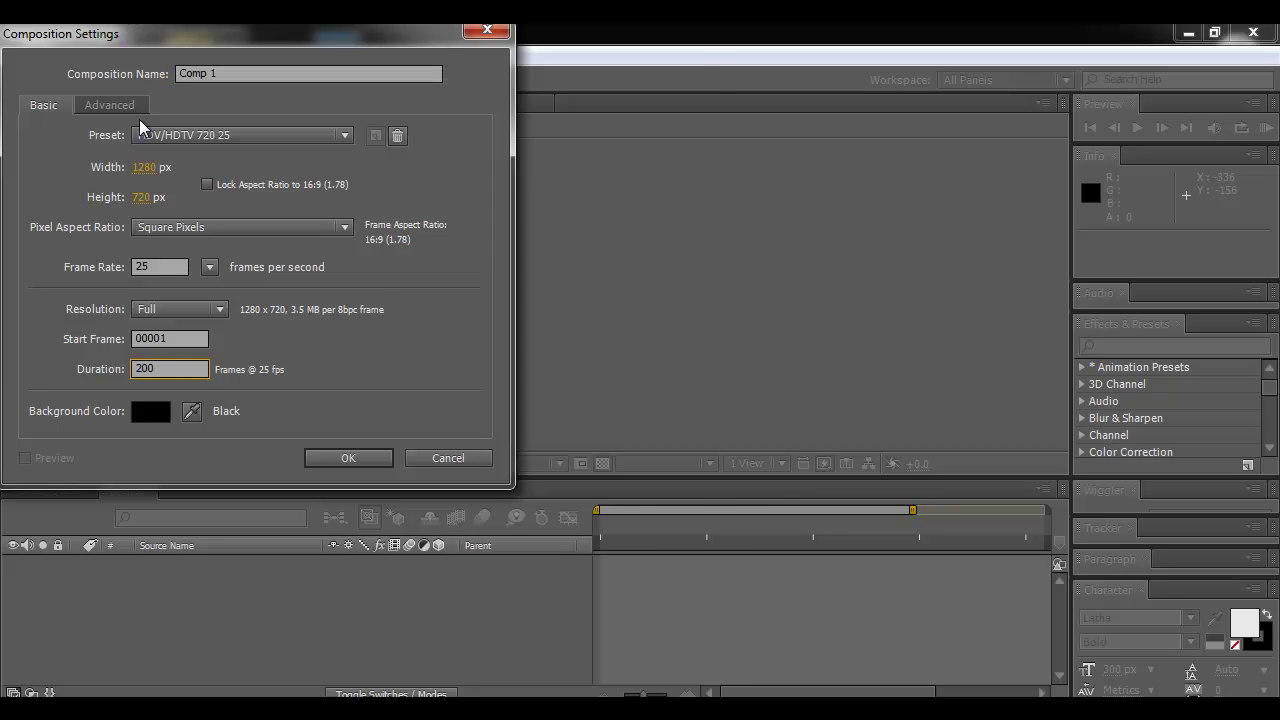
Create the 1280 x 720, 25 fps composition Comp 1 with a duration of 200 frames
drag(247, 28, 447, 75)
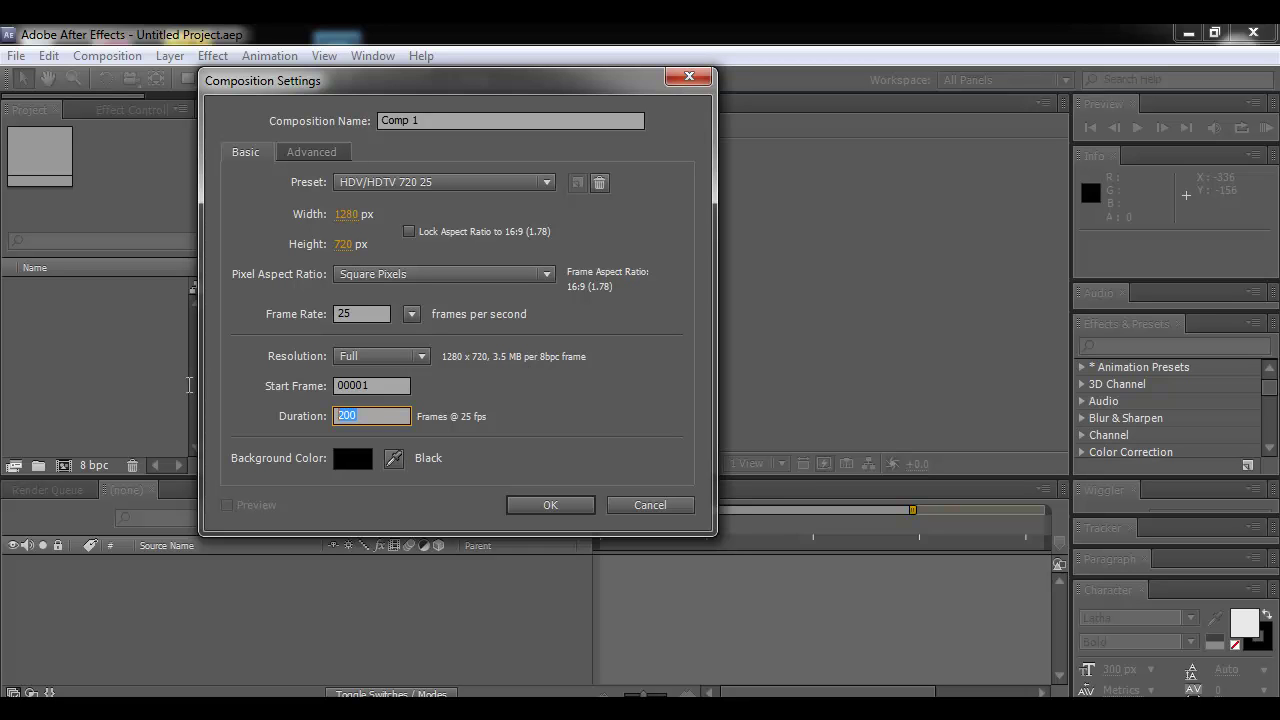
text(15.)
key(BackSpace)
key(BackSpace)
key(BackSpace)
text(200)
click(553, 504)
scroll(633, 338, down, 2)
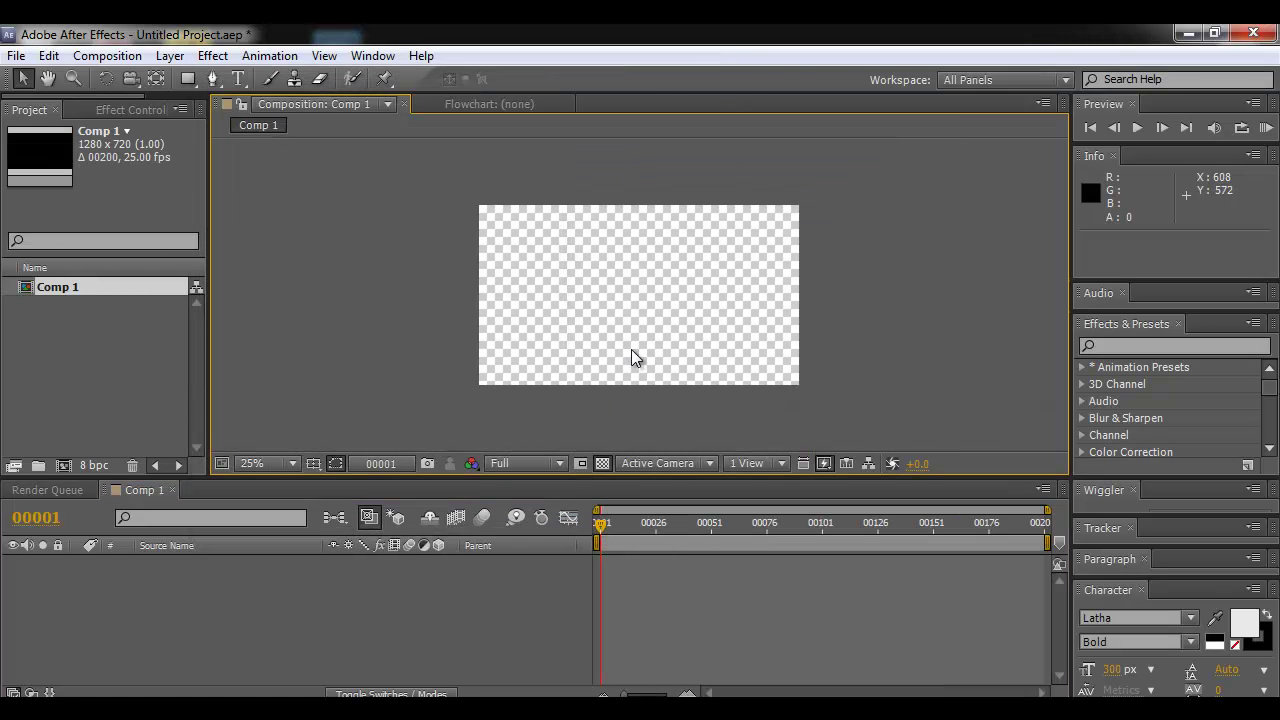
Import car.swf from the tutor folder and add it as a layer in Comp 1
click(642, 697)
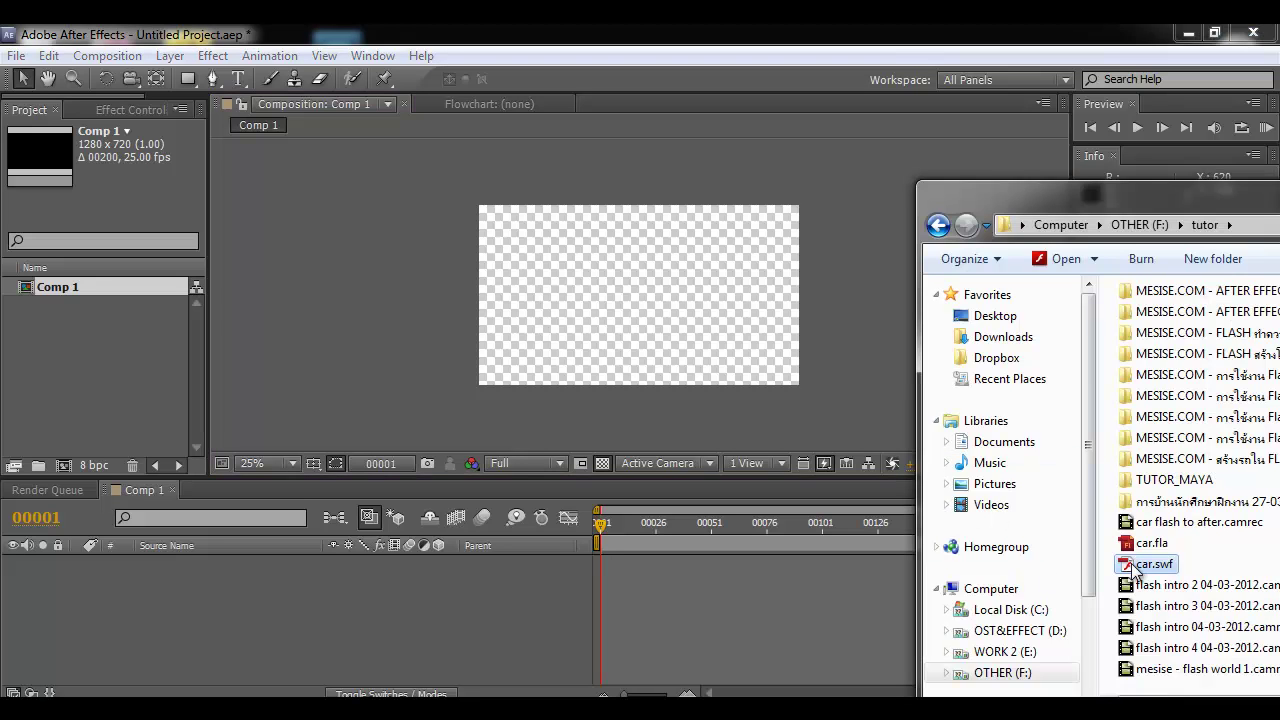
drag(1140, 568, 116, 372)
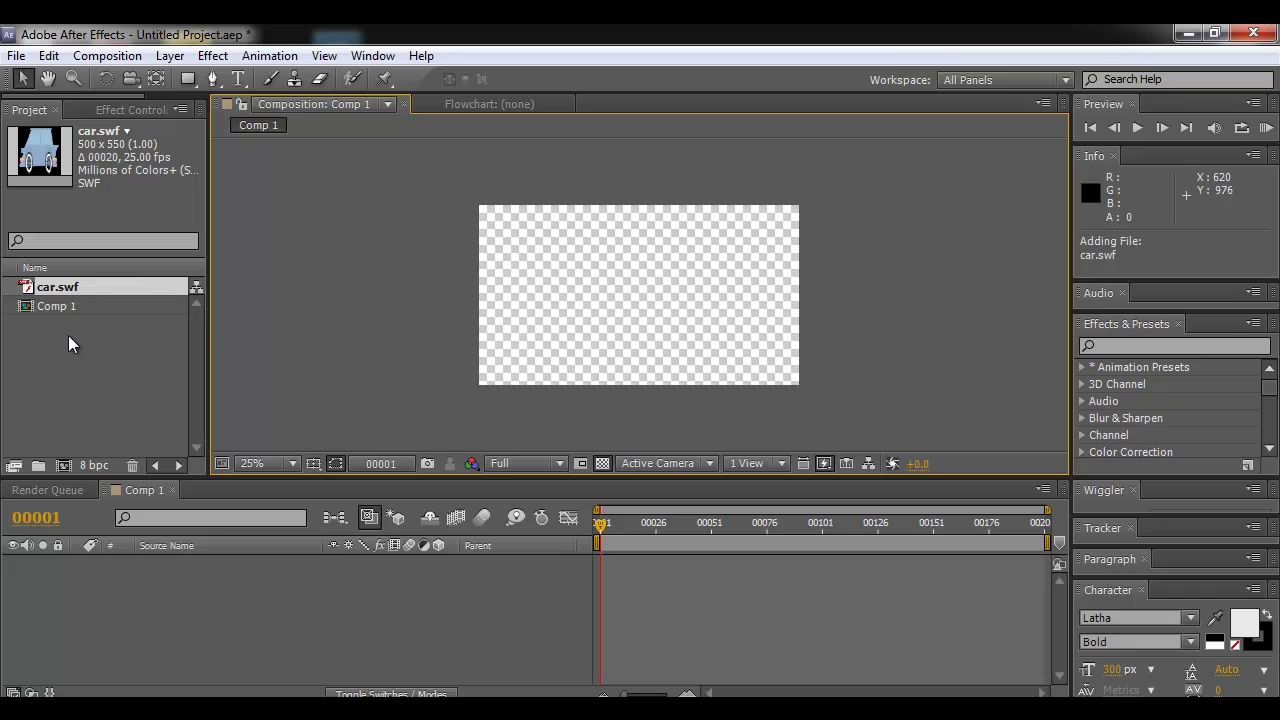
drag(48, 290, 346, 612)
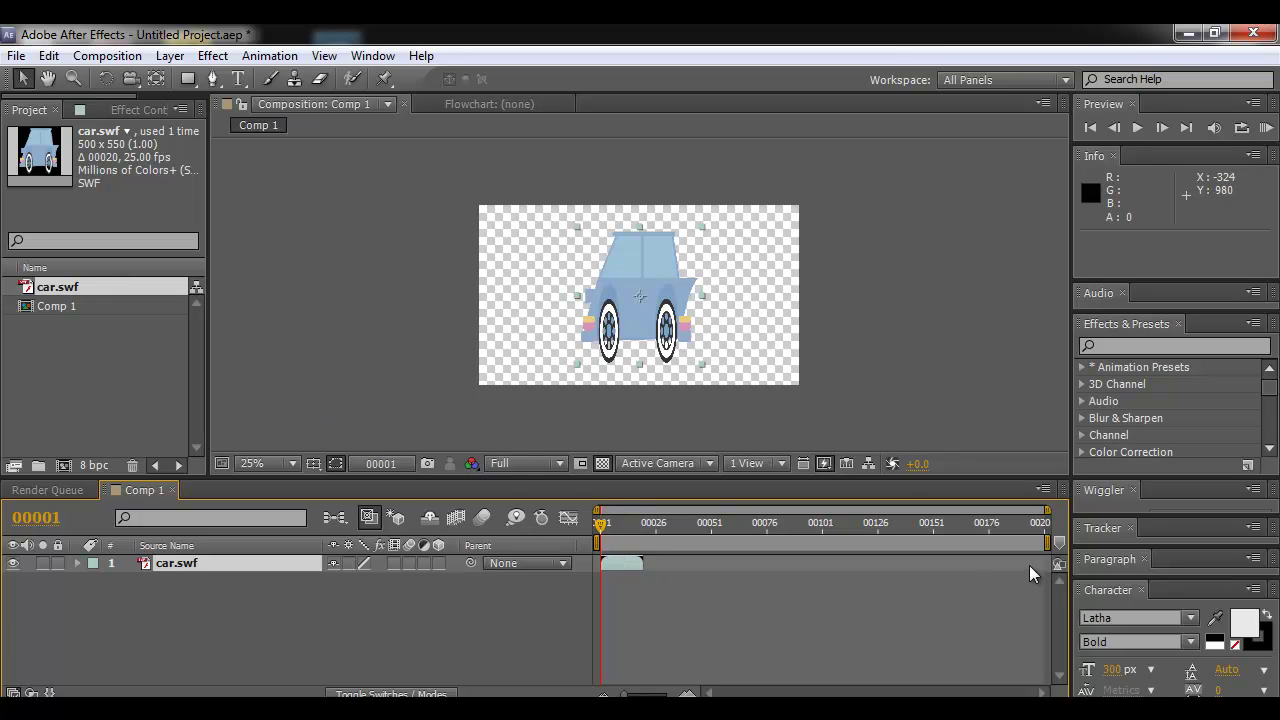
mouse_move(1047, 543)
mouse_down()
mouse_move(604, 543)
mouse_move(1047, 543)
mouse_up()
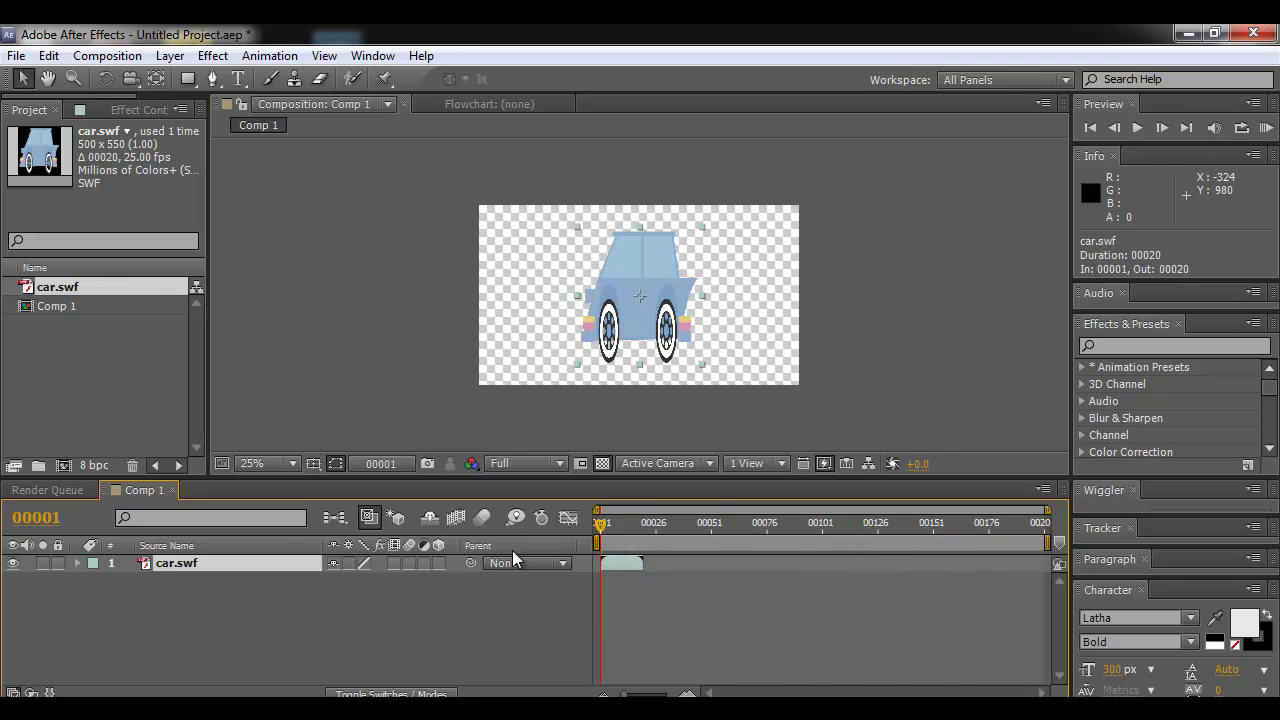
Delete the car.swf layer from Comp 1 and remove its footage from the project
key(Delete)
click(55, 287)
key(Delete)
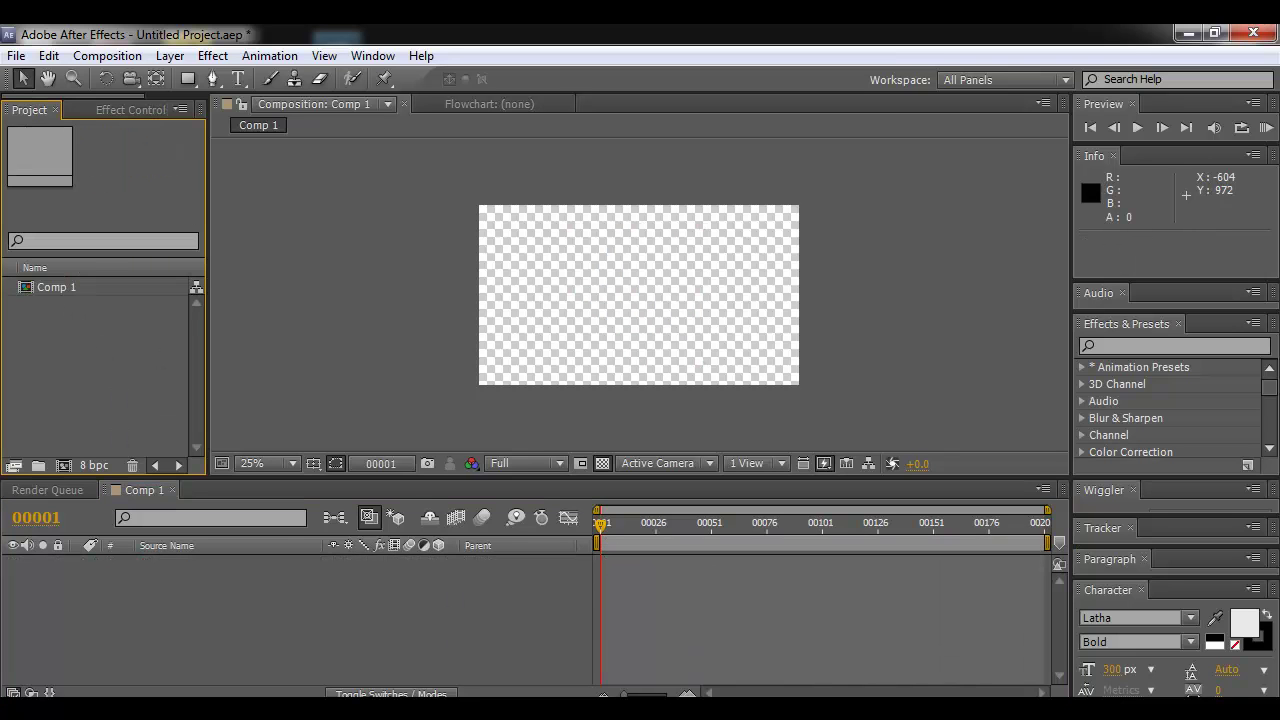
Open car.fla from the tutor folder in Flash Professional
click(500, 710)
click(1133, 540)
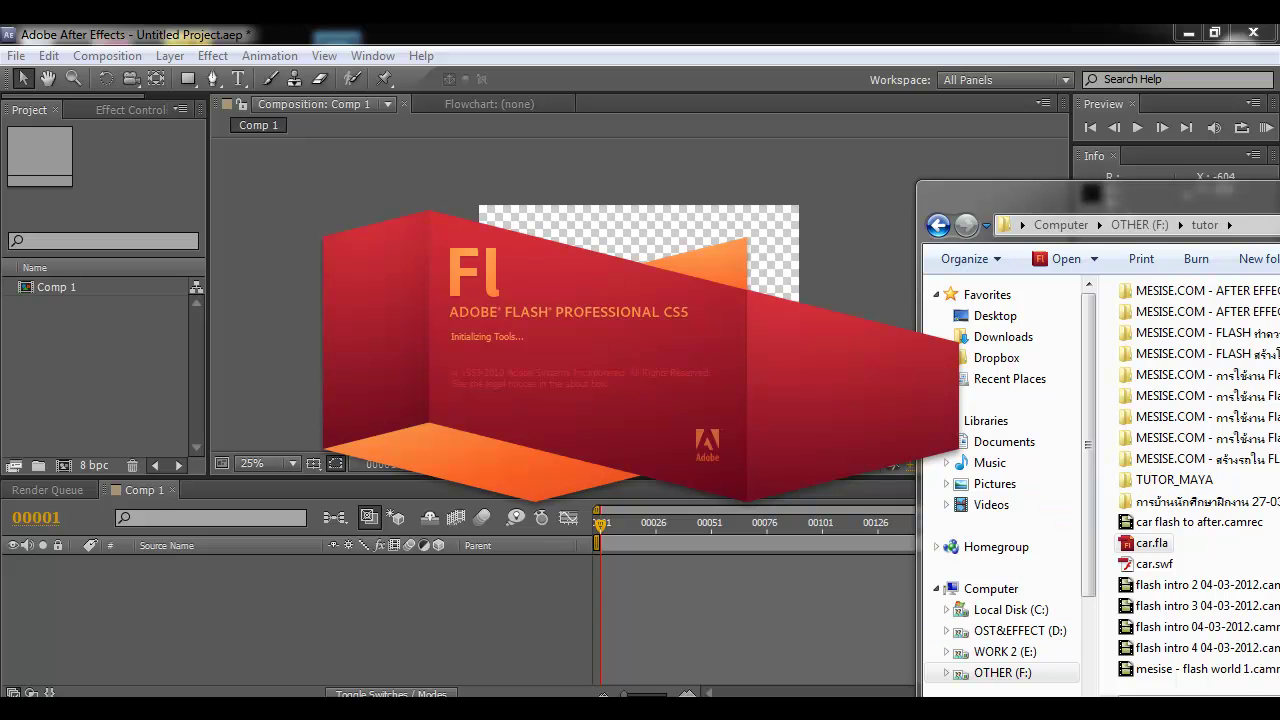
click(975, 697)
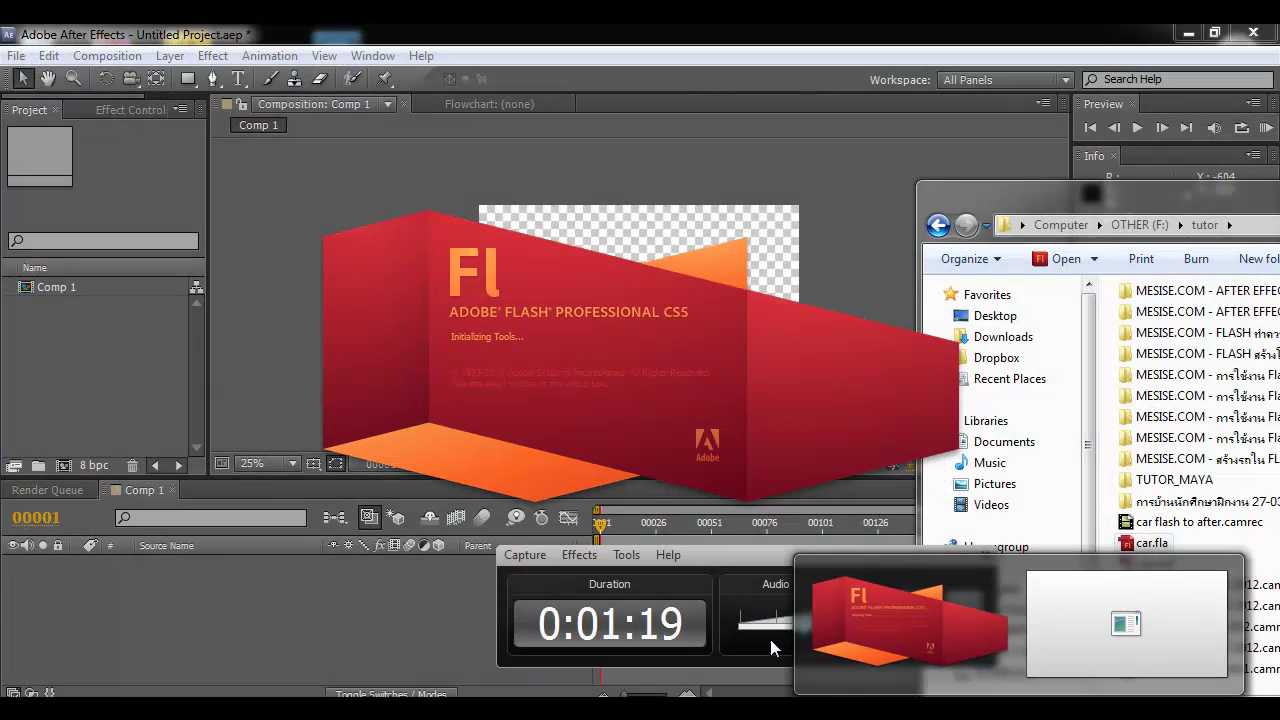
click(975, 697)
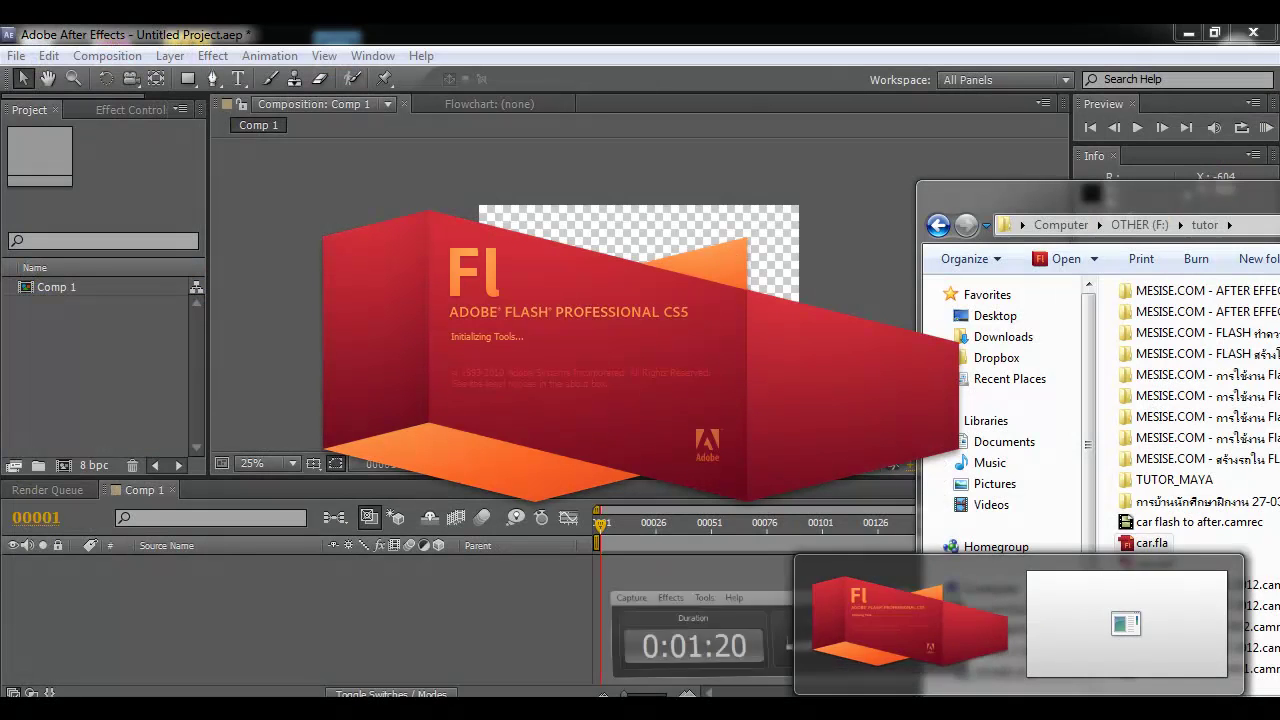
click(975, 697)
click(908, 612)
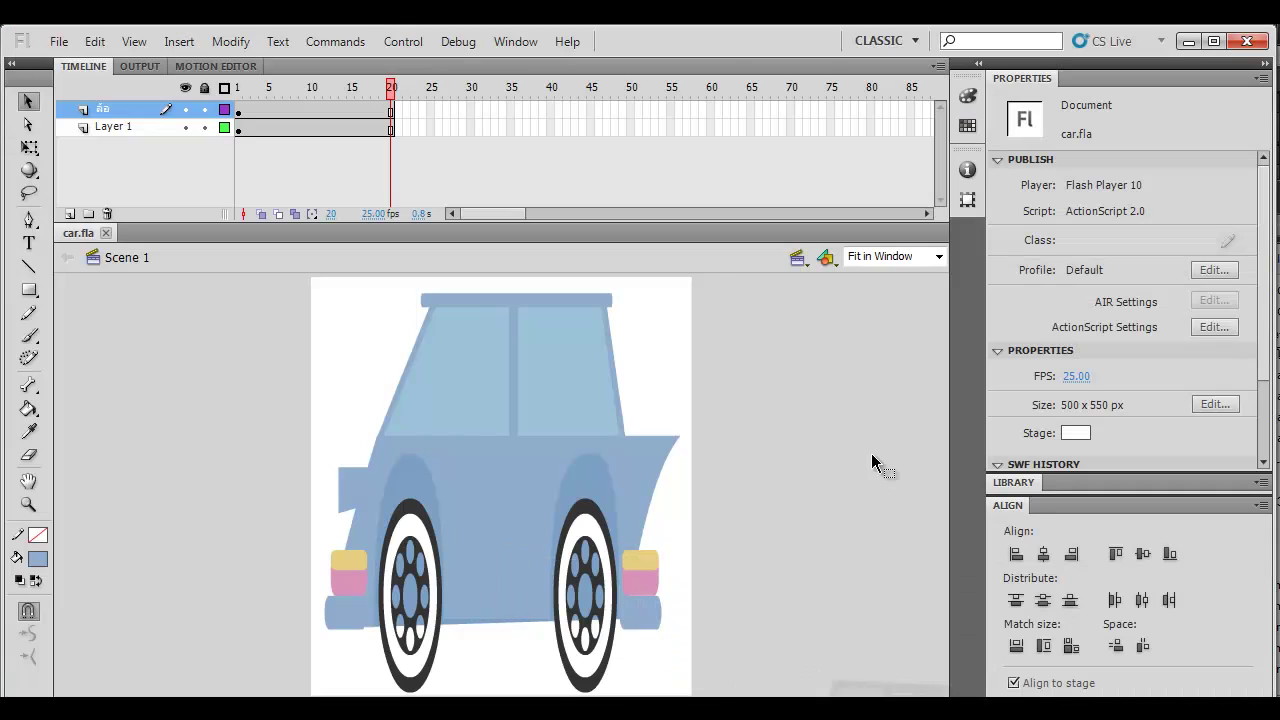
Extend both timeline layers of the car to frame 301 and run a test movie
drag(460, 129, 675, 92)
key(F5)
click(774, 325)
key(ctrl+Return)
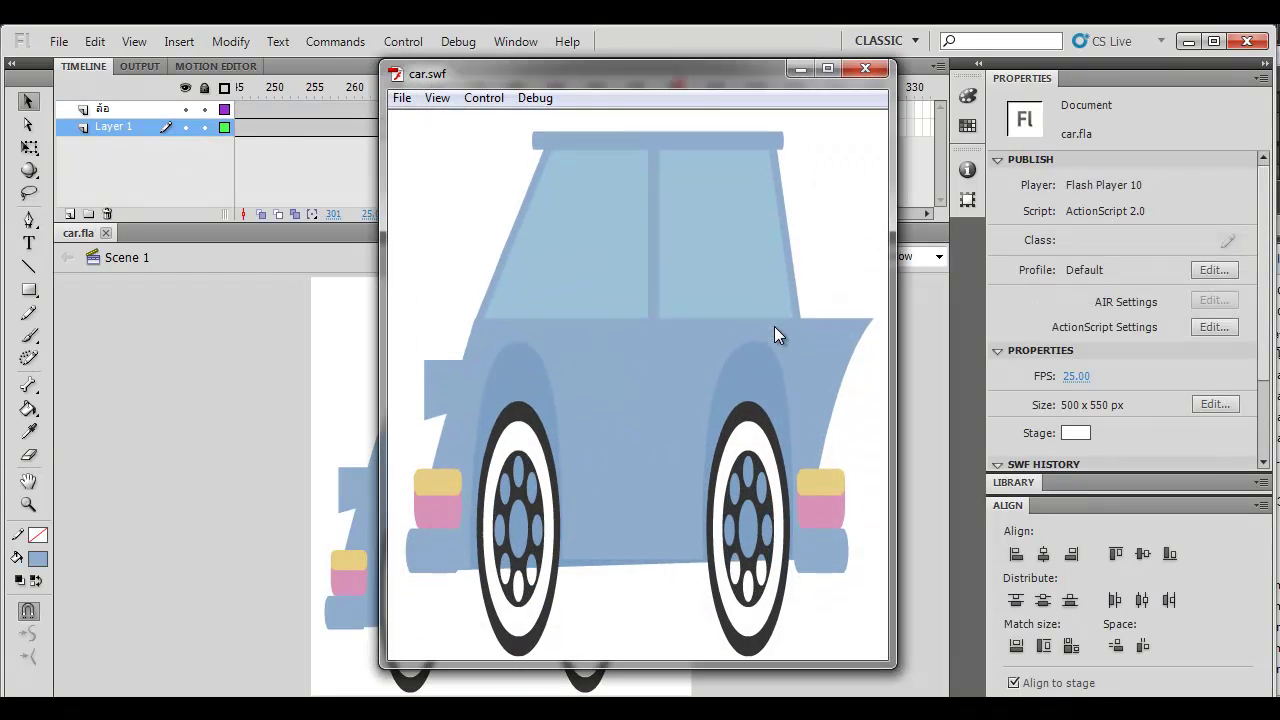
click(866, 68)
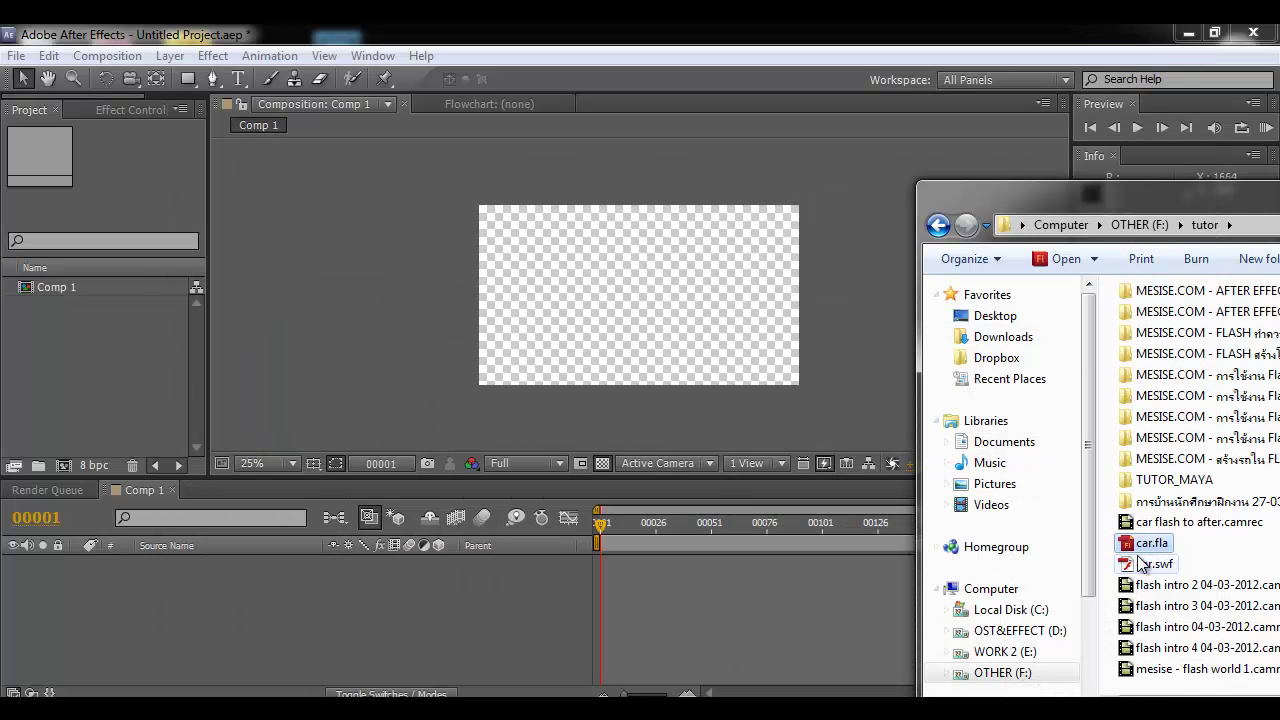
Import the re-exported car.swf into After Effects and place it in the Comp 1 timeline
click(1145, 565)
drag(1143, 568, 104, 359)
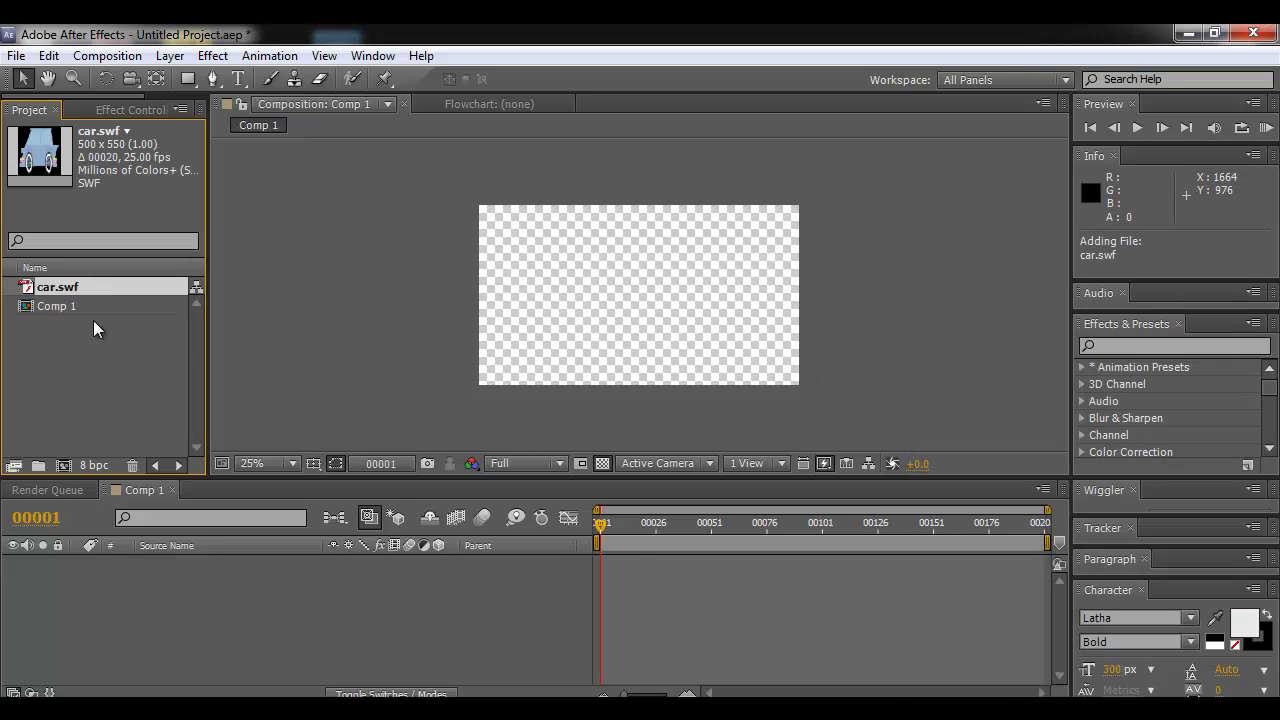
drag(64, 288, 123, 627)
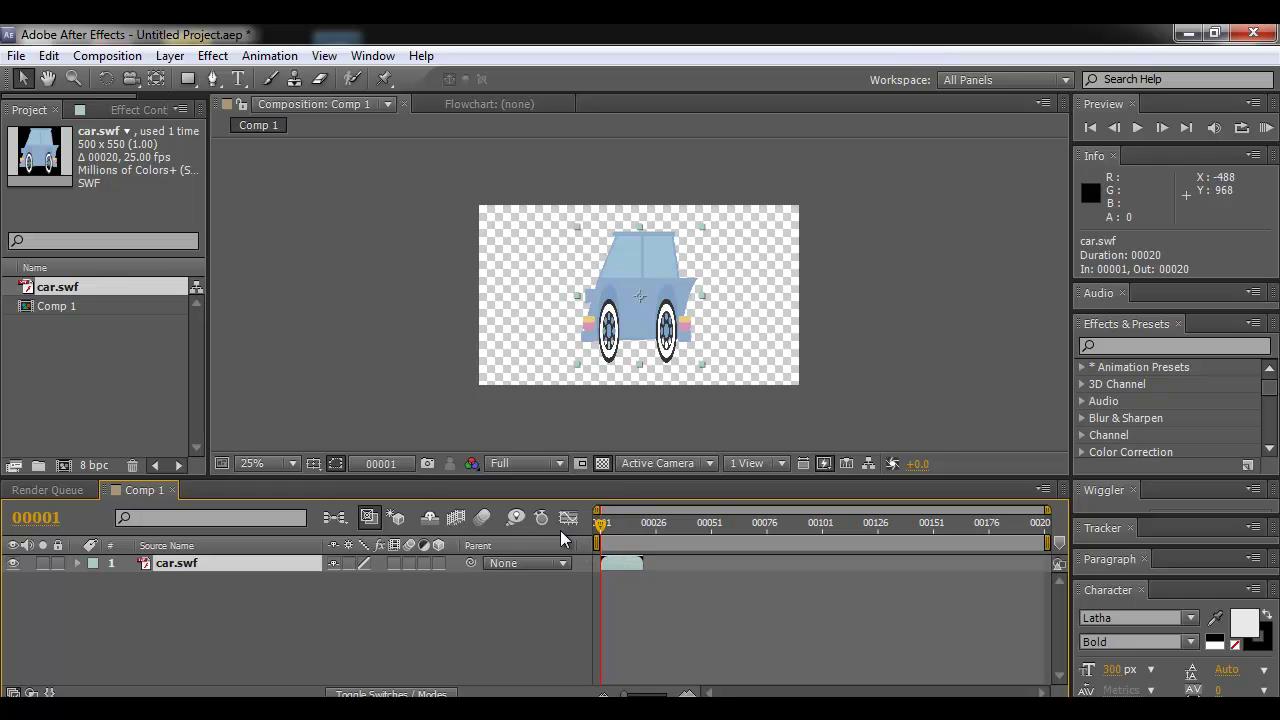
Remove the re-imported car.swf from both the Comp 1 timeline and the project
key(Delete)
click(103, 345)
click(70, 285)
key(Delete)
key(ctrl+s)
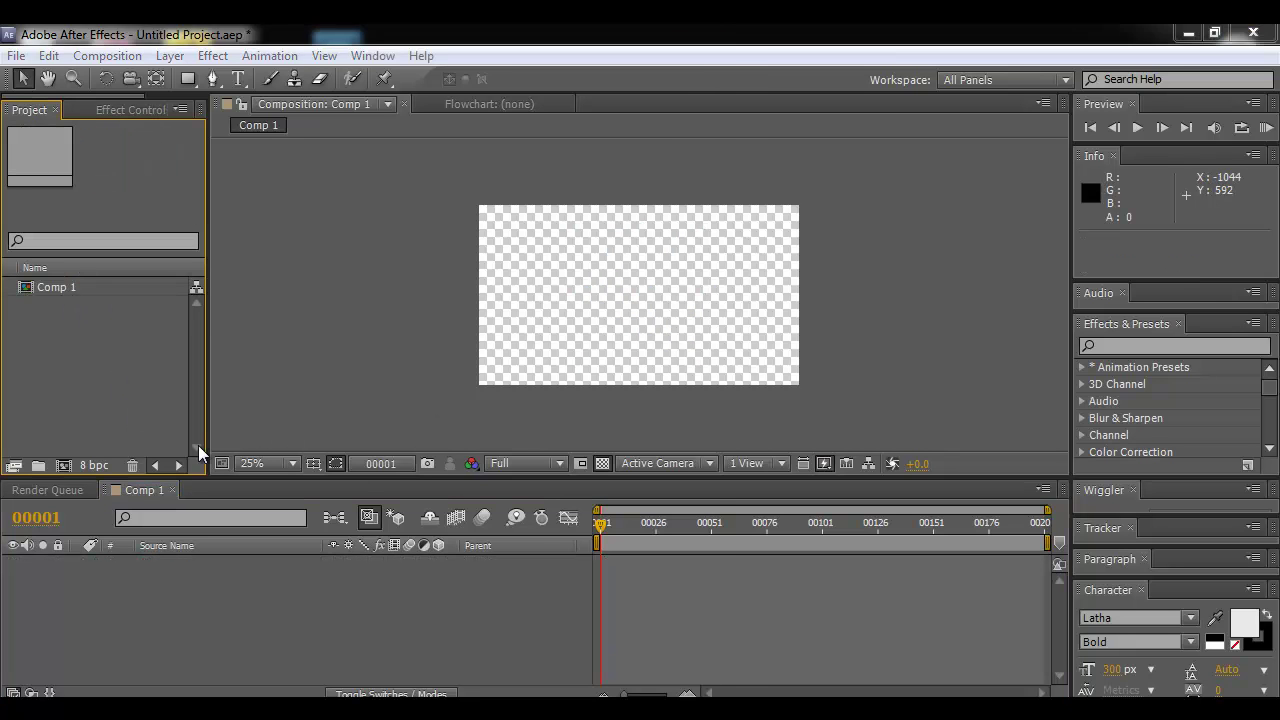
Save the Flash document under the new name car-2.fla and test the movie to export car-2.swf
click(690, 675)
click(950, 710)
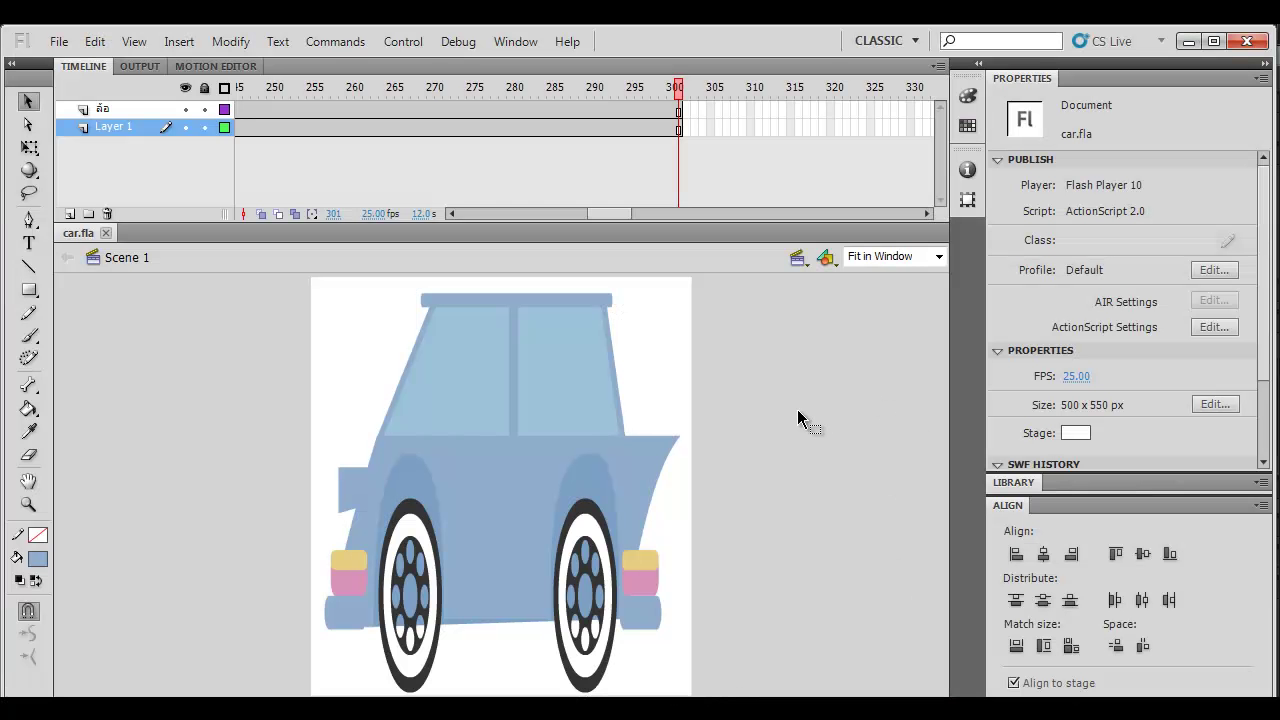
key(ctrl+shift+s)
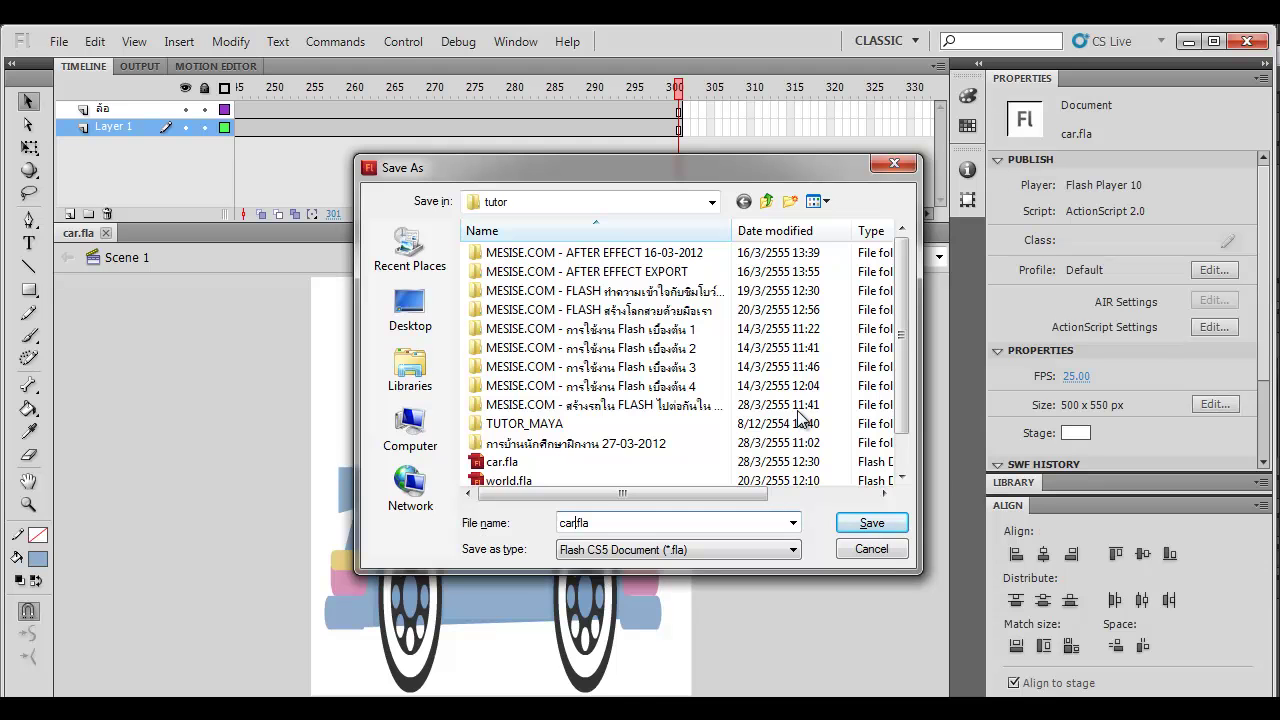
text(-2)
key(Return)
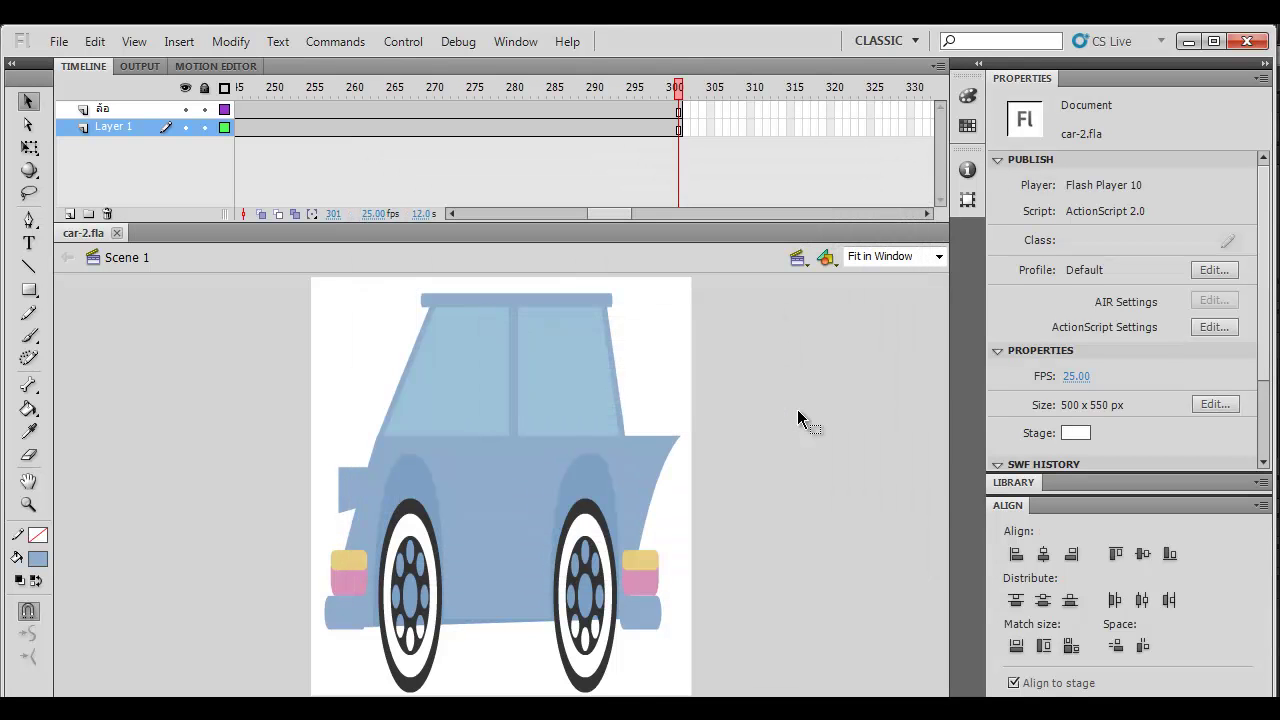
key(ctrl+Return)
key(ctrl+w)
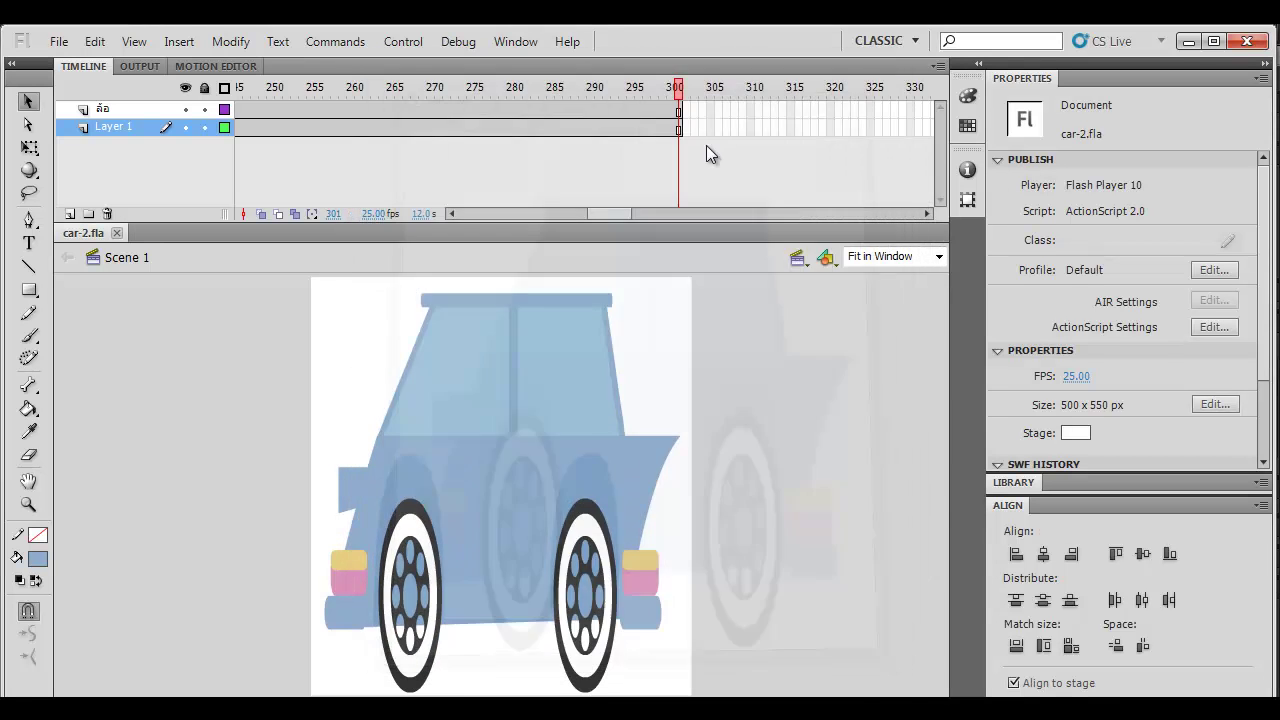
Import car-2.swf from the tutor folder into After Effects and add it as a layer in Comp 1
click(1189, 42)
click(754, 708)
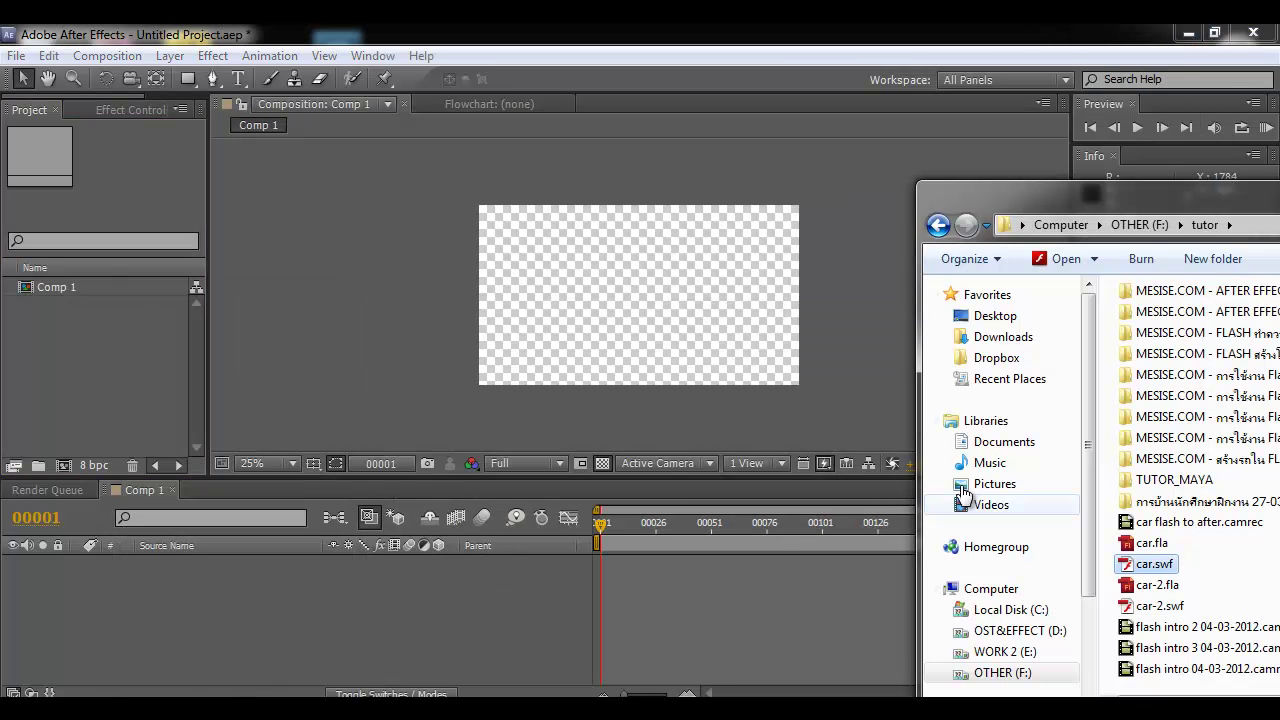
drag(1140, 602, 75, 378)
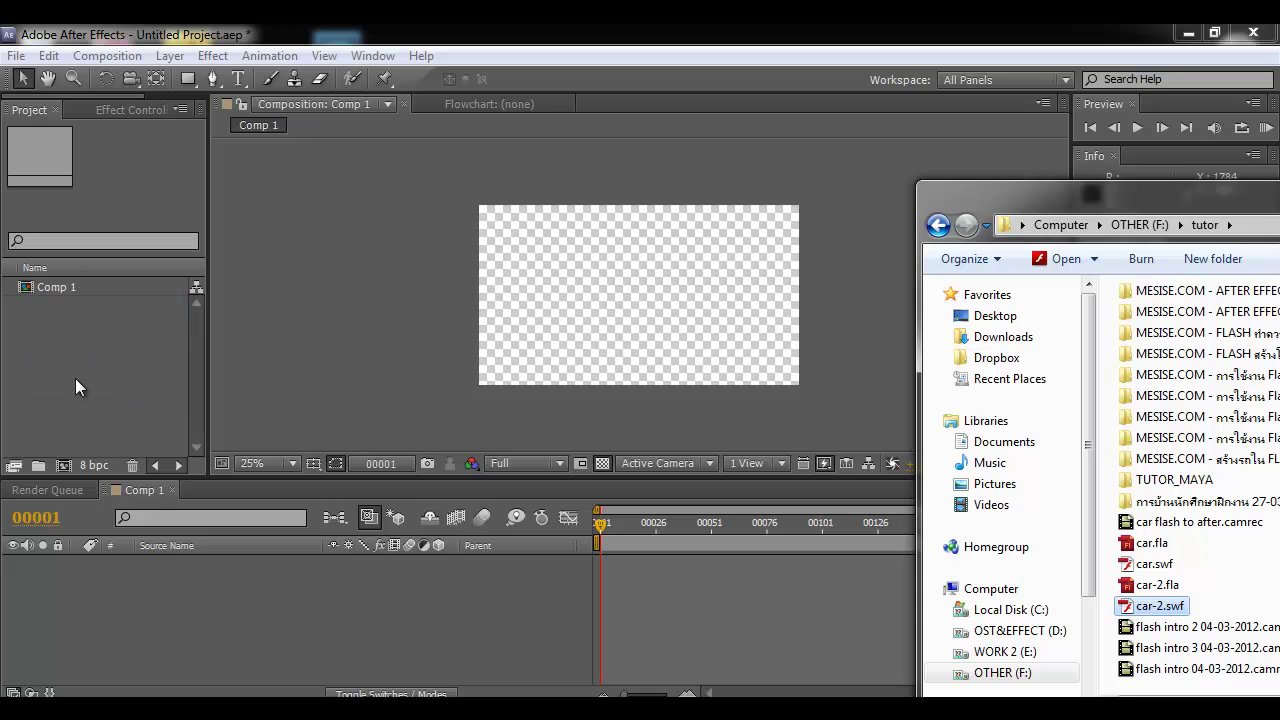
drag(25, 287, 95, 612)
Scrub through Comp 1 and play a RAM preview of the car animation at 50% magnification
drag(628, 535, 784, 524)
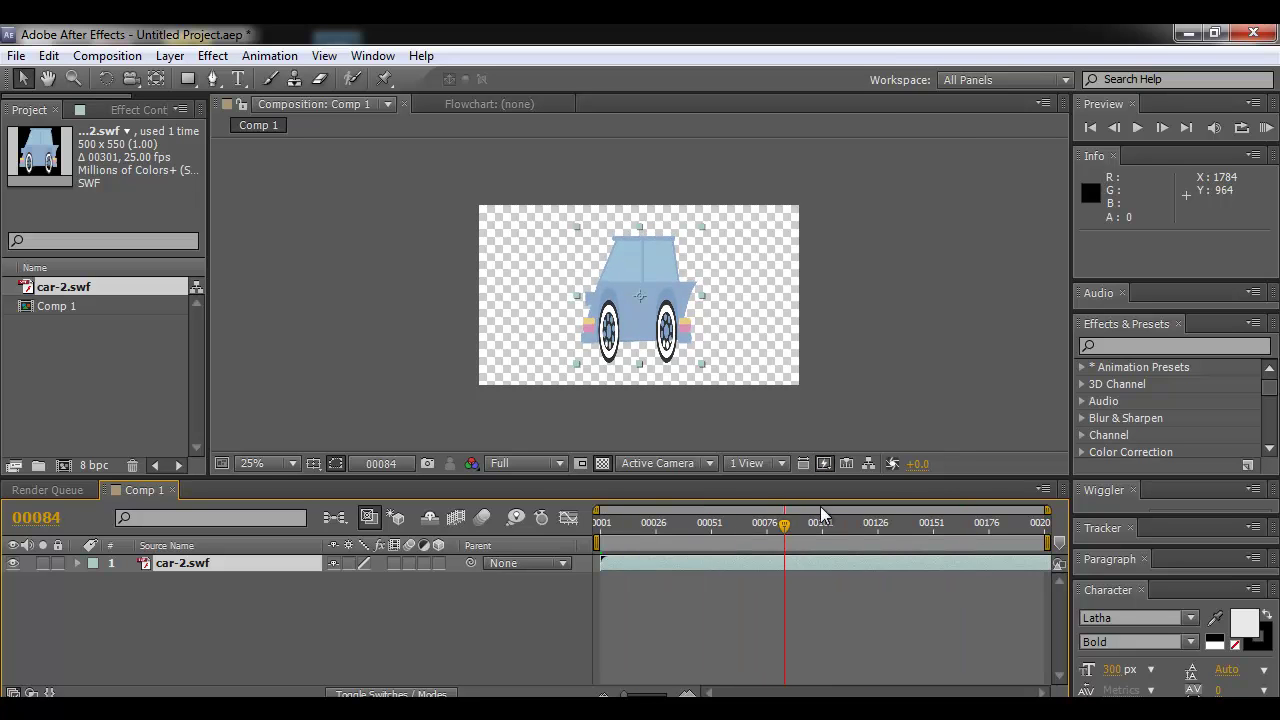
click(941, 330)
scroll(932, 330, up, 1)
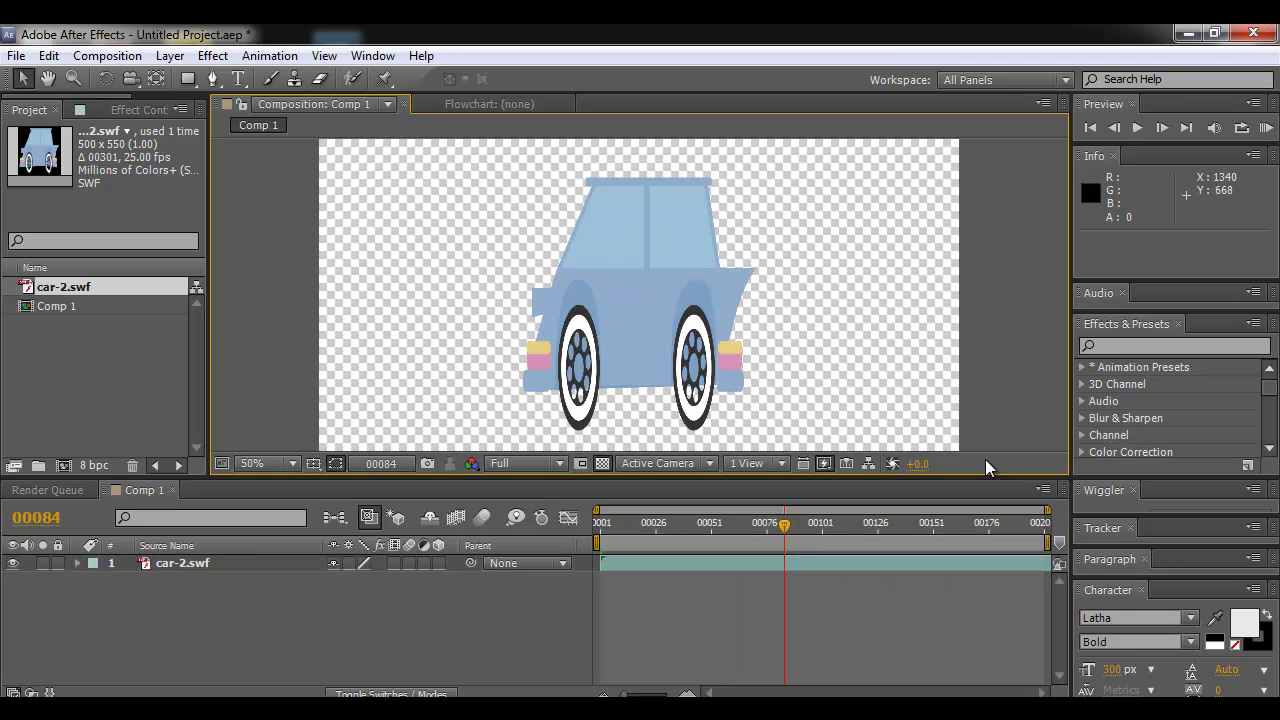
drag(976, 477, 976, 548)
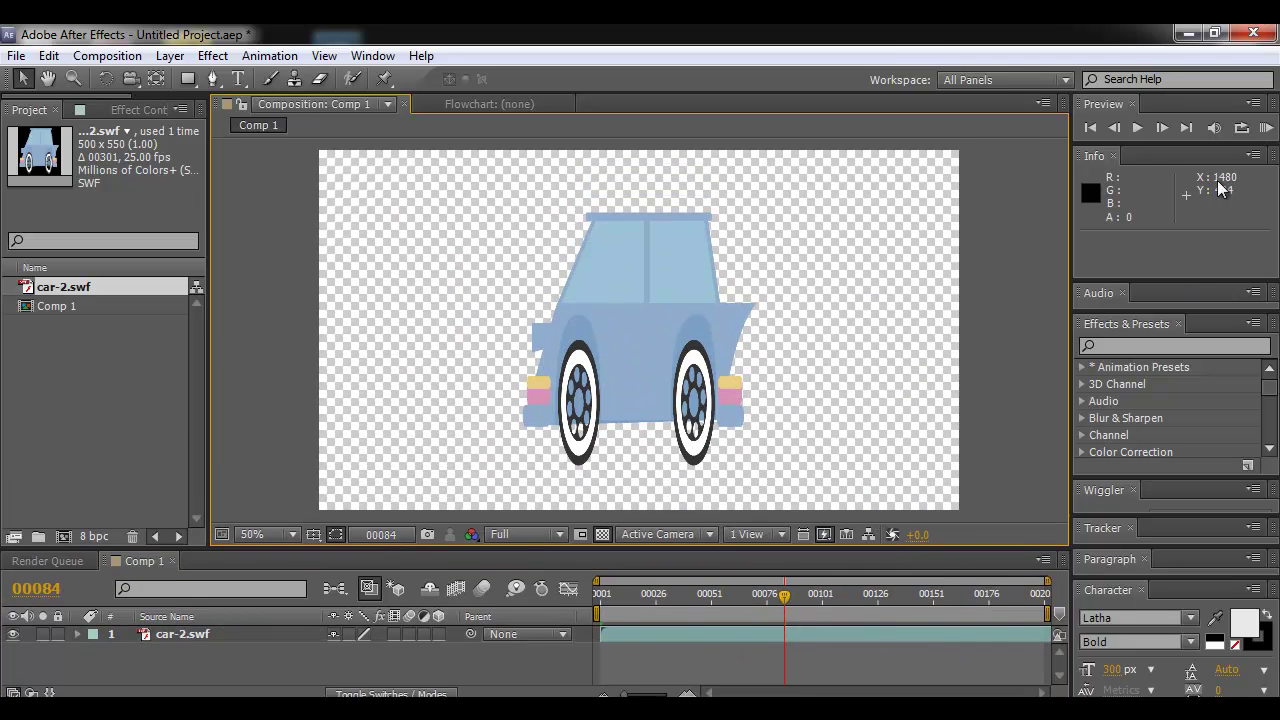
click(1266, 128)
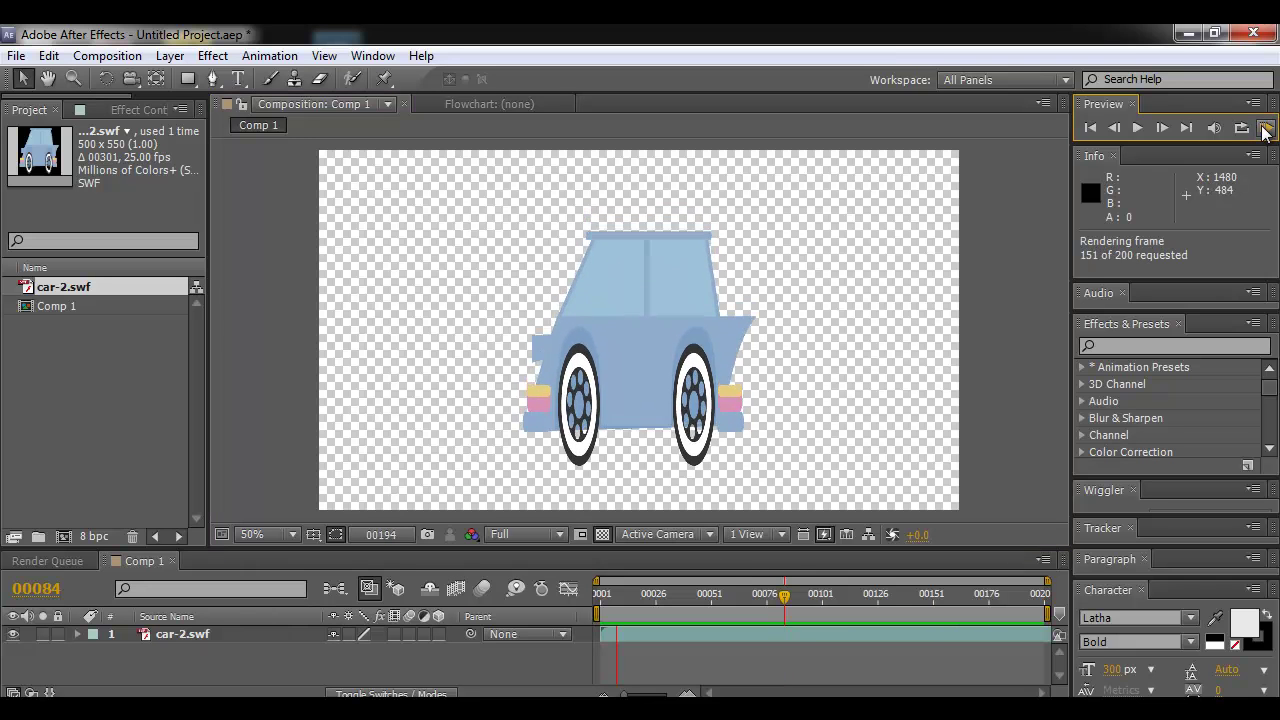
click(1264, 128)
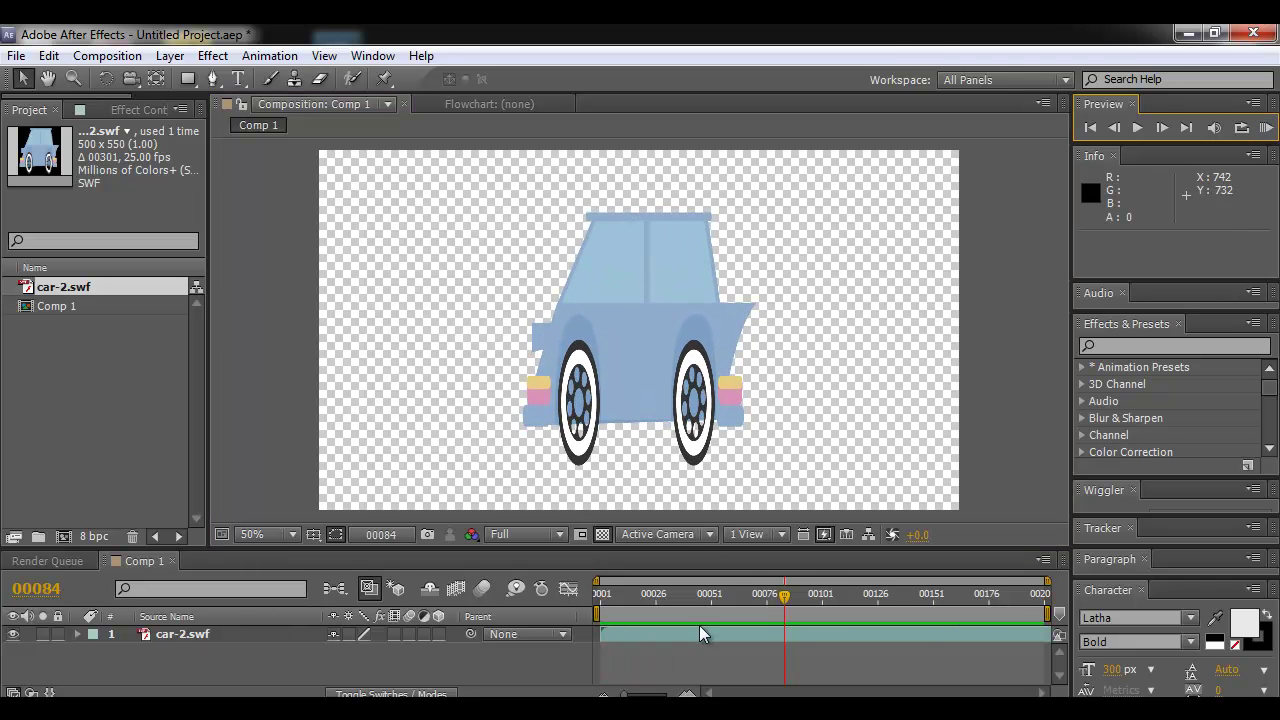
key(KP_0)
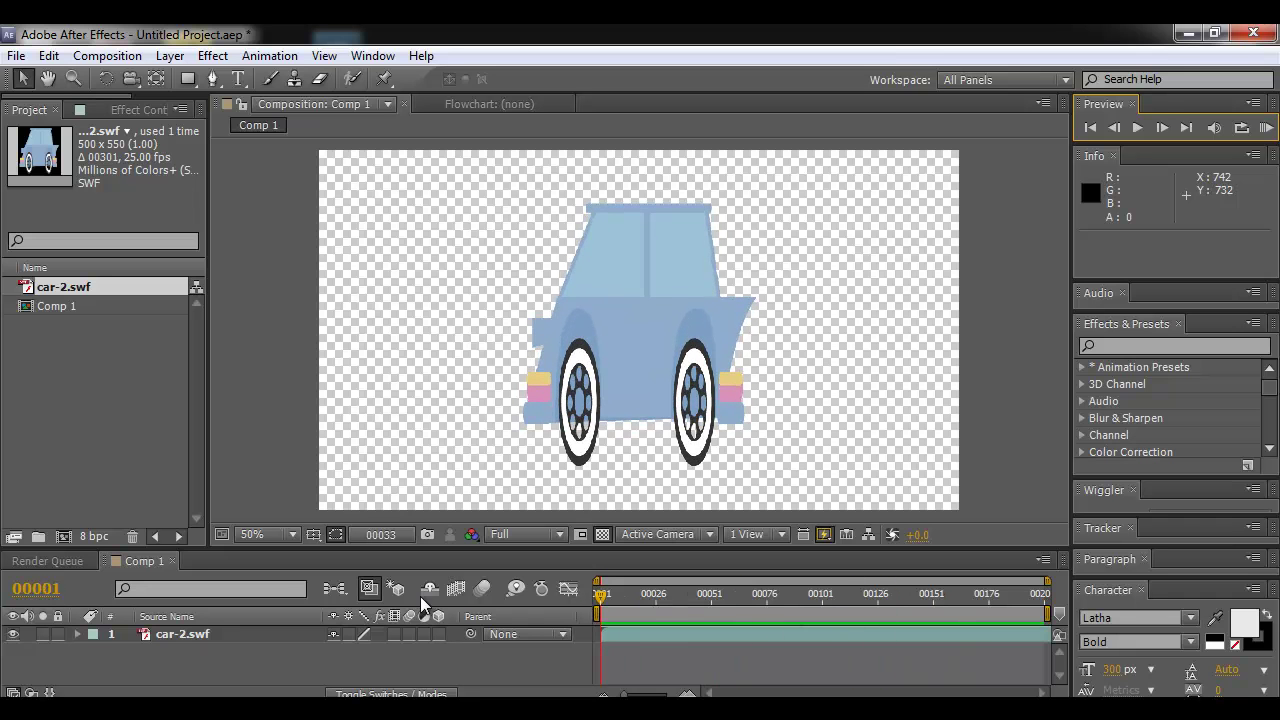
drag(601, 594, 862, 610)
click(717, 440)
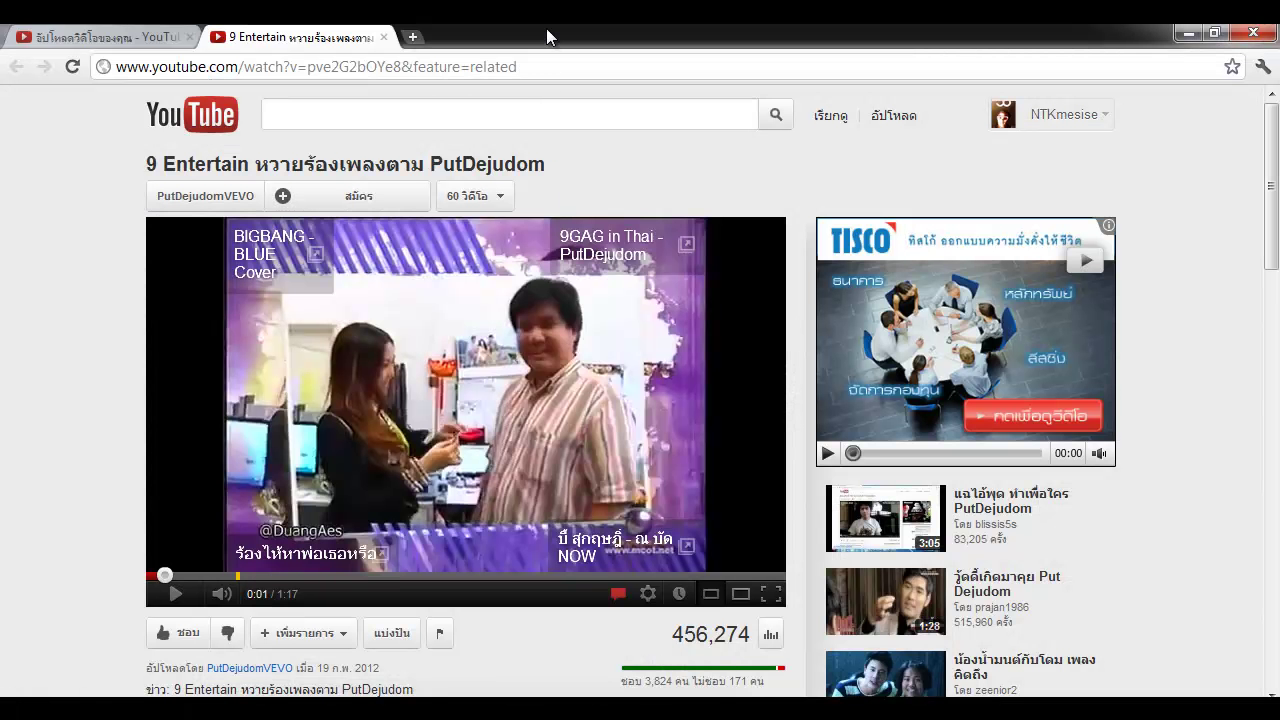
key(ctrl+t)
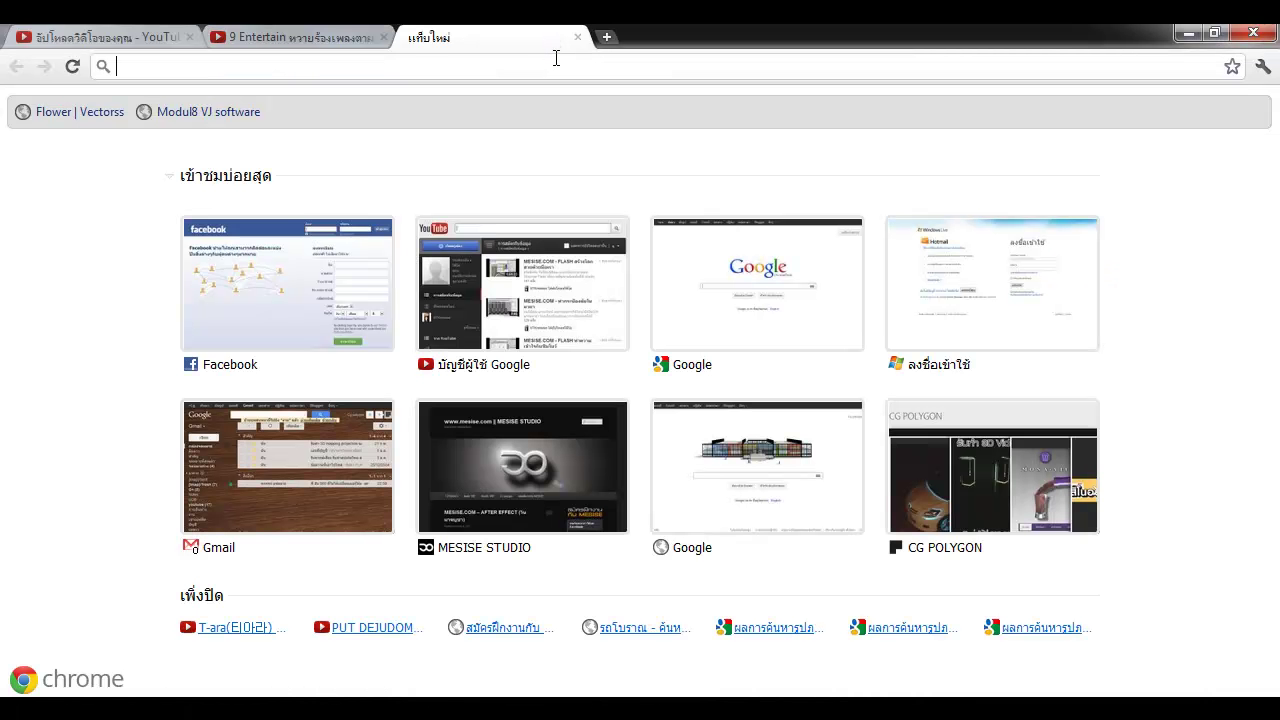
text(ะหะ)
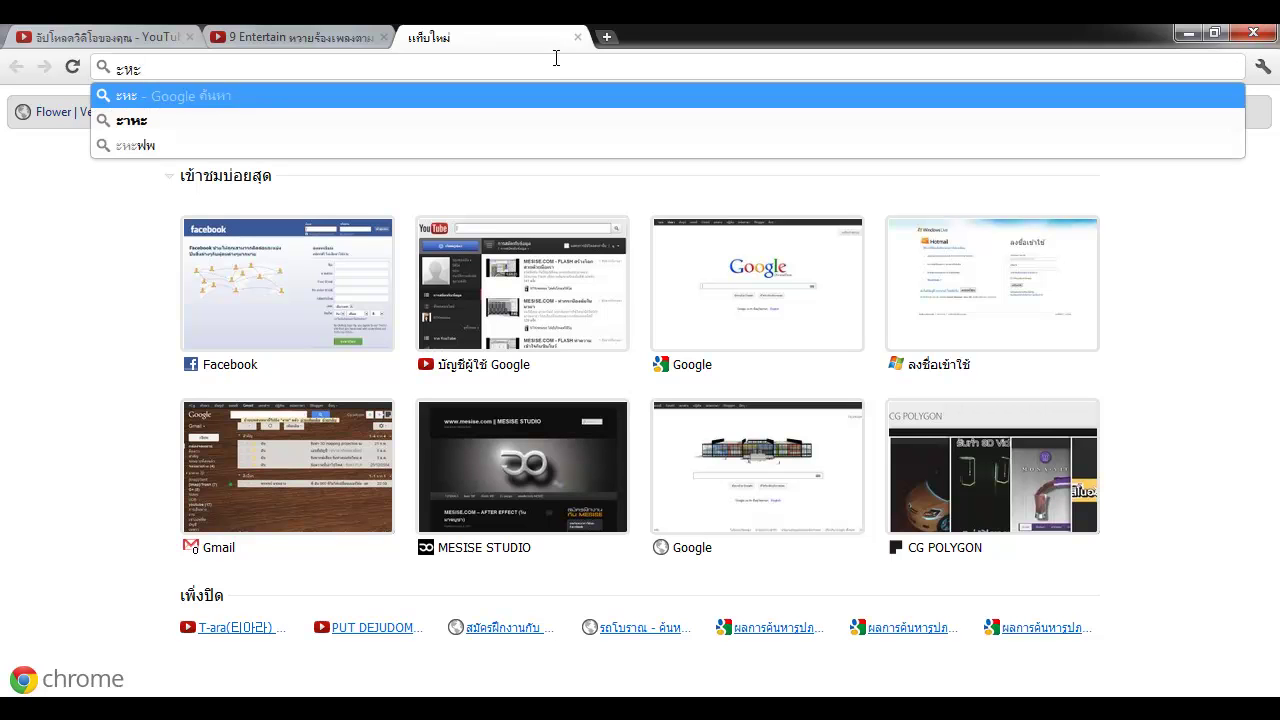
key(BackSpace)
key(BackSpace)
text(text)
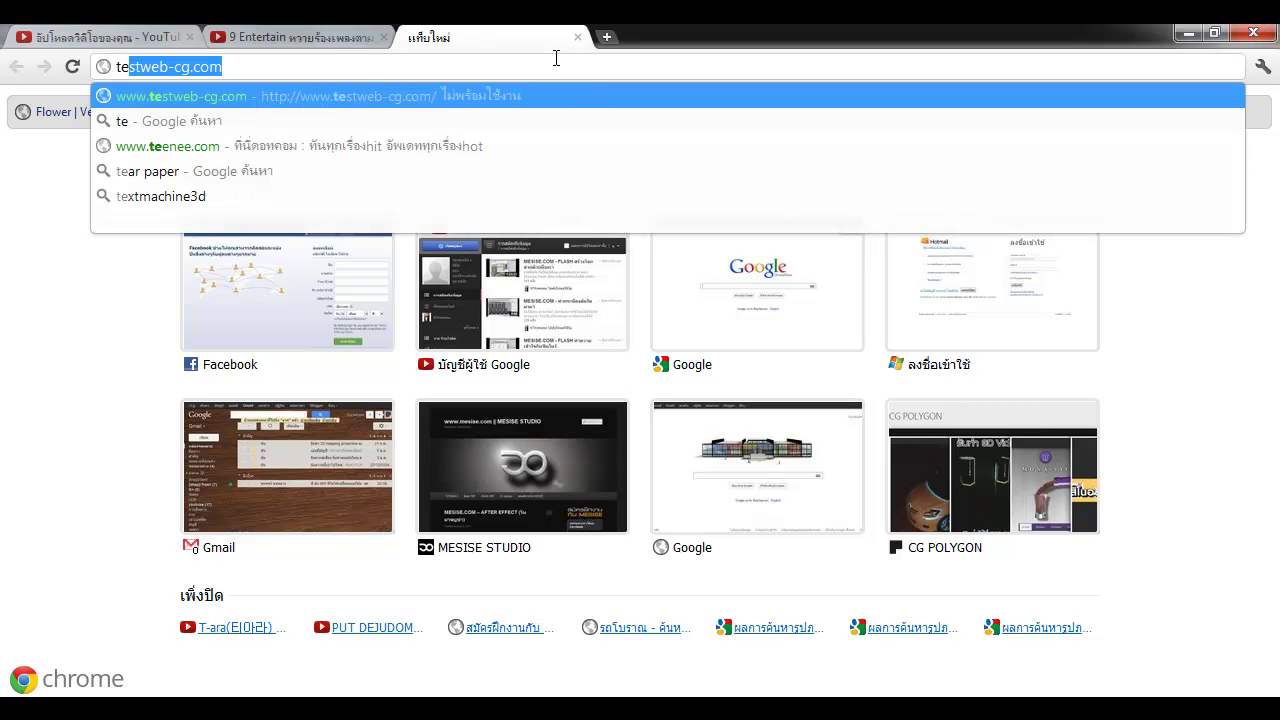
key(BackSpace)
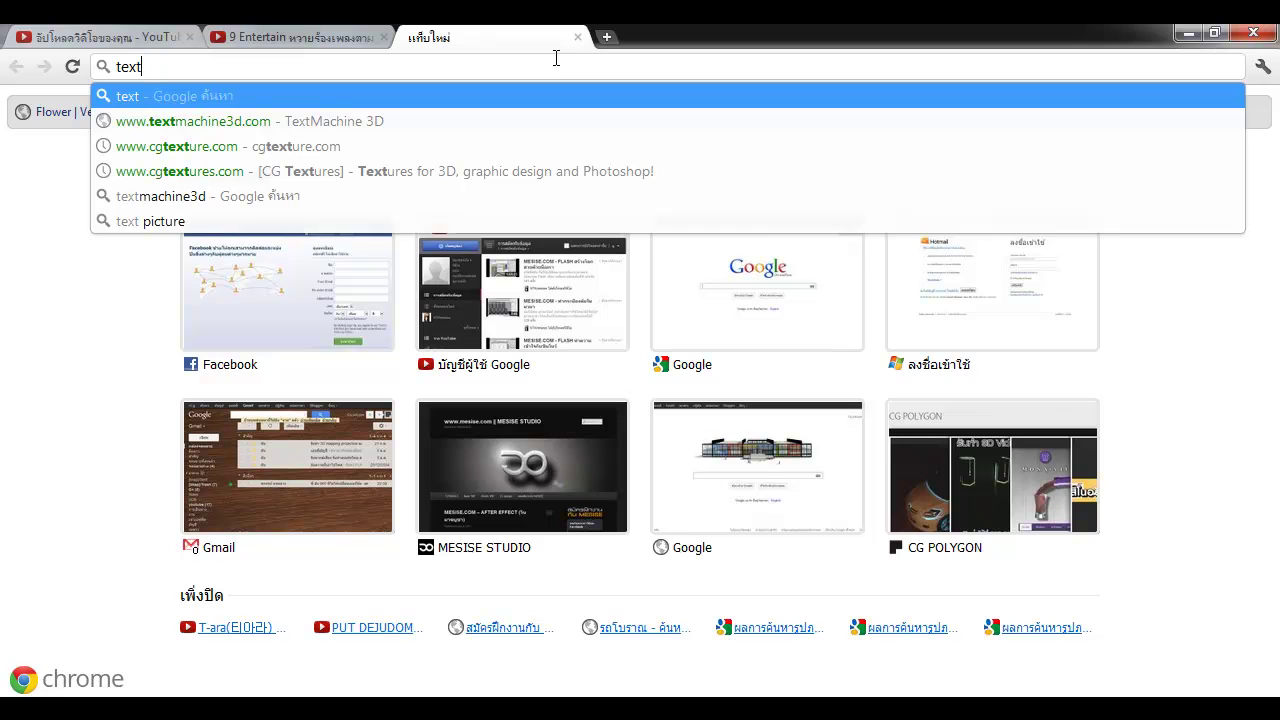
text(er)
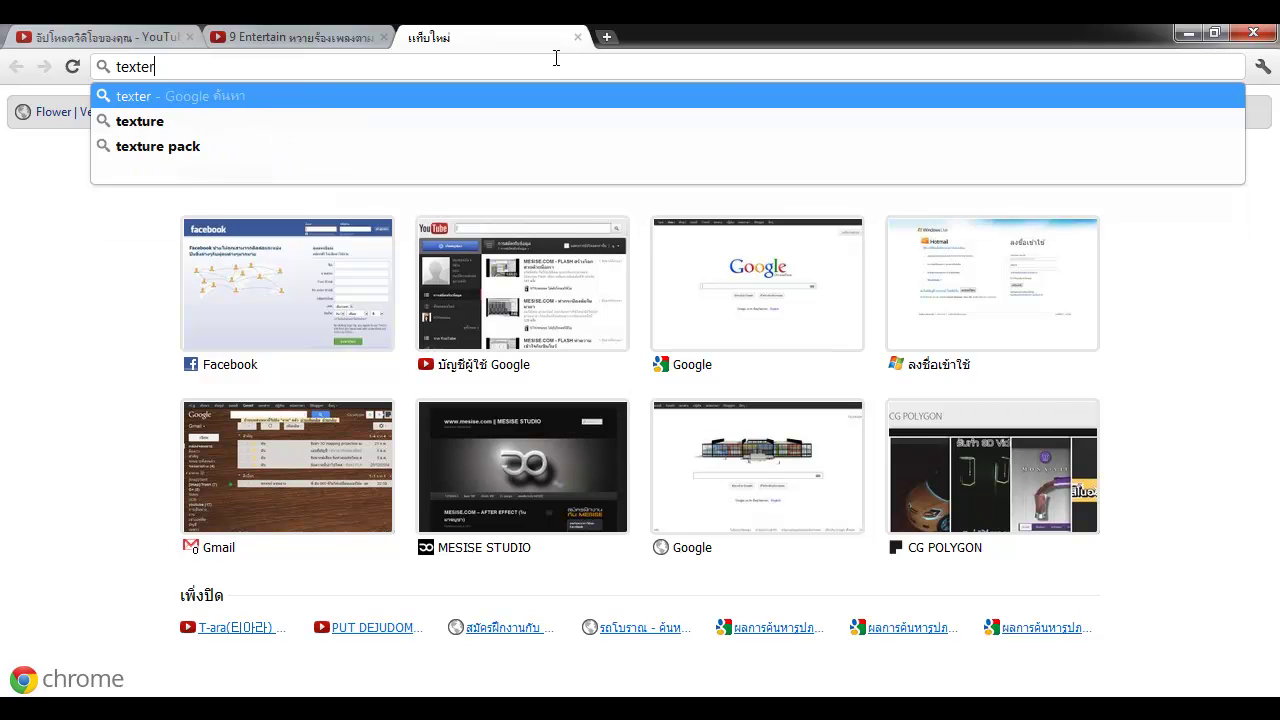
key(BackSpace)
key(BackSpace)
text(ure)
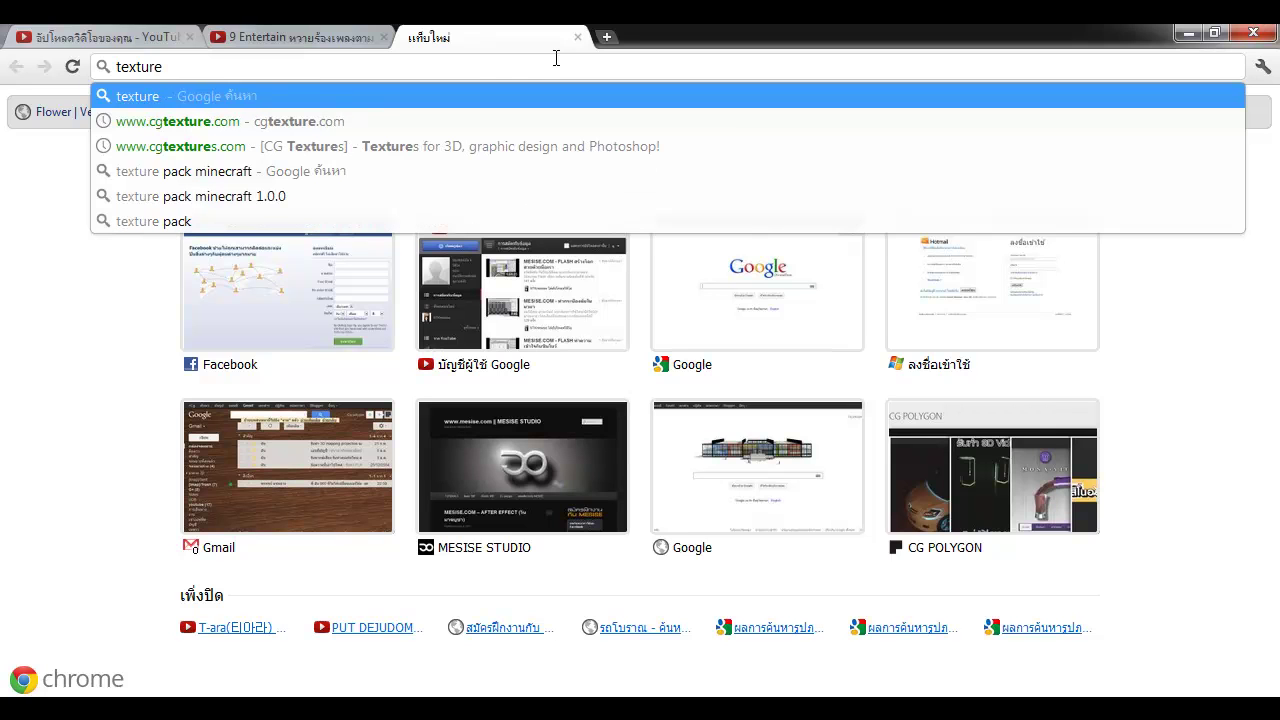
key(Down)
key(Return)
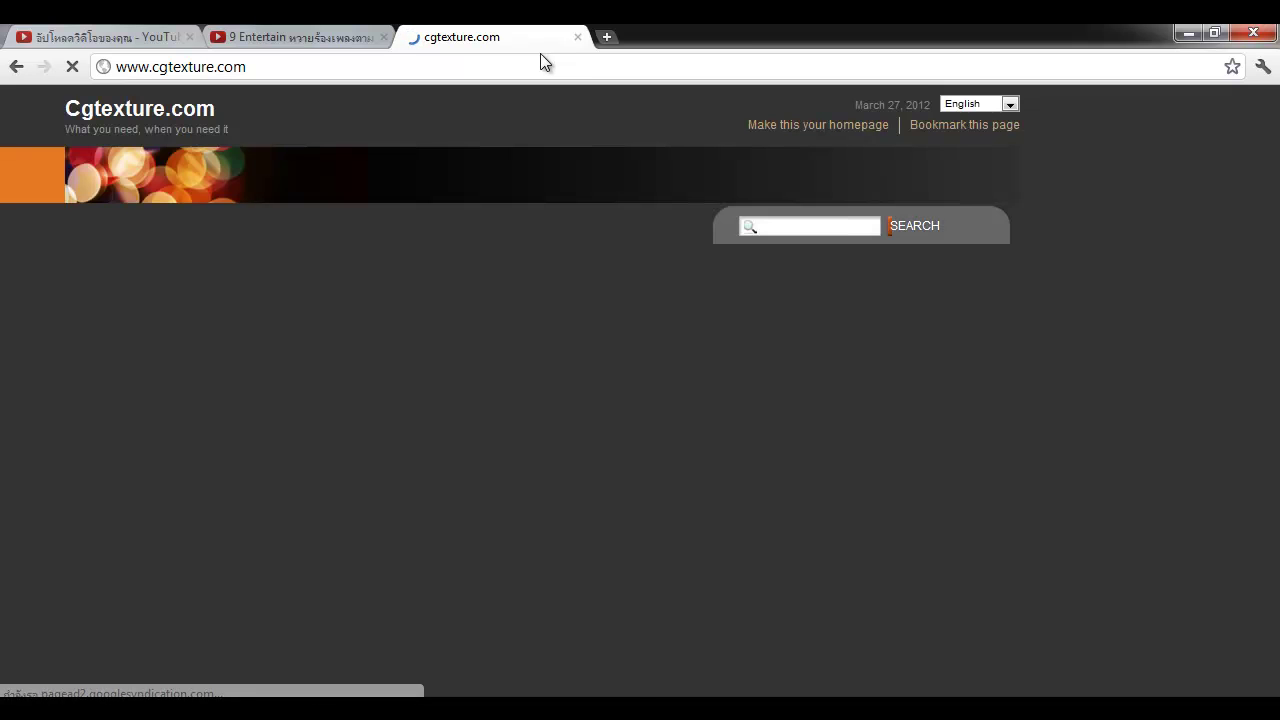
click(162, 68)
text(cgtex)
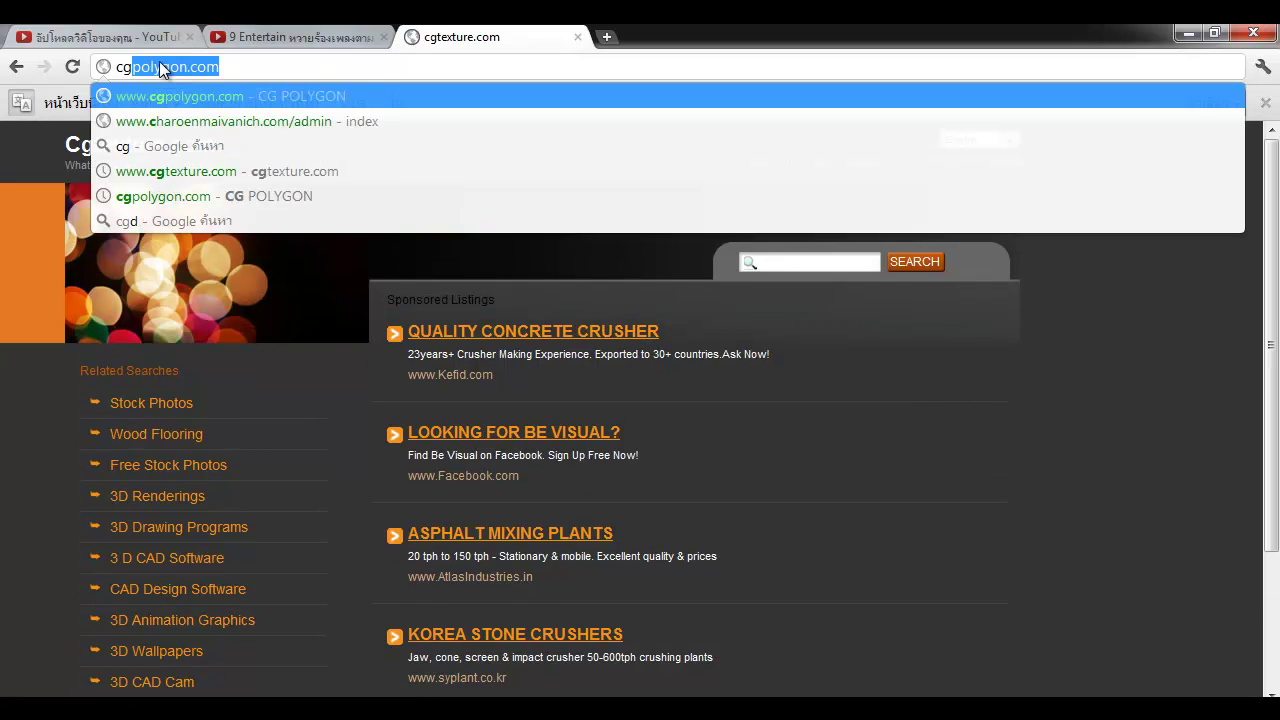
text(ture)
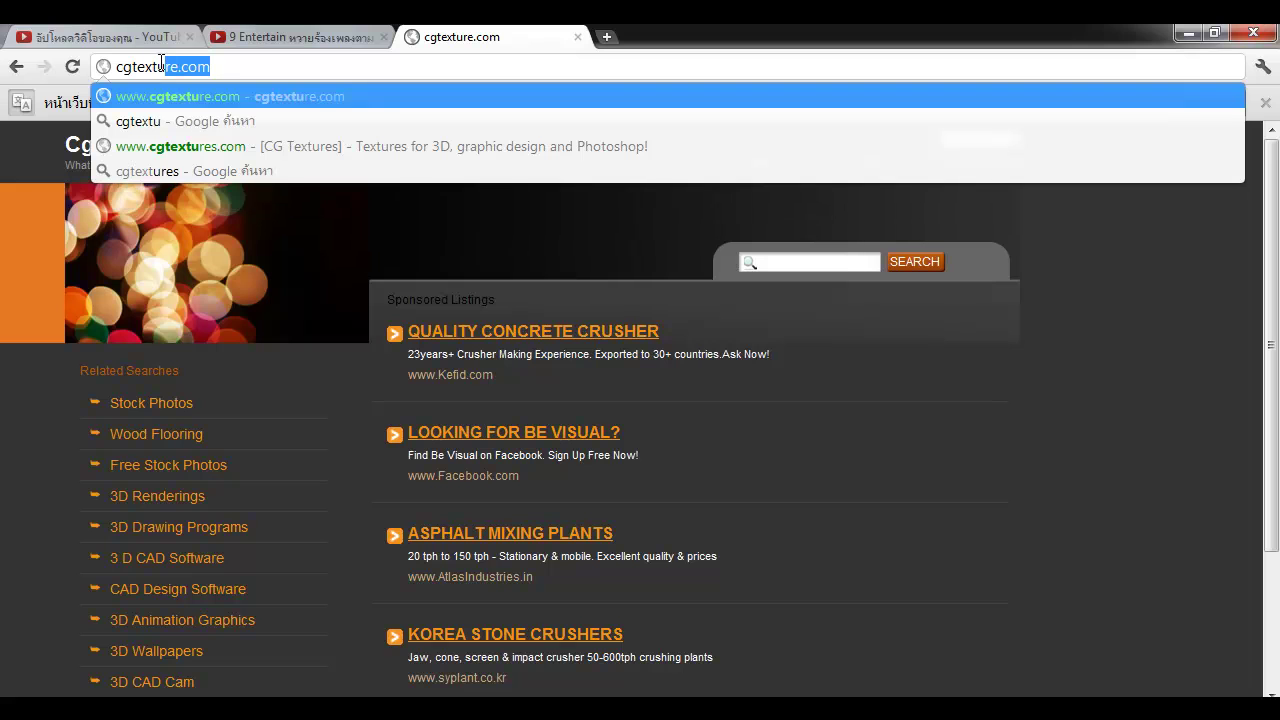
key(Return)
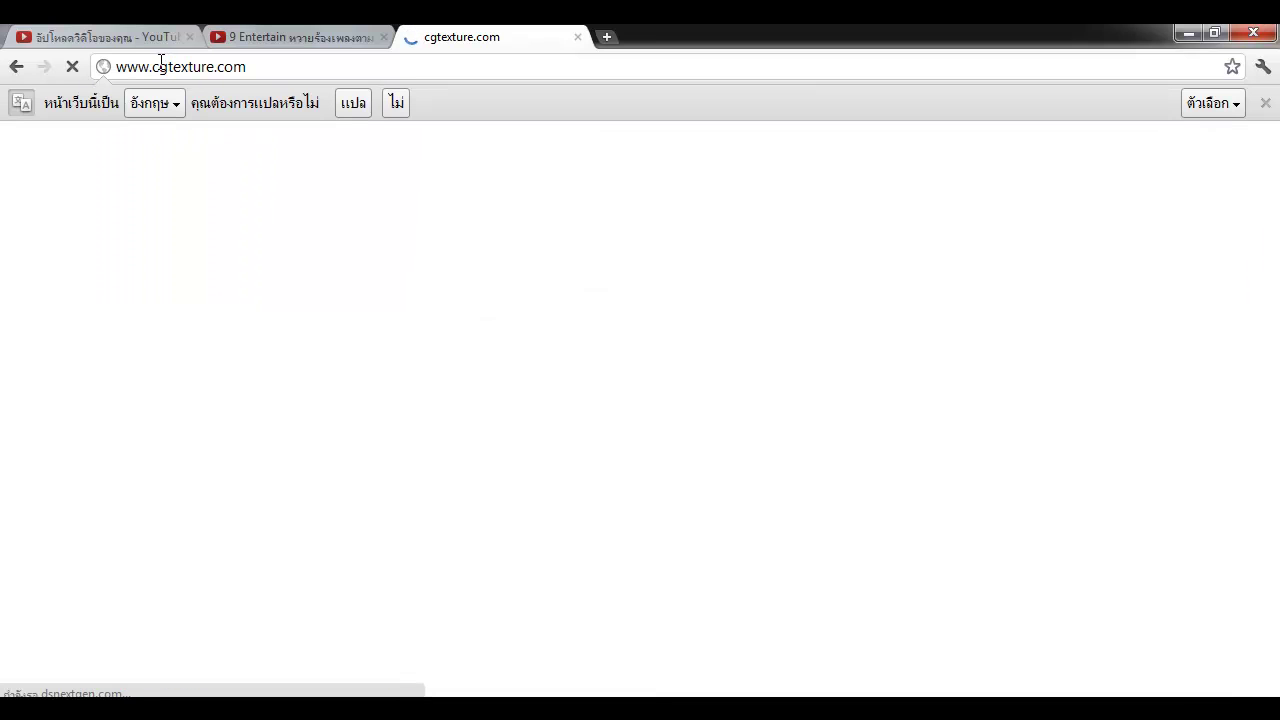
click(216, 70)
click(214, 68)
text(s)
key(Return)
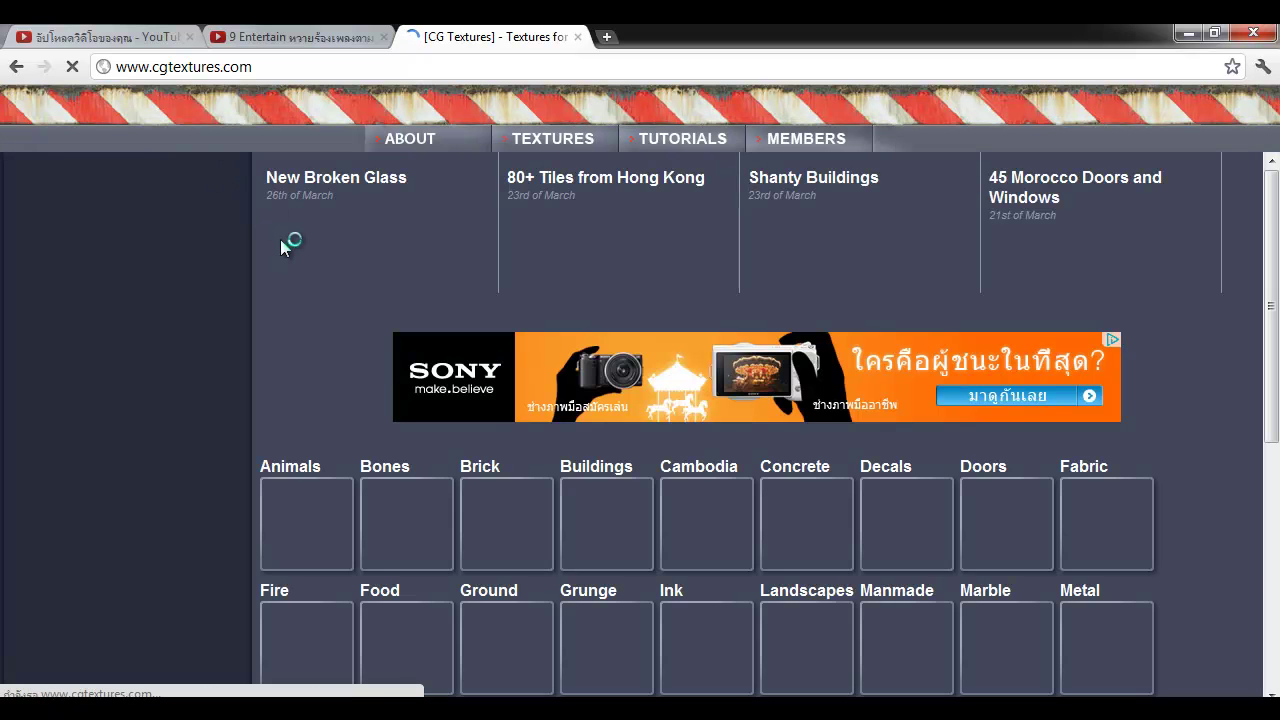
Open the Landscapes and Roads texture categories in separate browser tabs
scroll(1050, 480, down, 1)
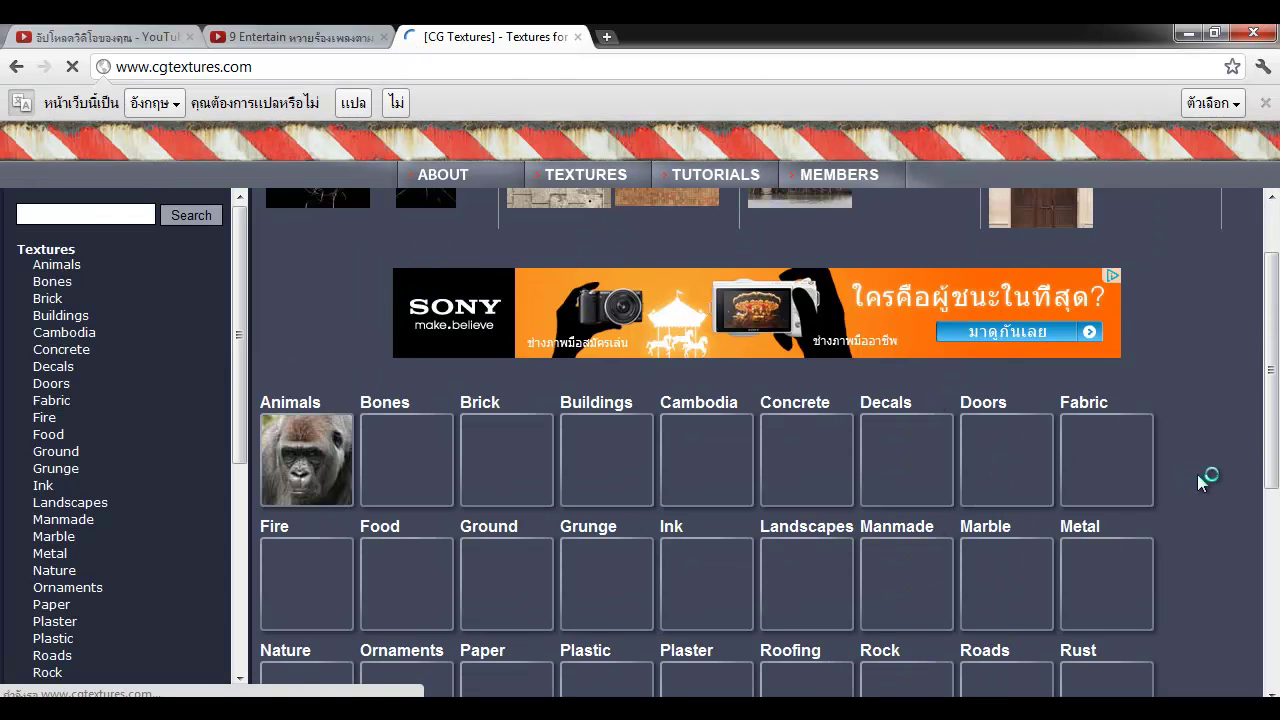
scroll(1197, 474, down, 2)
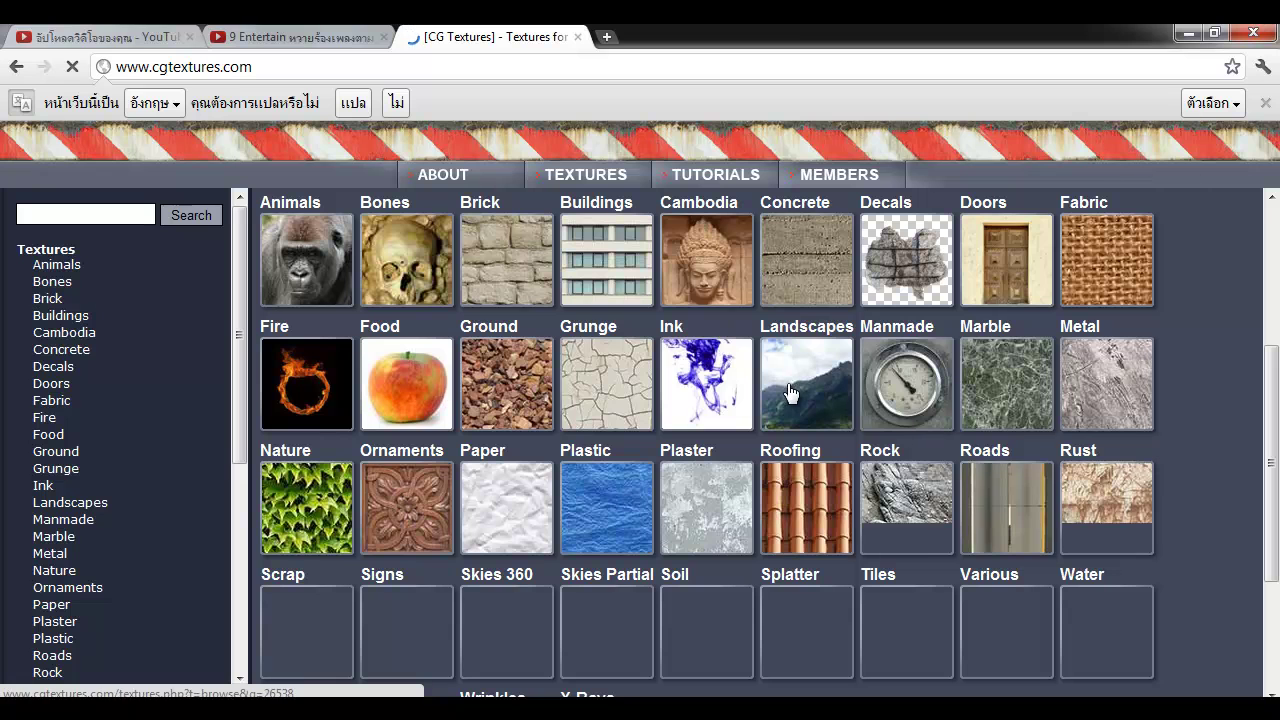
middle_click(789, 392)
middle_click(985, 505)
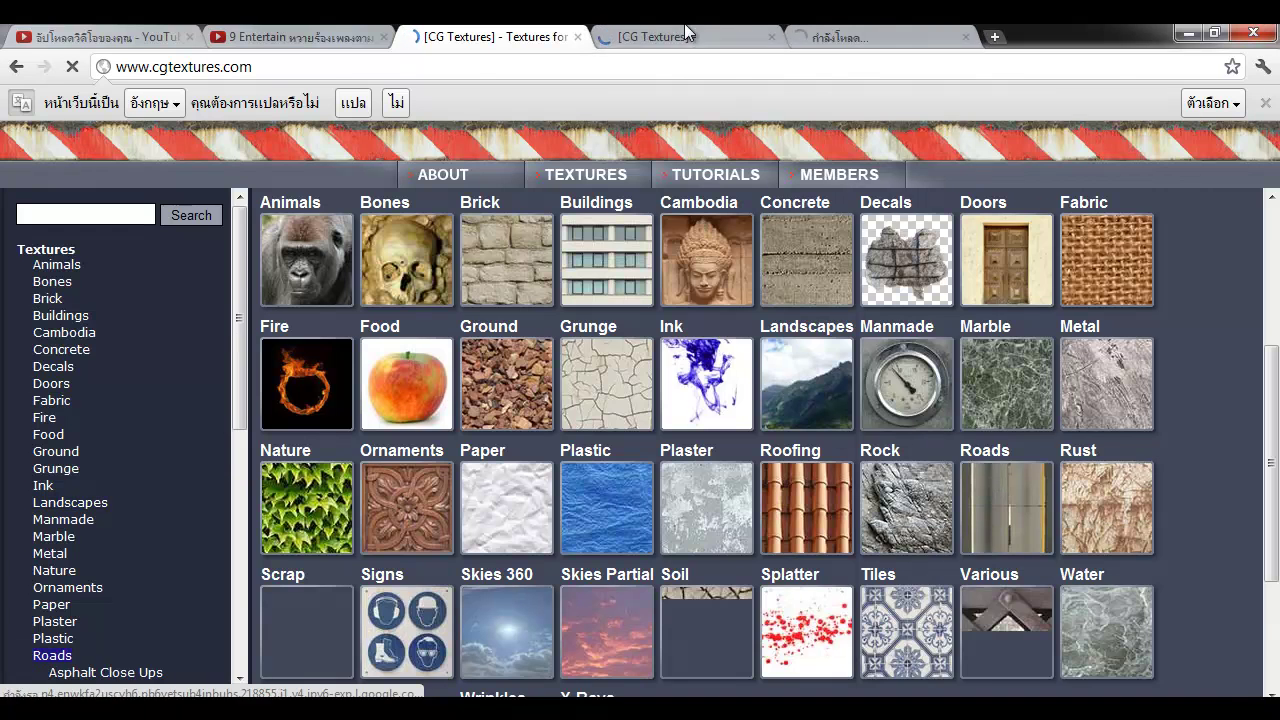
Browse the Landscapes textures and open the green valley view with distant hills in its own tab
click(686, 34)
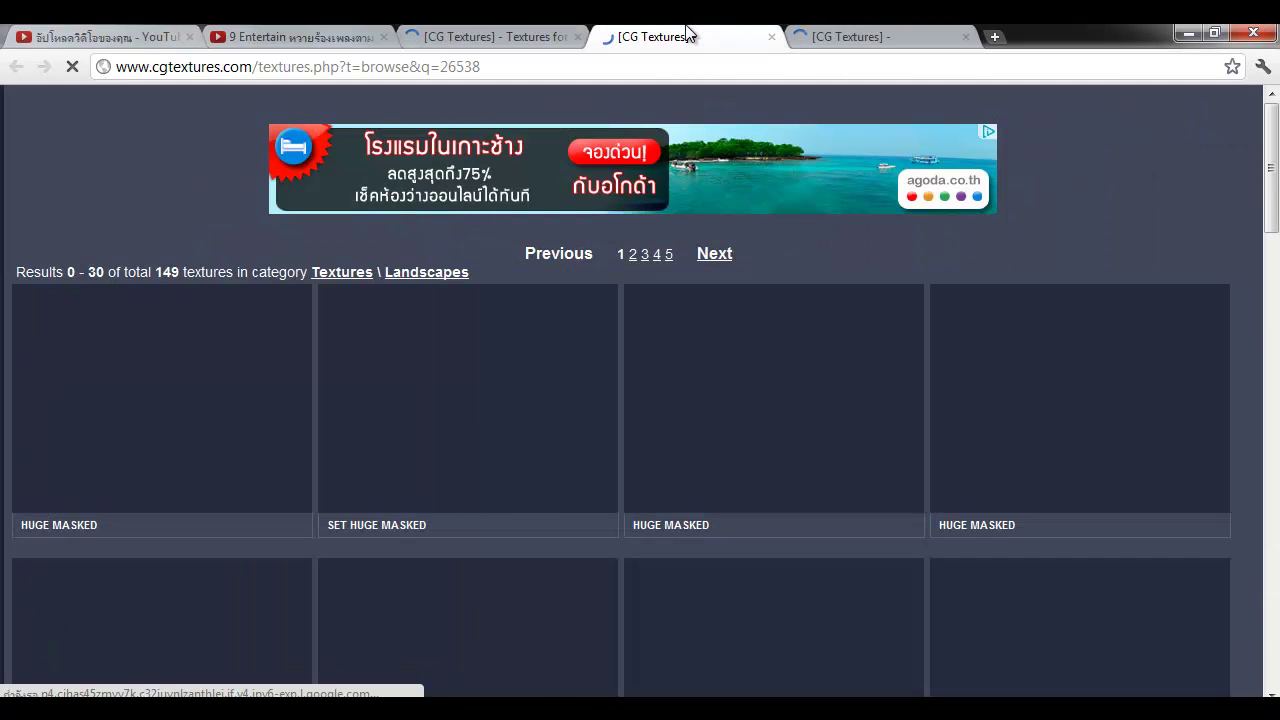
click(888, 34)
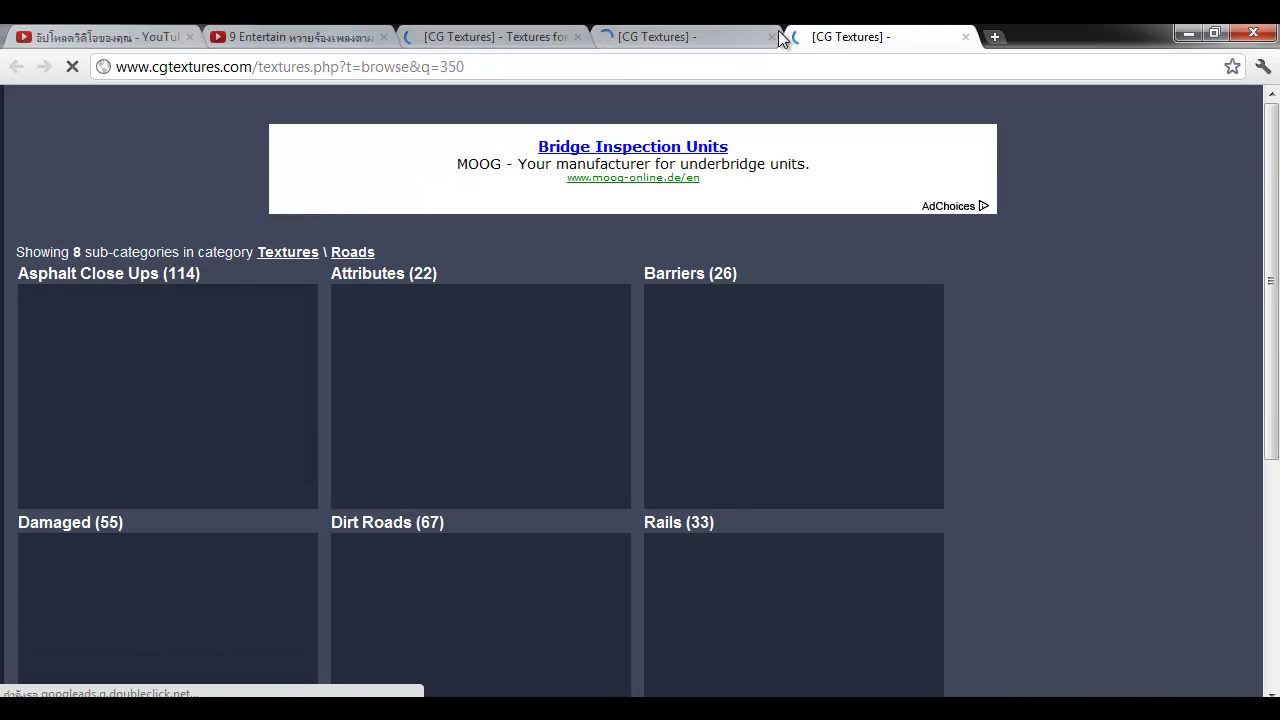
click(735, 30)
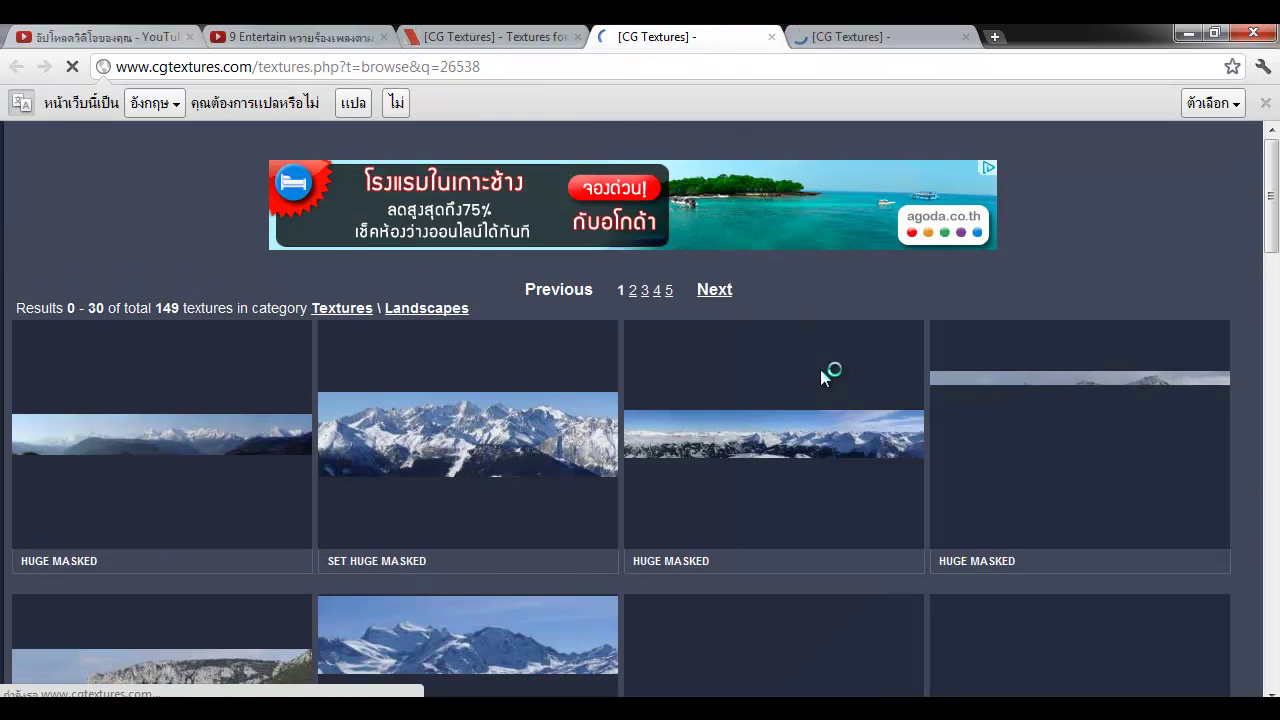
scroll(866, 388, down, 1)
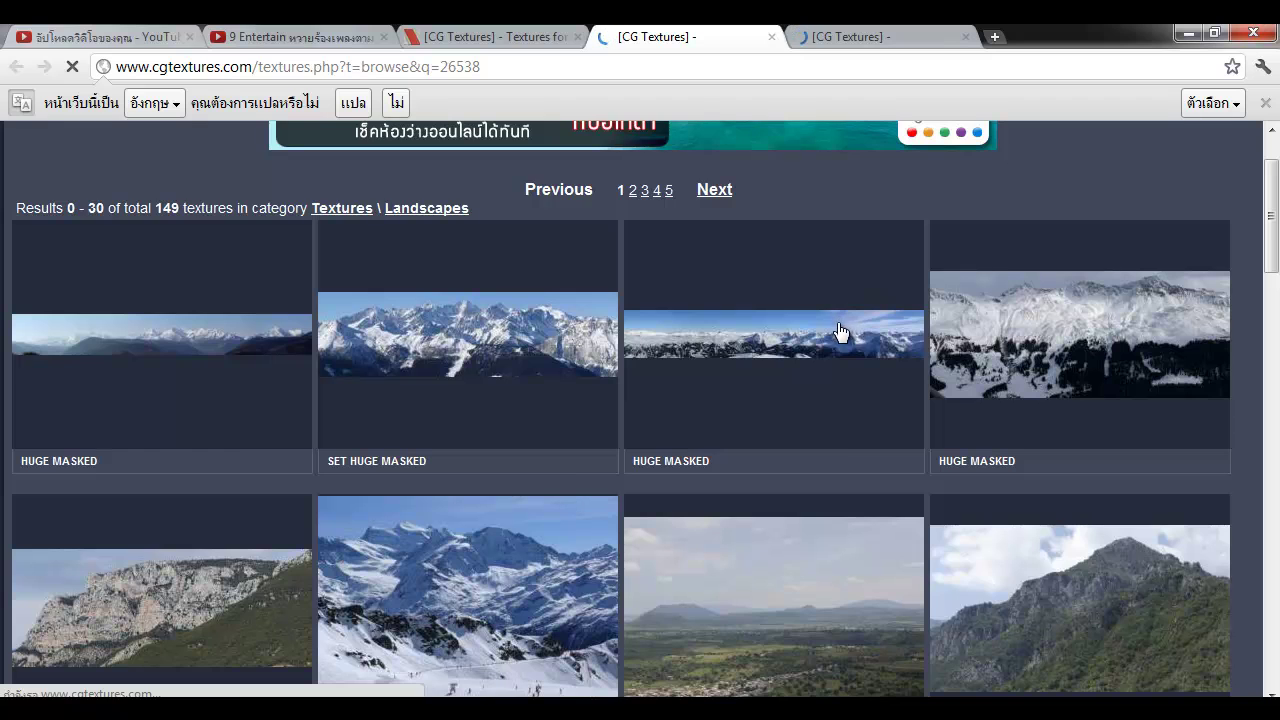
scroll(840, 332, down, 3)
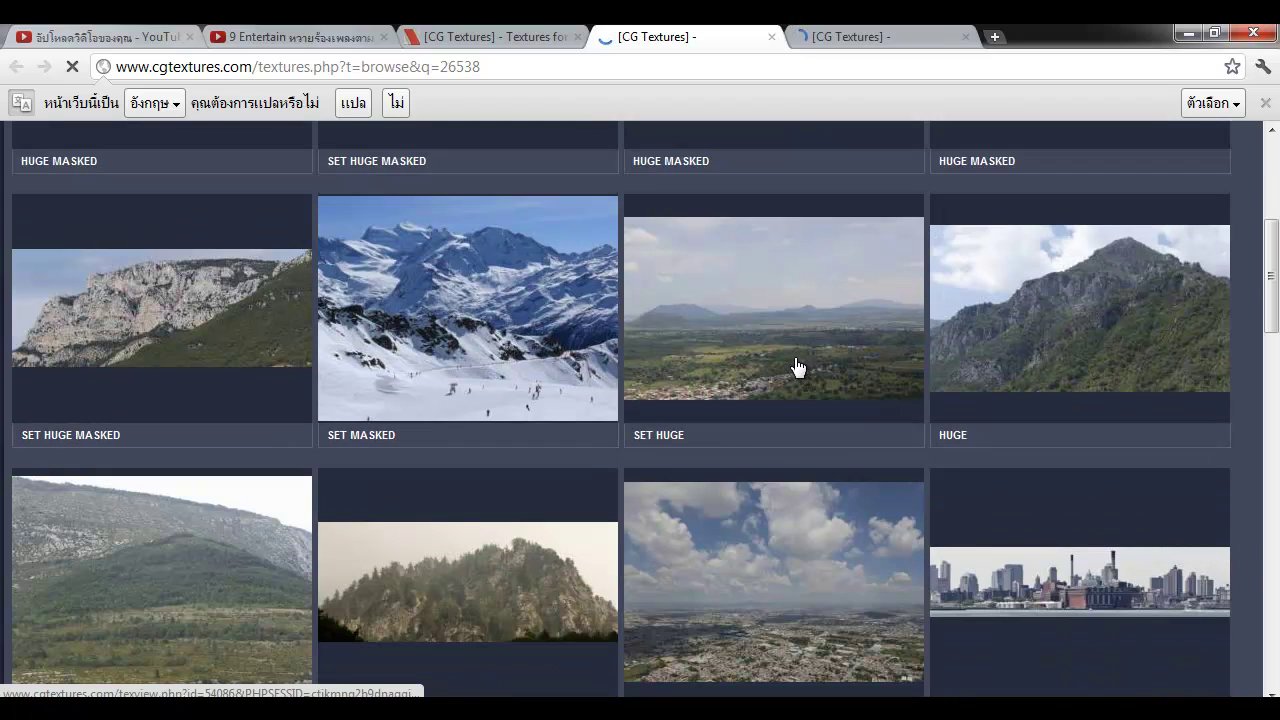
middle_click(798, 368)
click(810, 33)
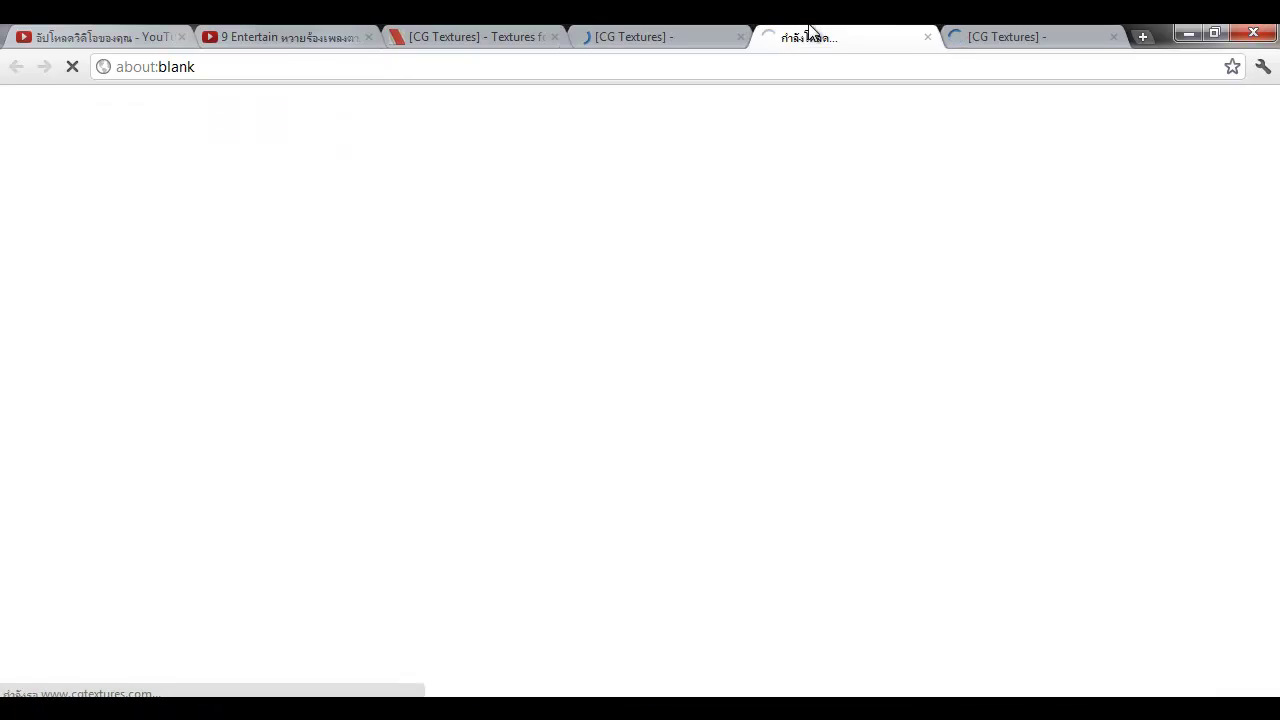
Look through the sub-categories of the Roads category and open the Roads sub-category
click(975, 37)
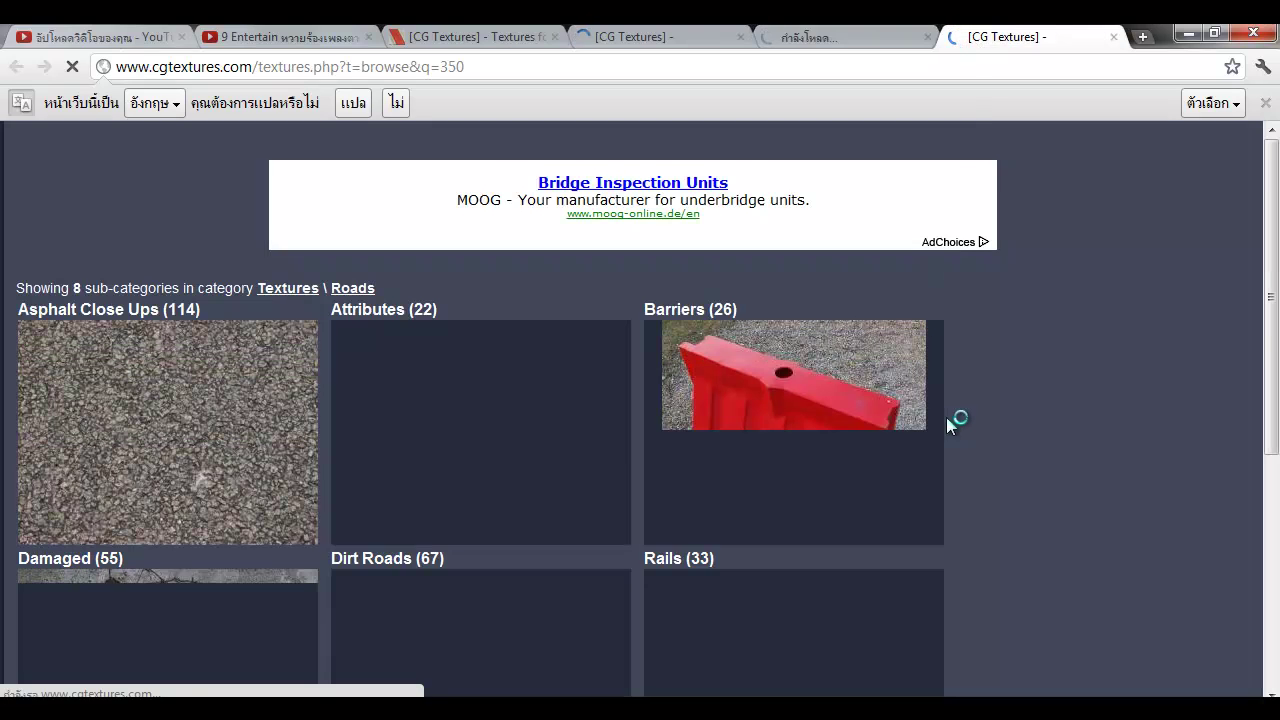
scroll(947, 417, down, 1)
scroll(947, 417, down, 1)
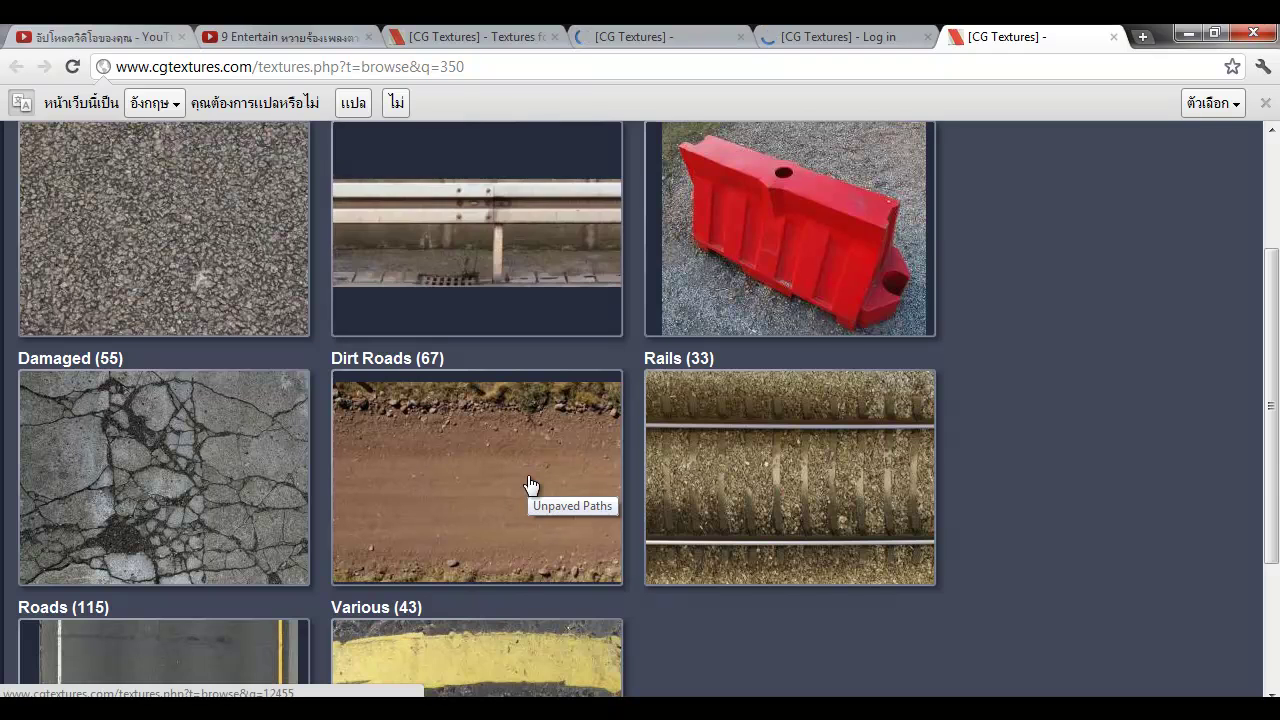
scroll(530, 484, down, 2)
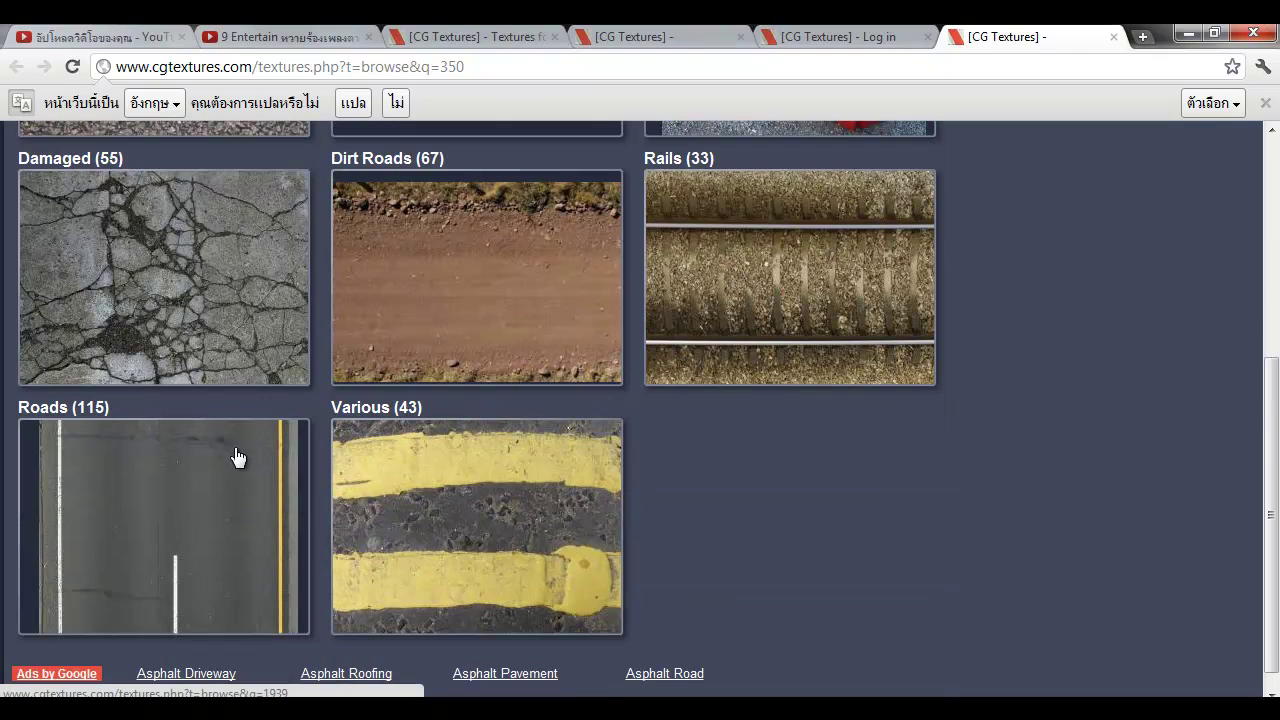
scroll(237, 441, up, 4)
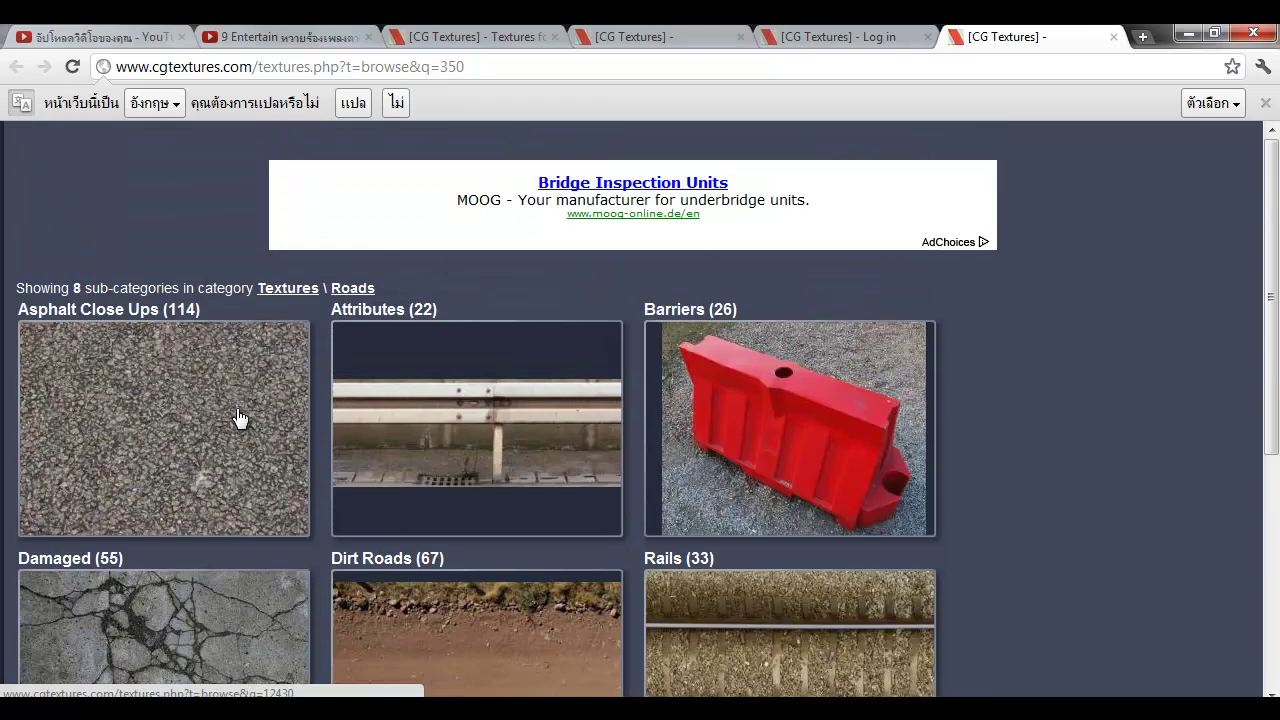
scroll(239, 418, down, 4)
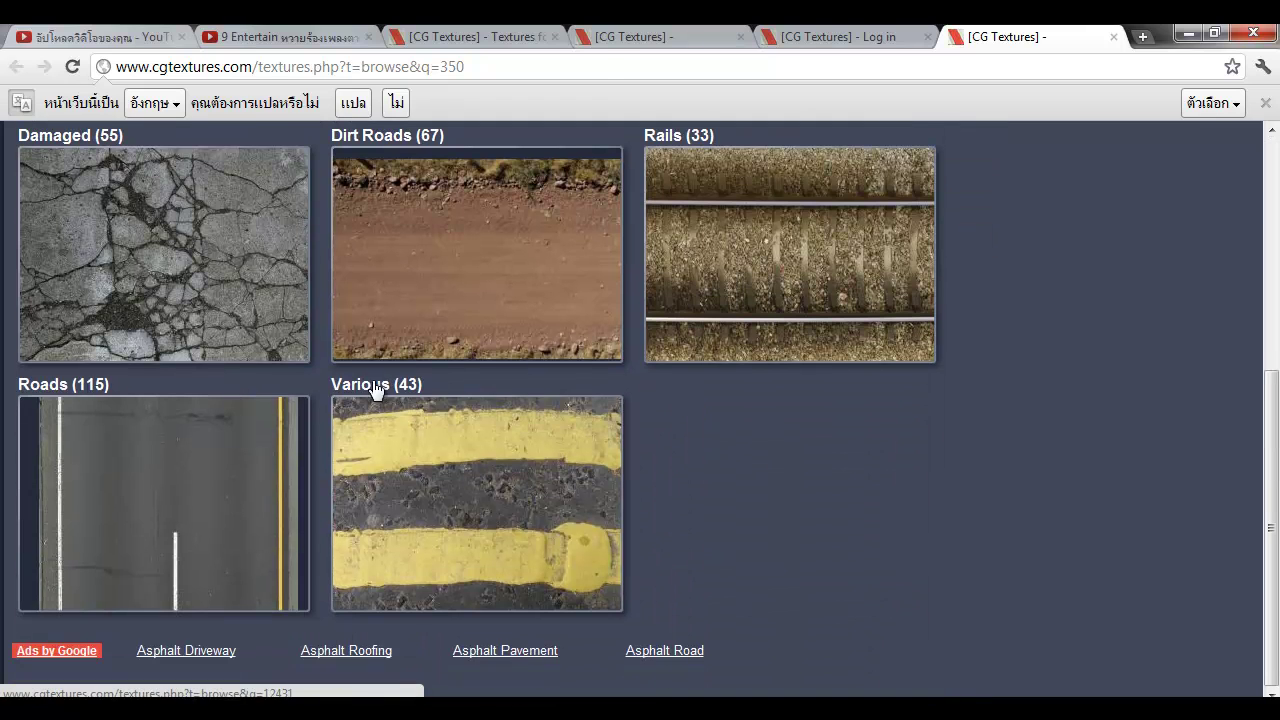
scroll(764, 318, up, 2)
scroll(764, 318, up, 2)
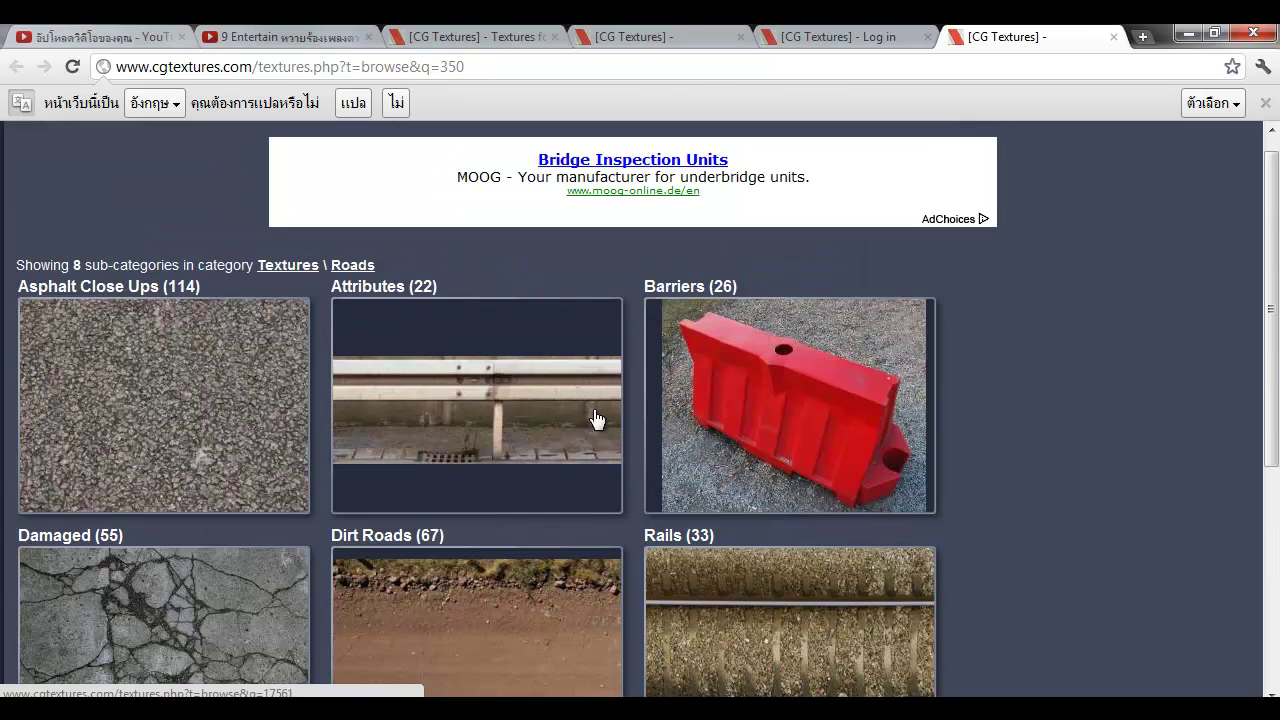
scroll(230, 467, down, 3)
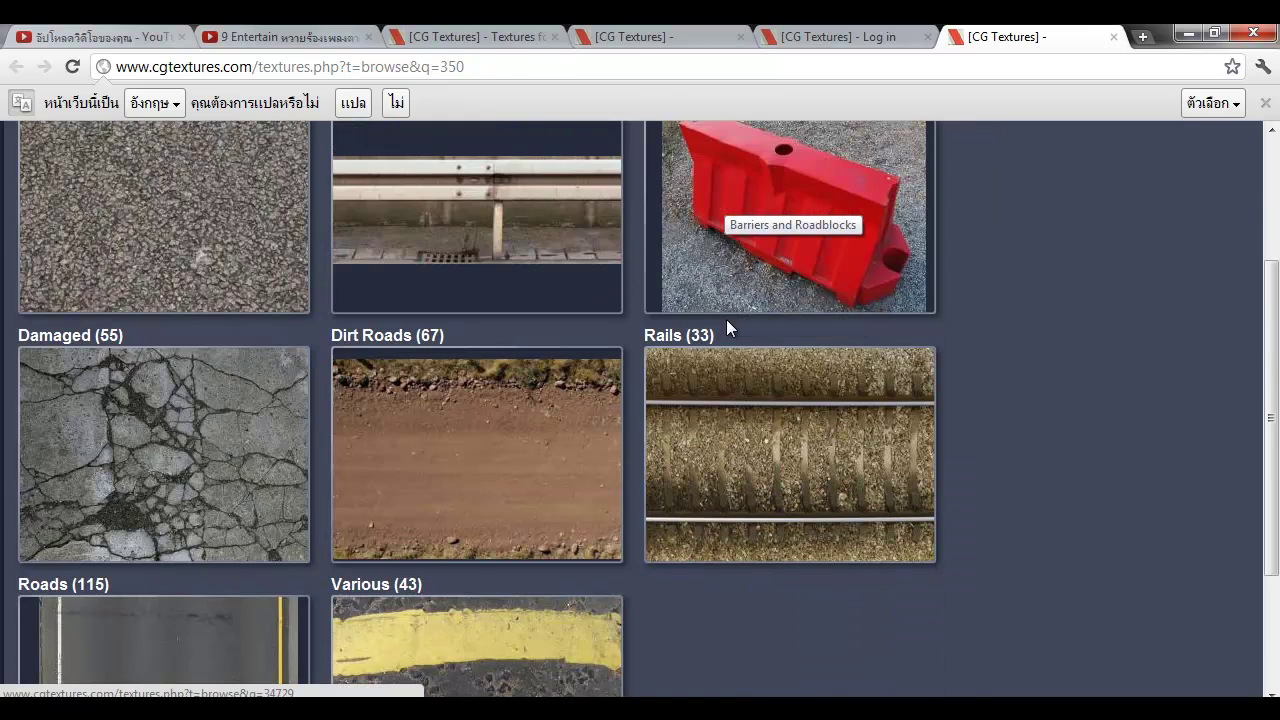
scroll(525, 524, down, 1)
click(268, 443)
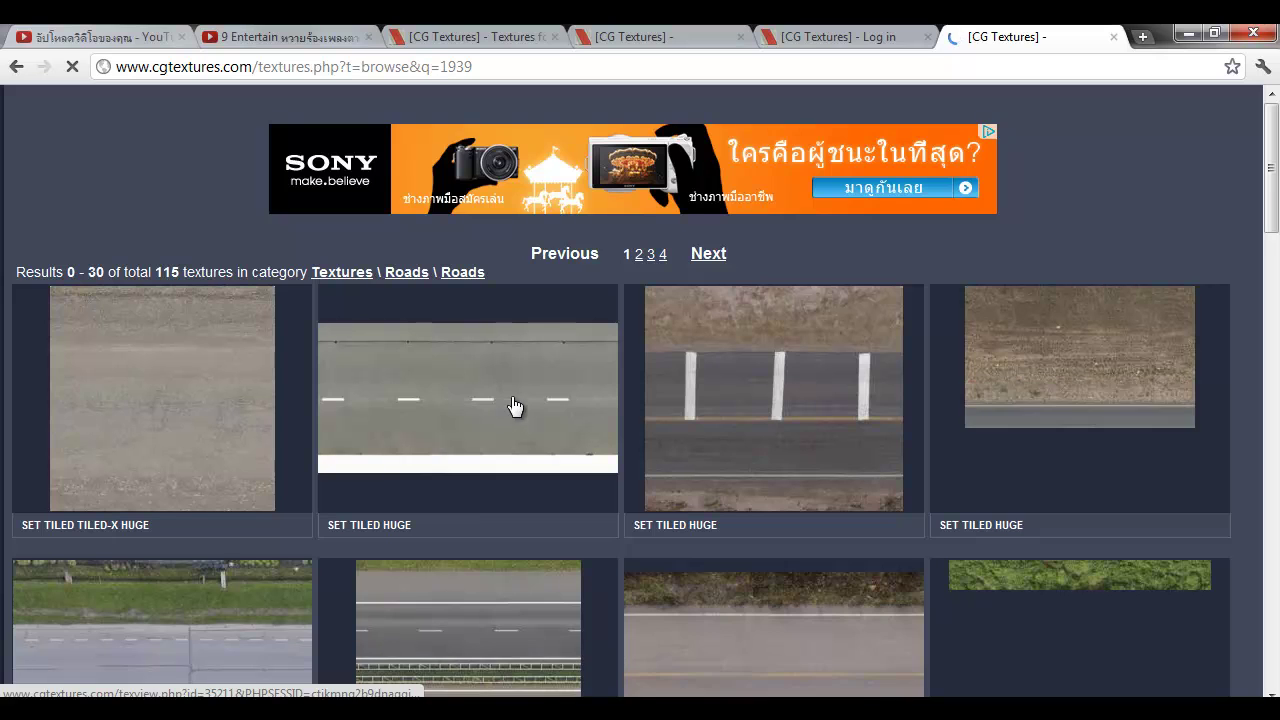
Browse the road textures and open the page of Roads0130, the asphalt road beside a brown dirt field
scroll(530, 408, down, 3)
scroll(533, 408, down, 4)
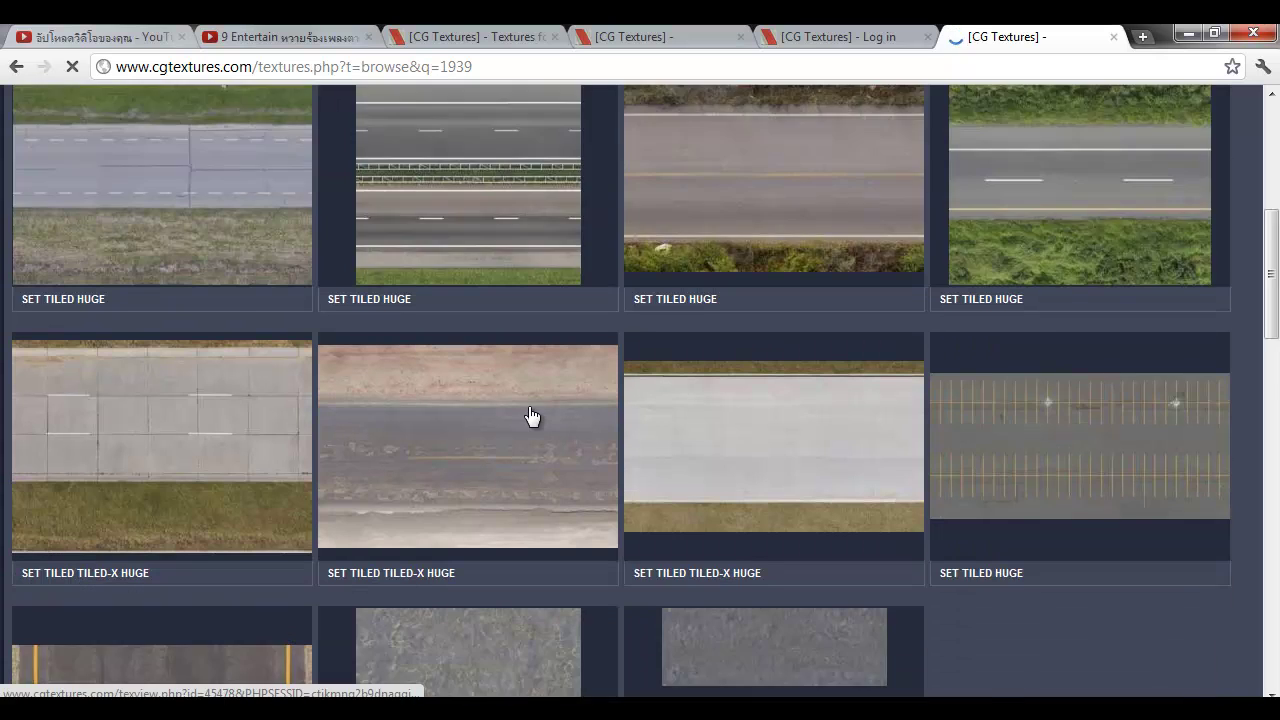
scroll(531, 416, up, 15)
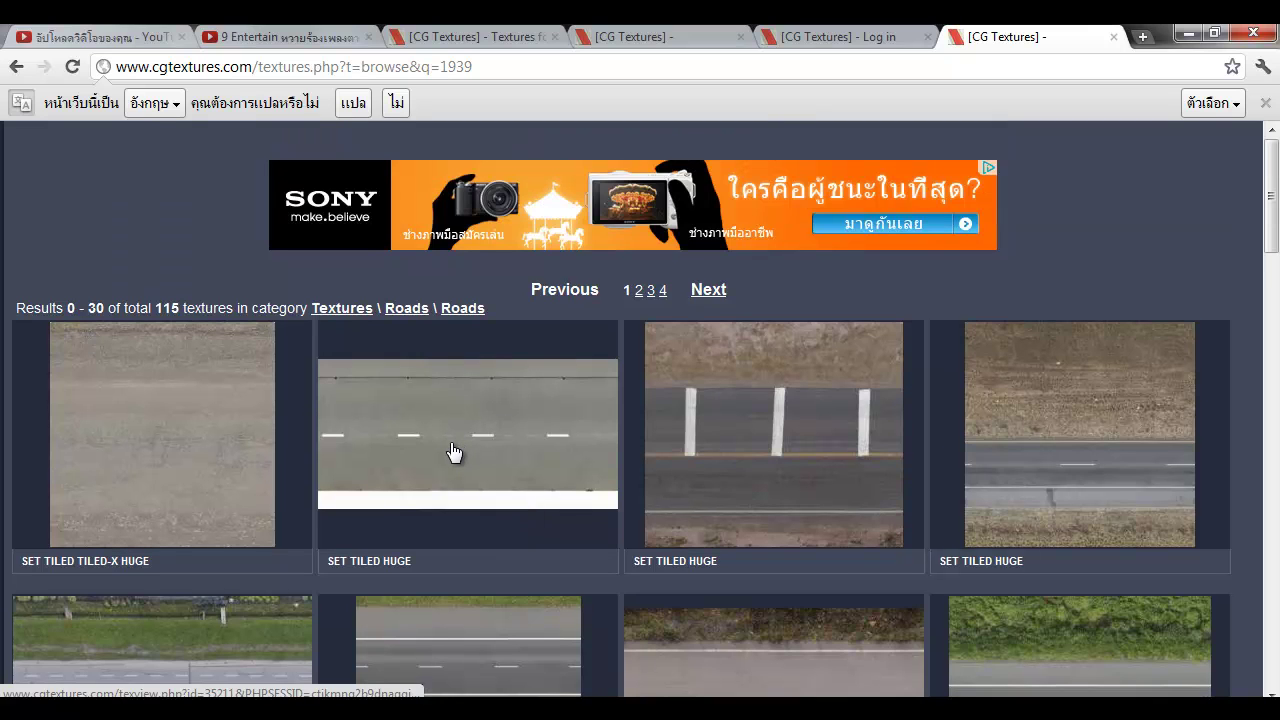
click(1000, 459)
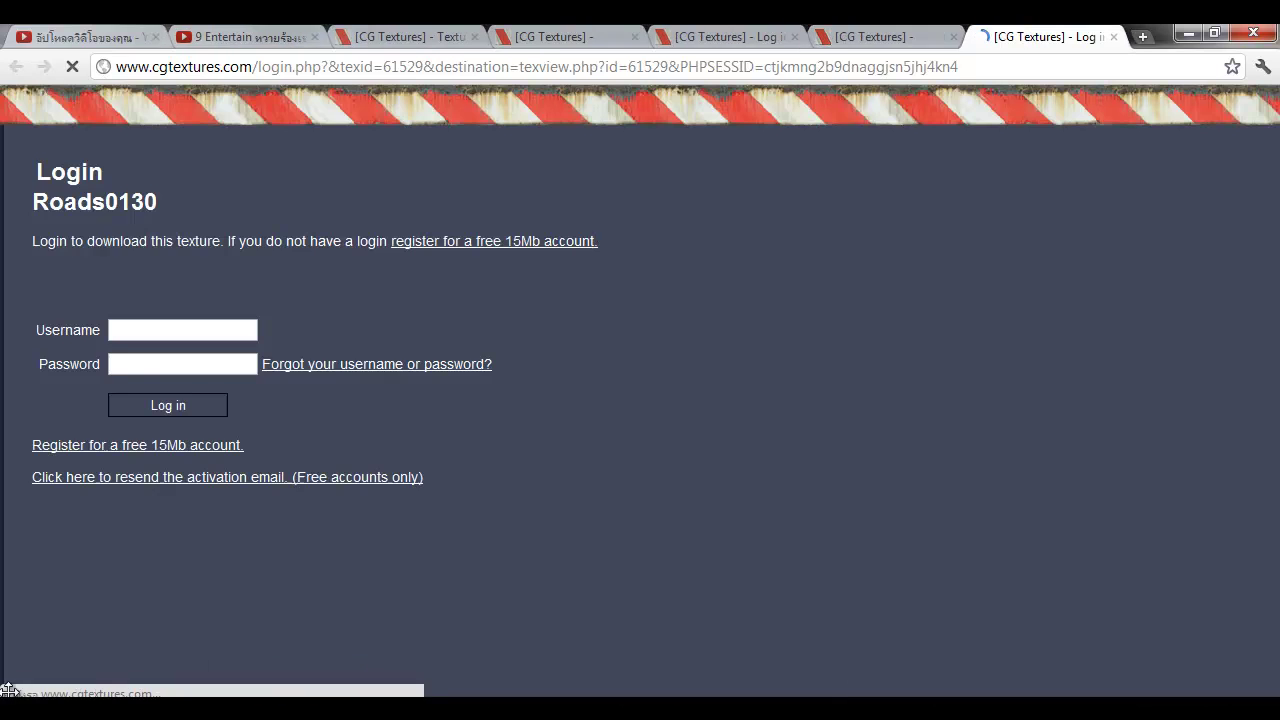
click(8, 690)
click(161, 378)
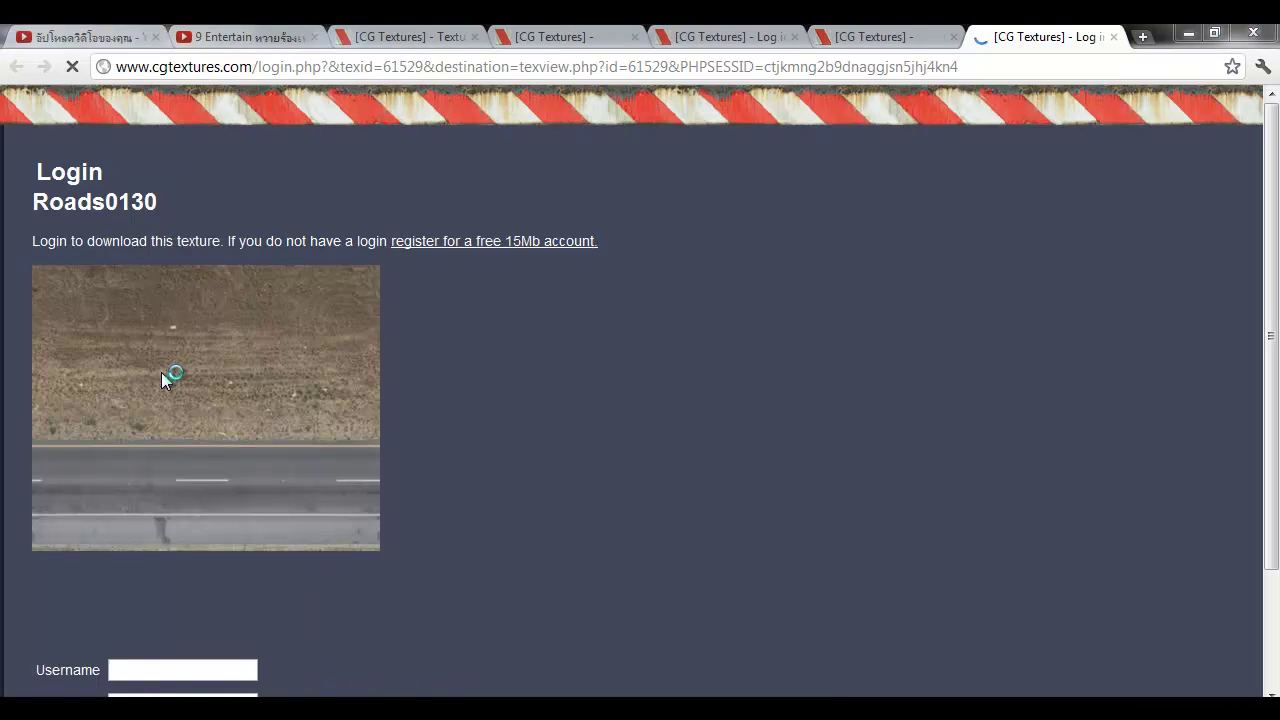
Copy the Roads0130 preview image from its page to the clipboard
right_click(258, 367)
click(325, 425)
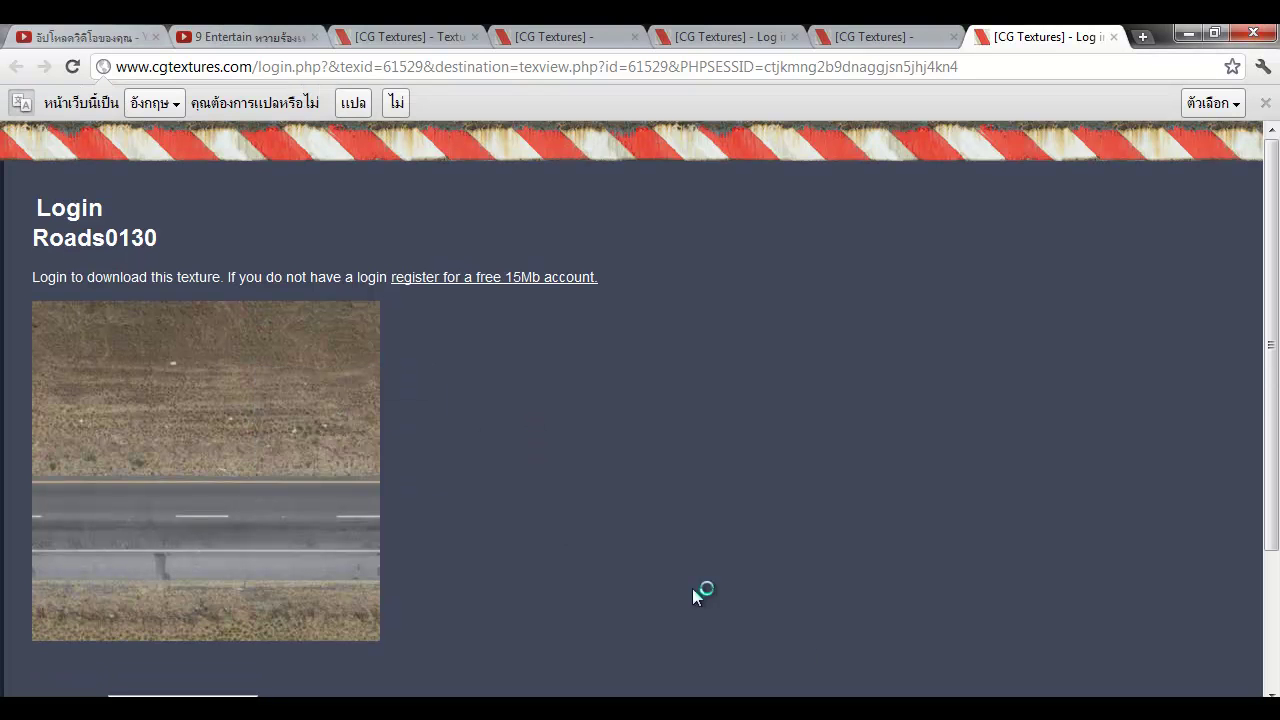
click(849, 472)
right_click(305, 413)
click(346, 466)
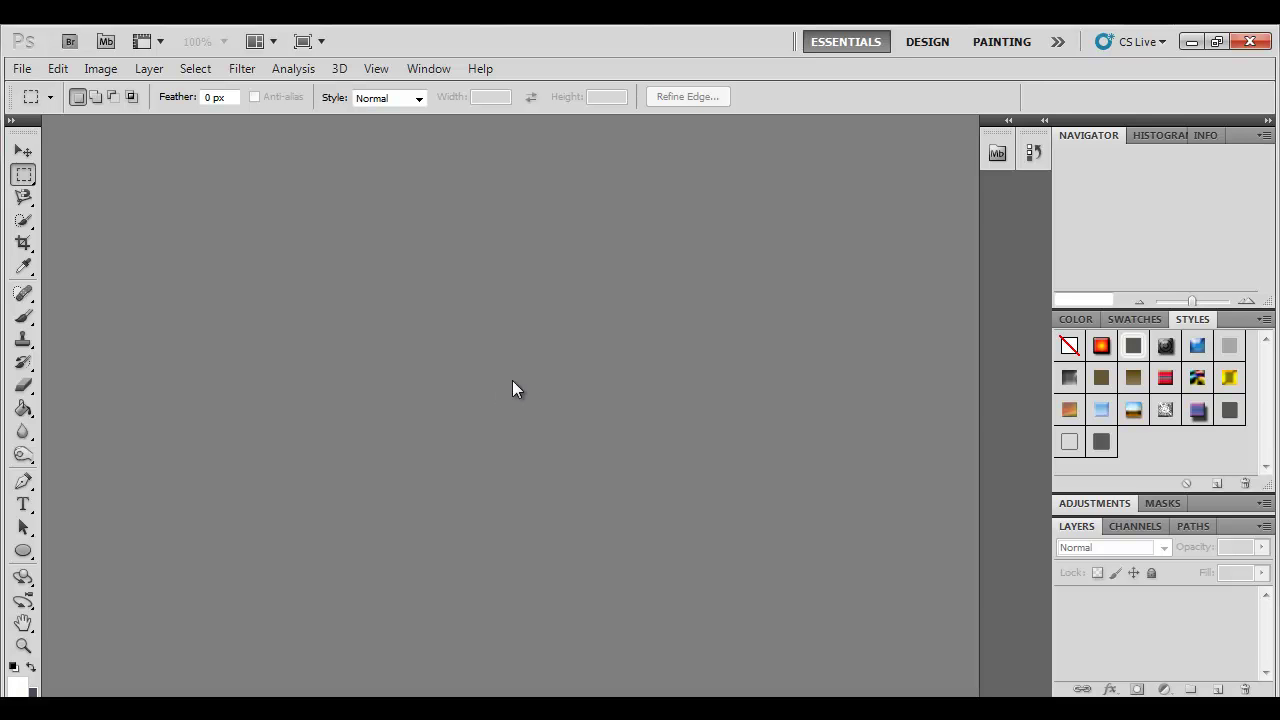
Create a new clipboard-sized document of 348 x 340 pixels and paste the copied road image into it
key(ctrl+n)
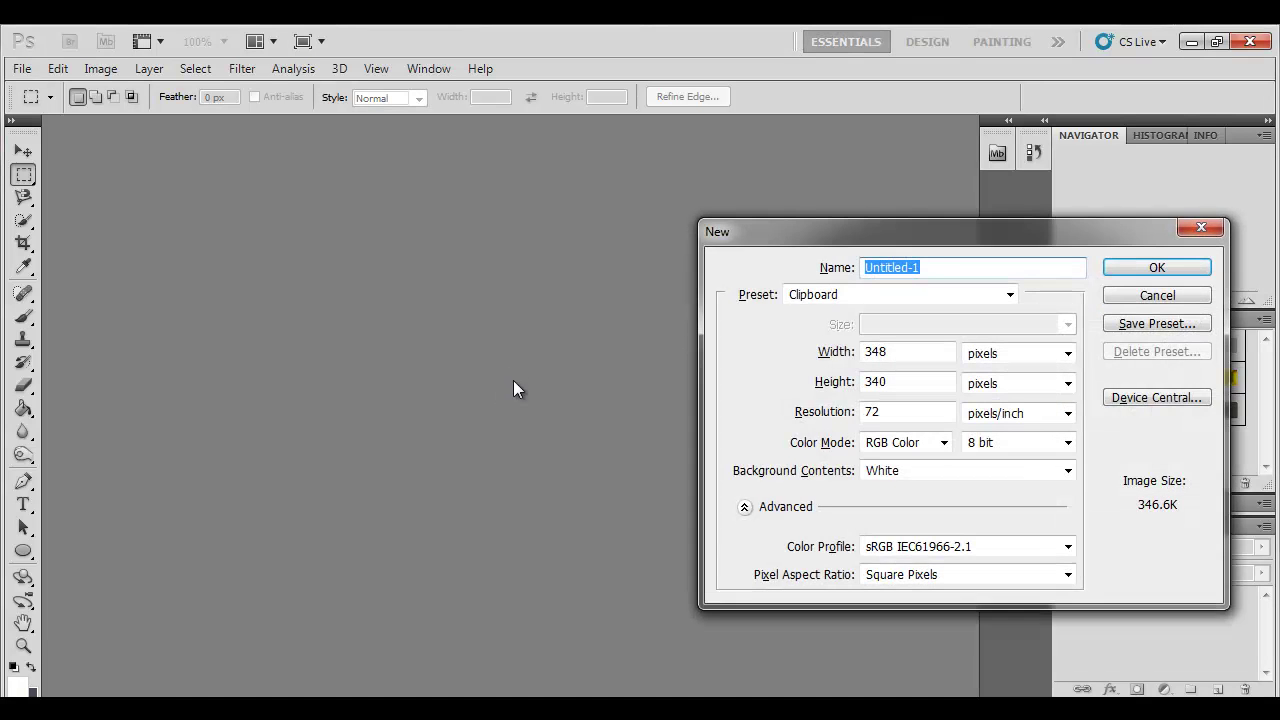
key(Return)
key(ctrl+v)
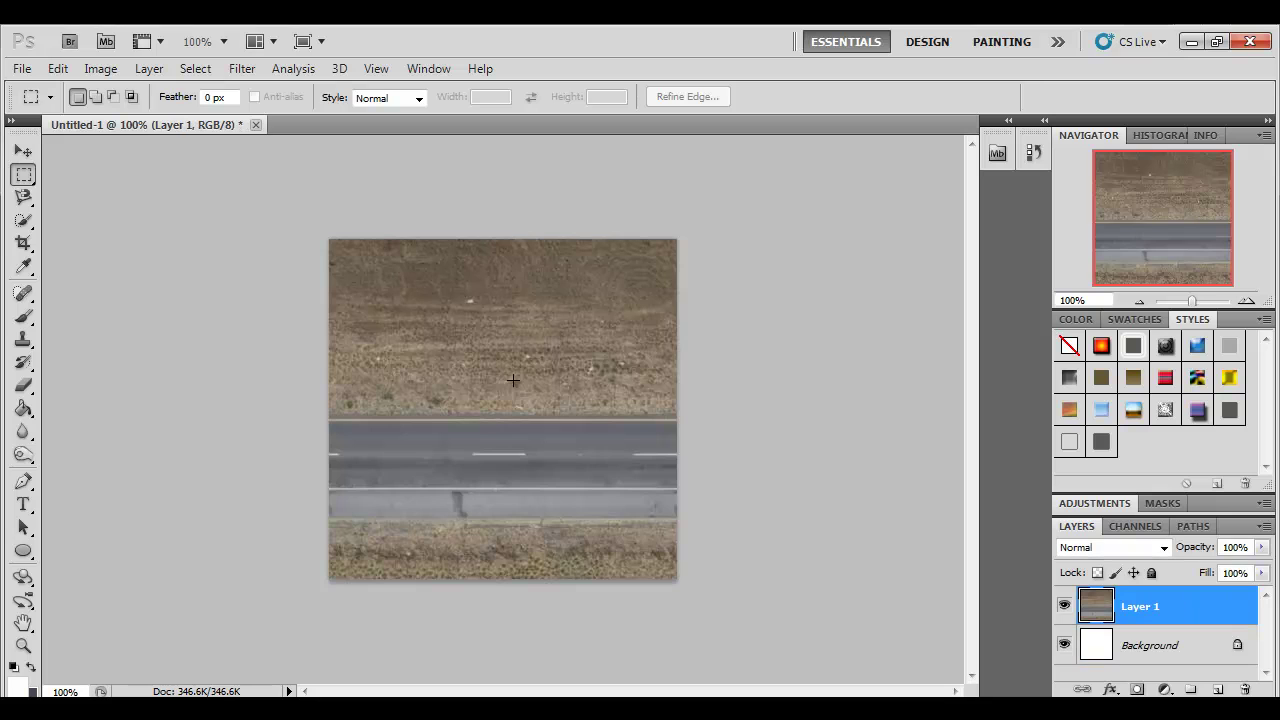
Widen the canvas by setting its width to 100, leaving empty space on both sides of the road image
key(v)
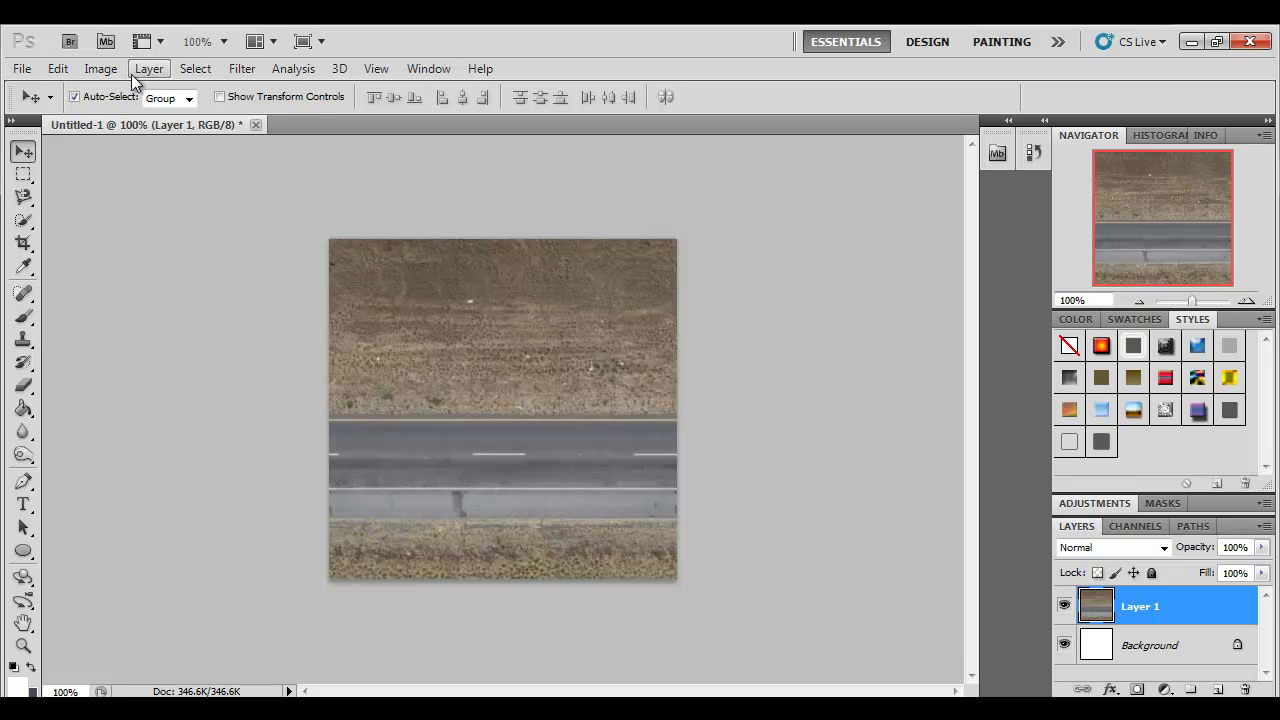
click(104, 69)
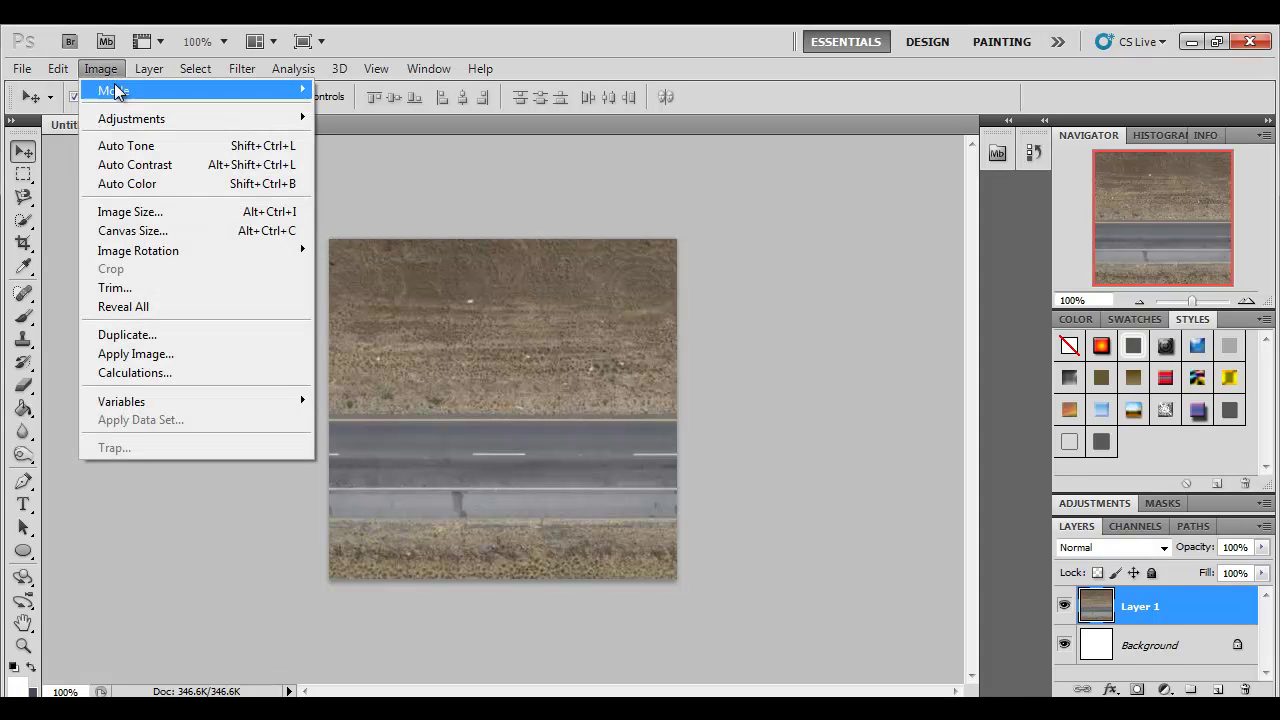
click(207, 229)
drag(960, 394, 703, 390)
text(100)
key(Return)
key(ctrl+minus)
key(ctrl+minus)
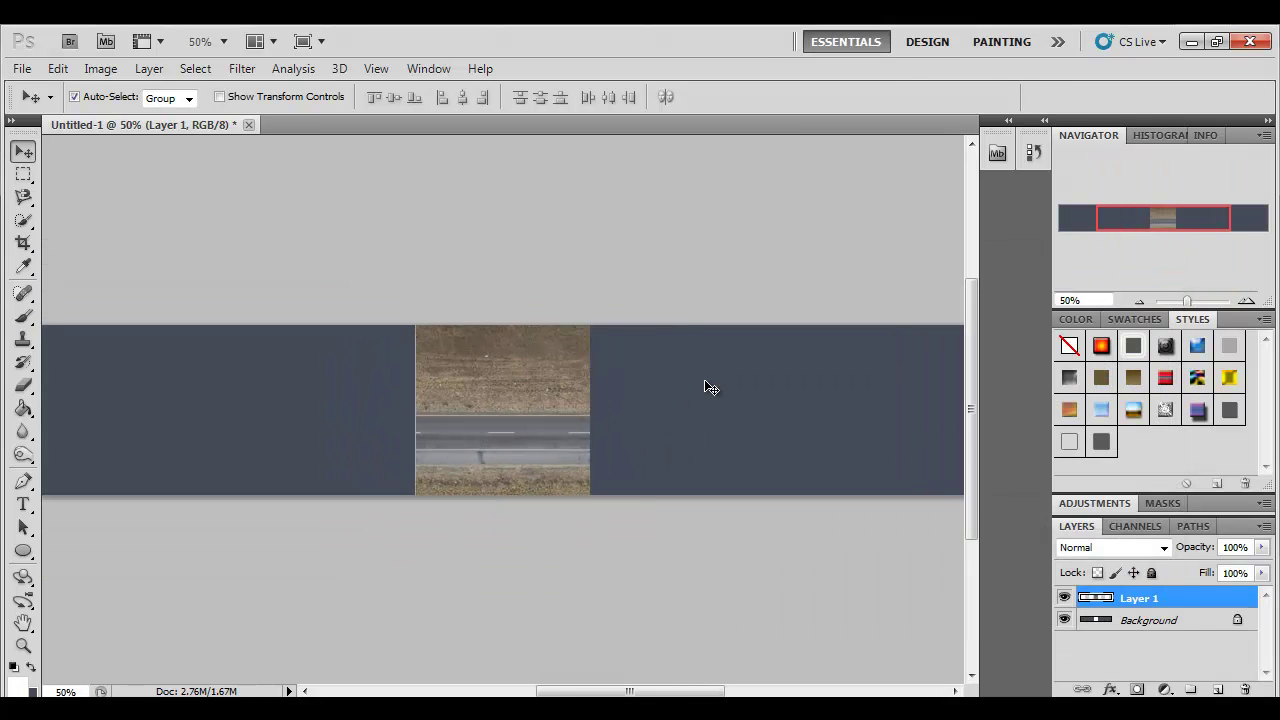
Duplicate the road layer eight times and line the copies up edge to edge across the full canvas width
drag(513, 403, 470, 420)
drag(443, 421, 822, 408)
drag(508, 577, 731, 583)
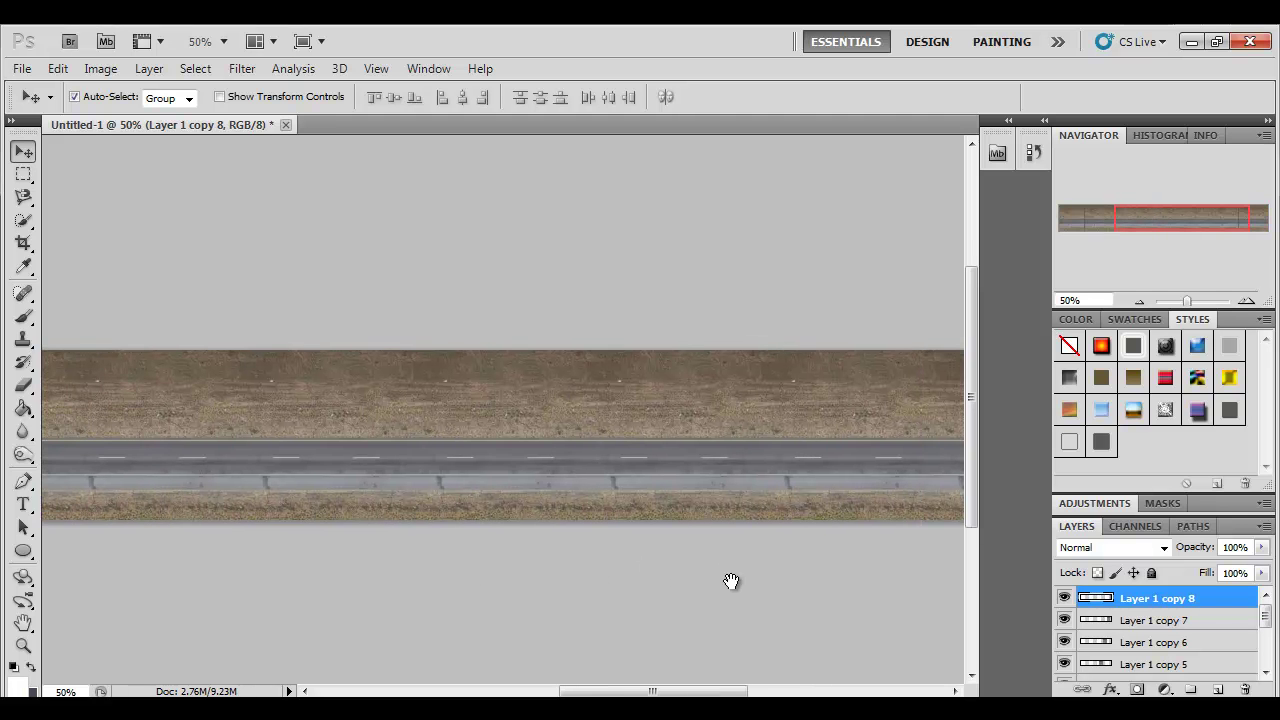
Examine the joins between the road copies up close and along the strip to its beginning
key(ctrl+plus)
key(ctrl+plus)
key(ctrl+plus)
scroll(730, 587, down, 2)
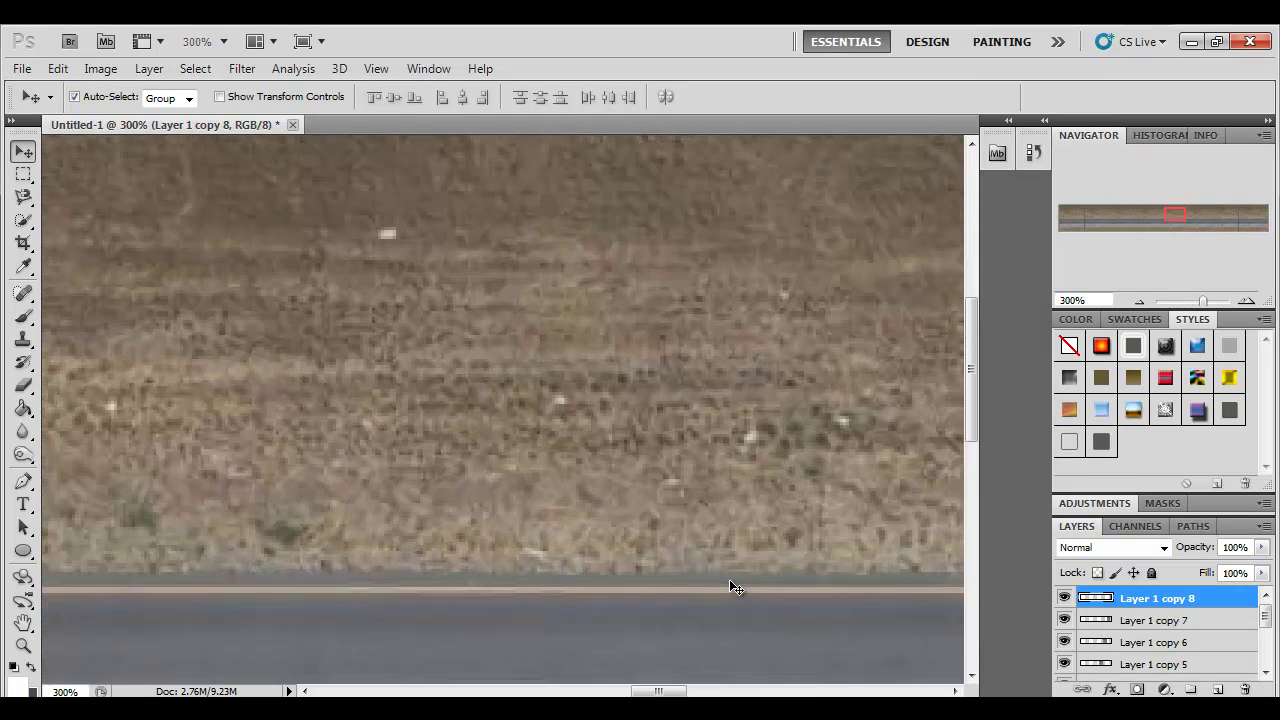
drag(435, 479, 765, 446)
drag(434, 446, 782, 446)
drag(363, 446, 711, 446)
drag(518, 412, 664, 412)
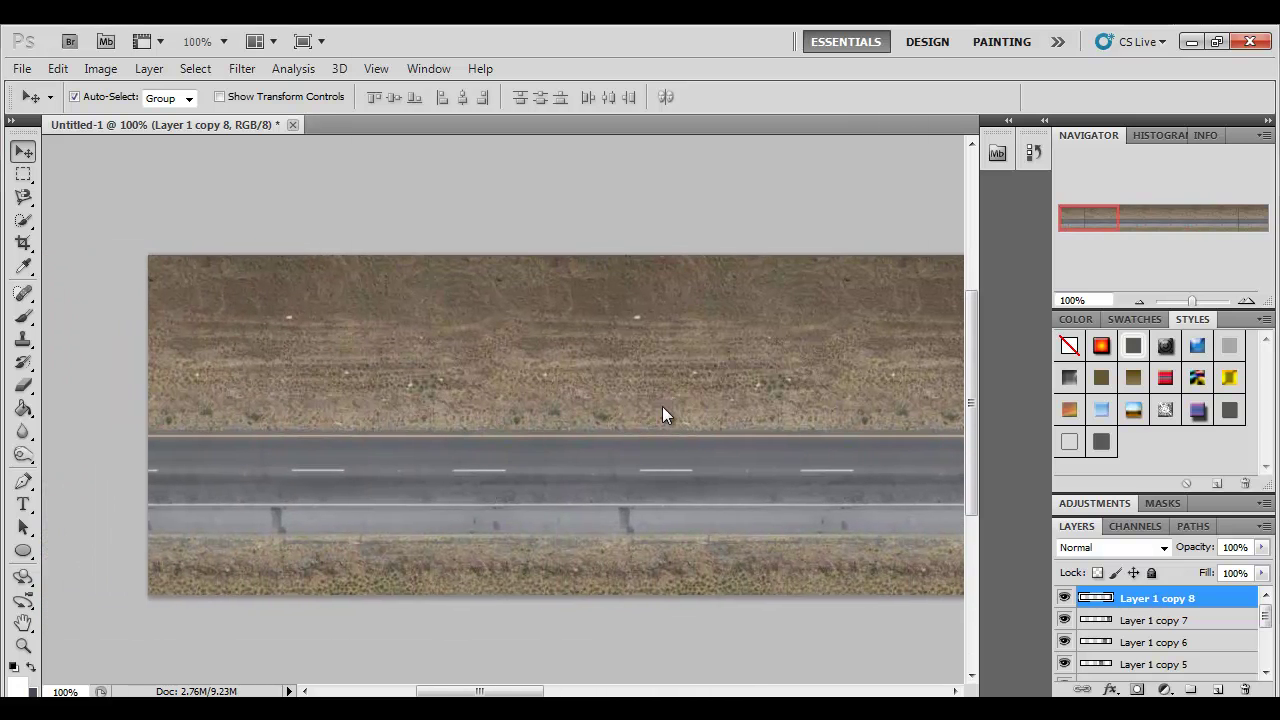
Save the road strip to the Desktop as a PNG file named roads
key(ctrl+shift+s)
click(645, 435)
click(613, 650)
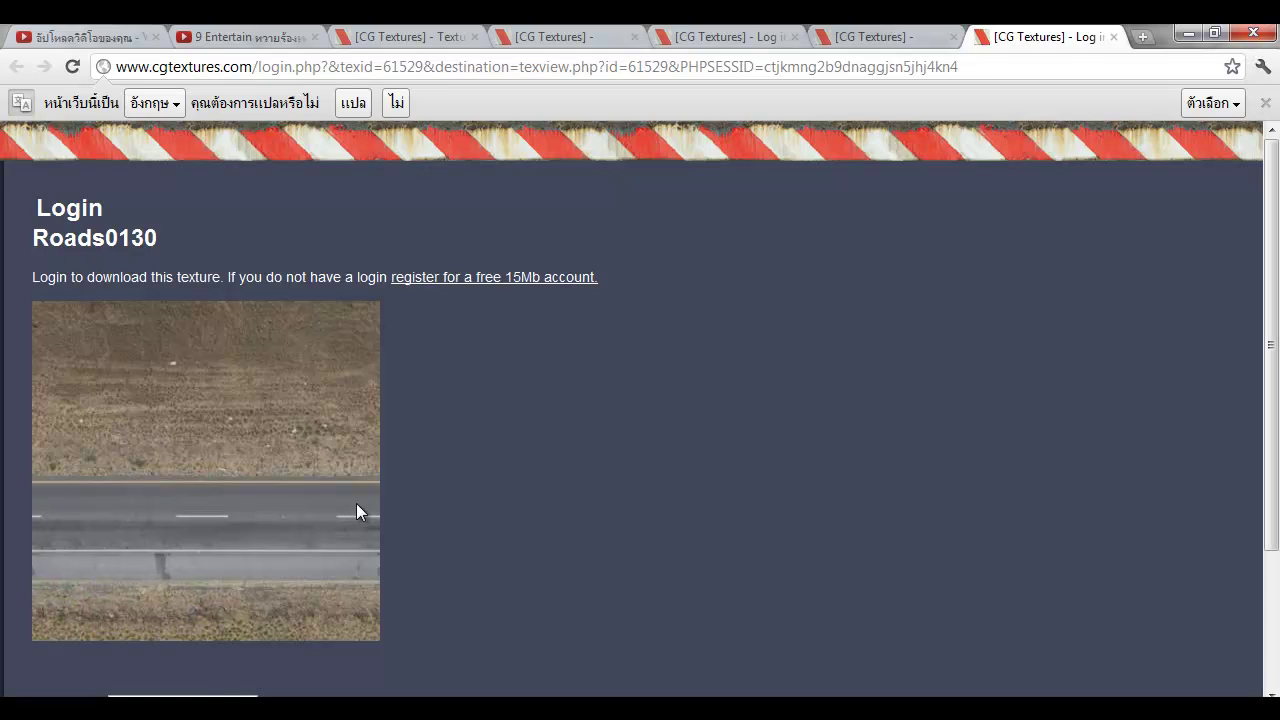
click(1188, 34)
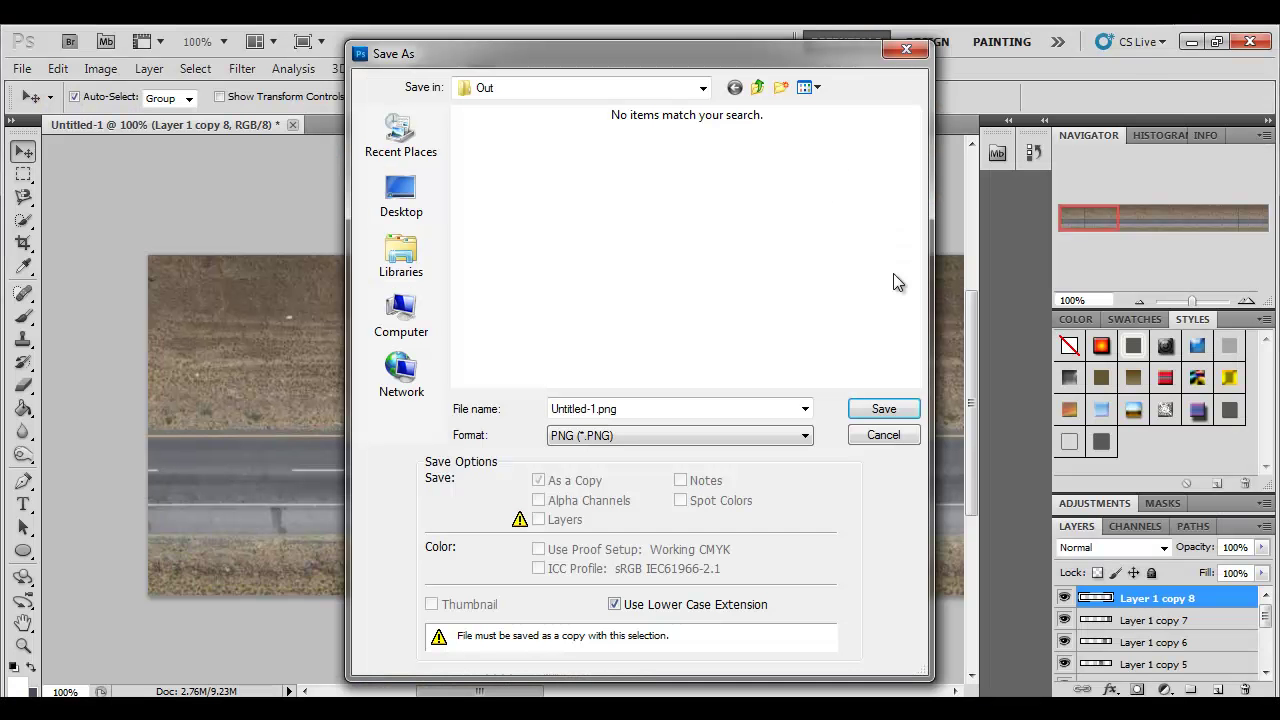
click(412, 322)
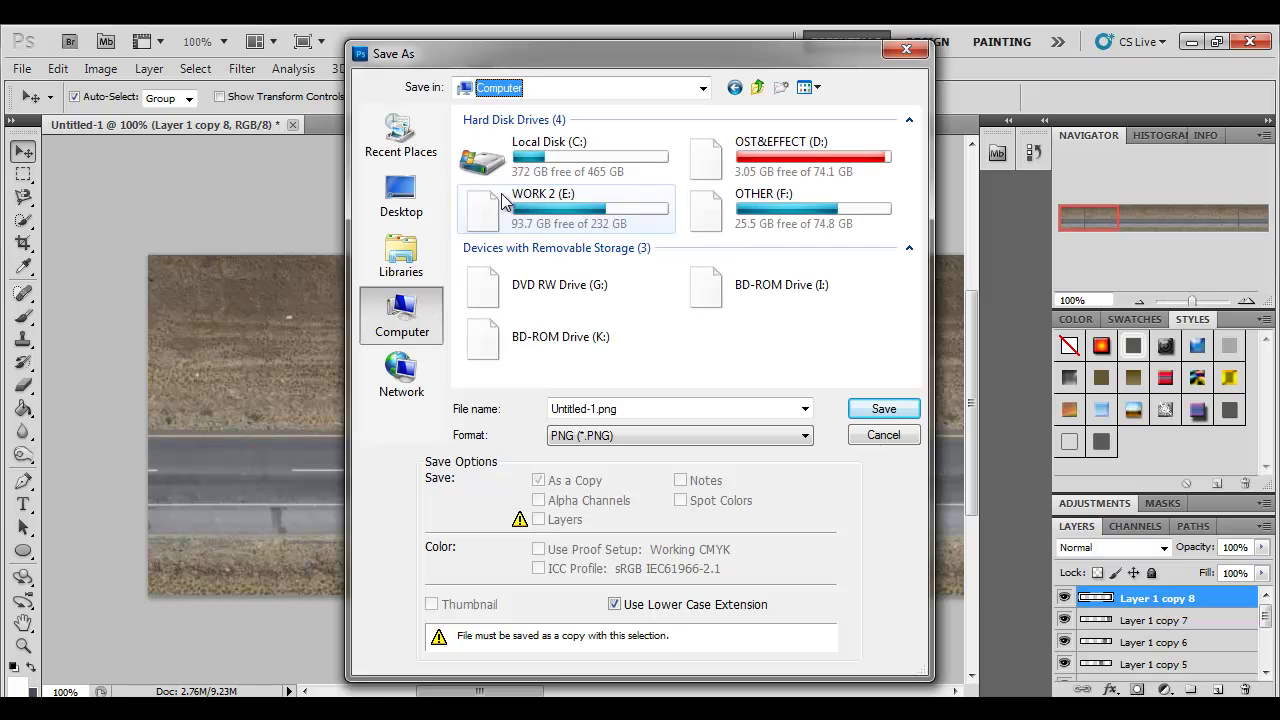
click(438, 212)
double_click(631, 410)
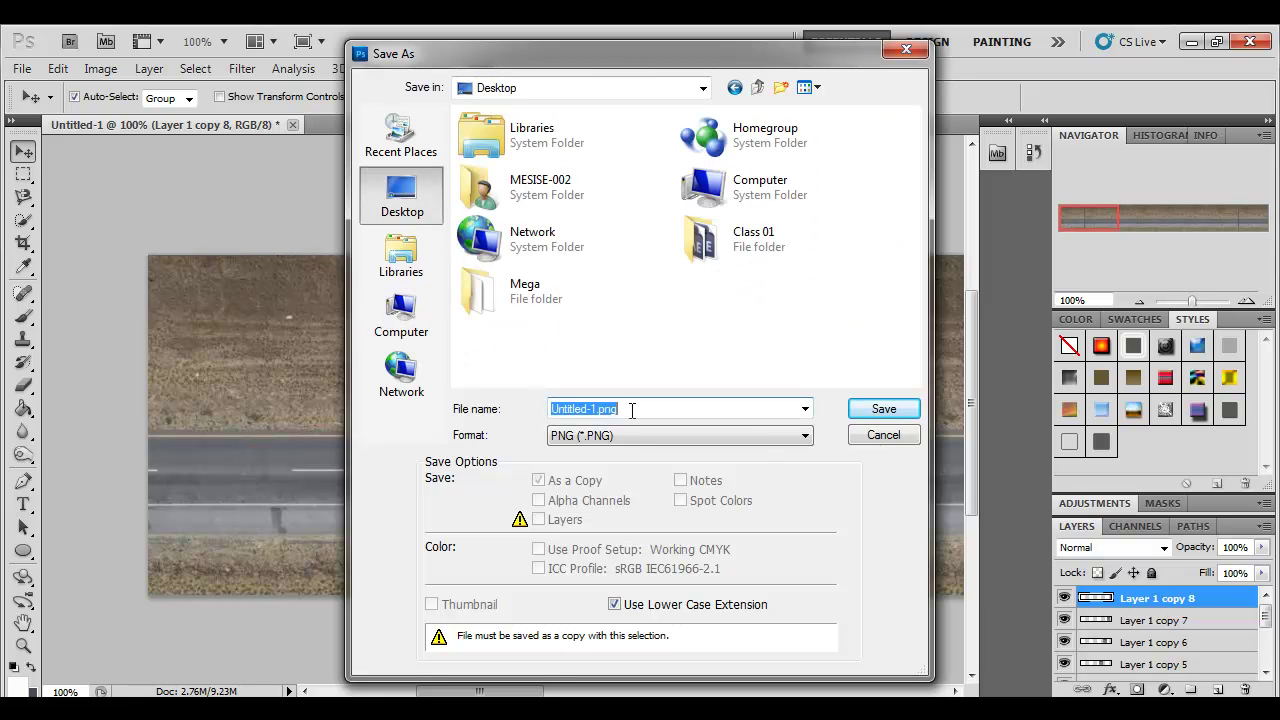
text(roads)
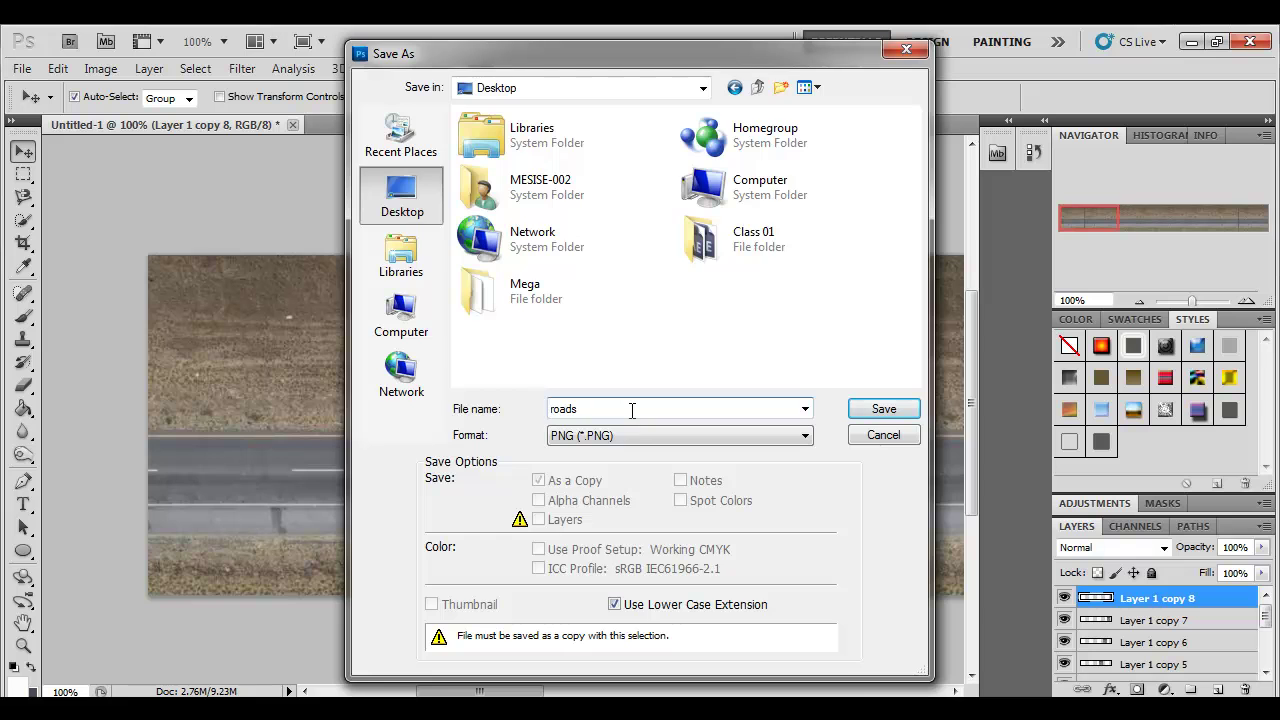
key(Return)
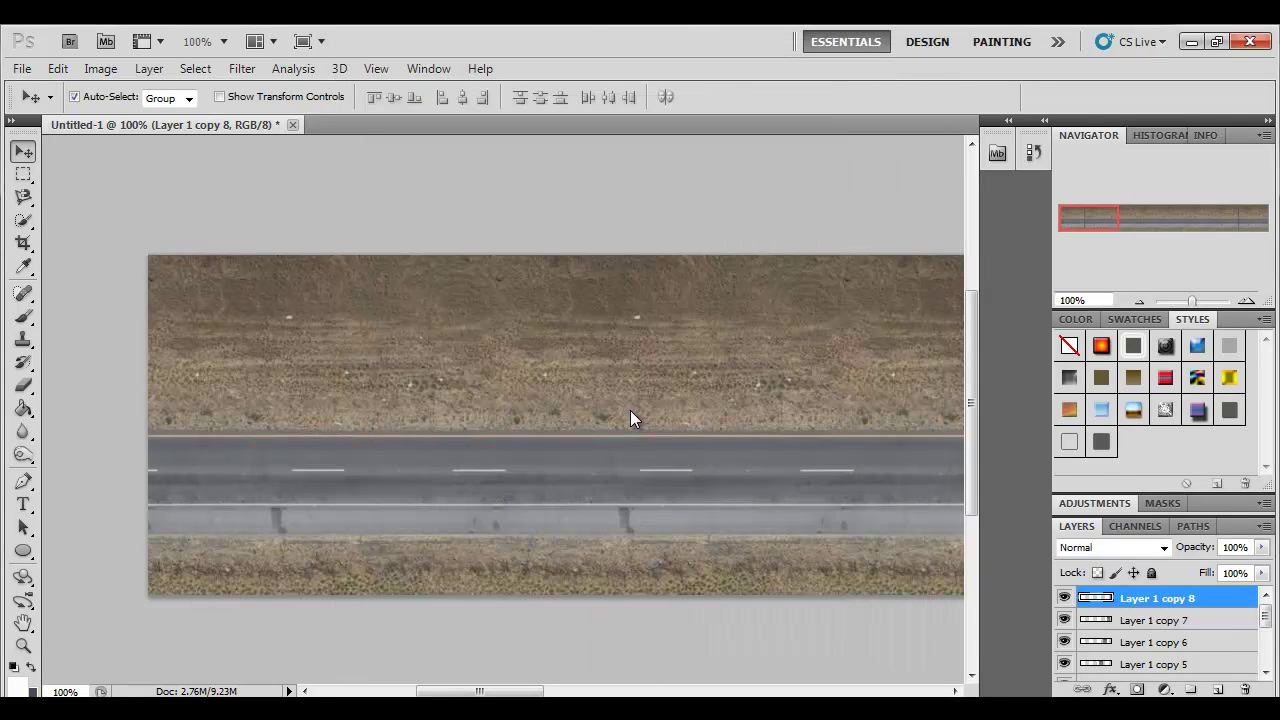
key(Return)
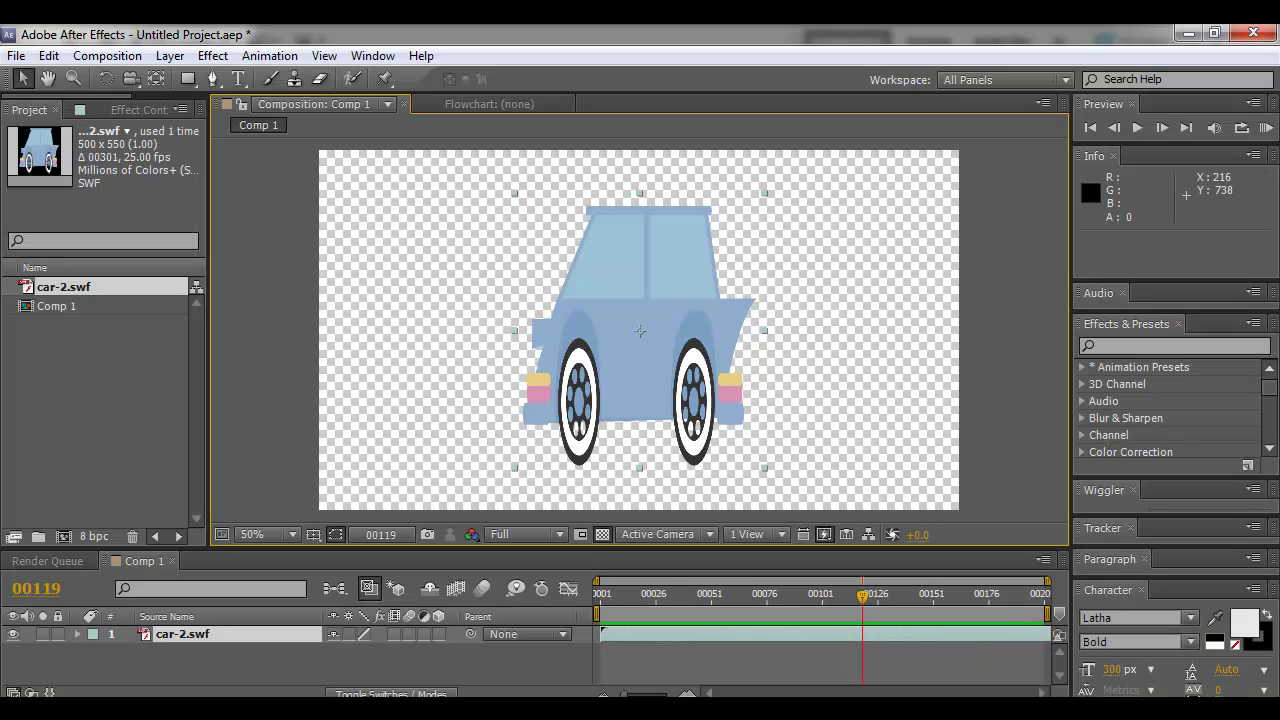
Switch to After Effects and import roads.png from the Desktop folder into the project
key(super)
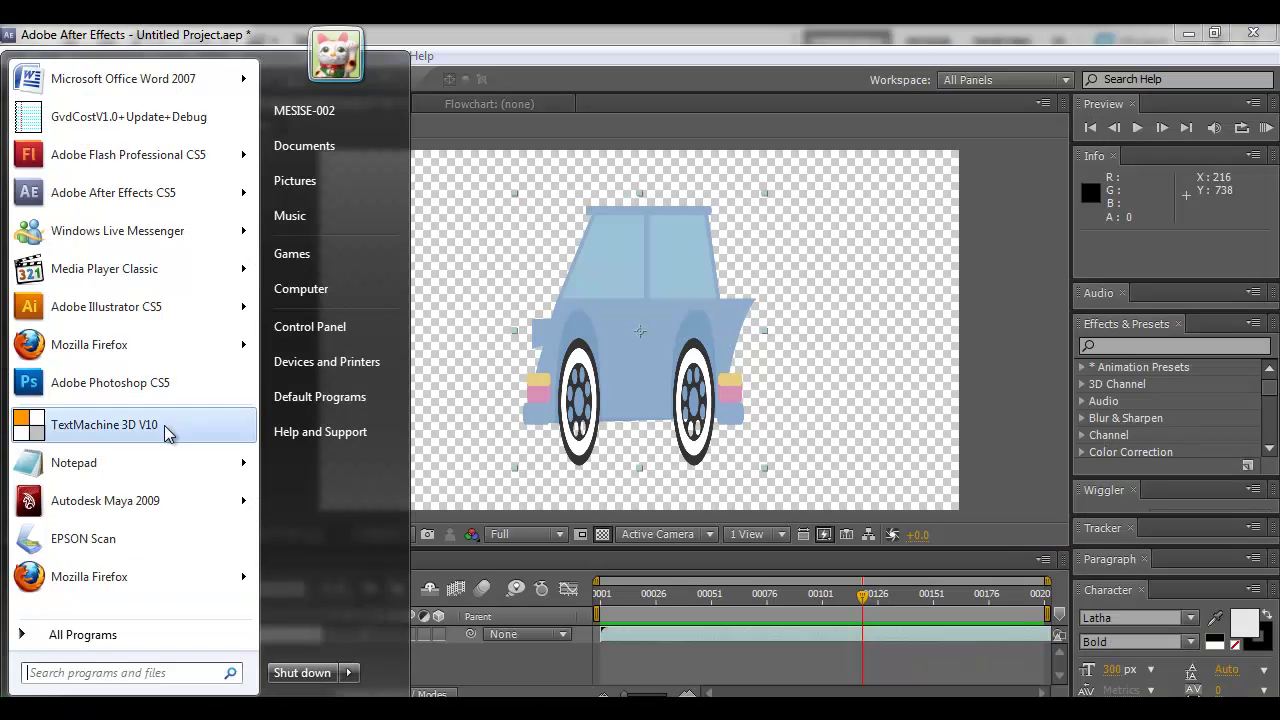
click(297, 145)
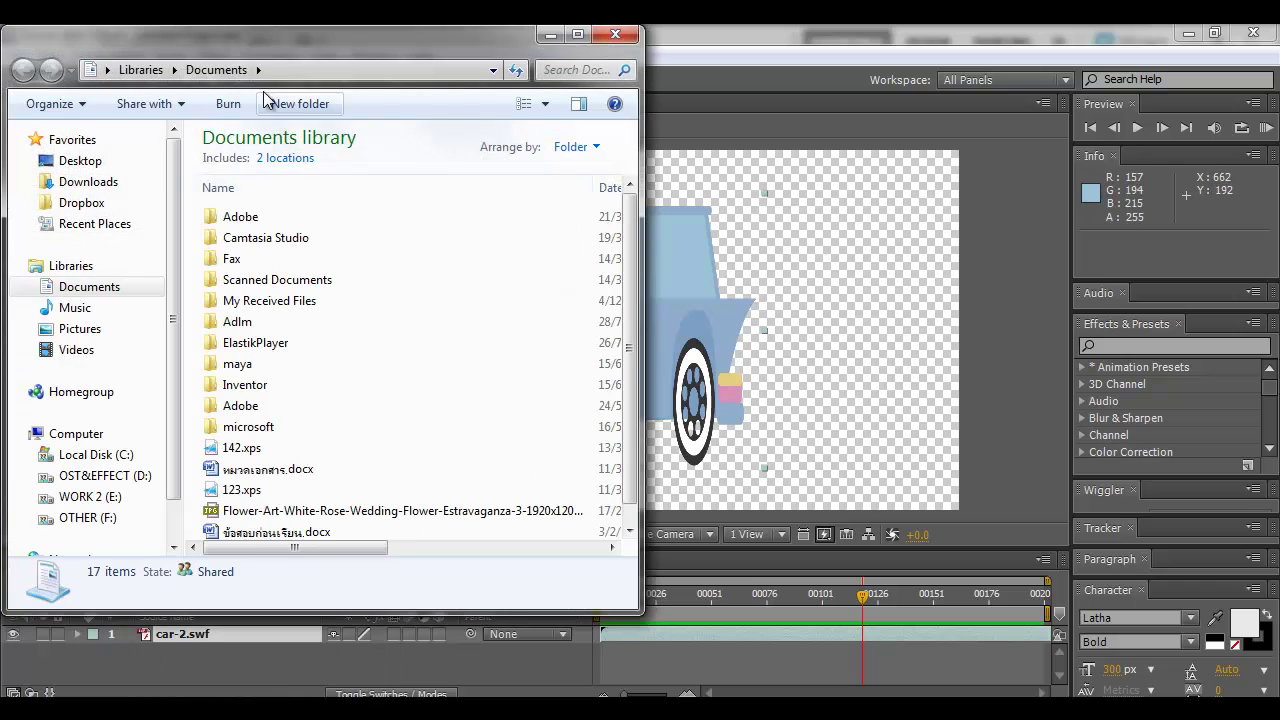
click(84, 162)
drag(207, 49, 752, 111)
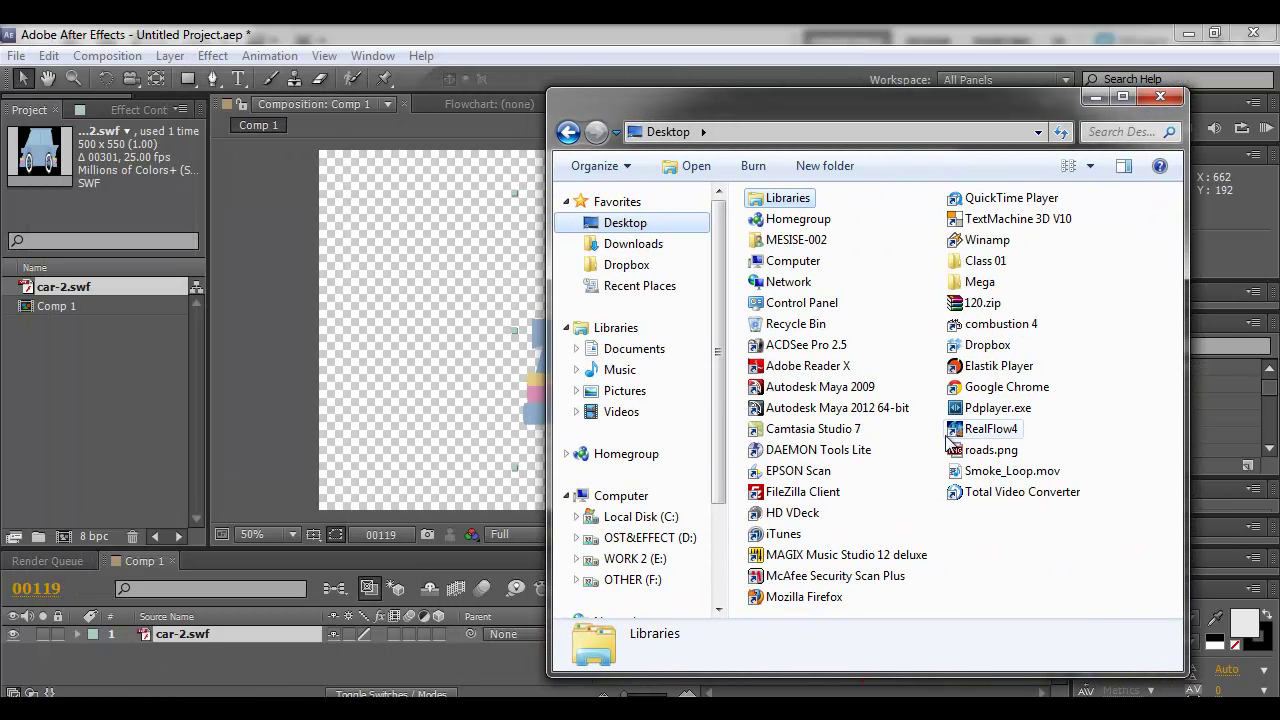
click(978, 452)
drag(978, 452, 106, 431)
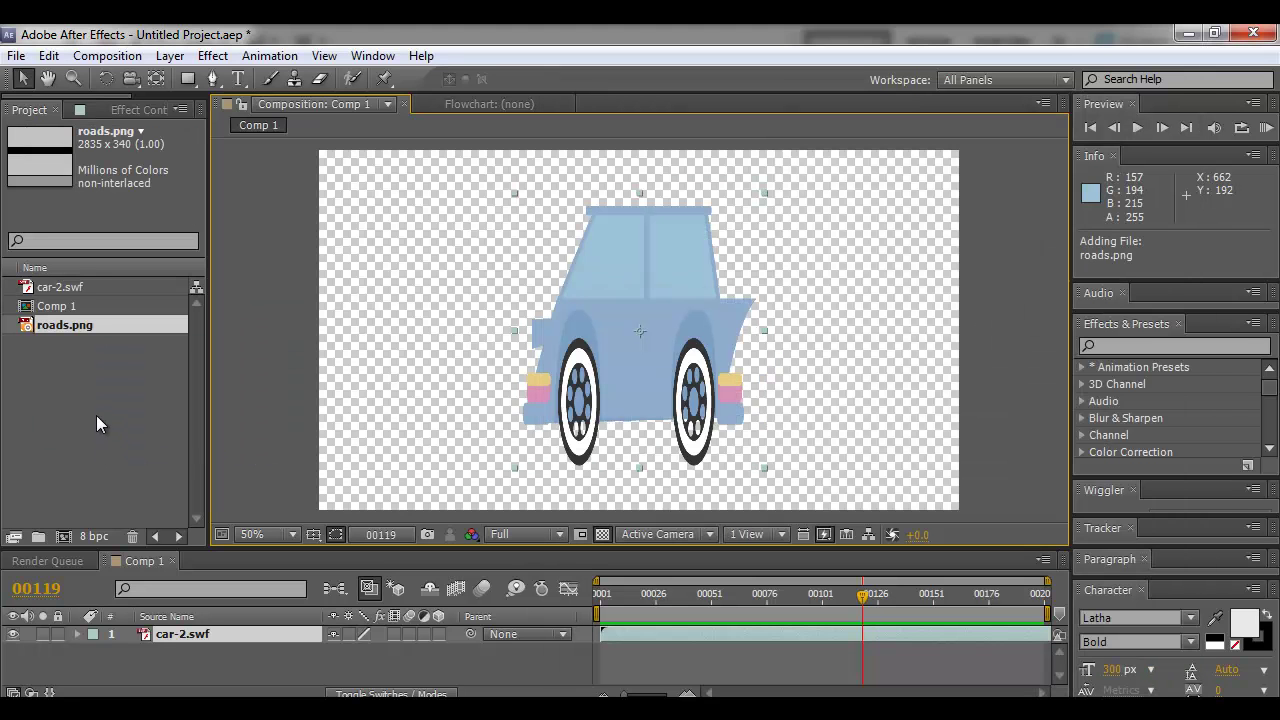
Add roads.png to Comp 1 as a layer beneath car-2.swf
drag(64, 325, 224, 655)
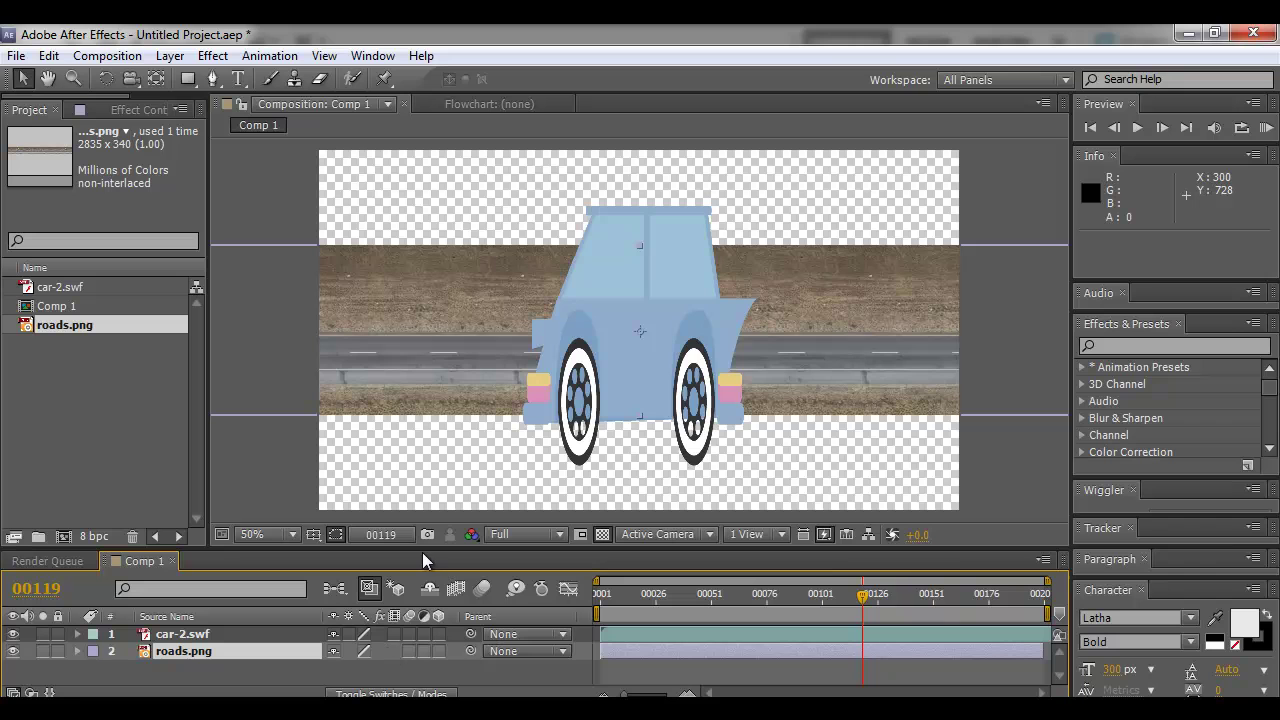
key(comma)
key(period)
Switch to Chrome and, from the Landscapes0186 tab, run a Google image search for "Landscapes"
click(280, 708)
click(905, 36)
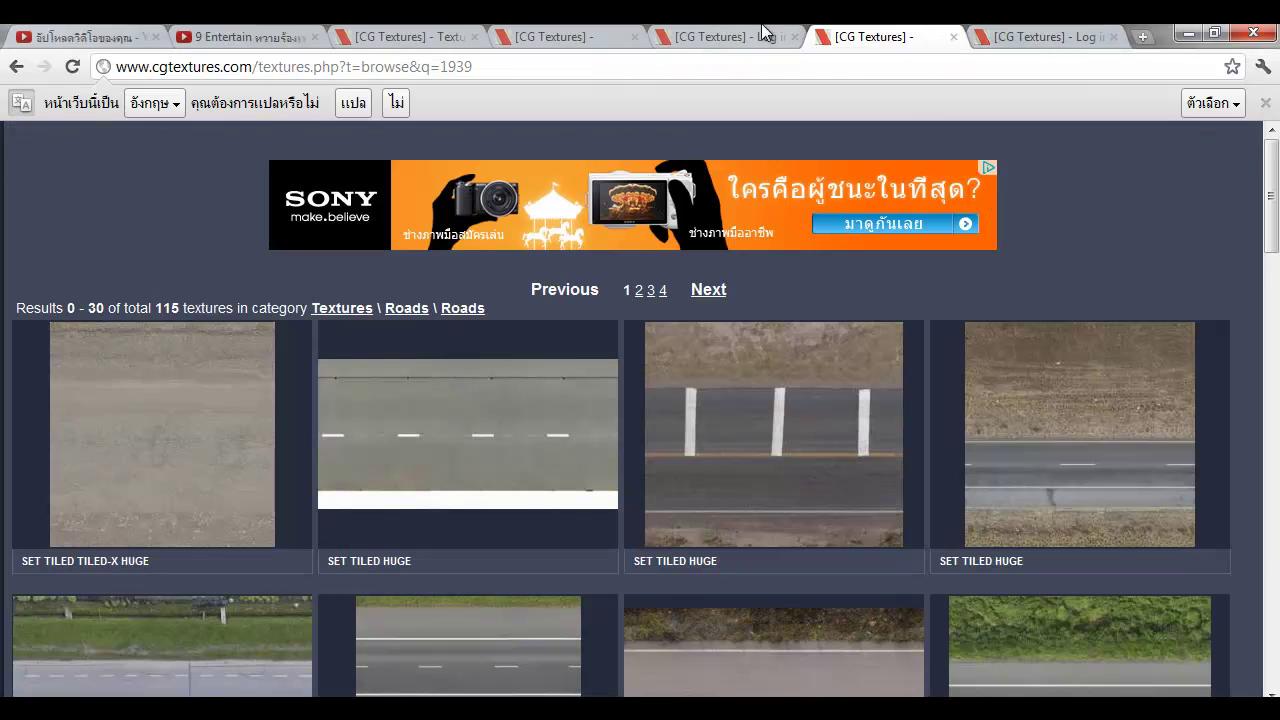
click(710, 36)
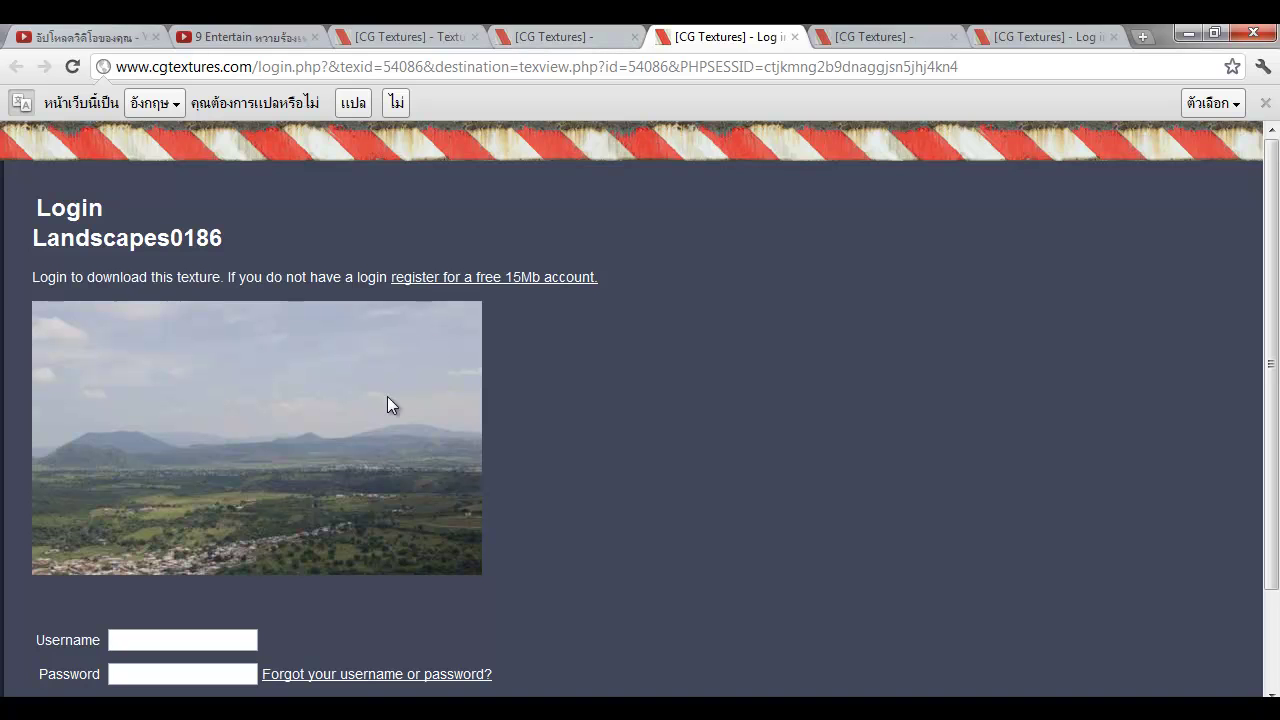
drag(166, 231, 33, 237)
key(ctrl+c)
click(203, 67)
key(ctrl+v)
key(Return)
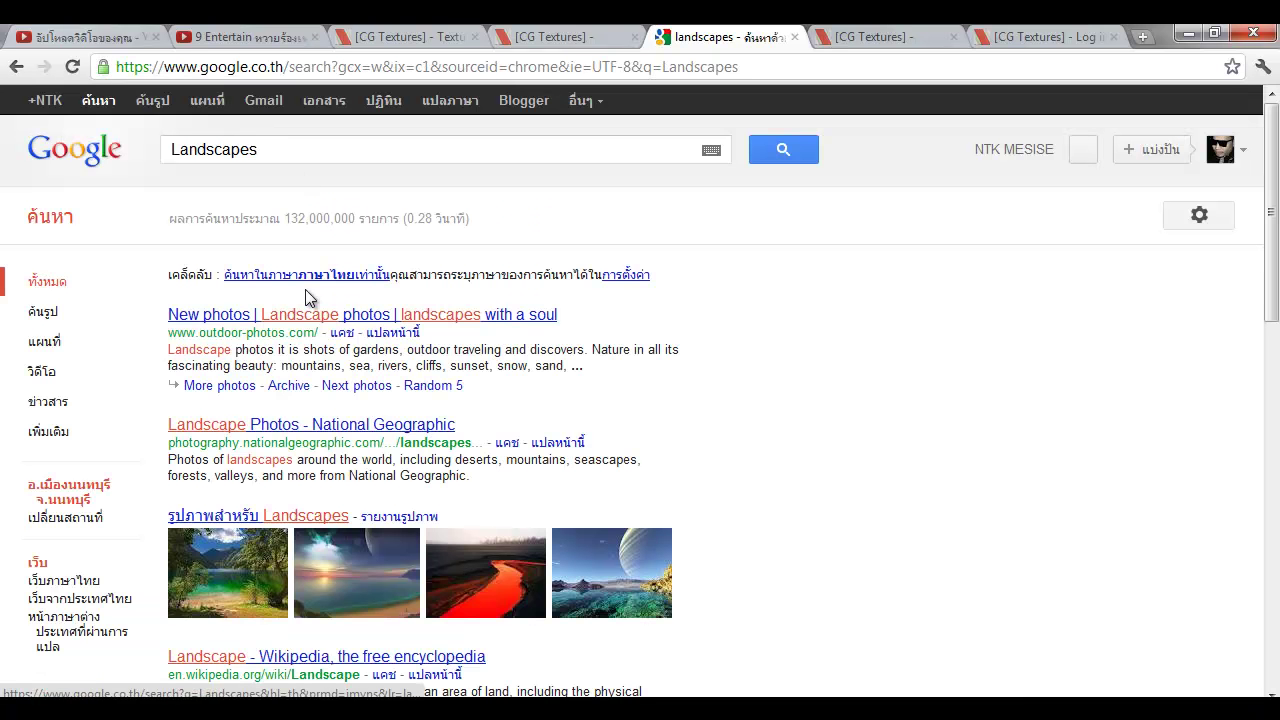
click(60, 316)
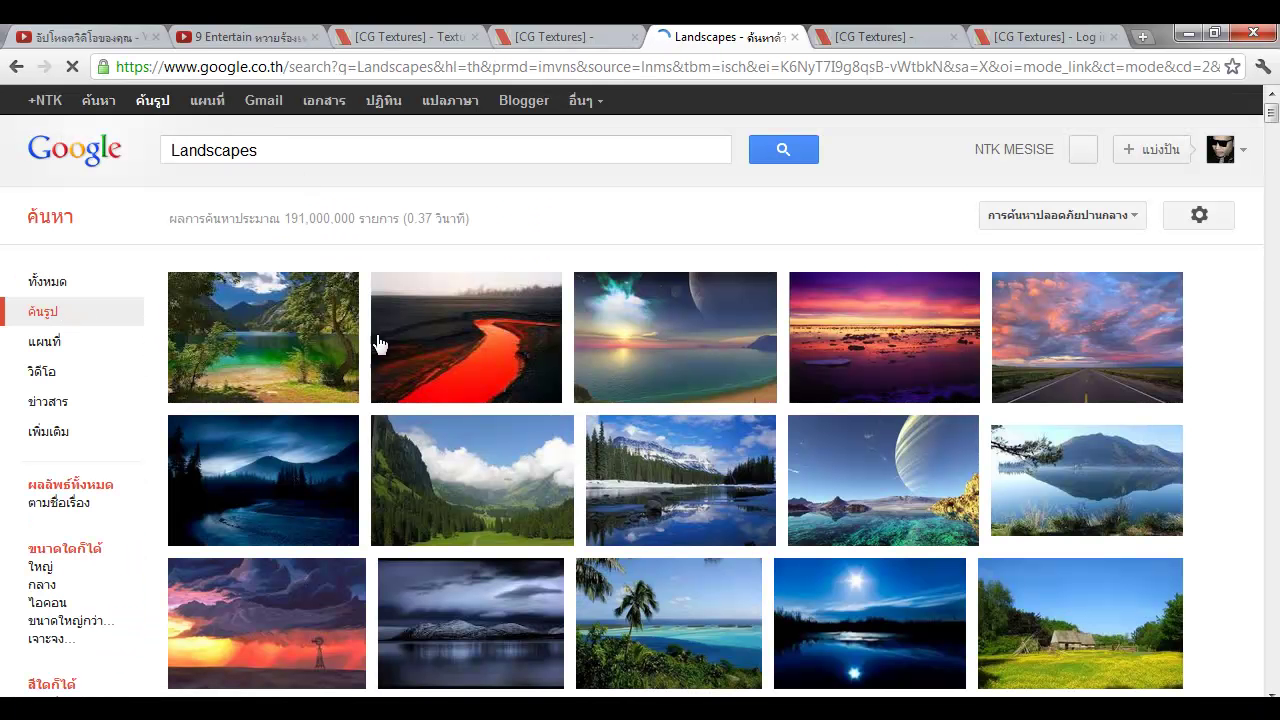
Look over the landscape pictures and restrict the image results to large sizes
scroll(900, 520, down, 1)
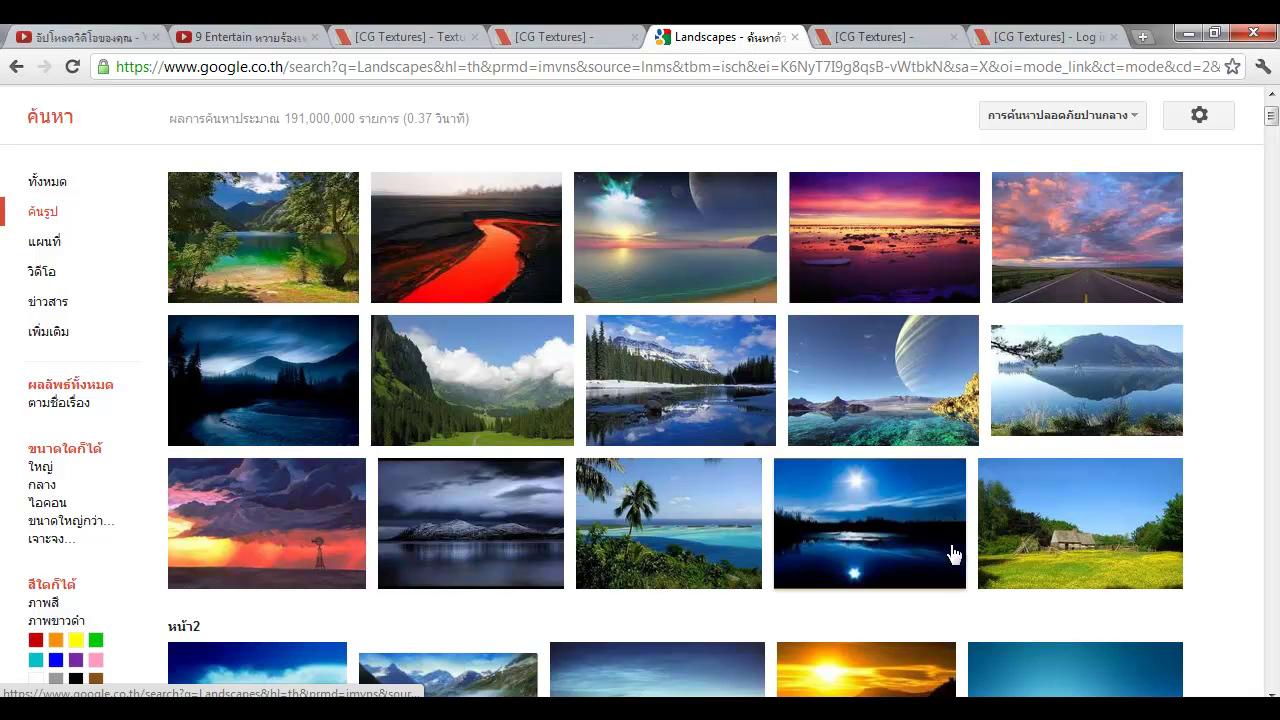
scroll(954, 556, down, 3)
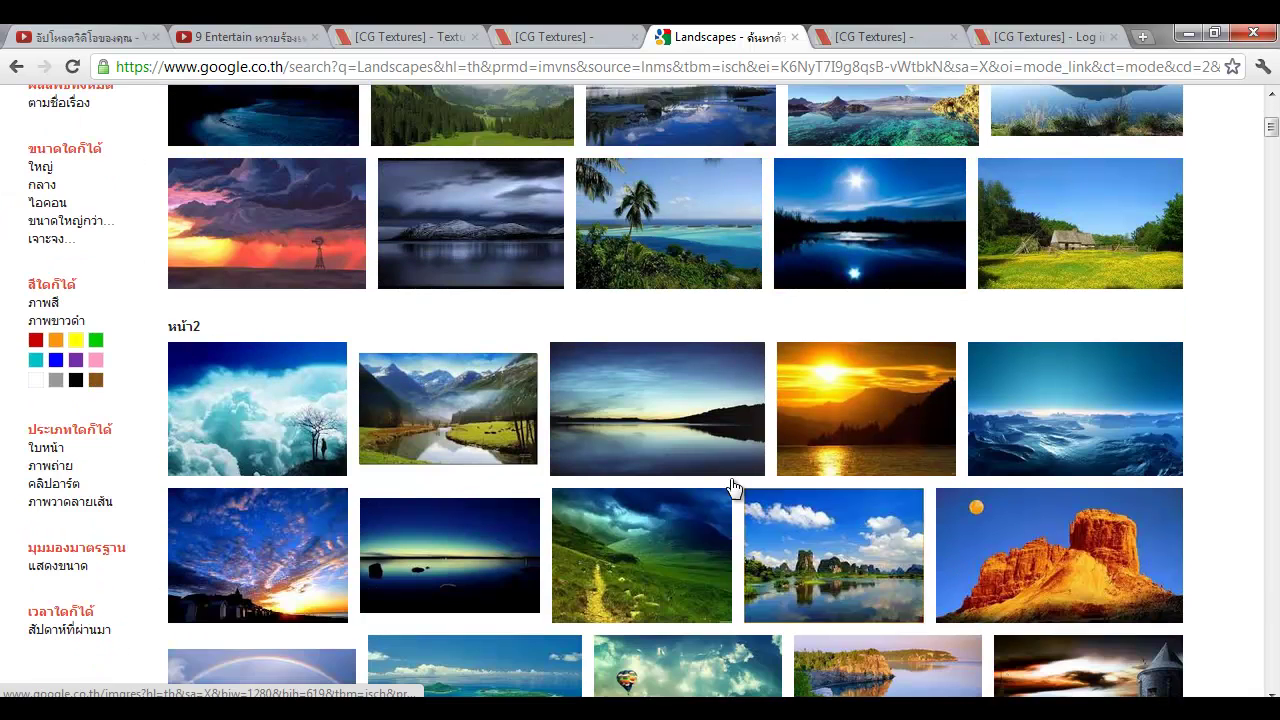
scroll(446, 440, up, 3)
click(40, 467)
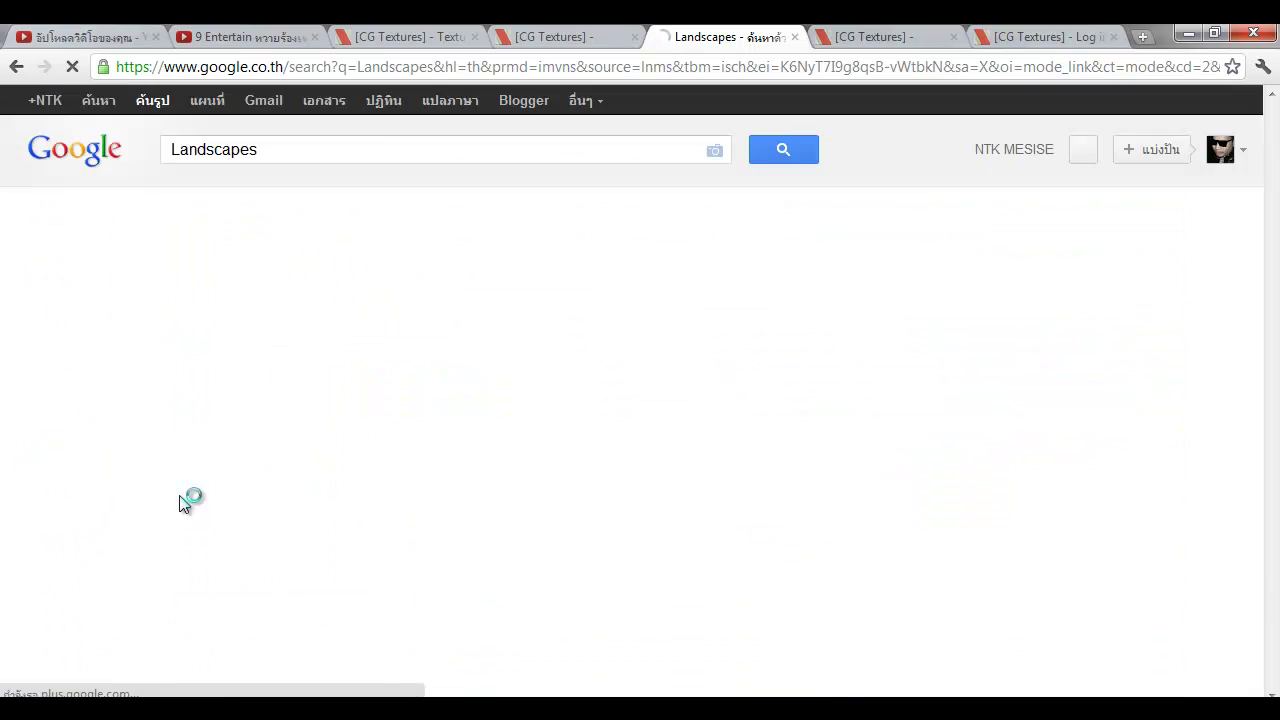
Browse the large landscapes and open the wide moonrise-over-water picture 3D_Landscape_25.jpg in a new tab
scroll(742, 515, down, 1)
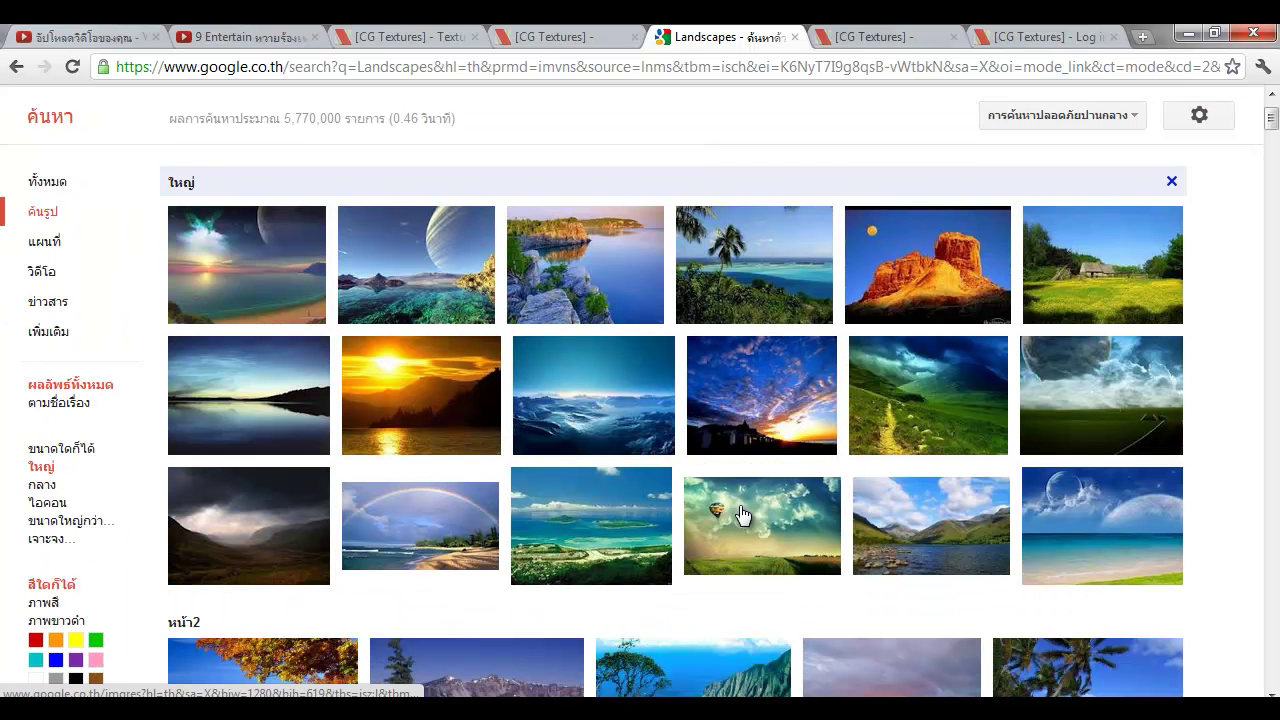
scroll(742, 515, down, 4)
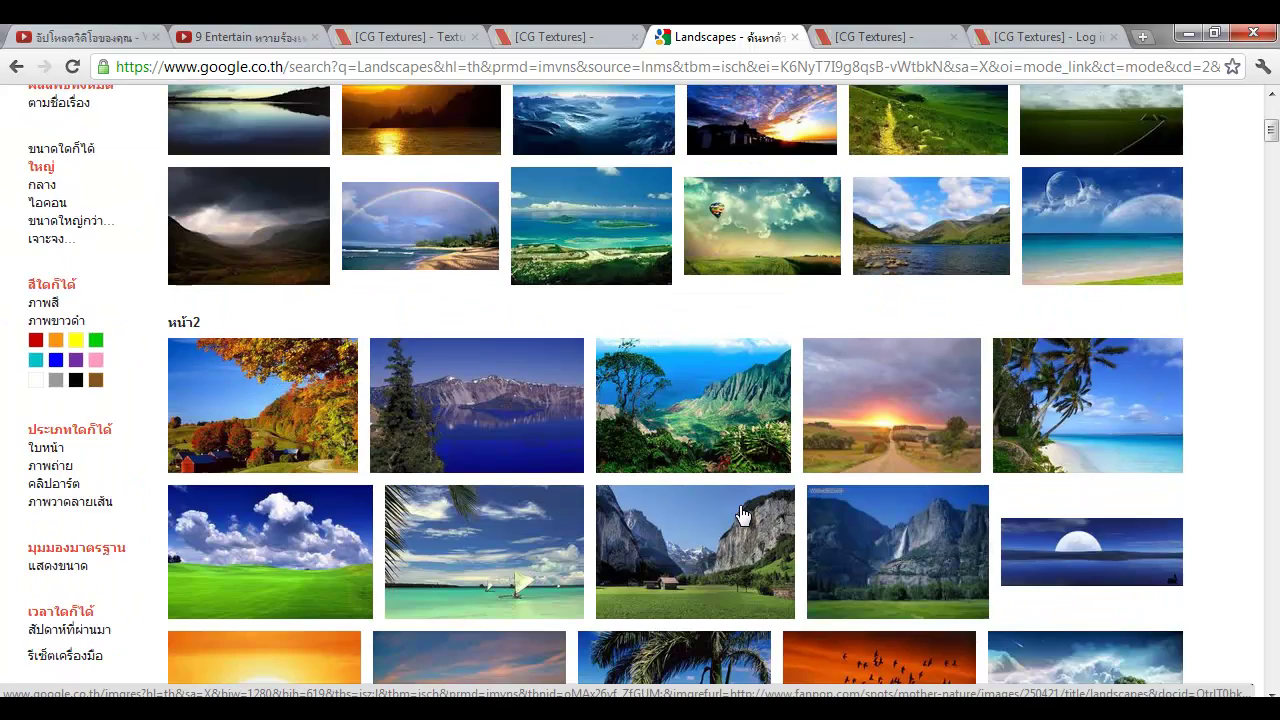
scroll(742, 515, down, 1)
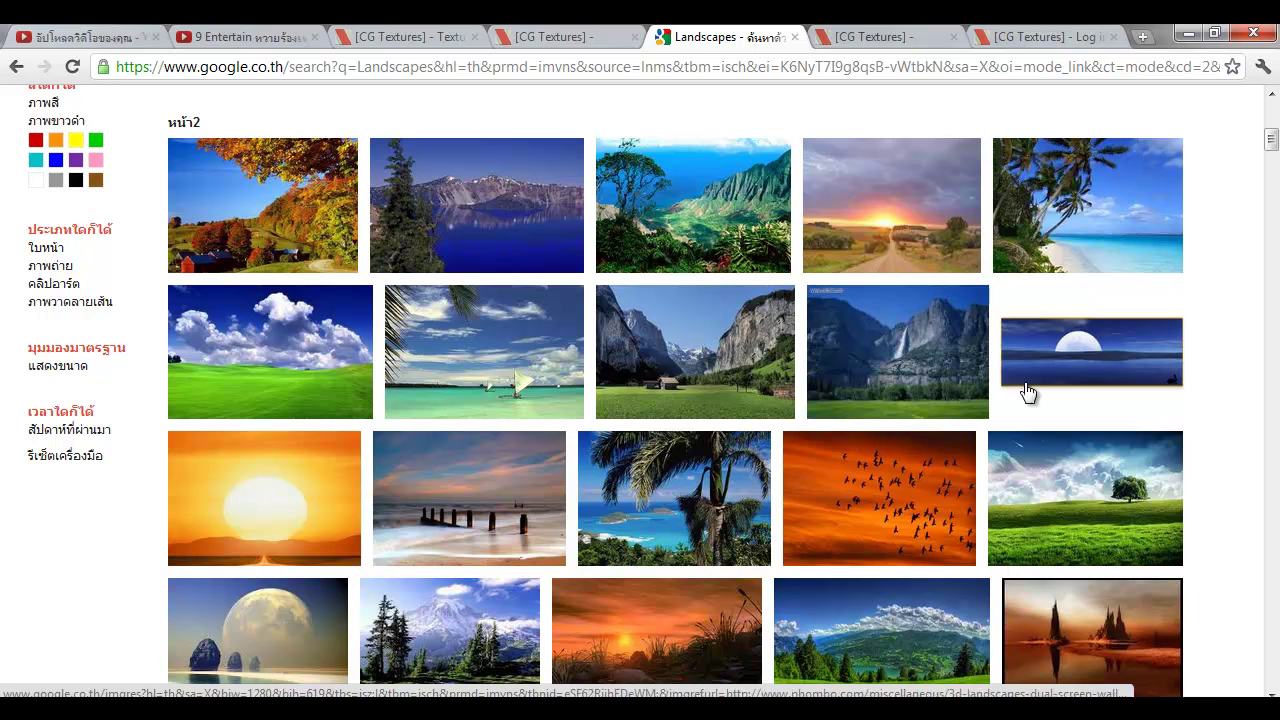
mouse_move(1077, 363)
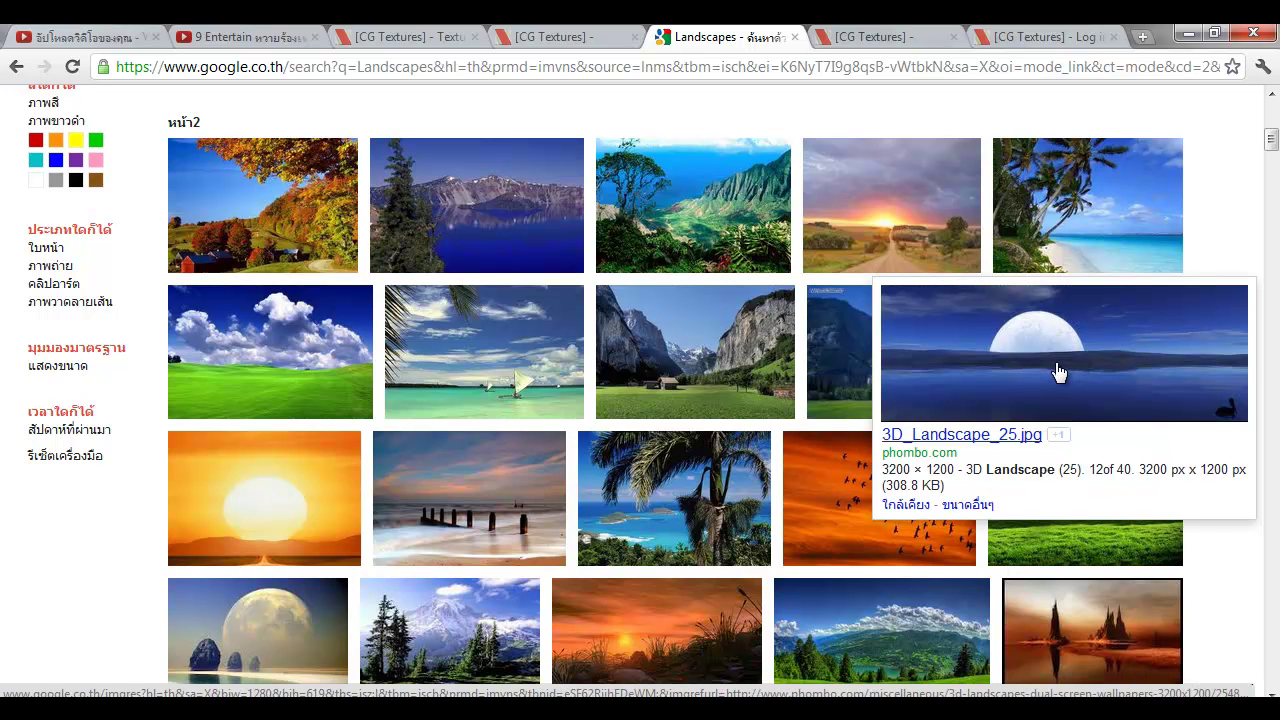
click(1059, 372)
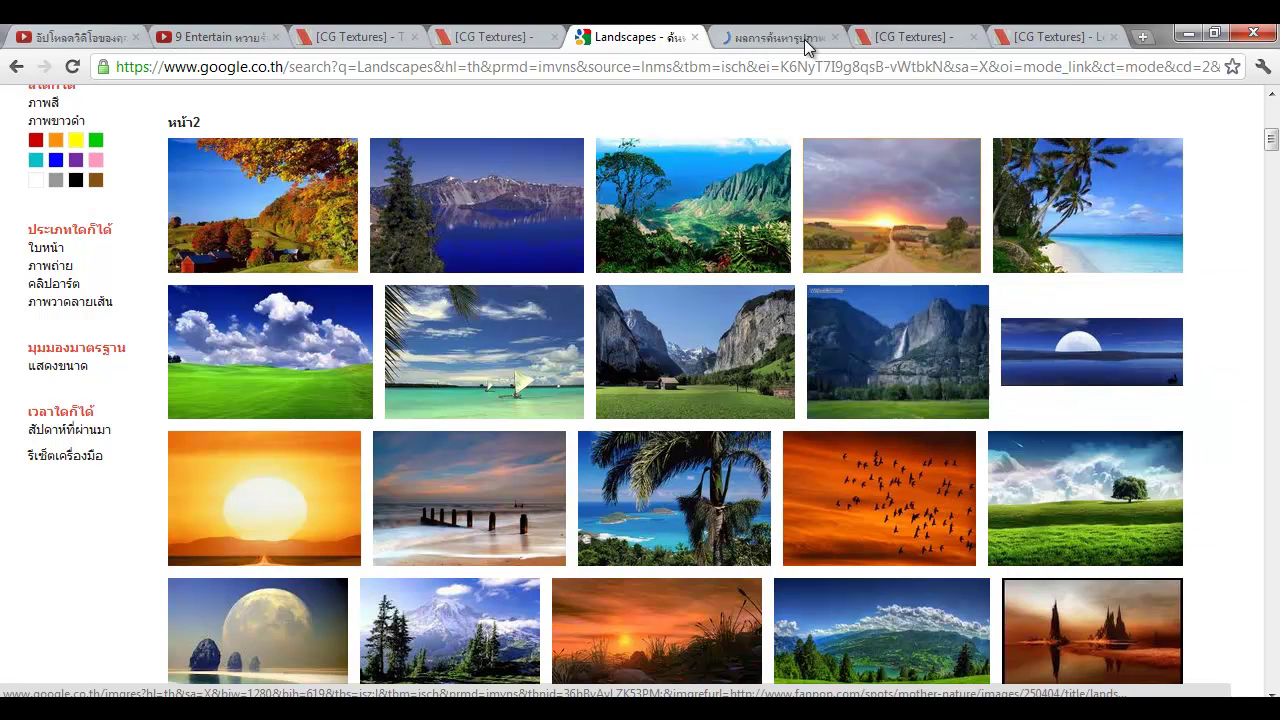
Save the moonrise picture to the Desktop as 3D_Landscape_25.jpg
right_click(658, 371)
click(724, 386)
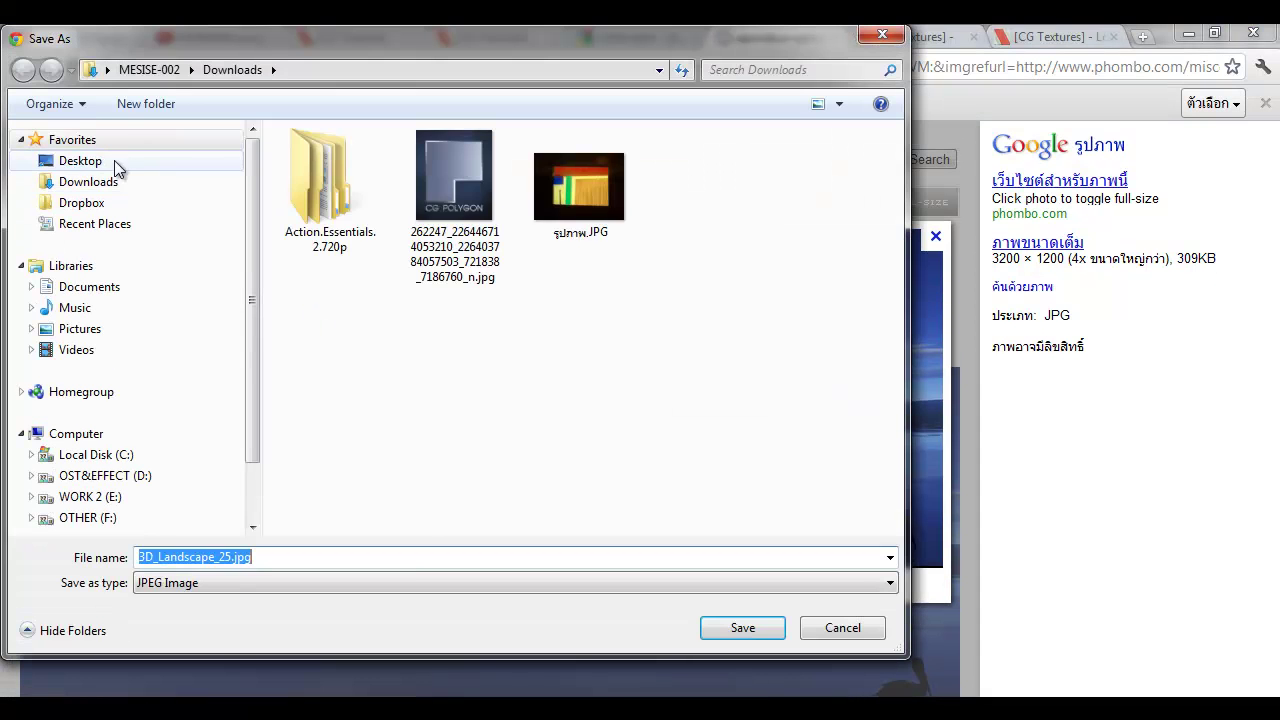
click(114, 160)
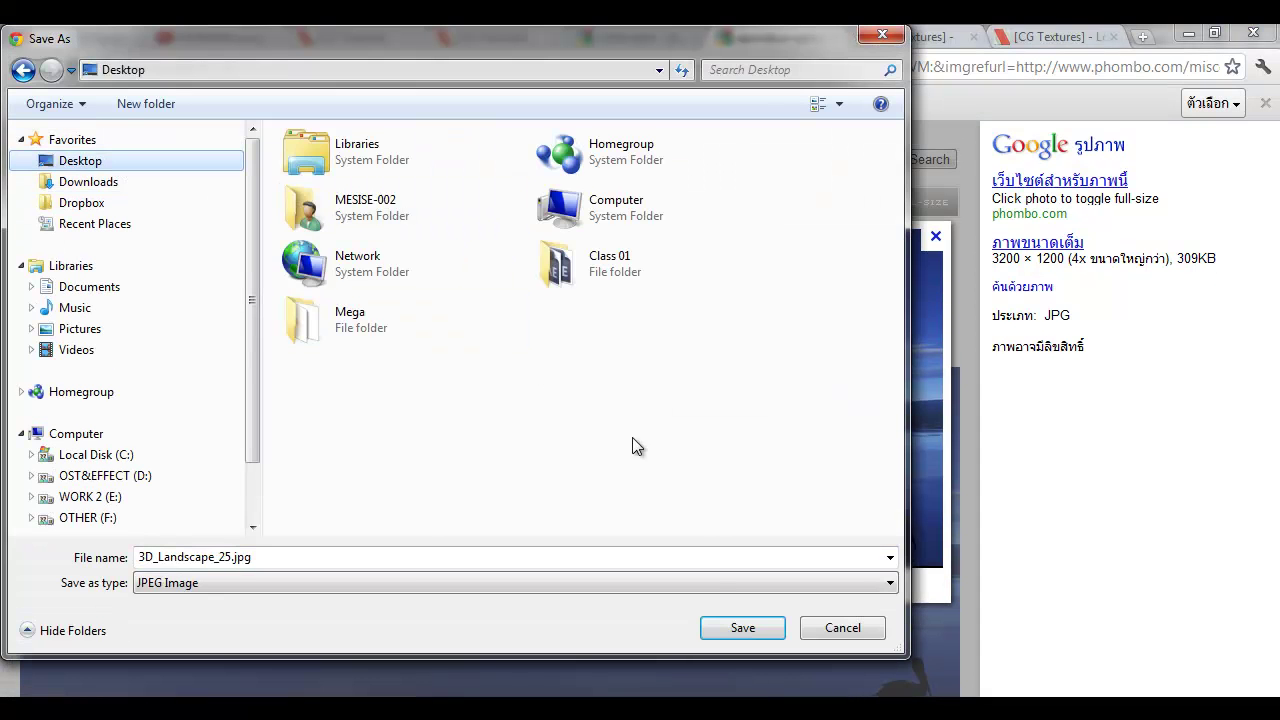
click(740, 628)
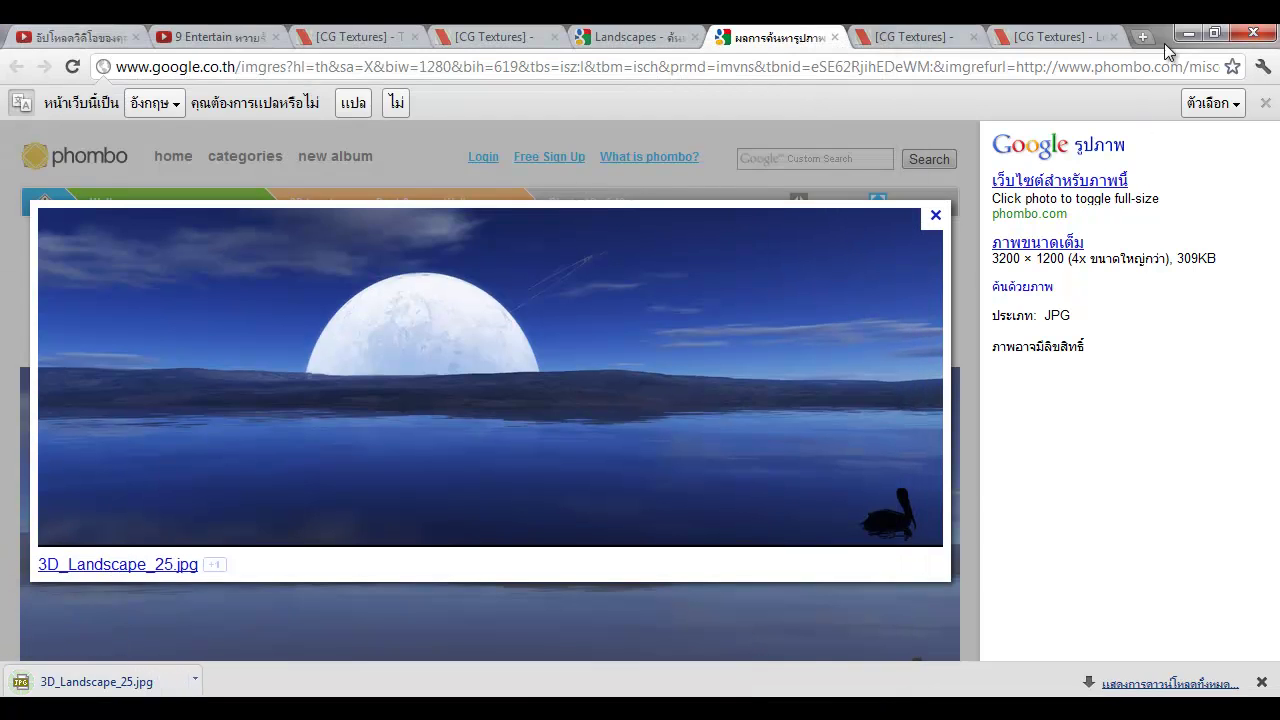
Switch back to After Effects, import 3D_Landscape_25.jpg from the Desktop and add it to Comp 1 as the bottom layer below roads.png
click(1188, 34)
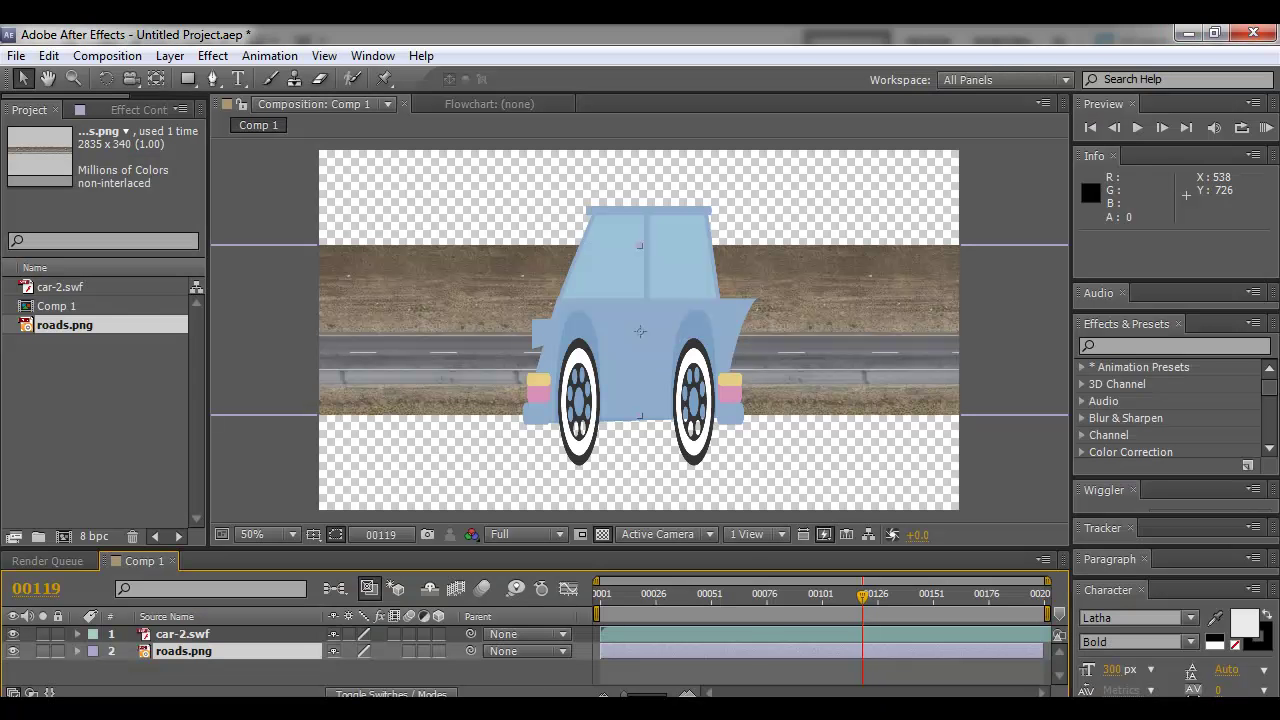
click(524, 708)
drag(1020, 512, 115, 435)
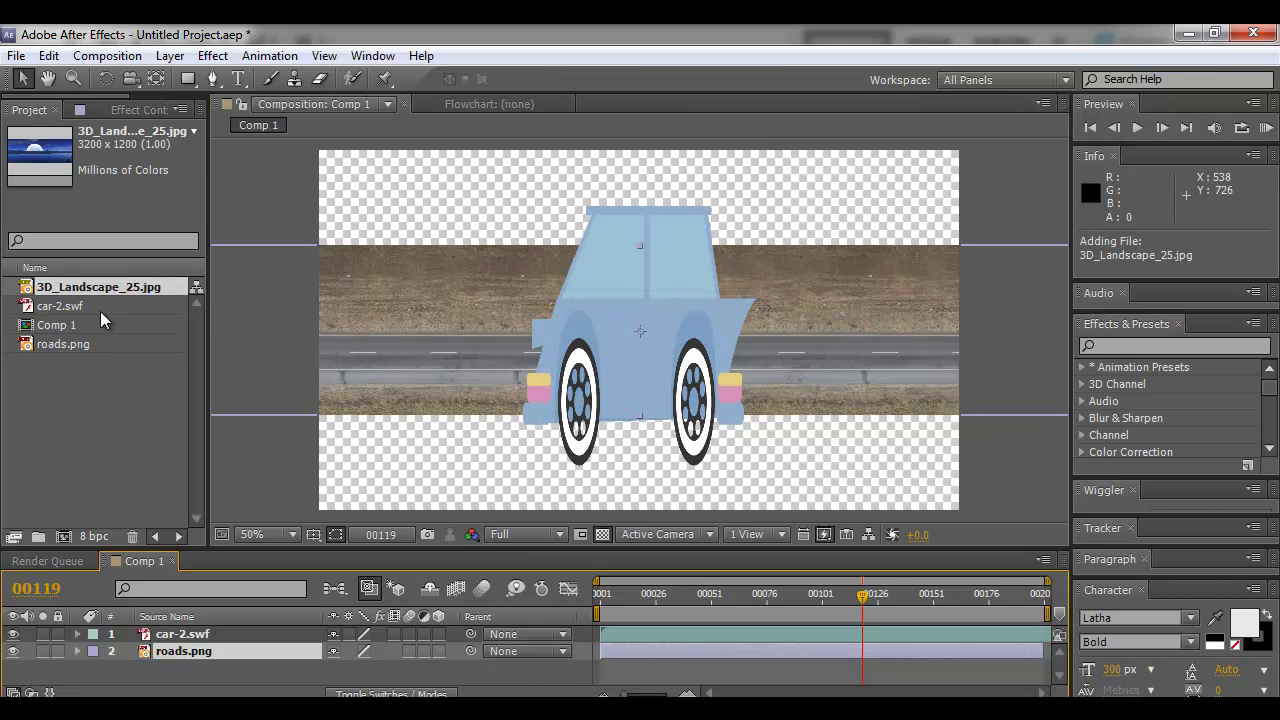
drag(115, 290, 150, 670)
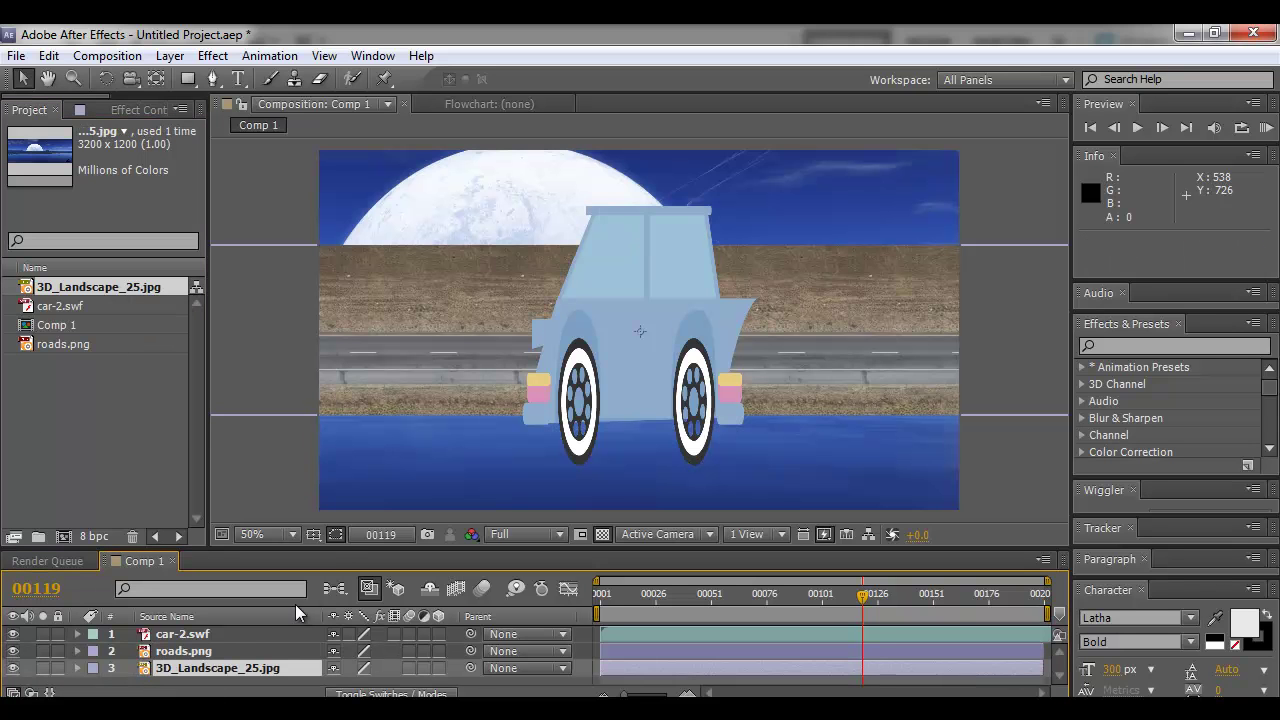
Scale the 3D_Landscape_25.jpg layer down proportionally and raise it so its lower edge meets the road's upper edge
drag(330, 548, 330, 476)
scroll(650, 360, down, 4)
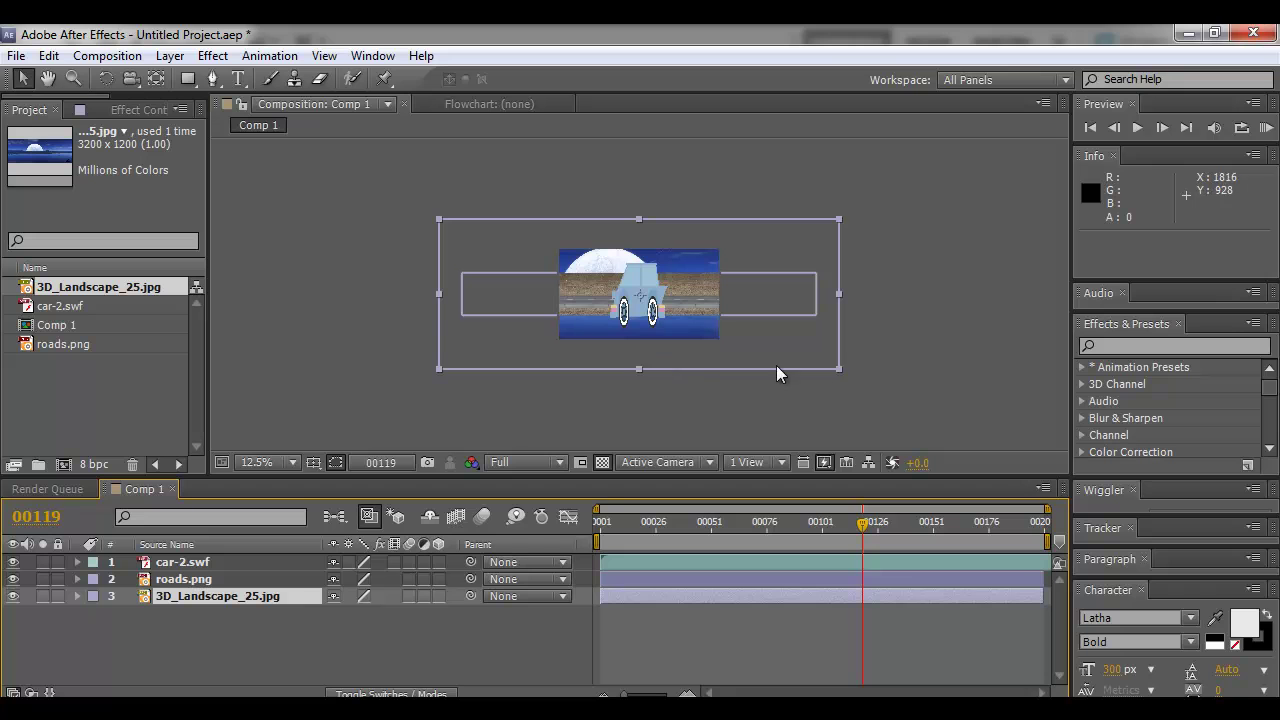
drag(838, 369, 757, 329)
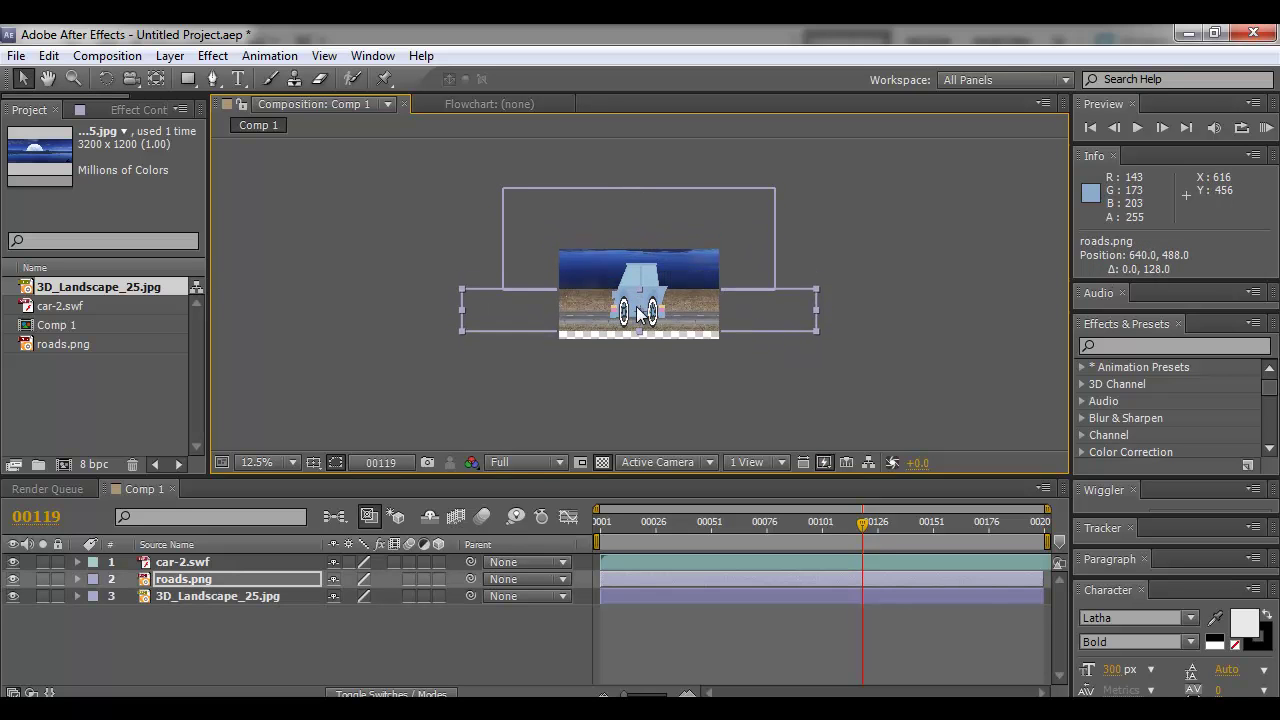
Place roads.png lower in the frame at position 640, 488 and nudge car-2.swf down to 640, 280
drag(648, 320, 650, 311)
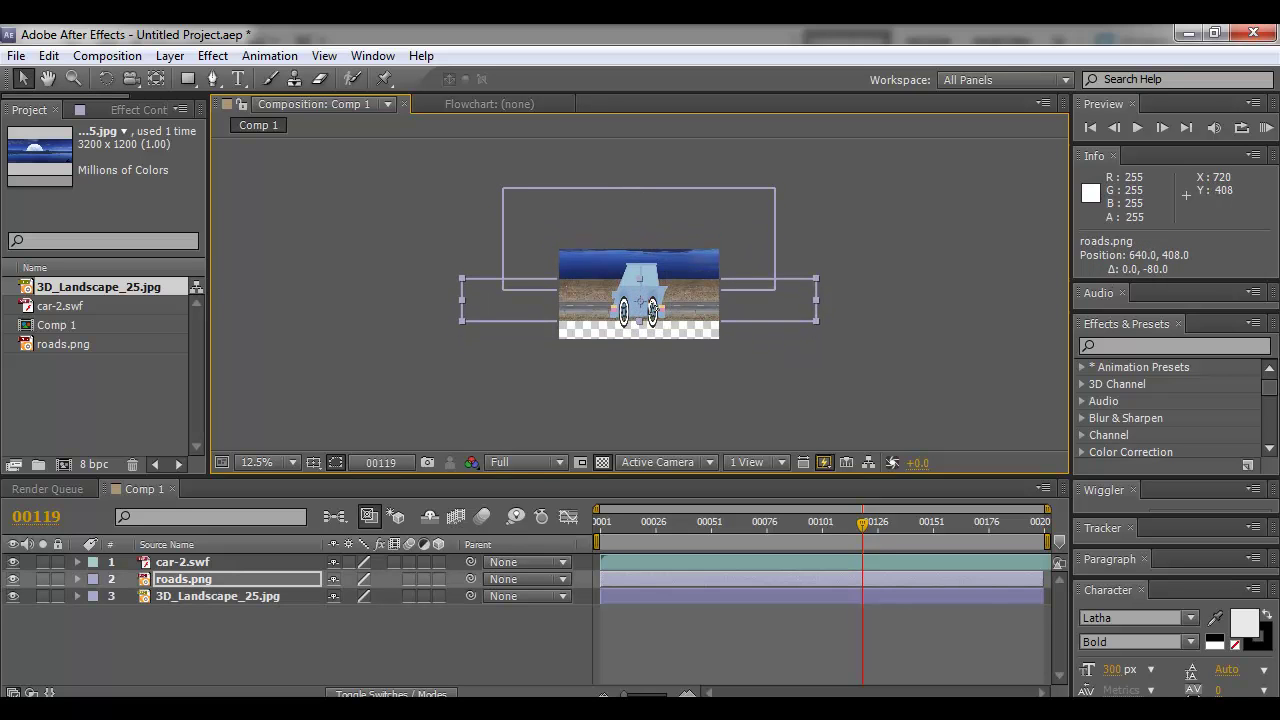
click(679, 556)
key(Down)
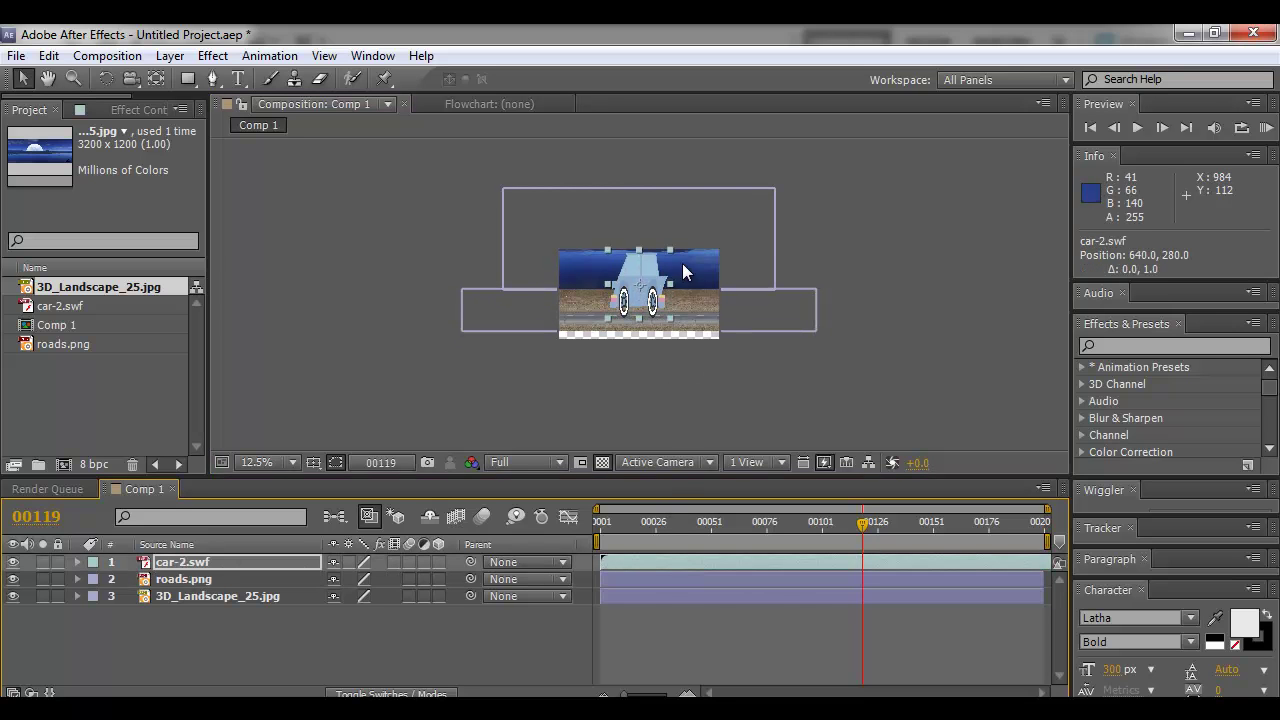
drag(668, 253, 873, 341)
key(period)
scroll(698, 277, up, 1)
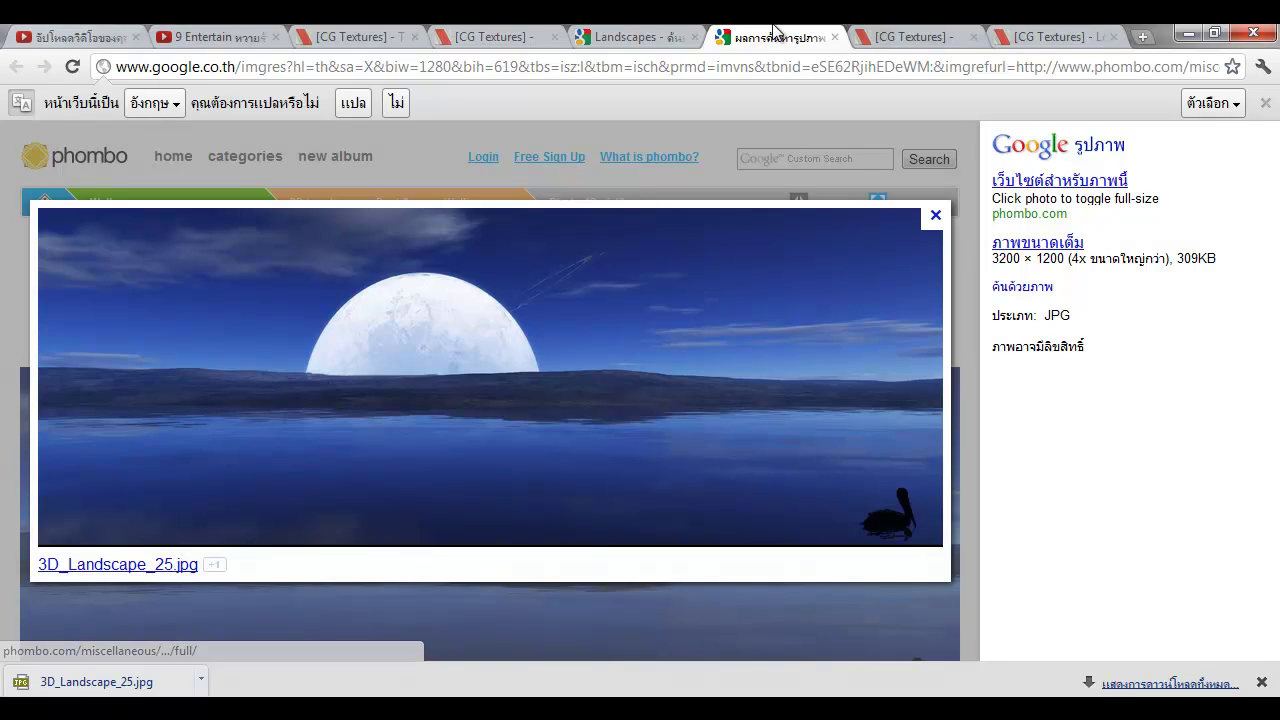
Return to Chrome, close the moonrise picture's tab and look through more of the large landscape image results
middle_click(775, 30)
scroll(690, 450, down, 2)
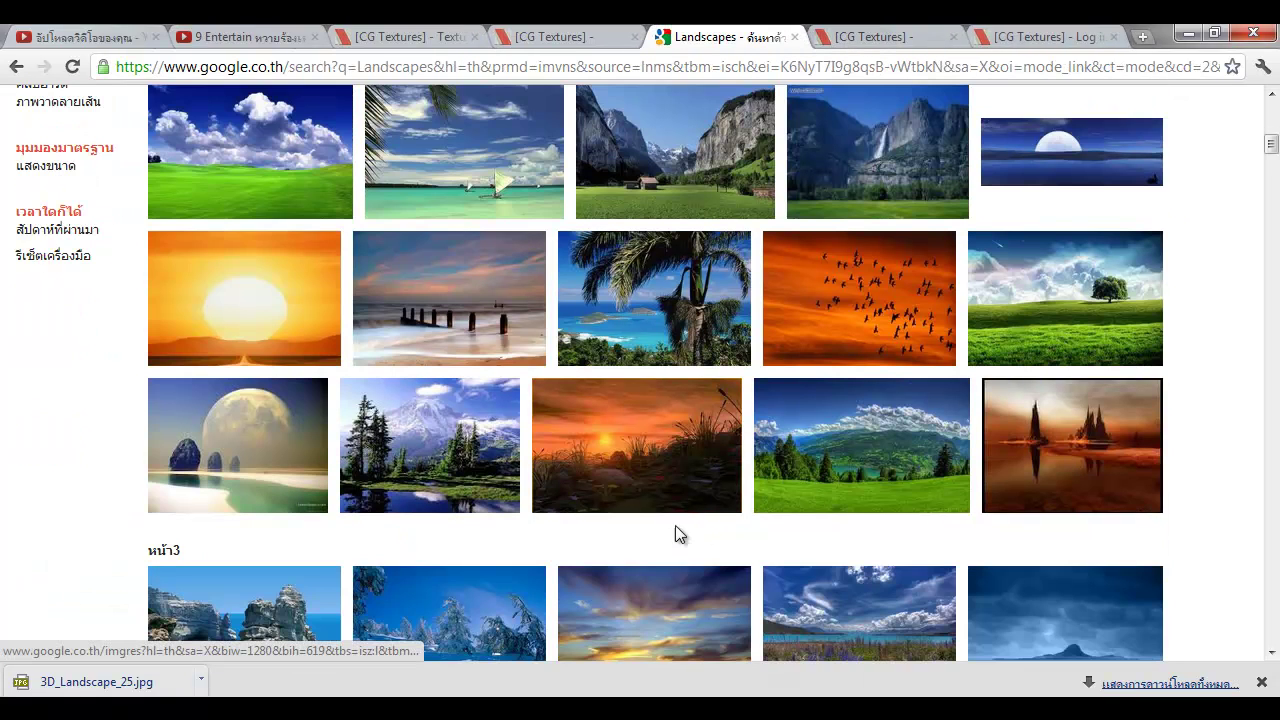
scroll(635, 545, down, 1)
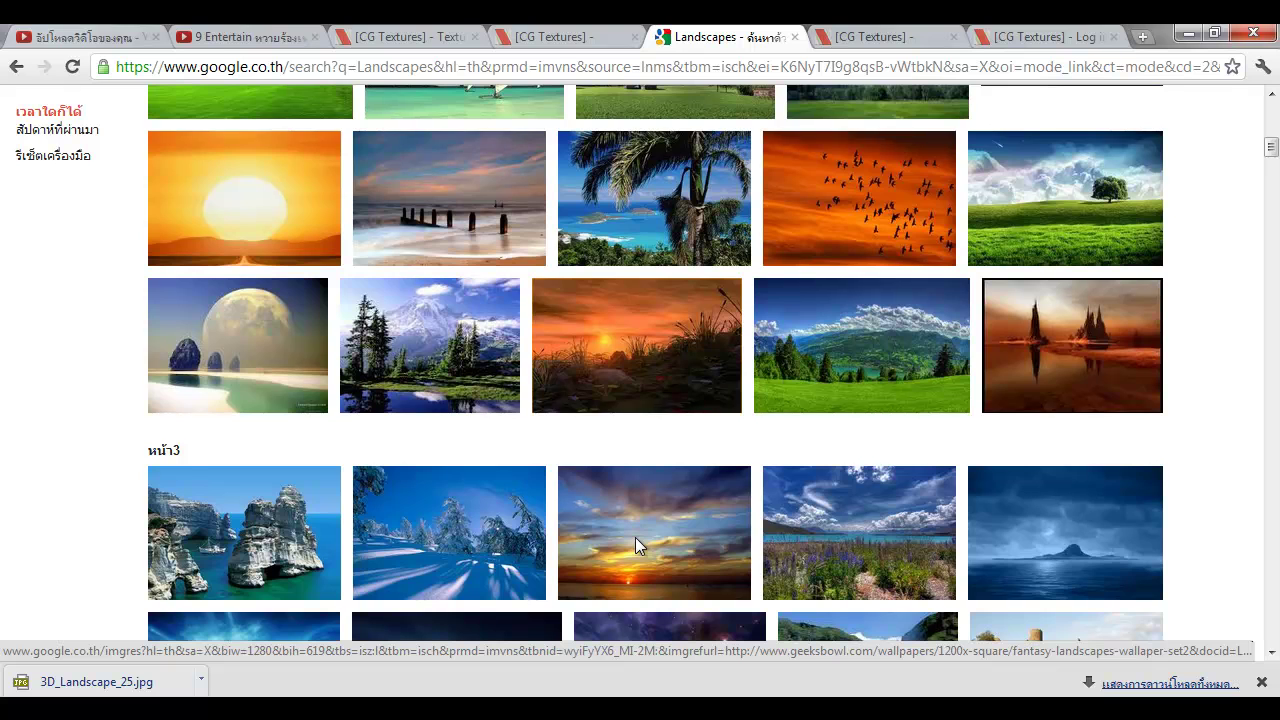
scroll(635, 537, down, 4)
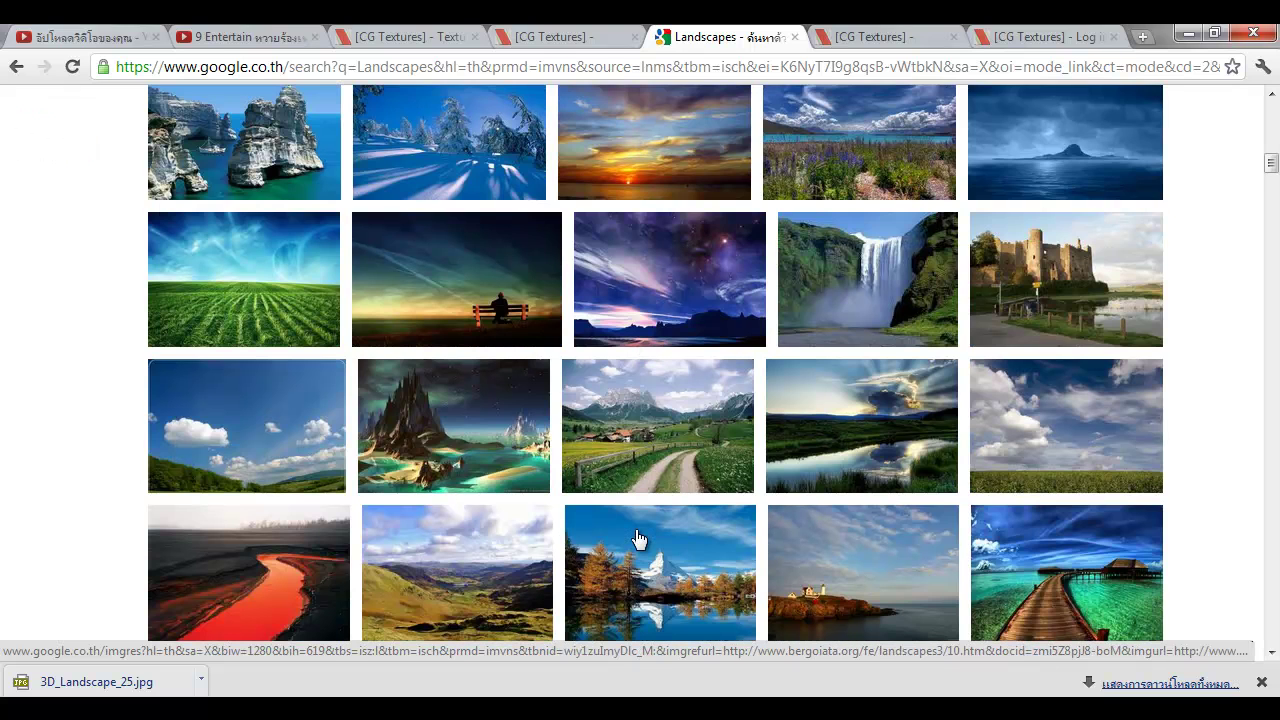
scroll(638, 539, down, 1)
scroll(620, 434, up, 1)
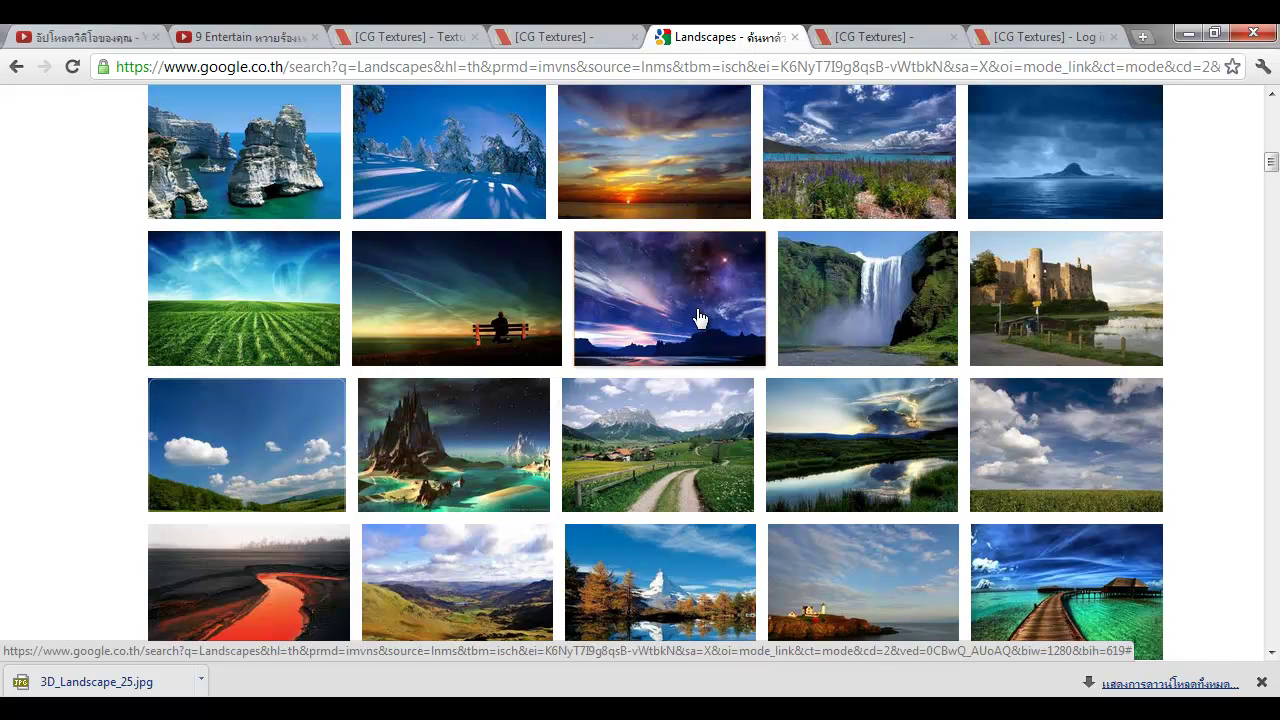
mouse_move(699, 318)
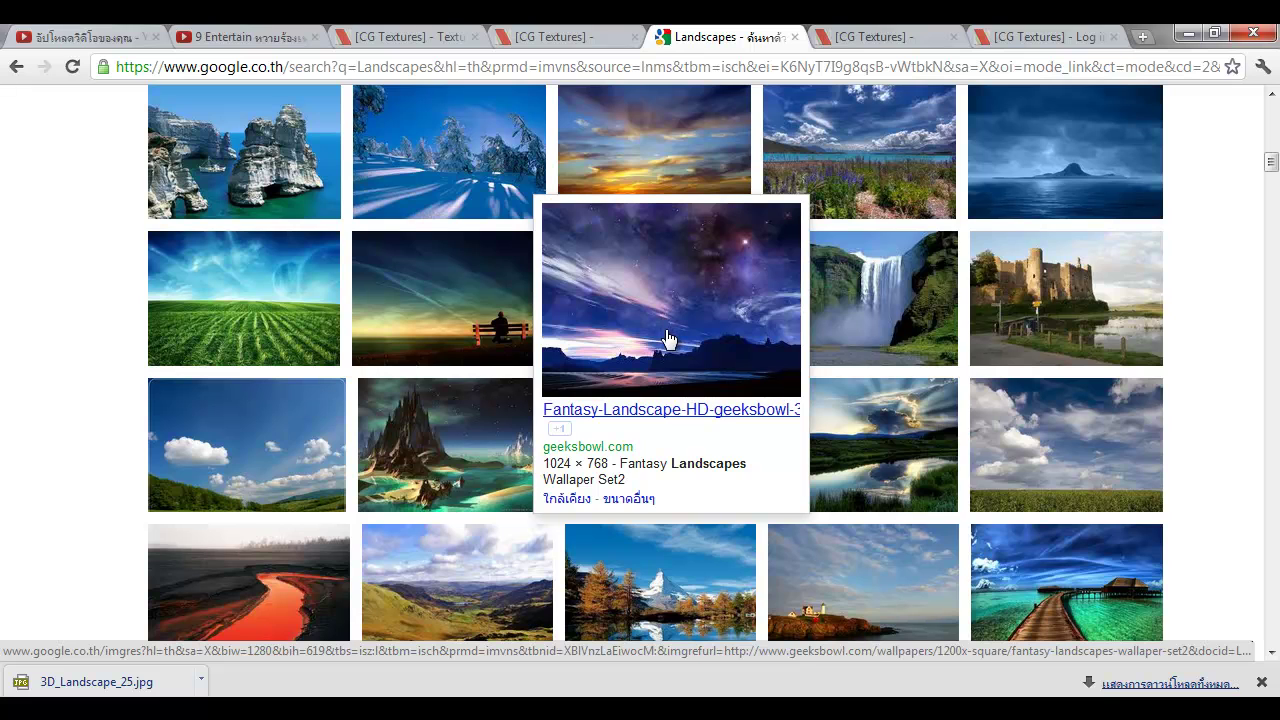
scroll(600, 400, down, 2)
scroll(271, 429, up, 1)
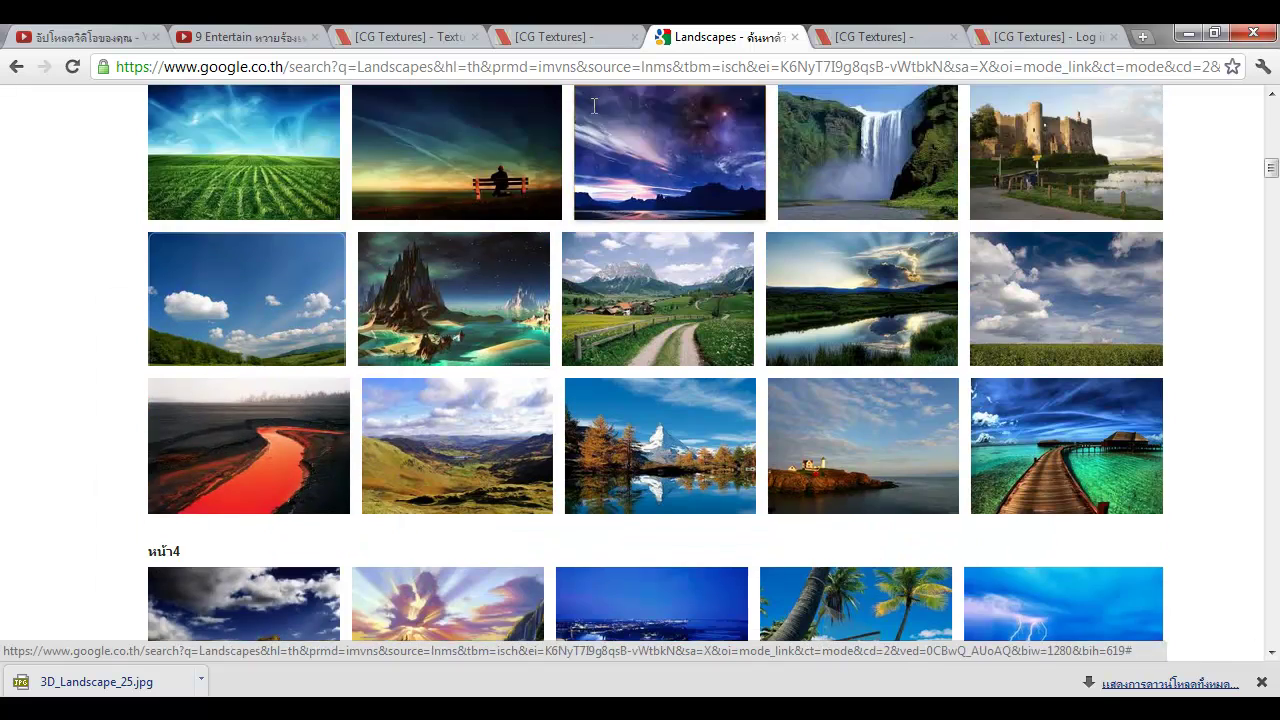
click(588, 36)
click(740, 36)
scroll(528, 323, up, 8)
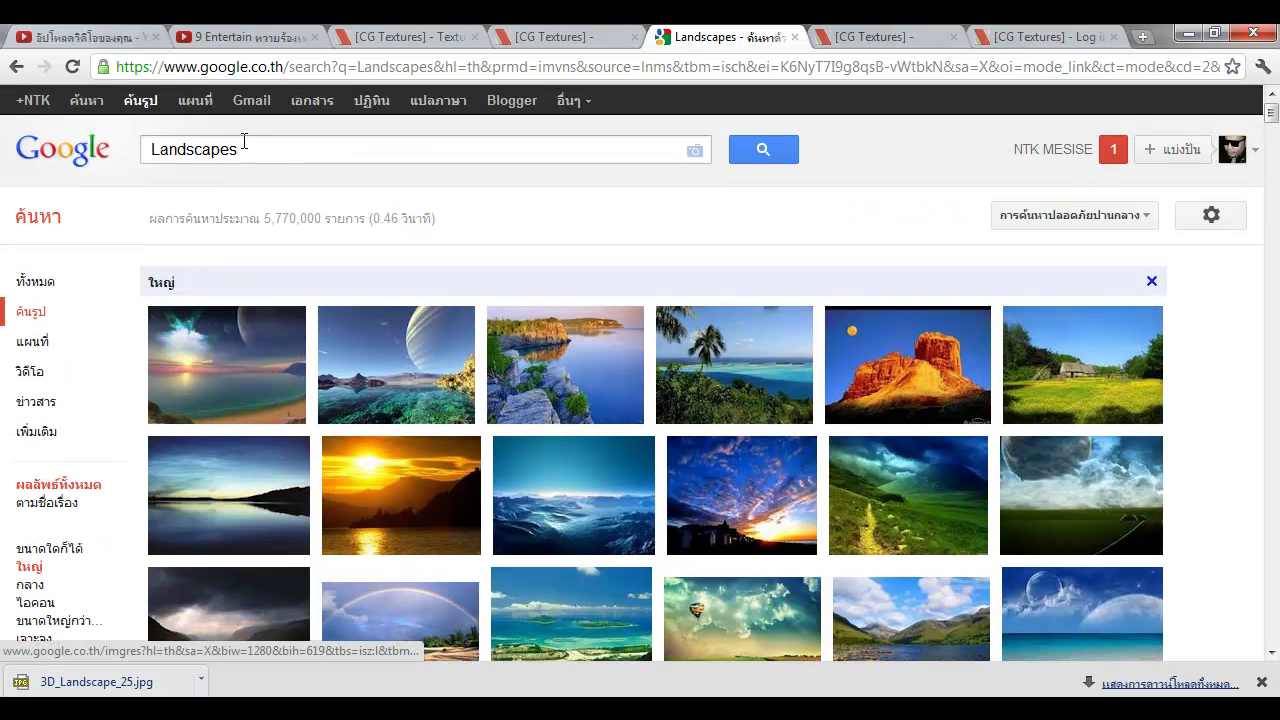
Replace the image search term with "tree texture" and run the search
double_click(244, 141)
text(t)
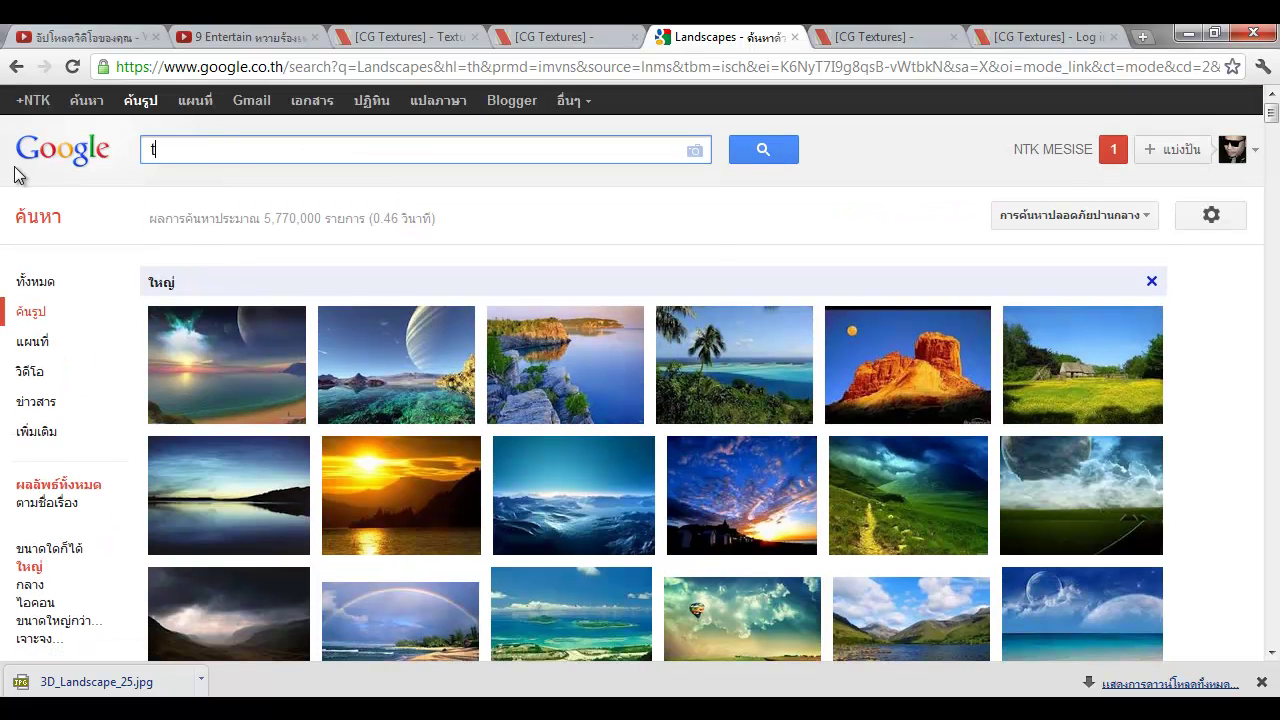
text(ree )
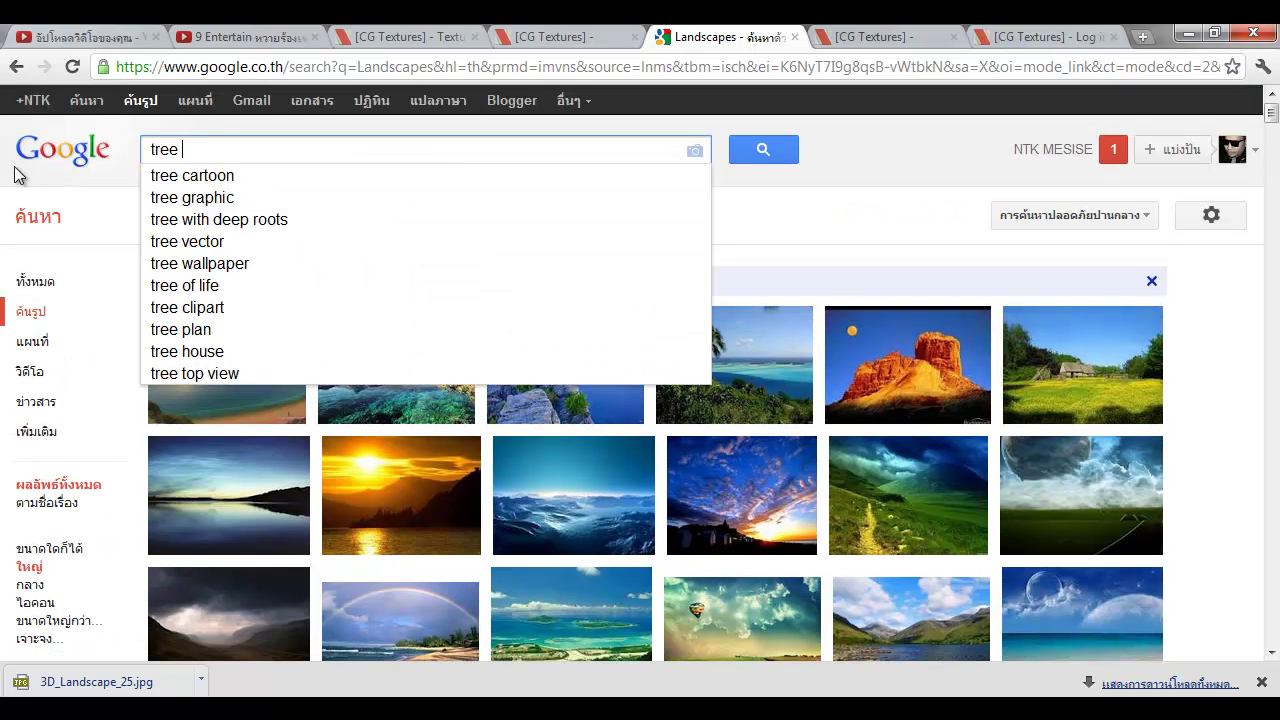
text(texture)
key(Return)
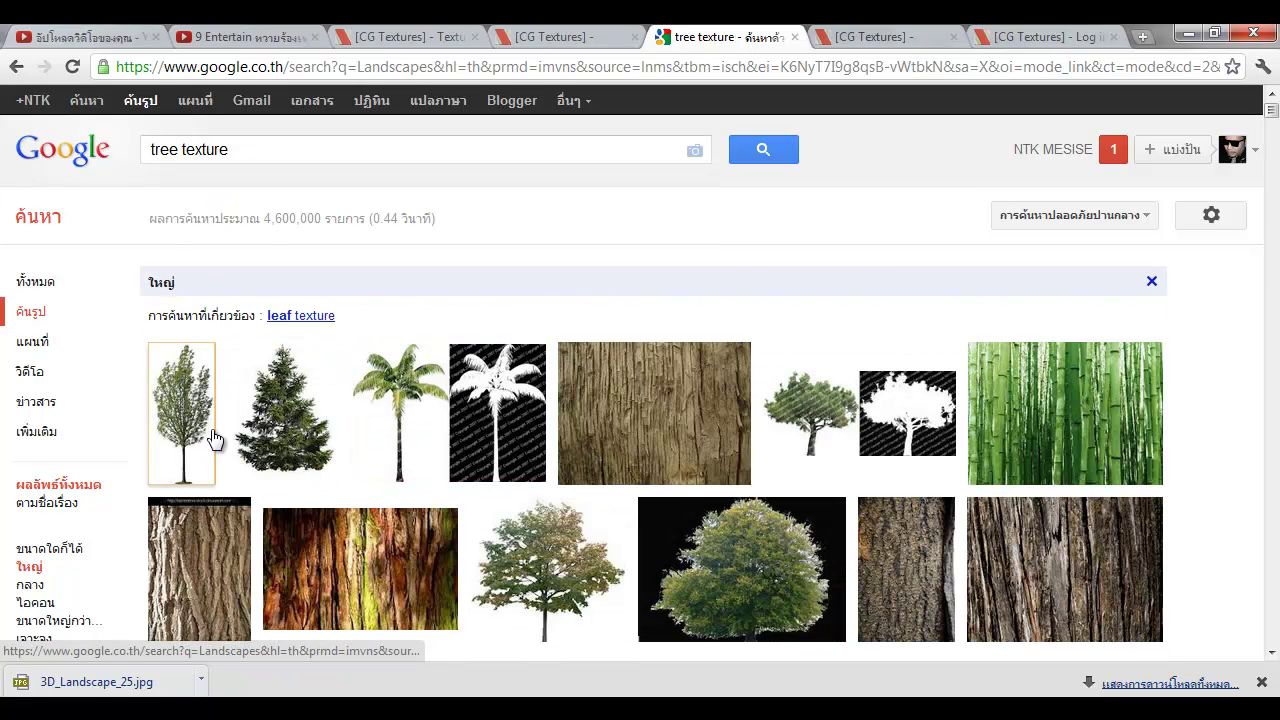
Look over the tree textures and open the slim leafy tree picture from digitalholeinone.com in a new tab
mouse_move(210, 437)
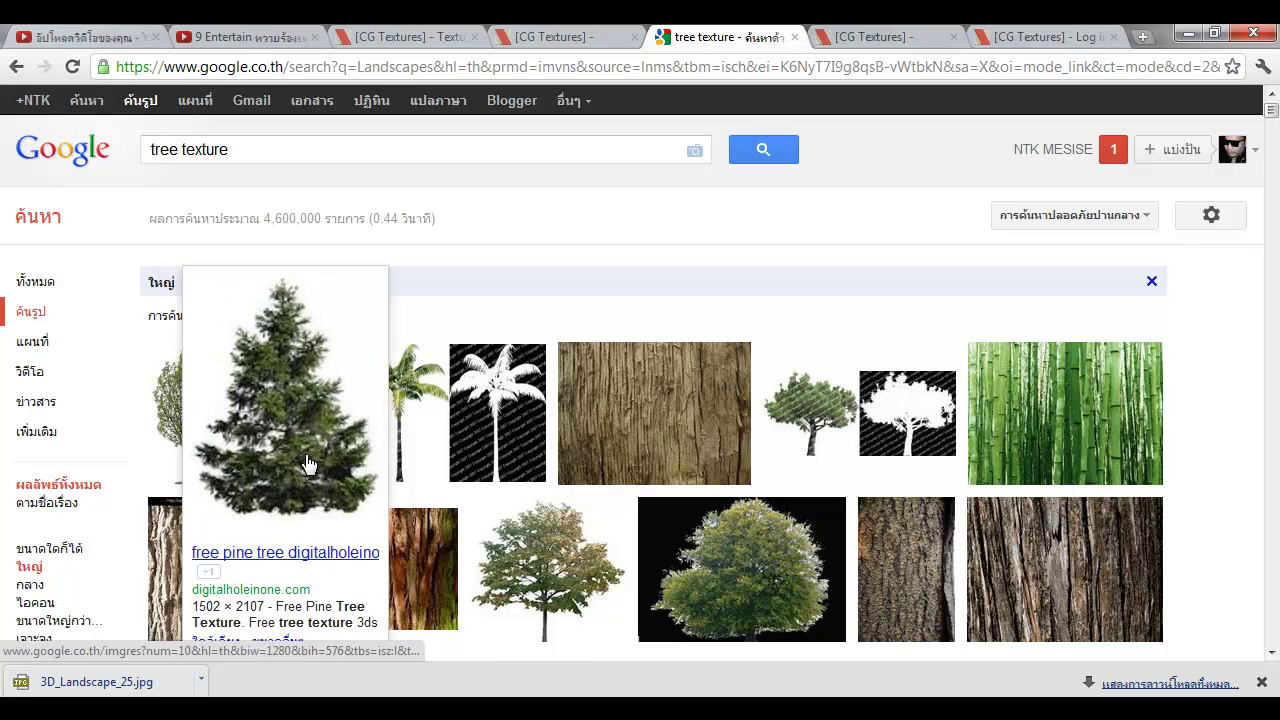
scroll(305, 460, down, 1)
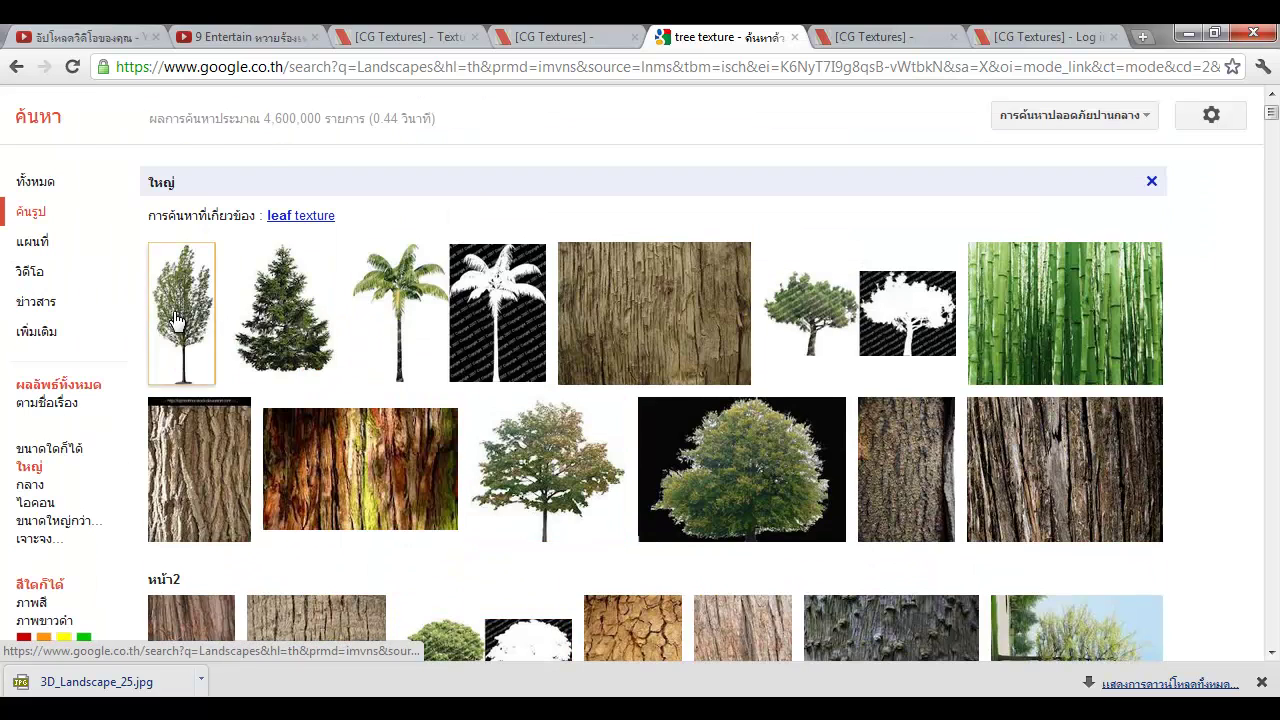
middle_click(175, 318)
scroll(175, 318, down, 3)
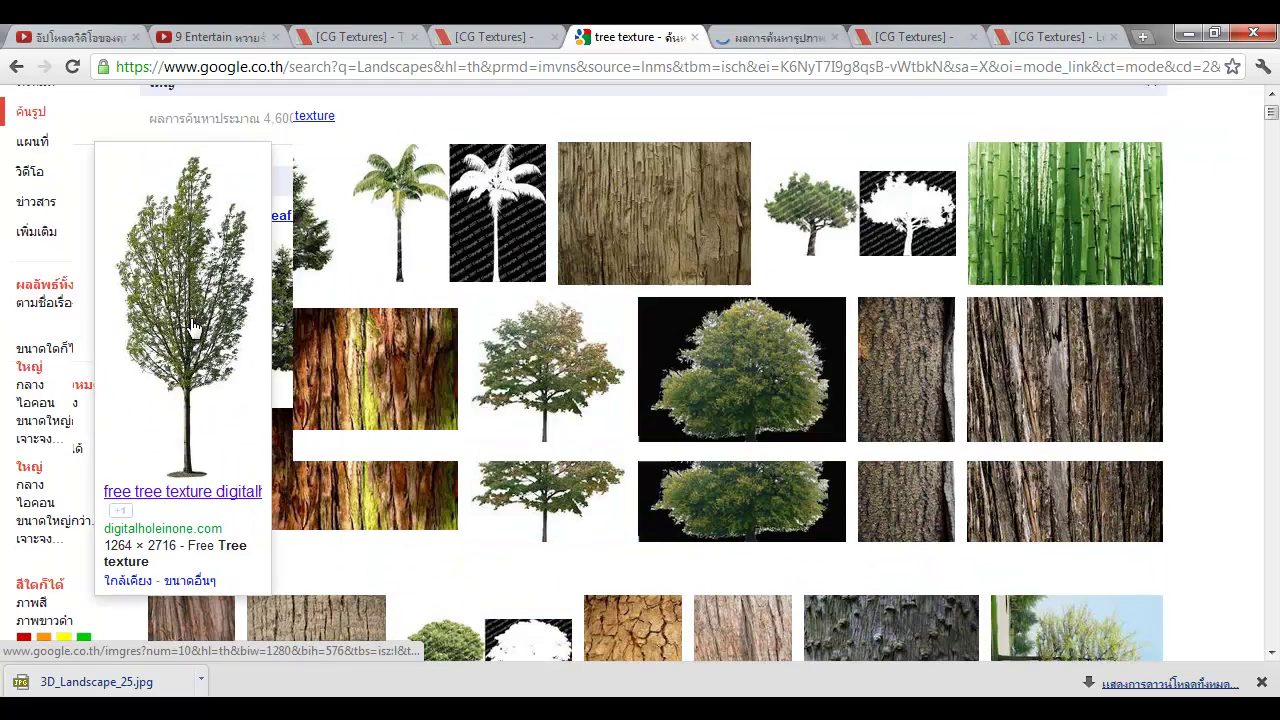
mouse_move(544, 232)
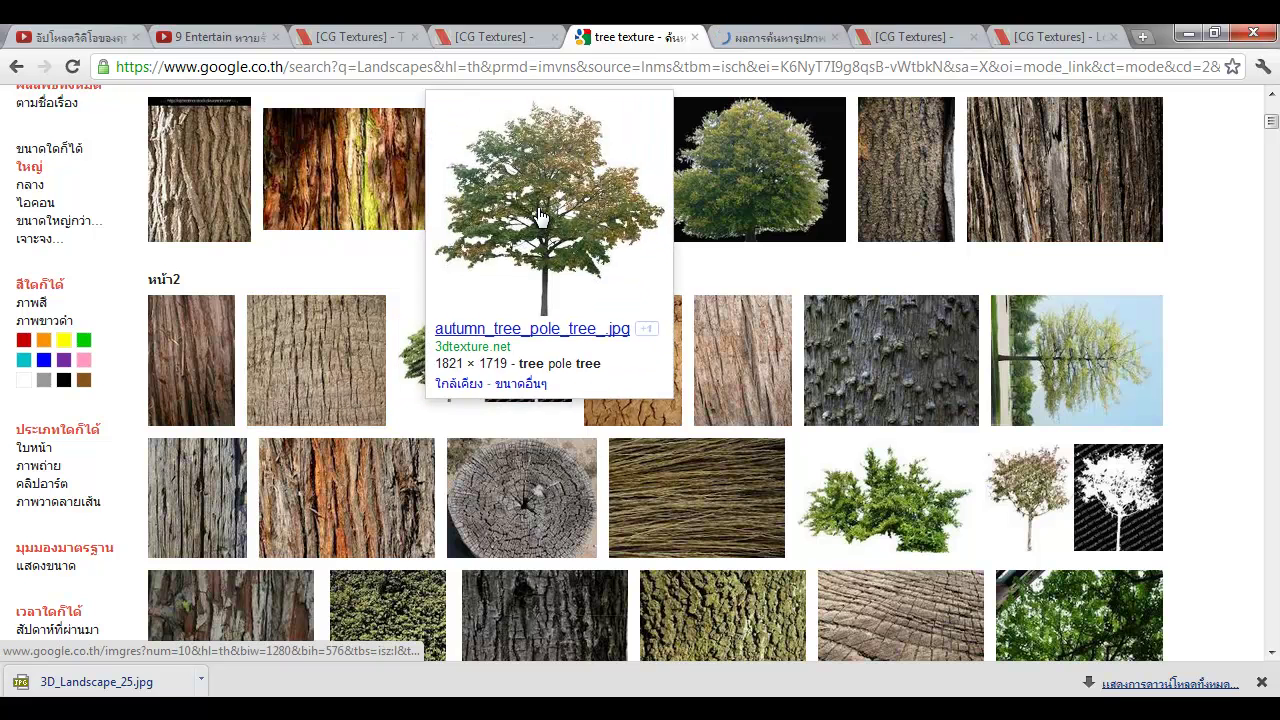
scroll(383, 200, up, 4)
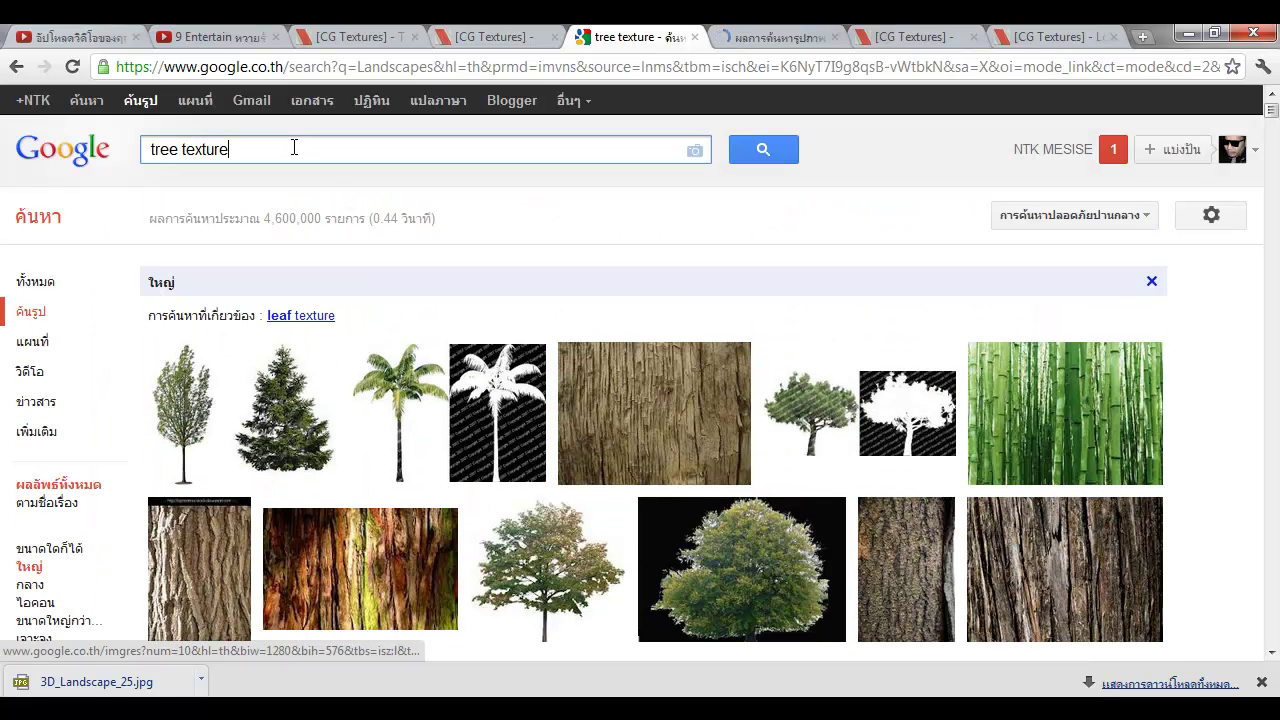
Extend the image search to "tree texture *.png" and rerun it as "tree texture .png"
click(306, 139)
text(*)
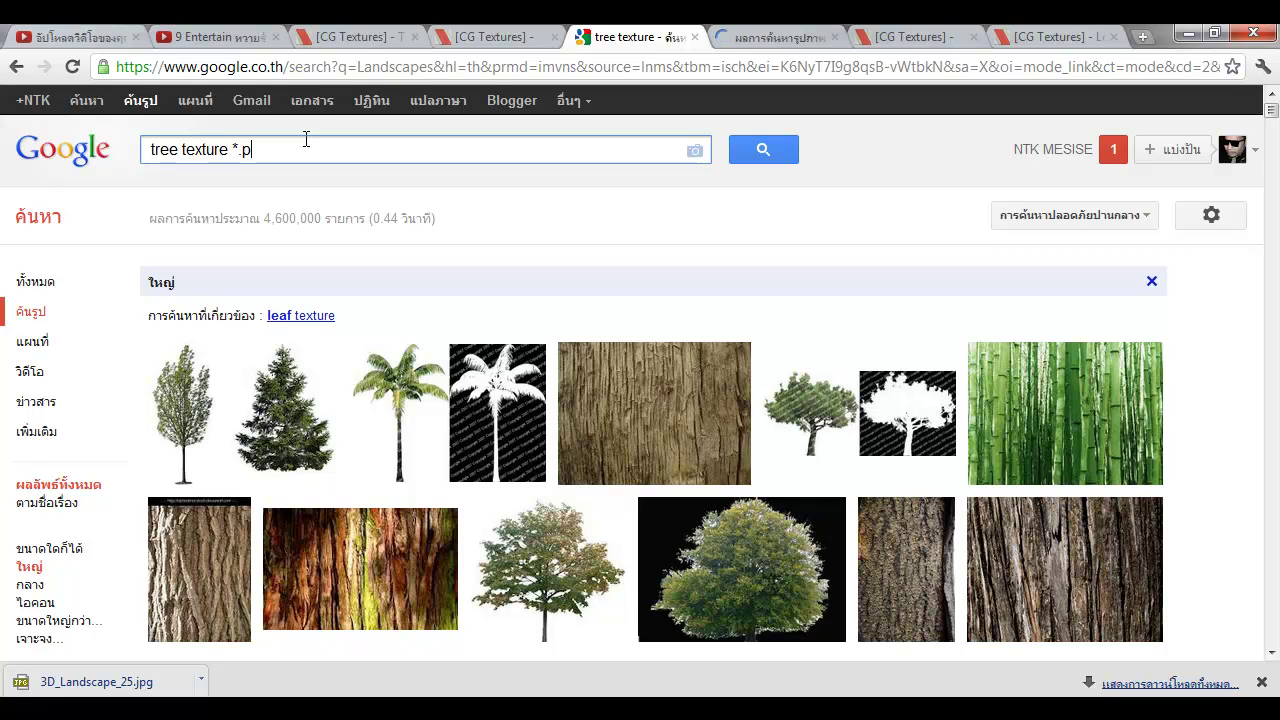
key(Return)
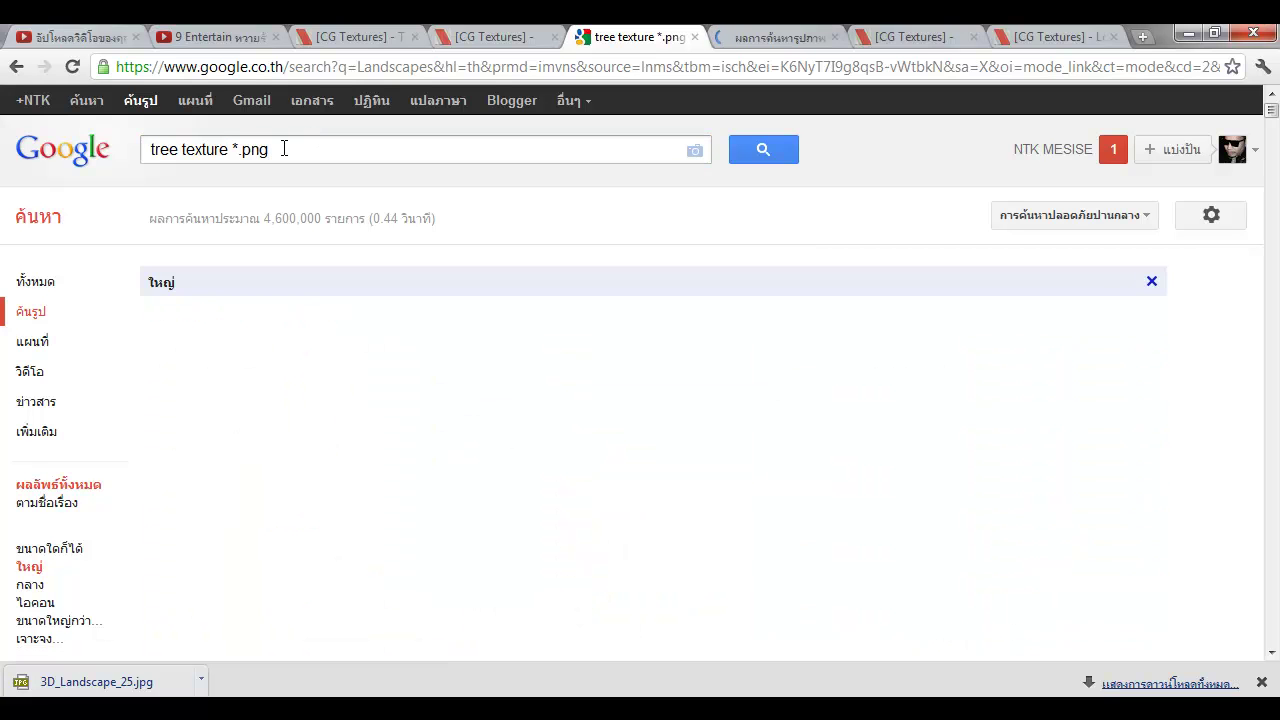
click(272, 151)
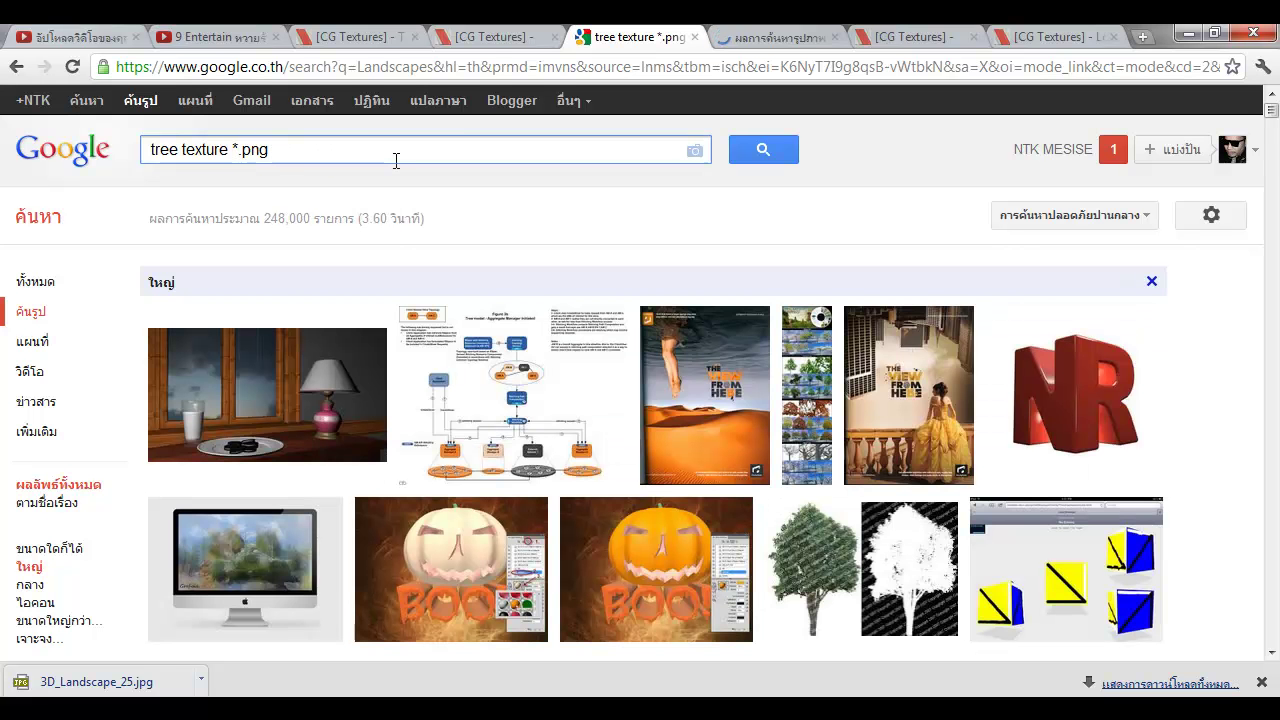
key(Return)
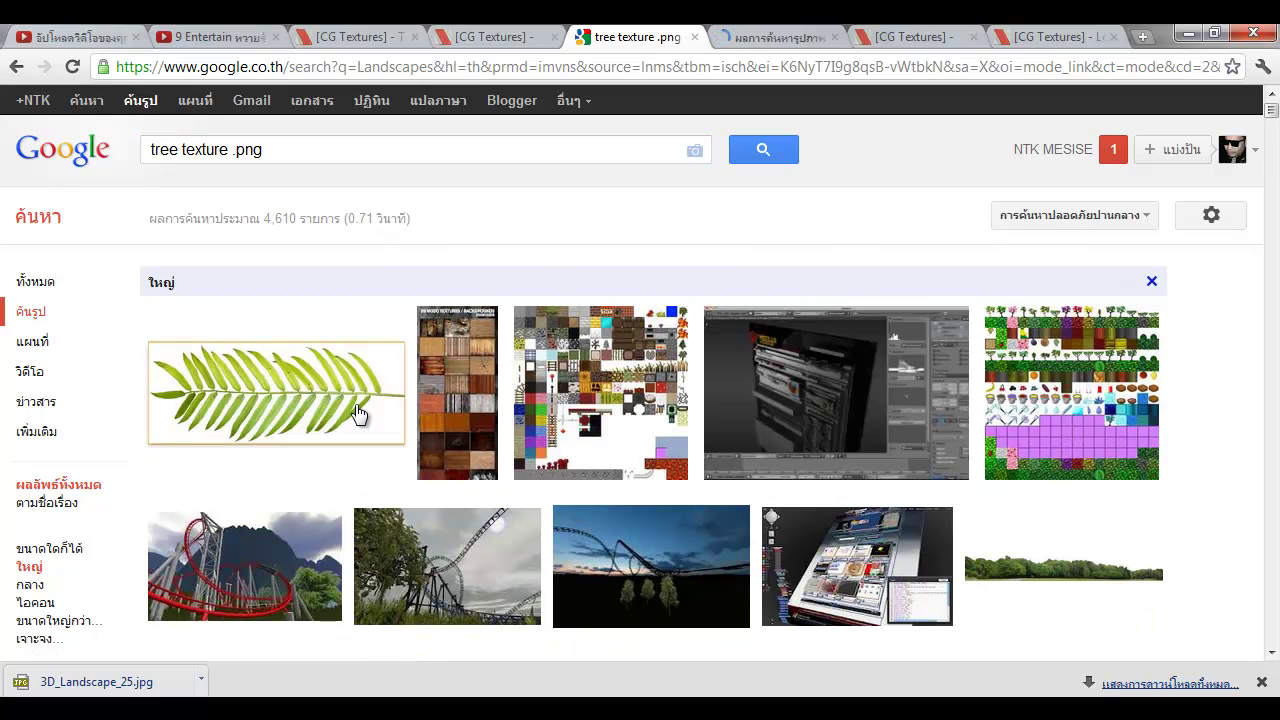
Preview the PNG results and open the wide tree-line picture OLI_TREE_LINE_5.png in a new tab
mouse_move(358, 414)
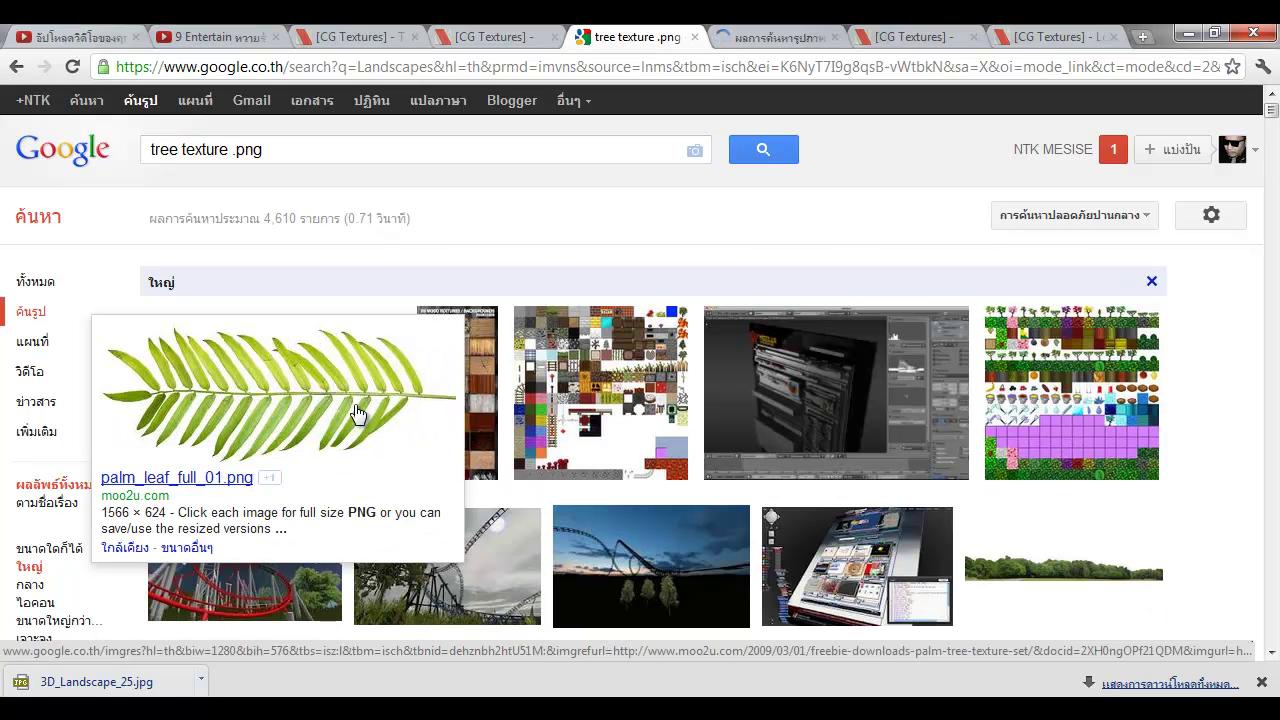
scroll(358, 414, down, 1)
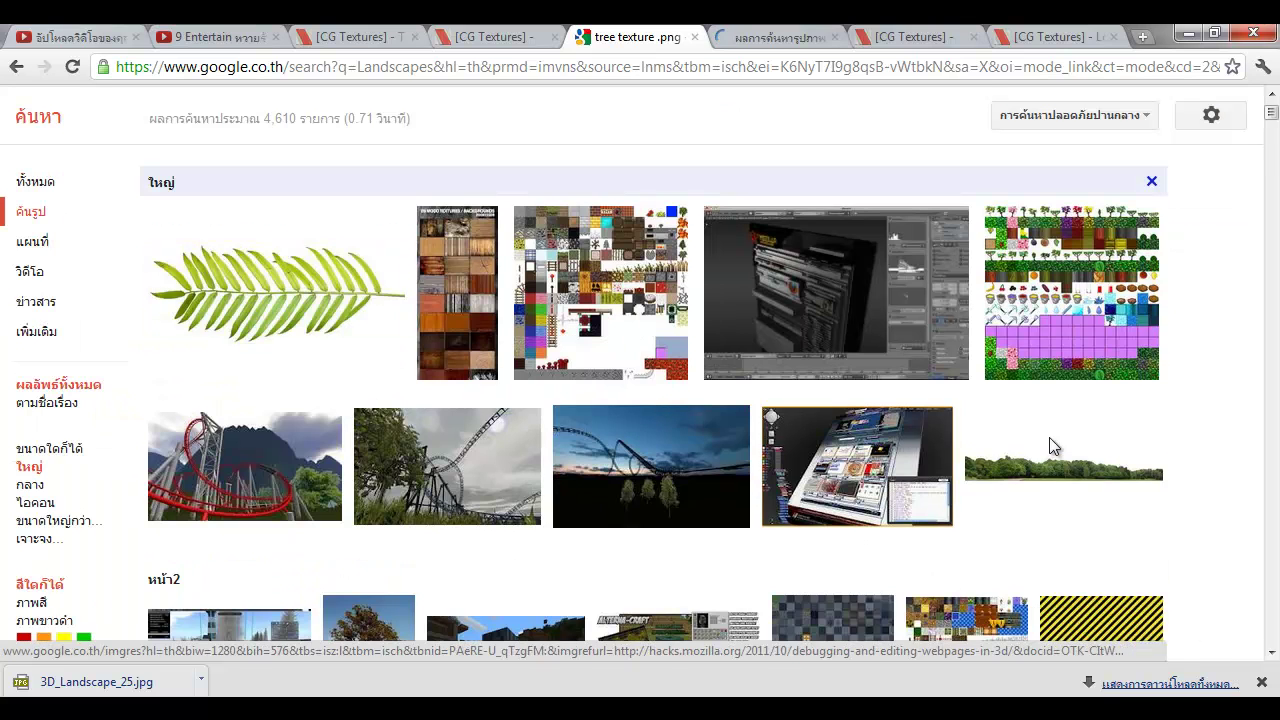
mouse_move(1087, 467)
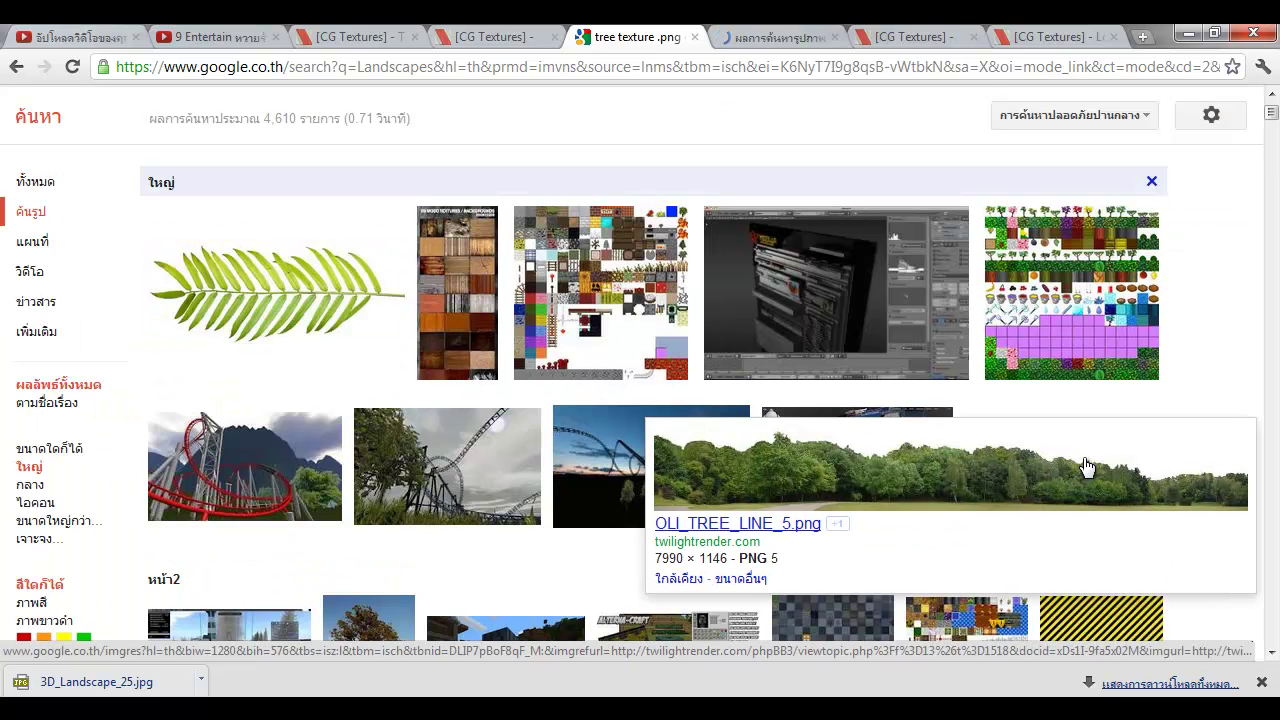
middle_click(1005, 490)
Open OLI_TREE_LINE_1.png and the other wide tree-line picture from the second results page in new tabs
scroll(1005, 490, down, 4)
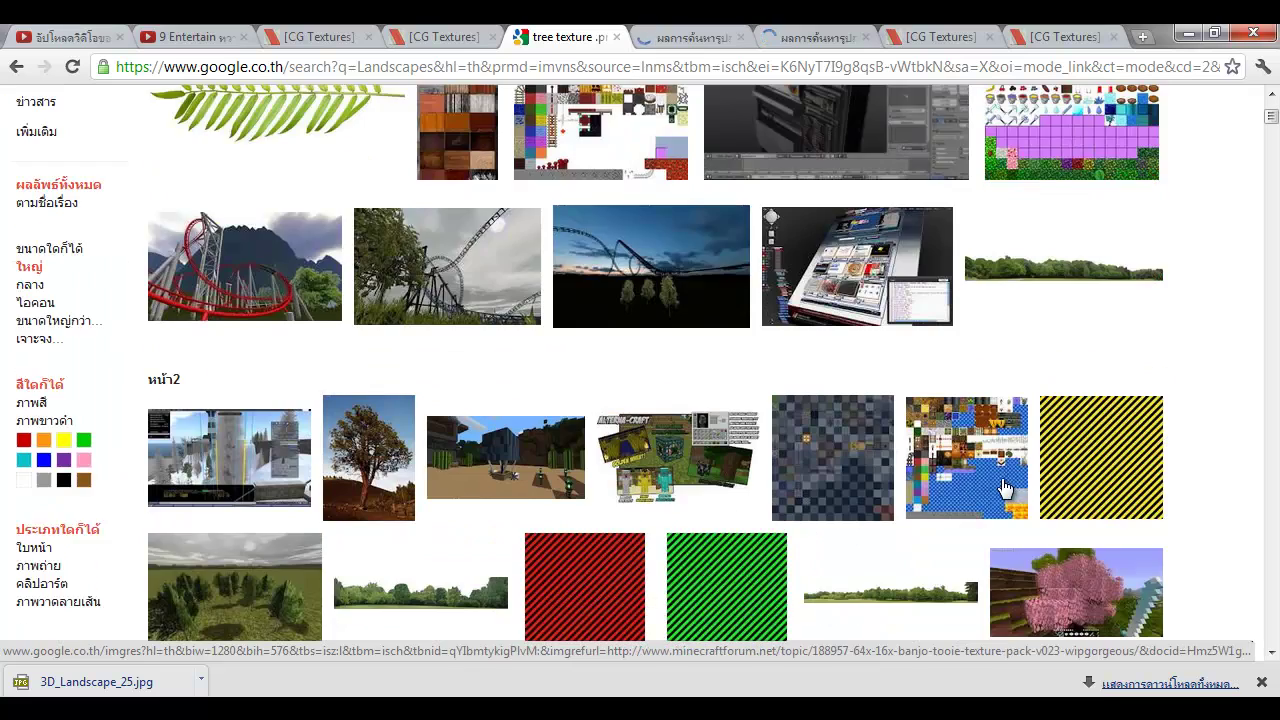
mouse_move(450, 398)
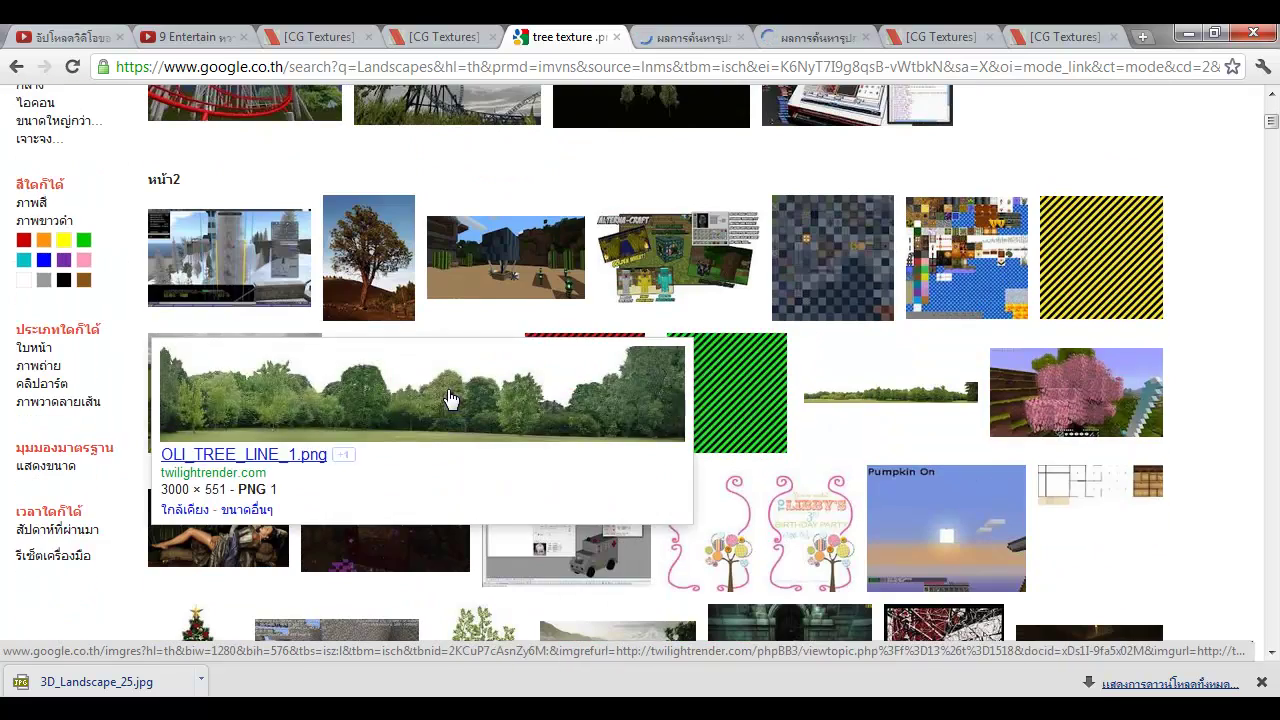
scroll(450, 398, up, 4)
scroll(518, 505, down, 2)
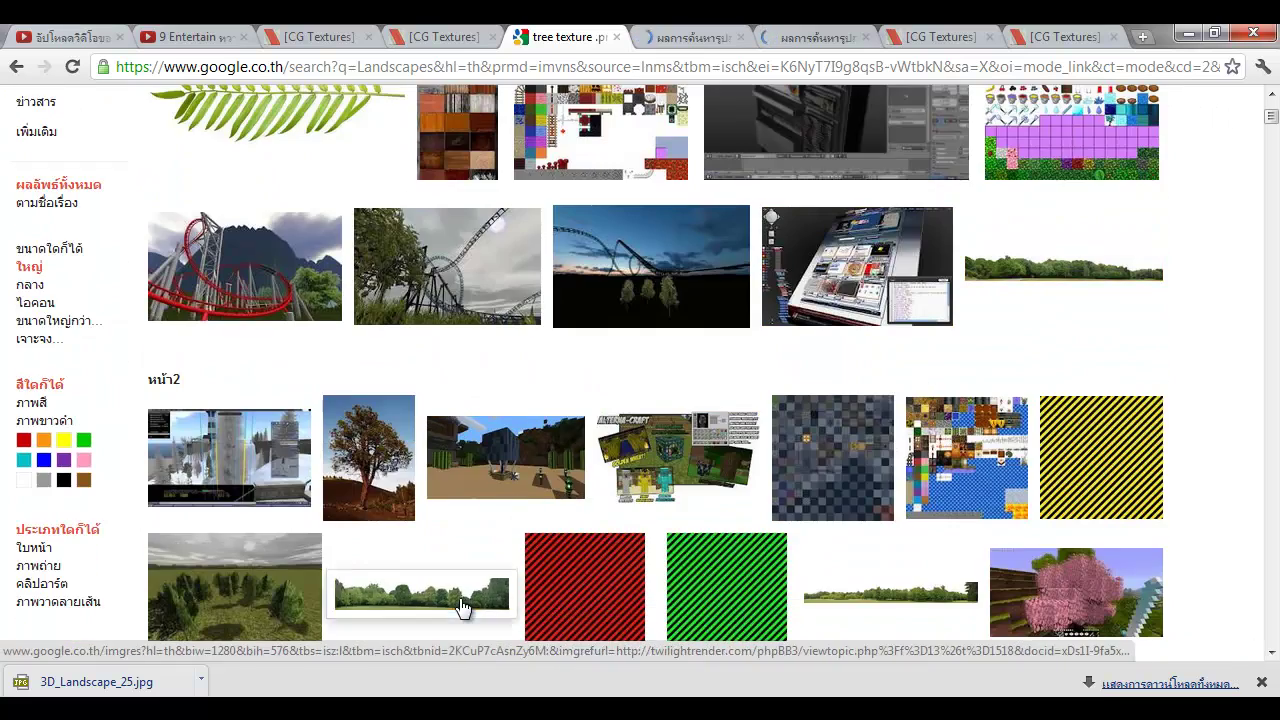
middle_click(480, 560)
scroll(697, 540, down, 3)
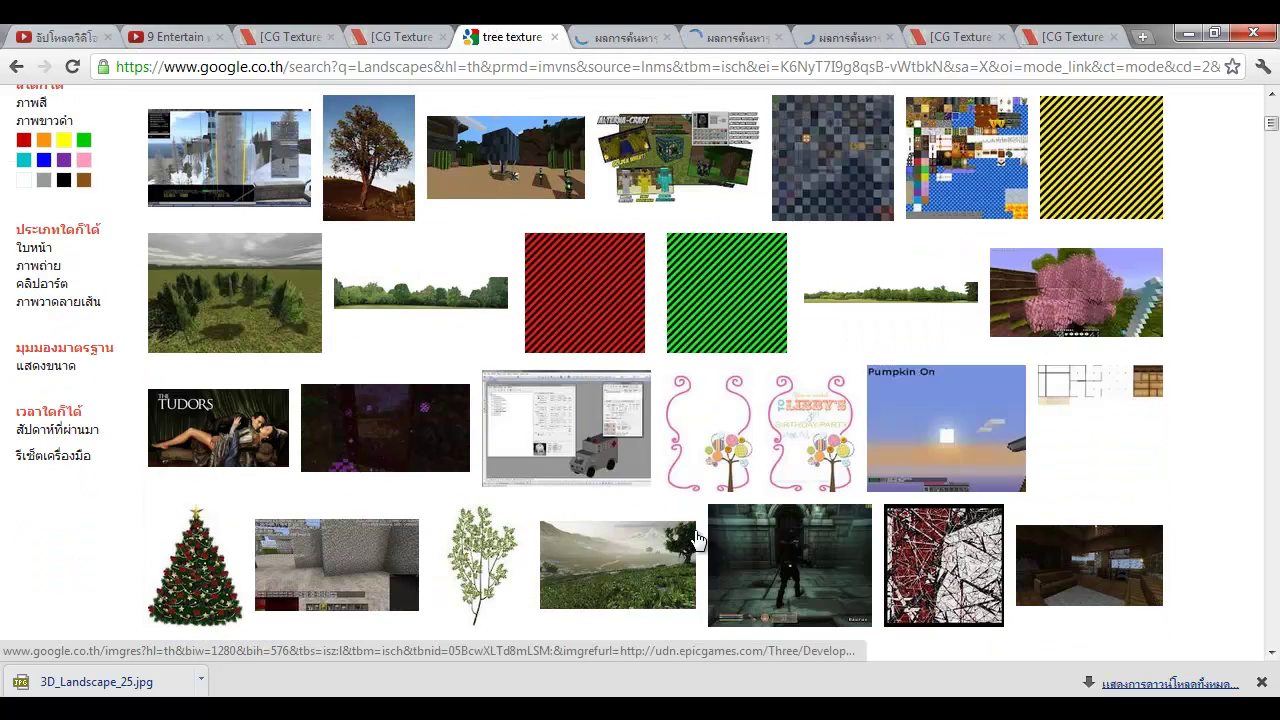
middle_click(919, 307)
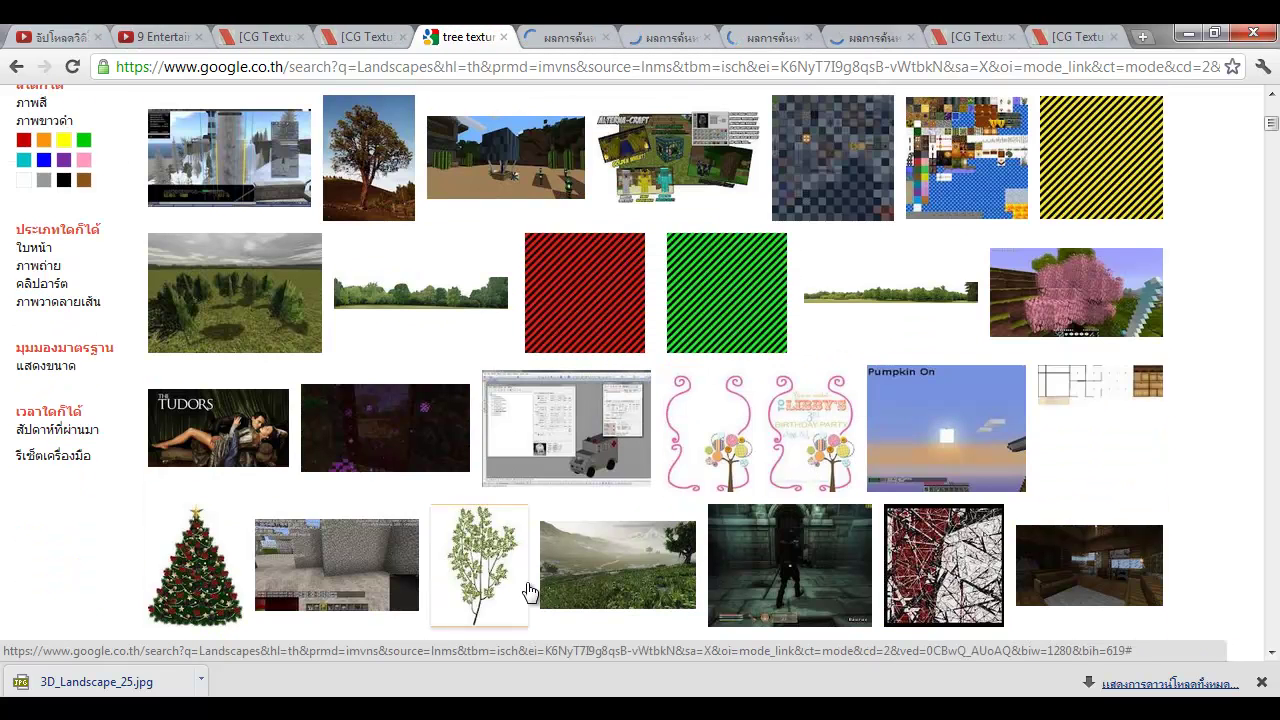
Open the thin leafy tree picture from the second results page in a new tab and look over the third page
middle_click(492, 518)
scroll(589, 498, down, 8)
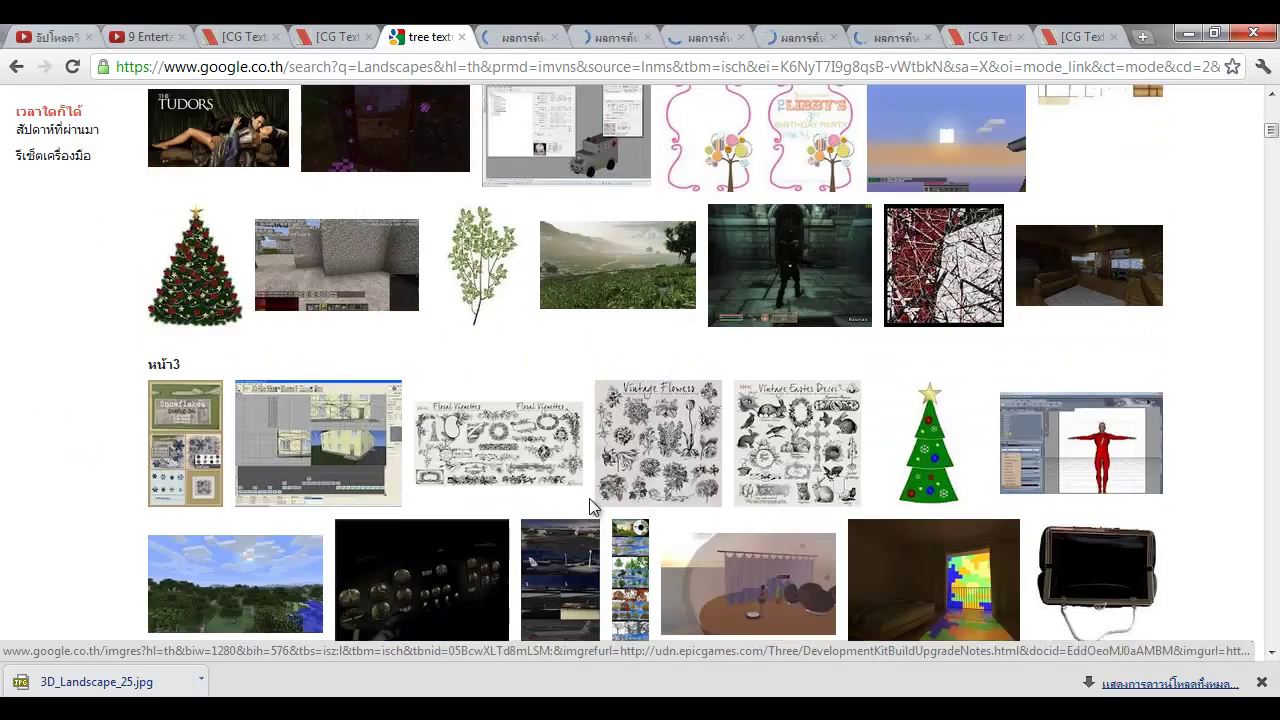
scroll(590, 503, down, 4)
scroll(590, 490, up, 8)
scroll(589, 458, up, 10)
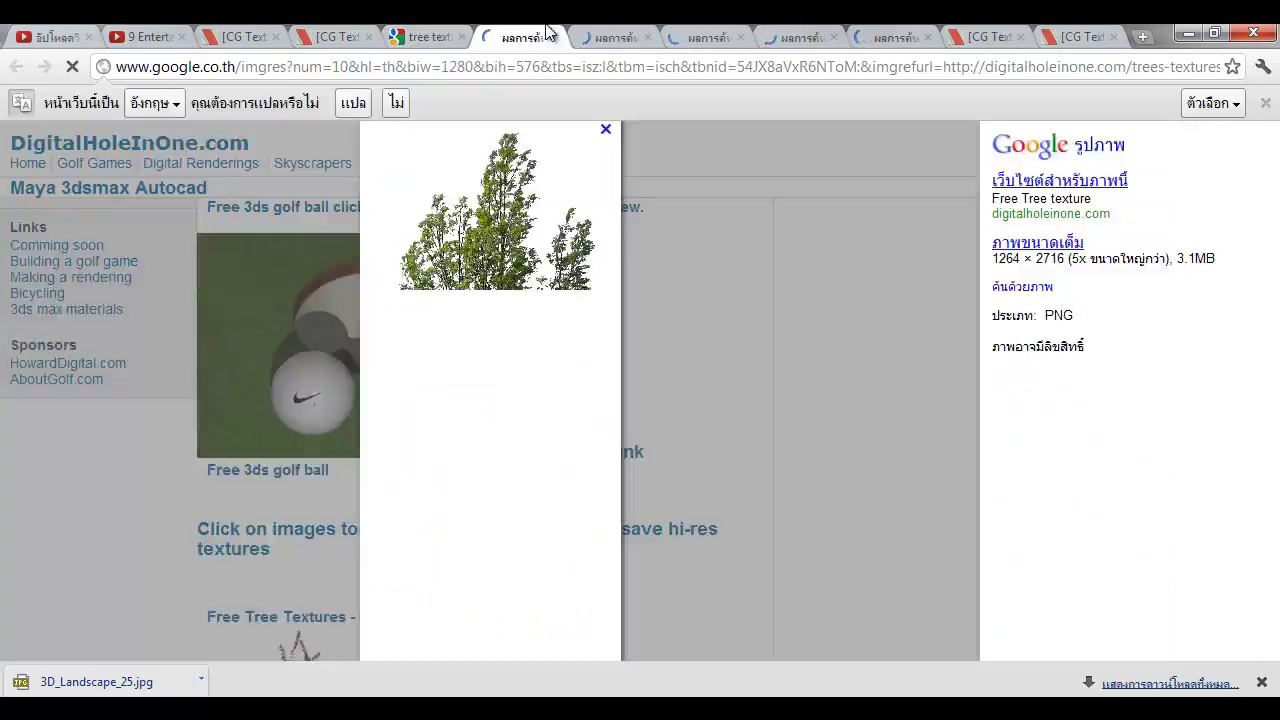
Go through the opened picture tabs and display each tree and tree-line picture at full size
click(535, 37)
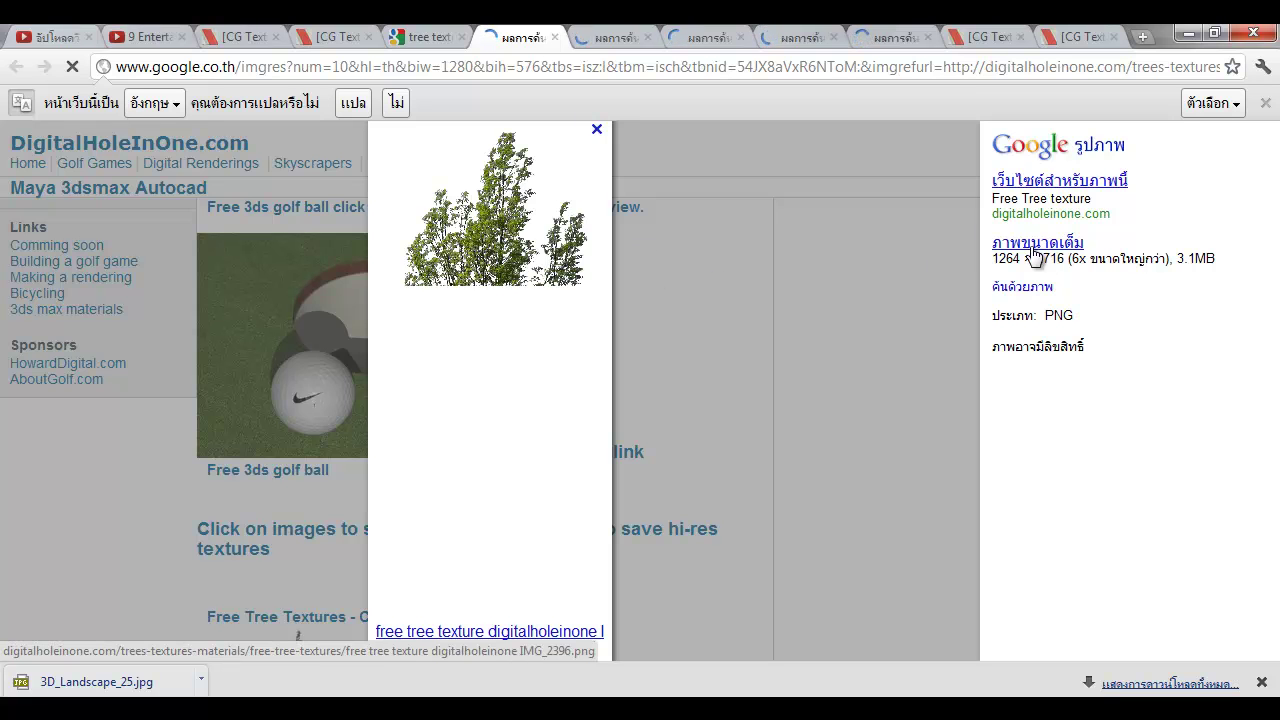
key(ctrl+Tab)
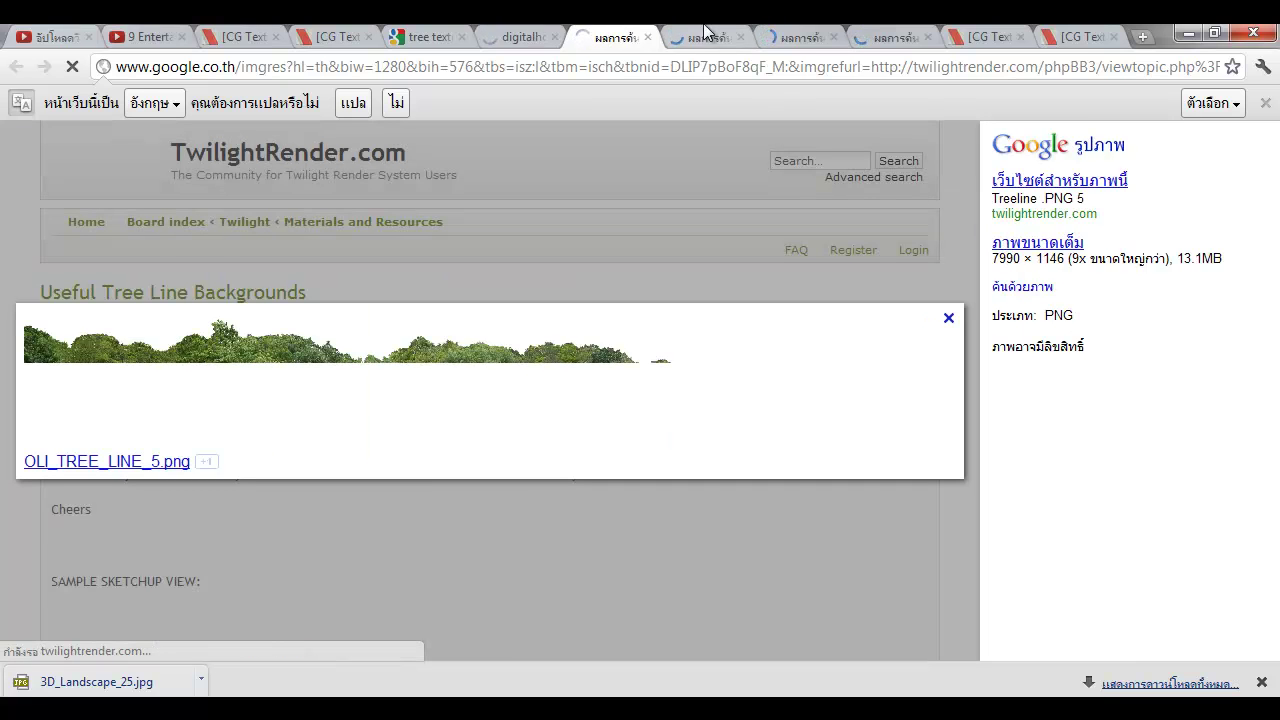
key(ctrl+Tab)
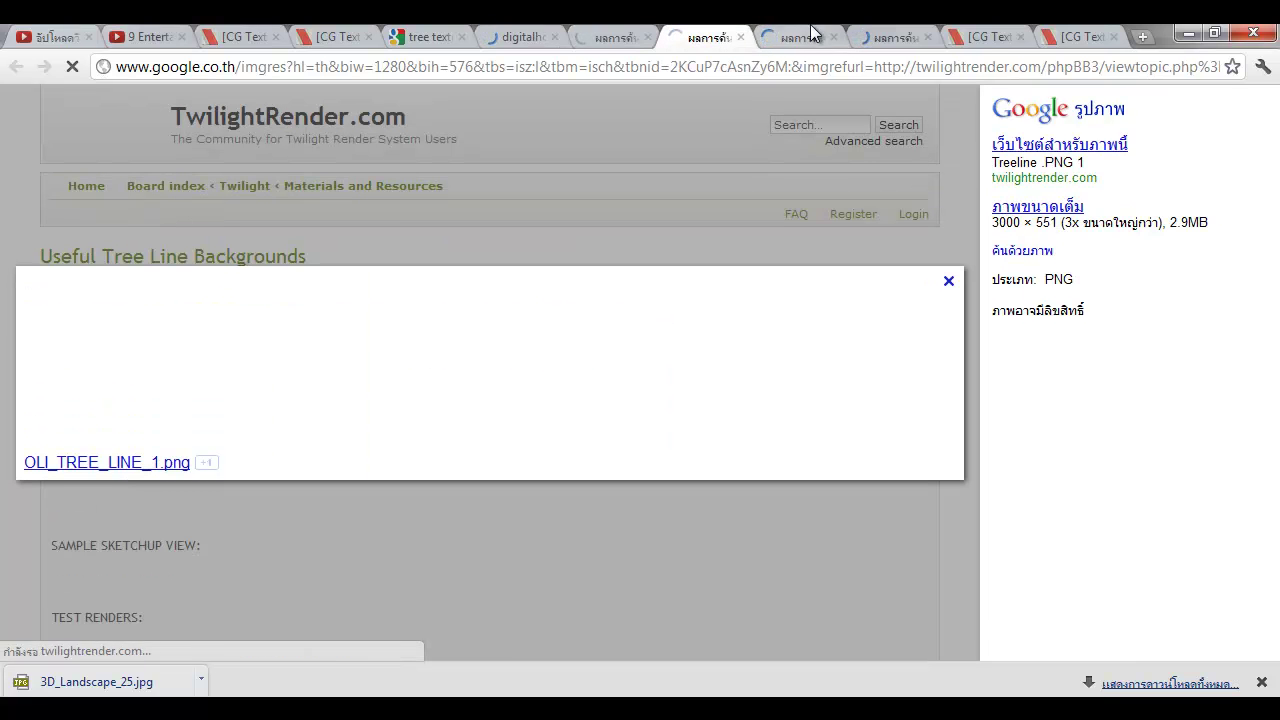
key(ctrl+Tab)
key(ctrl+Tab)
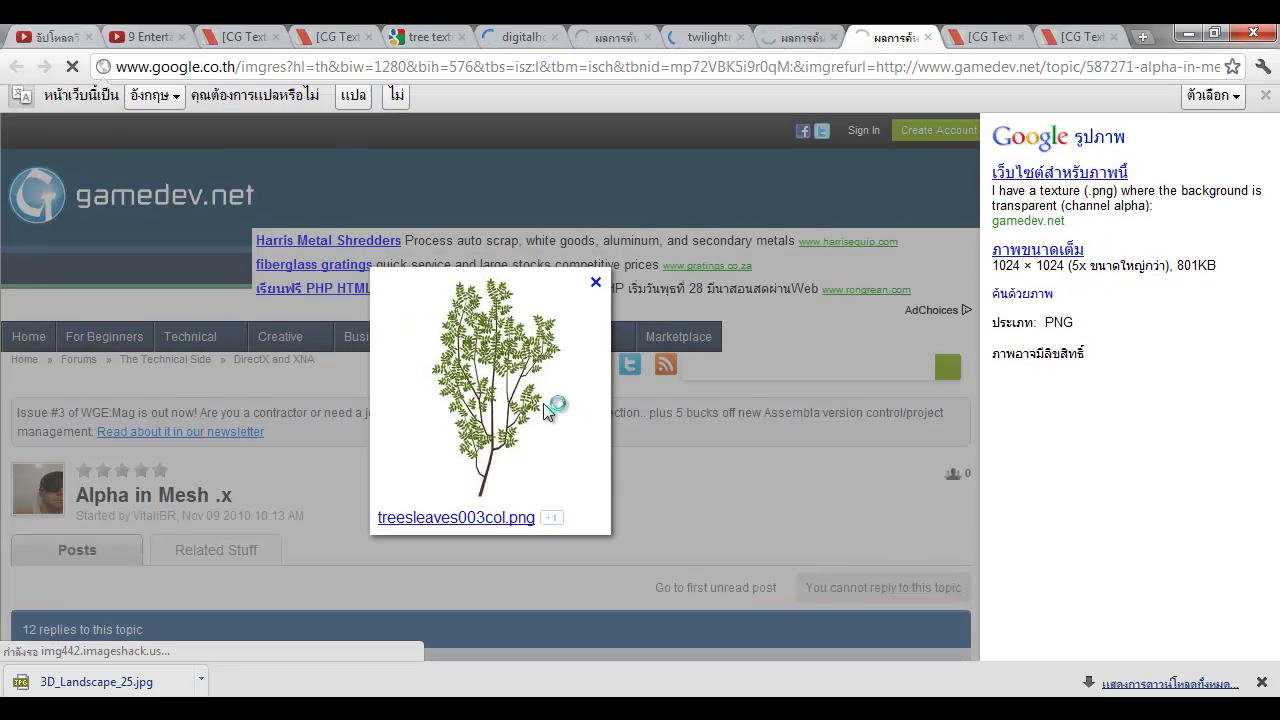
right_click(508, 368)
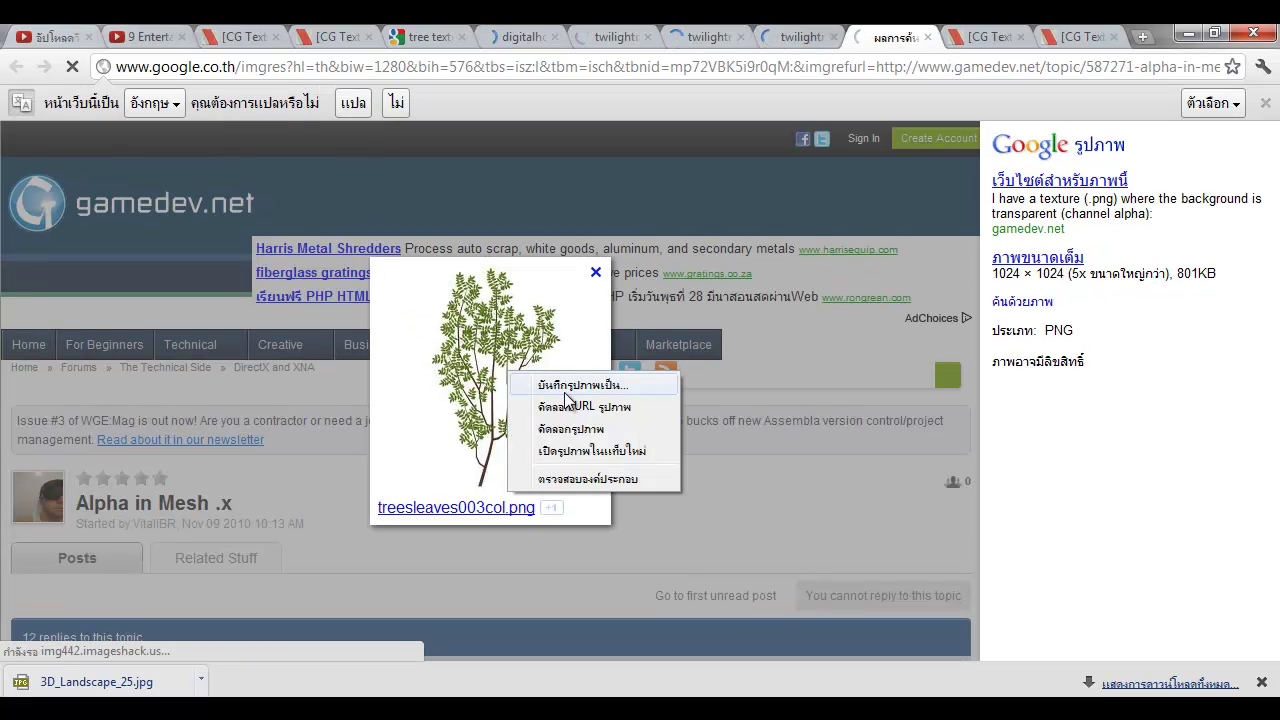
click(1079, 454)
click(520, 36)
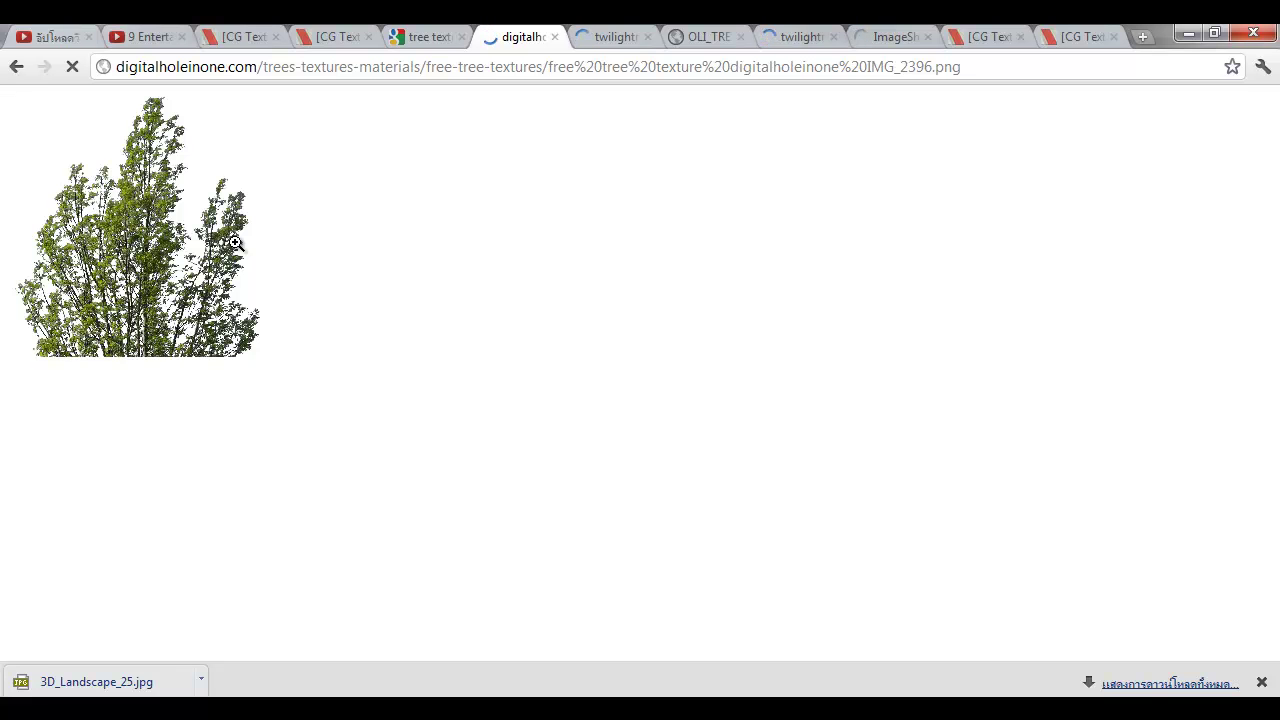
Switch to the YouTube upload page and set the third preview, showing the finished blue car, as the video's thumbnail
click(143, 30)
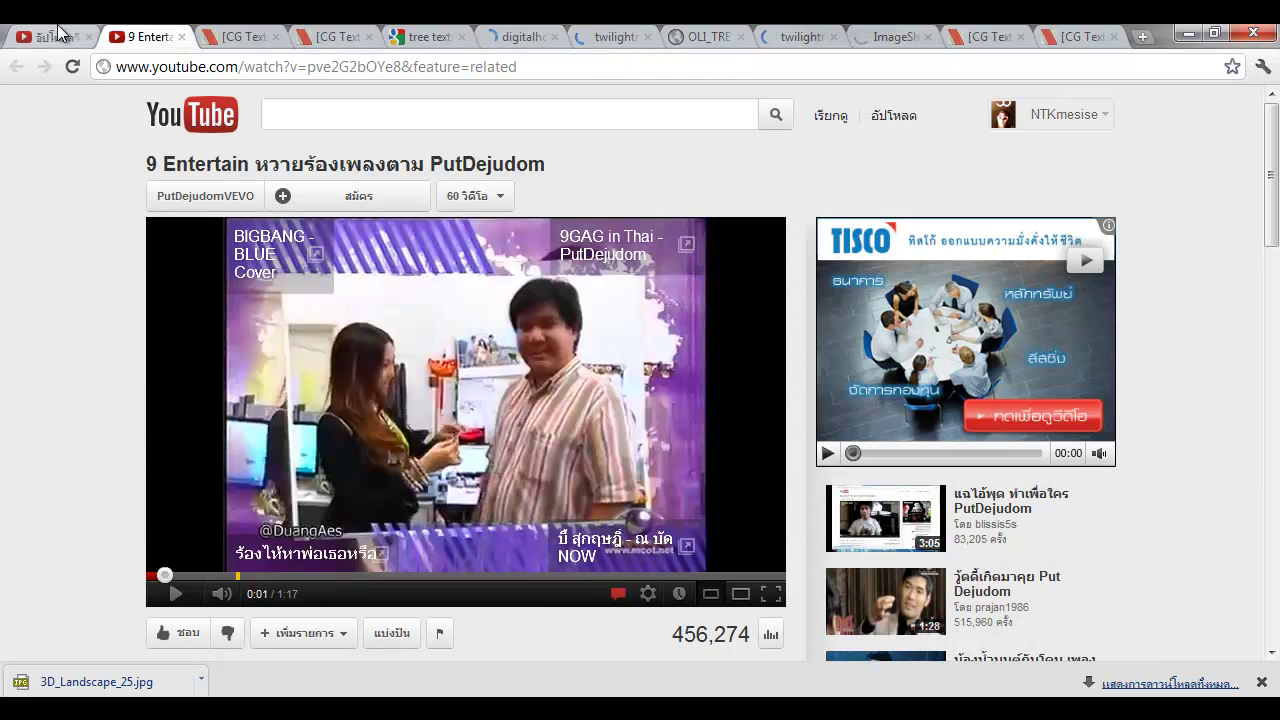
click(30, 38)
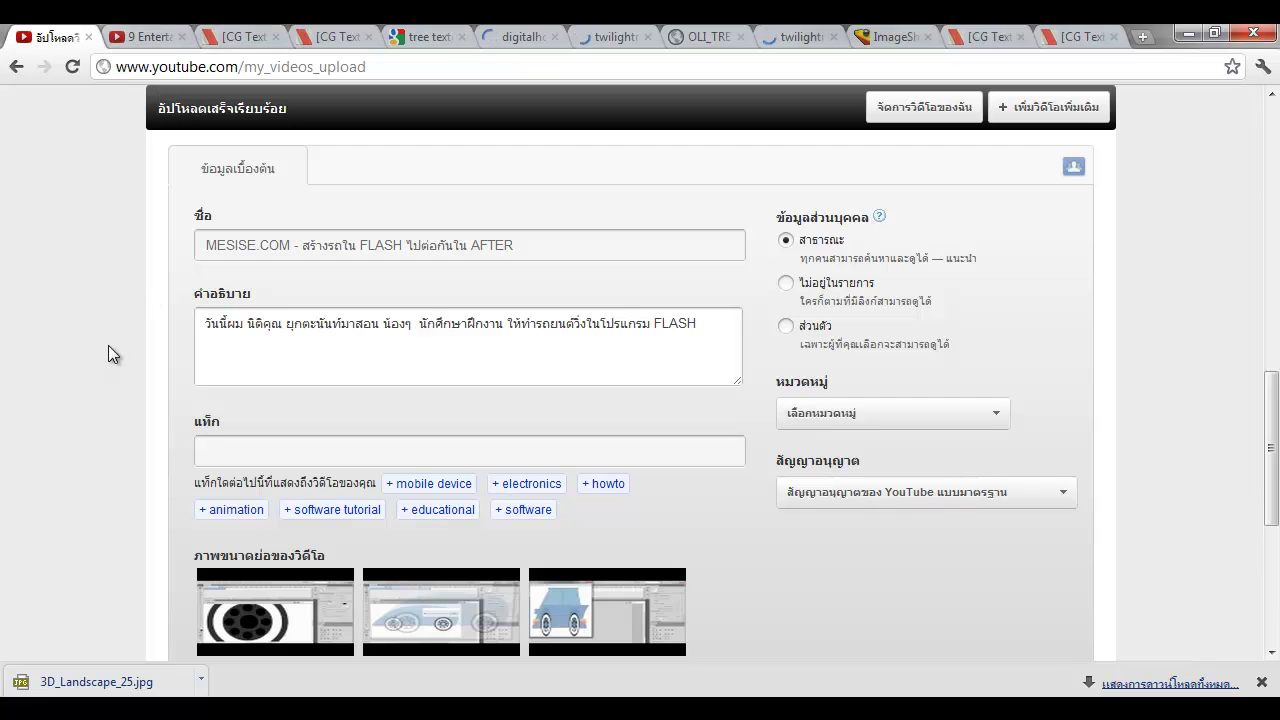
scroll(108, 345, down, 3)
mouse_move(643, 362)
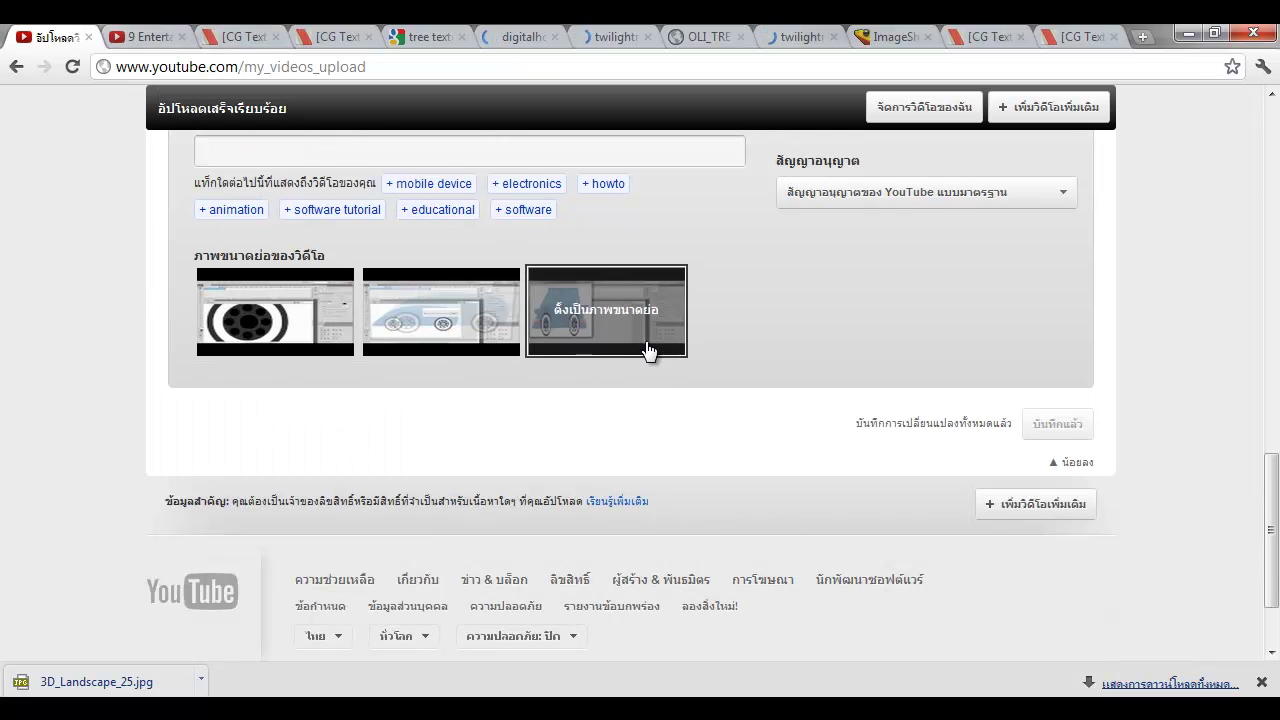
click(611, 331)
scroll(796, 460, up, 1)
scroll(796, 450, up, 1)
scroll(796, 446, down, 1)
Save OLI_TREE_LINE_3.png to the Desktop and close its tab
click(810, 31)
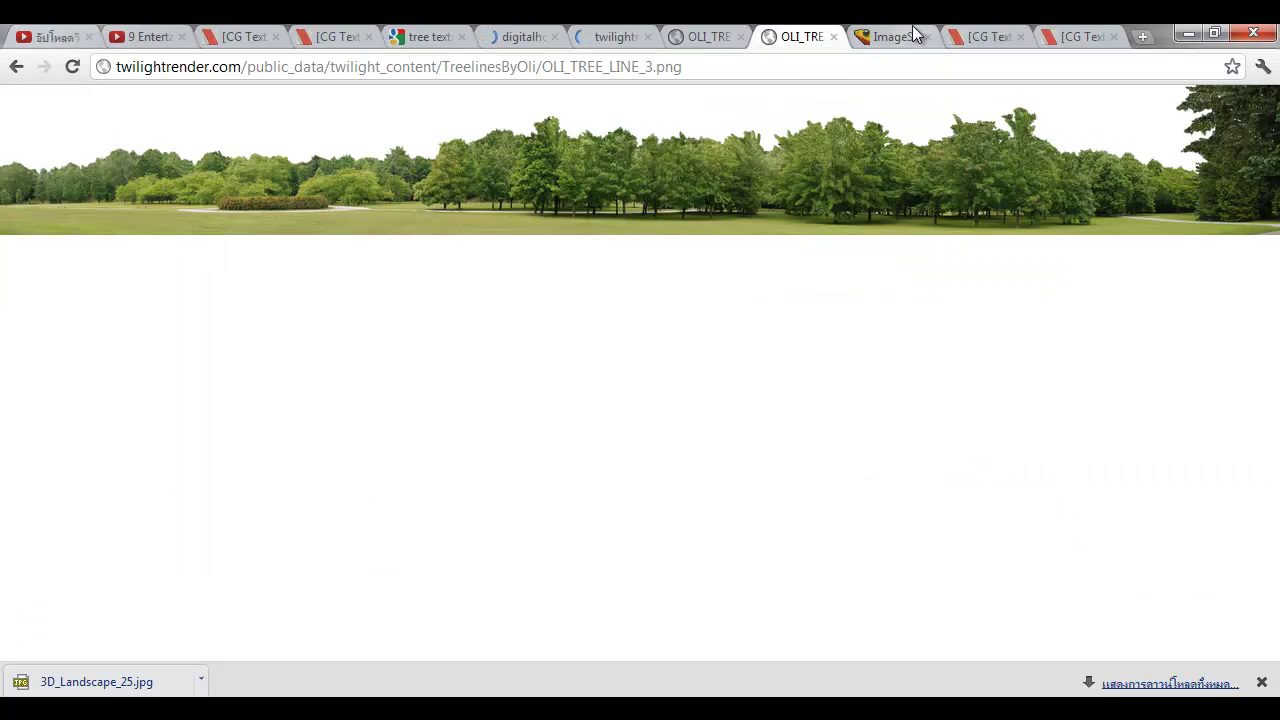
right_click(787, 148)
click(864, 166)
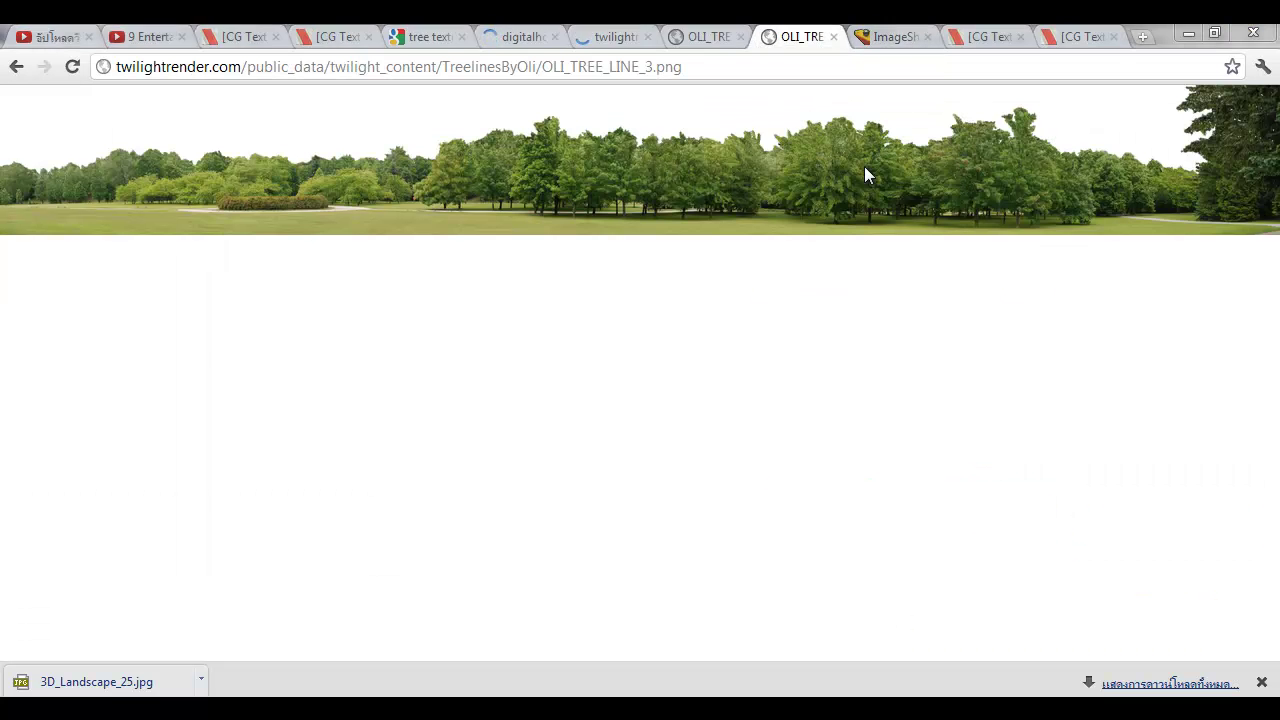
key(Return)
key(ctrl+w)
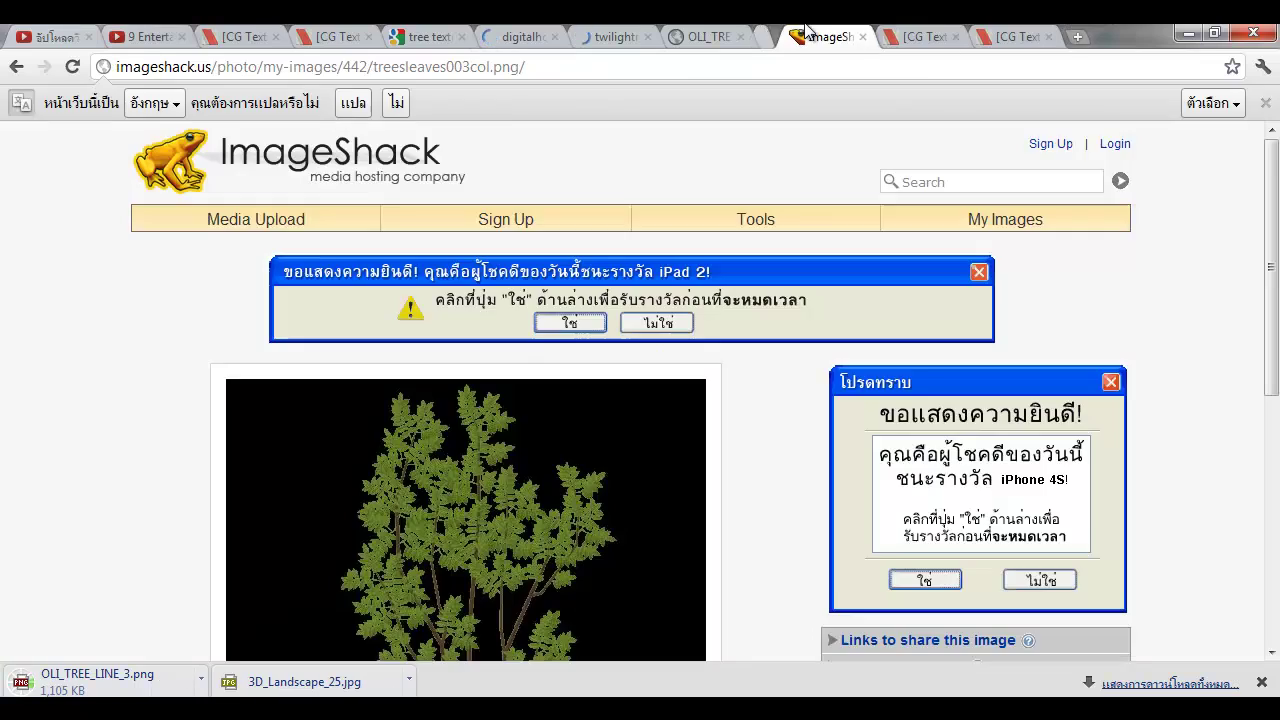
Save OLI_TREE_LINE_1.png to the Desktop and close its tab
click(707, 36)
right_click(604, 226)
click(649, 238)
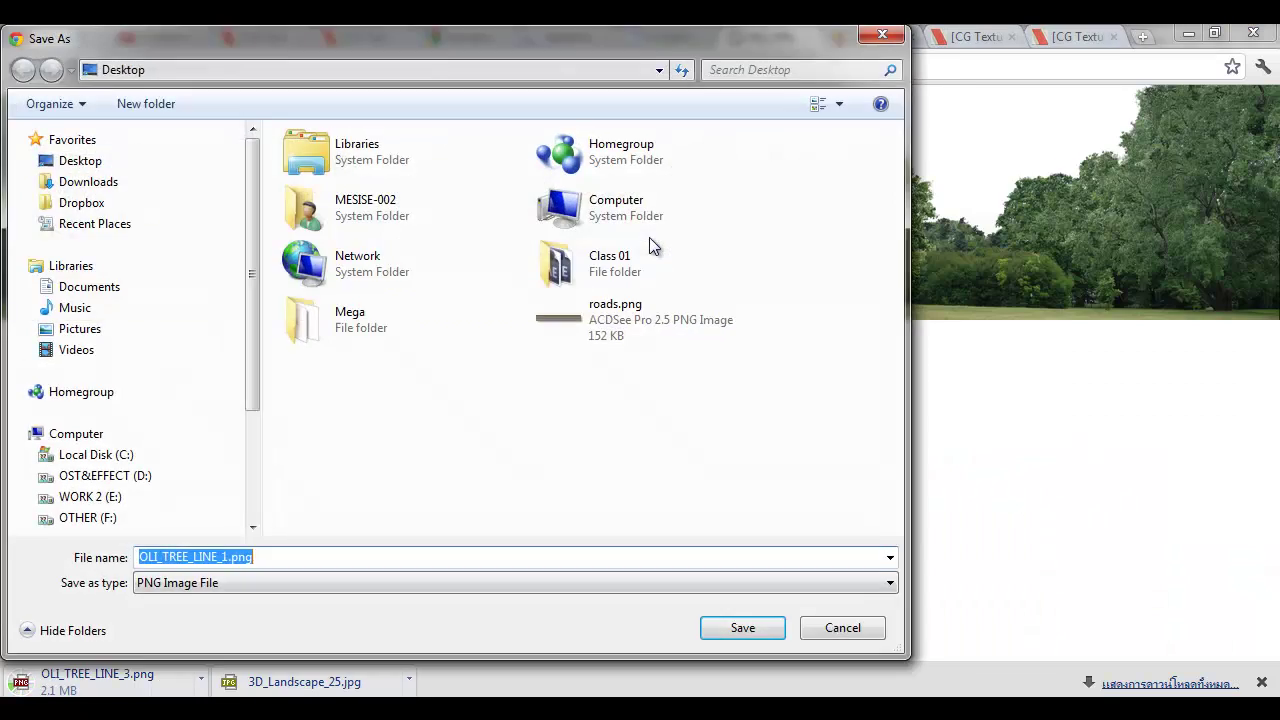
key(Return)
key(ctrl+w)
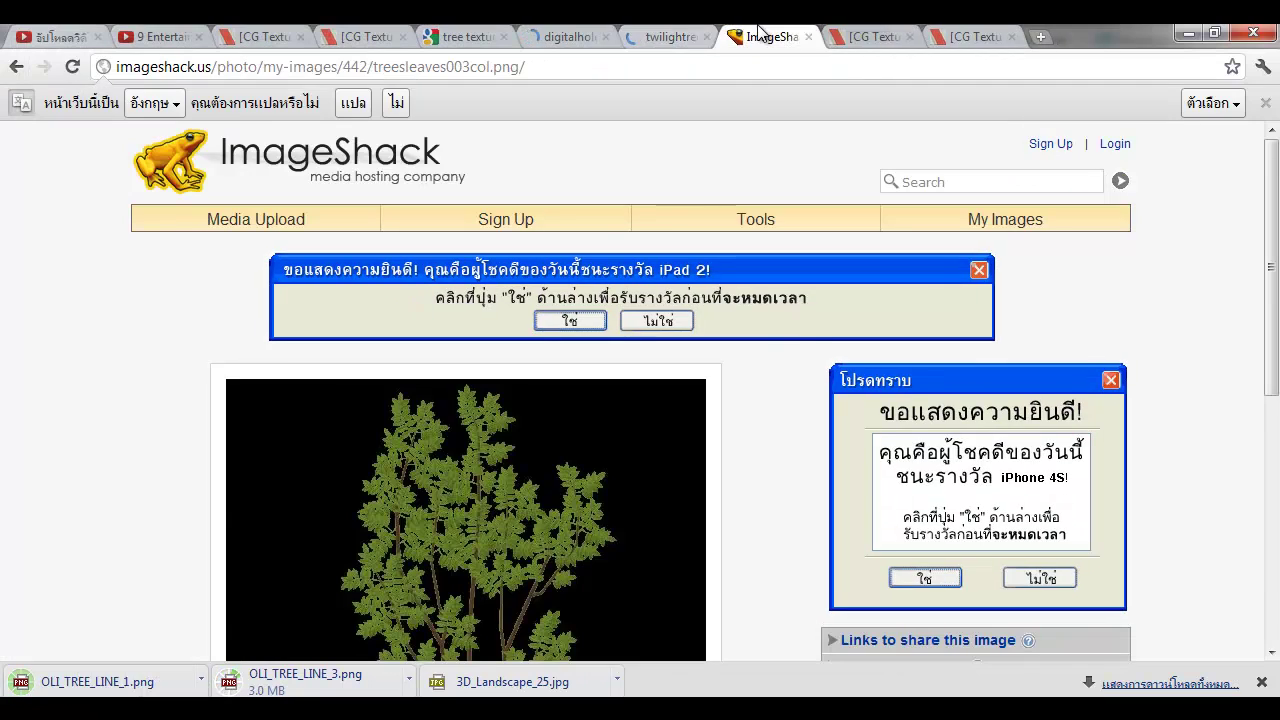
Save the leafy tree picture treesleaves003col.png from the ImageShack page and close its tab
scroll(437, 357, down, 3)
right_click(432, 352)
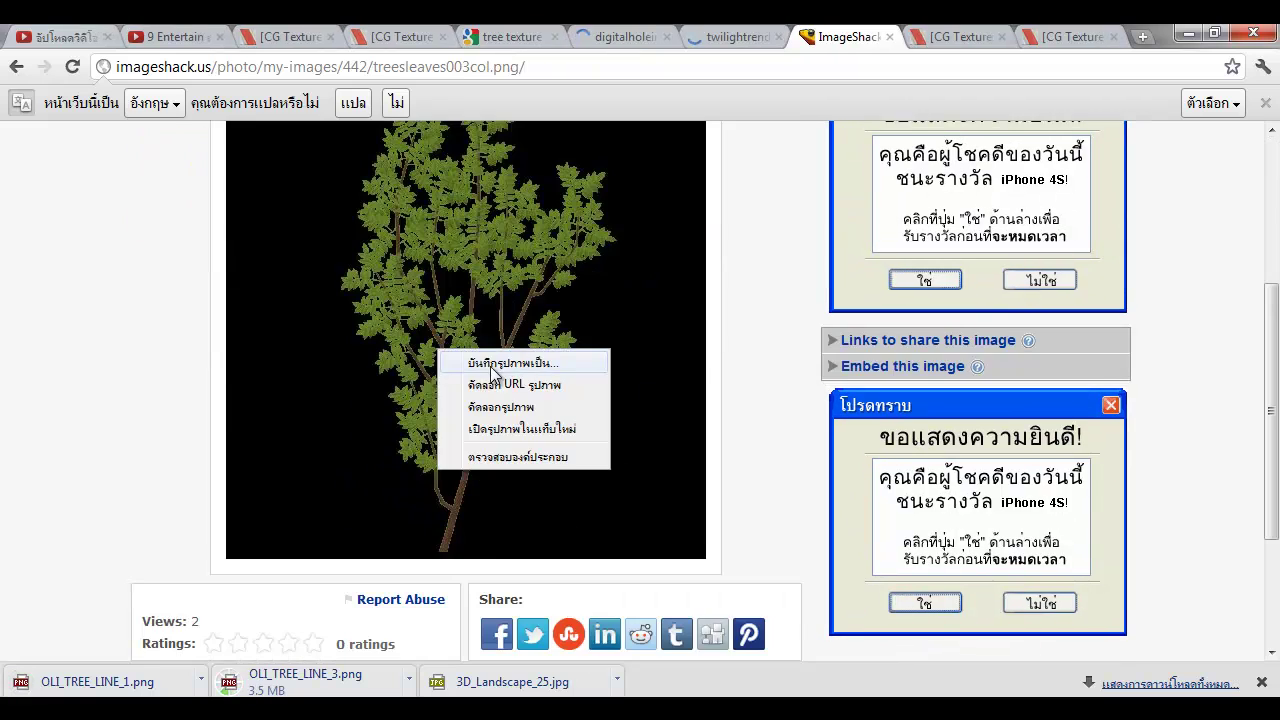
click(490, 362)
key(Return)
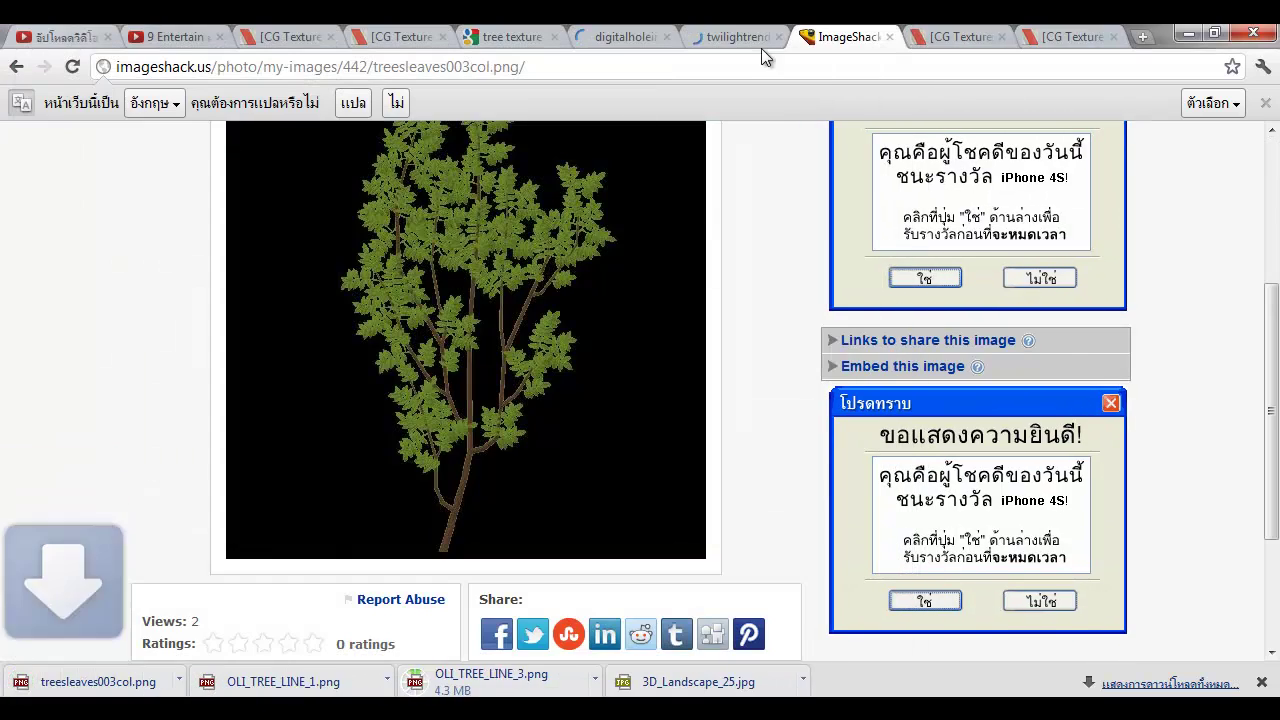
key(ctrl+w)
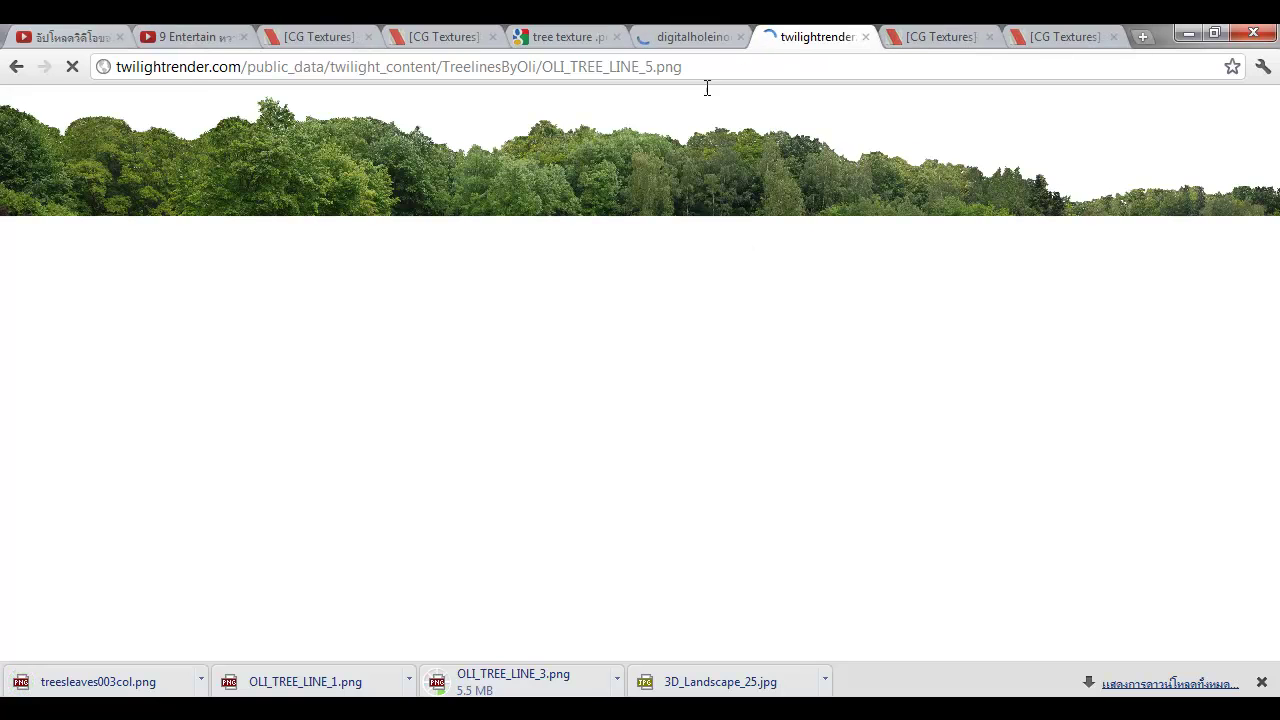
Check the loading of the digitalholeinone.com tree picture and OLI_TREE_LINE_5.png
click(710, 46)
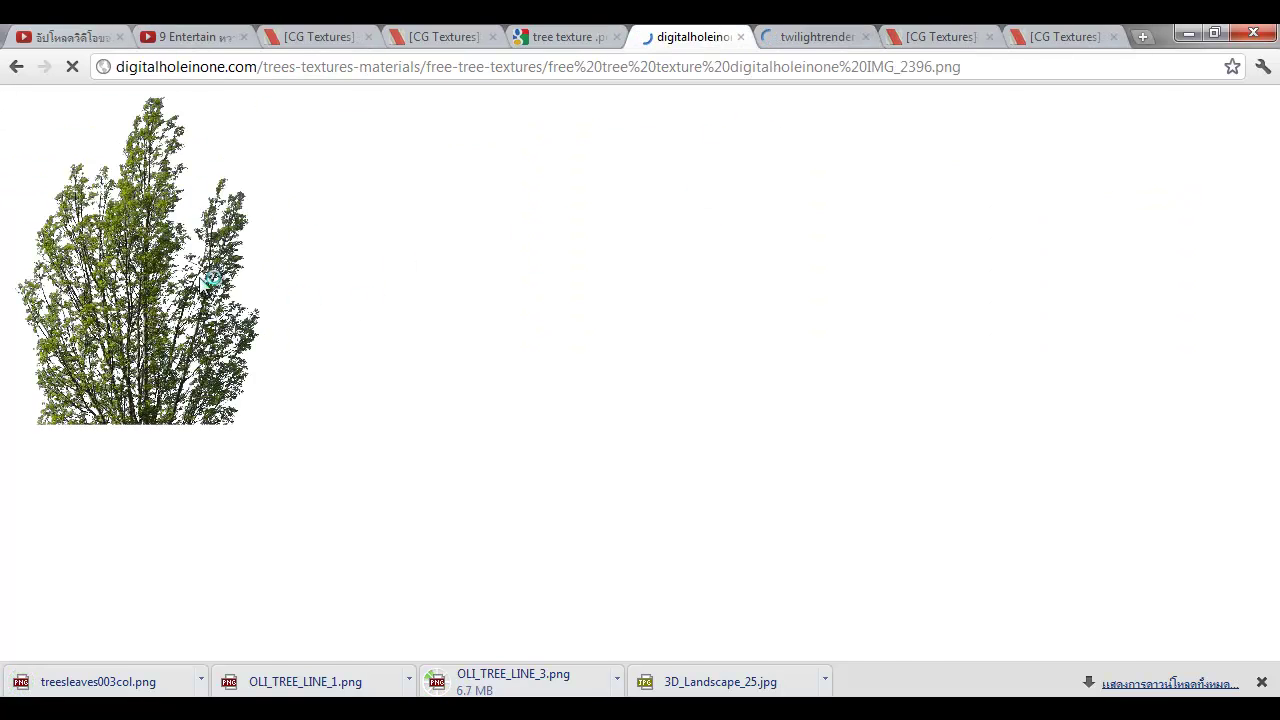
click(205, 280)
click(610, 355)
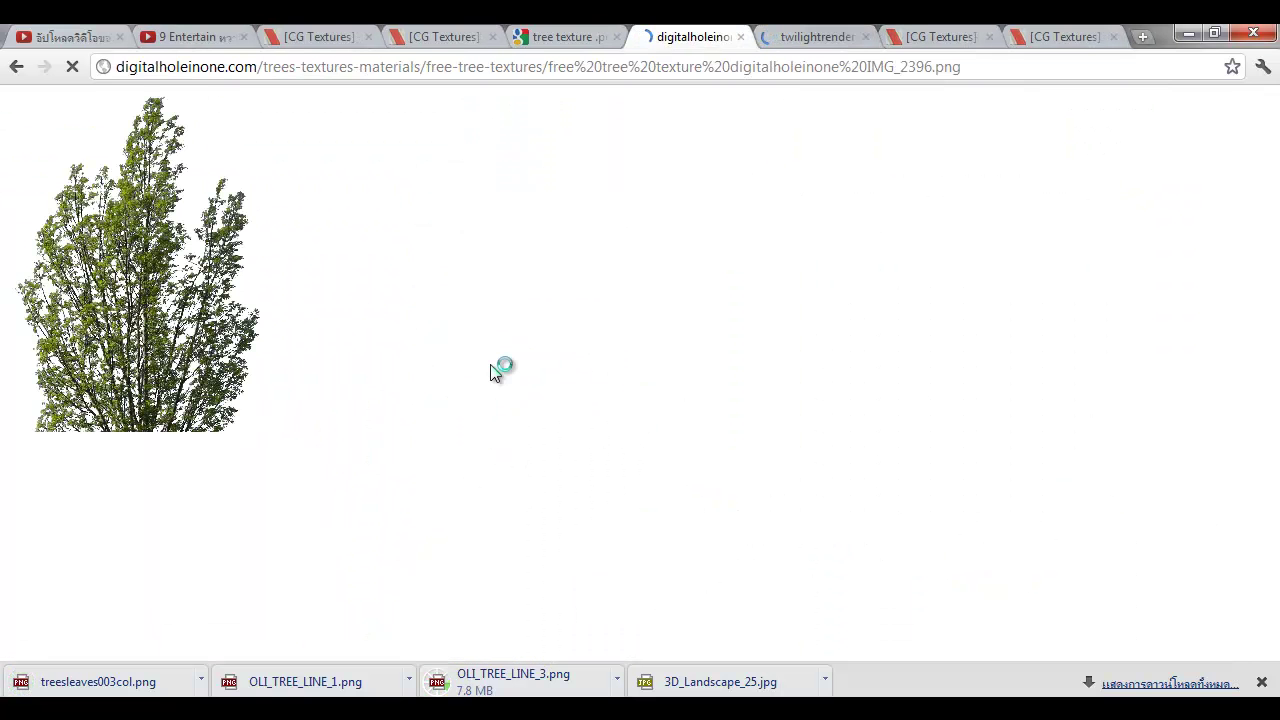
click(792, 40)
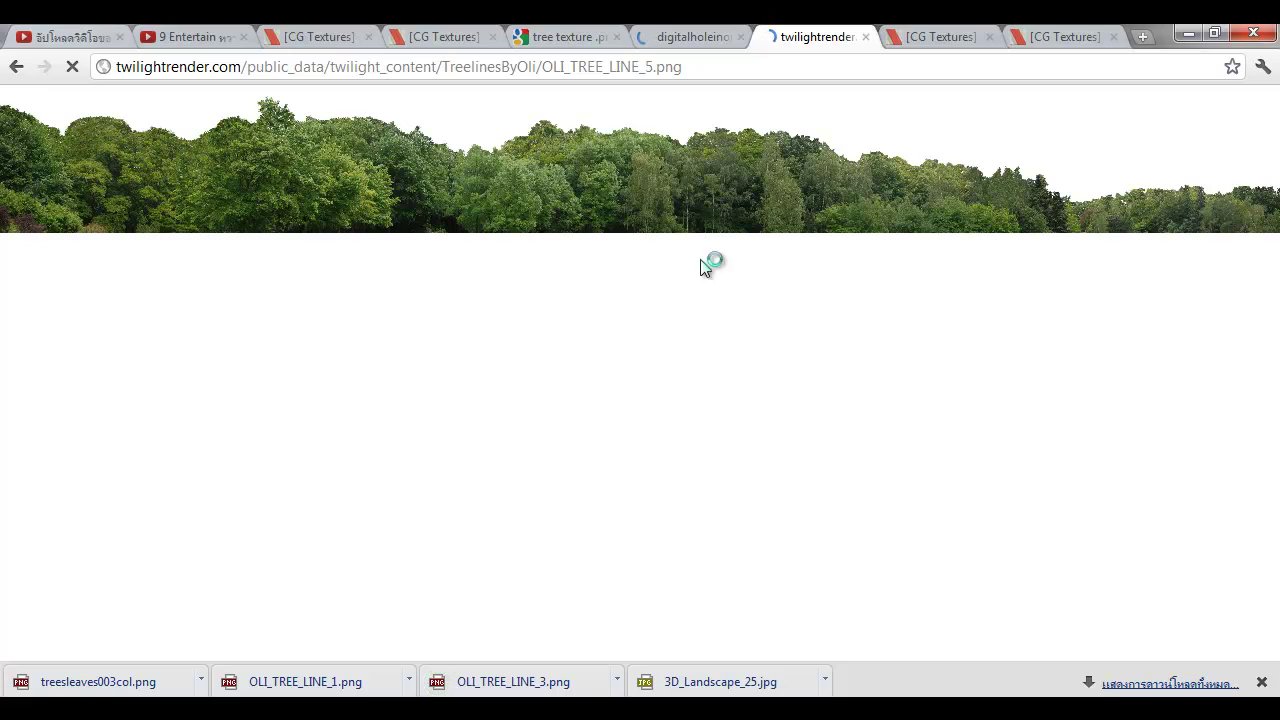
Switch to After Effects and try to import OLI_TREE_LINE_1.png, OLI_TREE_LINE_3.png and treesleaves003col.png from the Desktop folder into the project
click(483, 705)
click(524, 705)
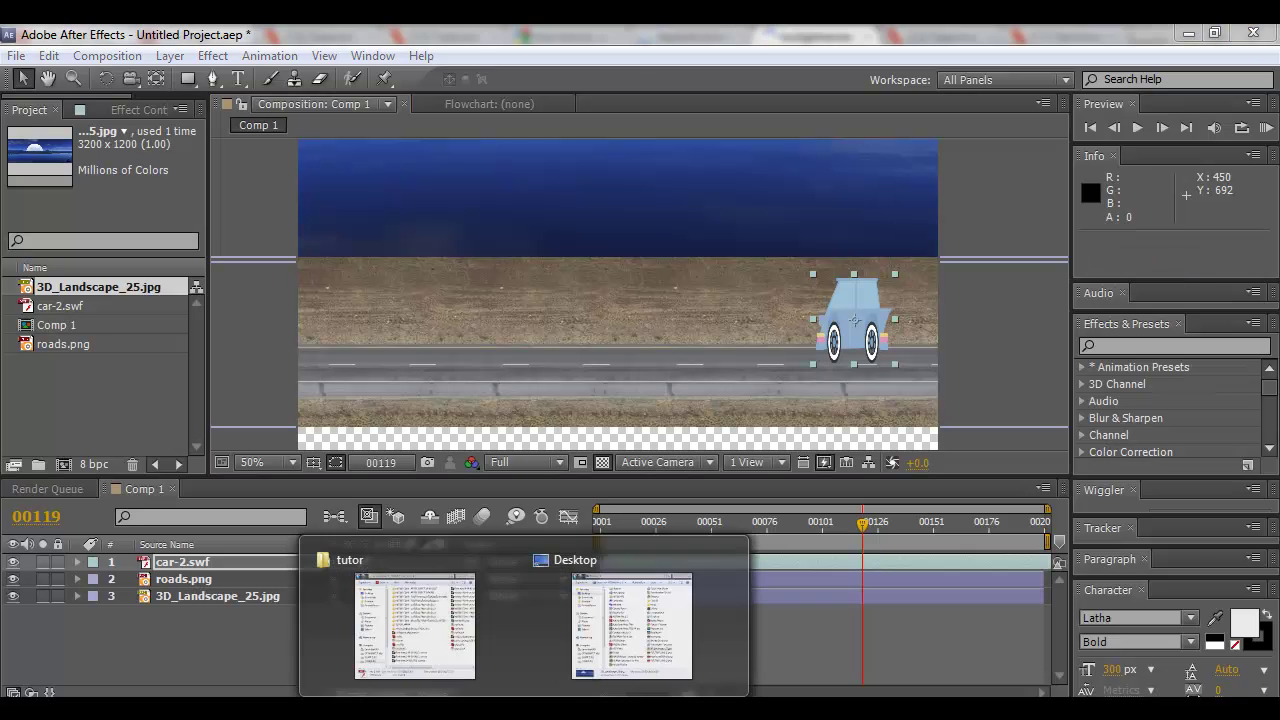
click(697, 636)
drag(1109, 531, 112, 414)
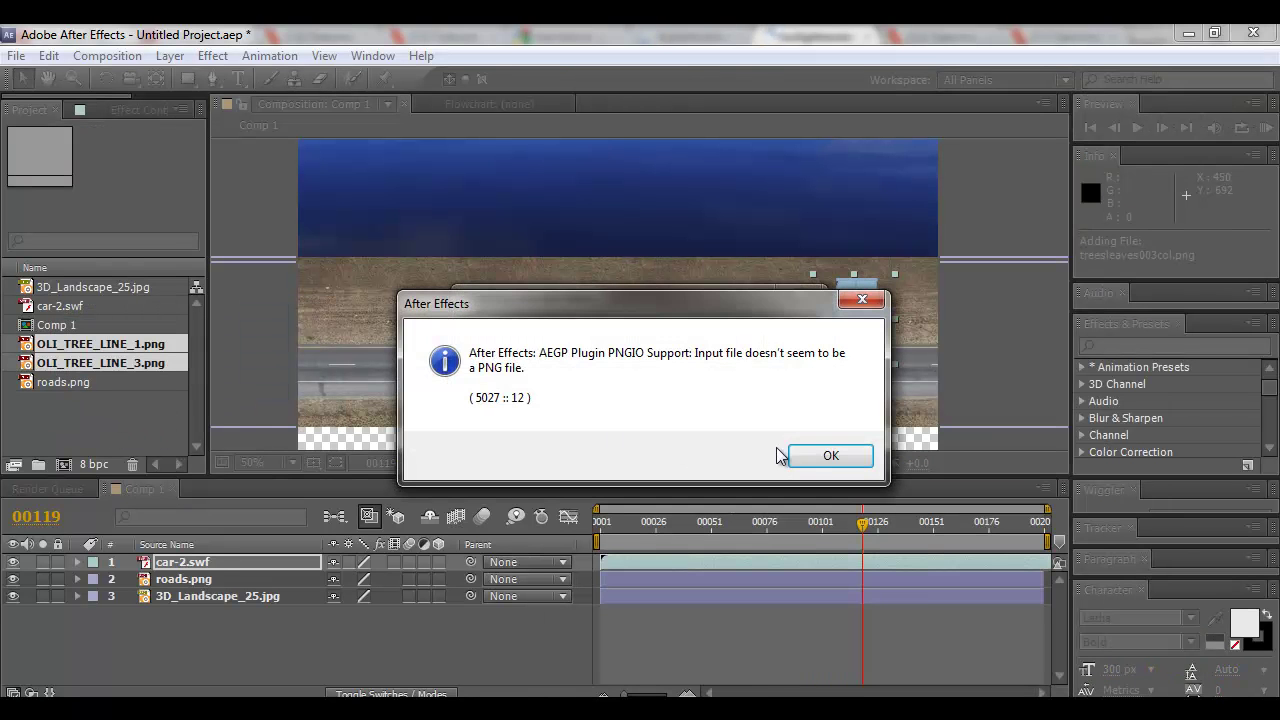
click(810, 456)
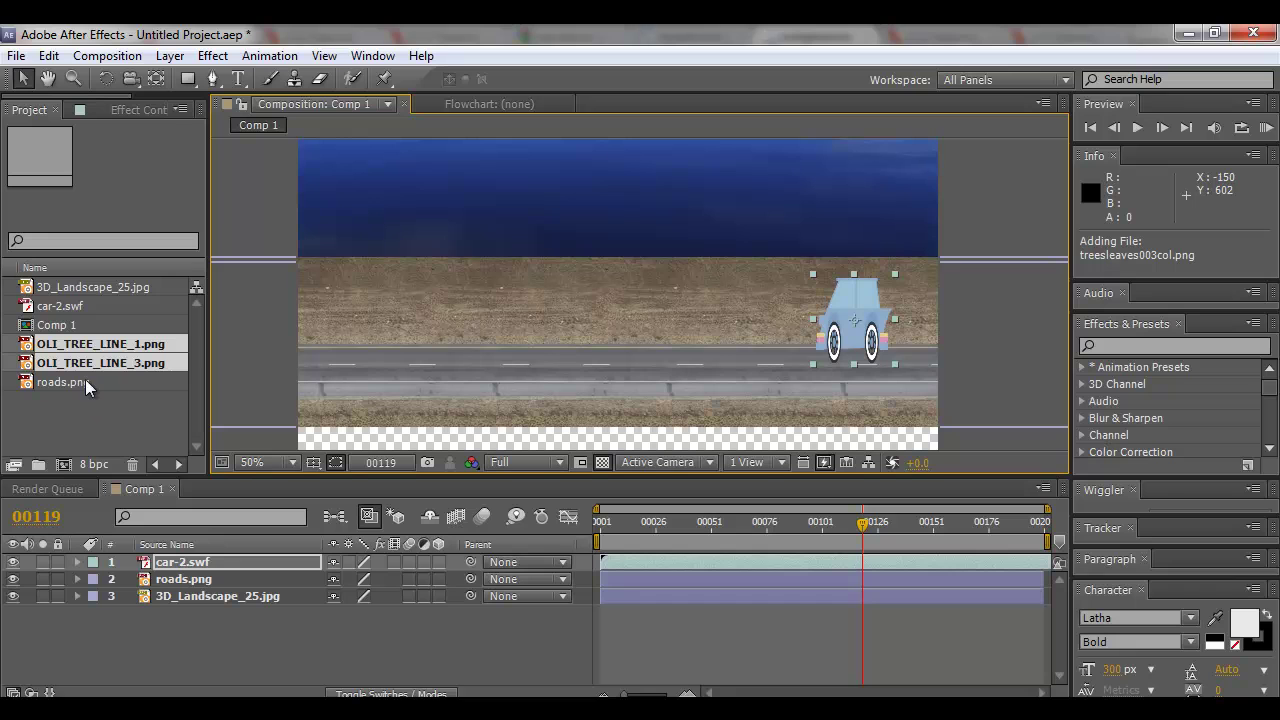
Add OLI_TREE_LINE_1.png, OLI_TREE_LINE_3.png and roads.png to Comp 1 as layers below the landscape
click(62, 406)
click(61, 384)
click(68, 420)
drag(89, 440, 92, 615)
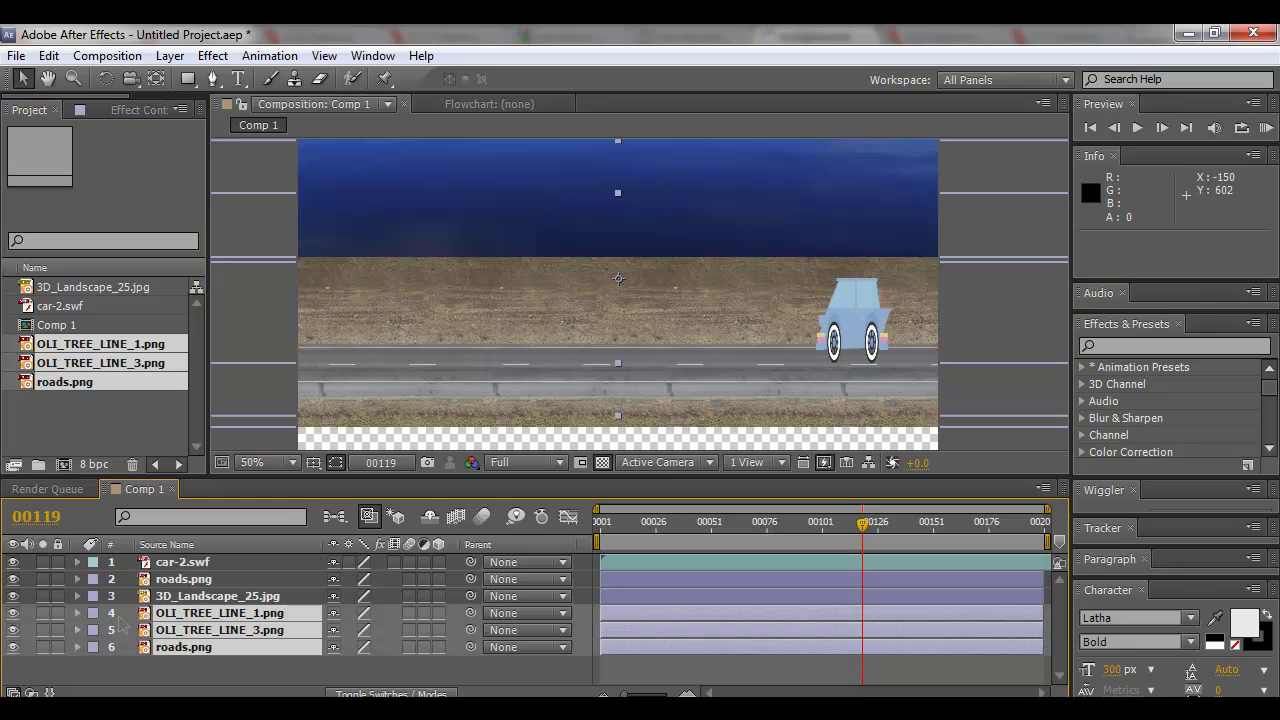
key(comma)
key(comma)
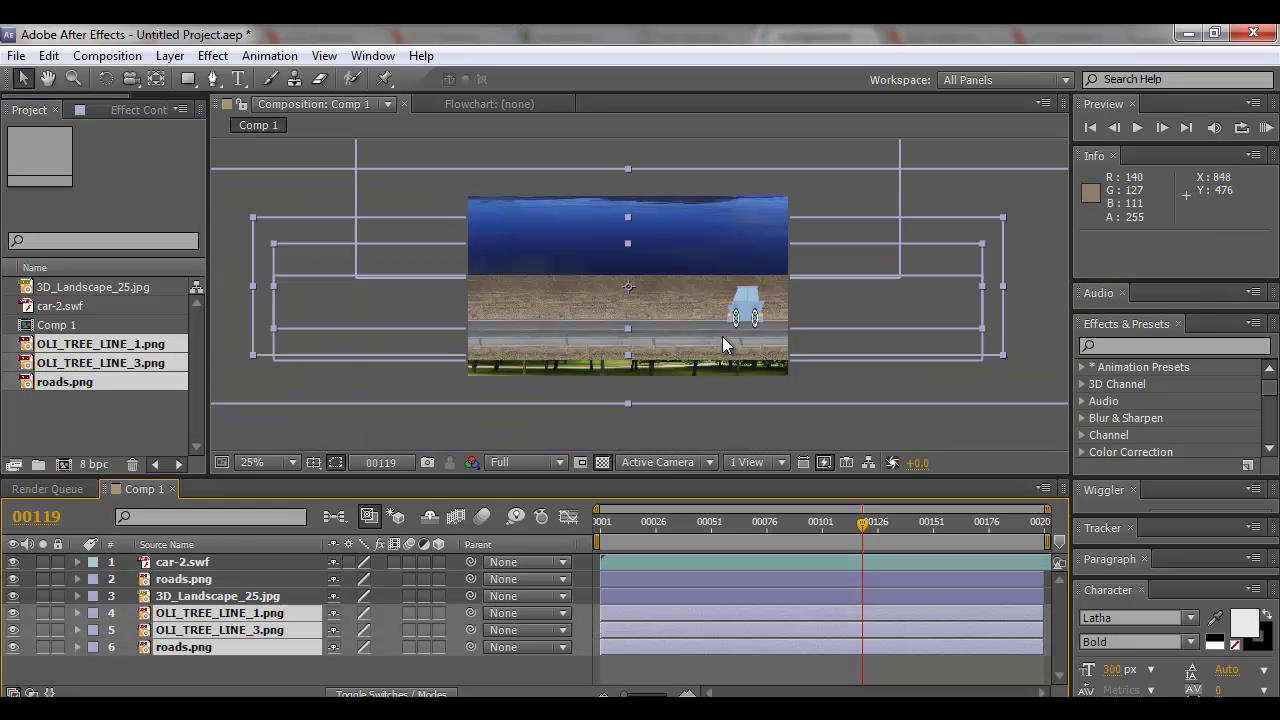
key(y)
click(709, 440)
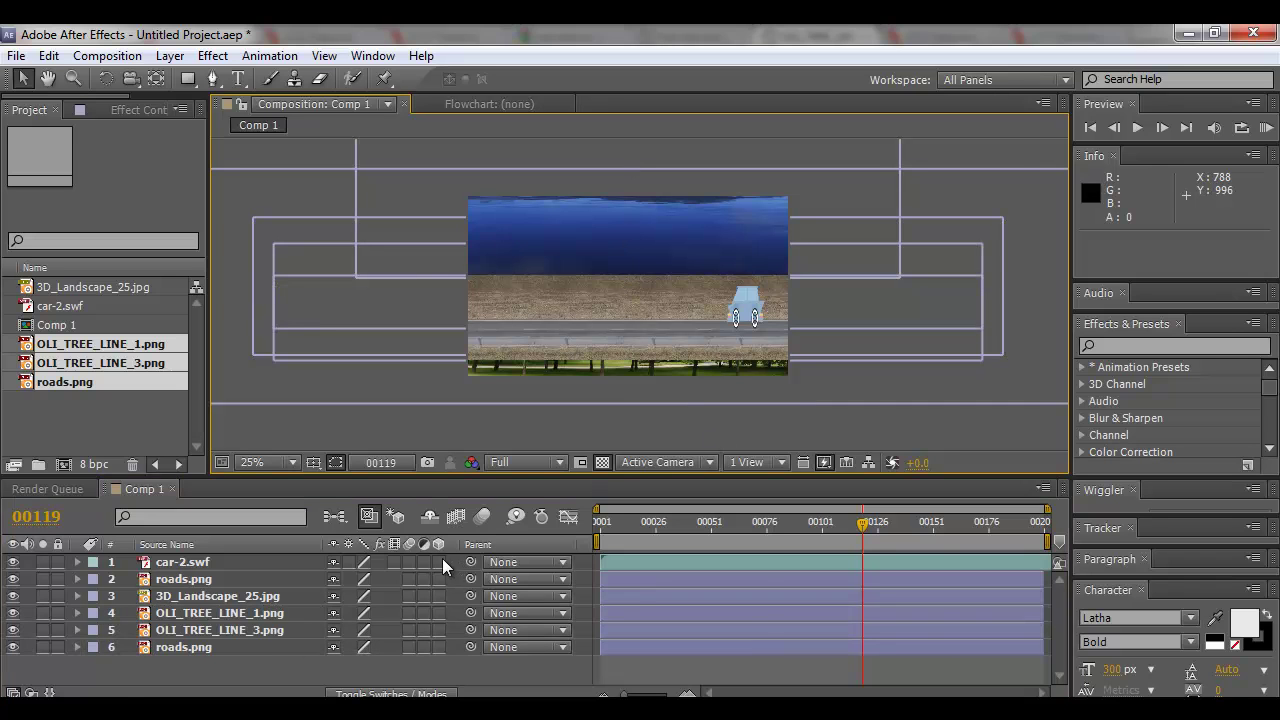
Turn all six layers of Comp 1 into 3D layers
click(31, 692)
click(31, 692)
key(F4)
key(F4)
key(F4)
key(F4)
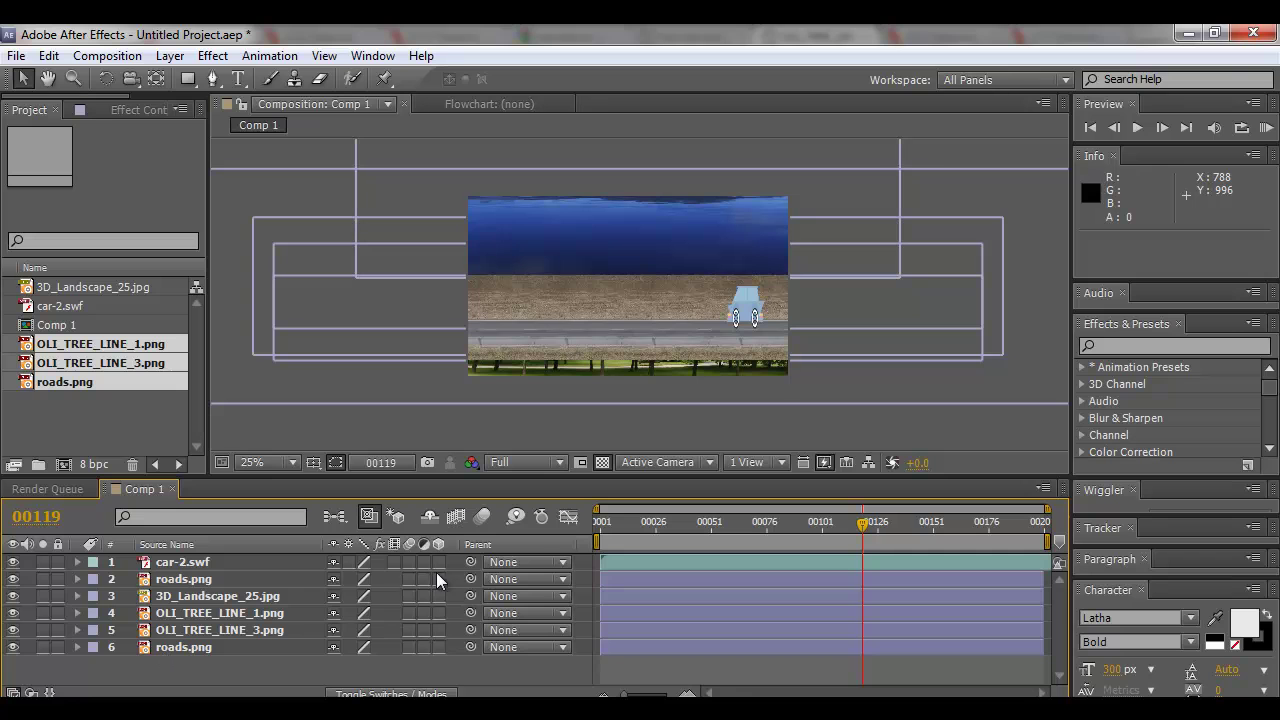
drag(440, 562, 435, 680)
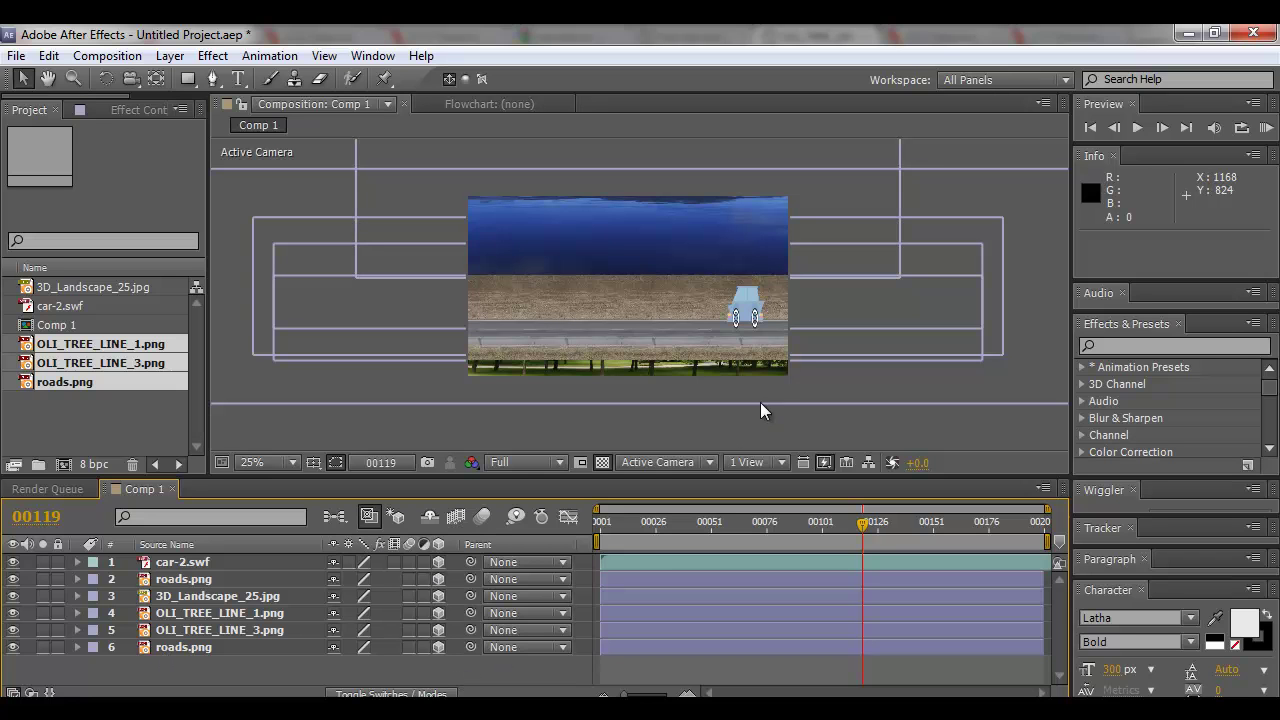
Switch the composition to Custom View 1 and examine the 3D layer stack from different angles with the camera tool
click(690, 461)
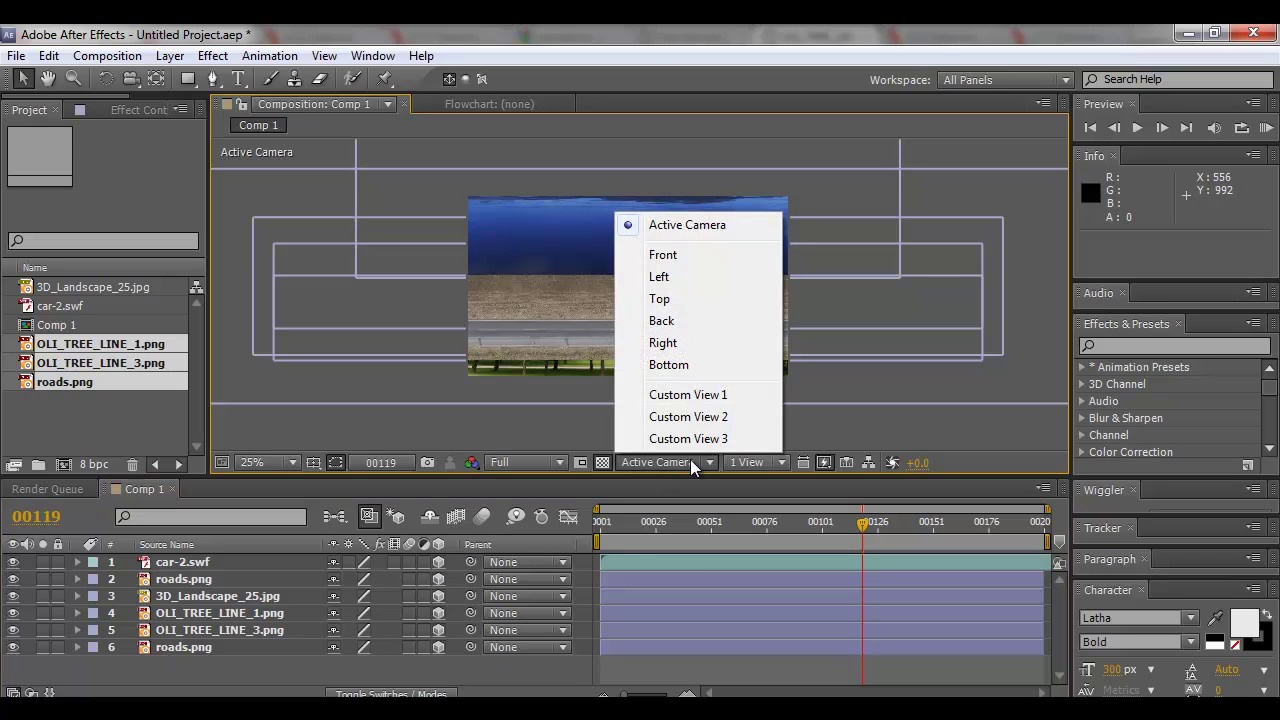
click(748, 394)
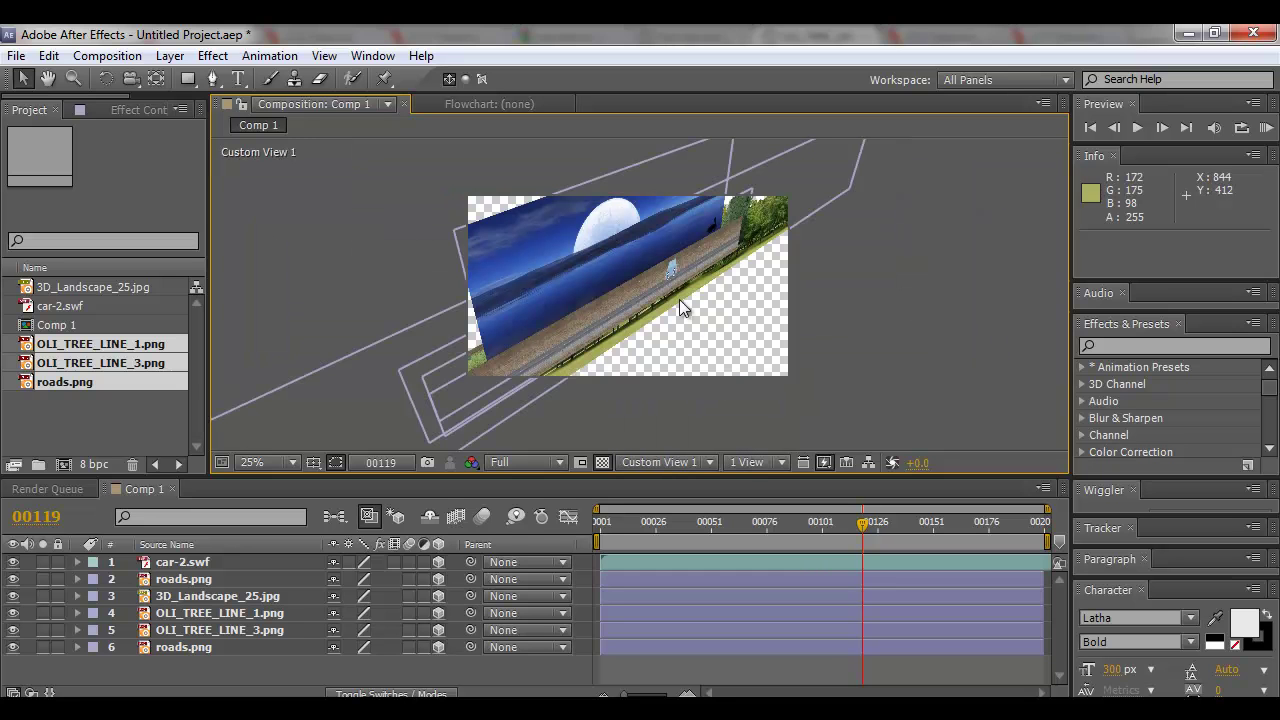
key(c)
mouse_move(658, 303)
mouse_down()
mouse_move(789, 309)
mouse_move(737, 260)
mouse_move(624, 299)
mouse_move(714, 300)
mouse_move(613, 290)
mouse_move(675, 292)
mouse_move(640, 288)
mouse_up()
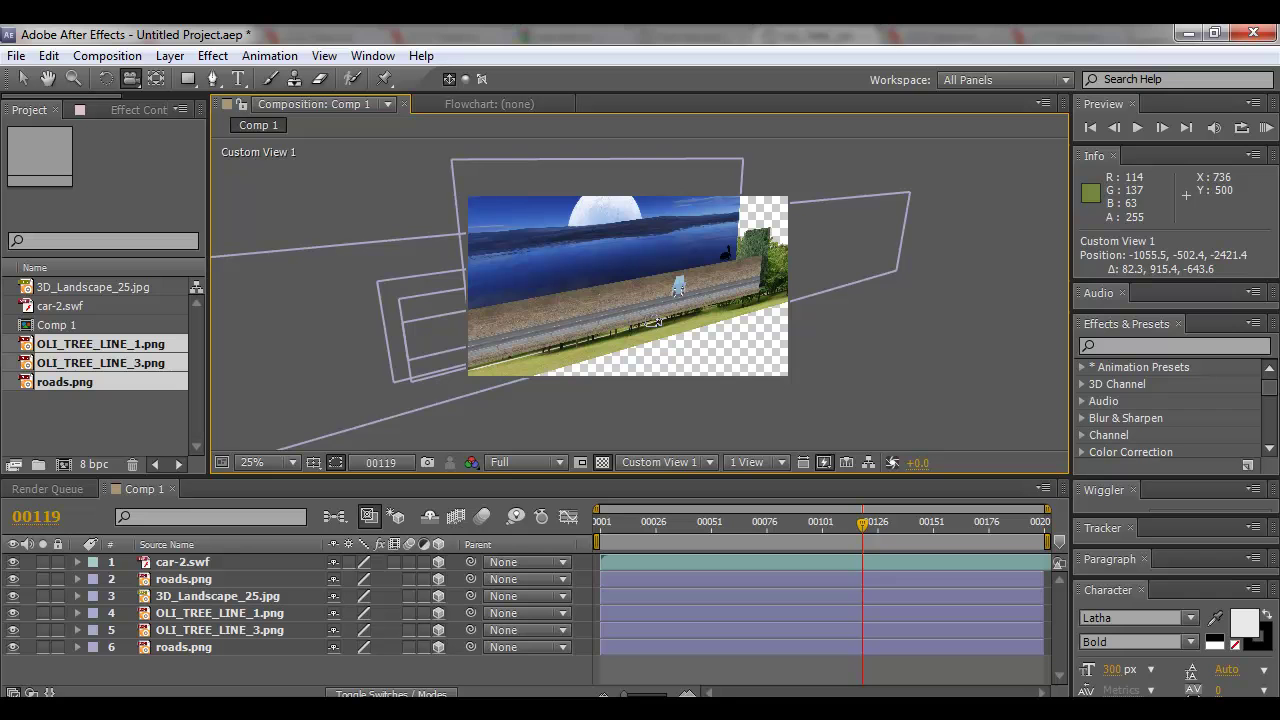
mouse_move(652, 318)
mouse_down()
mouse_move(646, 297)
mouse_move(609, 337)
mouse_move(580, 431)
mouse_move(714, 320)
mouse_move(629, 347)
mouse_move(497, 305)
mouse_move(758, 381)
mouse_move(629, 377)
mouse_move(653, 337)
mouse_up()
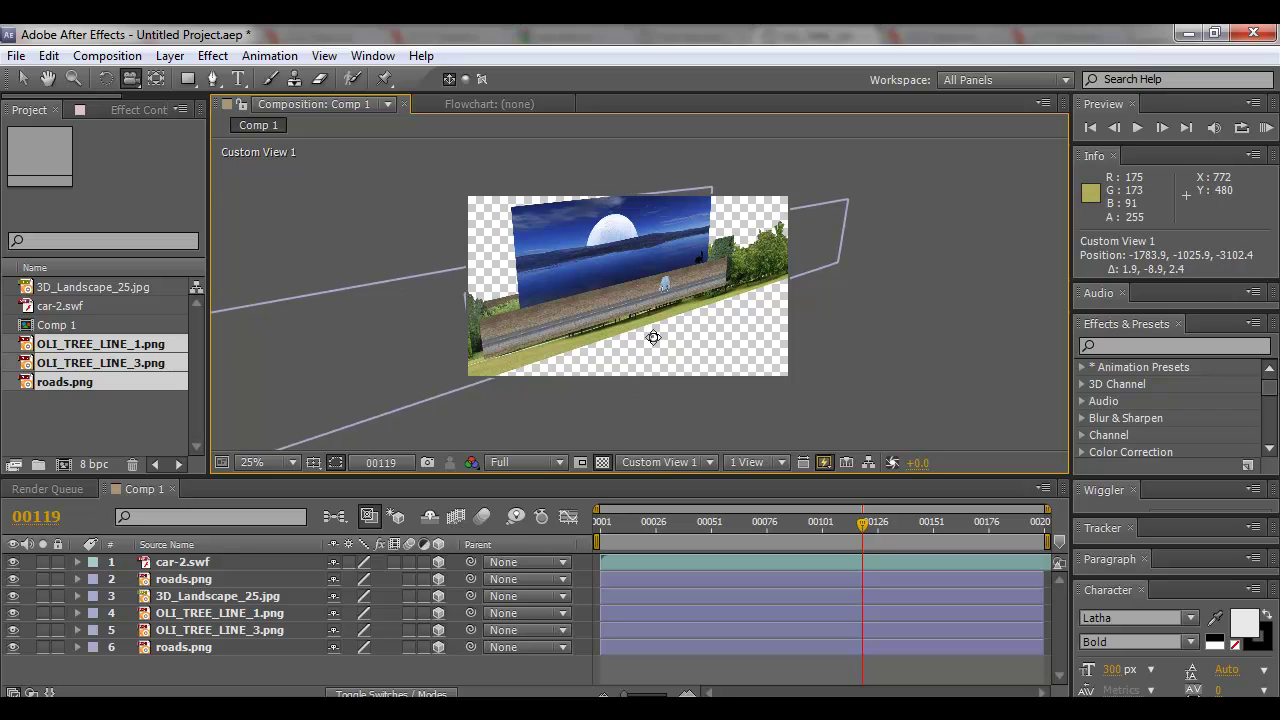
drag(605, 260, 690, 288)
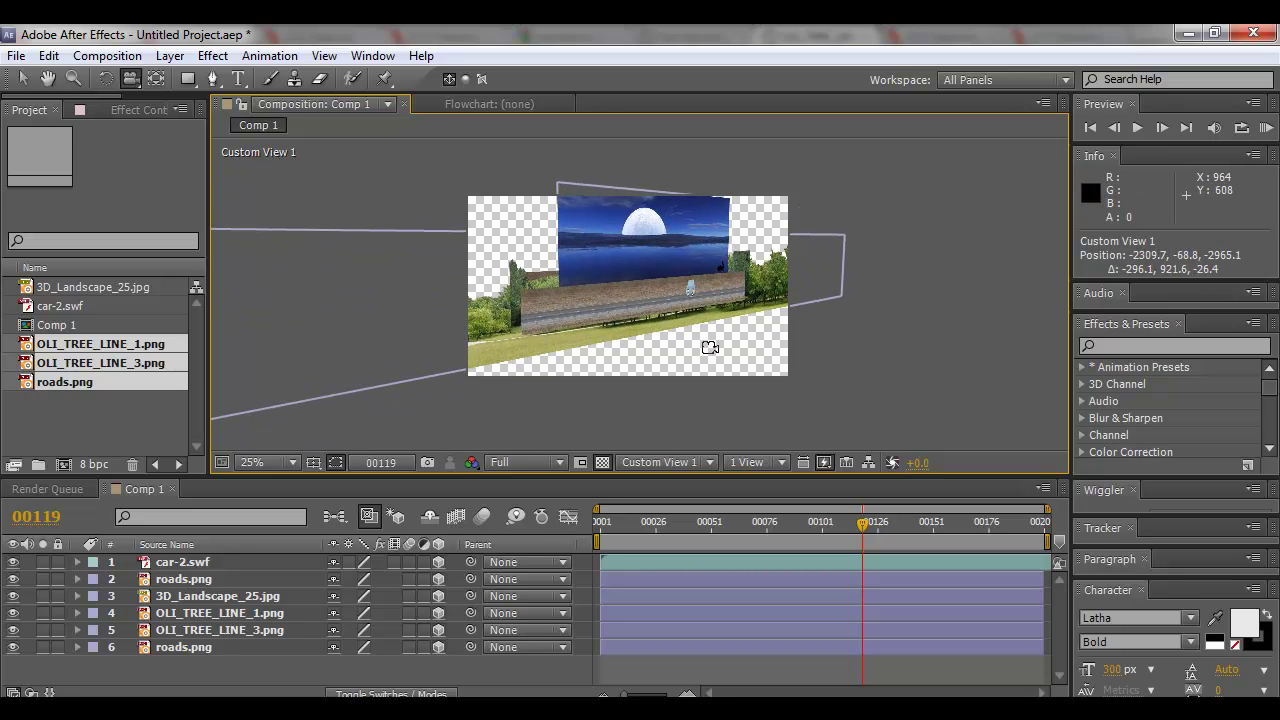
Switch to the web browser, save OLI_TREE_LINE_5.png to the Desktop and close its page
drag(710, 347, 707, 346)
key(v)
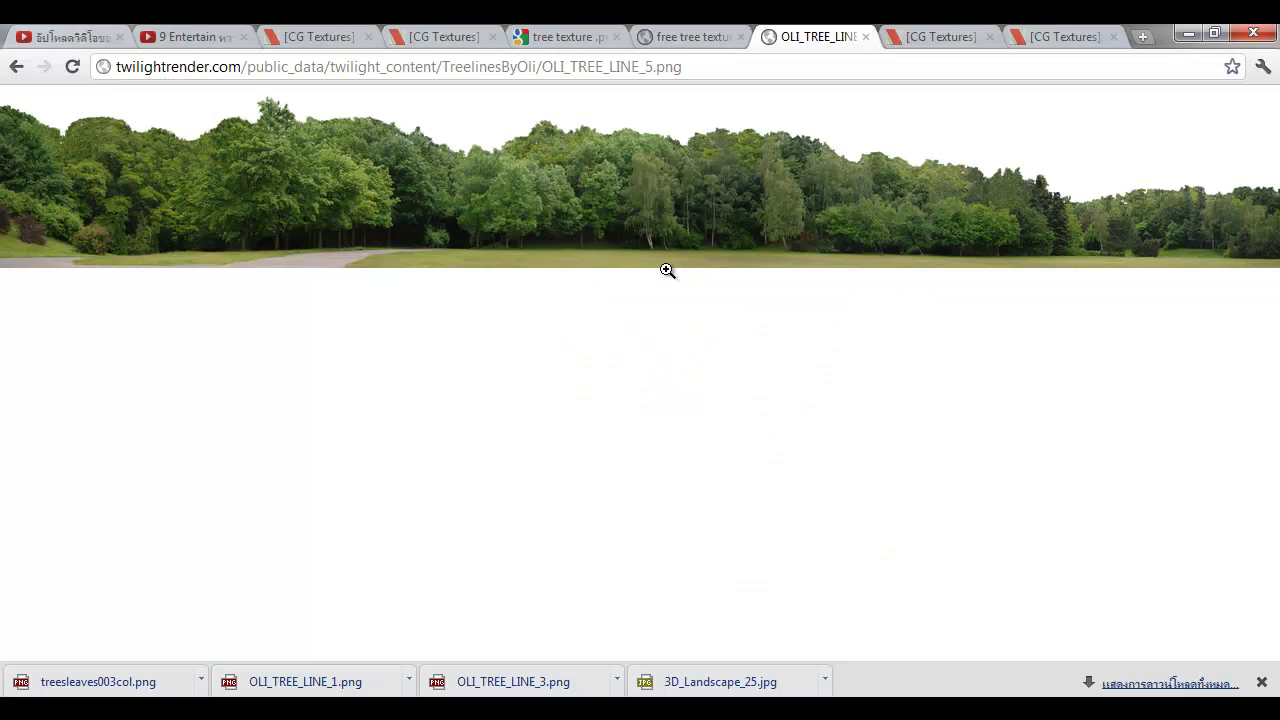
right_click(626, 220)
click(660, 241)
key(Return)
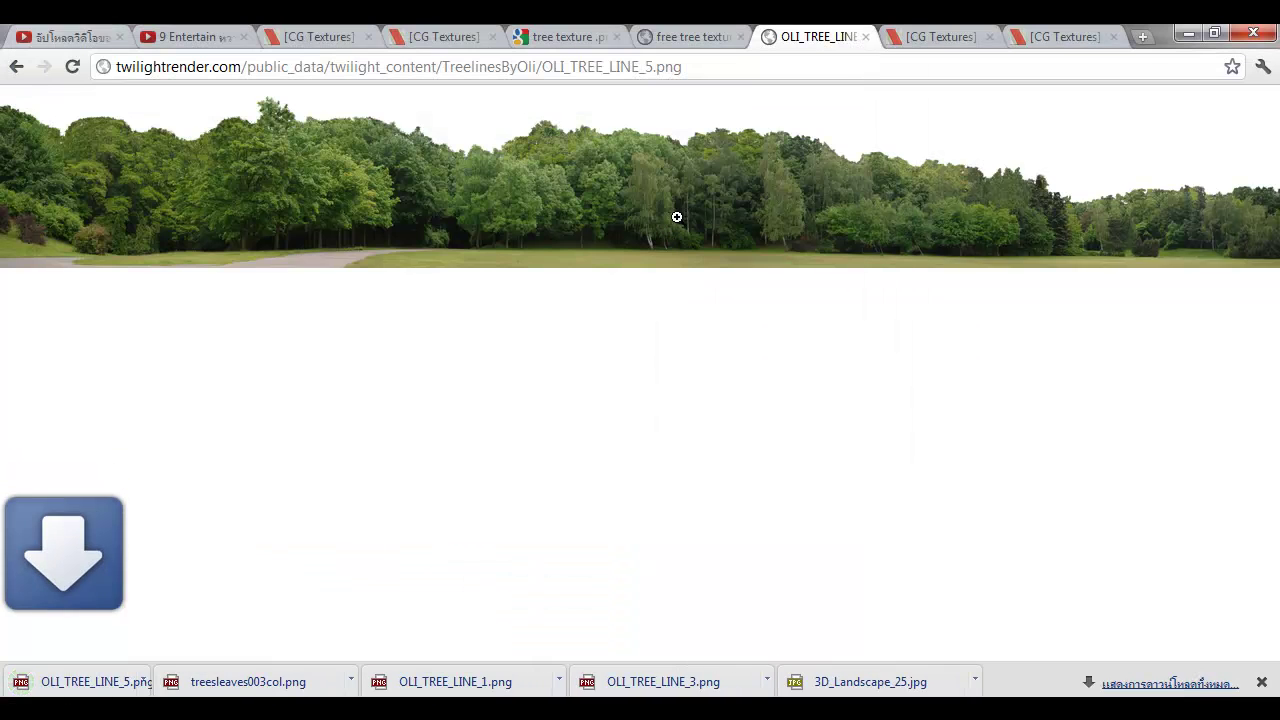
middle_click(814, 40)
Save the free tree texture image from its web page to the Desktop and return to After Effects
click(698, 32)
right_click(194, 262)
click(240, 280)
key(Return)
click(1186, 31)
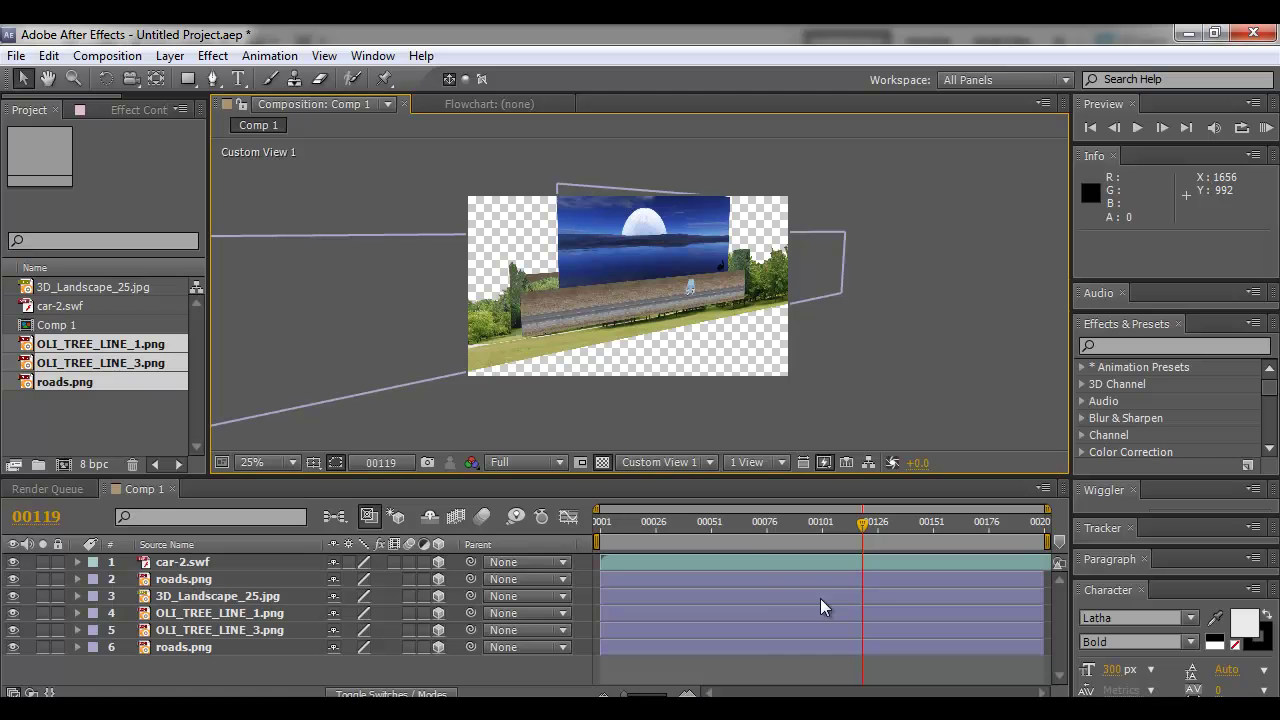
Import OLI_TREE_LINE_5.png and the free tree texture image from the Desktop folder and add both as the lowest layers of Comp 1
click(634, 614)
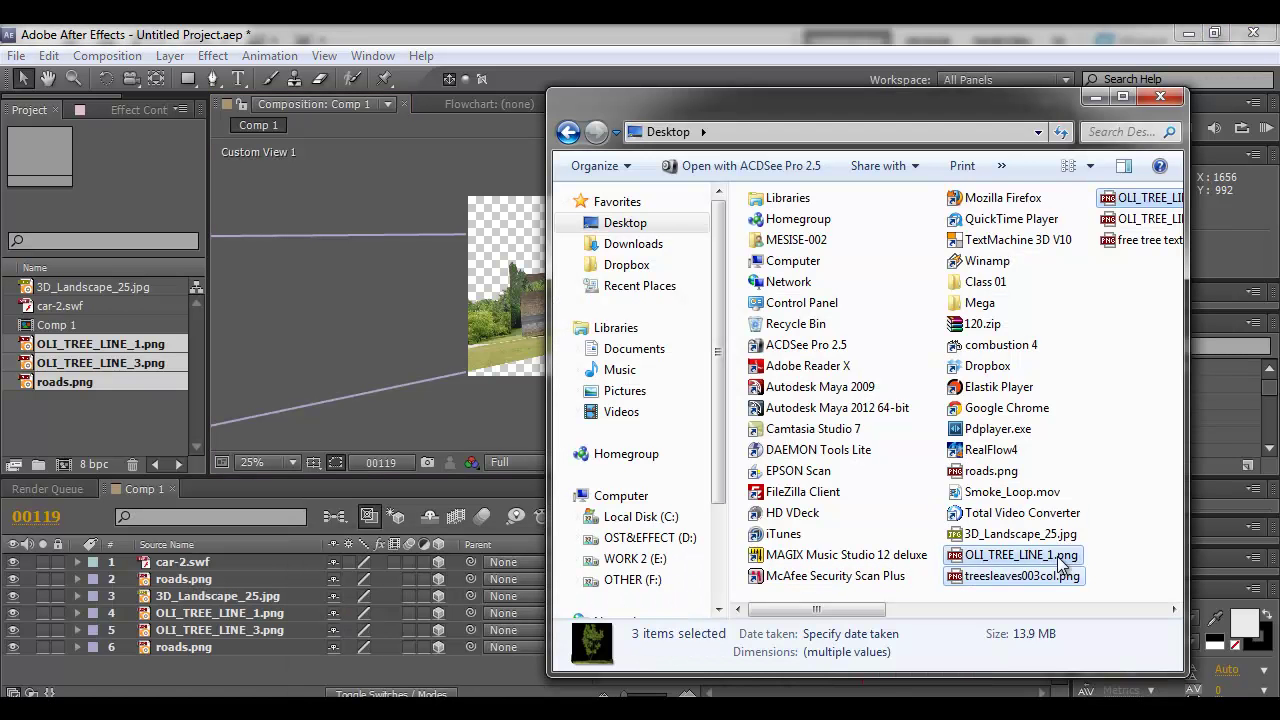
drag(1150, 279, 122, 437)
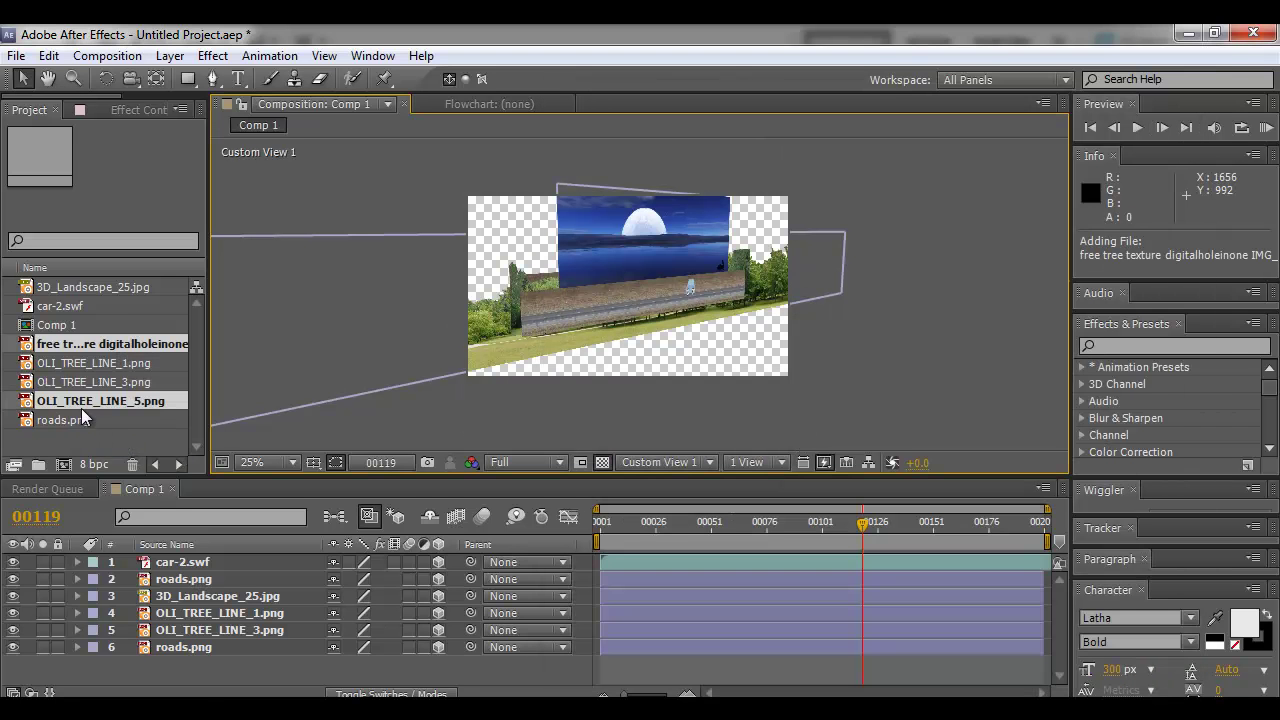
drag(81, 408, 188, 672)
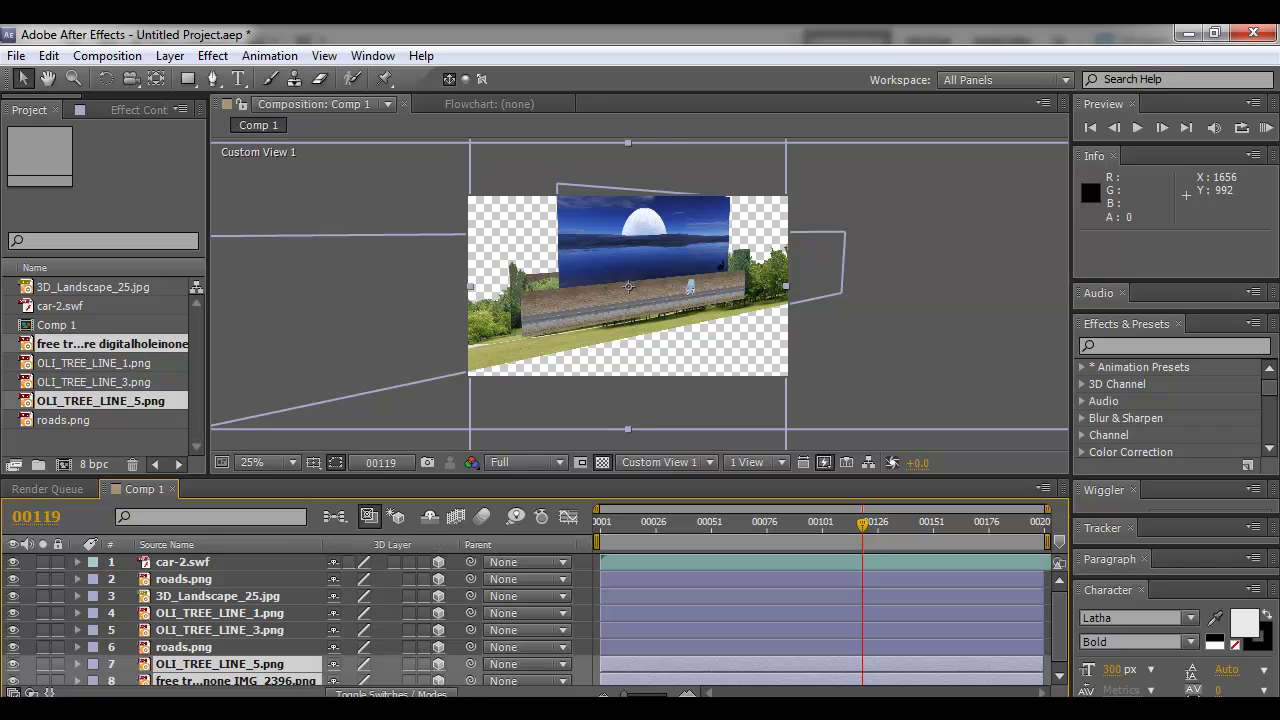
Turn the OLI_TREE_LINE_5.png and free tree texture layers into 3D layers and enlarge the composition view to 50%
key(c)
drag(703, 357, 716, 314)
key(period)
drag(820, 477, 846, 511)
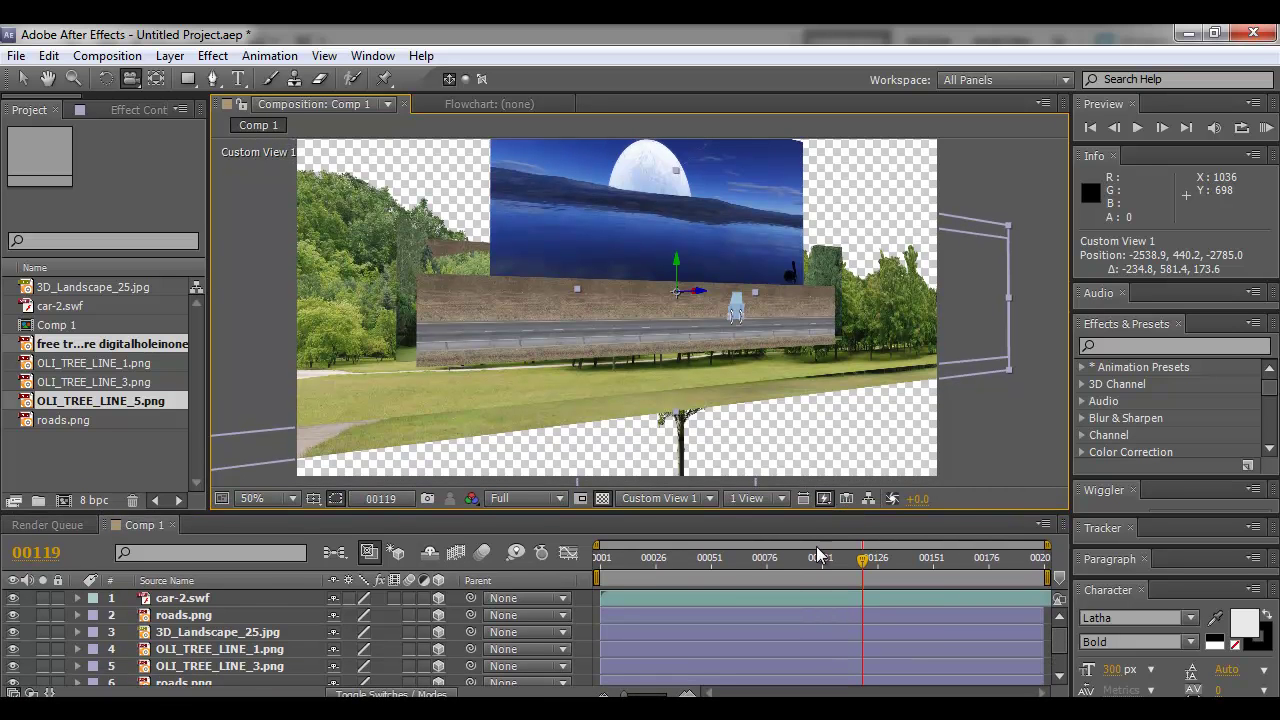
Move the car-2.swf layer forward along the Z axis to about Z -198, in front of the road
drag(733, 340, 843, 309)
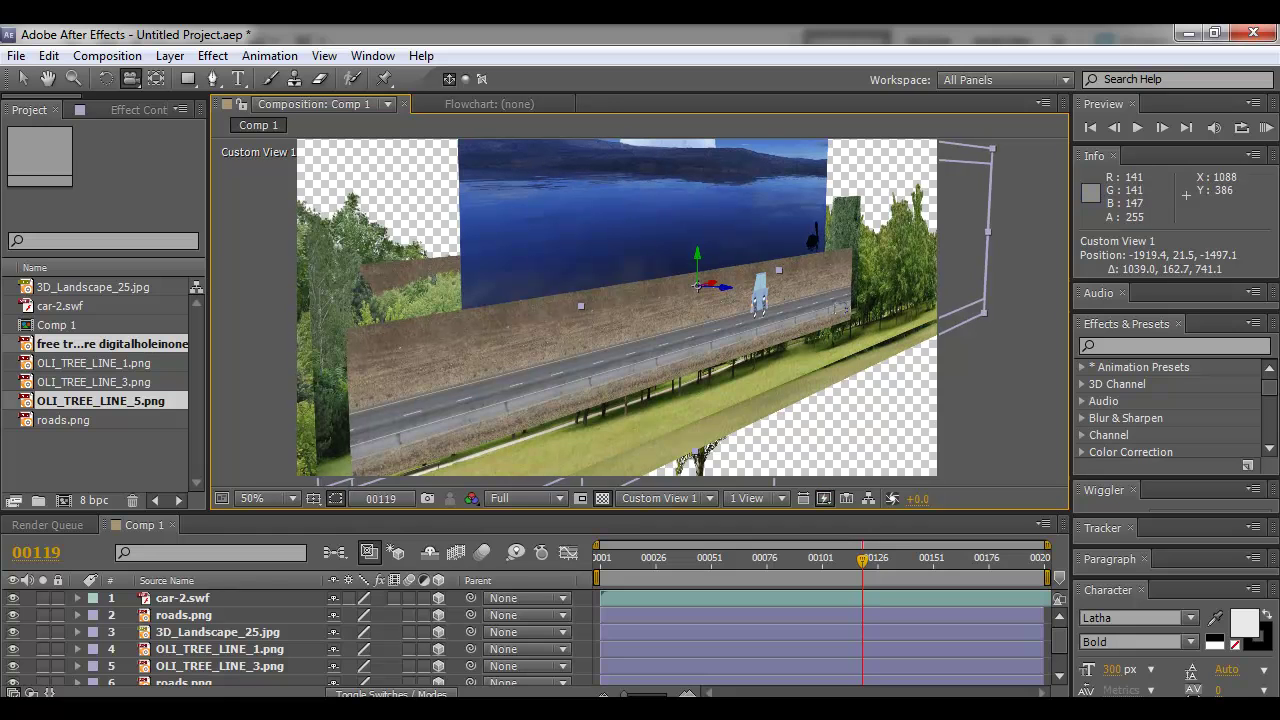
click(291, 615)
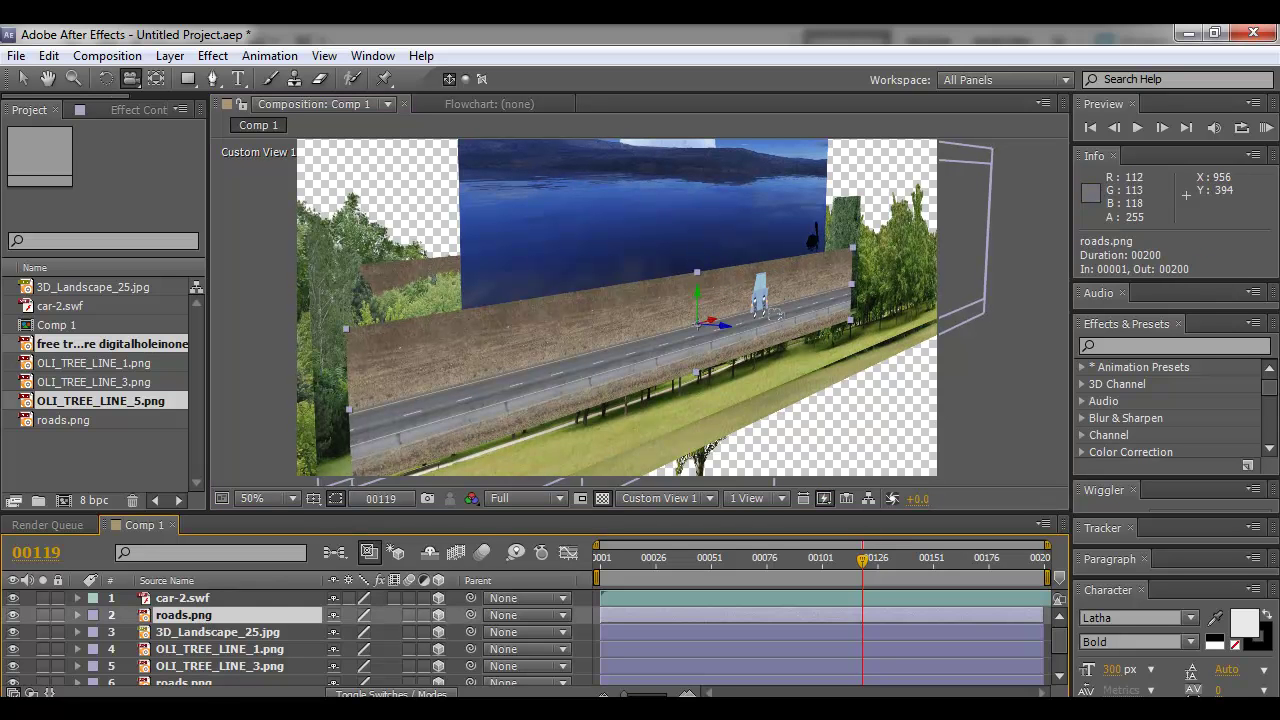
click(187, 600)
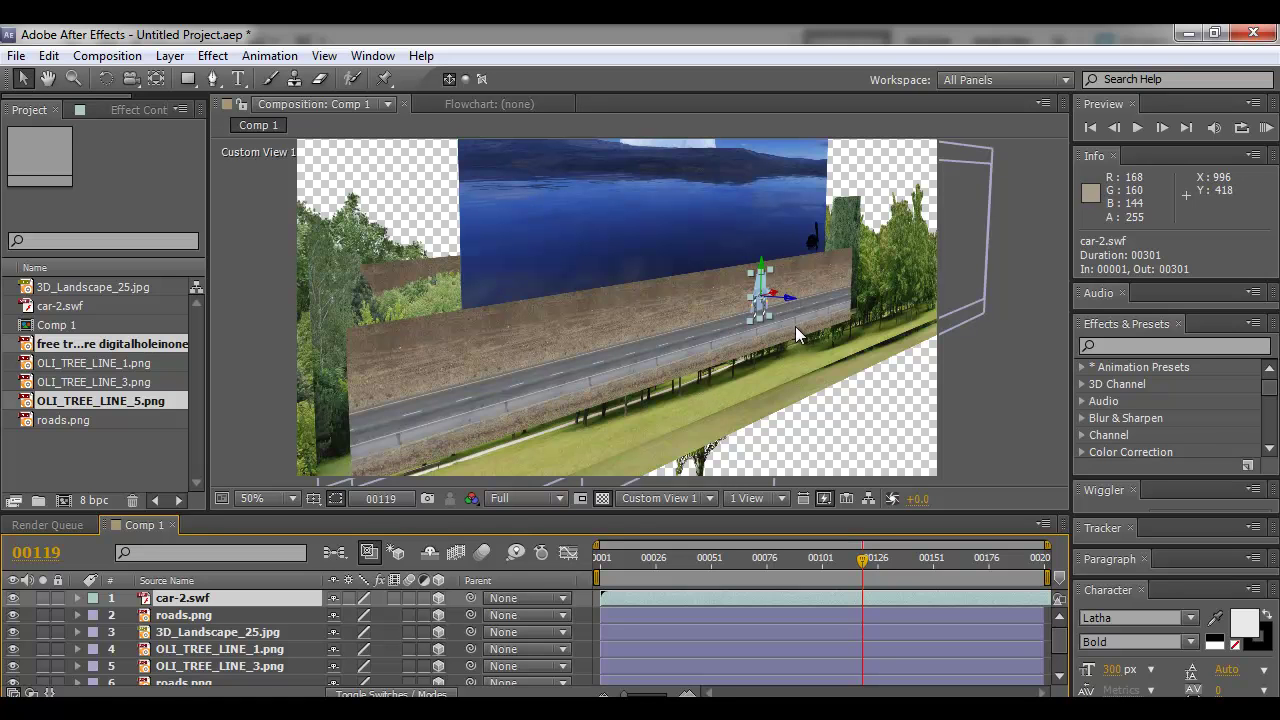
drag(795, 308, 885, 325)
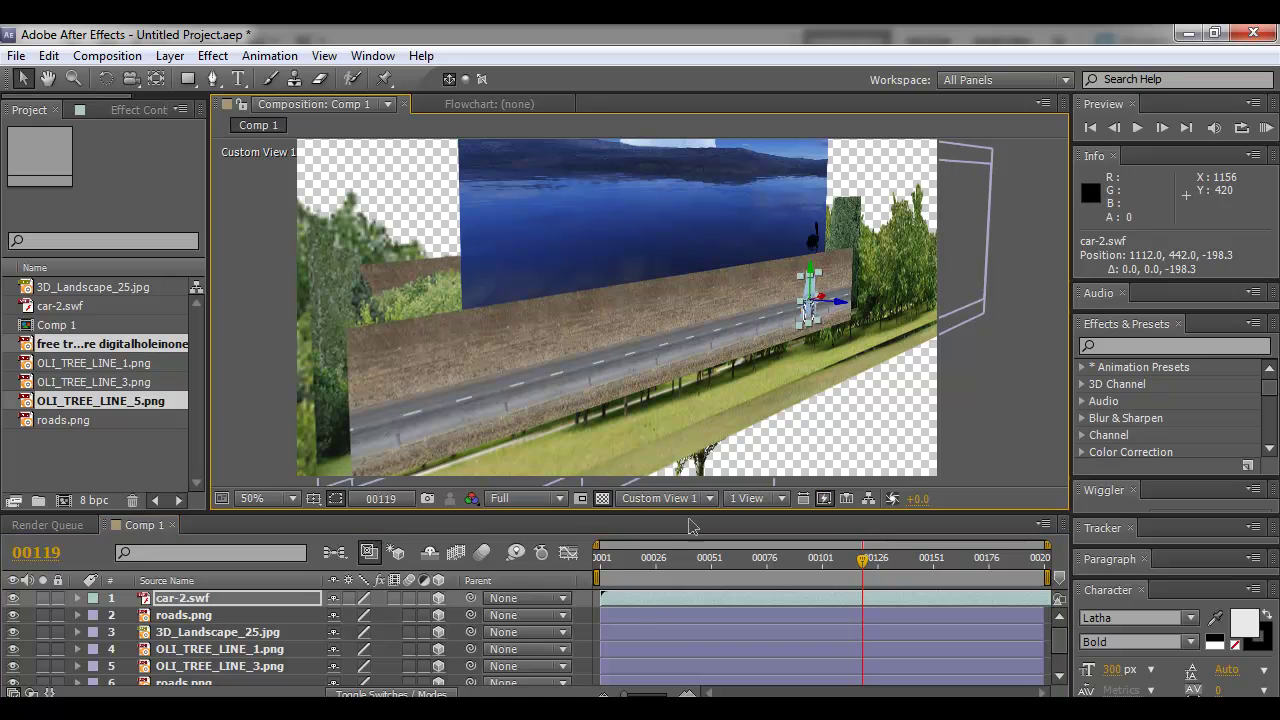
Lay the upper roads.png layer flat by setting its X orientation to 270°
click(643, 615)
mouse_move(726, 331)
mouse_down()
mouse_move(838, 366)
mouse_move(809, 348)
mouse_move(703, 340)
mouse_move(746, 342)
mouse_up()
key(w)
key(c)
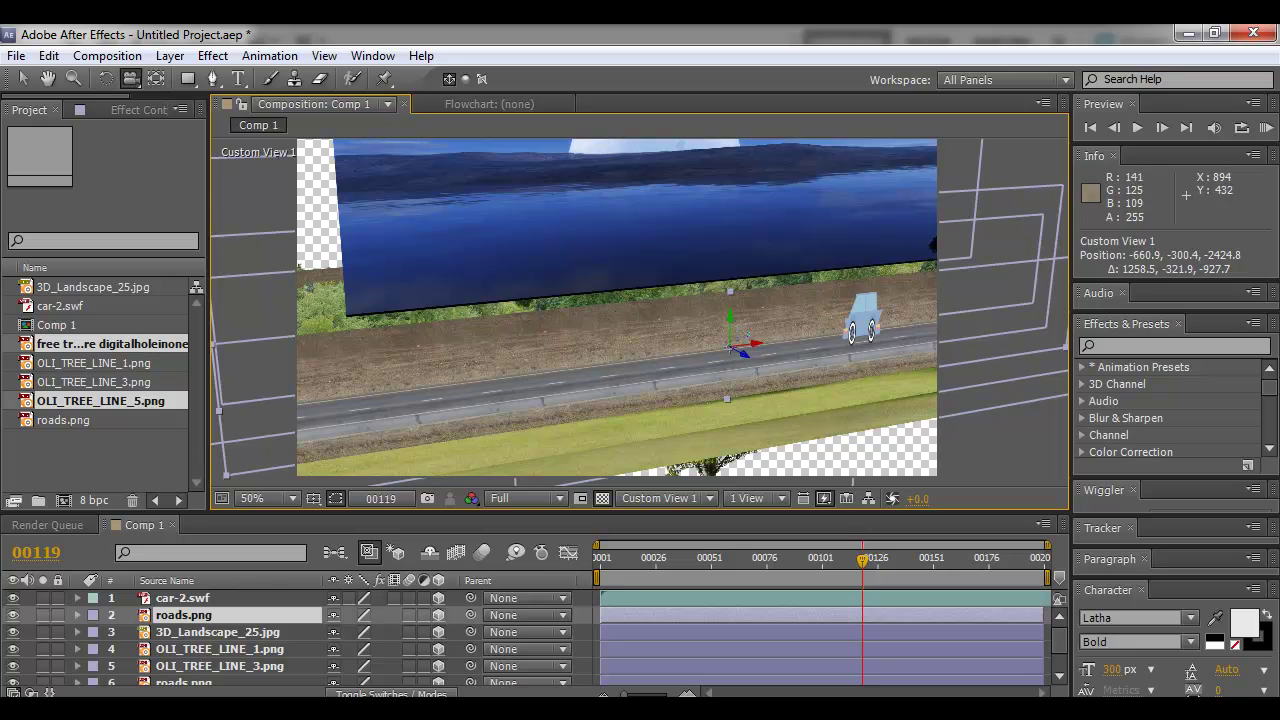
drag(746, 342, 764, 299)
key(w)
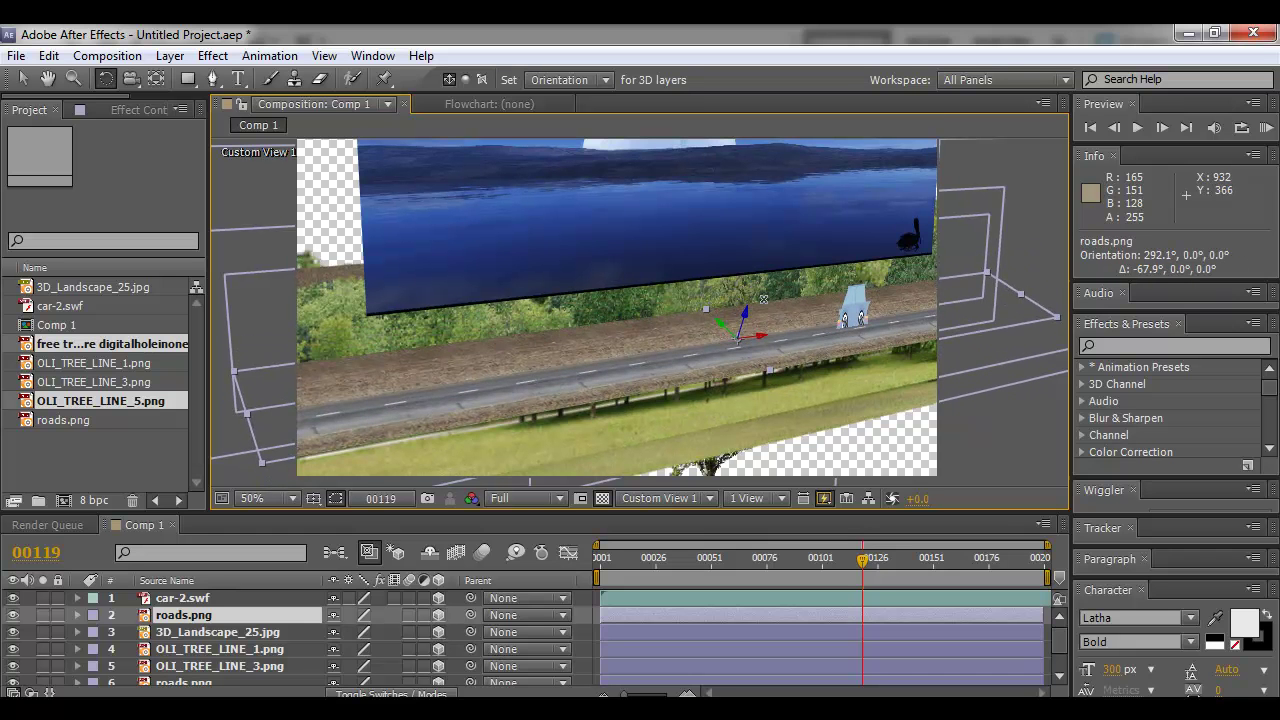
key(r)
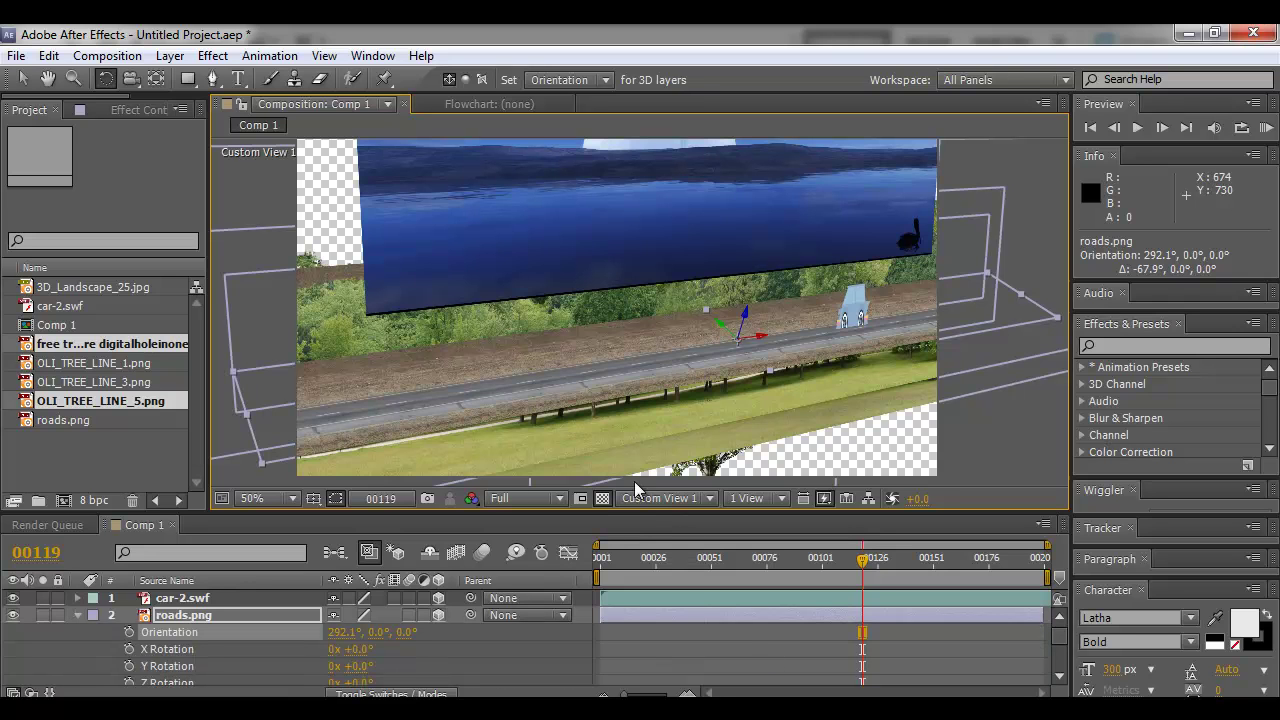
click(340, 633)
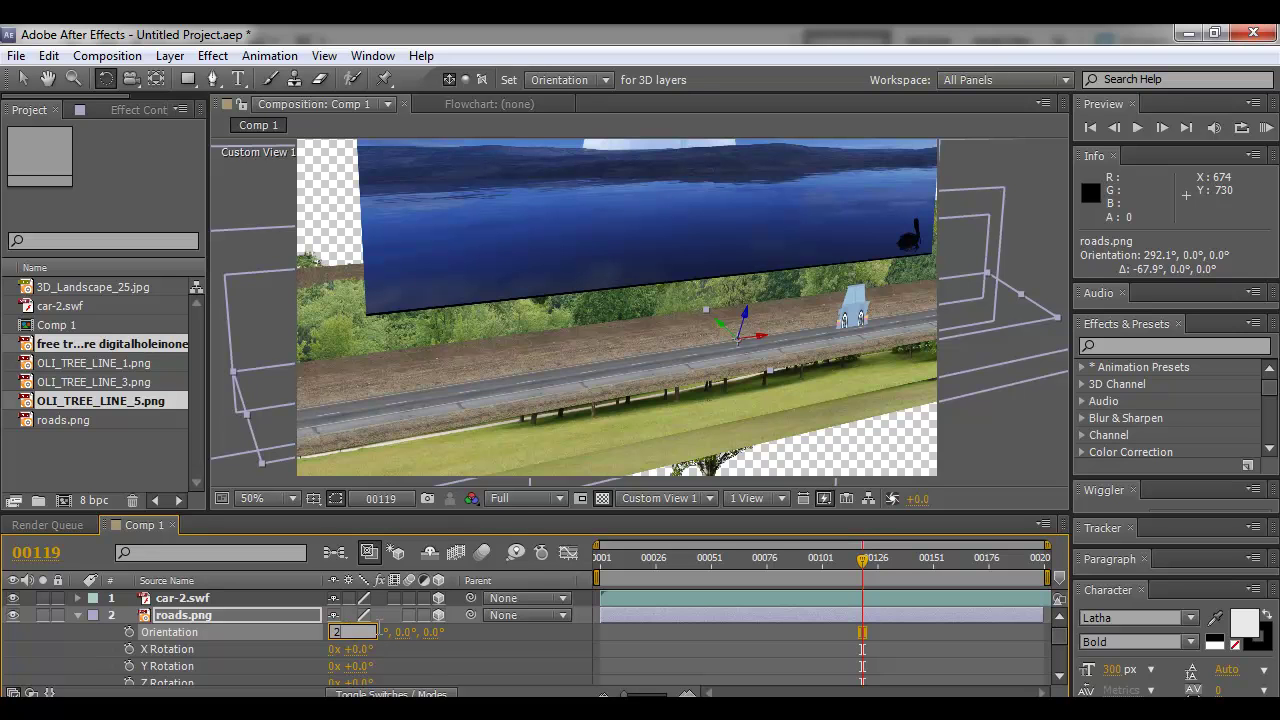
key(Return)
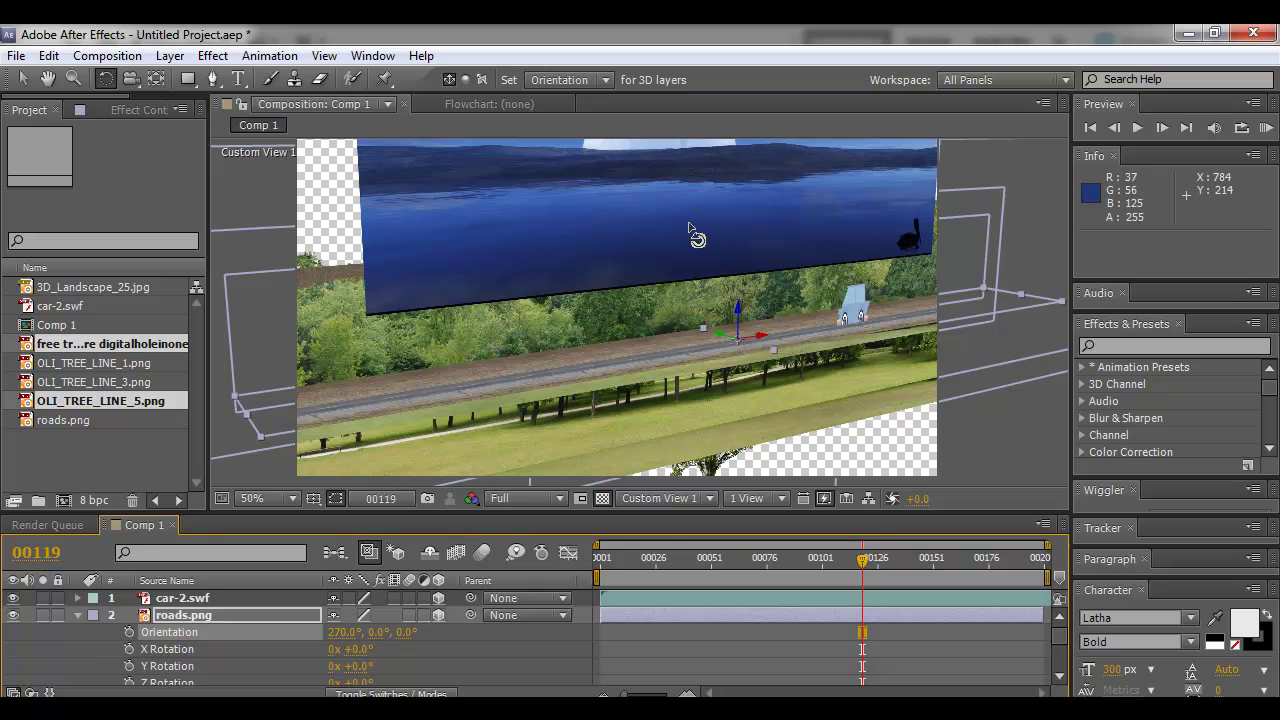
Shift the flat roads.png layer across its width under the car and enlarge it to about 193%
key(c)
drag(723, 388, 786, 394)
key(v)
drag(708, 316, 678, 309)
drag(851, 243, 940, 160)
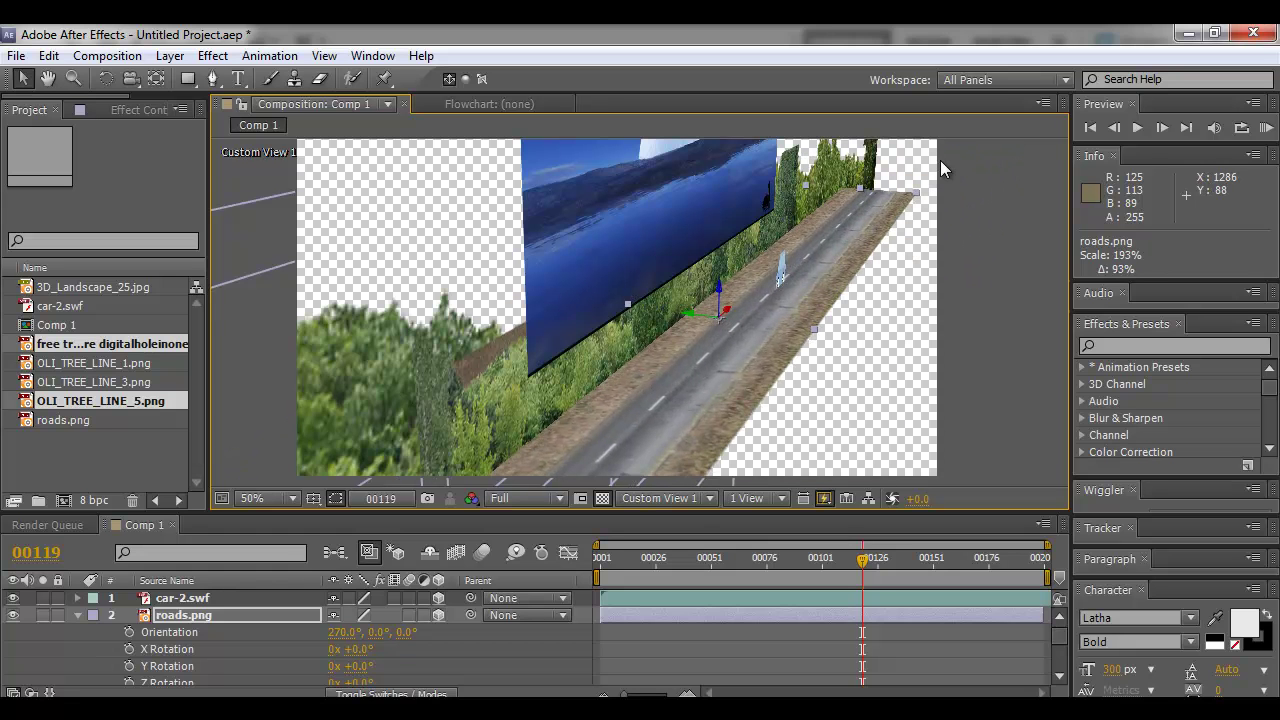
Lock the flat roads.png layer and collapse its properties
drag(684, 310, 717, 358)
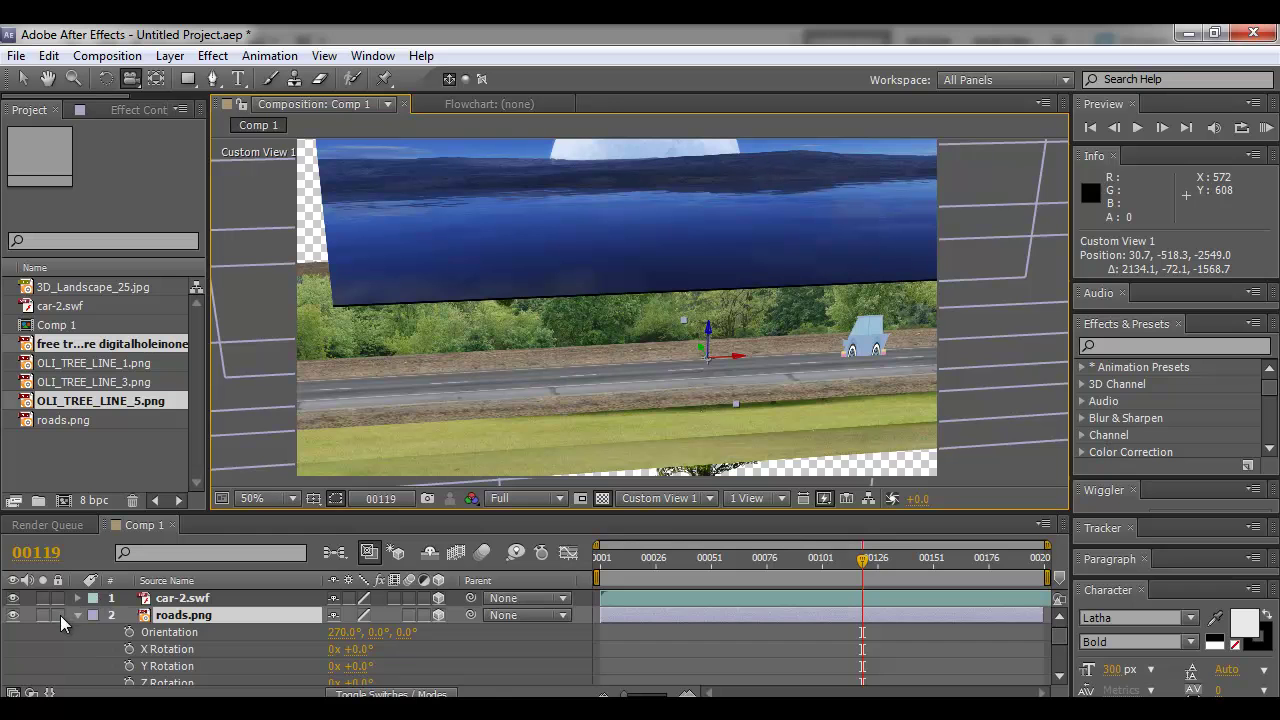
click(60, 615)
click(79, 615)
Push the 3D_Landscape_25.jpg layer back behind the trees to about Z 962 and lower it to about Y 167
drag(710, 427, 723, 358)
key(v)
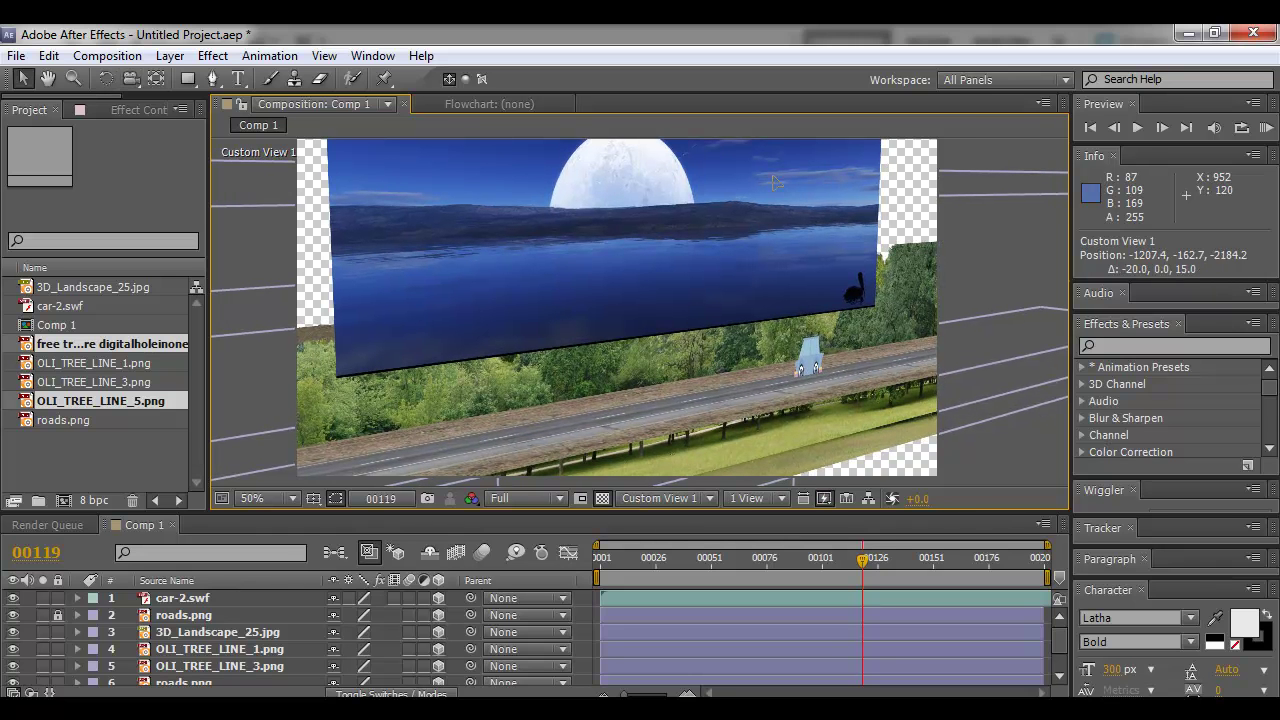
click(763, 203)
drag(685, 210, 209, 147)
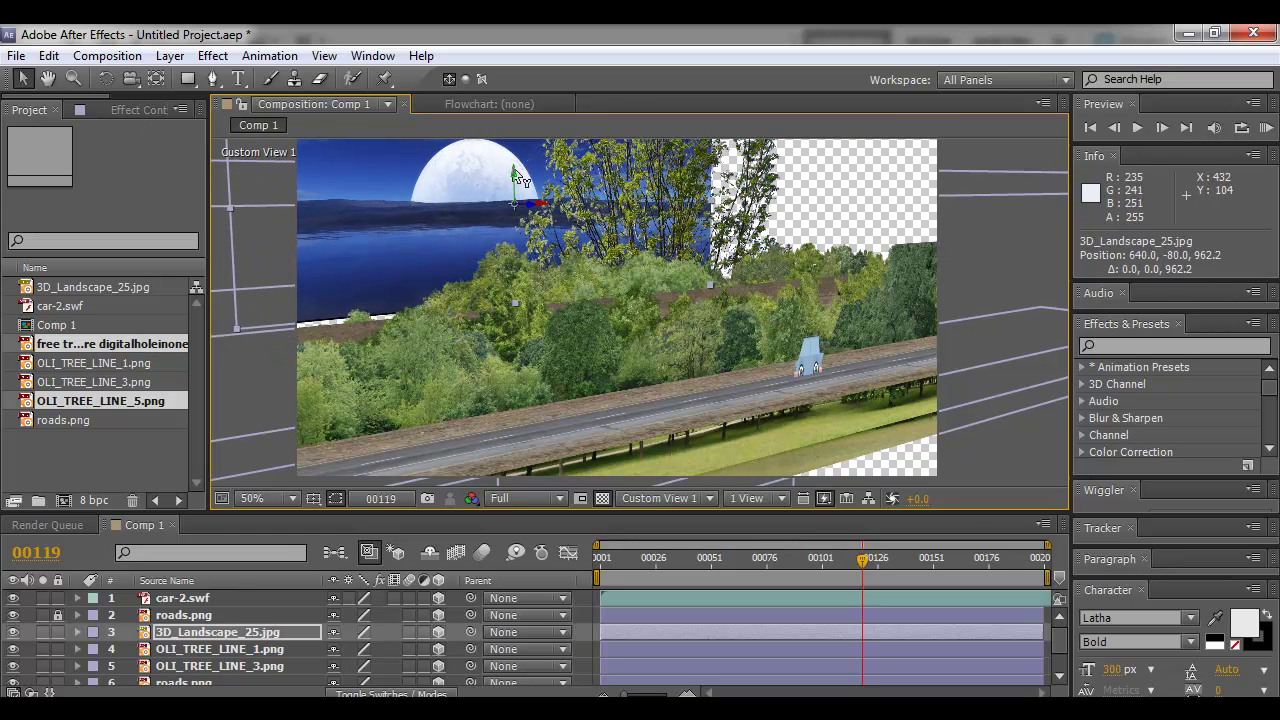
drag(522, 184, 522, 243)
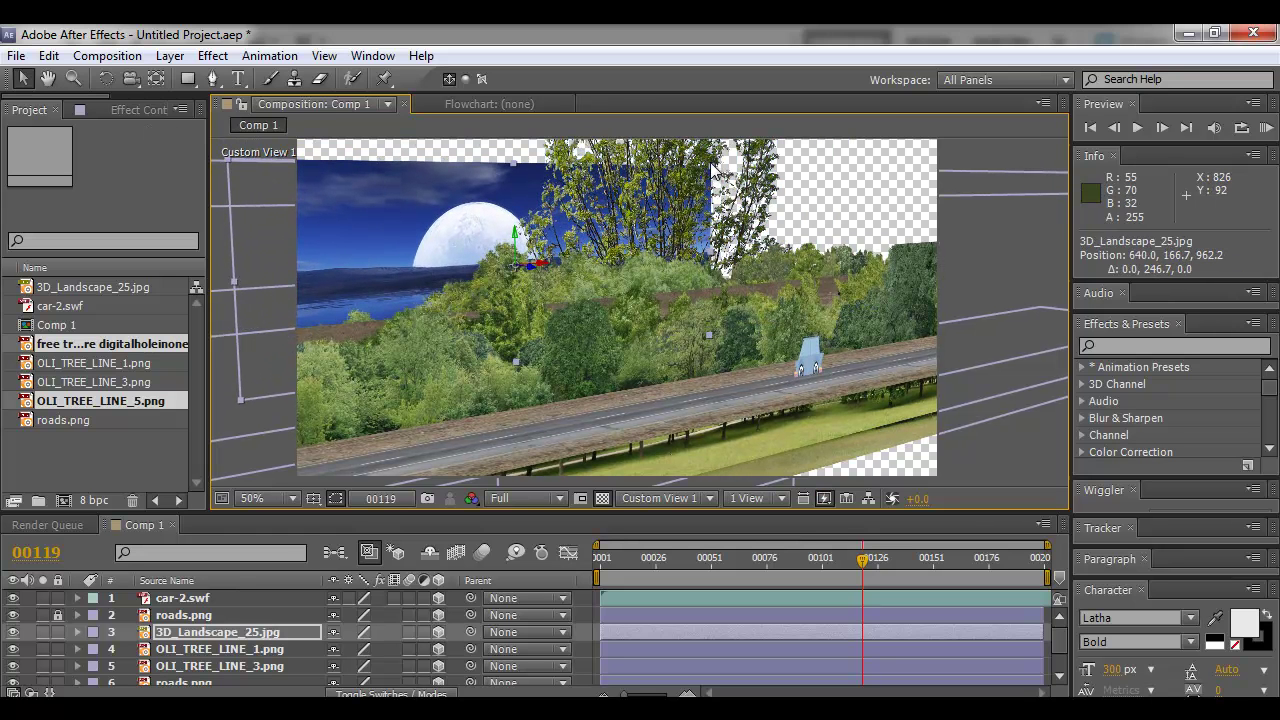
Enlarge the 3D_Landscape_25.jpg layer to about 199% and lower it a little more behind the trees
drag(717, 159, 998, 36)
key(c)
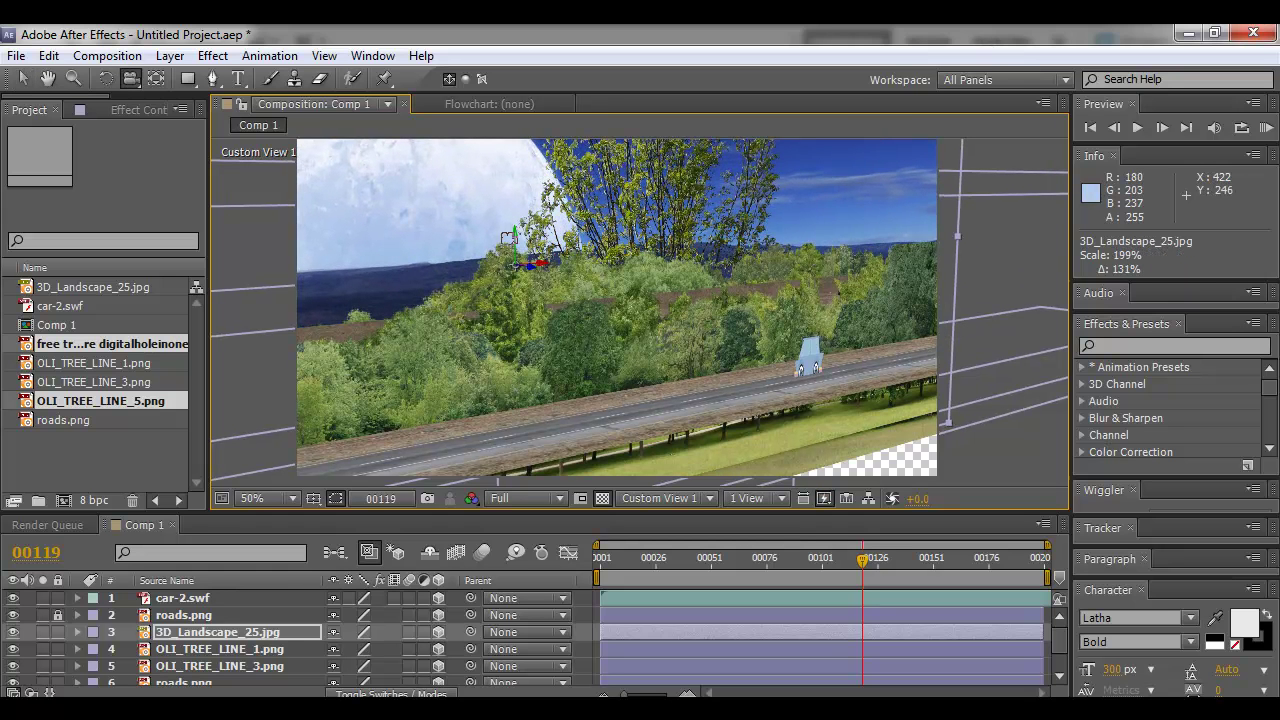
drag(520, 245, 514, 290)
key(c)
mouse_move(604, 312)
mouse_down()
mouse_move(535, 311)
mouse_move(613, 306)
mouse_up()
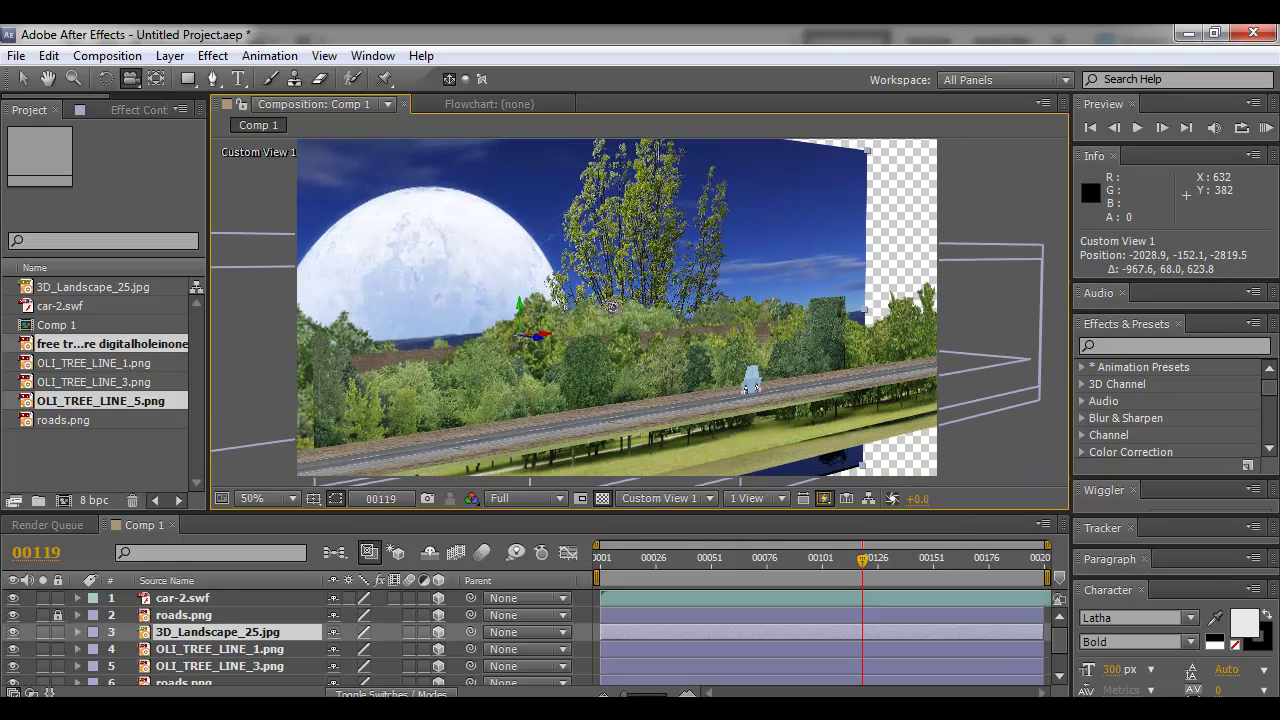
Enlarge the 3D_Landscape_25.jpg layer further to fill the background, undo the last move and lock the layer
key(v)
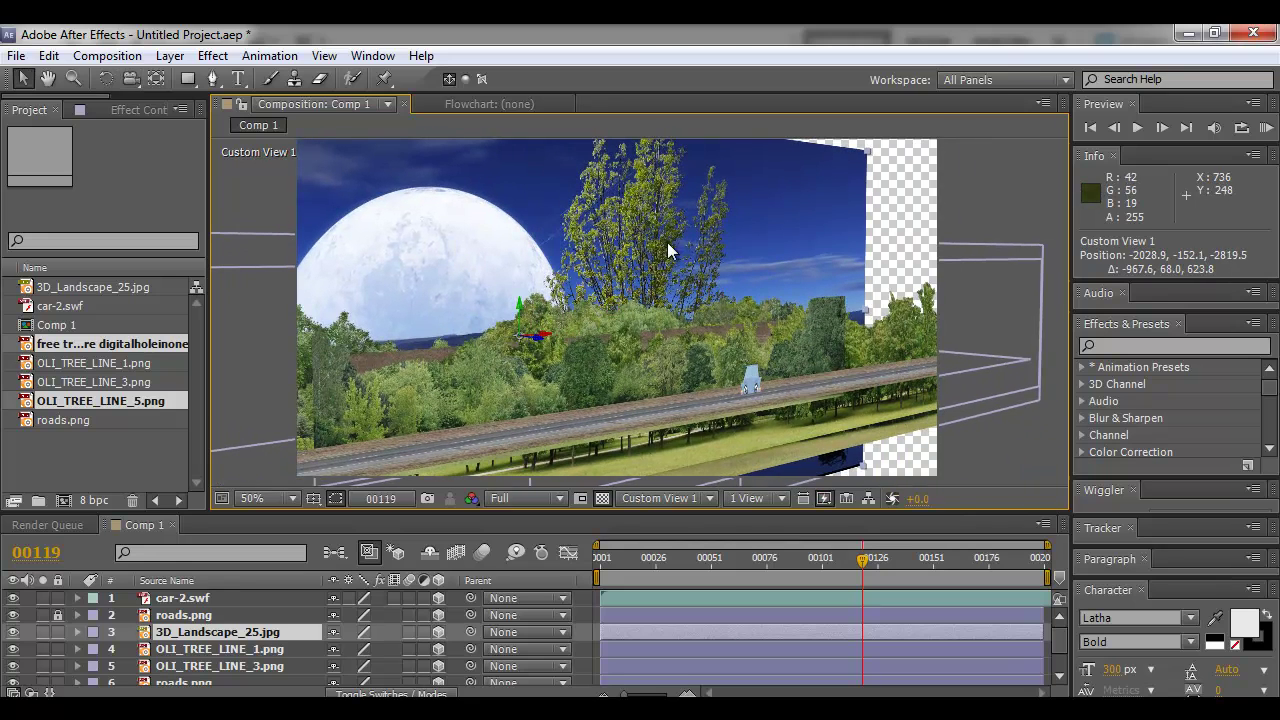
drag(670, 259, 485, 329)
key(v)
drag(777, 153, 835, 115)
drag(504, 336, 5, 148)
key(ctrl+z)
key(c)
drag(460, 257, 643, 318)
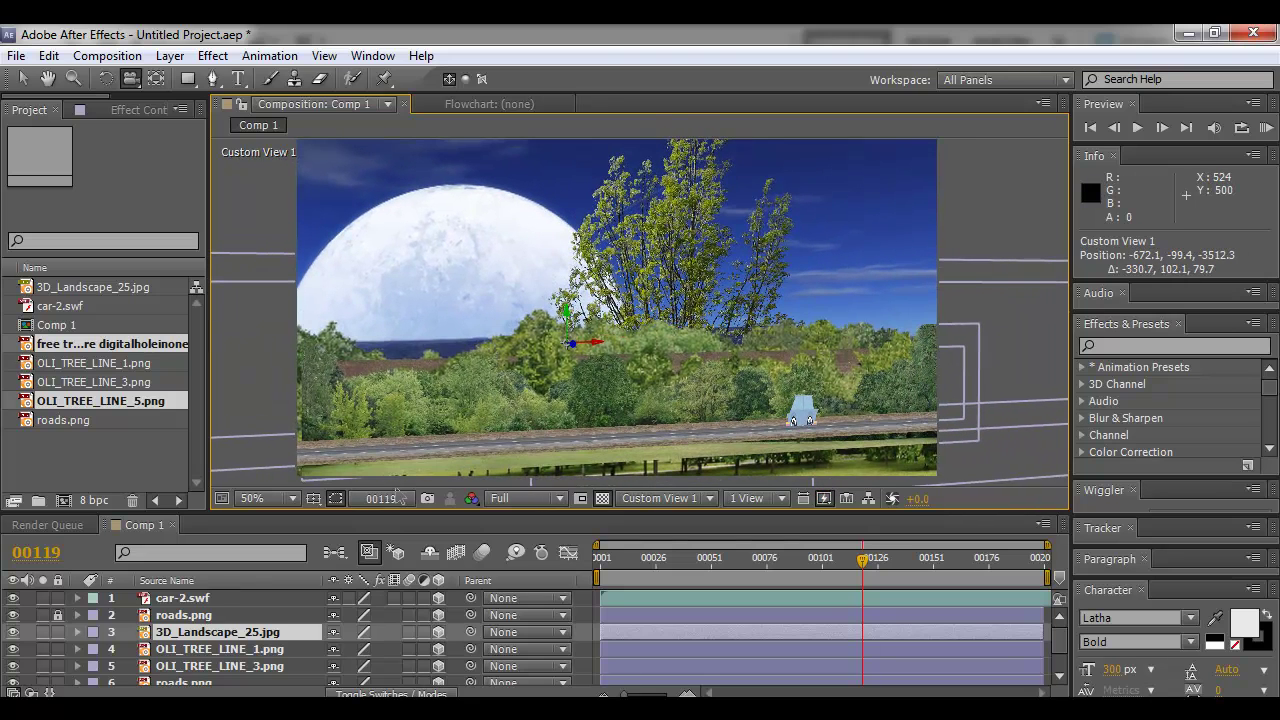
click(57, 632)
Scale the free tree texture layer to about 15% and place it beside the road at about 640, 272, -117.5
key(c)
drag(695, 205, 757, 234)
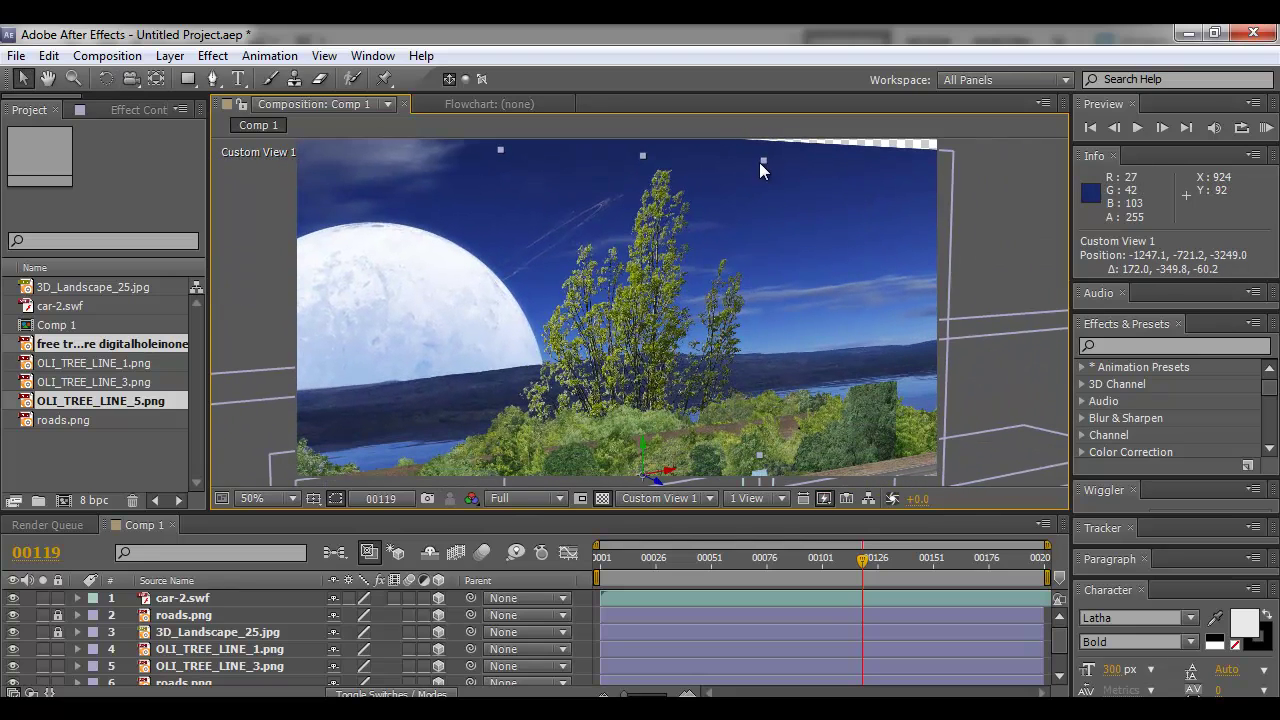
drag(760, 170, 678, 346)
key(c)
drag(650, 446, 615, 168)
key(v)
mouse_move(665, 325)
mouse_down()
mouse_move(665, 336)
mouse_move(720, 340)
mouse_move(780, 308)
mouse_move(670, 310)
mouse_up()
key(c)
key(v)
drag(678, 264, 680, 304)
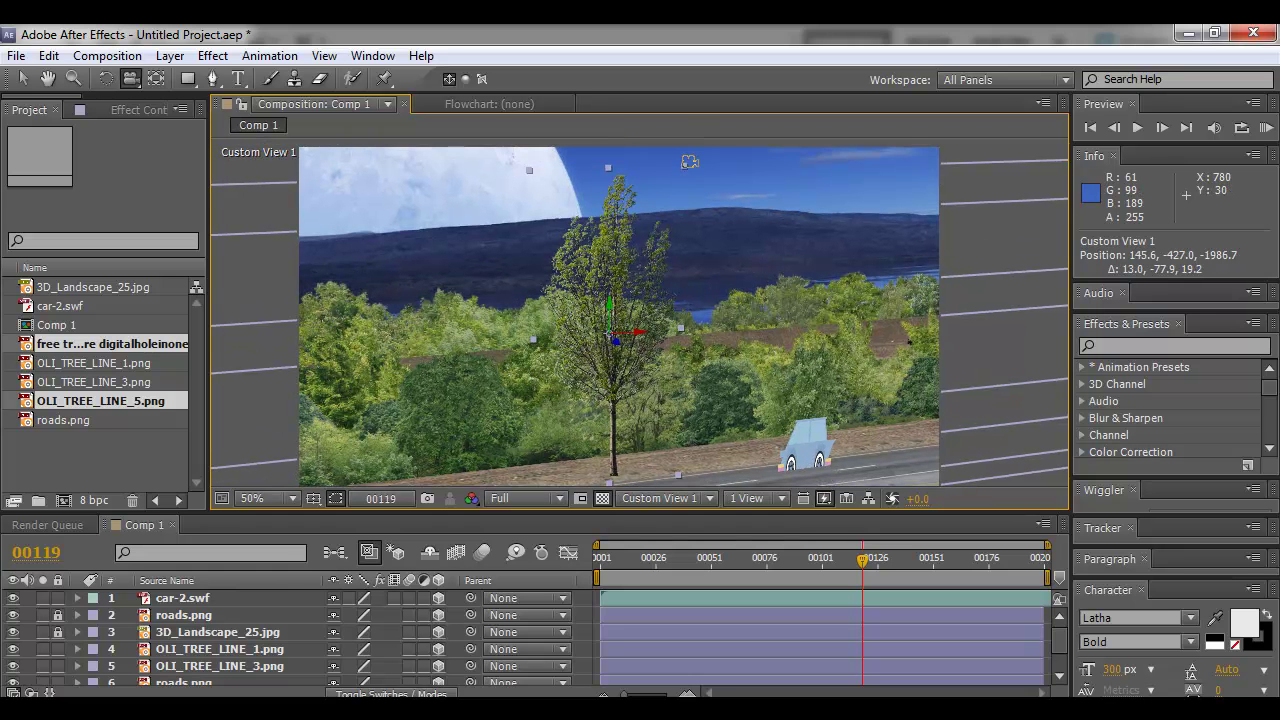
drag(686, 168, 648, 243)
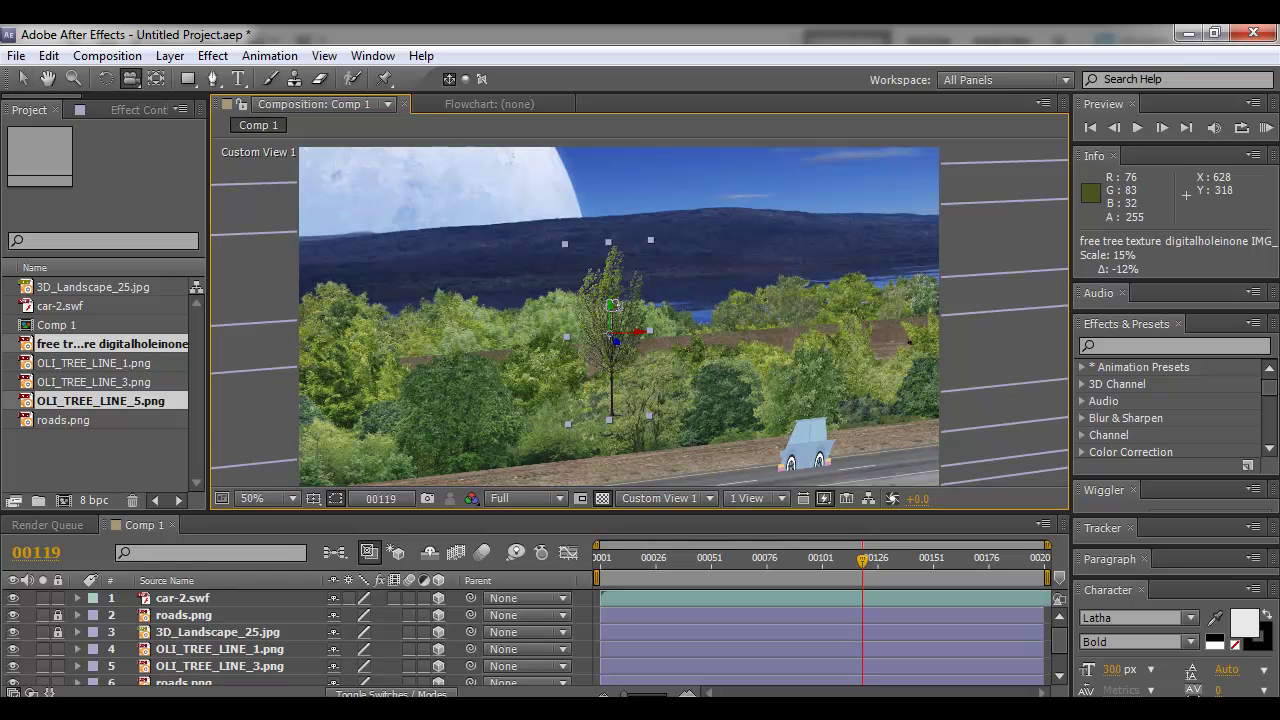
drag(617, 320, 622, 400)
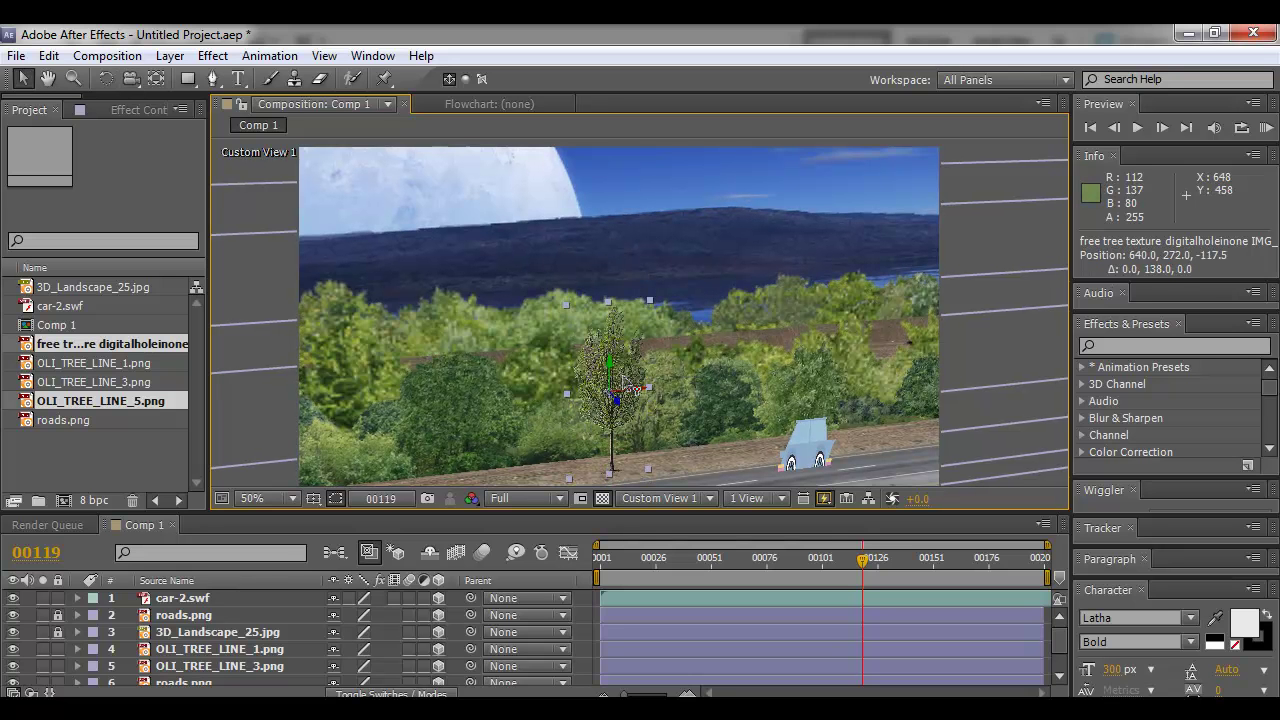
Duplicate the small free tree texture layer several times and spread the copies along the roadside
key(c)
drag(625, 381, 436, 330)
key(v)
drag(430, 275, 535, 336)
key(c)
key(v)
key(ctrl+d)
key(c)
key(c)
key(v)
key(c)
drag(595, 366, 392, 338)
key(v)
key(c)
drag(583, 343, 675, 353)
key(v)
Shrink the OLI_TREE_LINE_3.png layer and raise it to about Y 222 so its grass meets the road
click(551, 366)
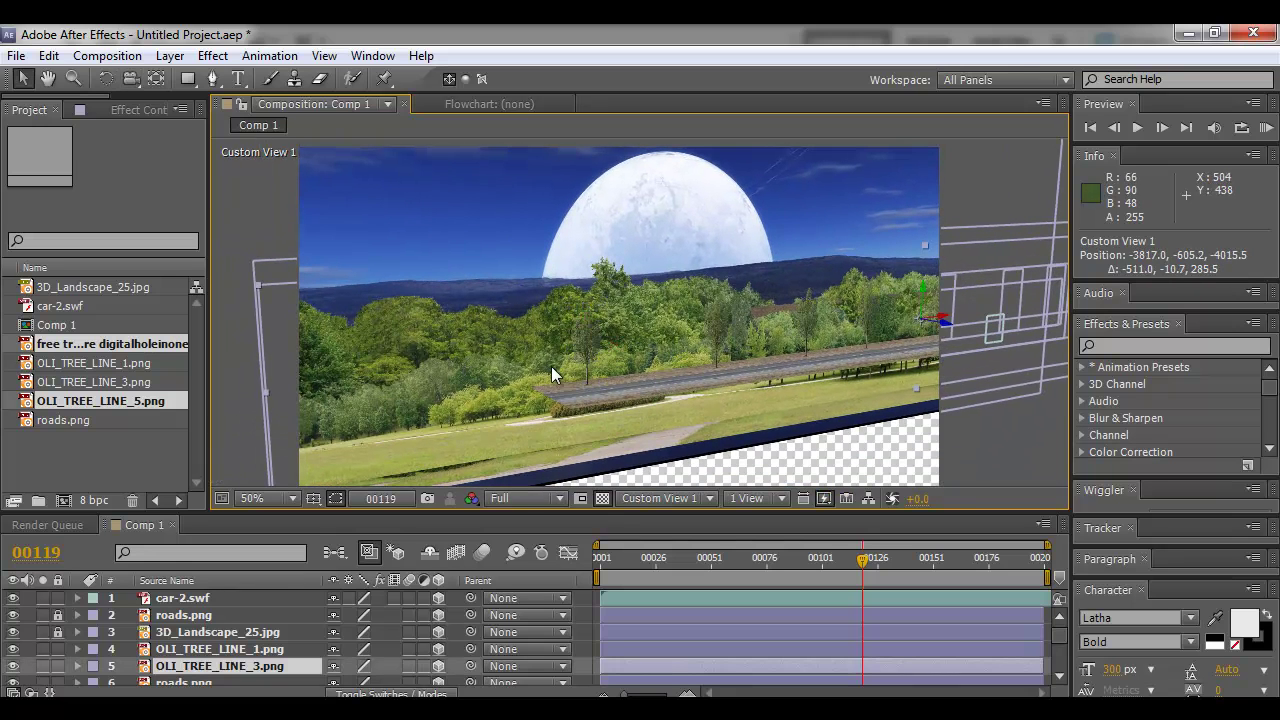
drag(259, 284, 311, 314)
key(c)
drag(579, 330, 598, 333)
key(v)
drag(849, 322, 824, 221)
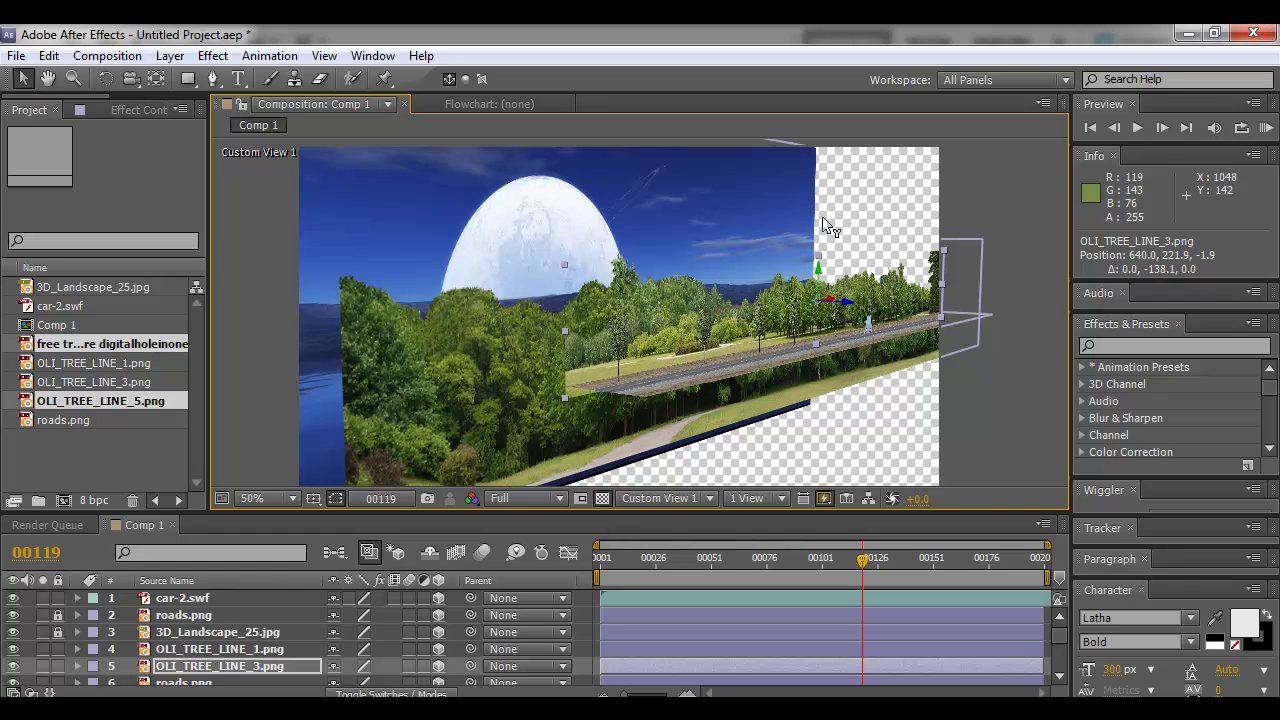
Move the large tree line with the footpath back behind the roadside trees, raise it and adjust its size
click(537, 368)
drag(846, 324, 685, 327)
drag(610, 303, 589, 200)
key(c)
drag(624, 298, 425, 278)
key(v)
drag(279, 207, 452, 234)
Examine the tree lines and the brown road strip between them from different angles and look through the layer list
key(c)
drag(702, 301, 600, 328)
drag(677, 318, 842, 367)
key(c)
drag(755, 390, 678, 411)
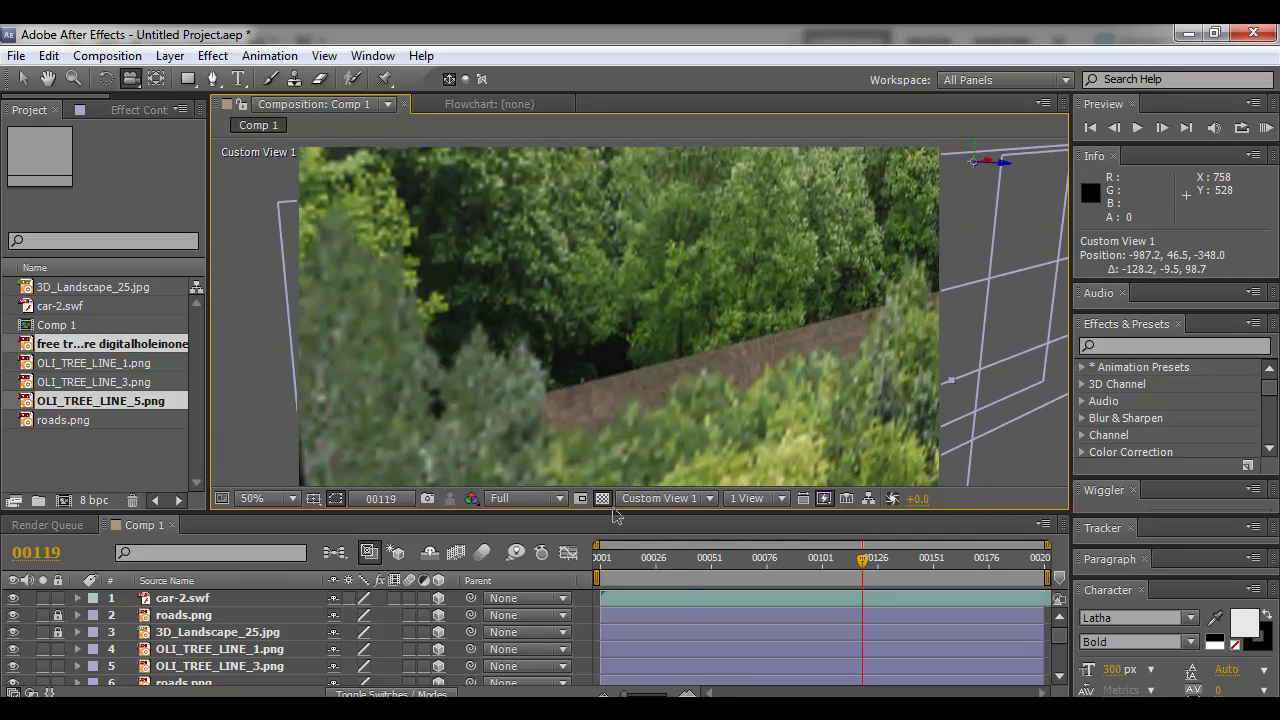
scroll(205, 628, down, 1)
scroll(128, 621, up, 3)
right_click(654, 372)
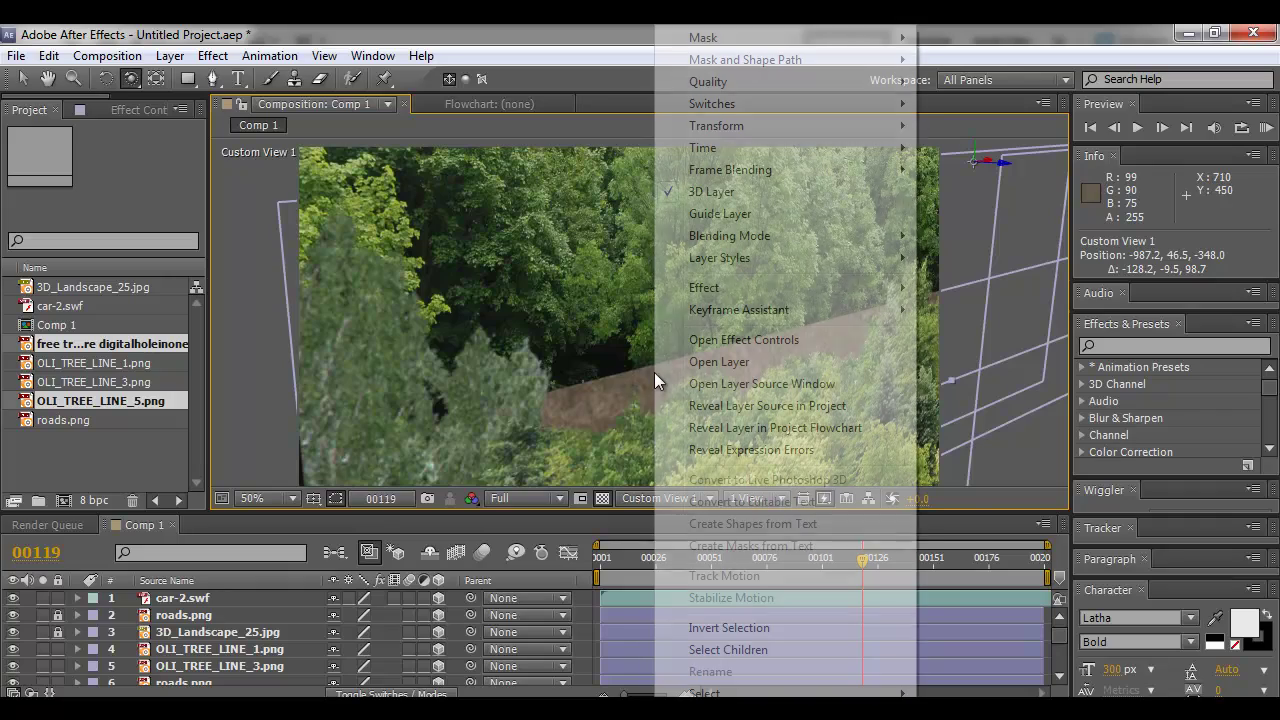
click(610, 357)
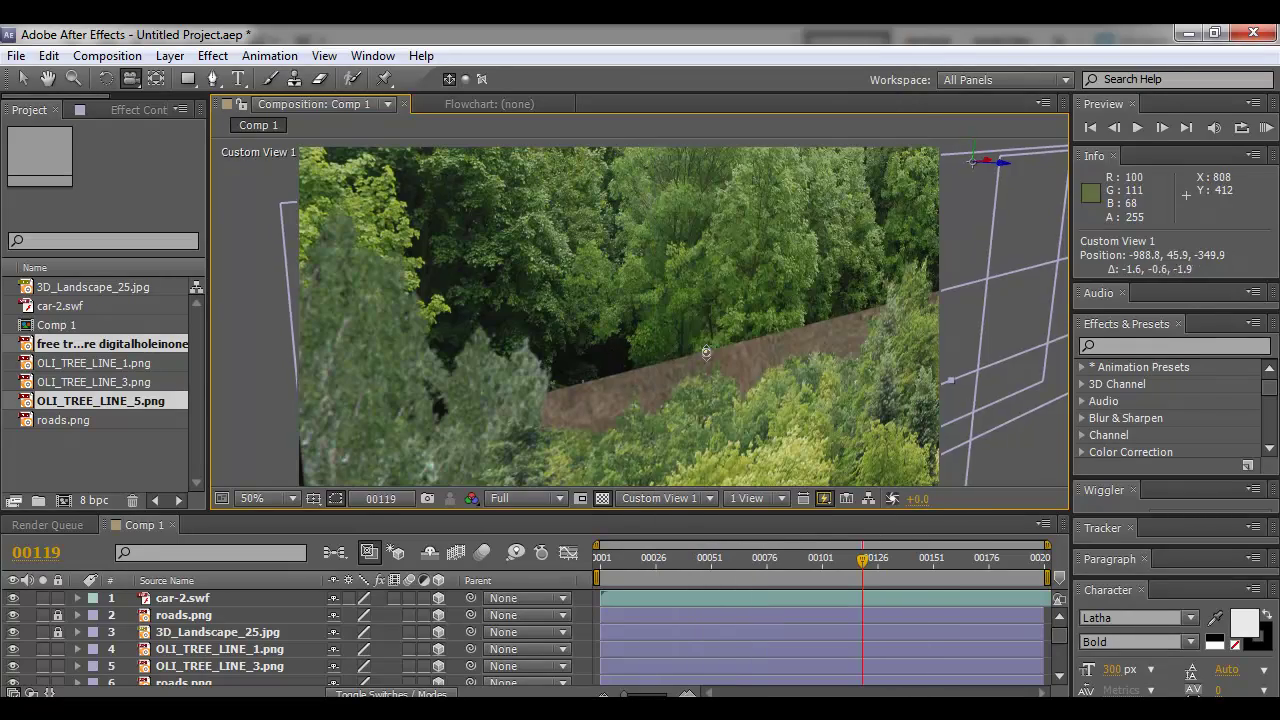
scroll(706, 352, down, 10)
key(v)
scroll(129, 643, down, 3)
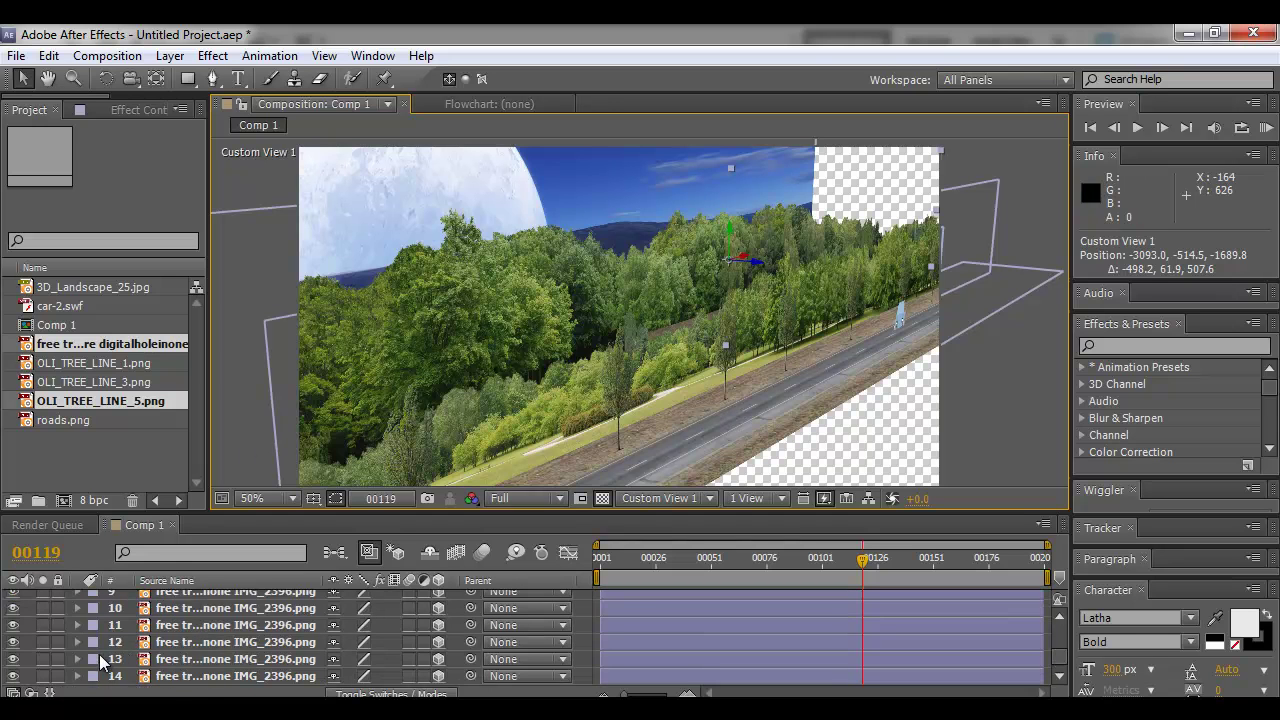
Lock the OLI_TREE_LINE_5.png layer and push the OLI_TREE_LINE_3.png tree line back from the roadside to about Z 188
scroll(99, 654, up, 2)
click(59, 659)
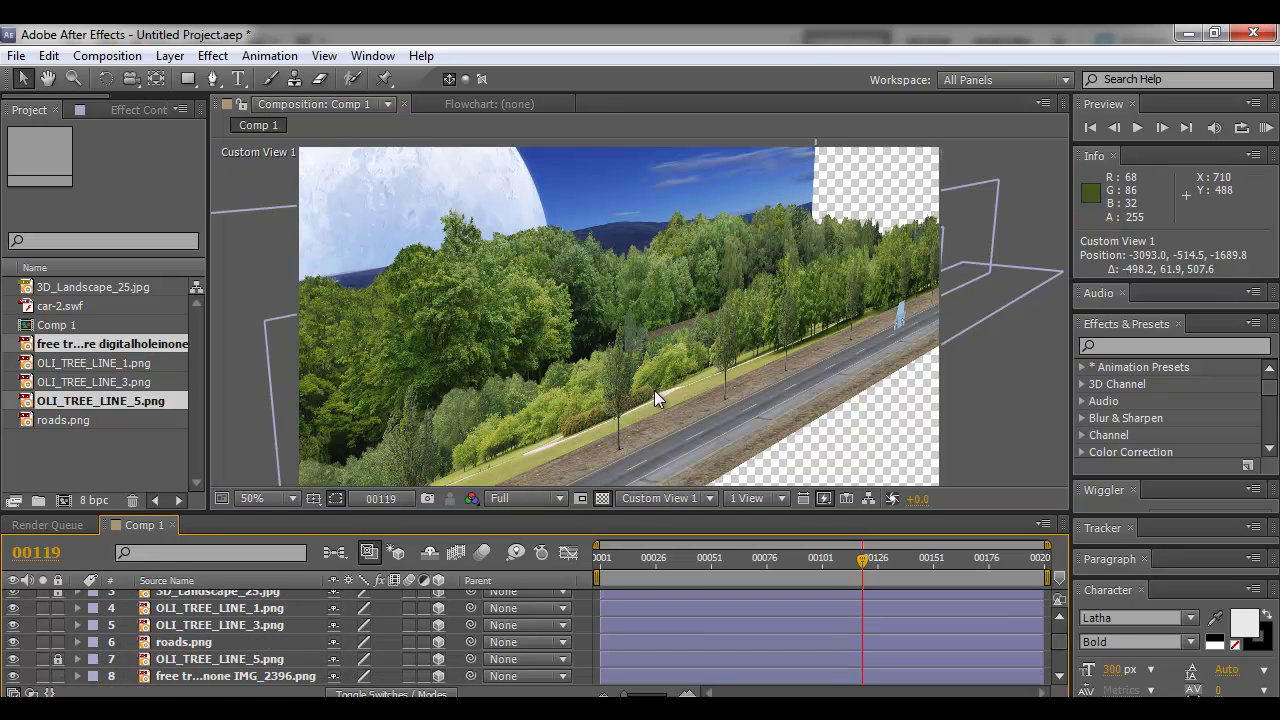
click(522, 416)
drag(857, 293, 822, 285)
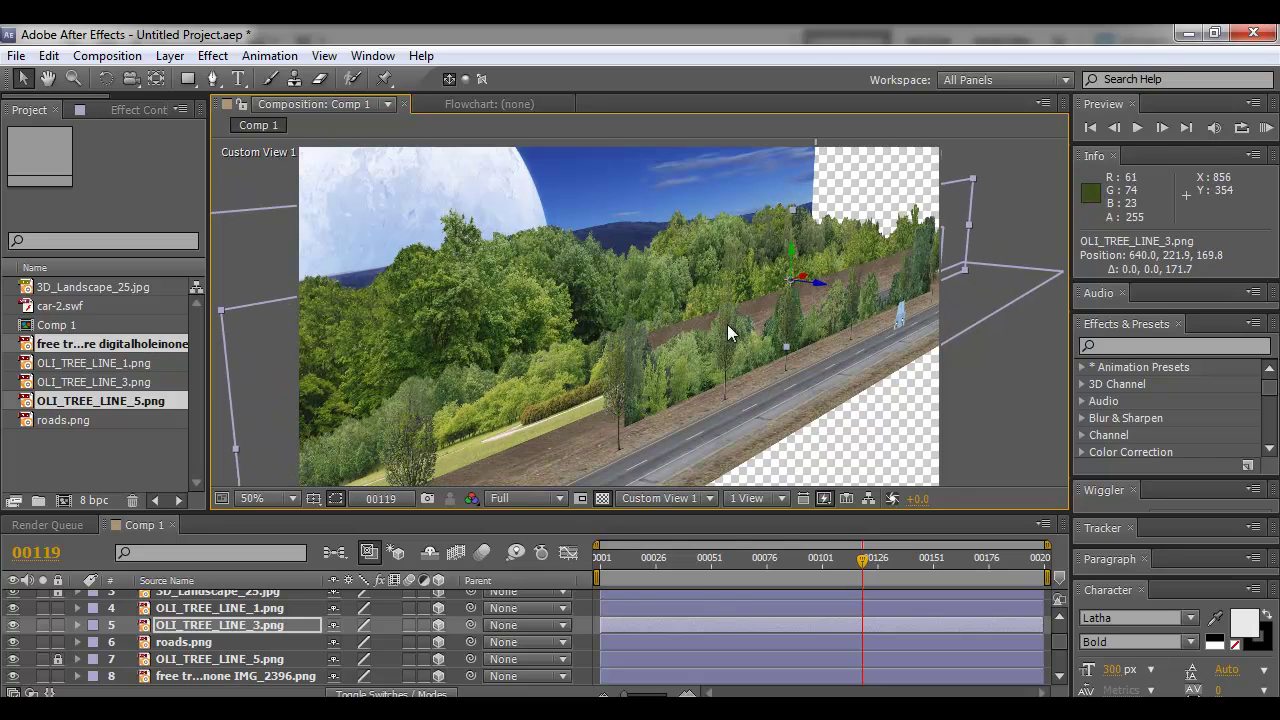
key(c)
drag(681, 327, 738, 337)
key(v)
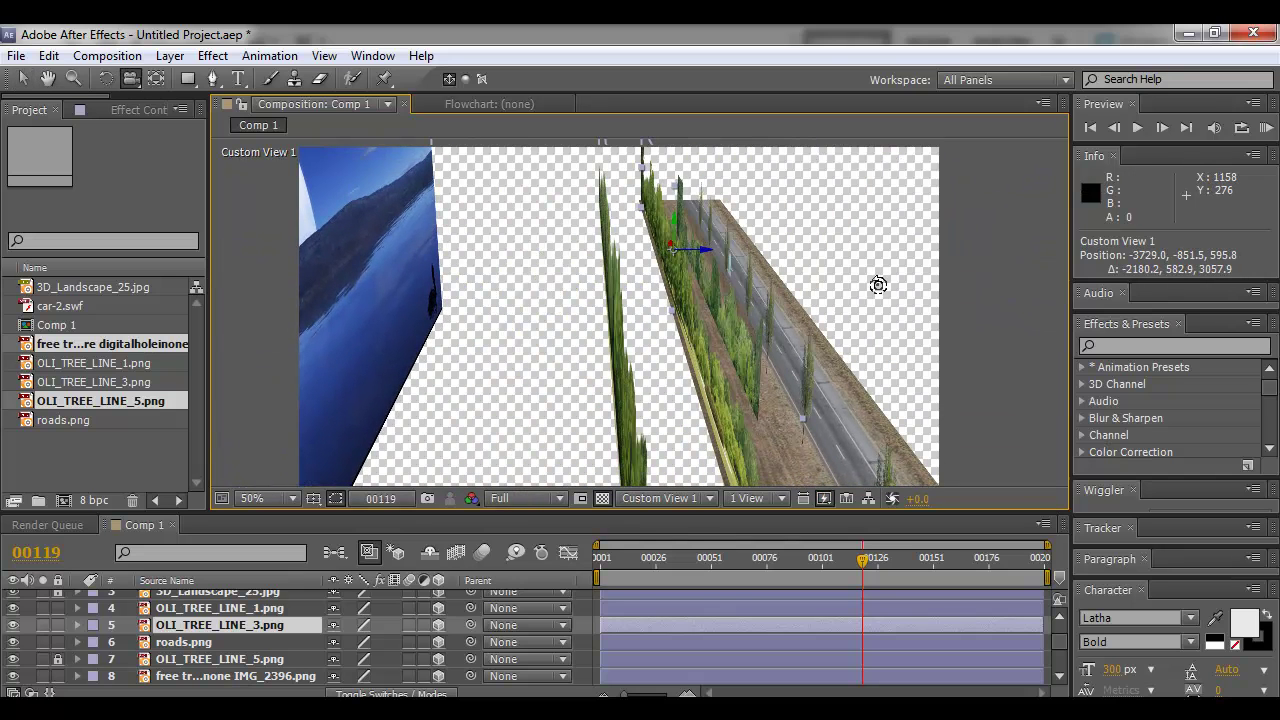
drag(690, 250, 702, 372)
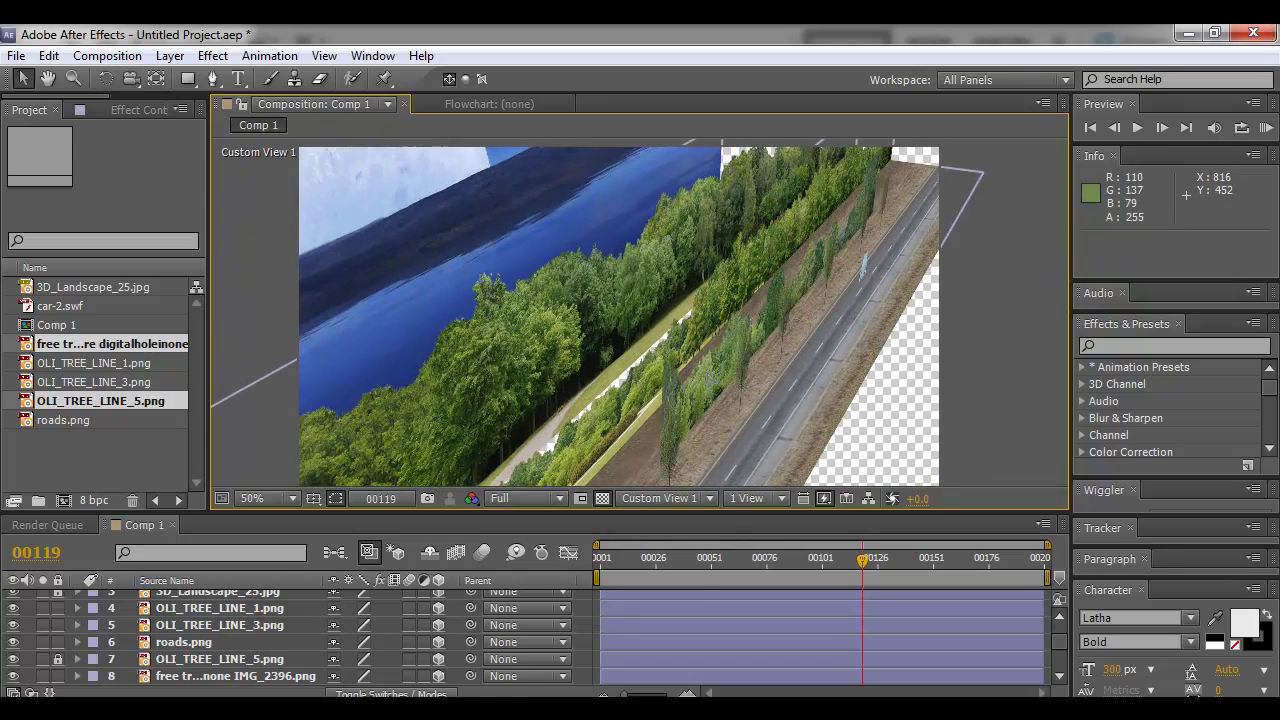
Push the OLI_TREE_LINE_1.png tree line back behind OLI_TREE_LINE_3.png, to about Z 406
click(743, 349)
drag(838, 296, 612, 268)
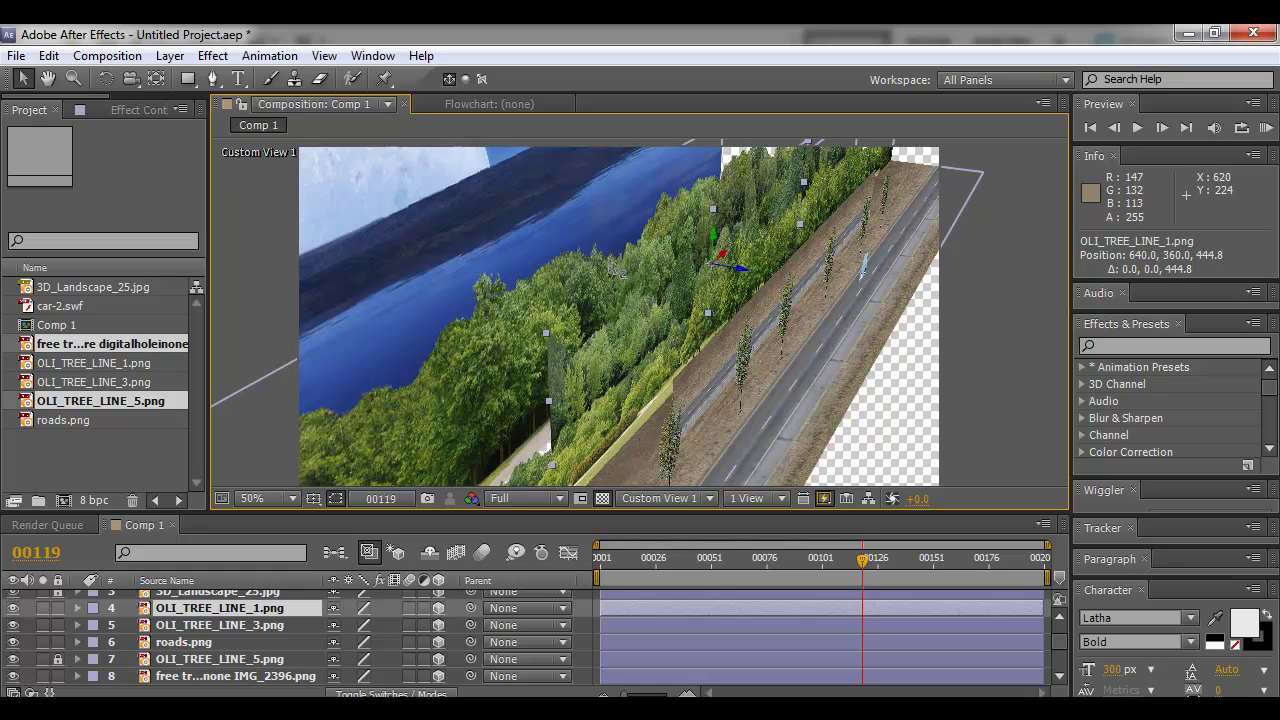
drag(550, 331, 286, 371)
key(c)
drag(590, 352, 611, 332)
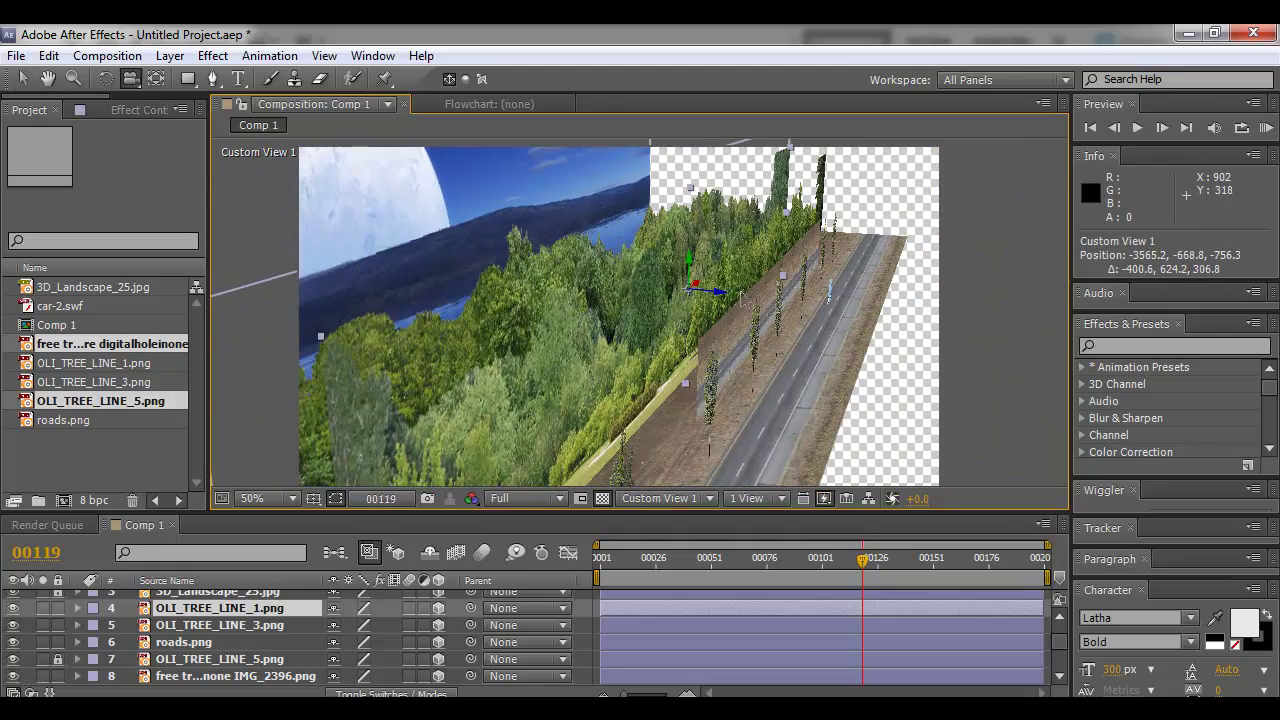
key(v)
mouse_move(719, 292)
mouse_down()
mouse_move(689, 292)
mouse_move(732, 292)
mouse_up()
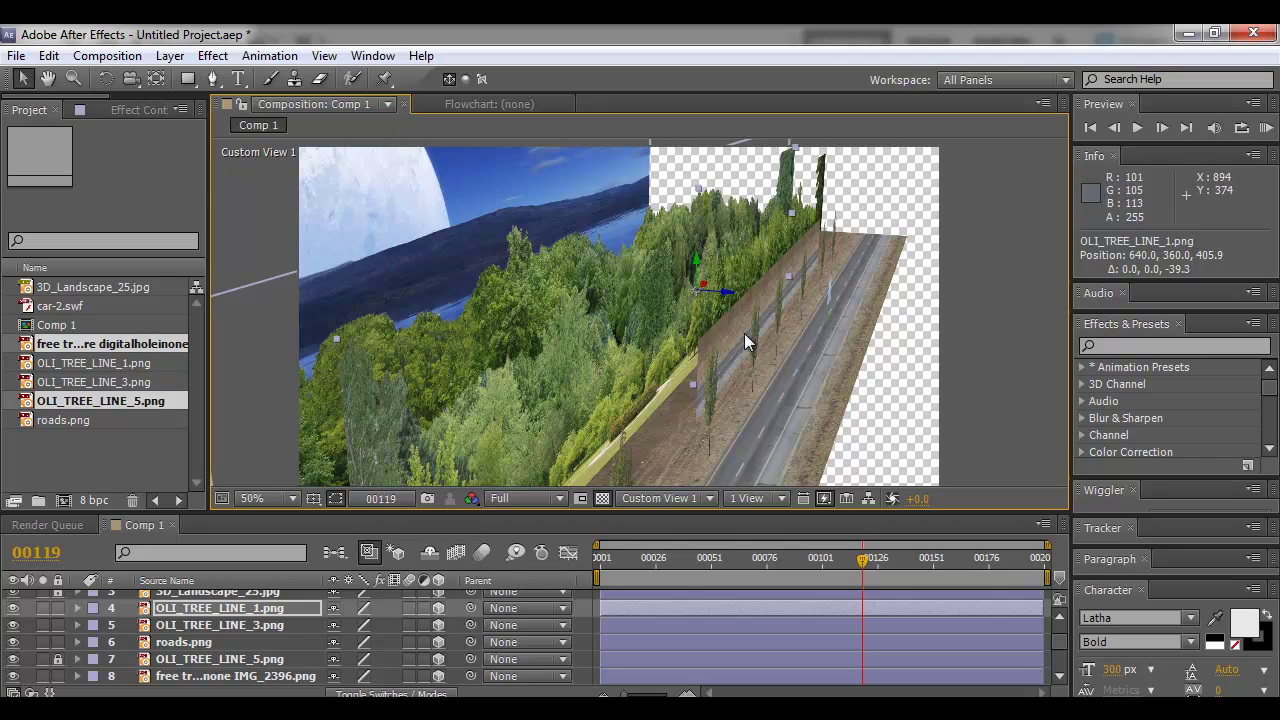
Delete the extra roads.png layer that forms the brown strip between the road and the tree lines
drag(815, 390, 750, 385)
key(v)
key(c)
drag(914, 393, 879, 419)
key(v)
click(888, 383)
key(c)
key(v)
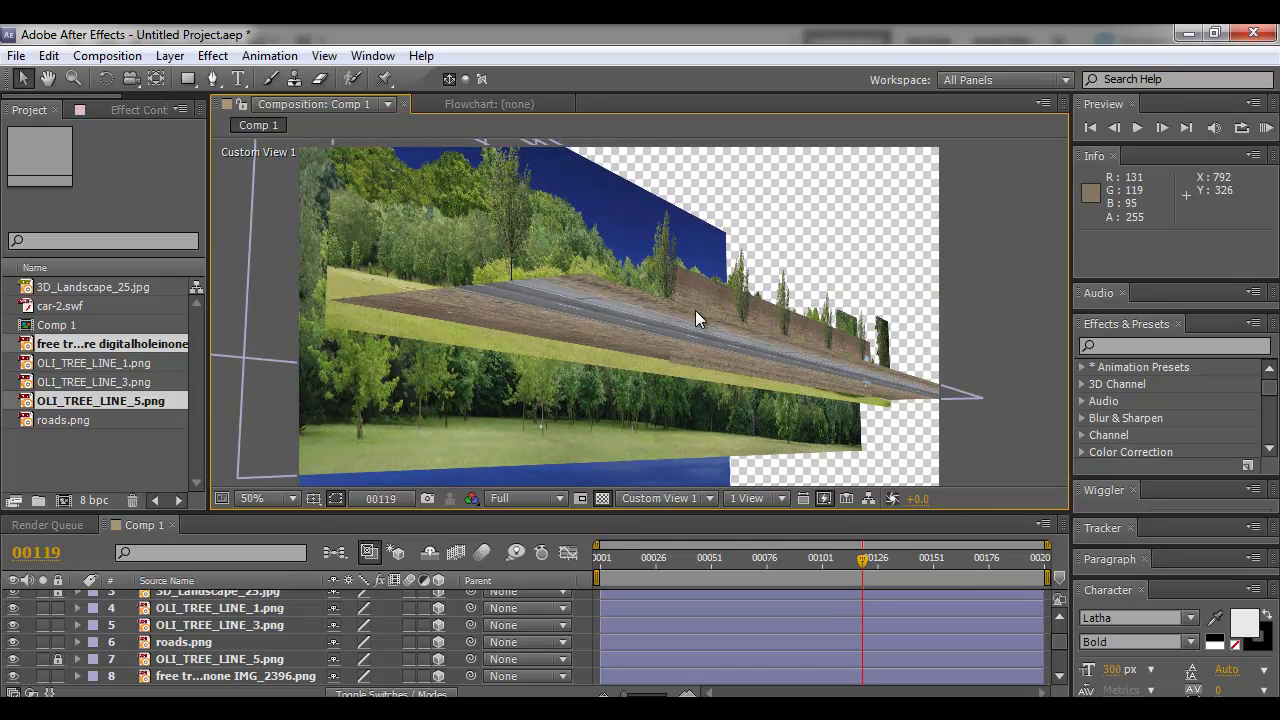
click(706, 285)
key(Delete)
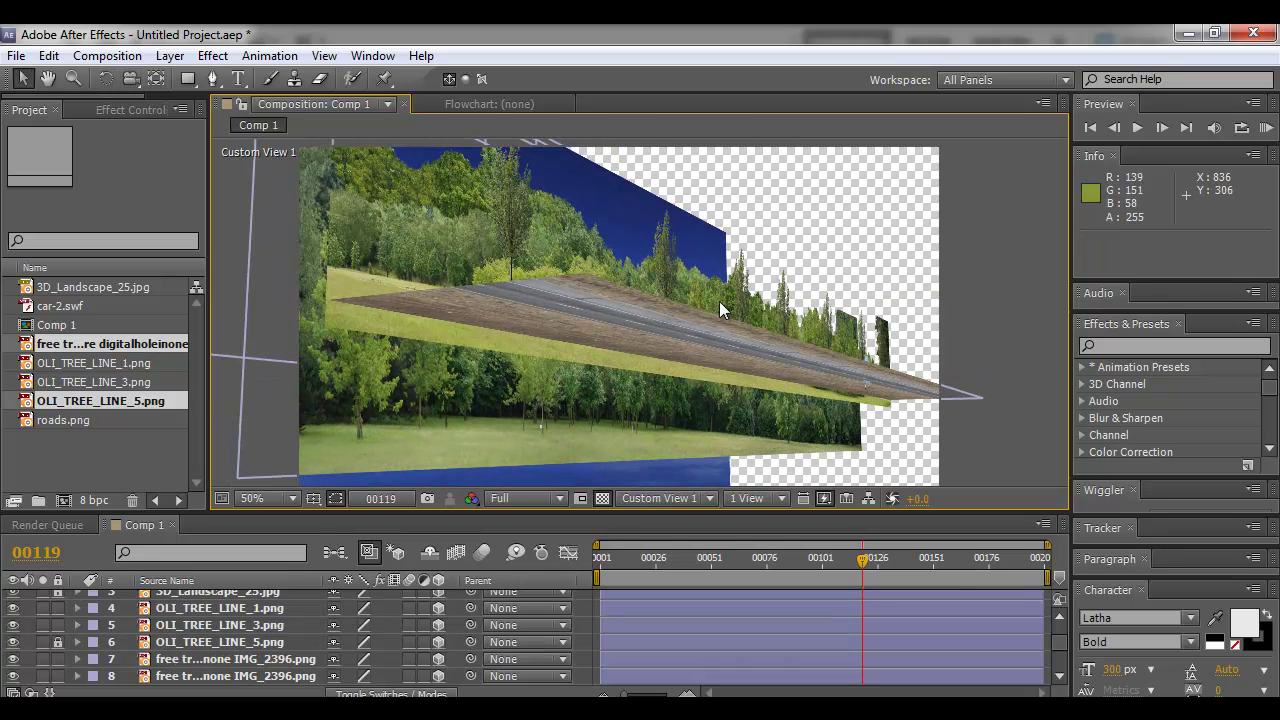
Shift the OLI_TREE_LINE_1.png tree line slightly farther back from the road
key(c)
drag(721, 312, 648, 345)
drag(753, 347, 538, 295)
key(v)
click(543, 291)
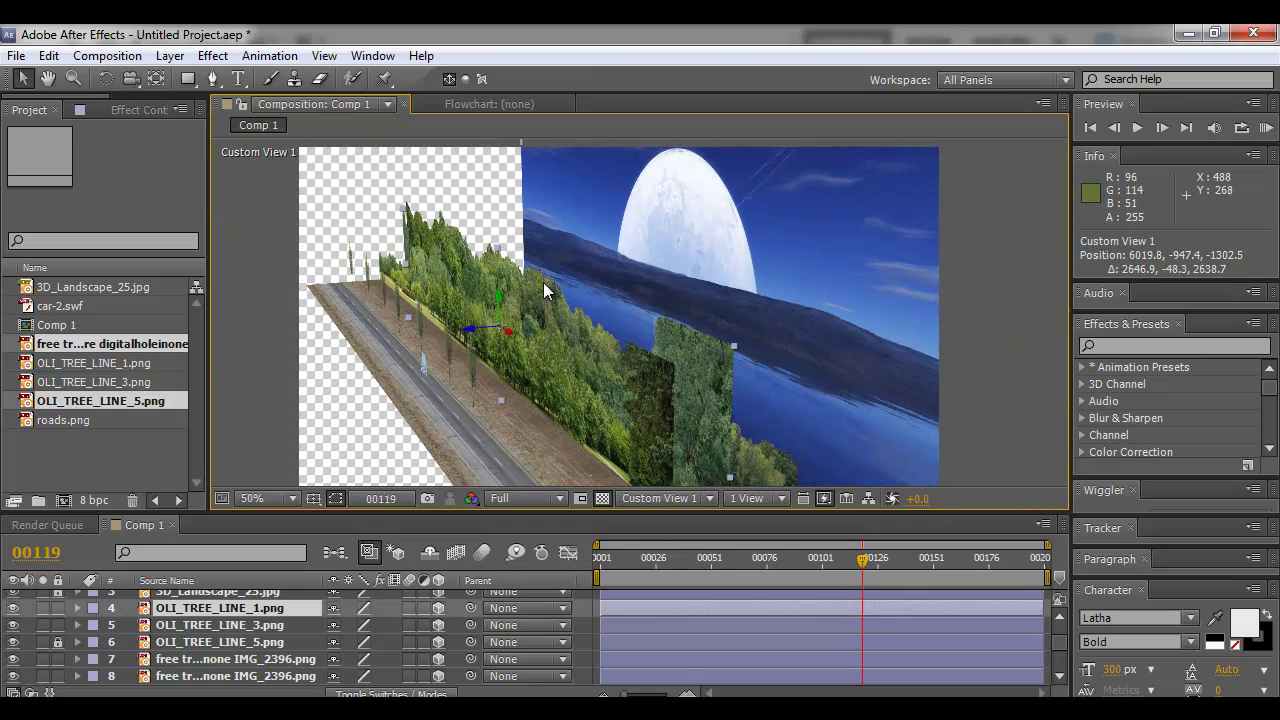
drag(470, 333, 223, 515)
Unlock the OLI_TREE_LINE_5.png layer and shift it in depth behind the other tree lines
scroll(150, 628, down, 2)
scroll(123, 643, up, 1)
click(55, 610)
click(182, 609)
drag(490, 302, 666, 317)
key(c)
key(v)
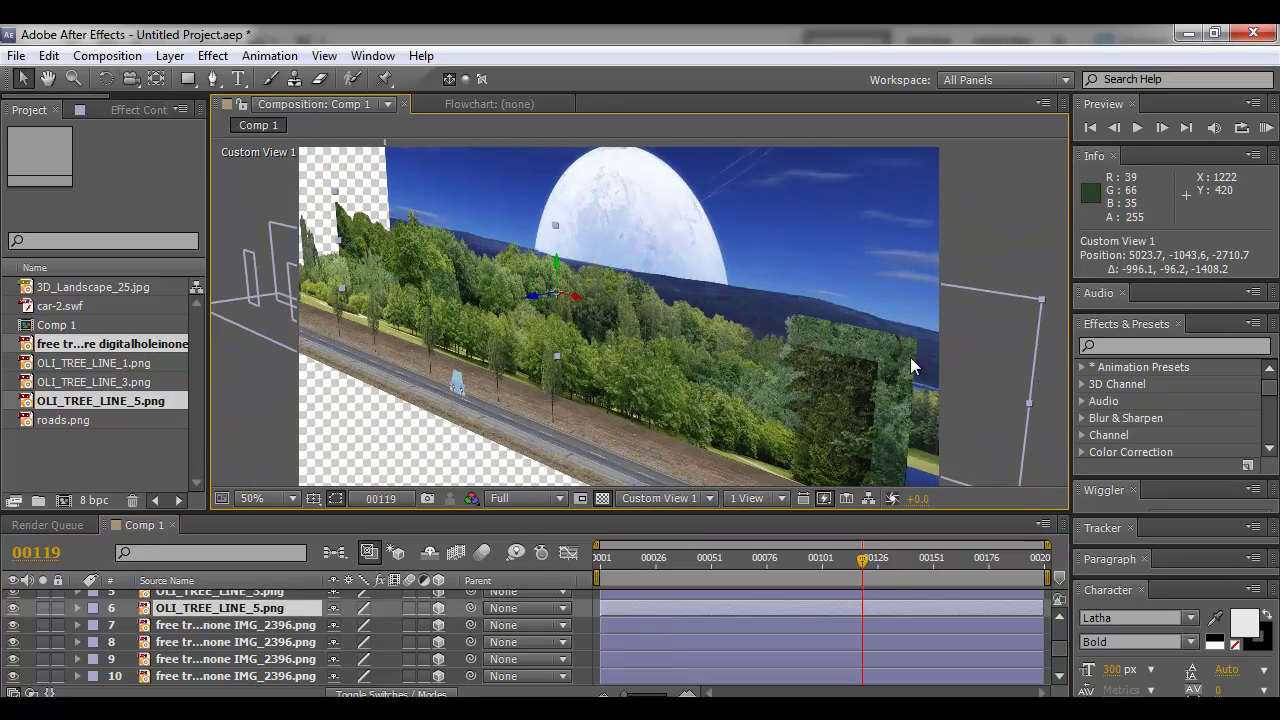
click(367, 201)
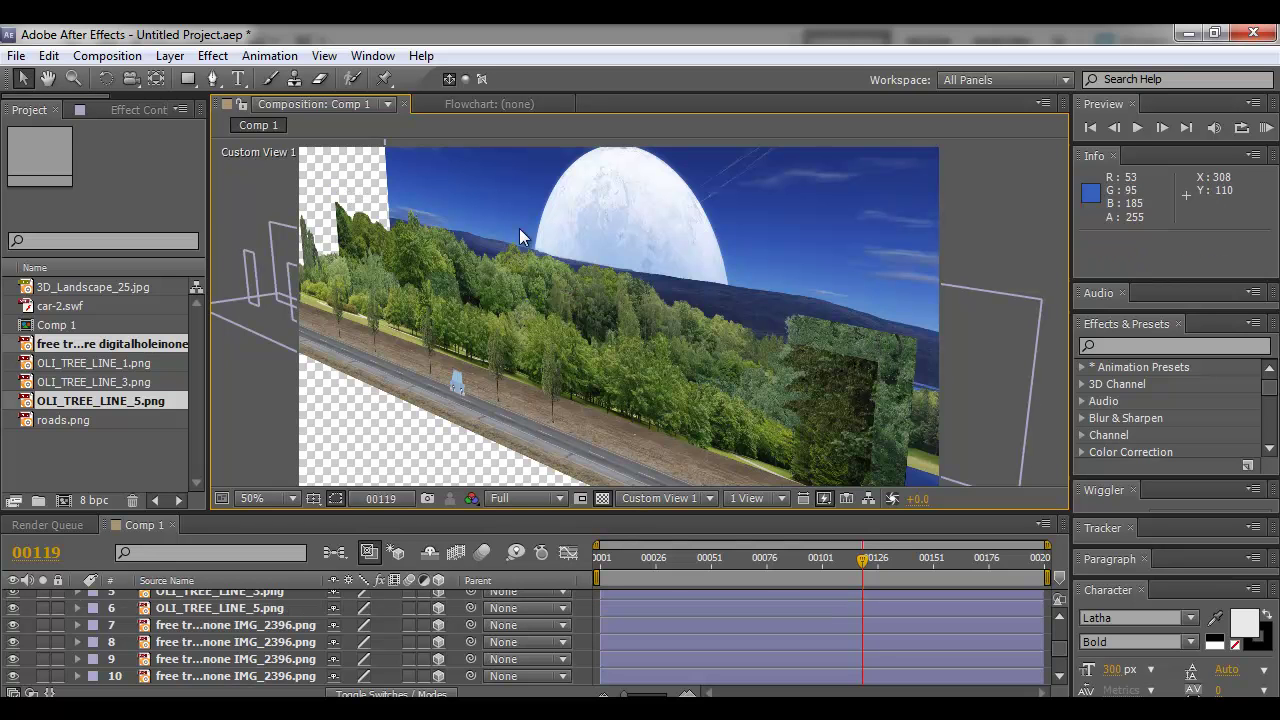
Push OLI_TREE_LINE_1.png back to about Z 603 and raise it to about Y 267 so its treetops show behind the front trees
drag(477, 347, 568, 337)
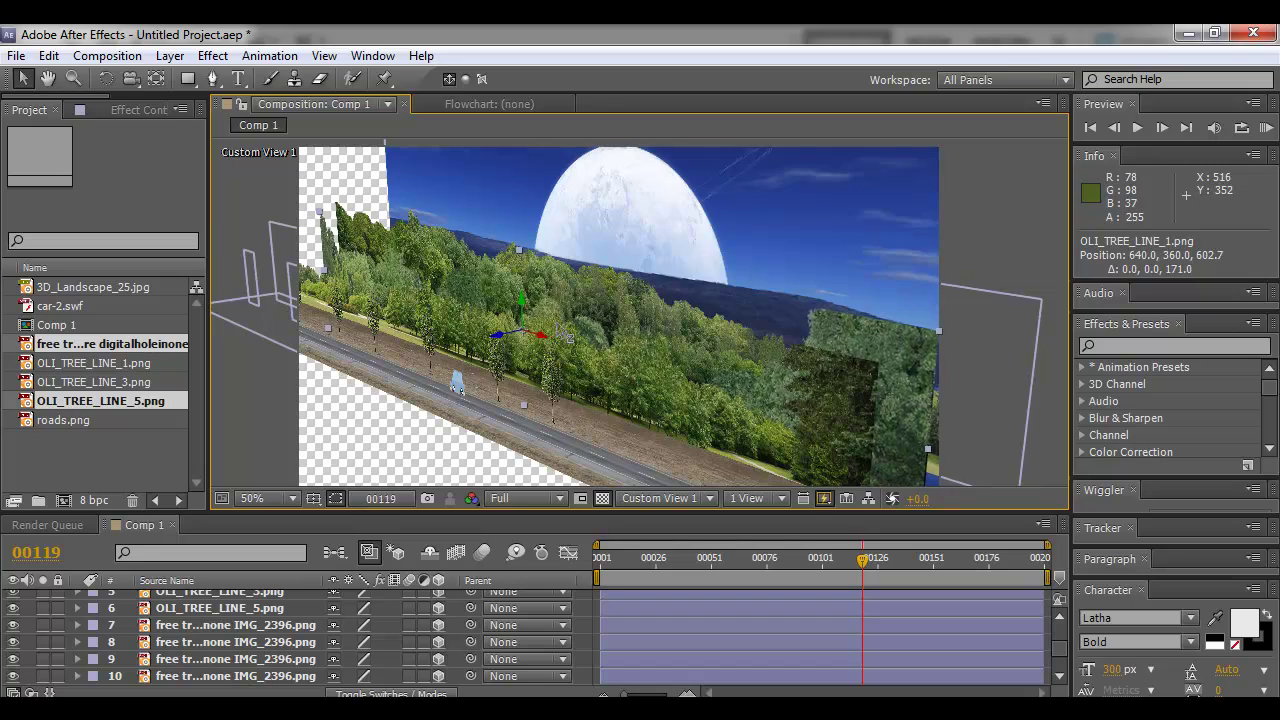
drag(742, 341, 769, 344)
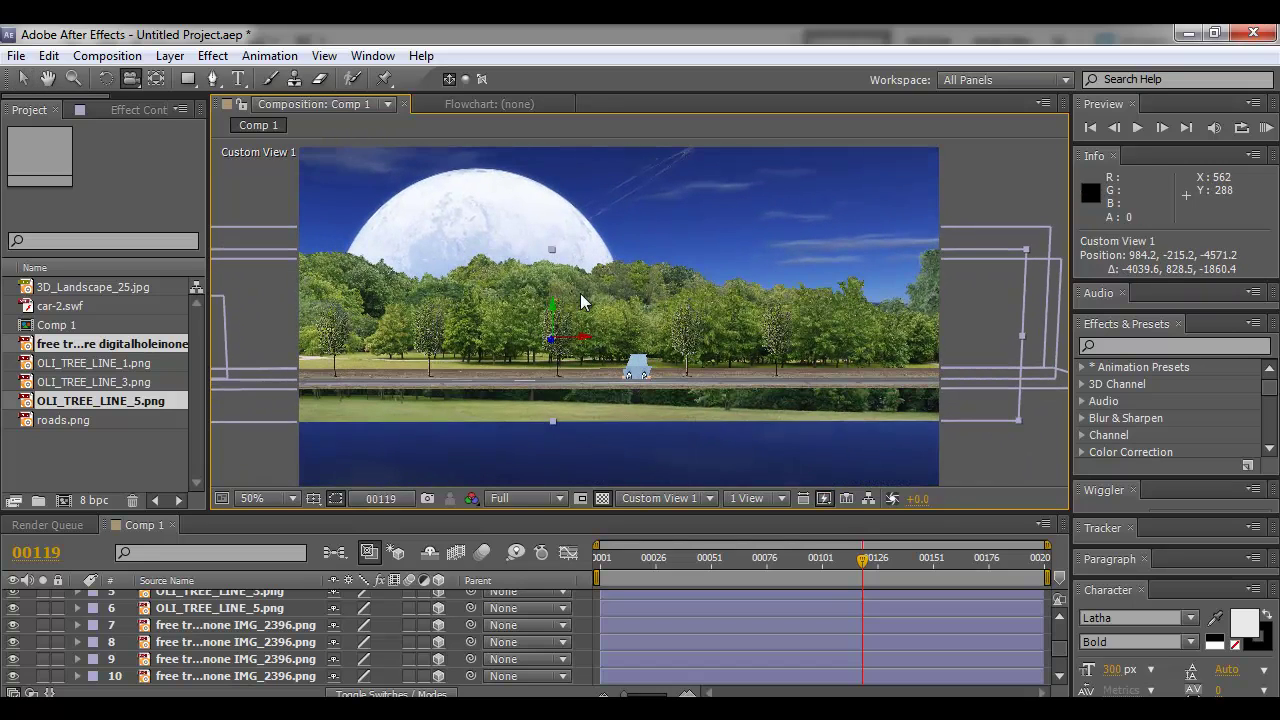
drag(562, 318, 558, 238)
key(c)
drag(645, 342, 788, 398)
drag(769, 356, 520, 294)
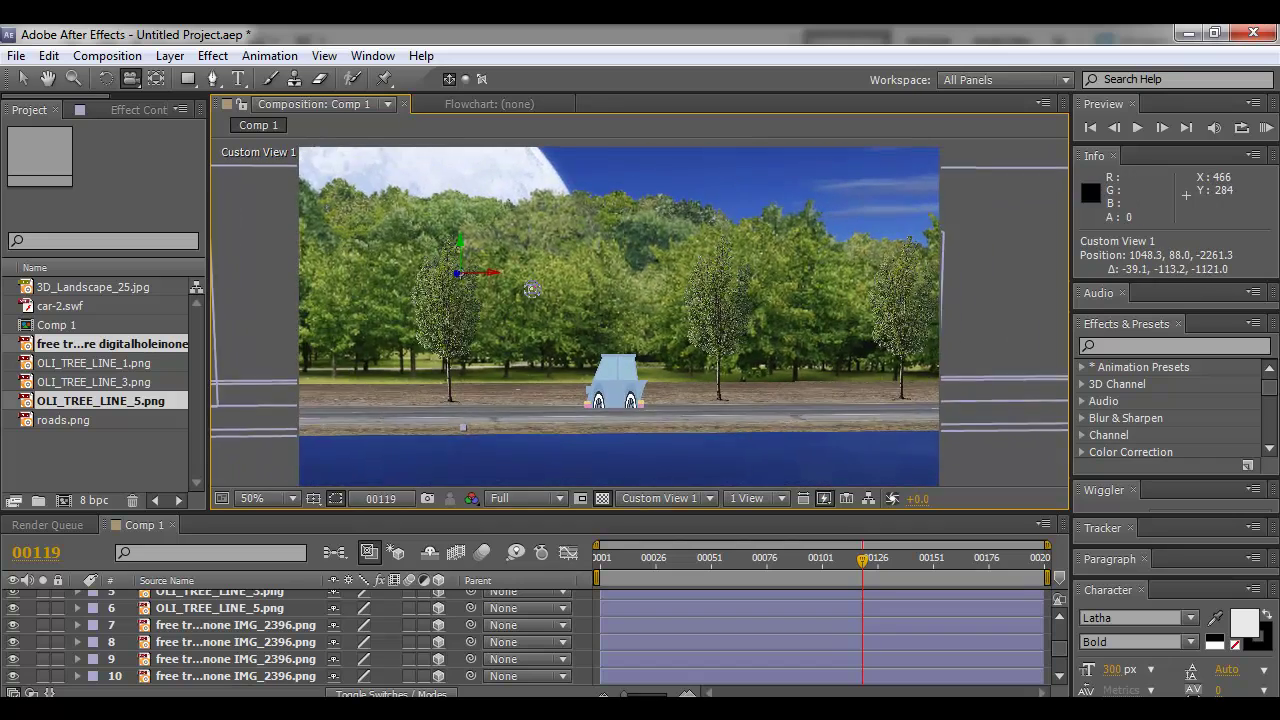
key(v)
drag(455, 243, 485, 291)
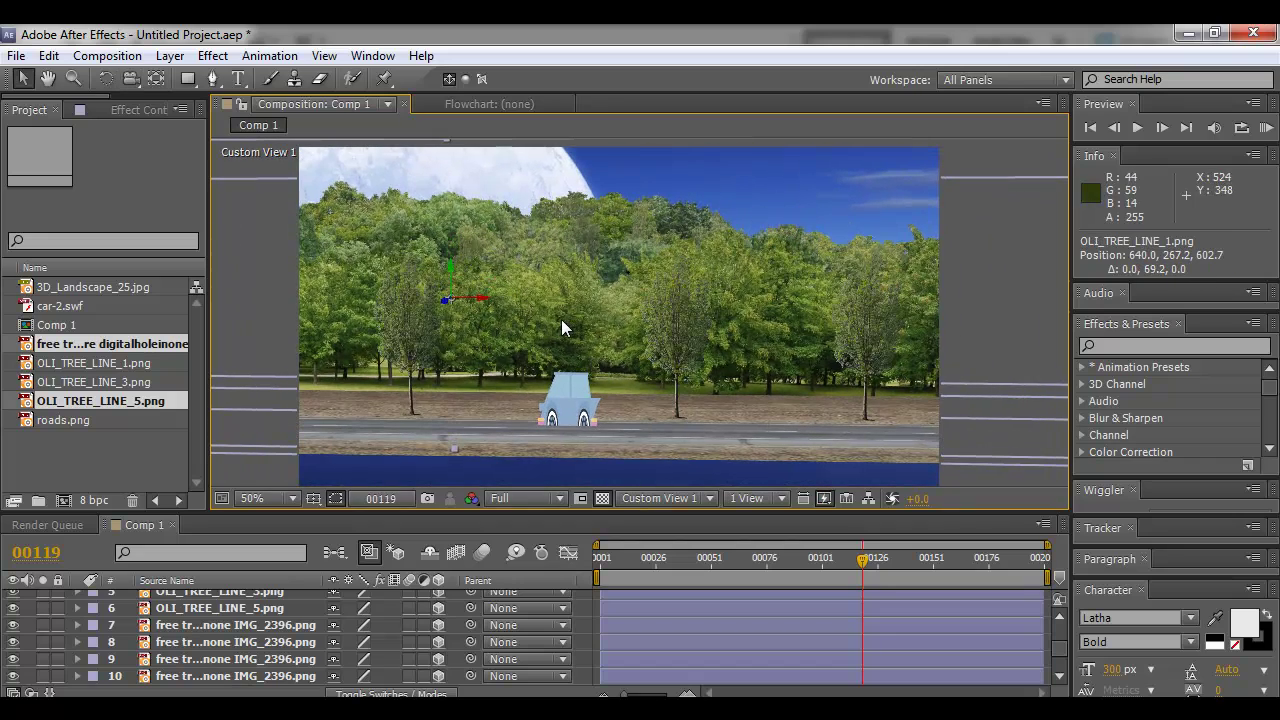
Lower the OLI_TREE_LINE_3.png tree line slightly to about Y 232 so it meets the ground beside the road
key(c)
drag(651, 357, 785, 368)
key(v)
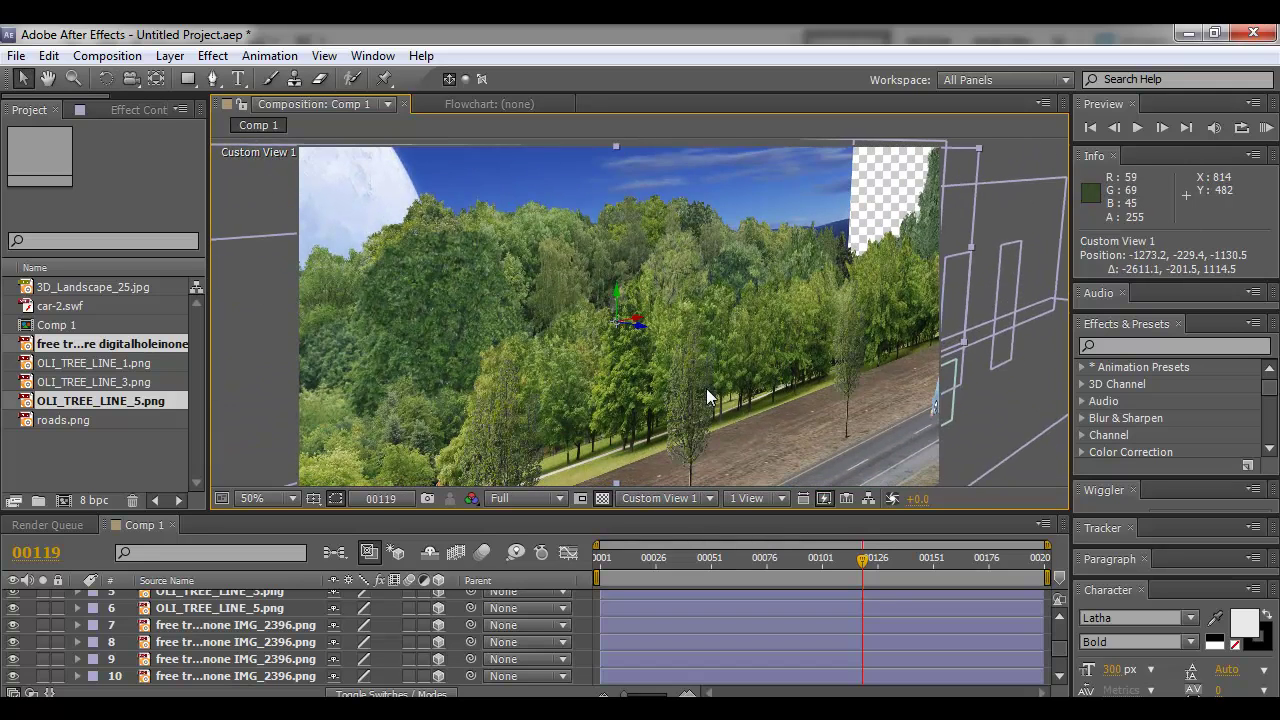
drag(872, 411, 626, 370)
key(v)
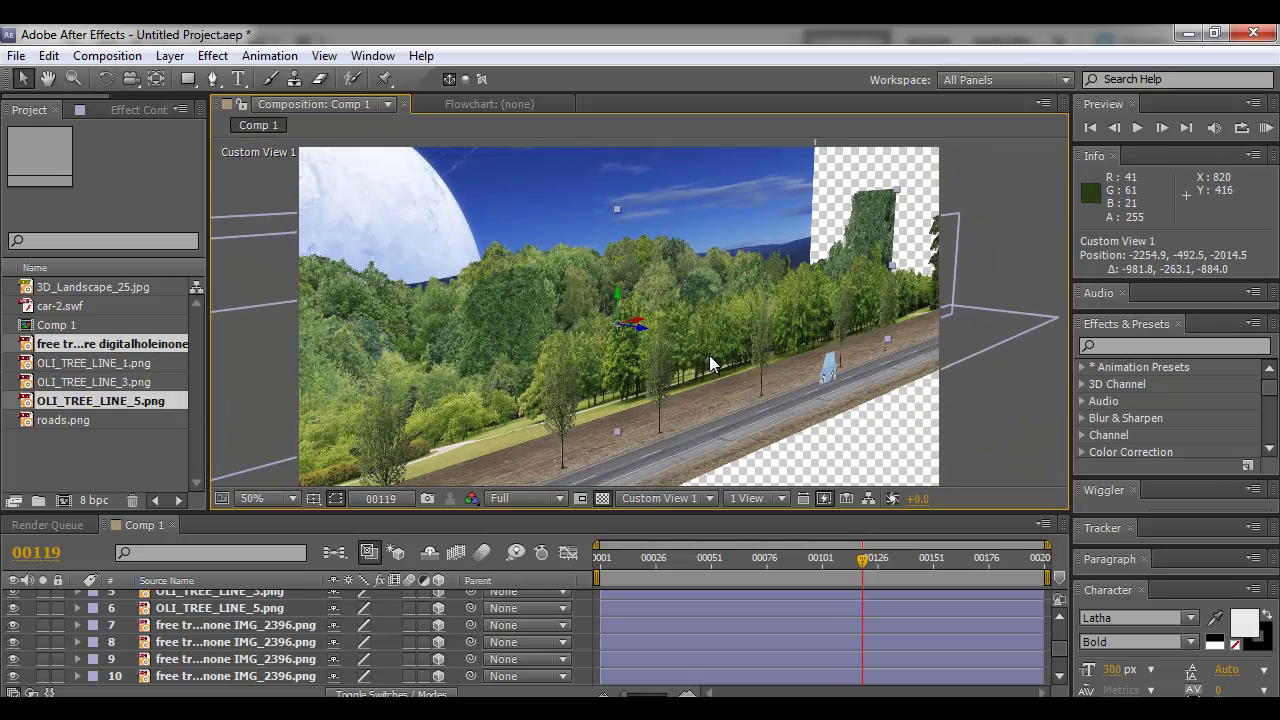
key(c)
drag(710, 403, 767, 286)
key(v)
click(854, 220)
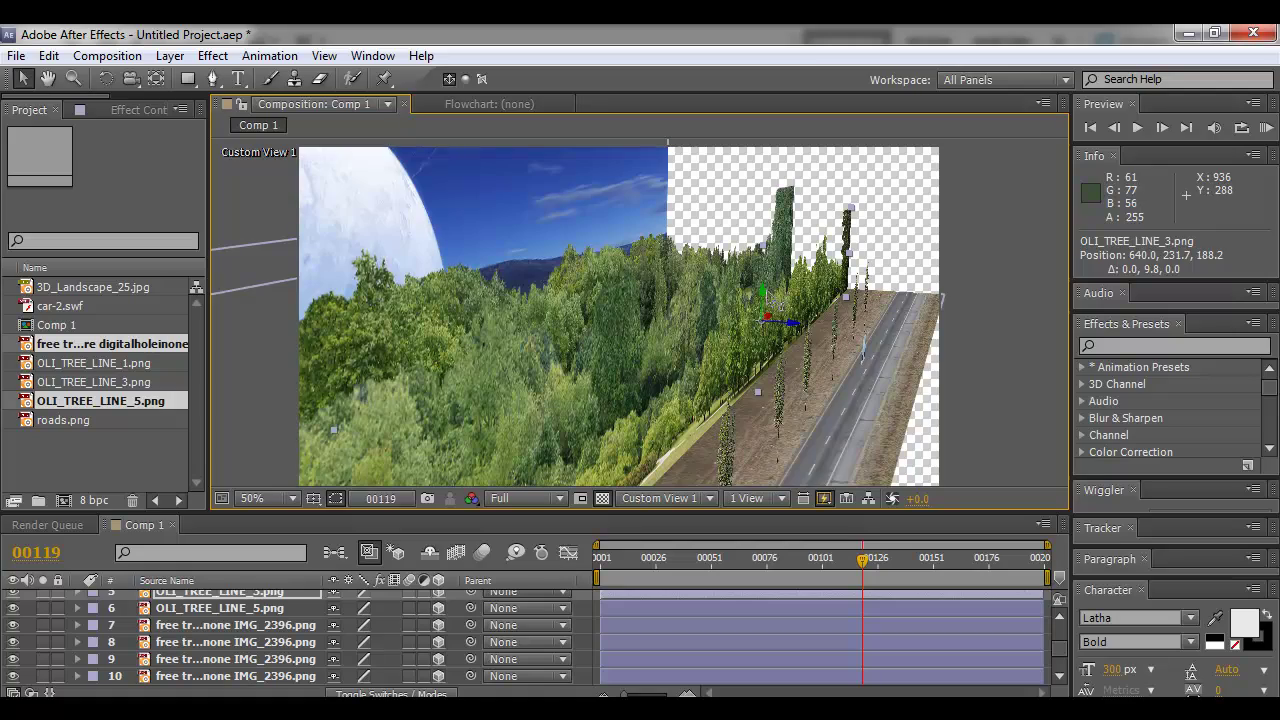
key(c)
drag(733, 309, 789, 309)
mouse_move(389, 249)
mouse_down()
mouse_move(411, 357)
mouse_move(390, 237)
mouse_move(380, 242)
mouse_up()
Raise the car-2.swf layer to about Y 398 so the whole wheels stand on the road surface
key(c)
drag(560, 314, 703, 341)
drag(628, 380, 685, 299)
scroll(175, 645, up, 2)
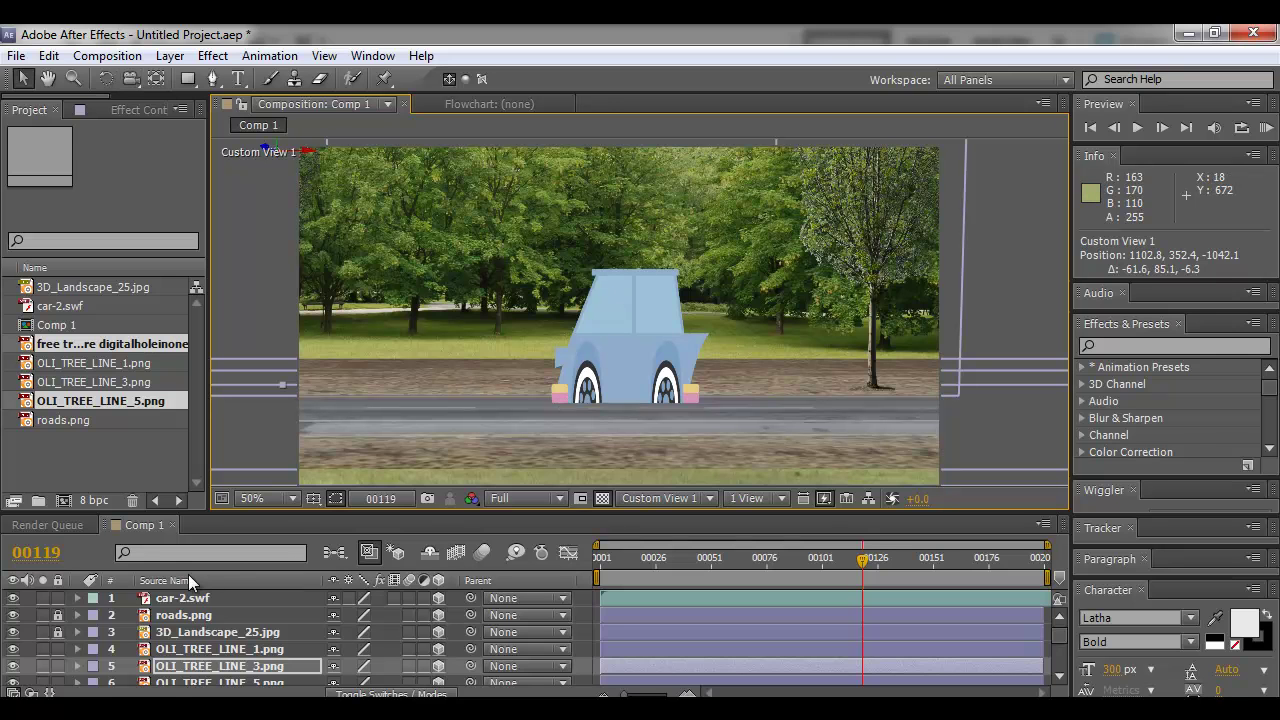
click(152, 597)
drag(631, 329, 638, 309)
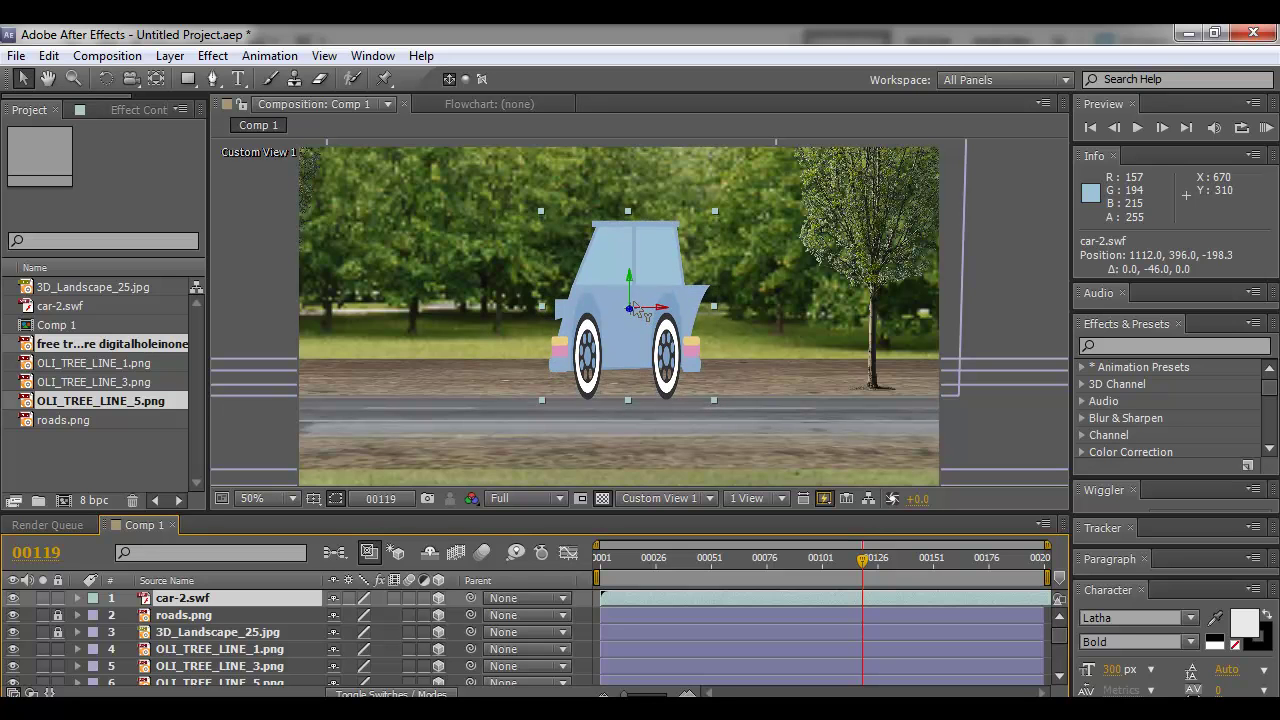
drag(638, 312, 633, 305)
Go to frame 1 and move the car along the road to its far end at about X 3270
key(c)
drag(672, 346, 478, 356)
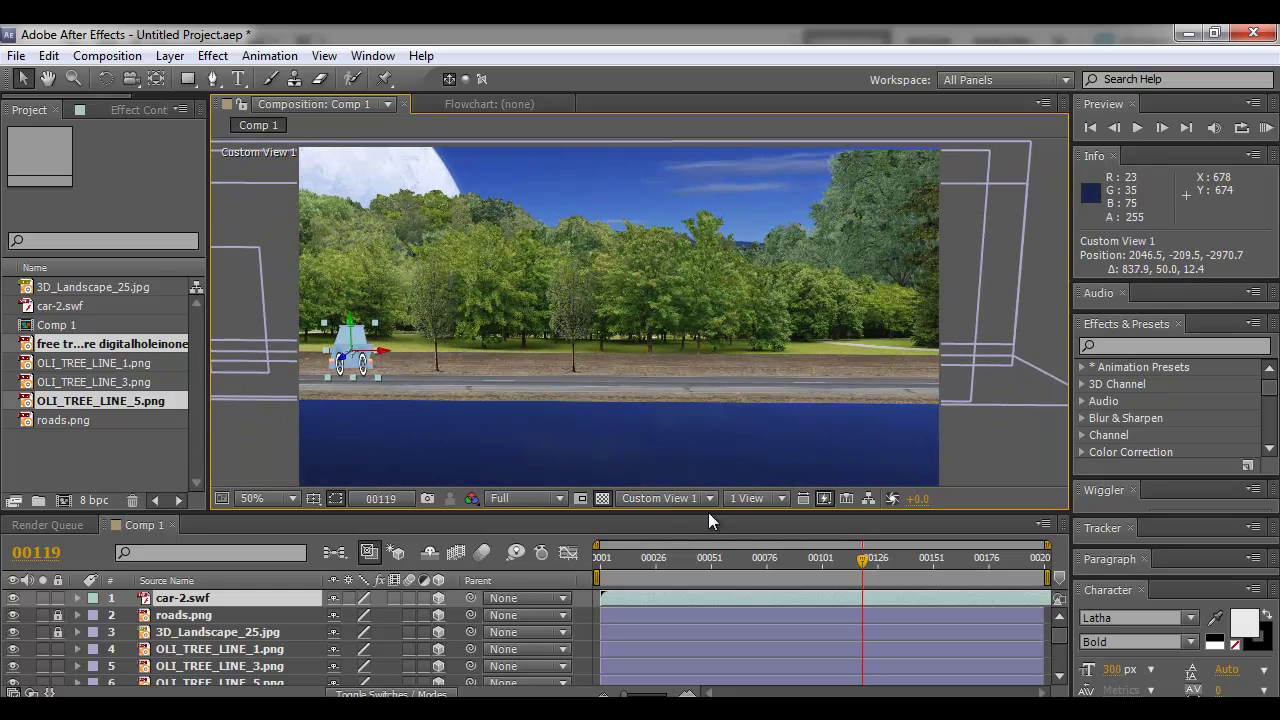
drag(660, 563, 549, 569)
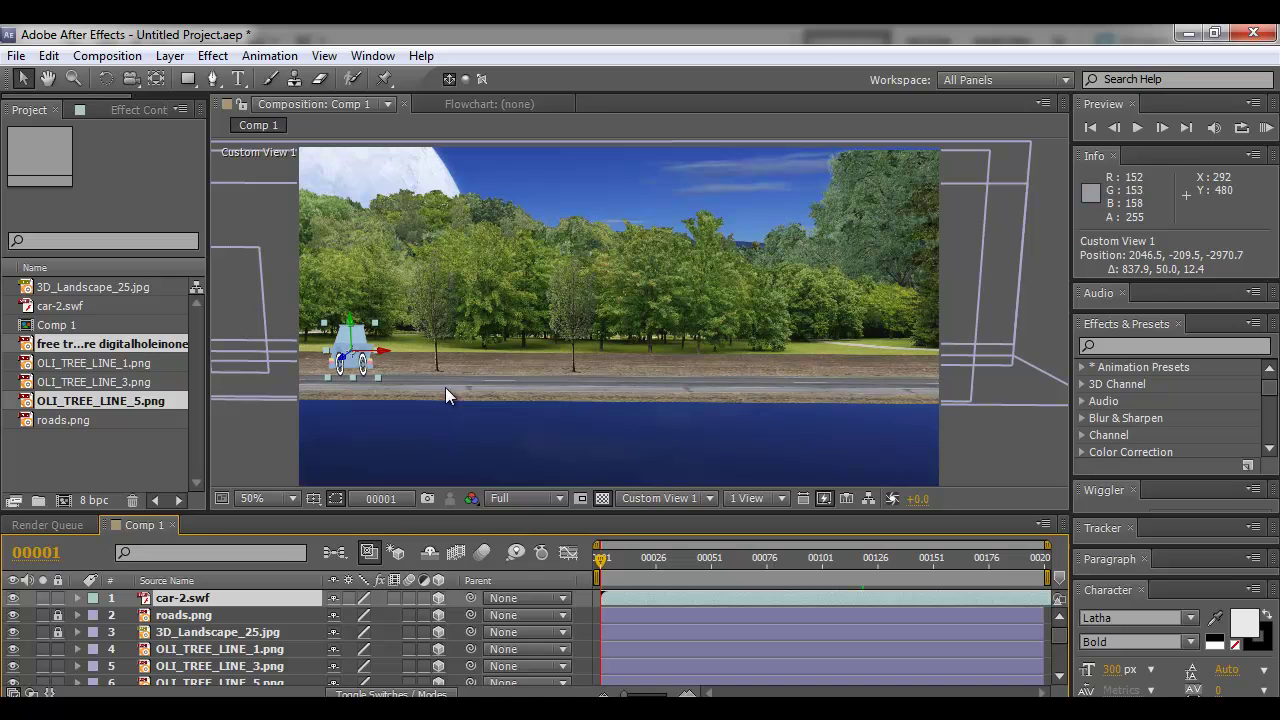
drag(380, 349, 1206, 362)
key(c)
drag(738, 375, 783, 437)
key(v)
Add a Position keyframe for car-2.swf at frame 1 and show the layer's full Transform properties
key(p)
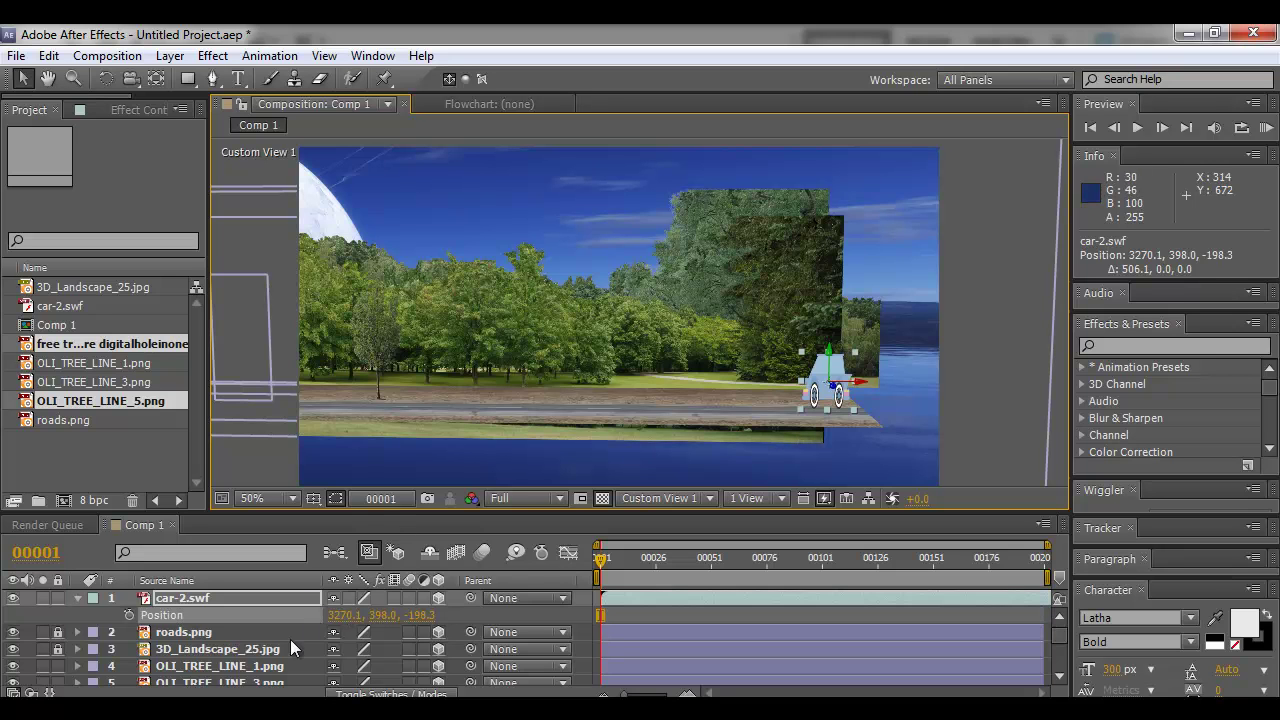
click(130, 616)
click(79, 606)
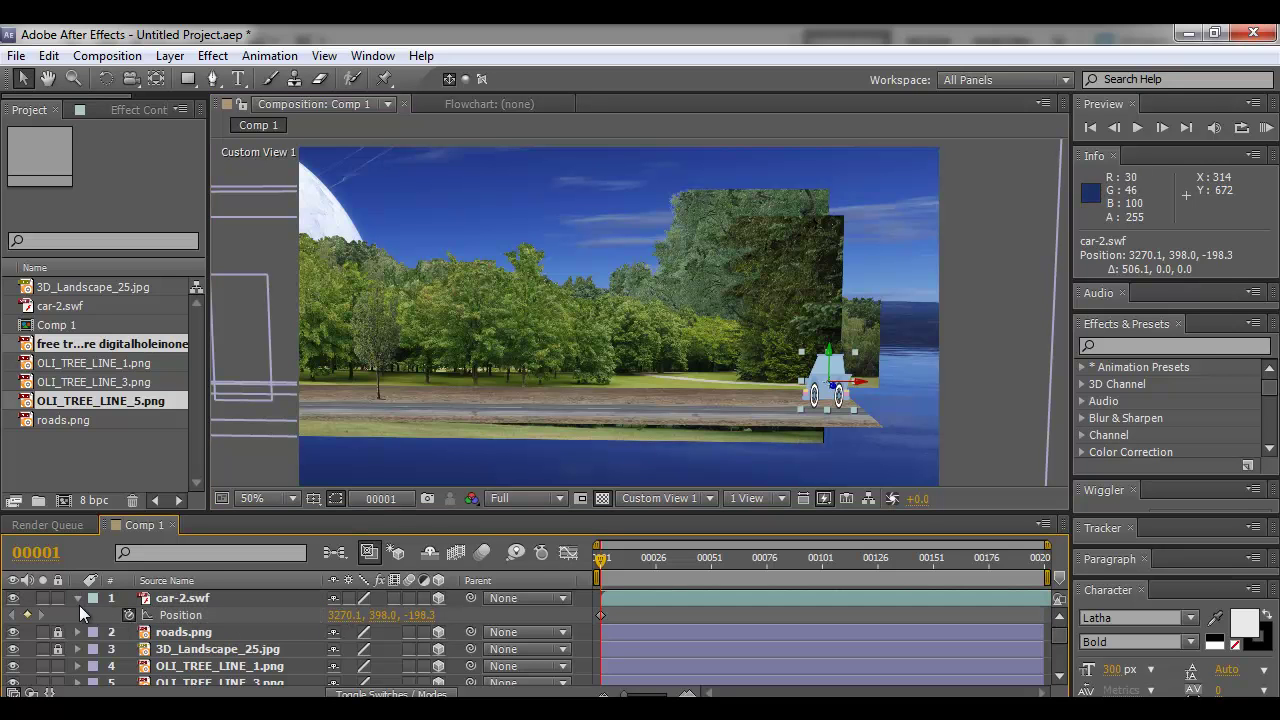
click(79, 598)
click(80, 598)
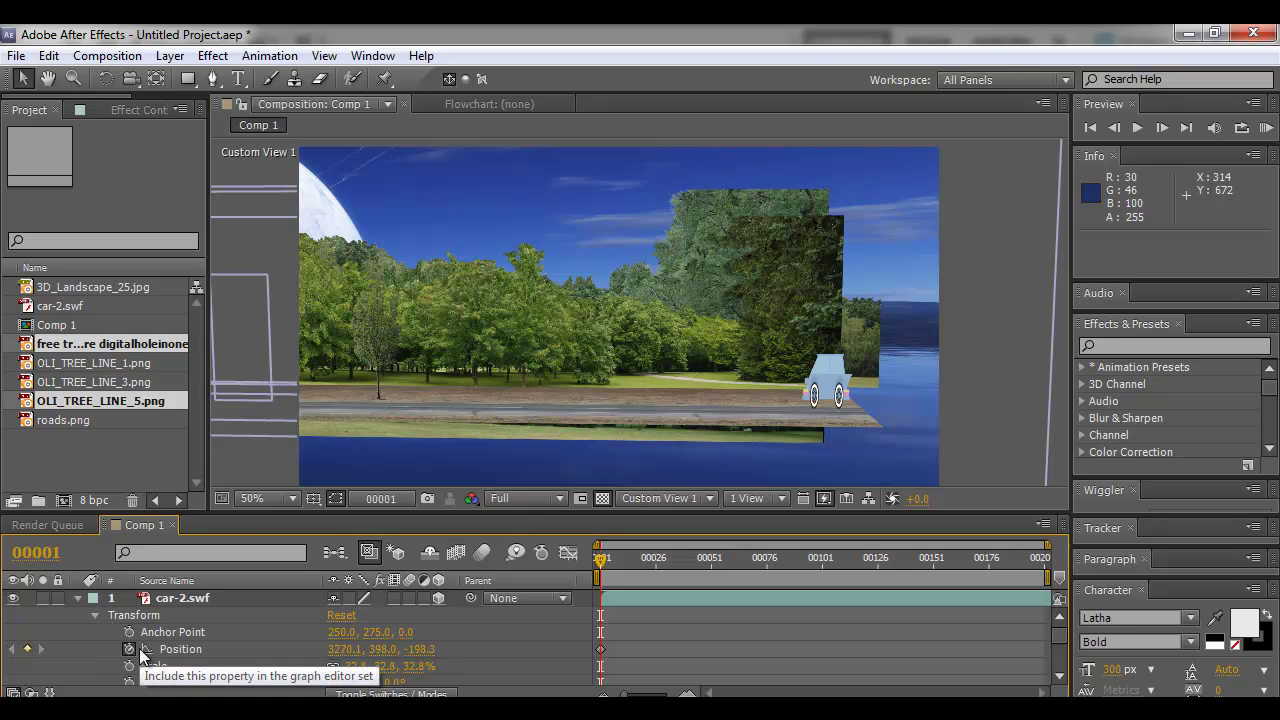
Keyframe the car at frame 101 by moving it along the road to the opposite end, at about X -1962
drag(626, 573, 980, 558)
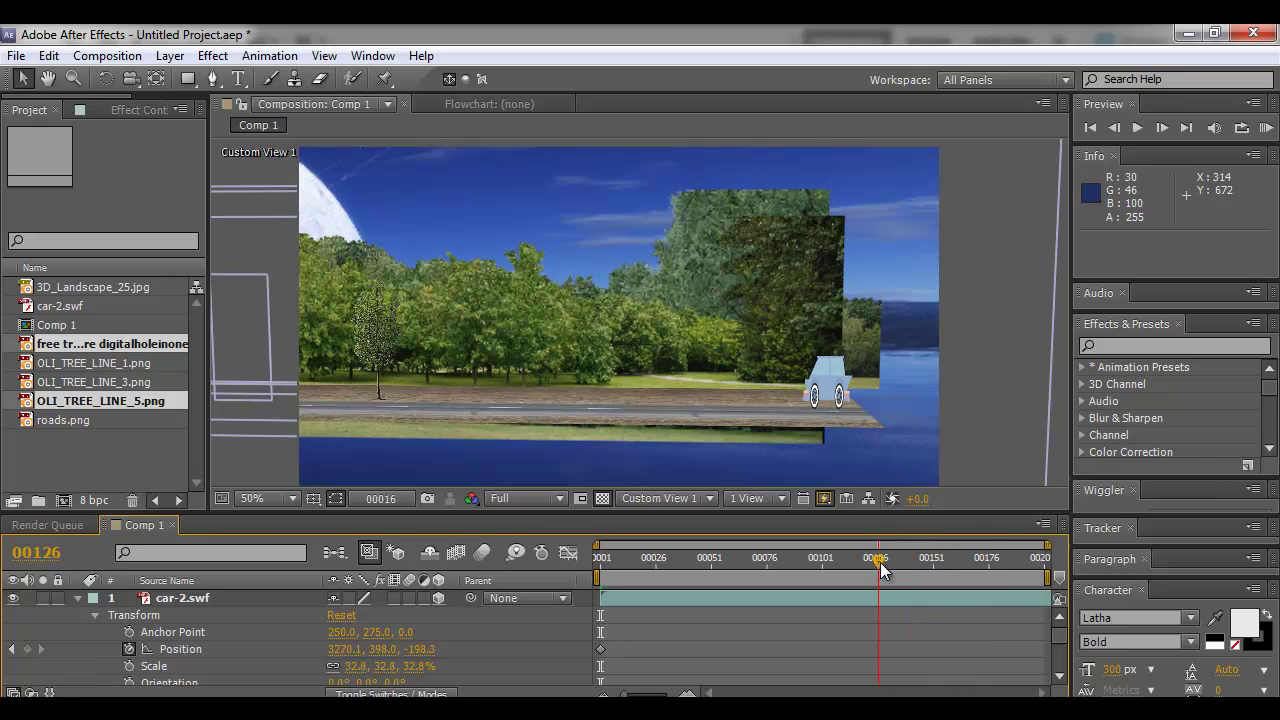
drag(821, 566, 823, 565)
key(c)
drag(711, 429, 621, 424)
key(v)
click(893, 392)
drag(893, 392, 4, 382)
key(c)
drag(511, 412, 771, 422)
key(v)
drag(893, 396, 2, 380)
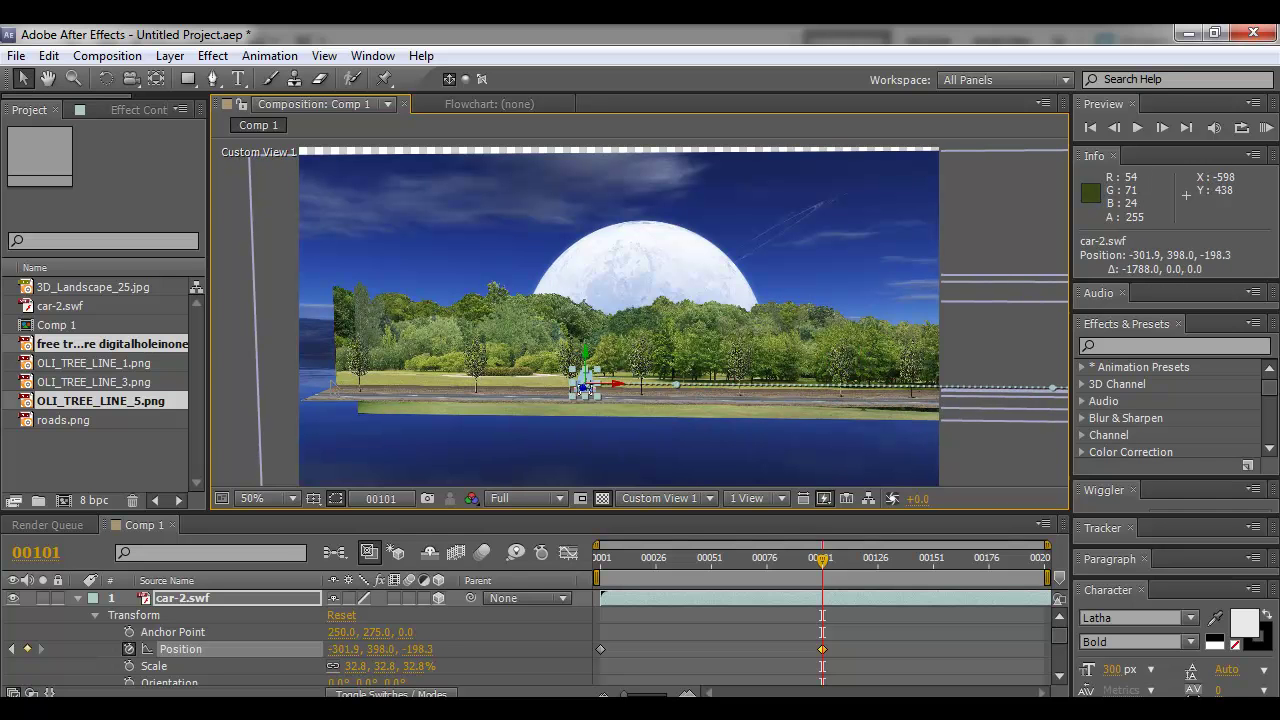
drag(632, 393, 219, 373)
Enable motion blur for the composition and for the car-2.swf layer
key(c)
drag(397, 427, 790, 429)
drag(623, 413, 869, 329)
click(484, 553)
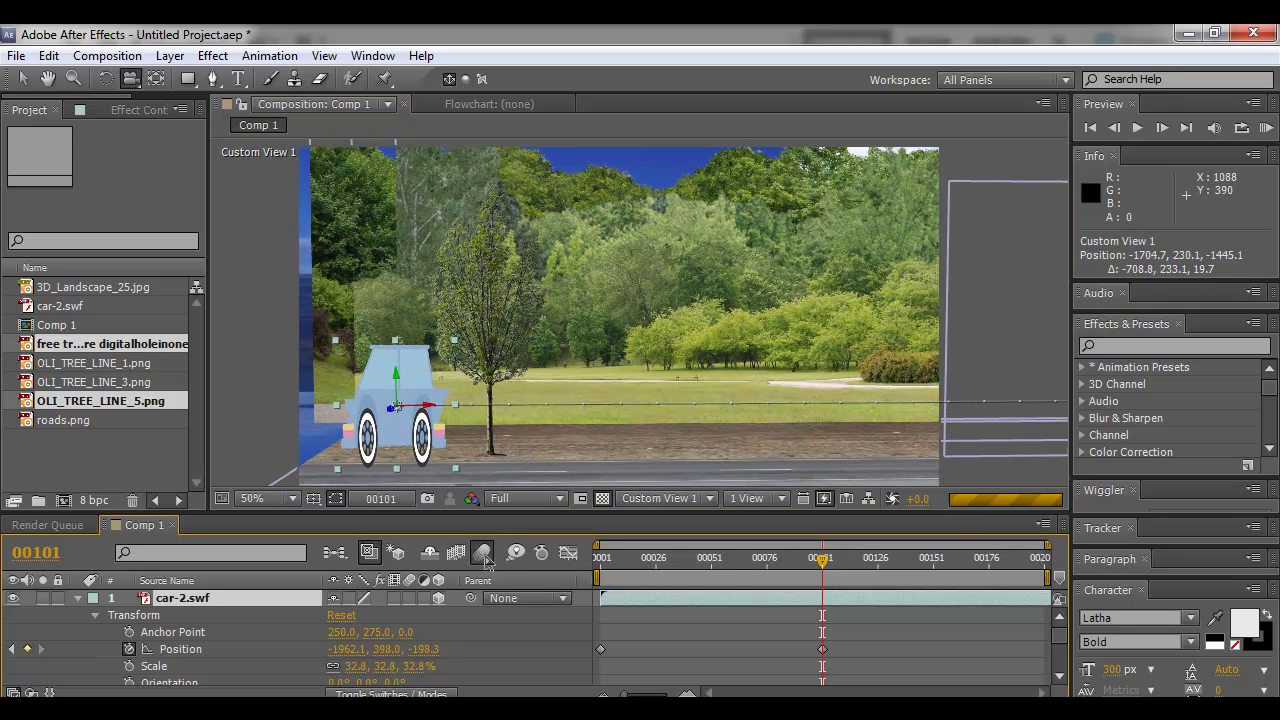
click(409, 597)
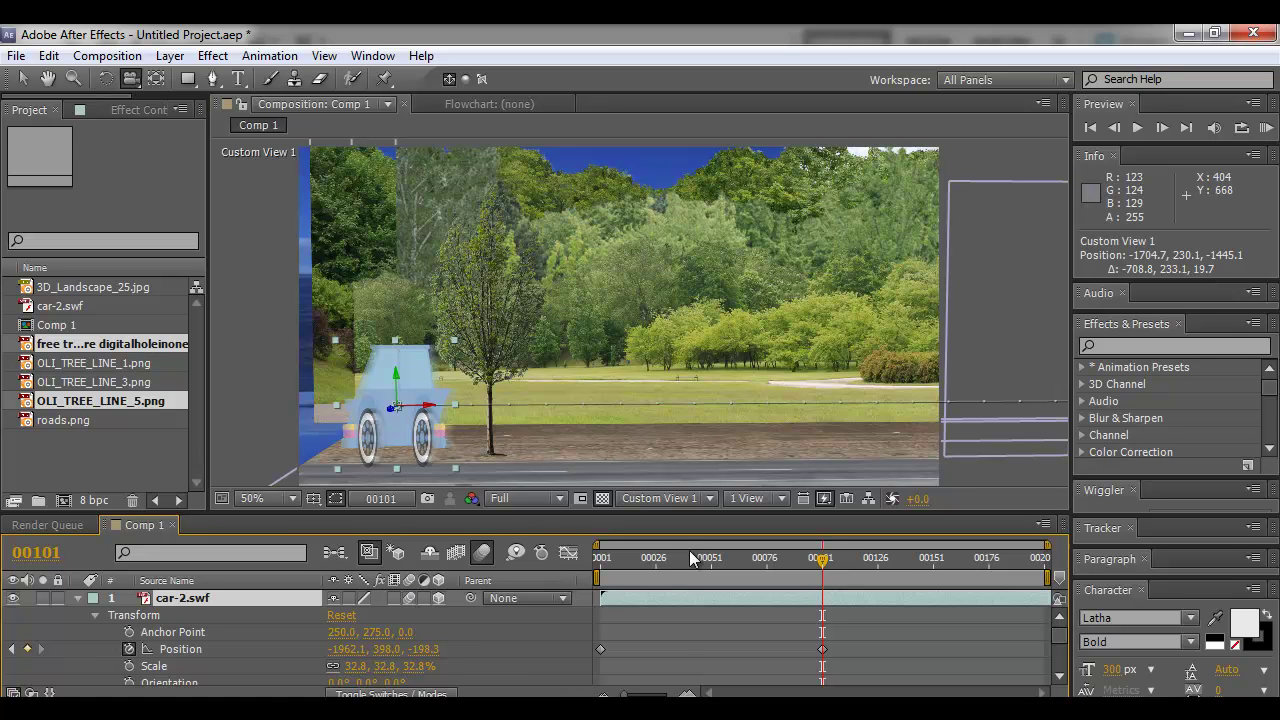
Scrub through the car's movement and reframe the custom view on the middle of the road to examine the blurred motion
drag(689, 555, 640, 560)
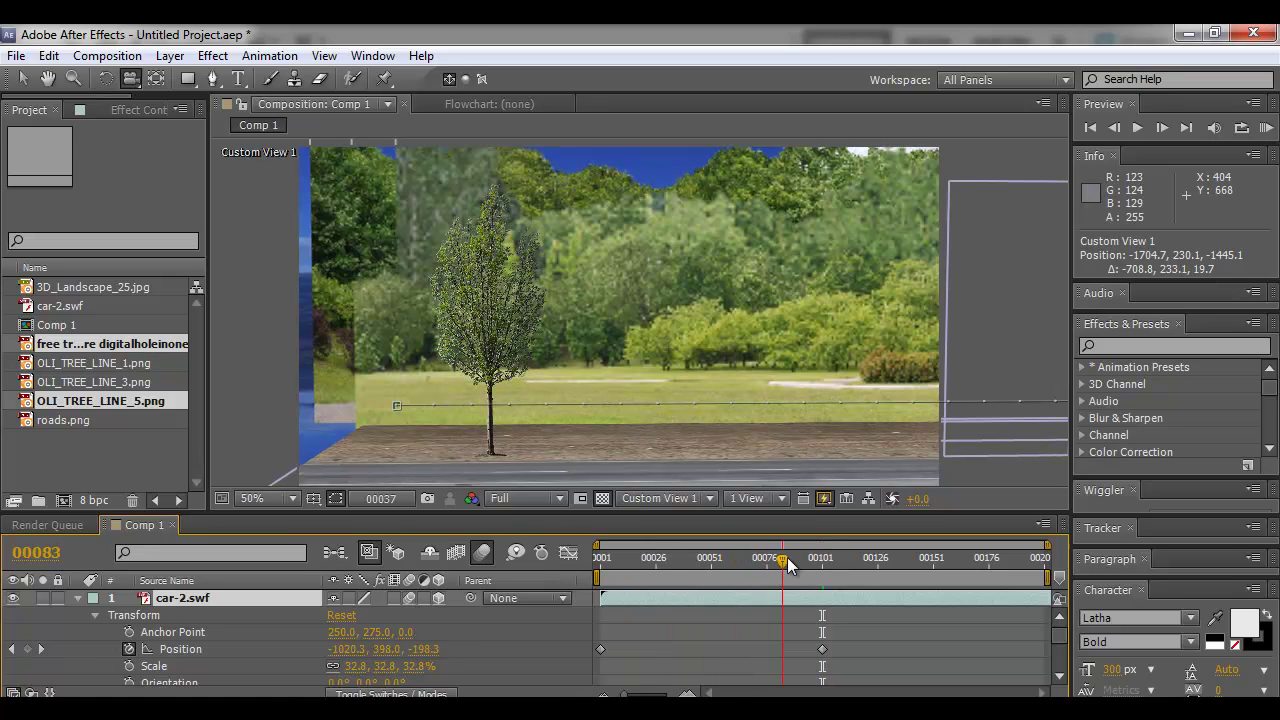
drag(788, 565, 808, 530)
drag(843, 400, 508, 376)
right_click(816, 396)
click(816, 388)
key(c)
drag(682, 560, 809, 576)
Save the project to the Desktop as car.aep
key(ctrl+s)
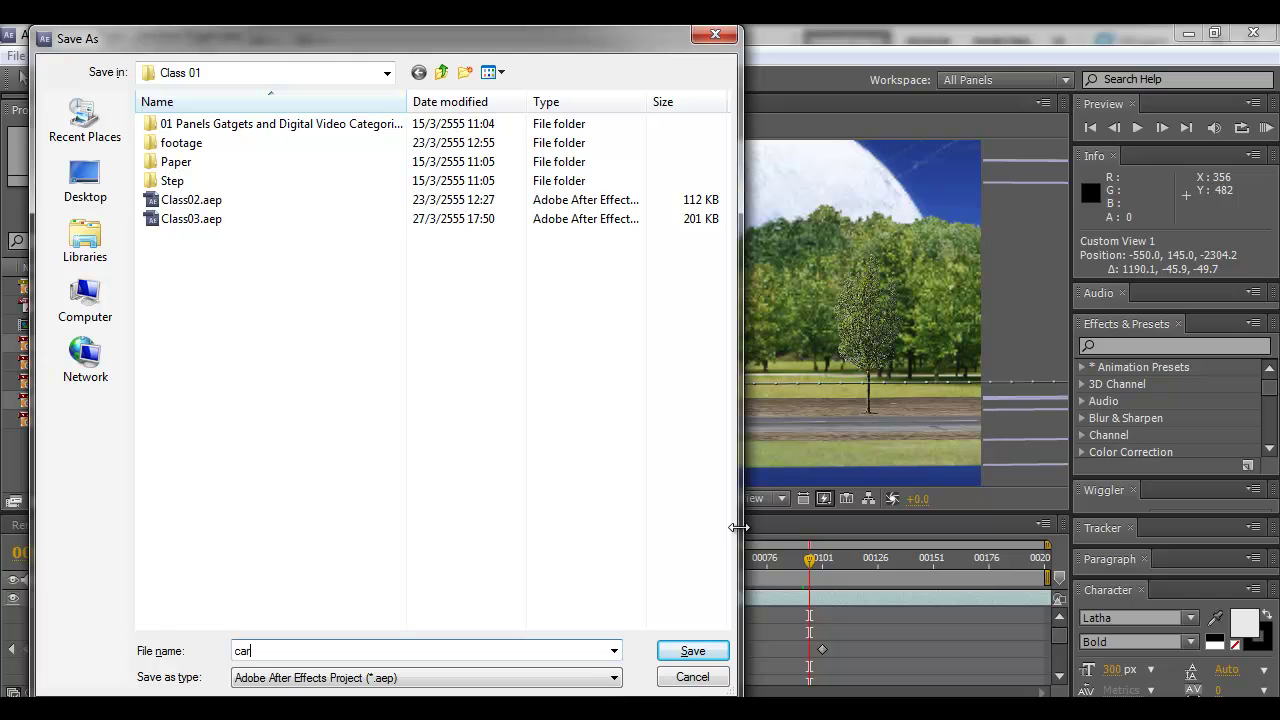
click(90, 180)
key(Return)
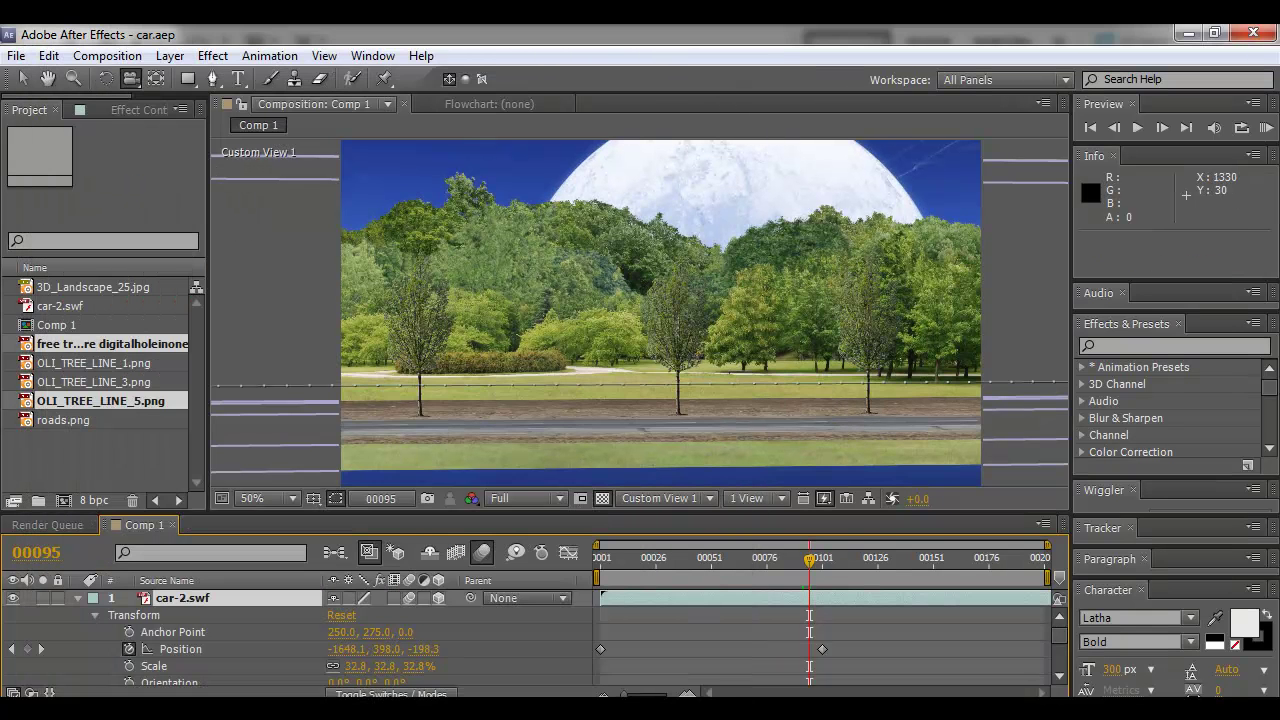
RAM-preview the composition, limit the work area to frames 52 to 91, and preview that range
click(1266, 129)
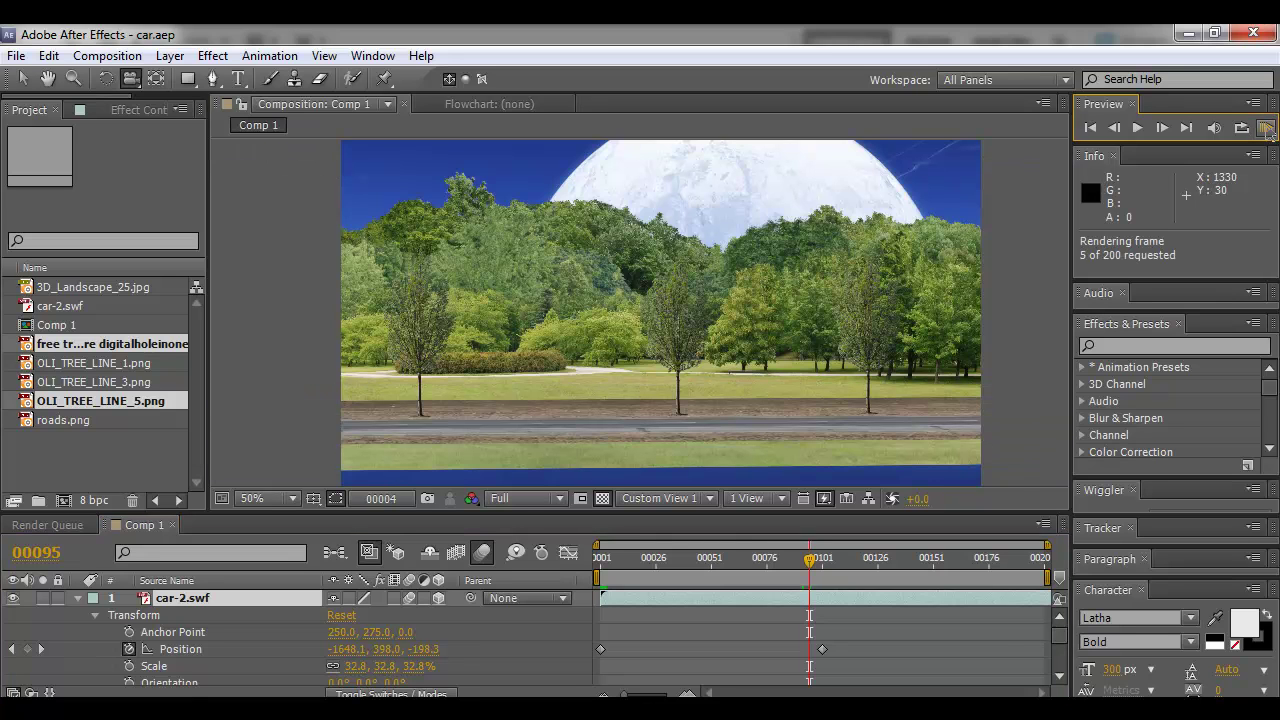
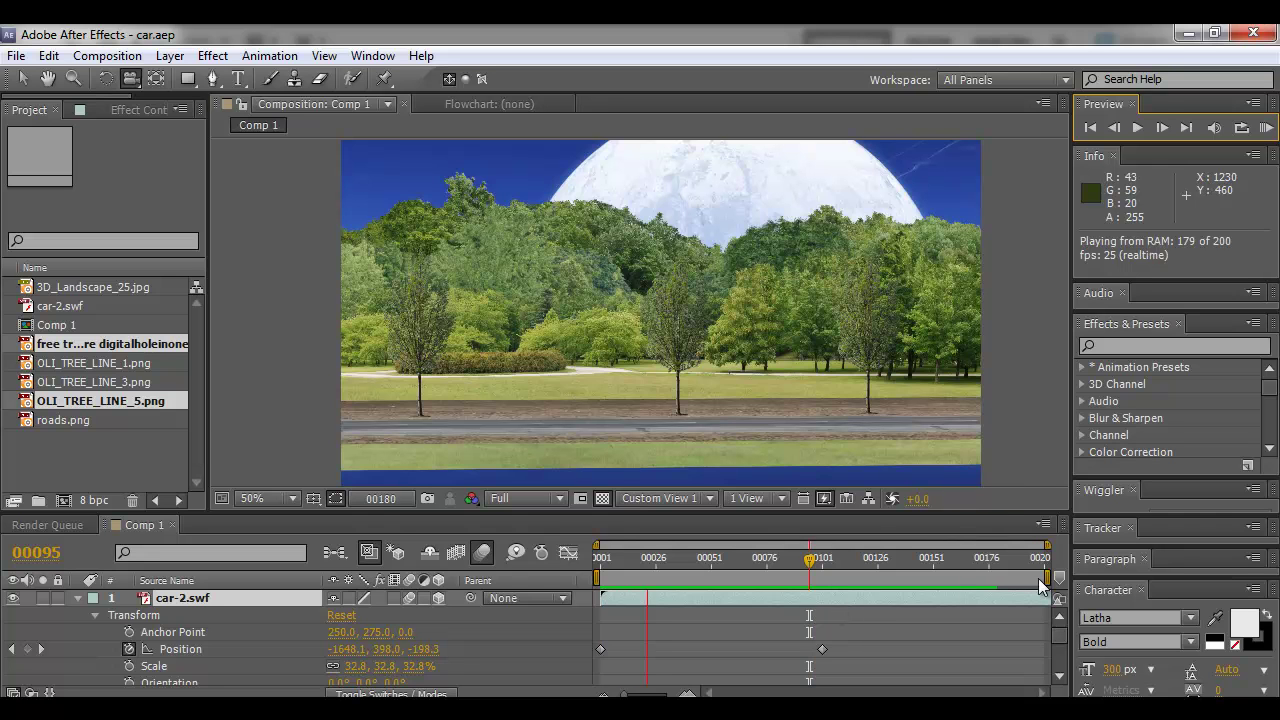
drag(660, 565, 718, 566)
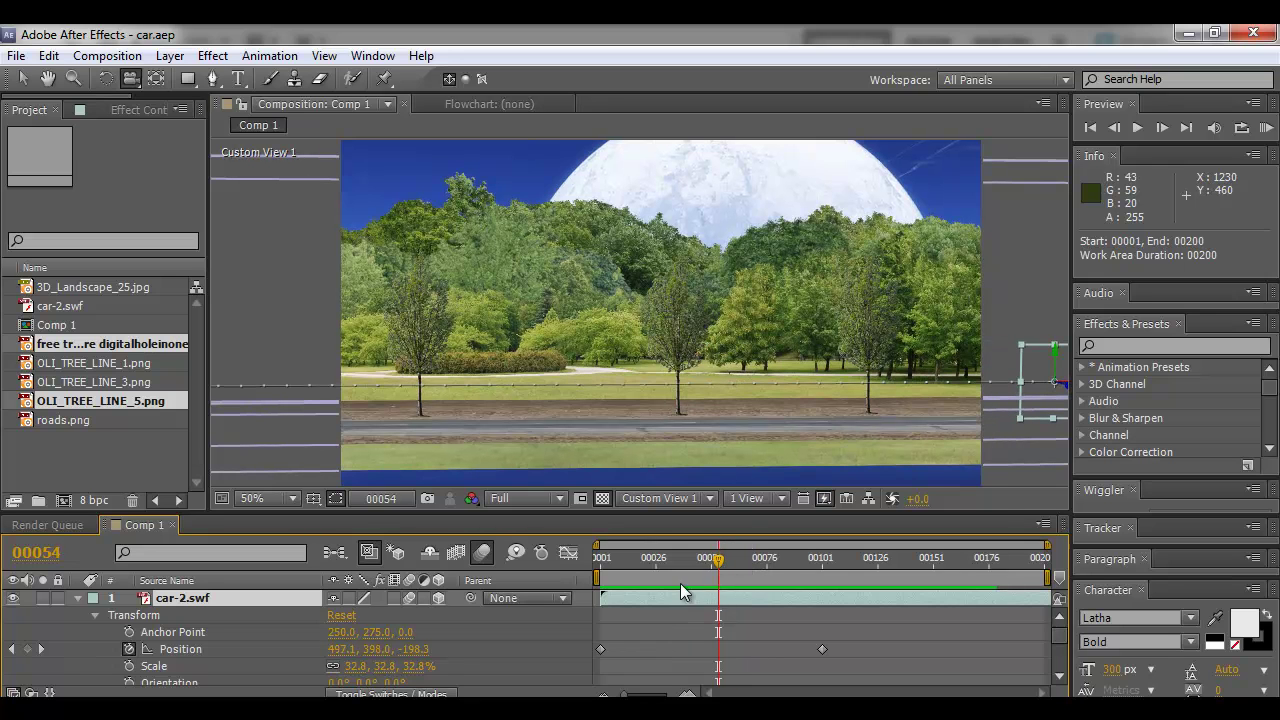
drag(596, 581, 717, 583)
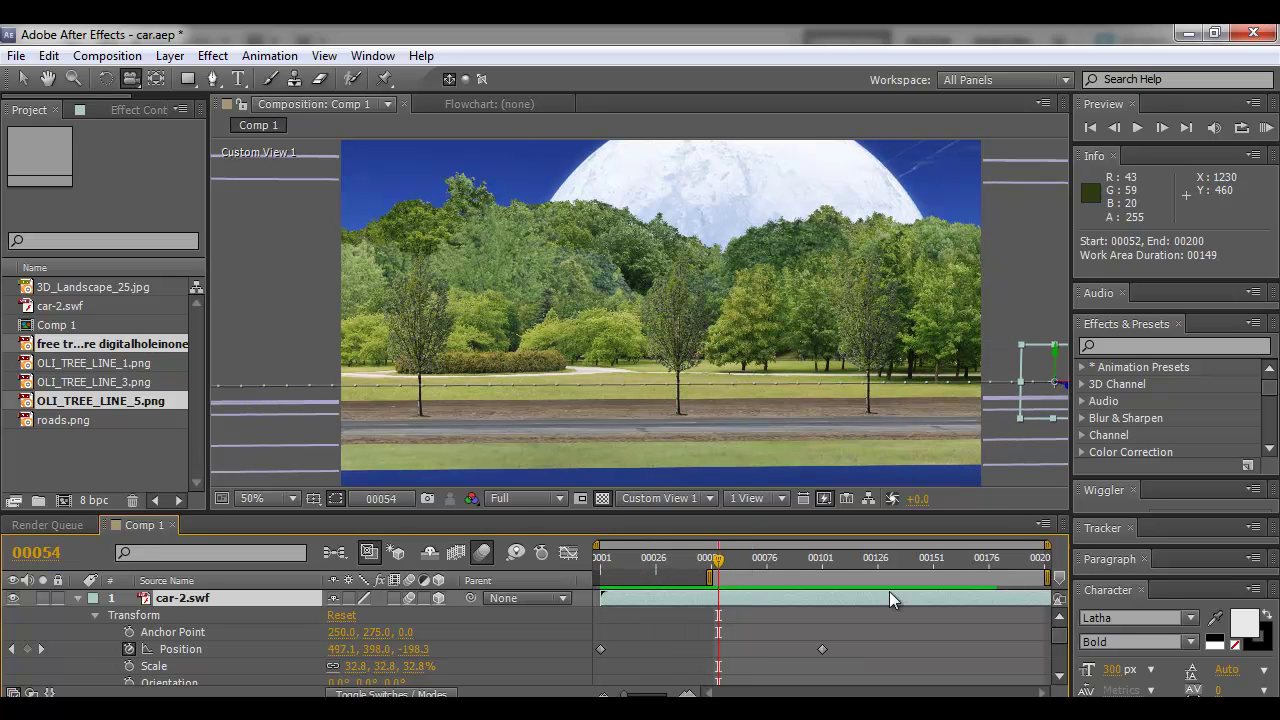
drag(1050, 580, 807, 577)
click(762, 562)
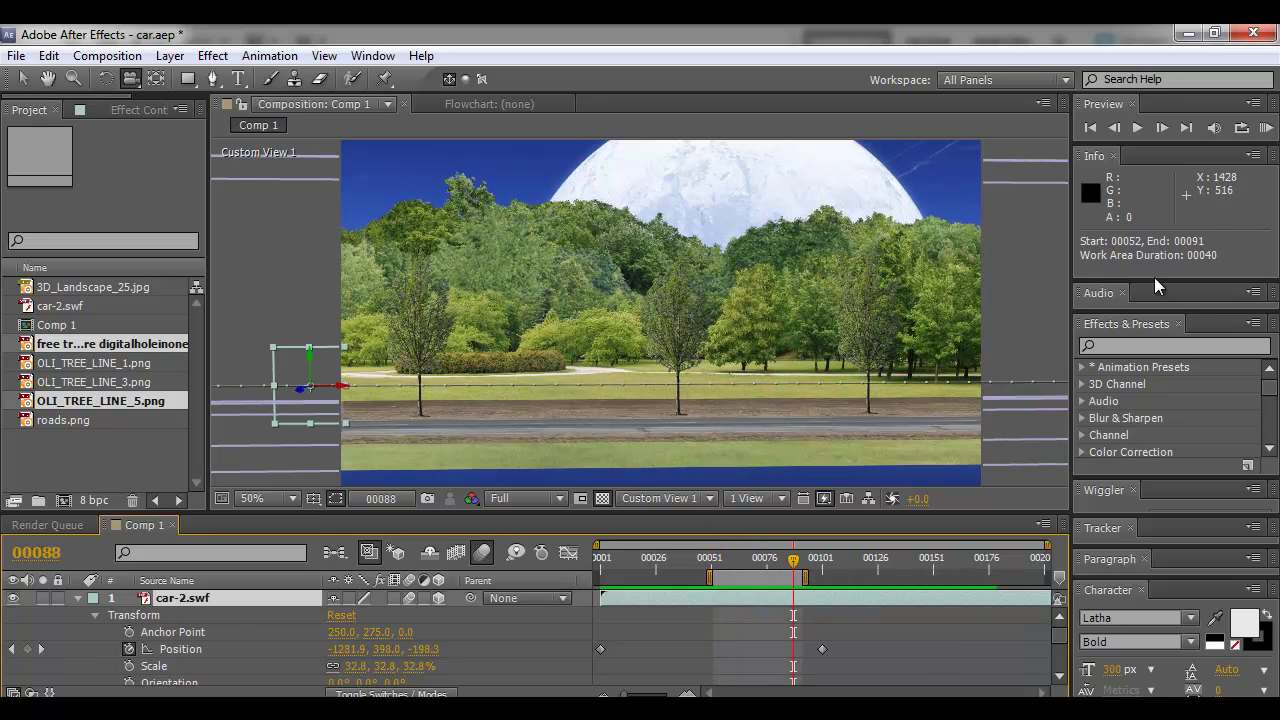
click(1266, 127)
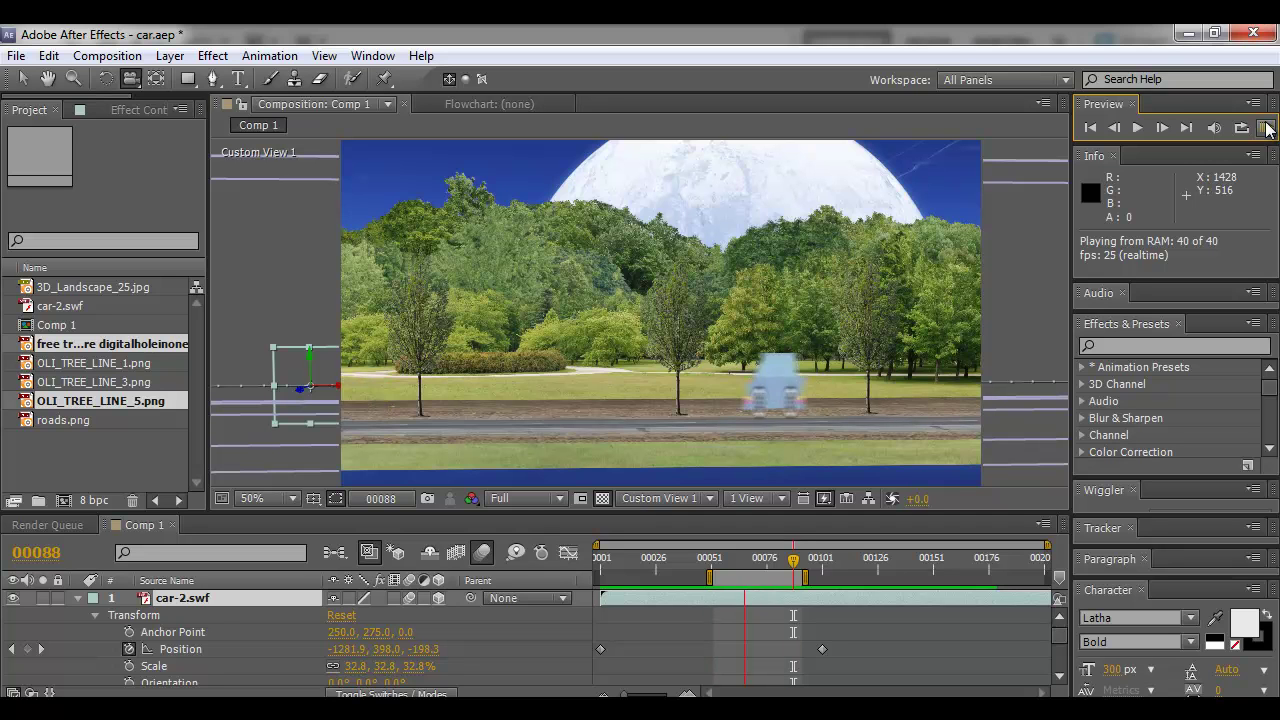
key(space)
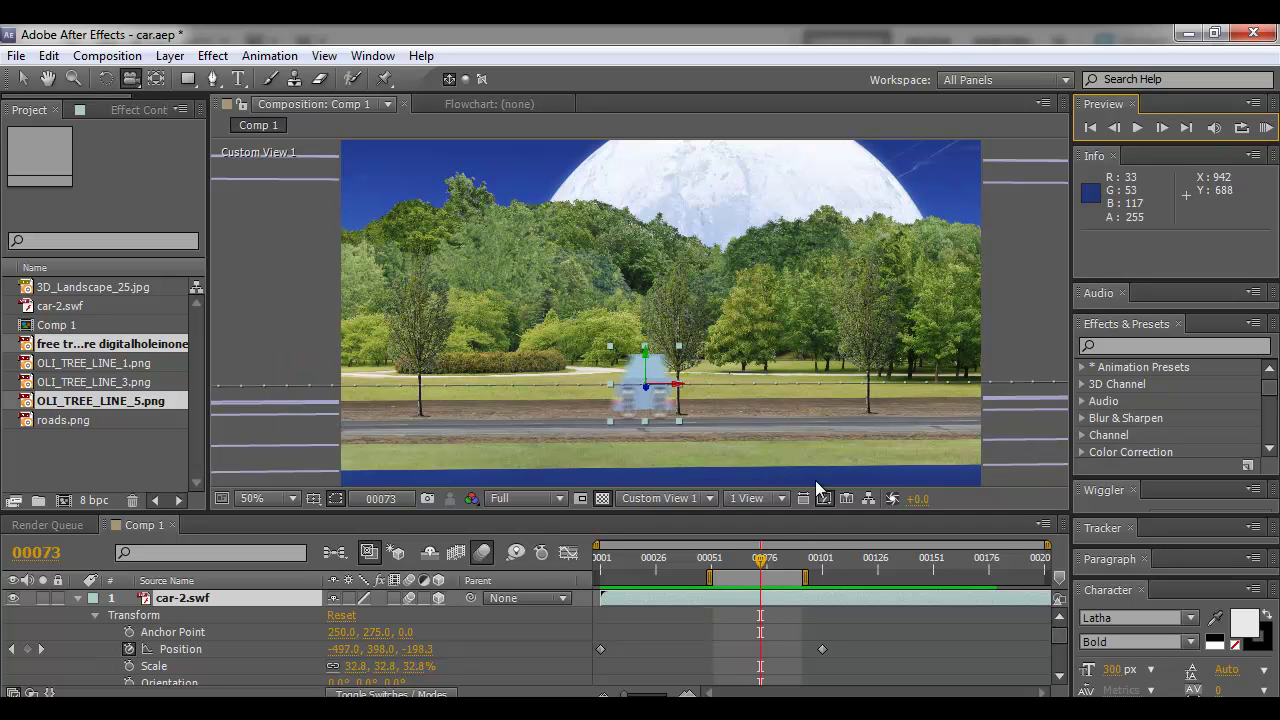
Set the work area to frames 1 to 113 and turn off motion blur on the car-2.swf layer
drag(710, 578, 853, 579)
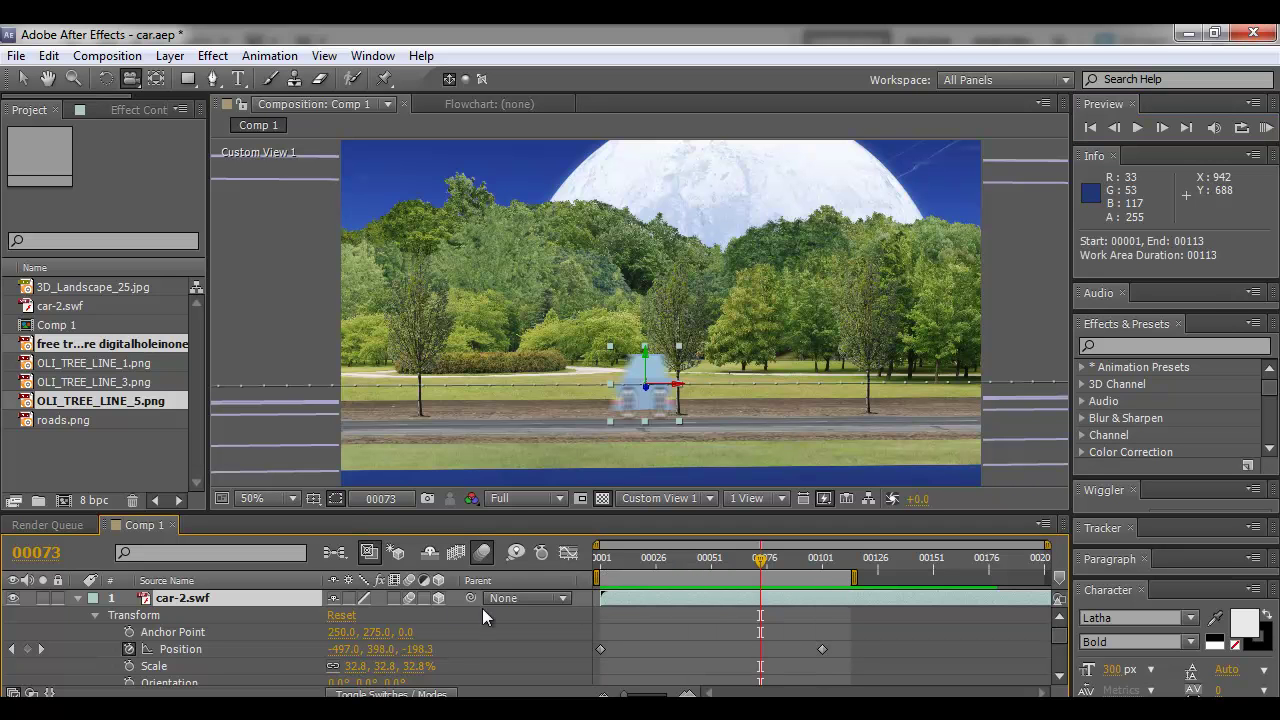
click(414, 598)
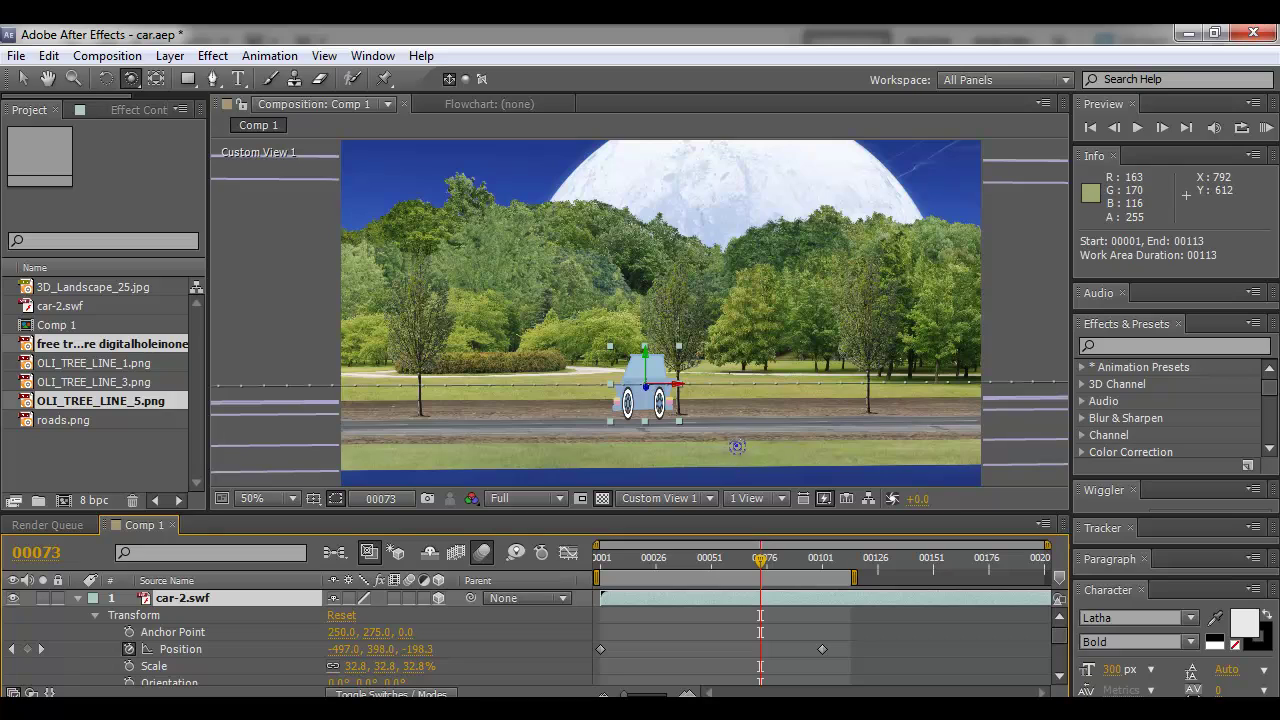
Go to frame 1 and add a two-node camera named Camera 1 with its default settings
drag(742, 443, 601, 386)
drag(843, 368, 488, 382)
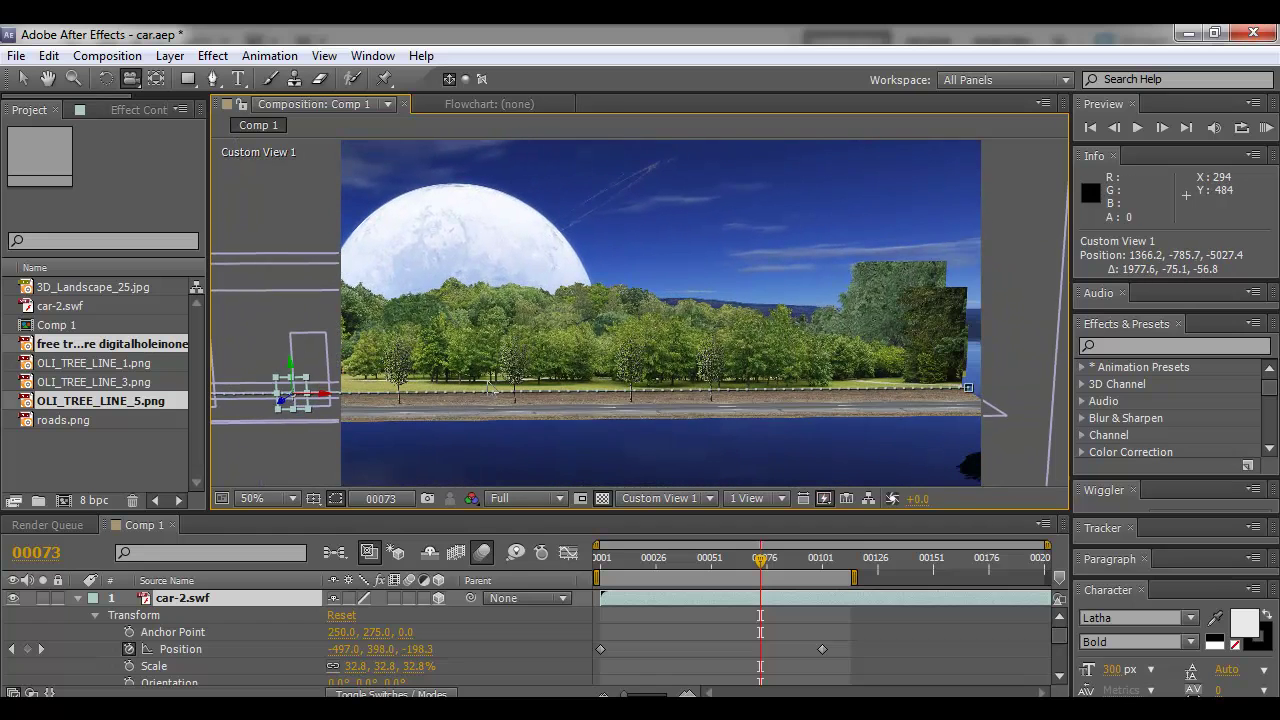
drag(637, 558, 600, 558)
click(1034, 293)
right_click(971, 650)
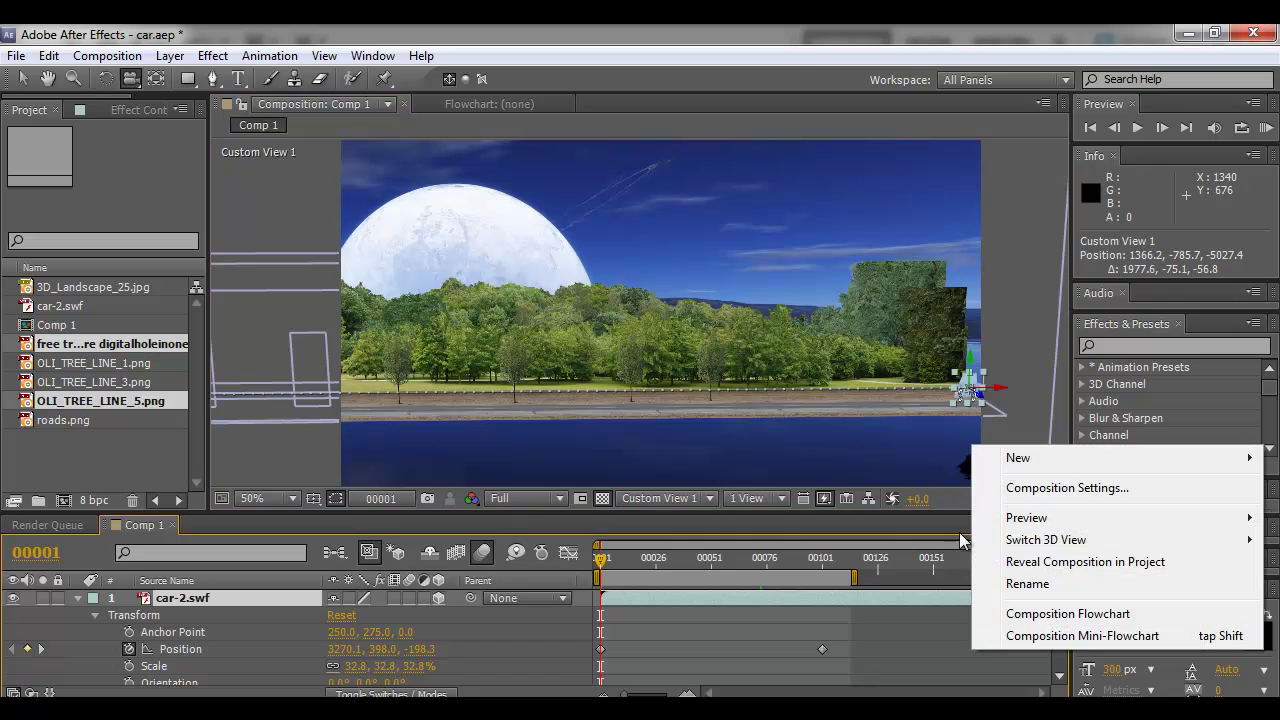
right_click(870, 634)
right_click(982, 663)
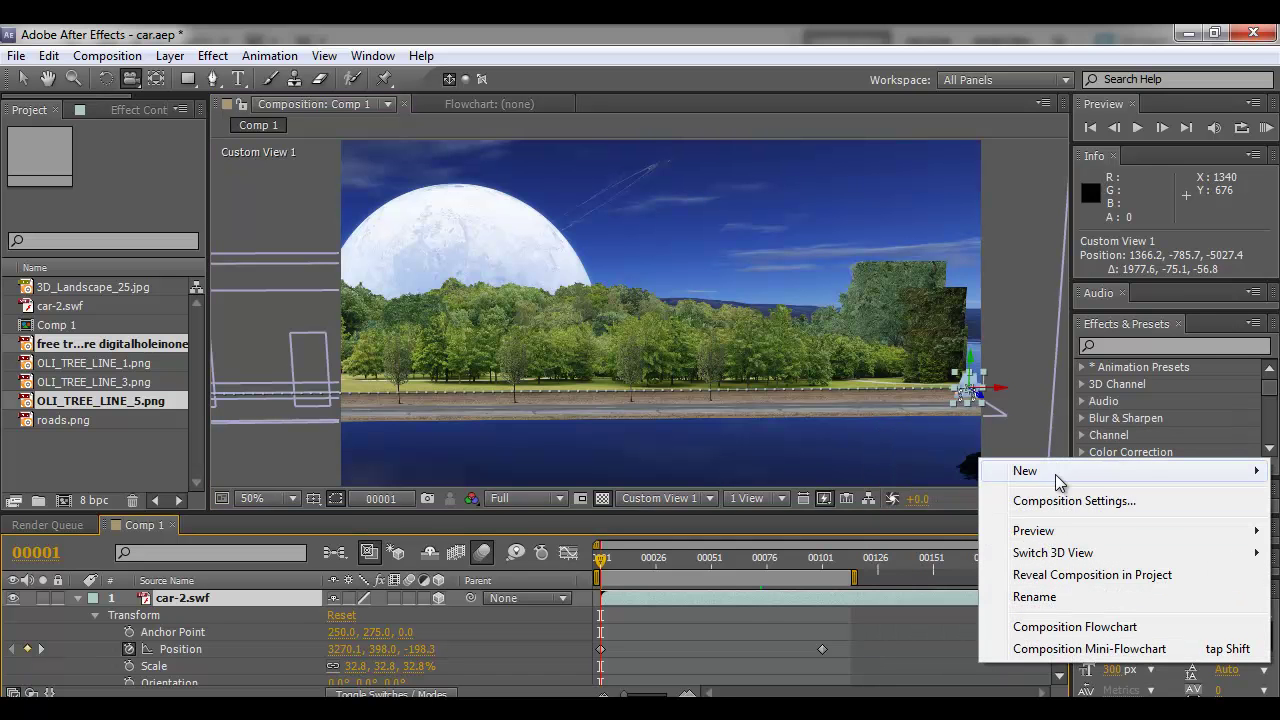
mouse_move(1050, 470)
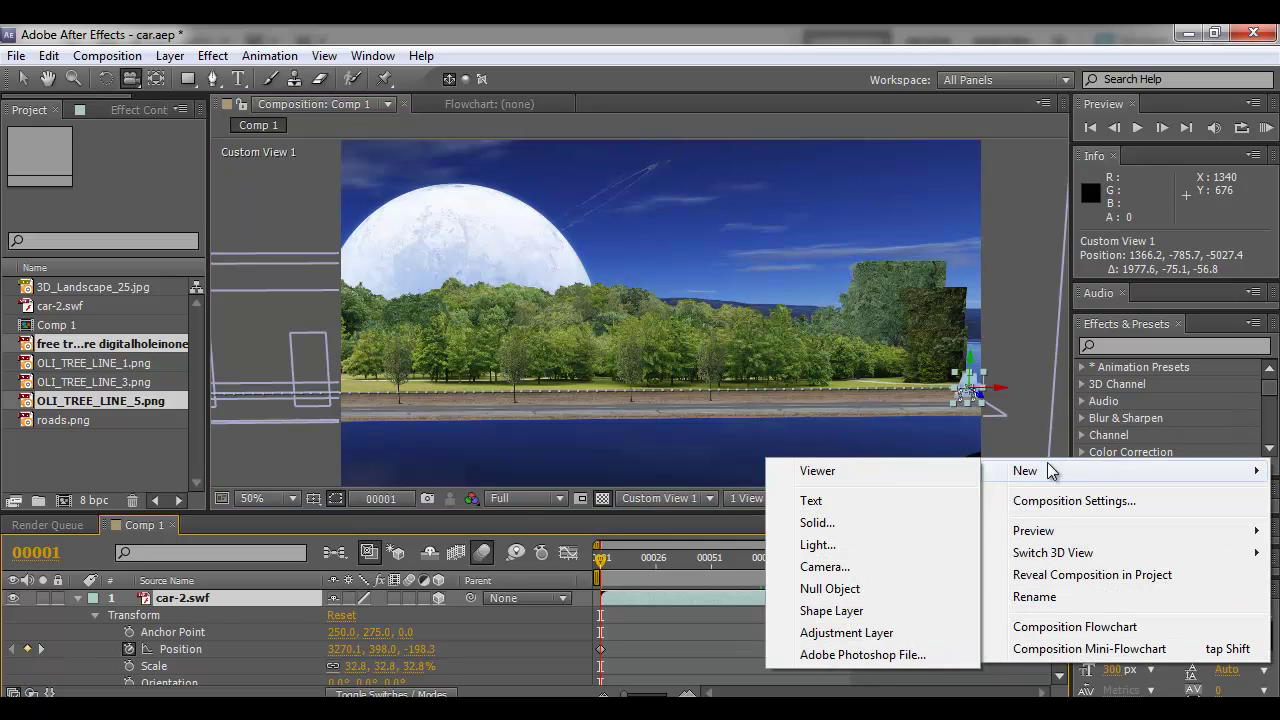
click(827, 567)
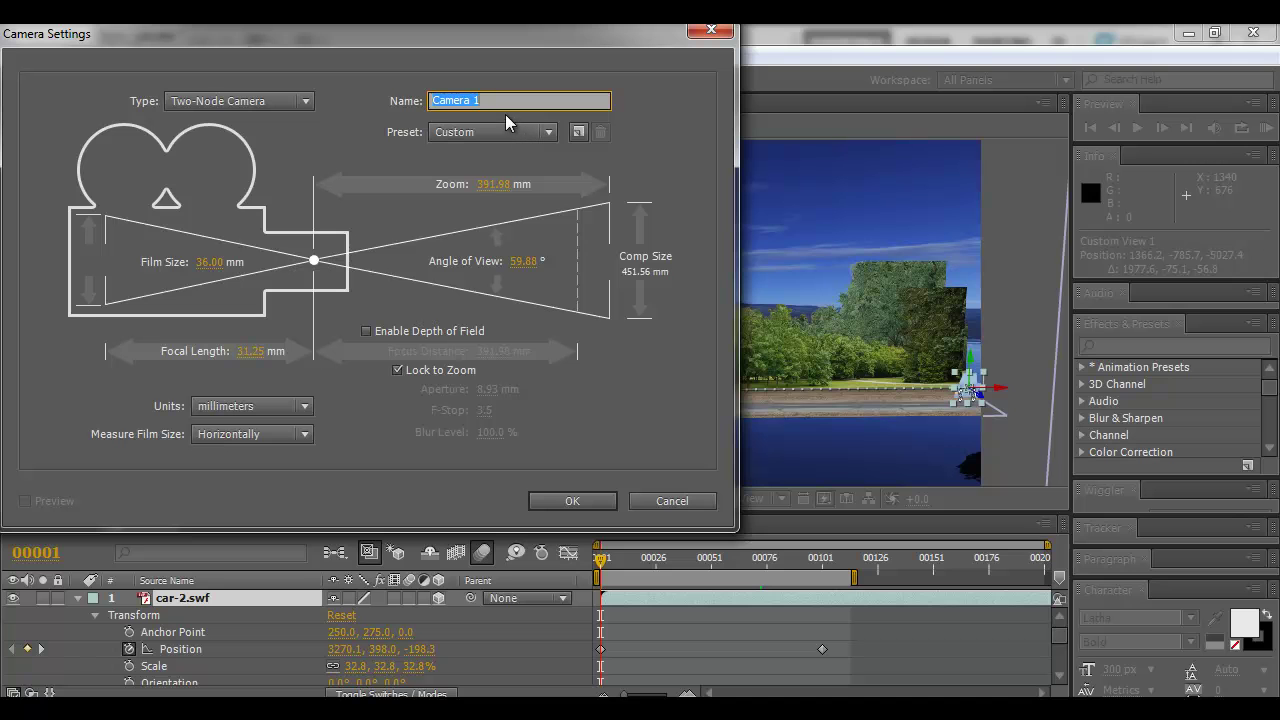
click(572, 501)
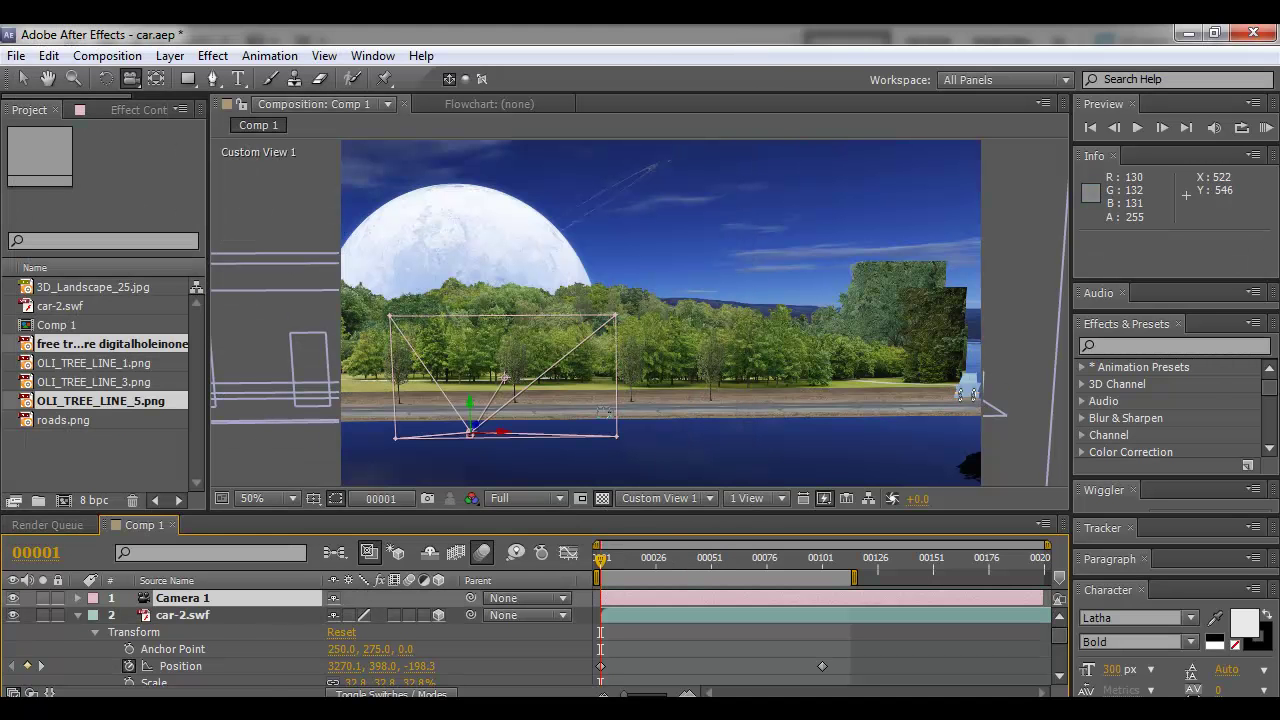
Look through Camera 1 and move it to a raised view of the road's car end, at about 2697, -216, -1082
click(687, 495)
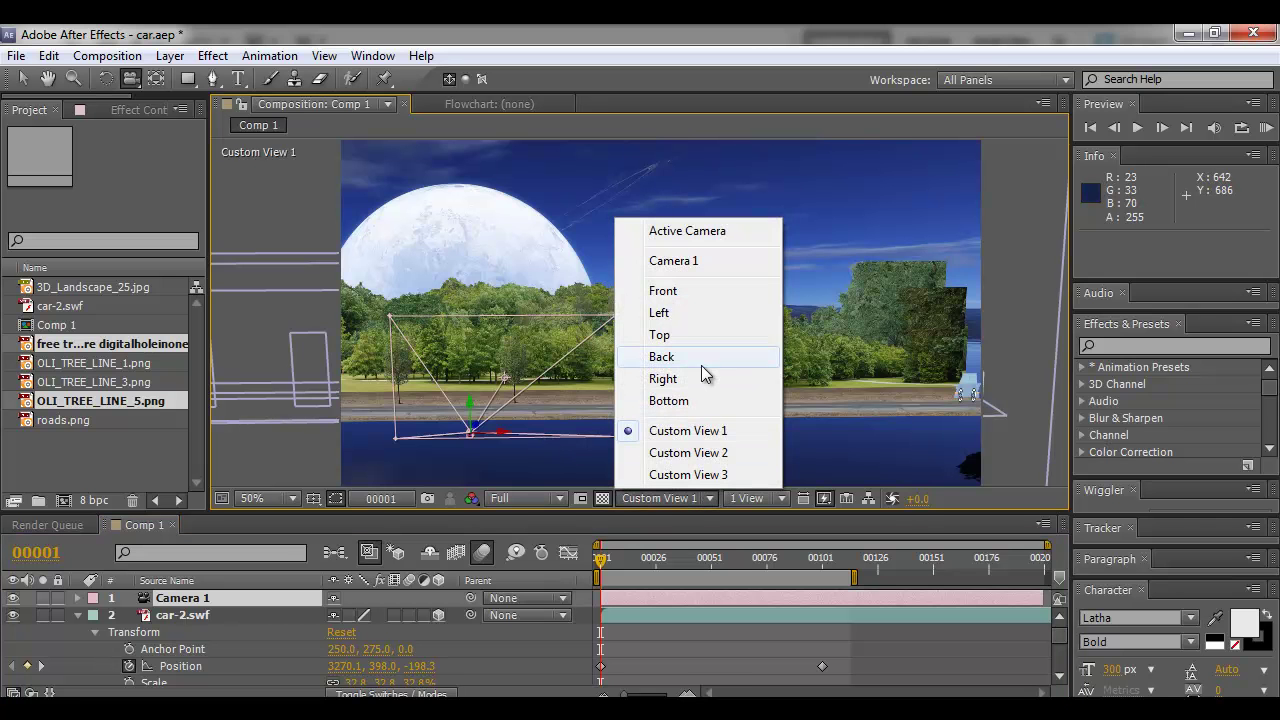
click(697, 265)
drag(768, 360, 525, 360)
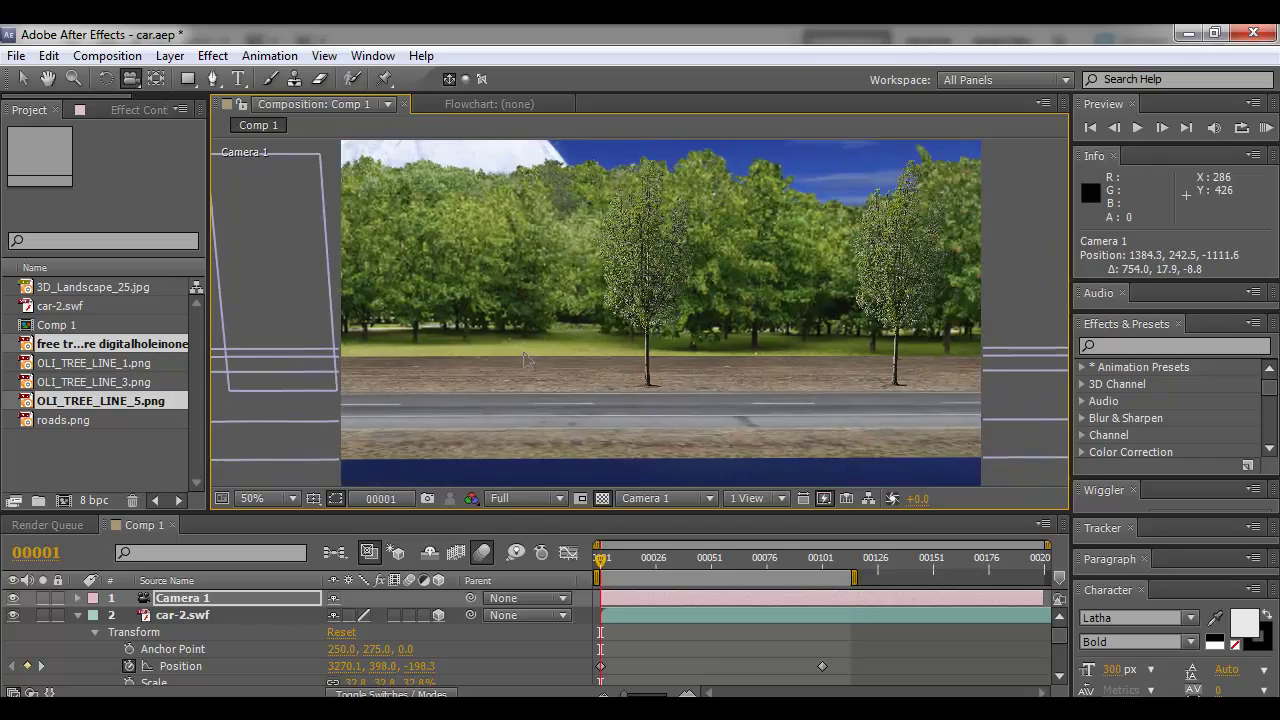
drag(680, 362, 403, 360)
drag(733, 355, 648, 337)
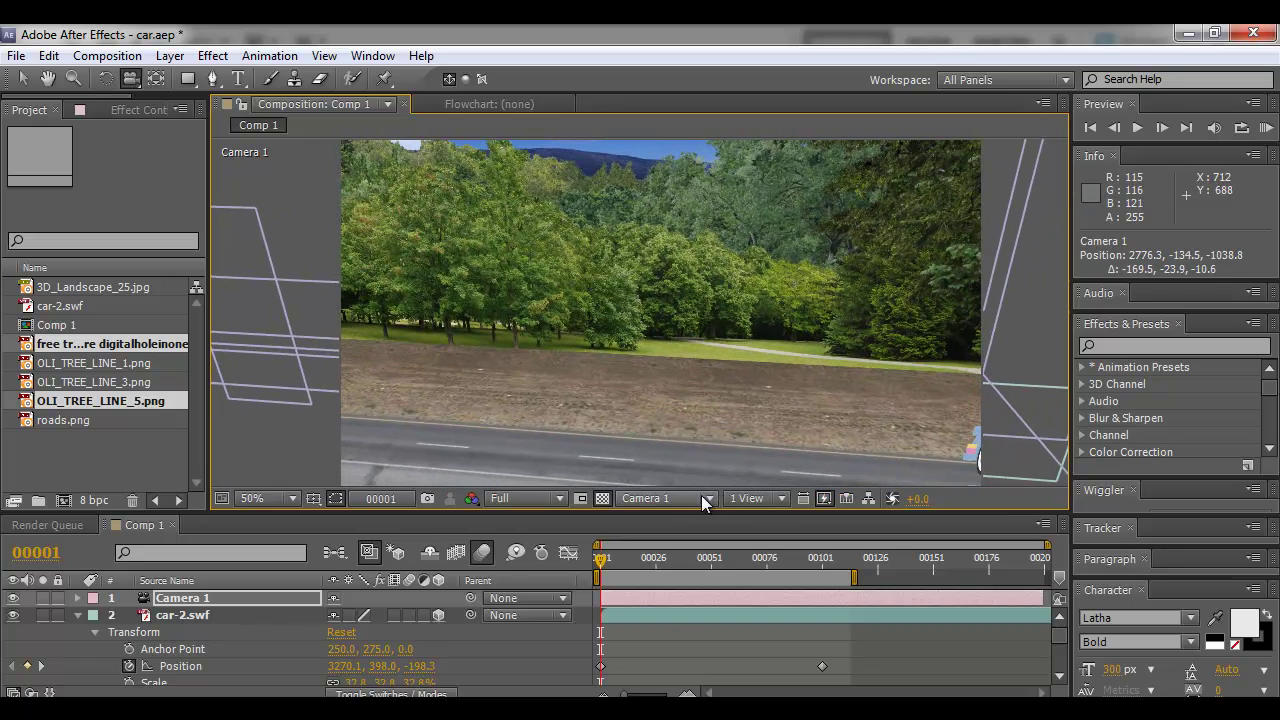
drag(705, 506, 705, 546)
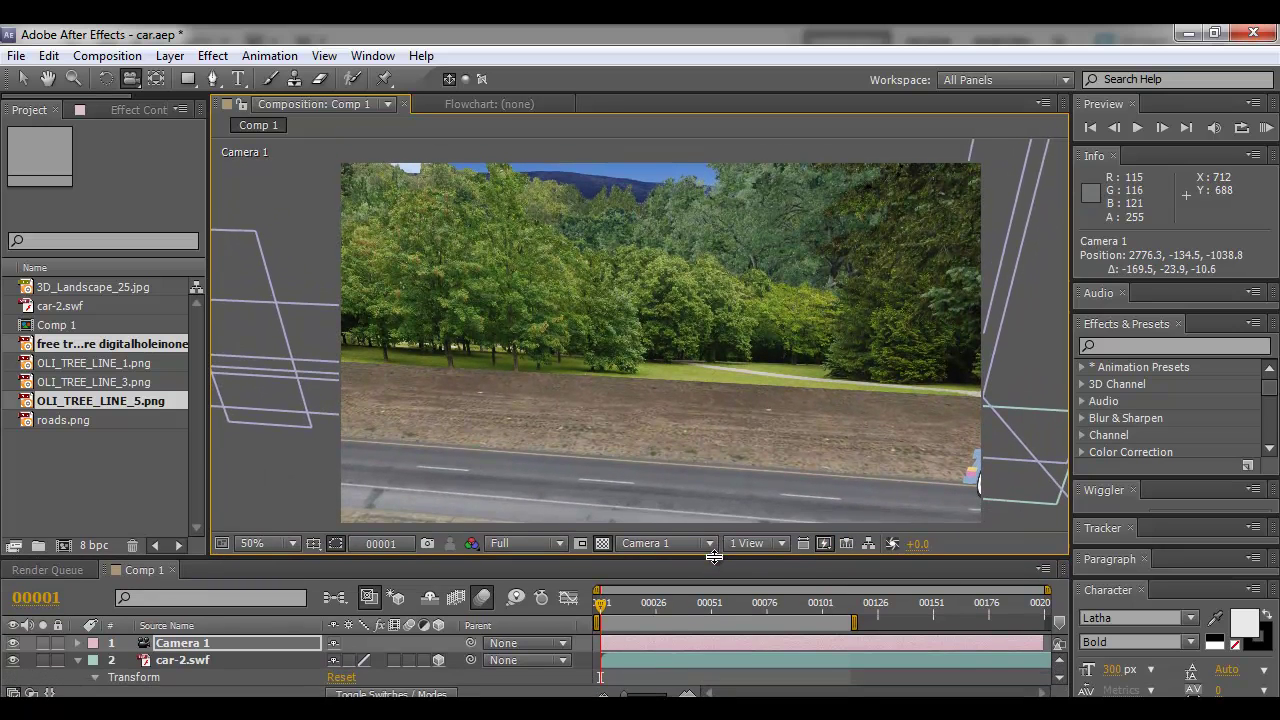
mouse_move(704, 402)
mouse_down()
mouse_move(745, 409)
mouse_move(708, 404)
mouse_up()
drag(730, 405, 588, 380)
drag(709, 381, 654, 380)
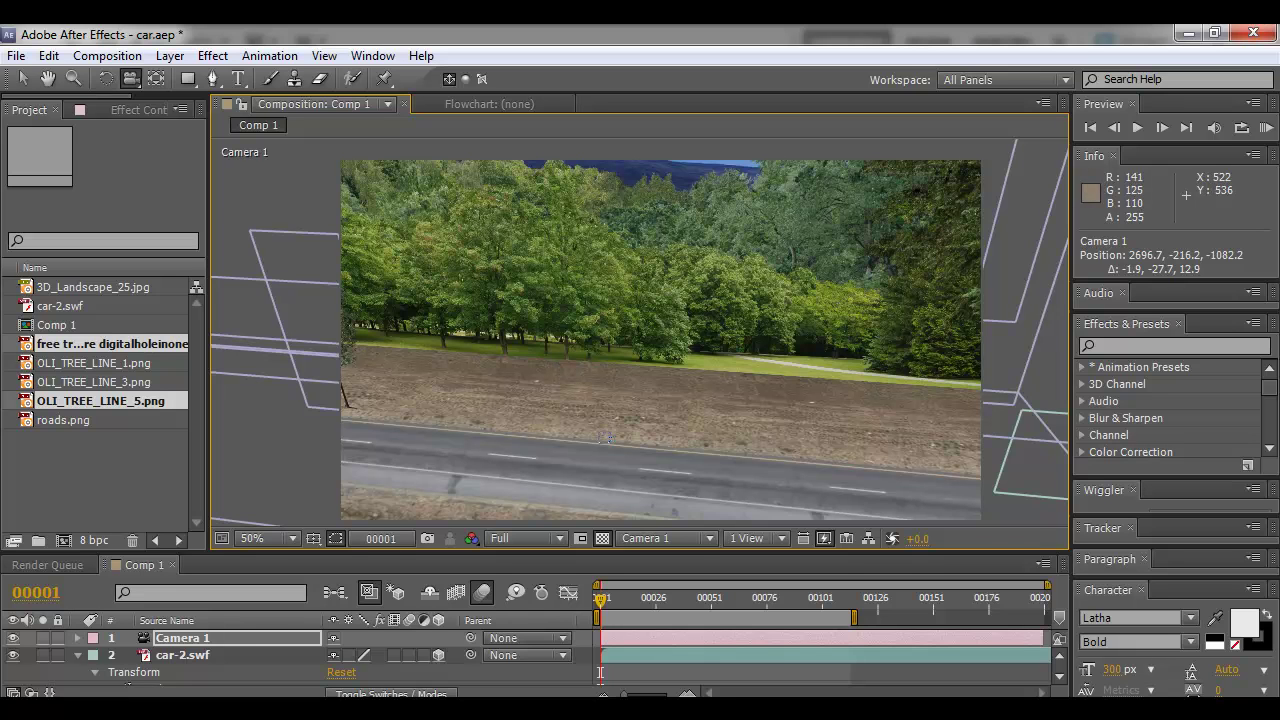
Enable keyframing at frame 1 for Camera 1's transform properties, including Point of Interest, Position, Orientation and X Rotation
click(78, 638)
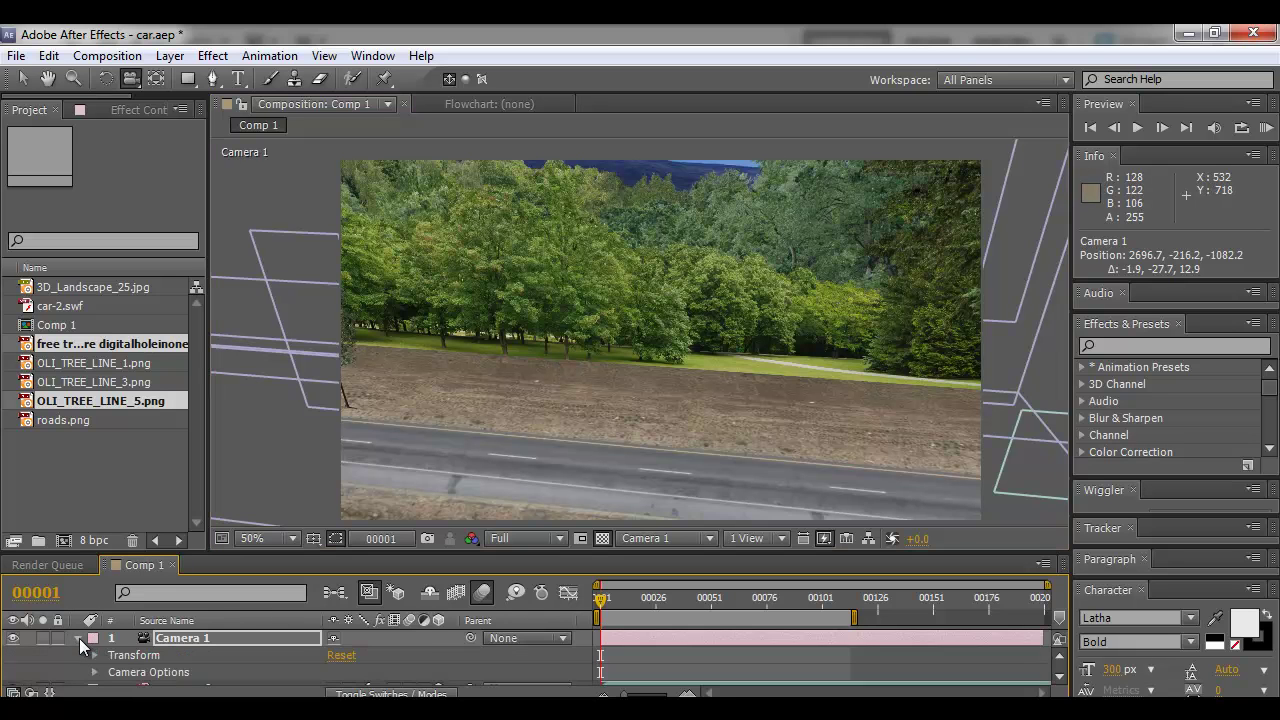
scroll(299, 625, down, 2)
drag(312, 549, 306, 504)
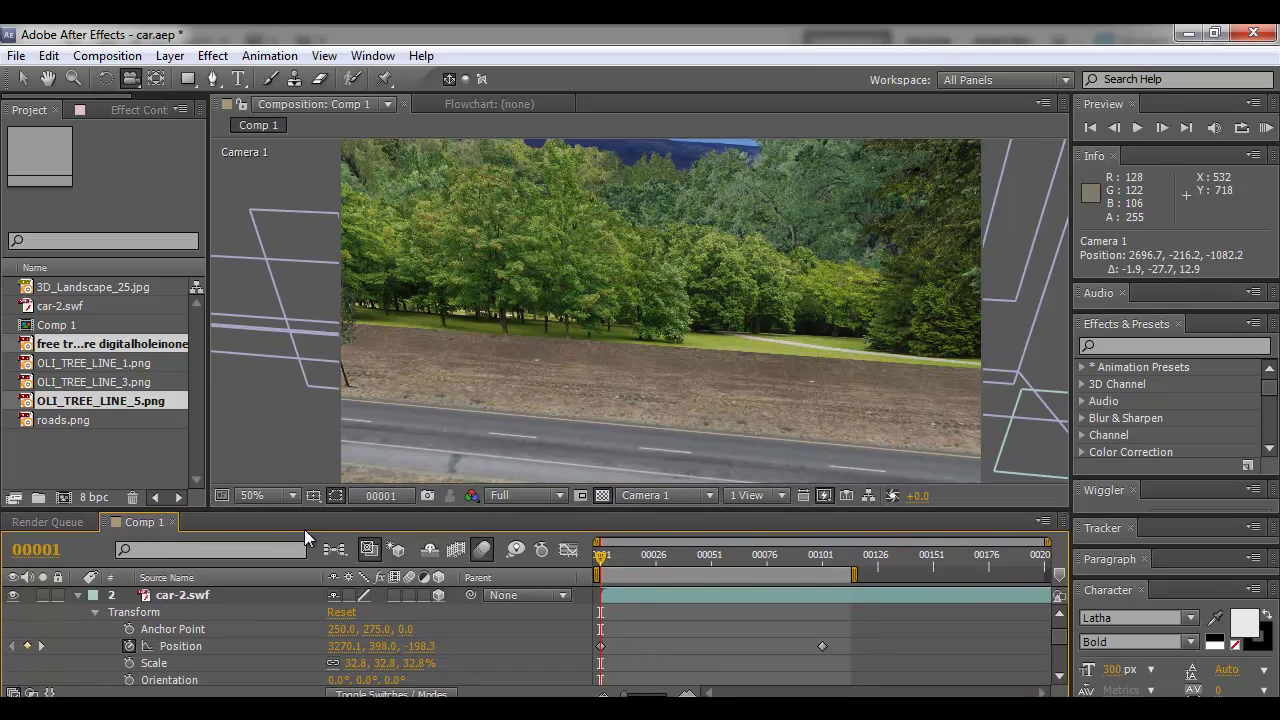
scroll(172, 636, up, 2)
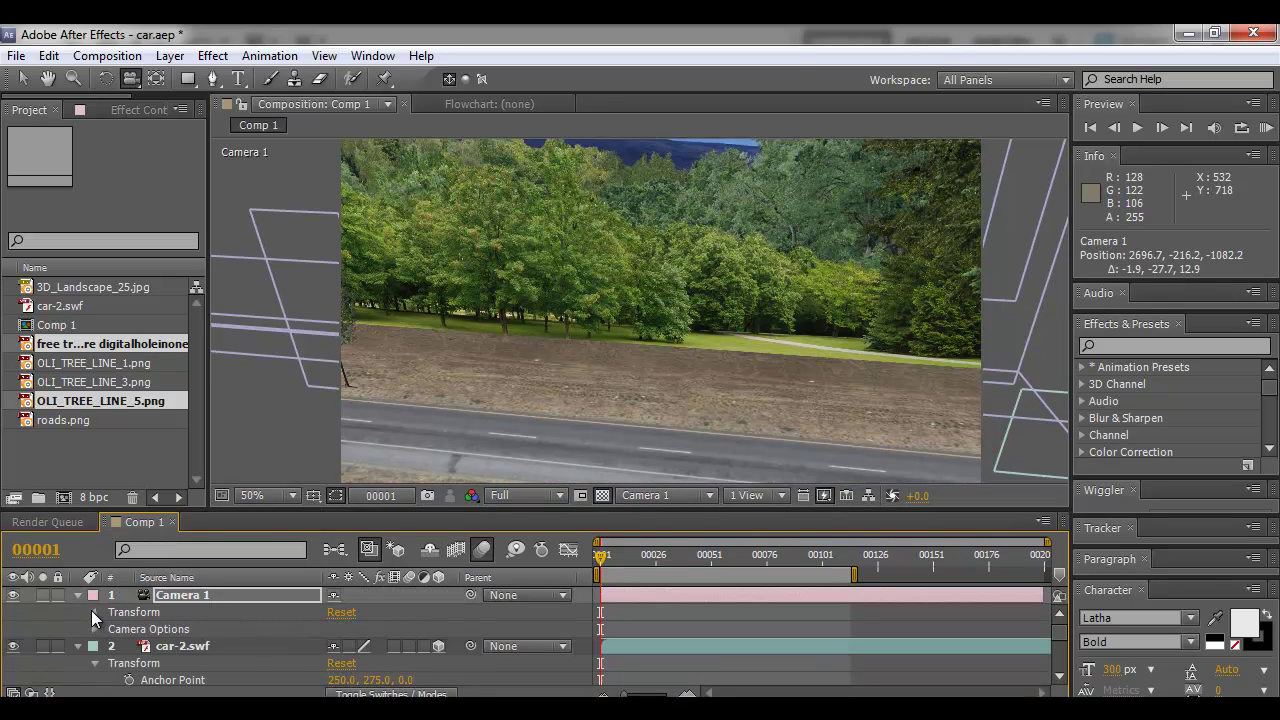
click(95, 612)
scroll(103, 617, down, 1)
scroll(146, 642, down, 4)
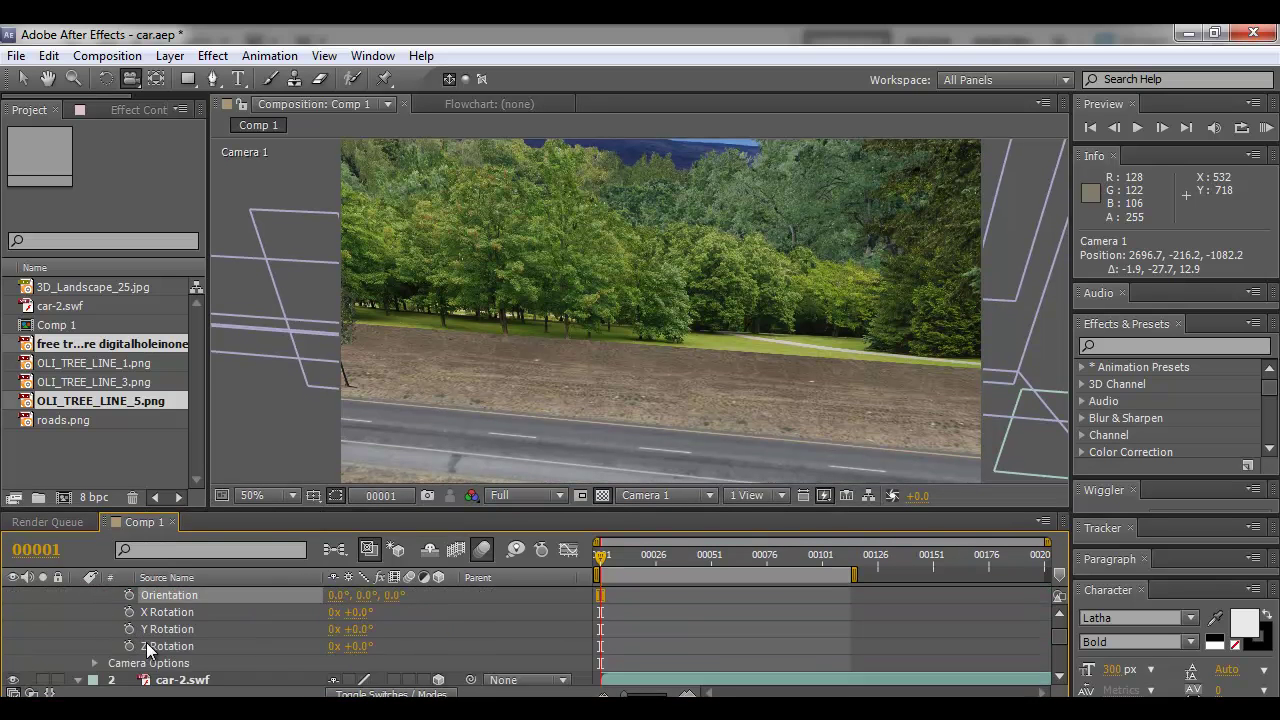
scroll(145, 647, up, 4)
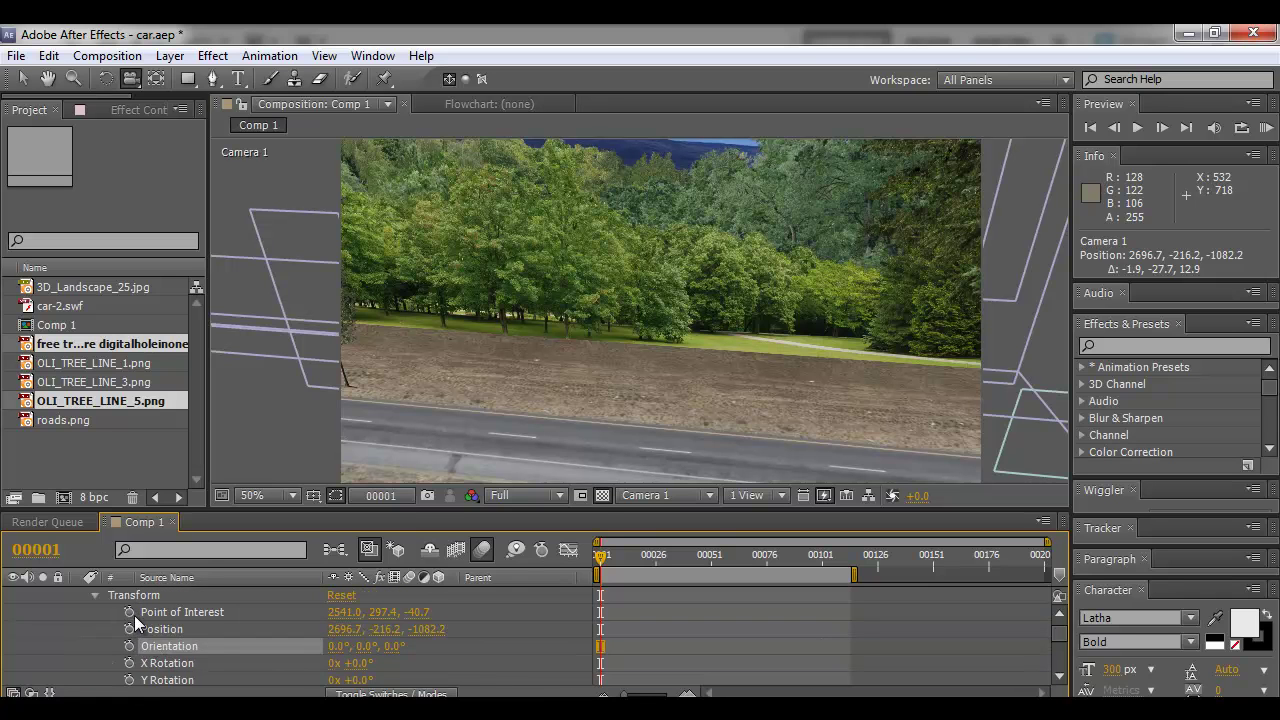
drag(130, 612, 144, 658)
scroll(144, 658, down, 4)
scroll(525, 628, up, 7)
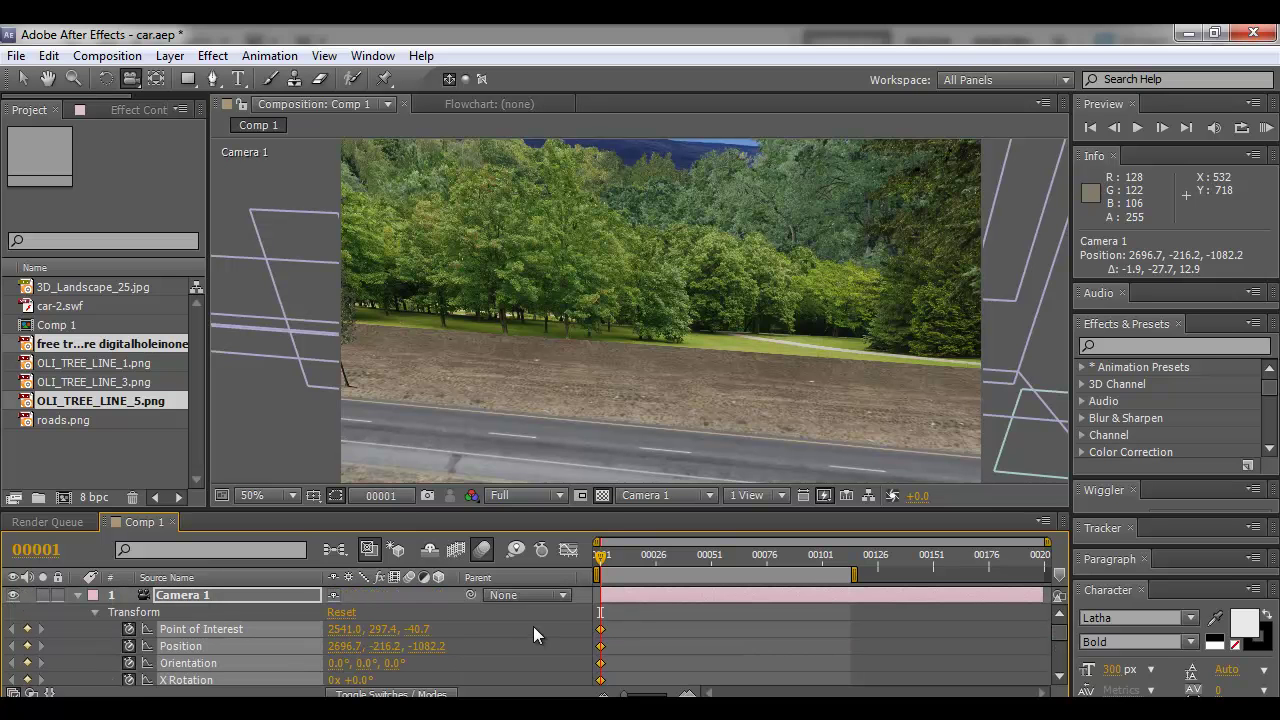
Keyframe Camera 1 at frame 25 in a low close-up of the car, at about 2023, 436, -662
mouse_move(623, 552)
mouse_down()
mouse_move(609, 557)
mouse_move(641, 560)
mouse_up()
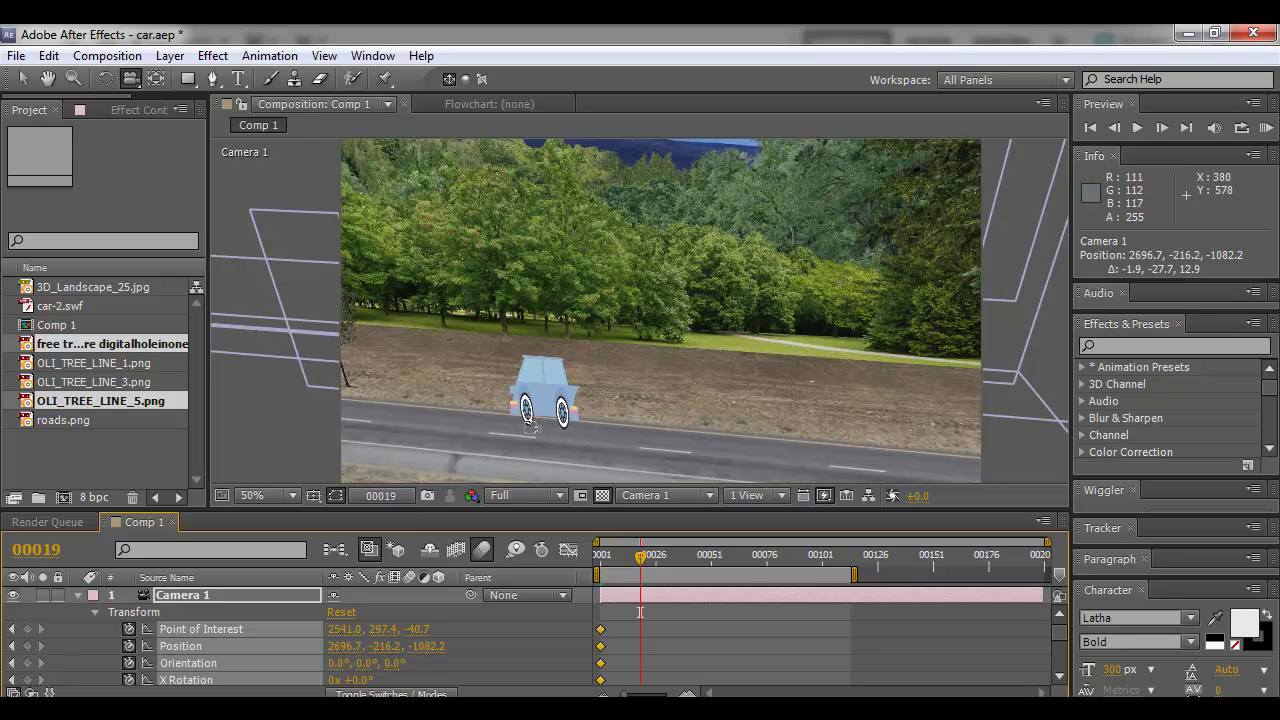
mouse_move(650, 557)
mouse_down()
mouse_move(637, 557)
mouse_move(653, 557)
mouse_up()
drag(480, 420, 717, 363)
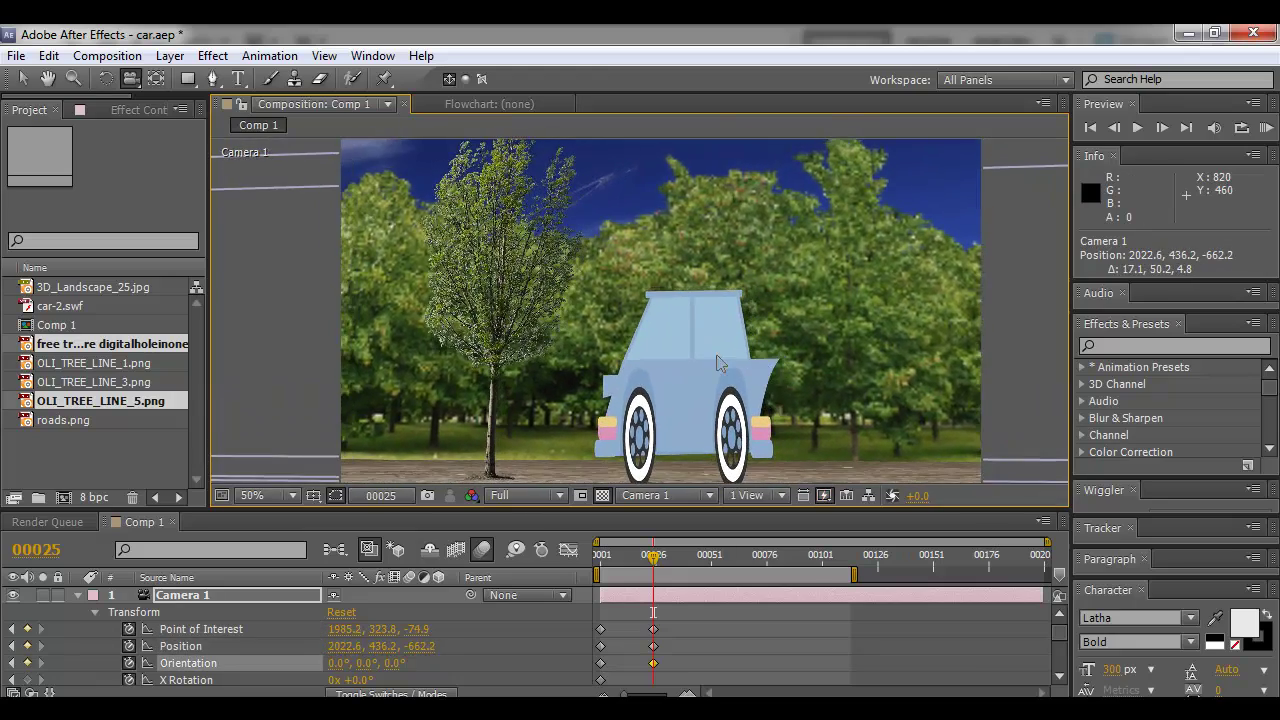
Move Camera 1 closer to the car at frame 25, about 2000, 388, -386, and keyframe it at frame 54, about 216, 358, -531
drag(759, 424, 792, 395)
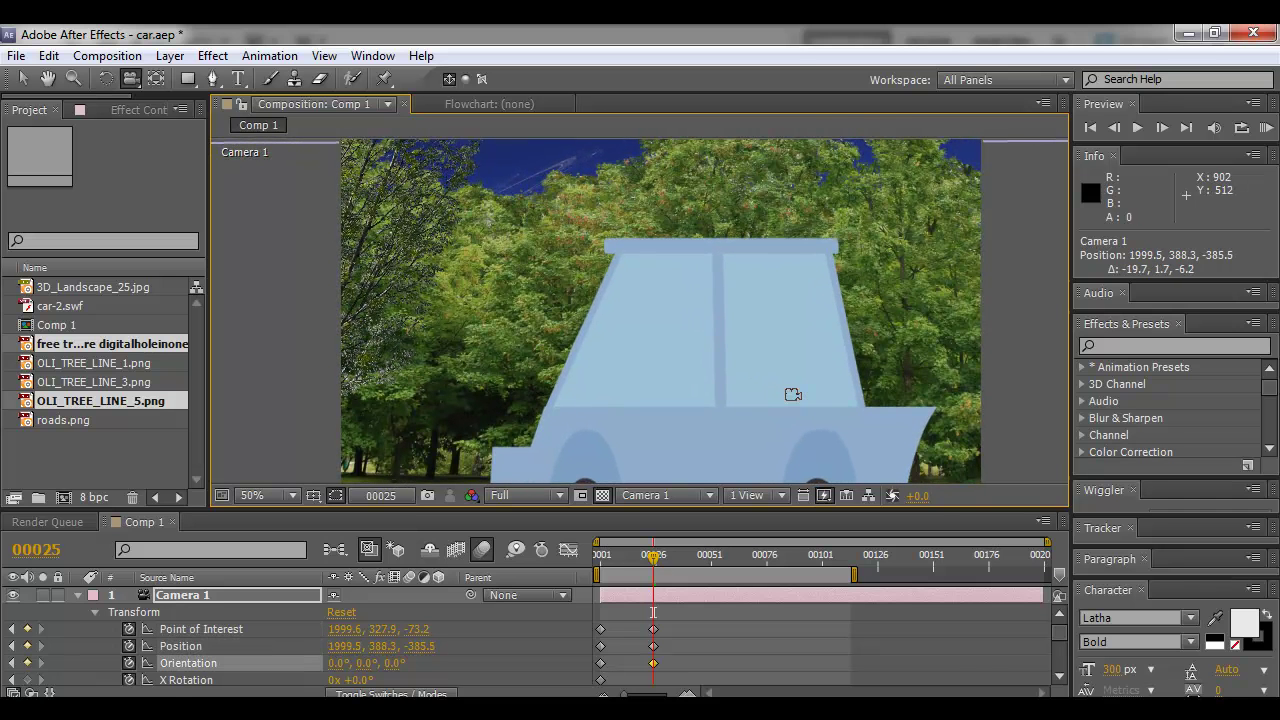
drag(657, 568, 718, 540)
drag(556, 386, 770, 342)
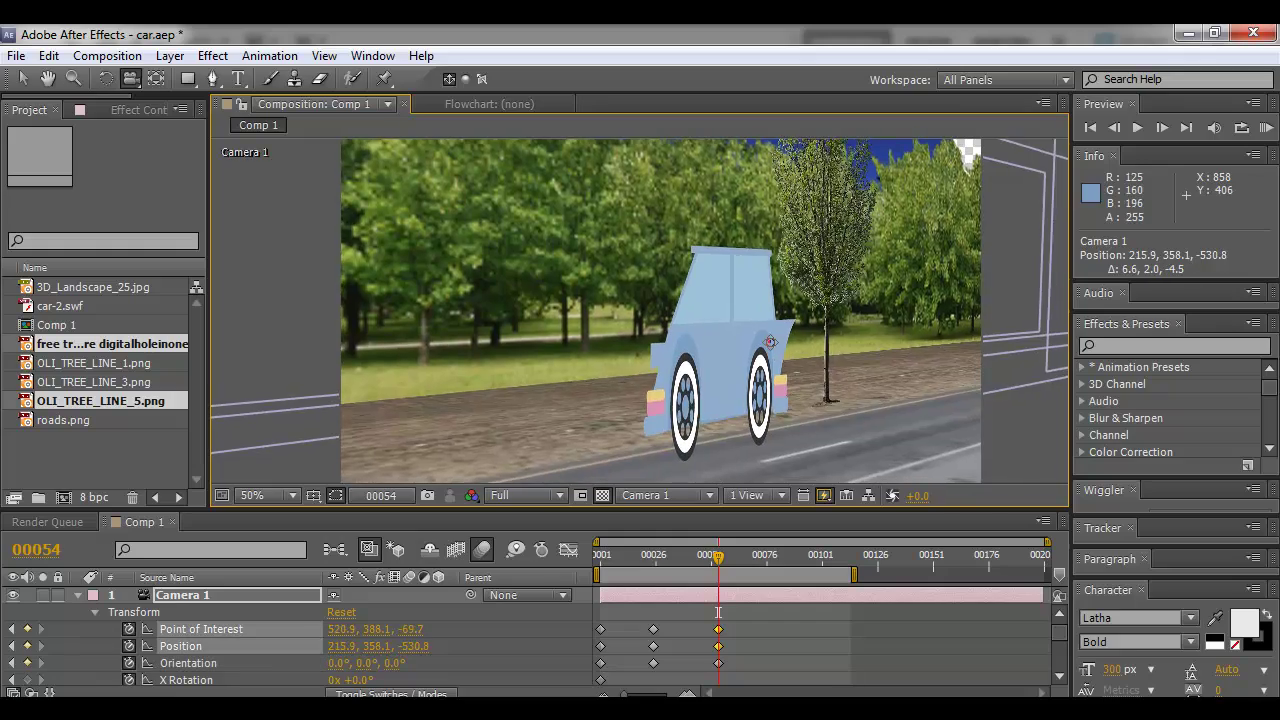
Keyframe Camera 1 on the car at frame 35, about 1334, 414, -385, and at frame 47, about 687, 370, -481
drag(727, 571, 678, 573)
drag(769, 370, 769, 380)
drag(684, 566, 708, 548)
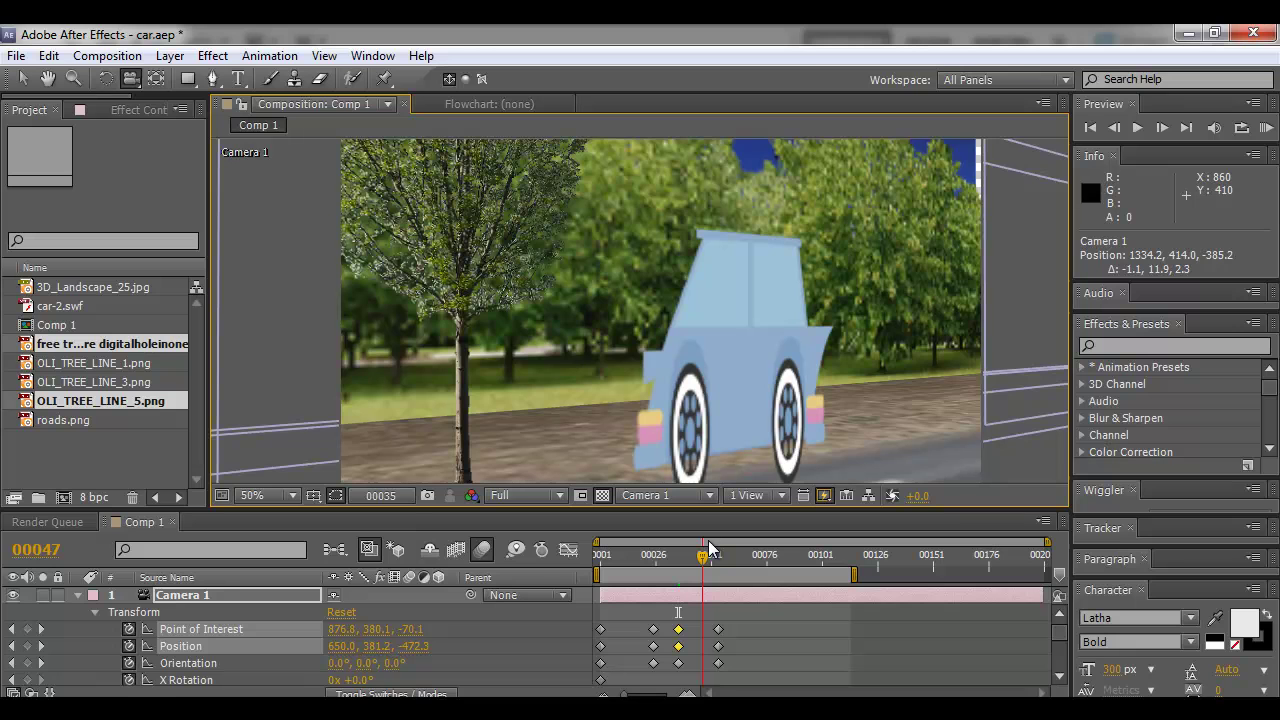
drag(767, 342, 777, 346)
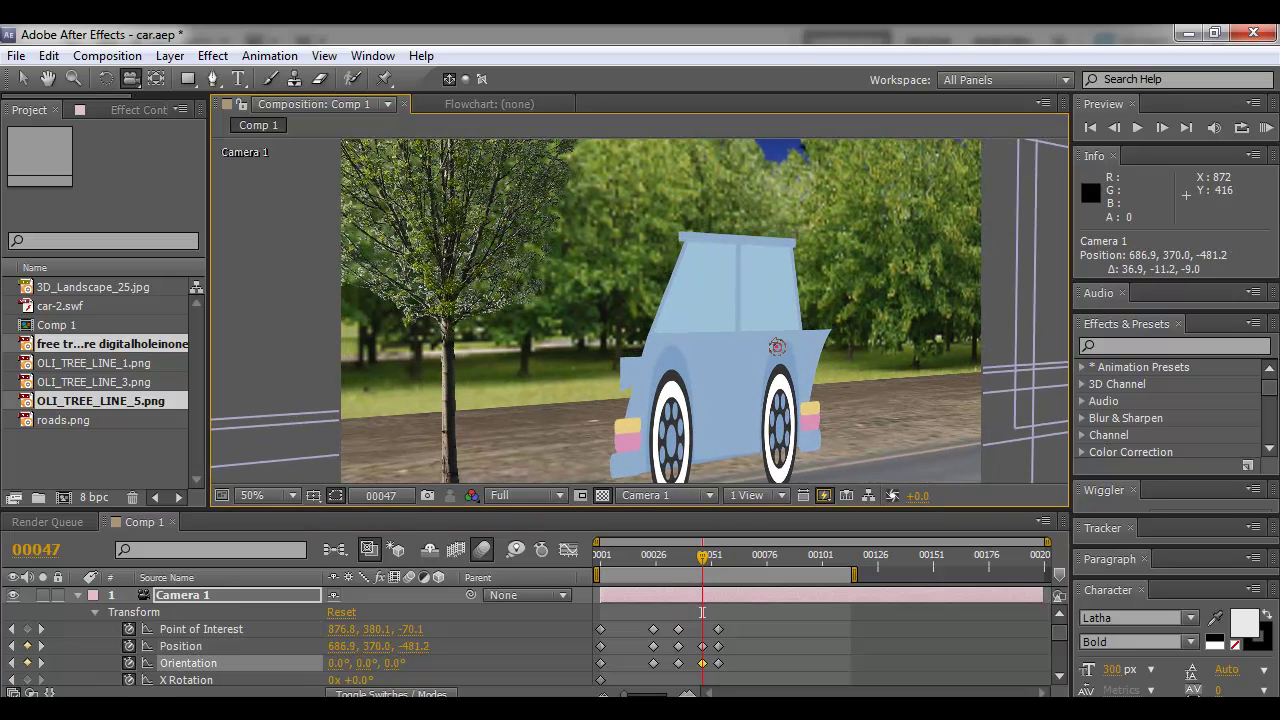
Reframe Camera 1 on the car at frame 54, about 344, 322, -583, and keyframe it following the car at about frame 73
drag(706, 565, 727, 560)
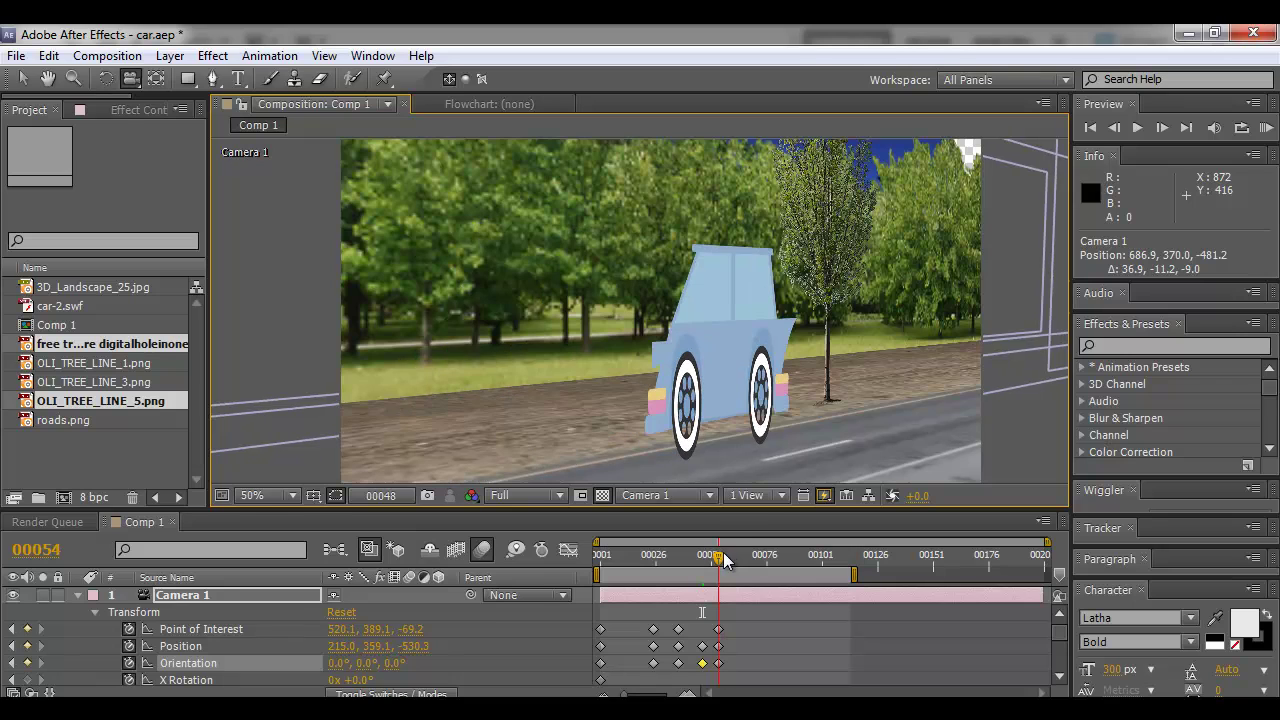
drag(715, 363, 756, 362)
mouse_move(706, 568)
mouse_down()
mouse_move(650, 584)
mouse_move(711, 587)
mouse_up()
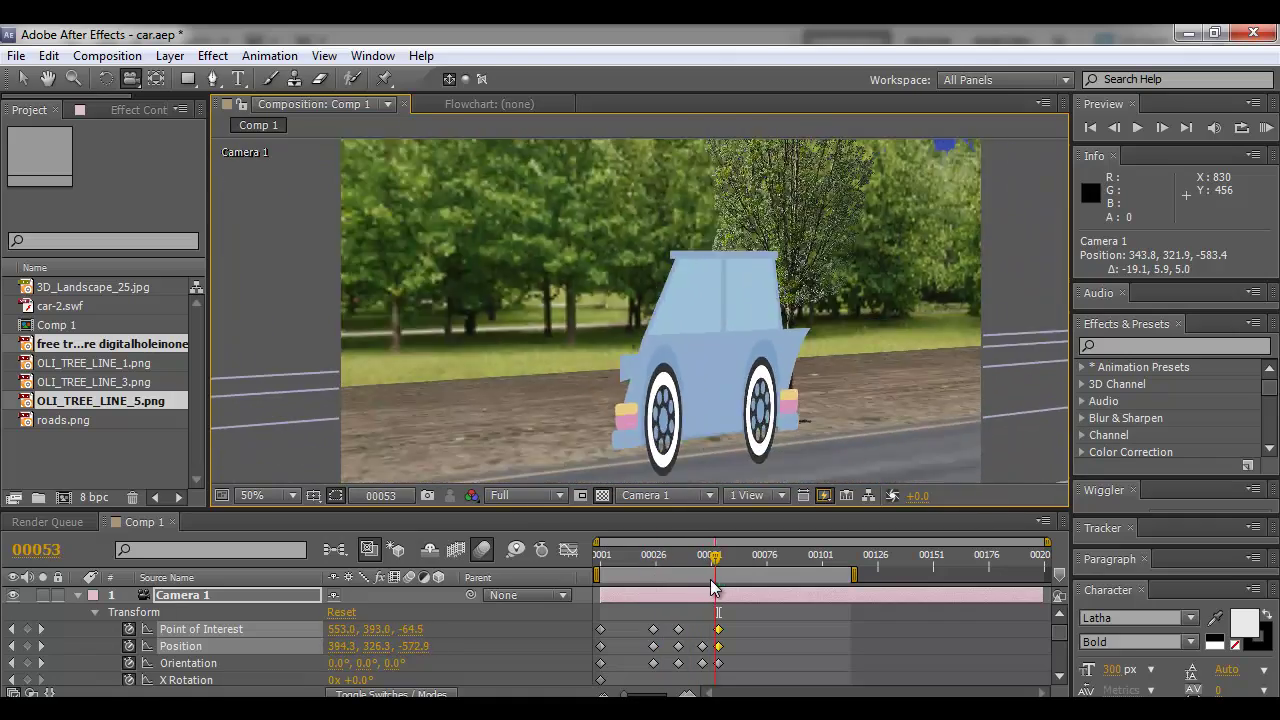
drag(577, 399, 927, 355)
drag(642, 318, 642, 428)
drag(674, 382, 725, 378)
mouse_move(794, 416)
mouse_down()
mouse_move(800, 434)
mouse_move(840, 426)
mouse_move(807, 426)
mouse_move(818, 405)
mouse_move(805, 408)
mouse_up()
Keyframe Camera 1 at frame 83 in a side close-up of the car, at about -1037, 339, -348
drag(762, 558, 783, 559)
drag(643, 394, 706, 392)
drag(690, 394, 517, 364)
drag(641, 381, 719, 373)
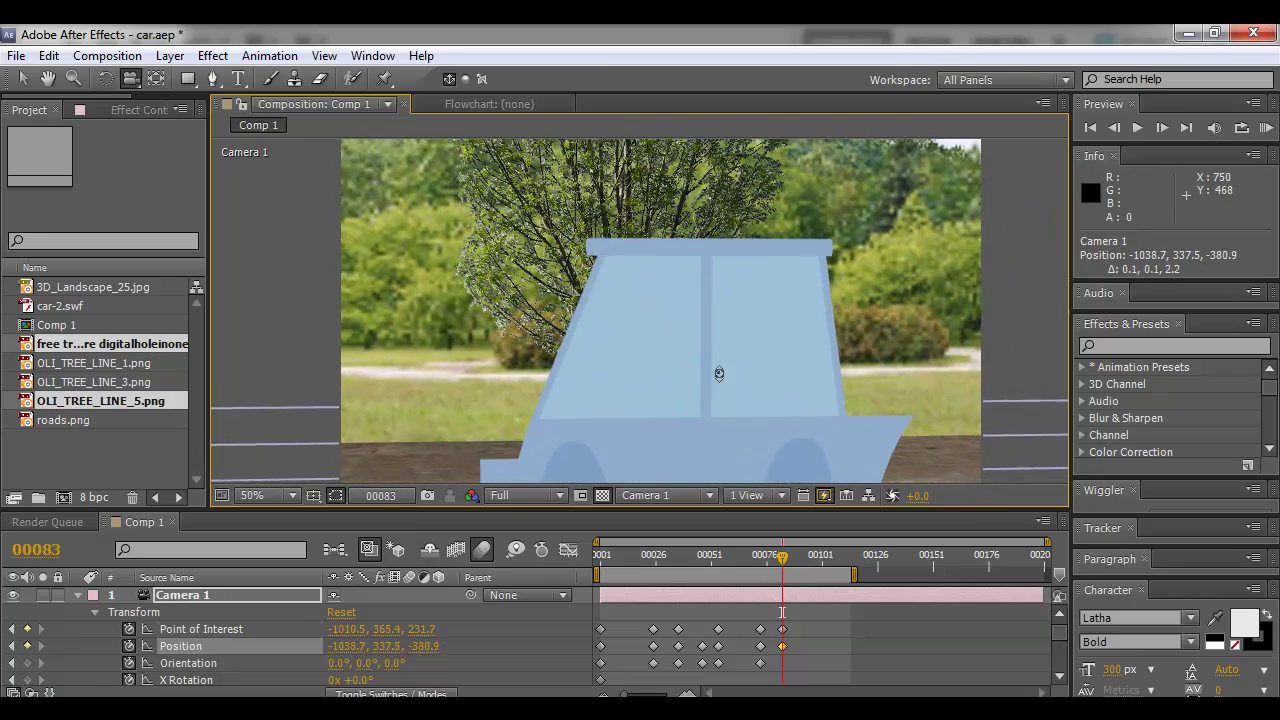
Keyframe Camera 1 at frame 97 in an angled close-up of the car, at about -1889, 363, -427
drag(789, 565, 807, 555)
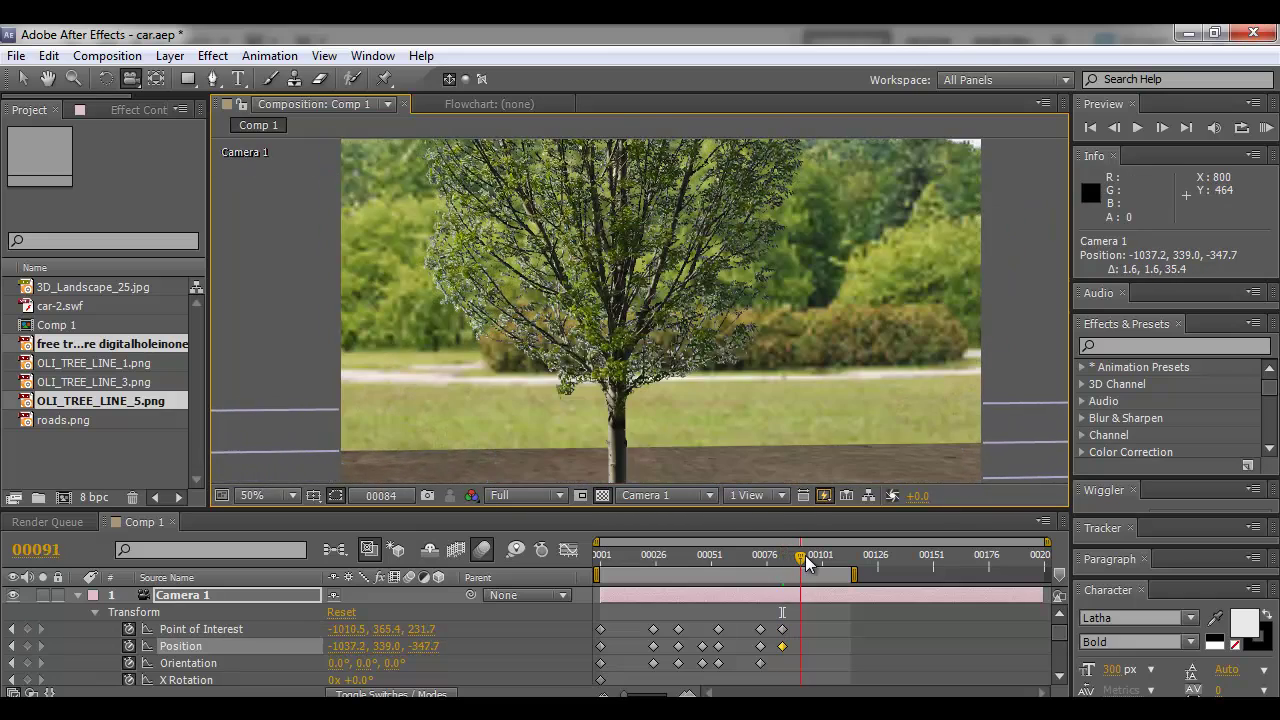
drag(494, 381, 470, 383)
drag(640, 375, 684, 333)
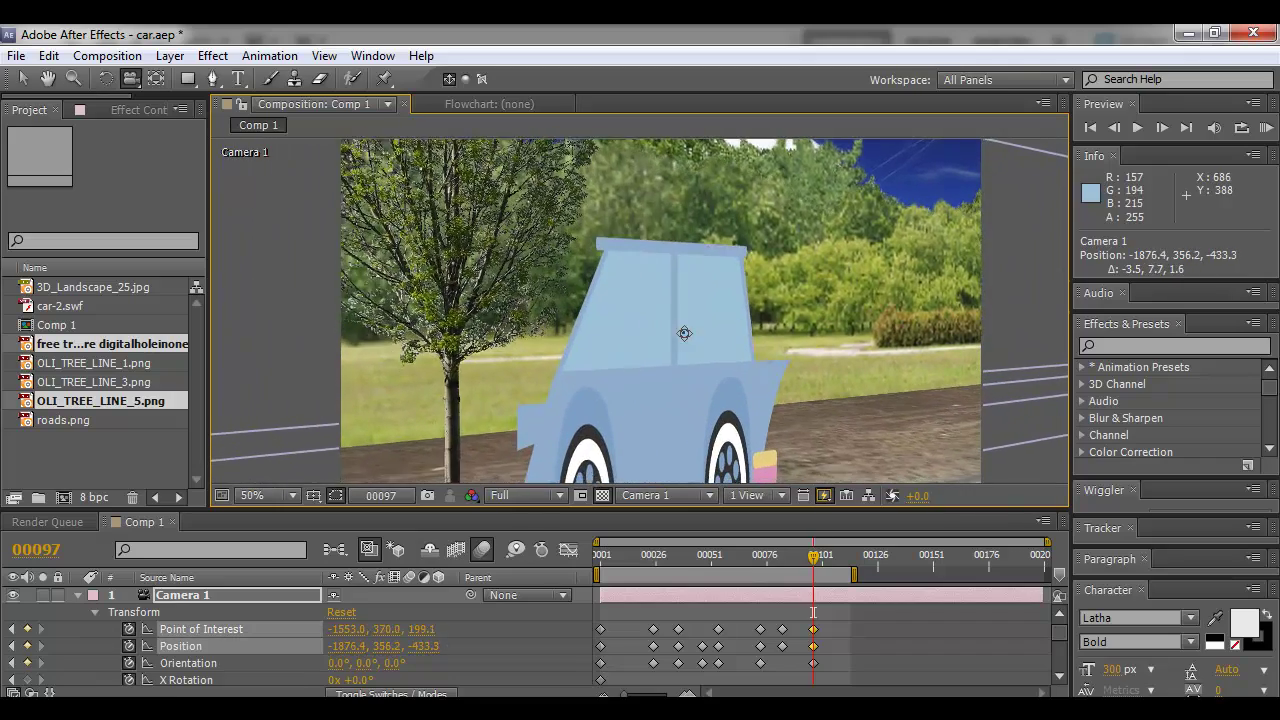
Keyframe Camera 1 at frame 106 in a raised view over the trees toward the moon, and shift those keyframes to frame 114
drag(816, 556, 825, 558)
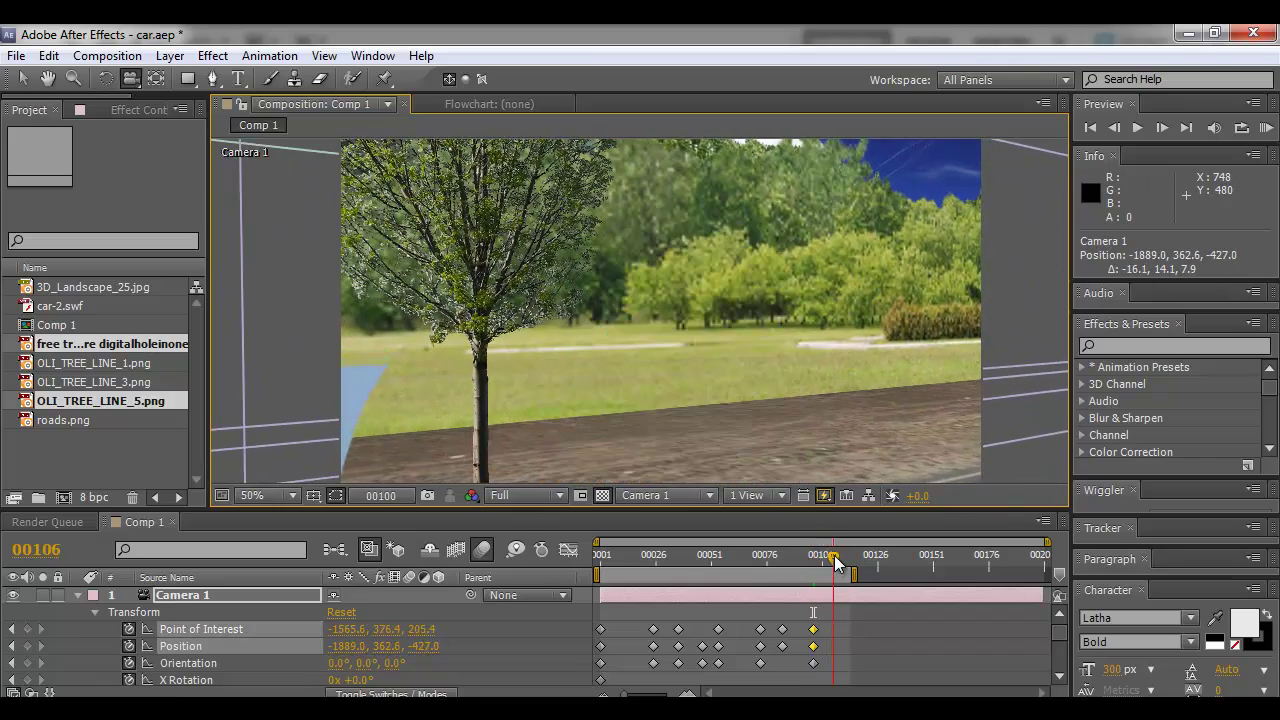
drag(696, 412, 720, 497)
drag(710, 405, 694, 327)
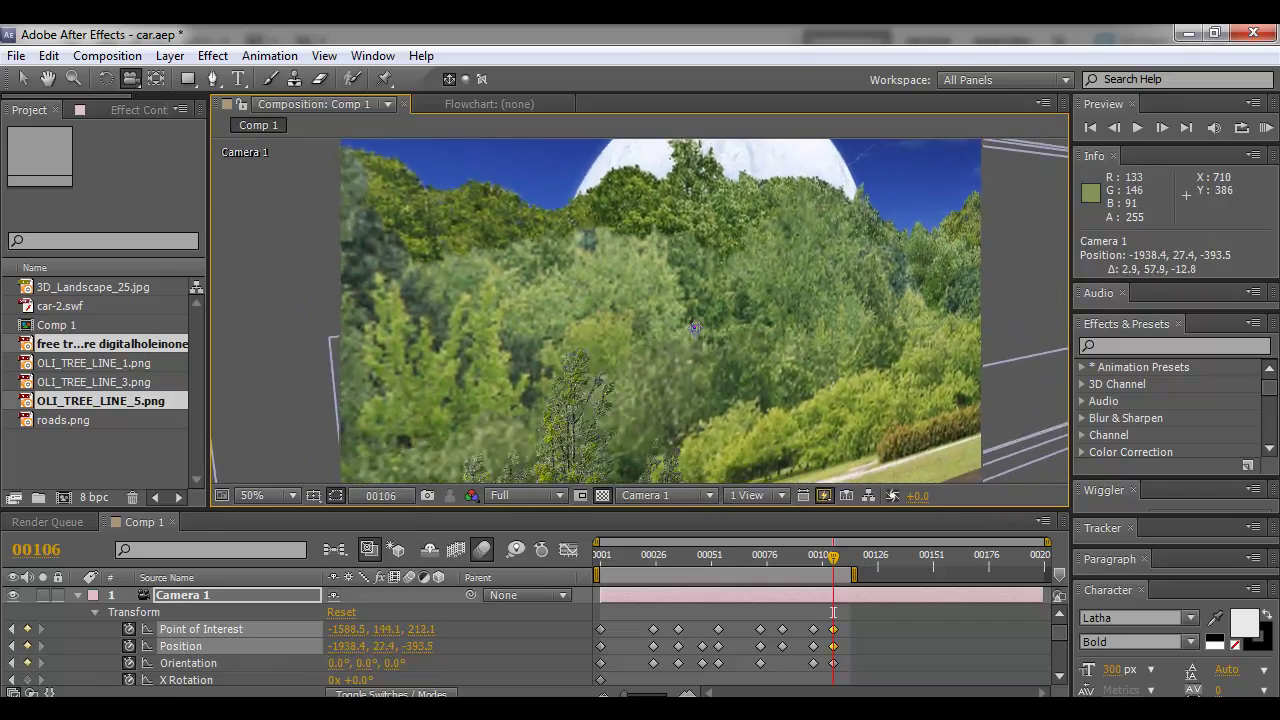
mouse_move(828, 566)
mouse_down()
mouse_move(563, 577)
mouse_move(651, 553)
mouse_move(872, 556)
mouse_move(789, 556)
mouse_move(838, 556)
mouse_up()
drag(829, 615, 847, 676)
drag(833, 662, 852, 663)
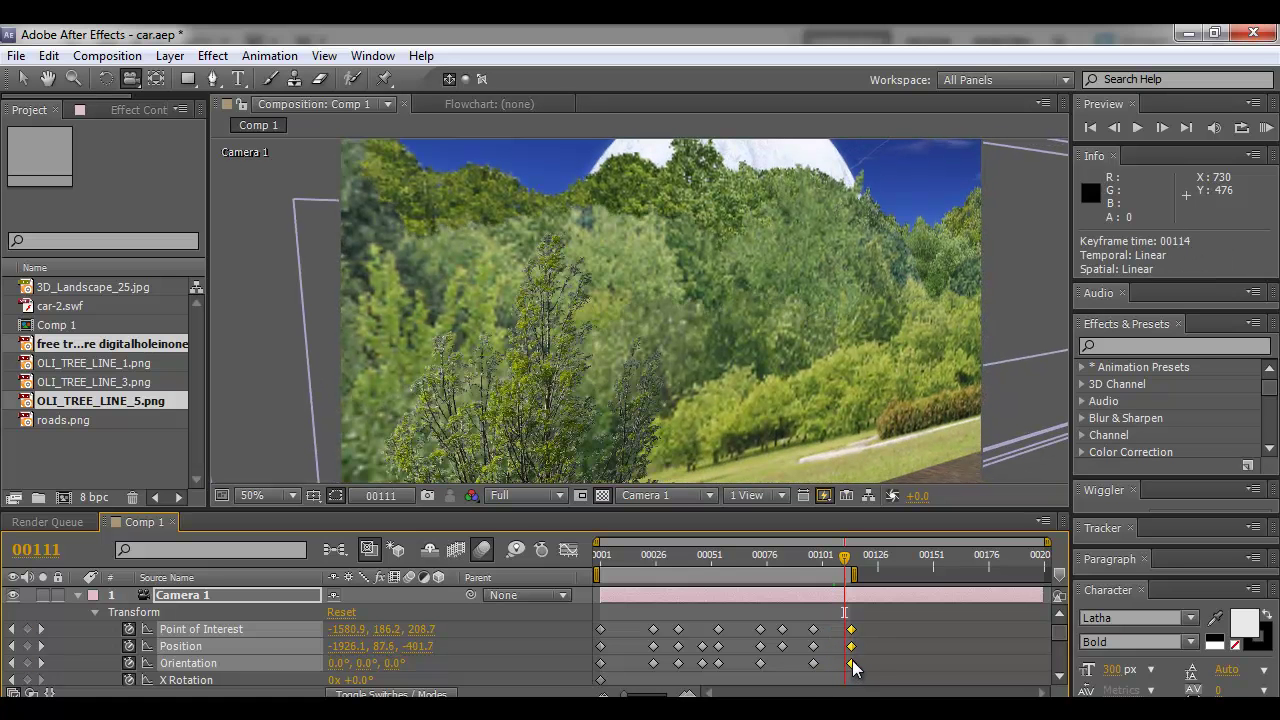
Set the composition preview resolution to Quarter and play a RAM preview of the camera animation
click(1014, 362)
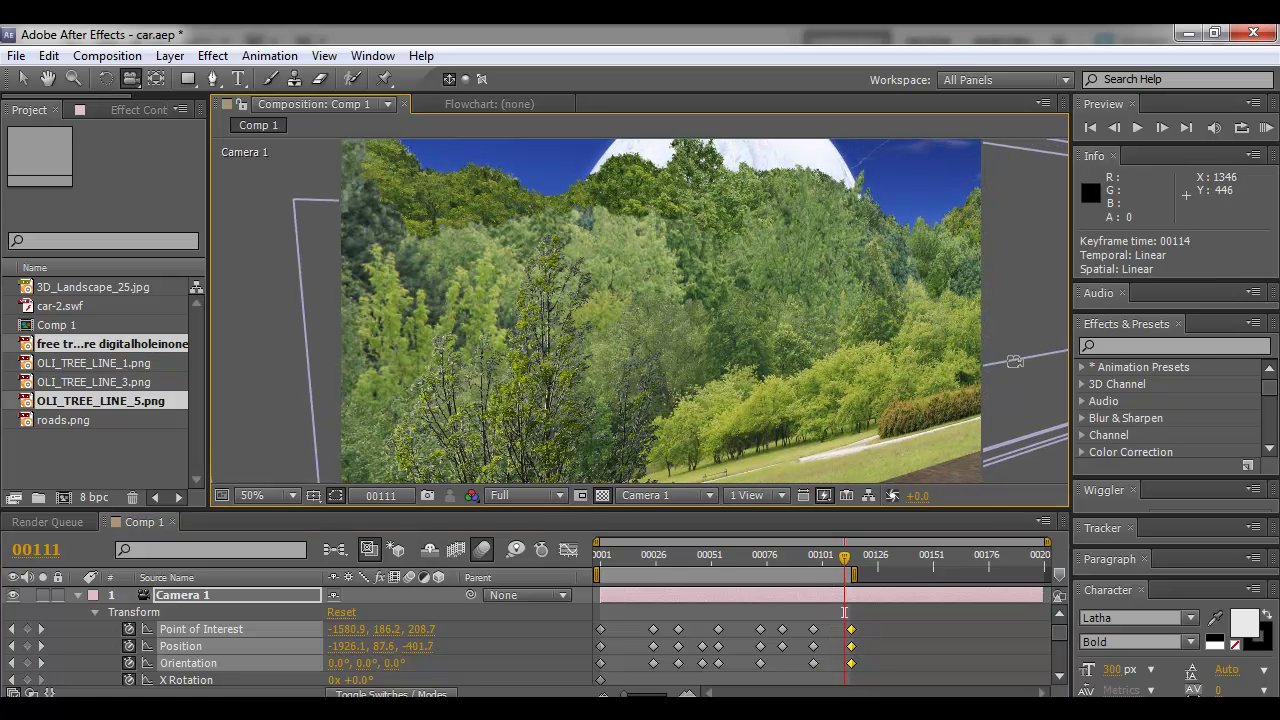
click(994, 477)
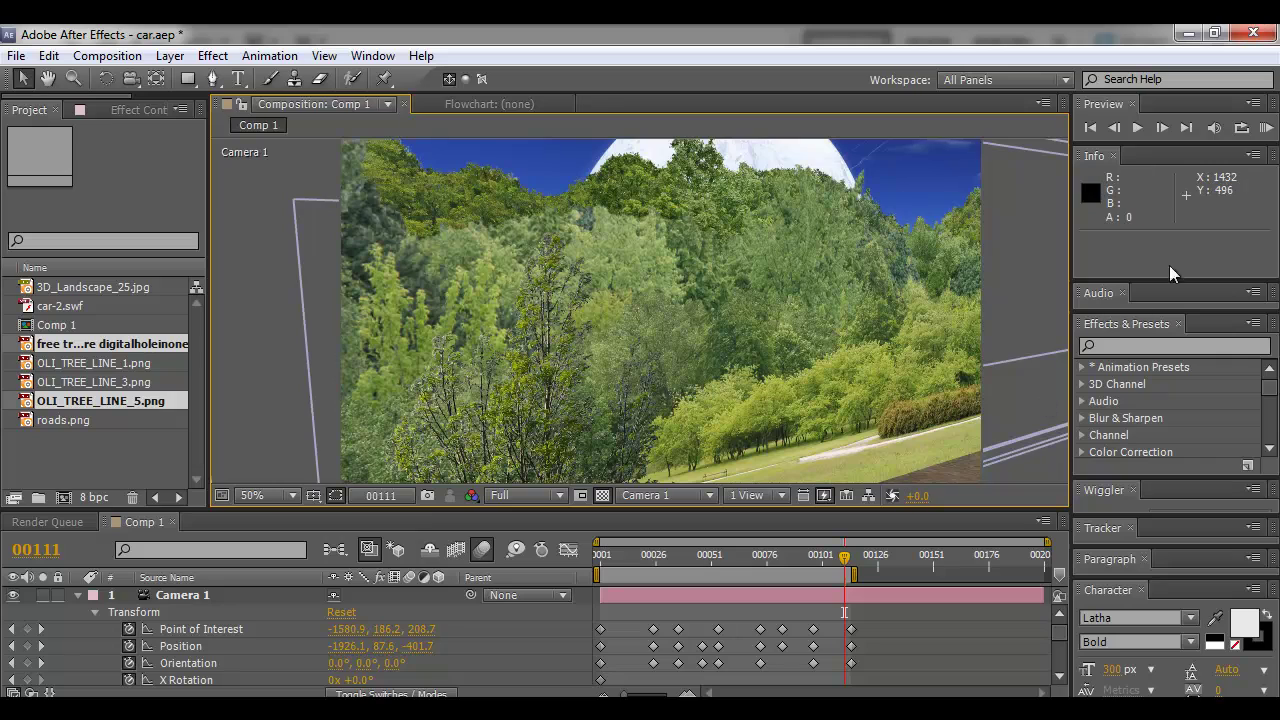
click(1266, 131)
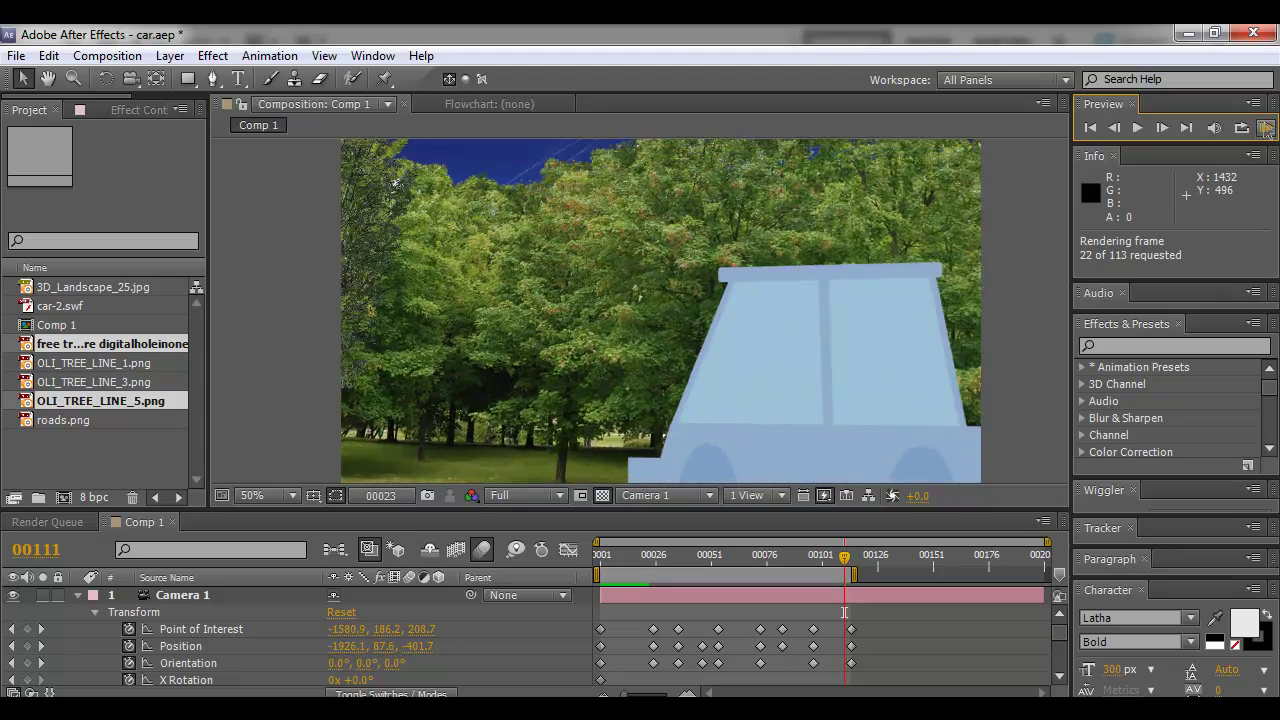
click(511, 495)
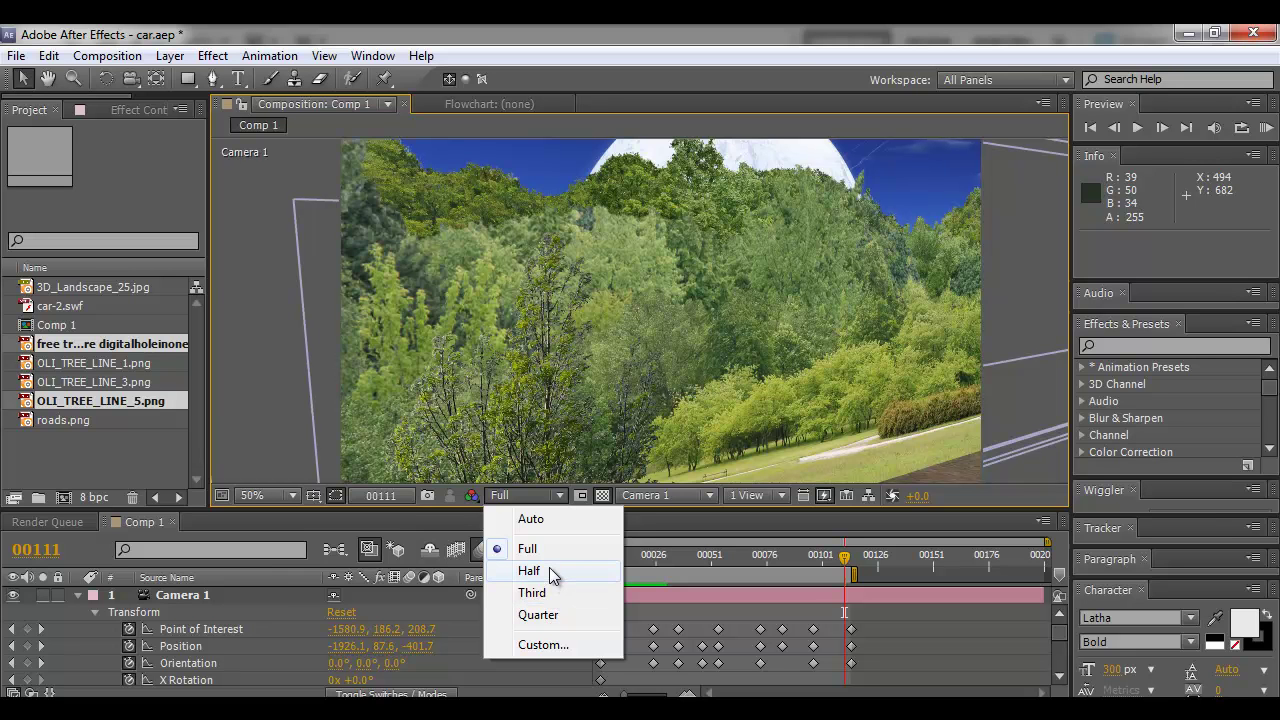
click(550, 612)
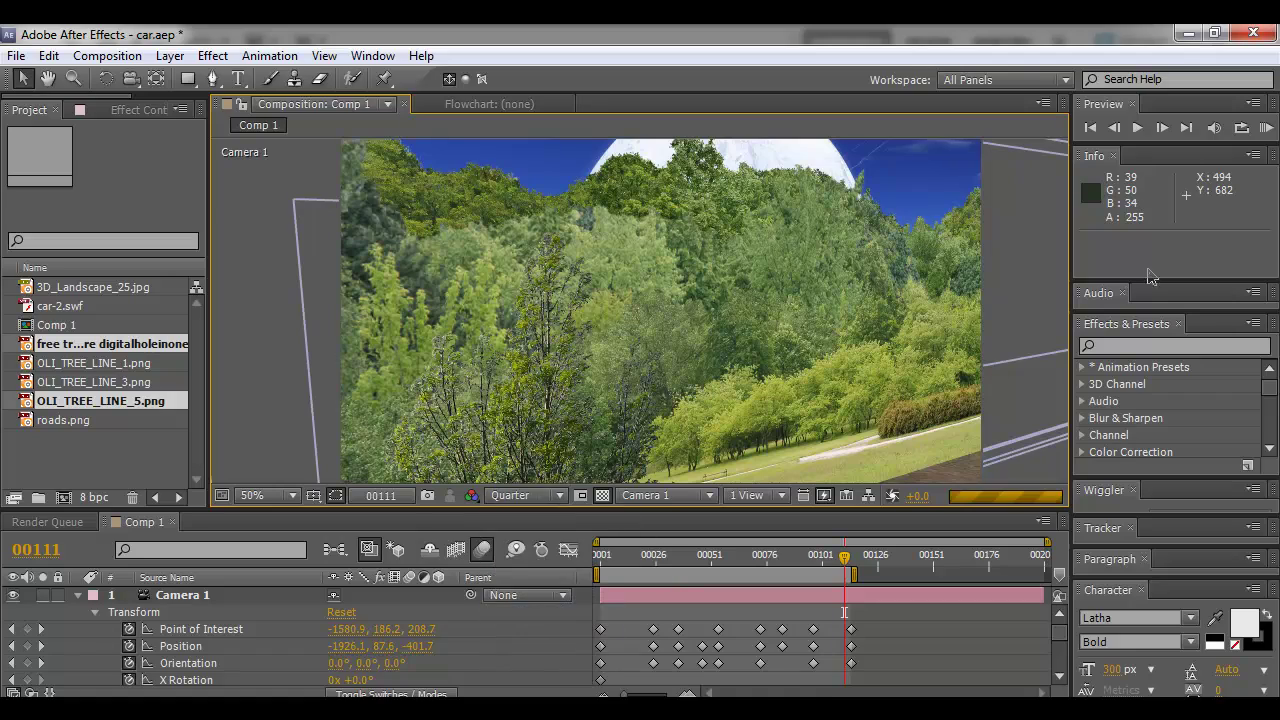
click(1266, 128)
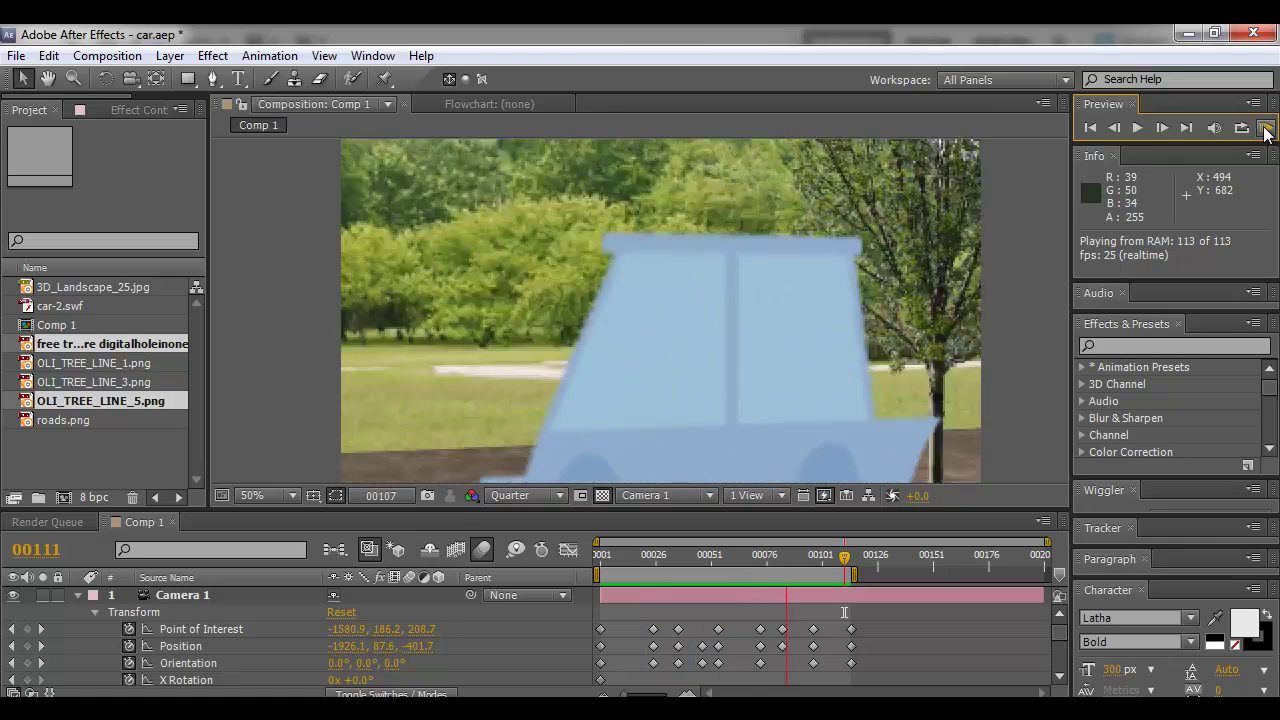
click(721, 402)
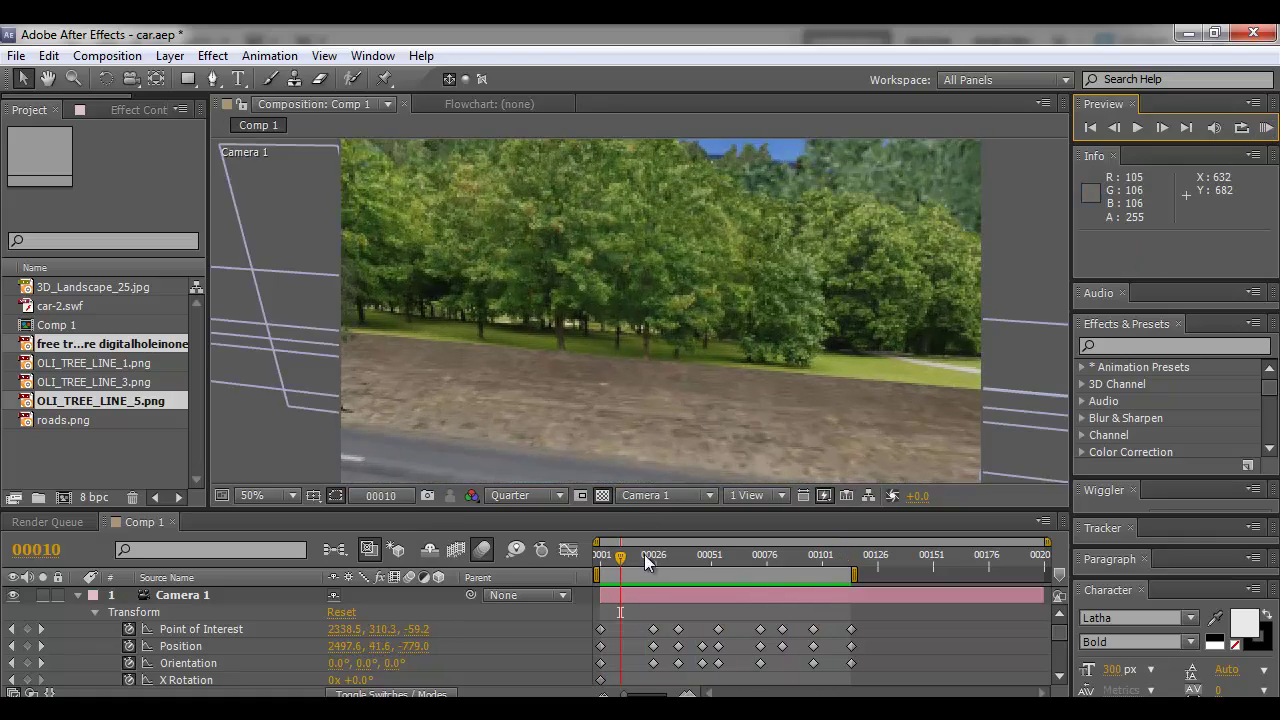
drag(639, 562, 588, 584)
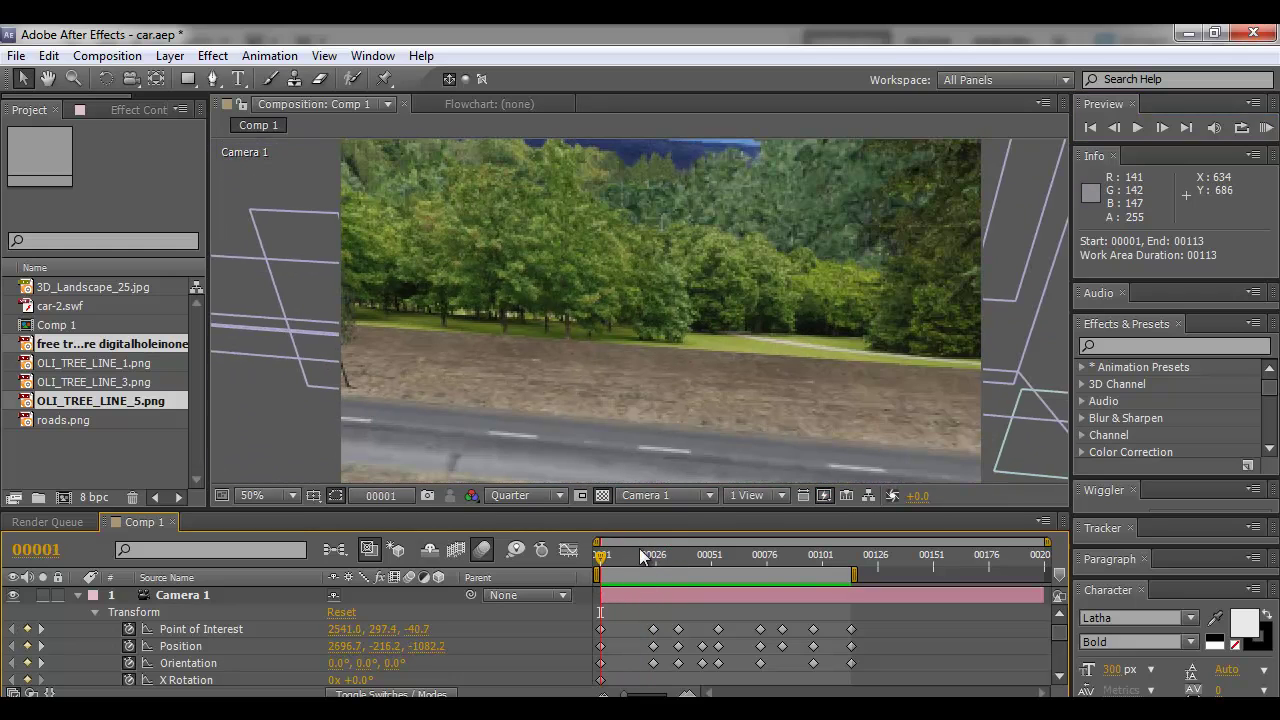
click(678, 495)
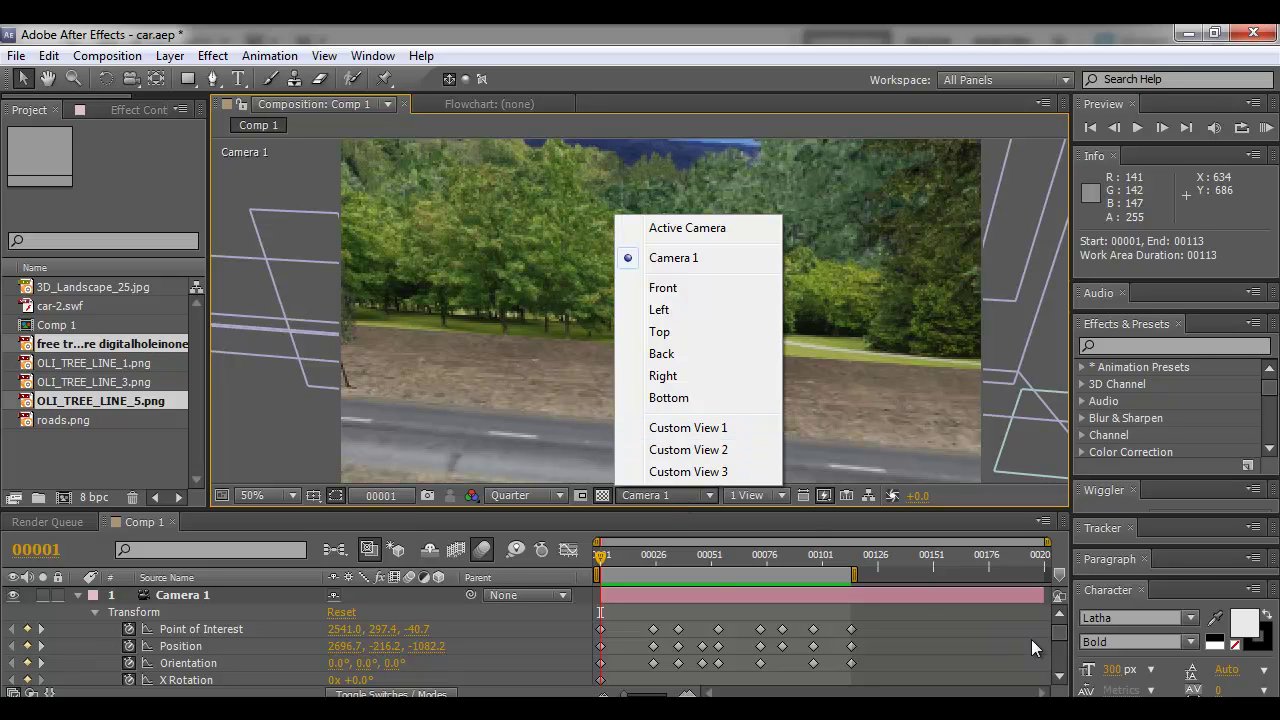
click(900, 710)
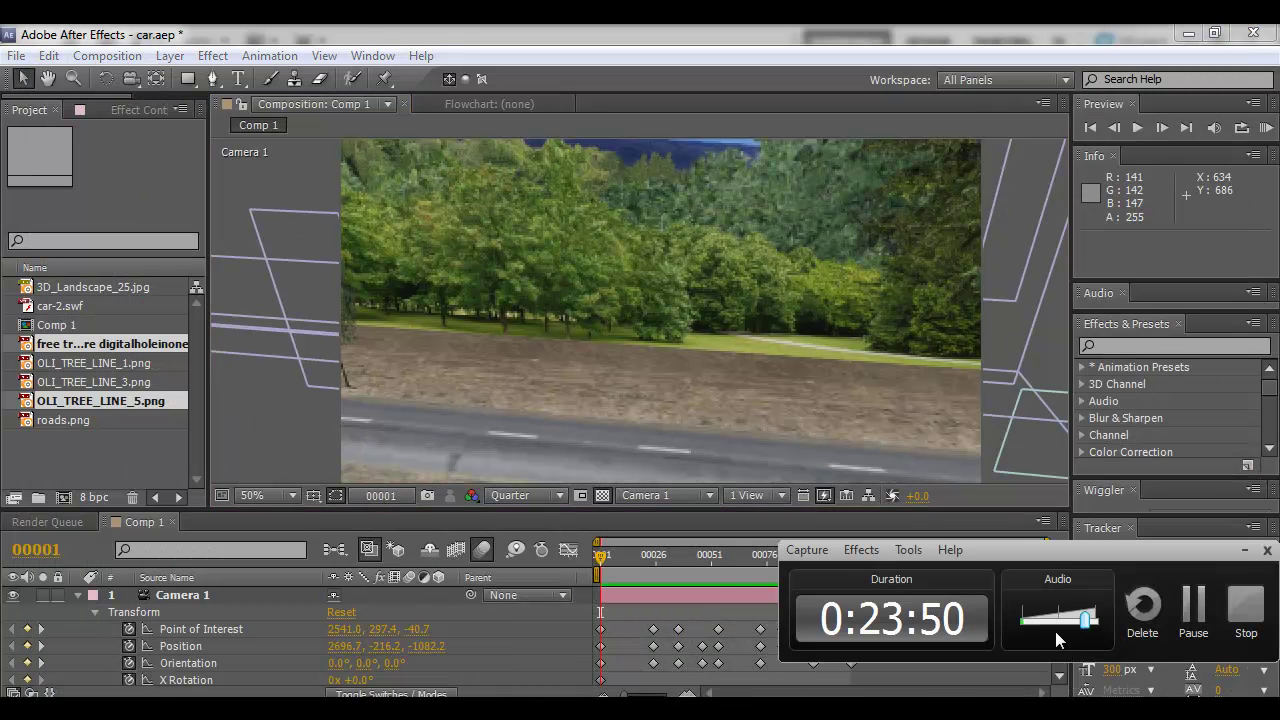
click(1192, 615)
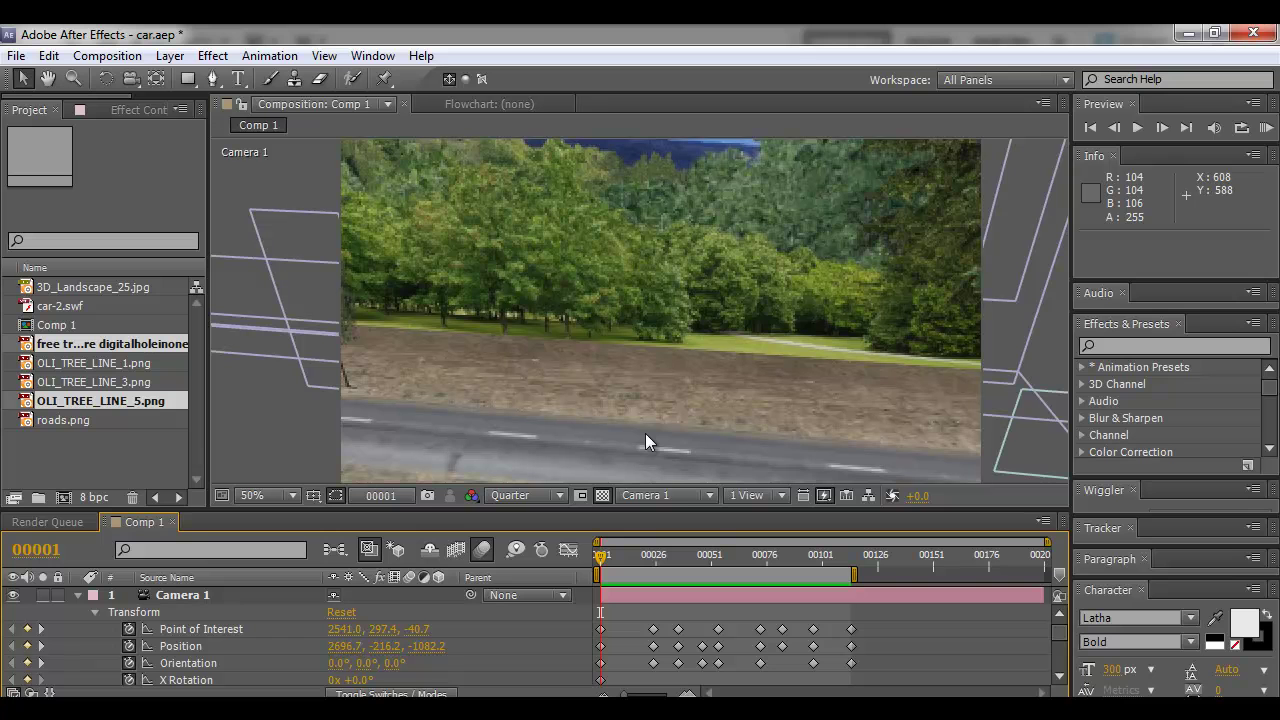
At frame 1 in Custom View 1, arrange the free tree texture layers in a row along the roadside
drag(609, 558, 550, 561)
click(663, 496)
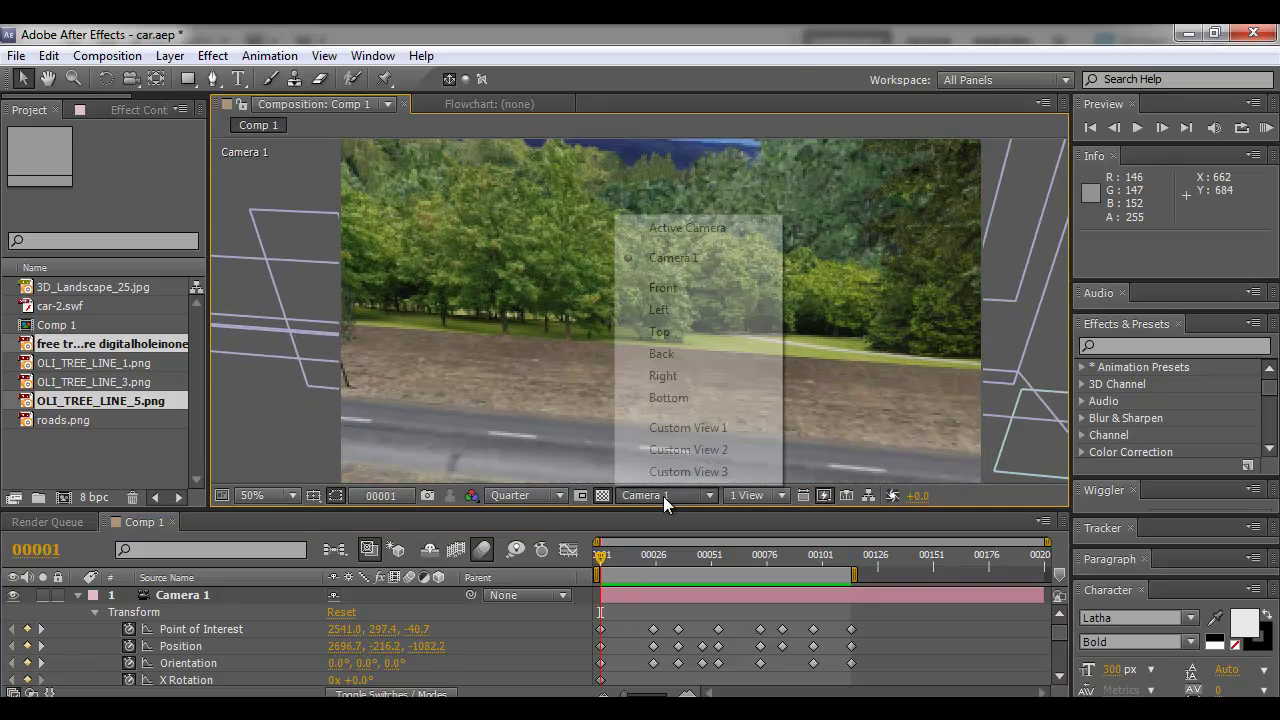
click(697, 428)
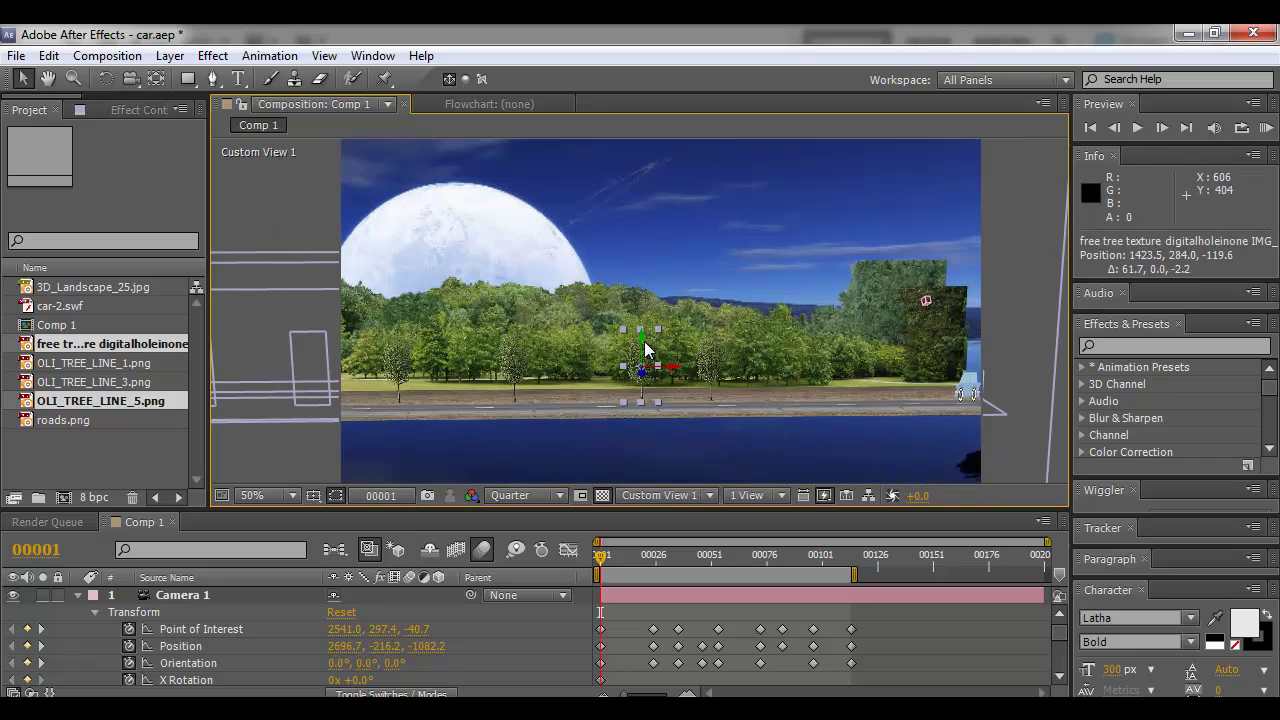
key(c)
drag(656, 382, 928, 290)
click(955, 285)
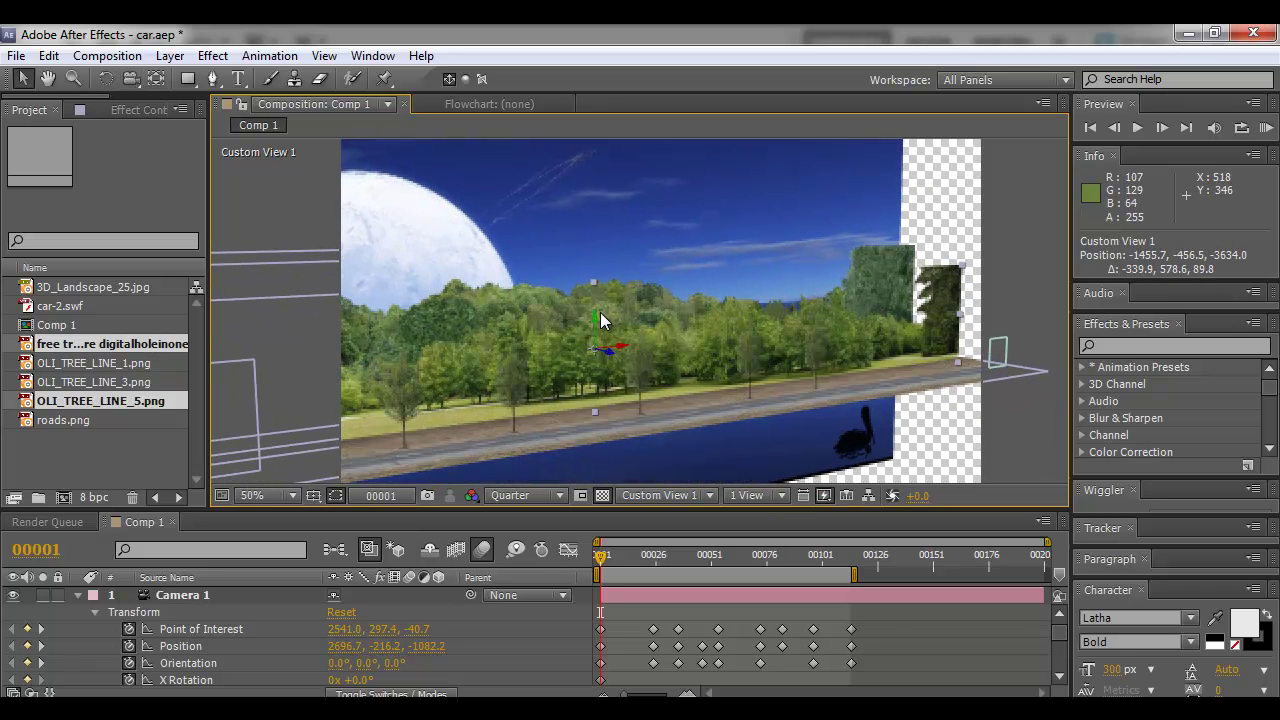
Position tree-line layers behind the road in Custom View 1 and check their coverage through Camera 1
drag(591, 317, 824, 298)
click(867, 303)
drag(559, 320, 615, 250)
key(c)
click(694, 494)
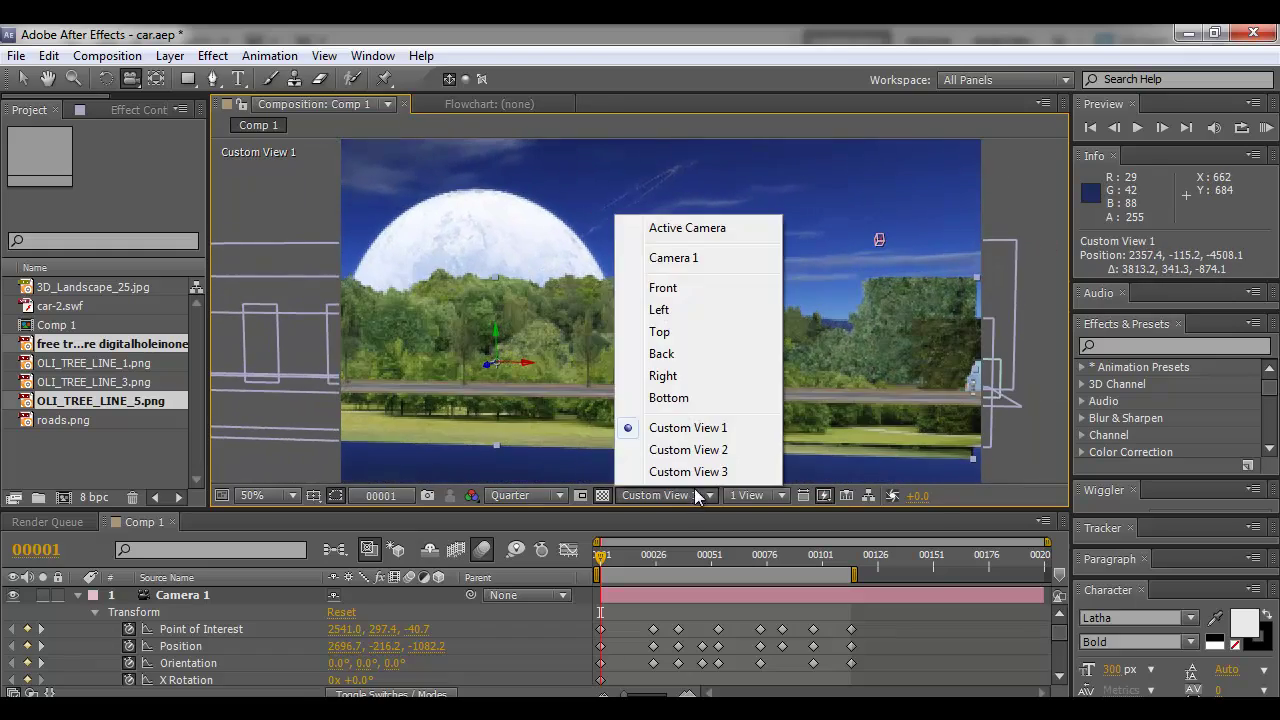
click(699, 258)
key(v)
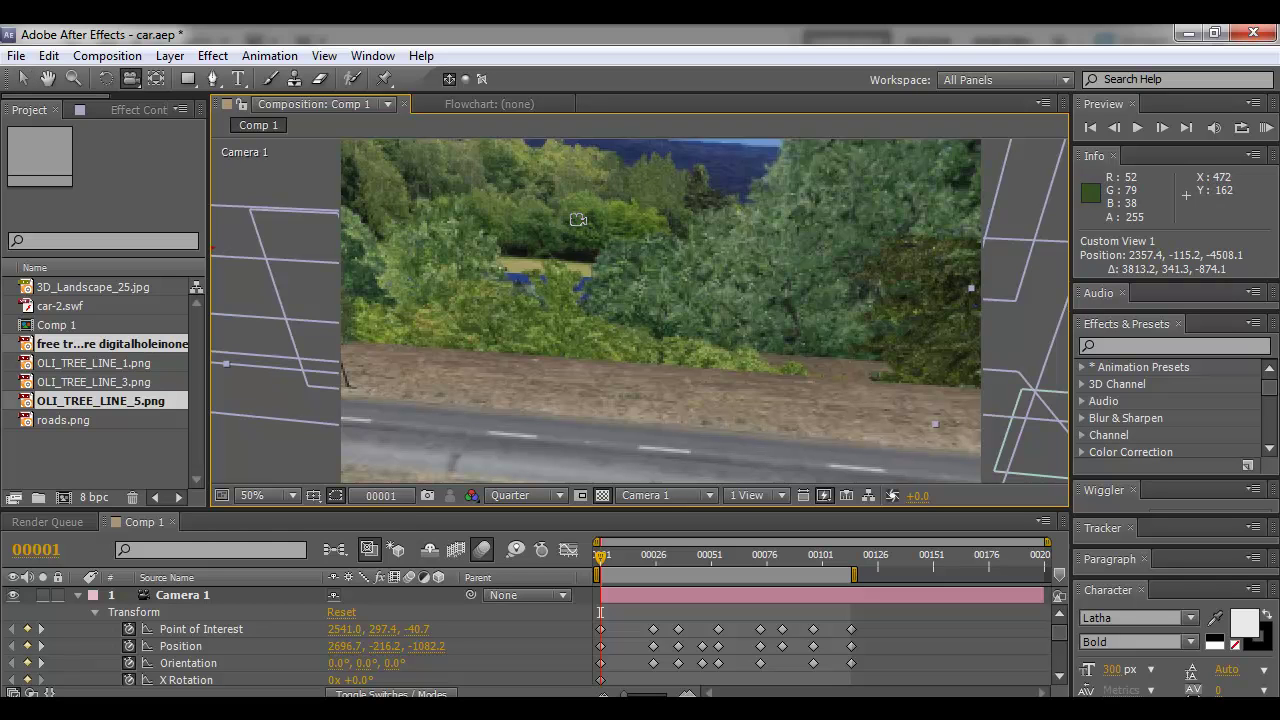
Try moving the selected tree-line layer vertically in Custom View 1 and undo the move
key(c)
click(679, 495)
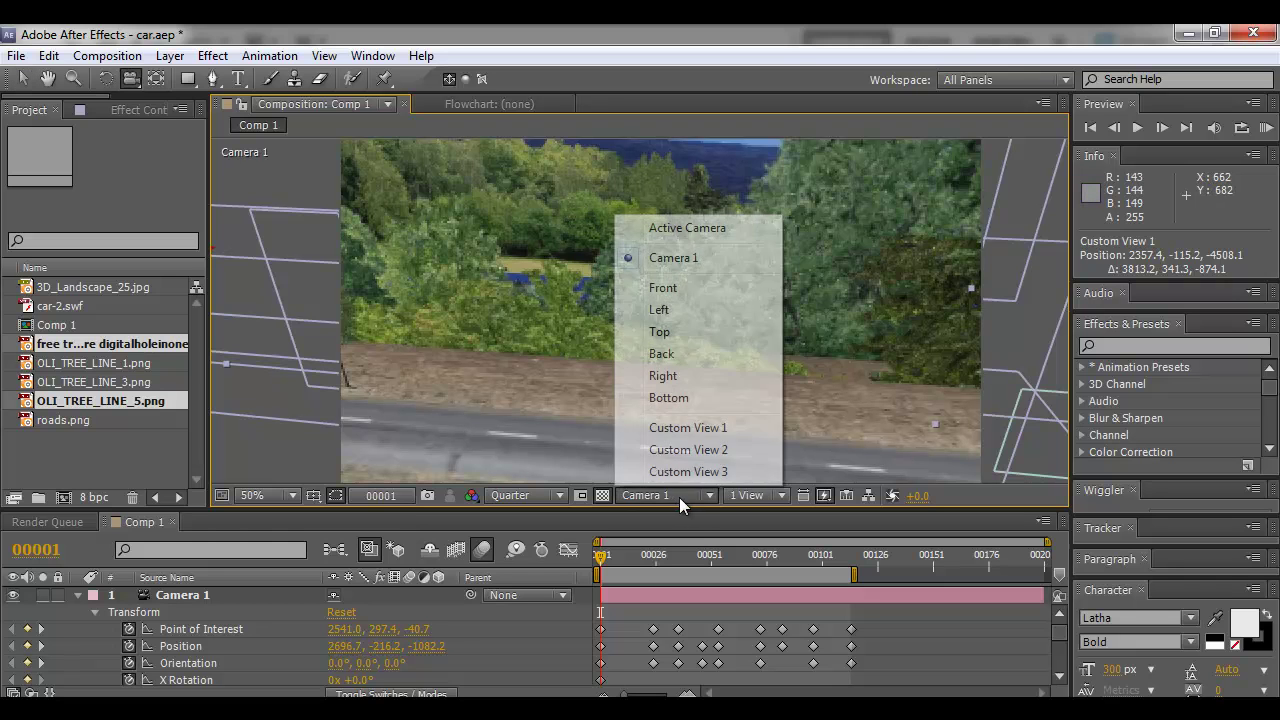
click(697, 428)
key(c)
drag(640, 321, 717, 315)
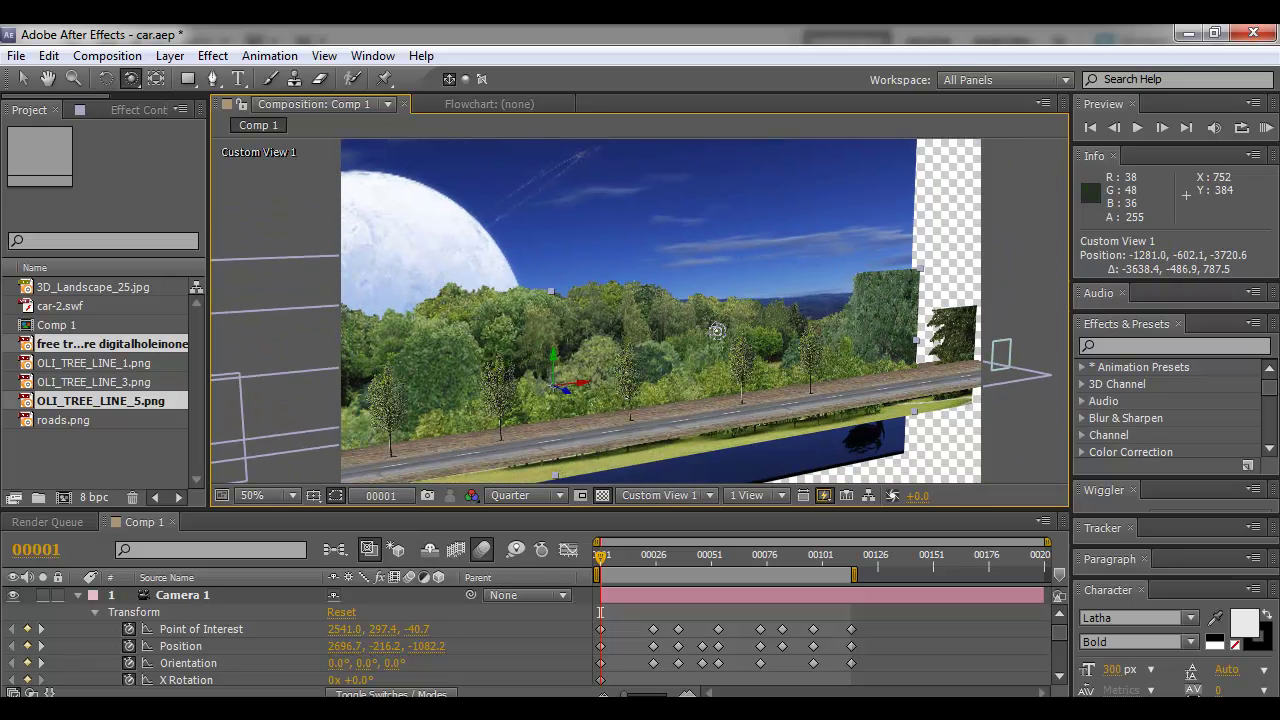
key(v)
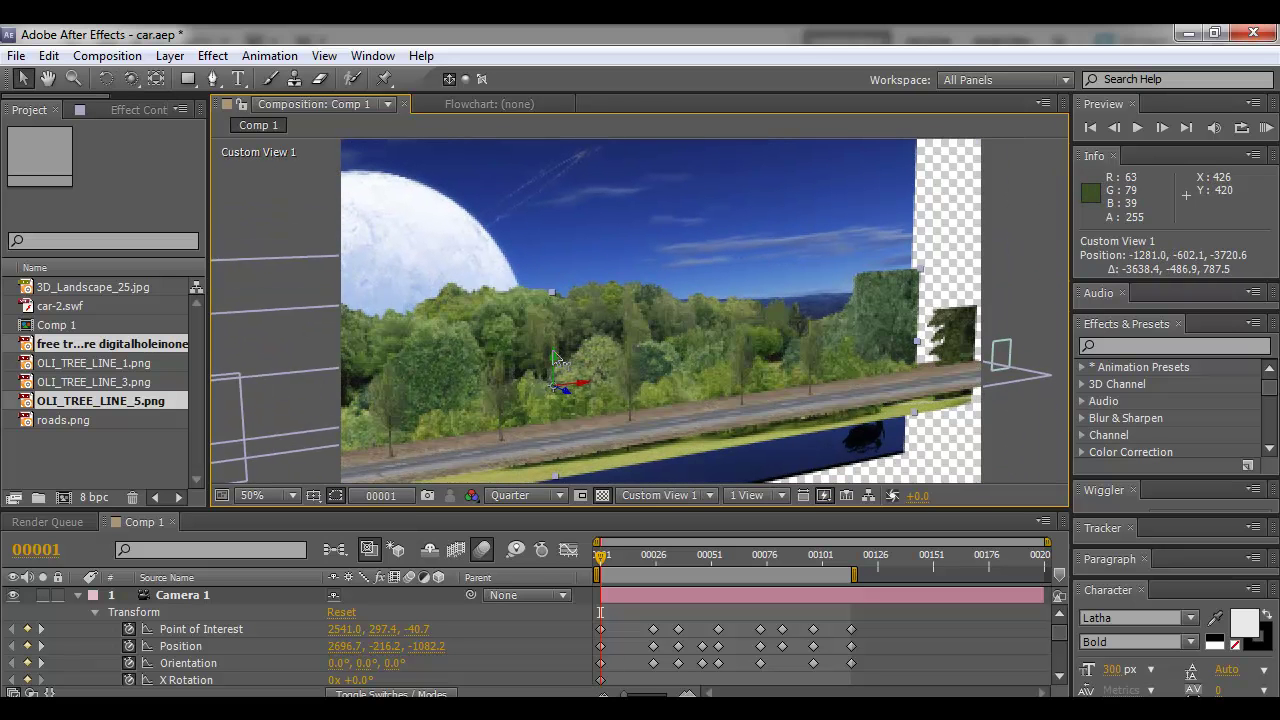
drag(553, 355, 555, 374)
key(ctrl+z)
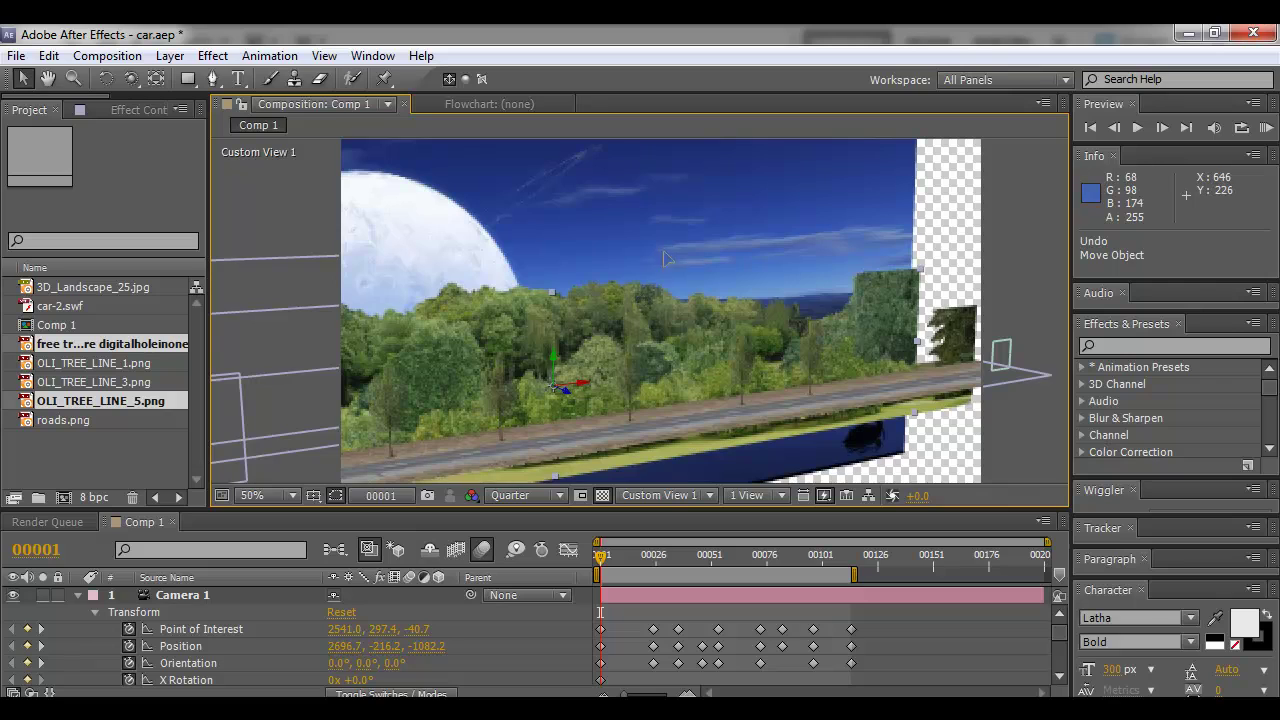
Place a tree-line layer to fill the gap behind the foreground trees and review it through Camera 1 from frame 1 to 114
mouse_move(635, 273)
mouse_down()
mouse_move(583, 251)
mouse_move(650, 262)
mouse_up()
key(c)
drag(640, 338, 590, 395)
click(708, 496)
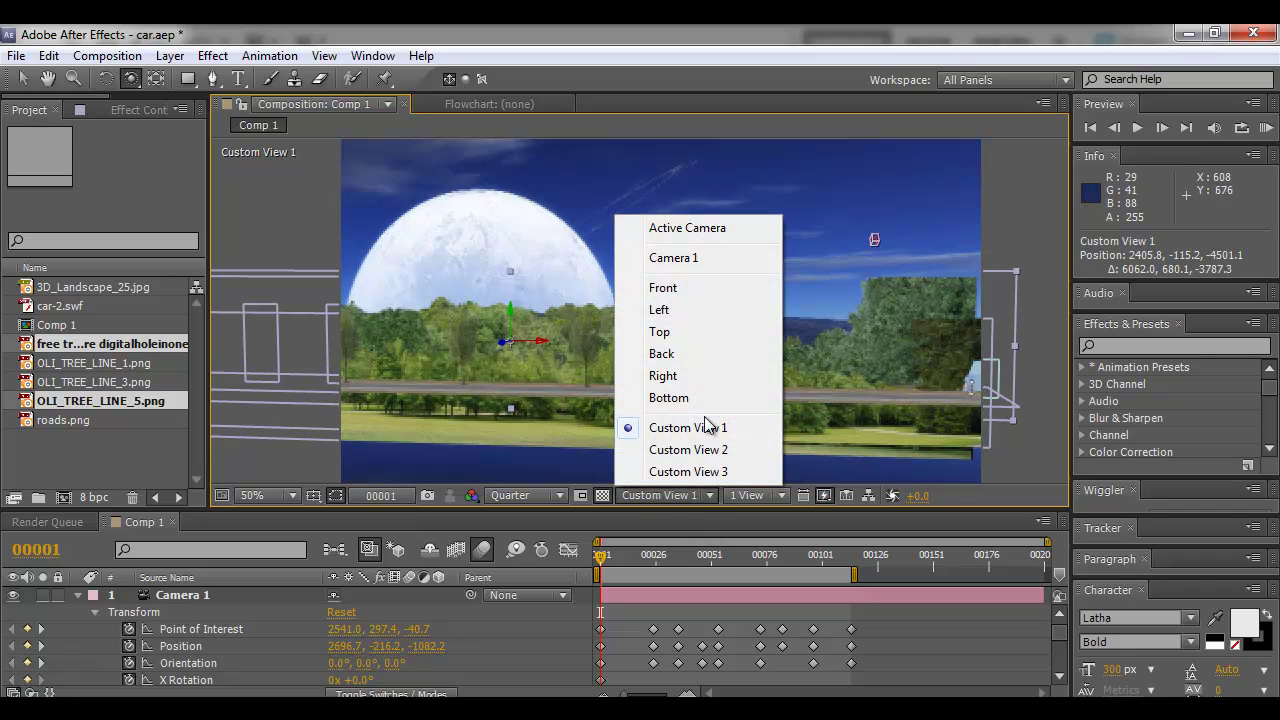
click(674, 257)
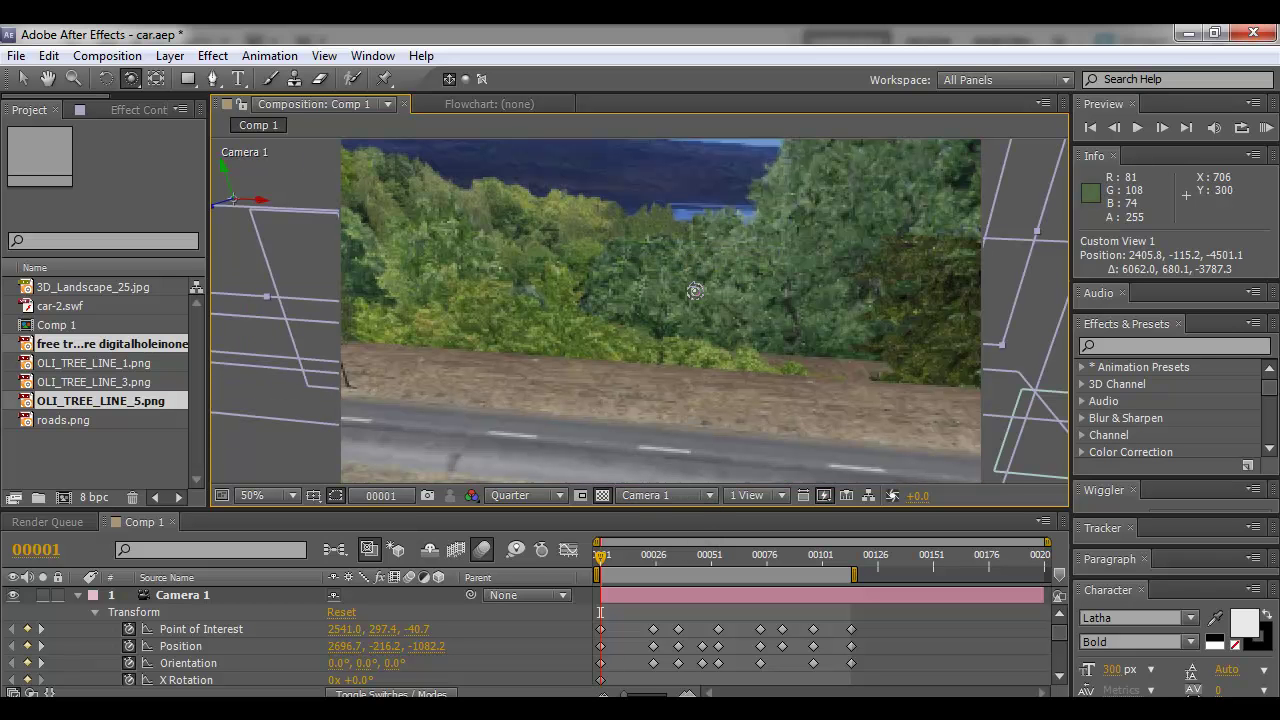
drag(603, 556, 852, 573)
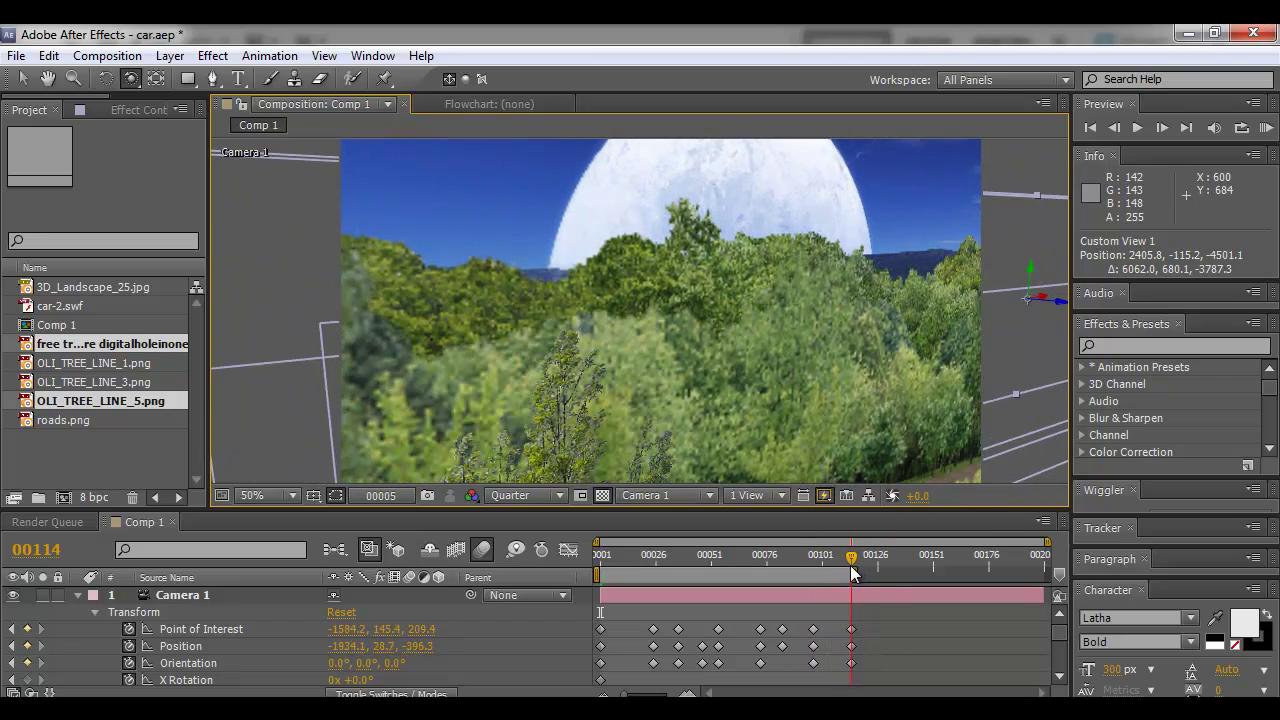
Reframe Camera 1 at frame 114 by moving its position to about -1913.1, 220.7, -420.6, then deselect it
click(782, 394)
key(c)
key(c)
drag(782, 394, 768, 327)
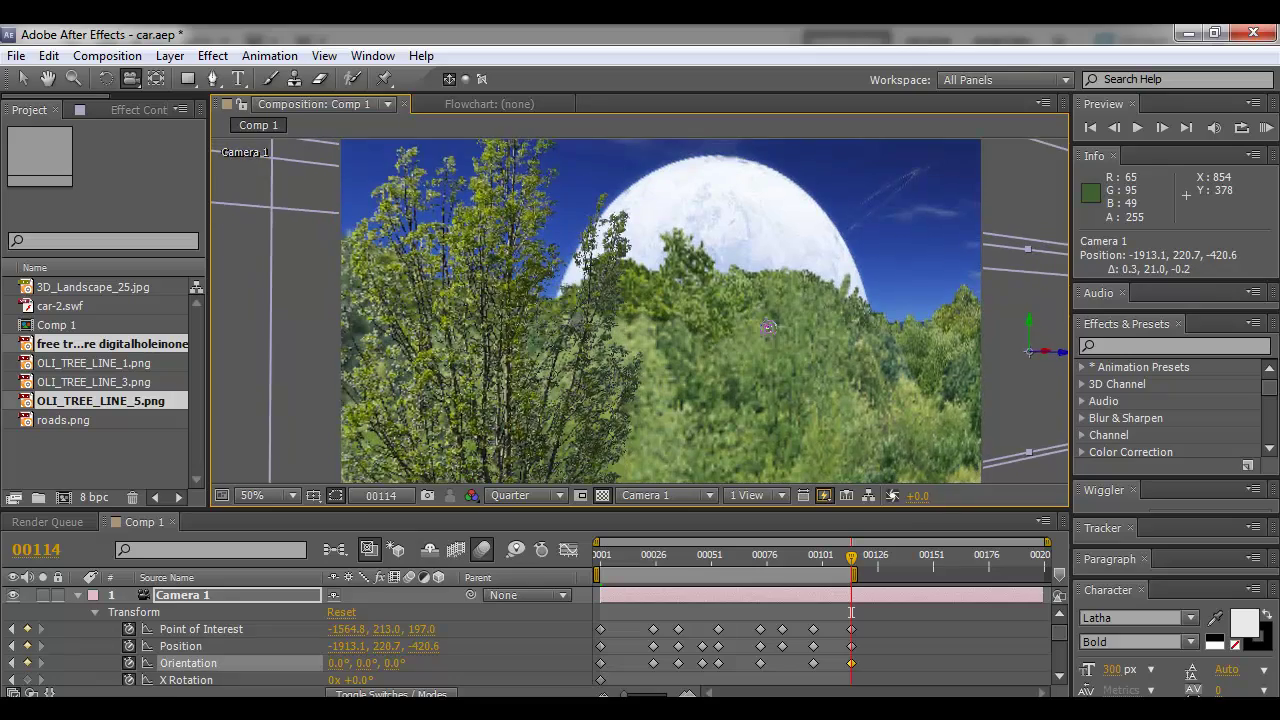
key(F2)
key(v)
Run a RAM preview of the camera animation from frame 1 and return to frame 1
drag(850, 557, 550, 571)
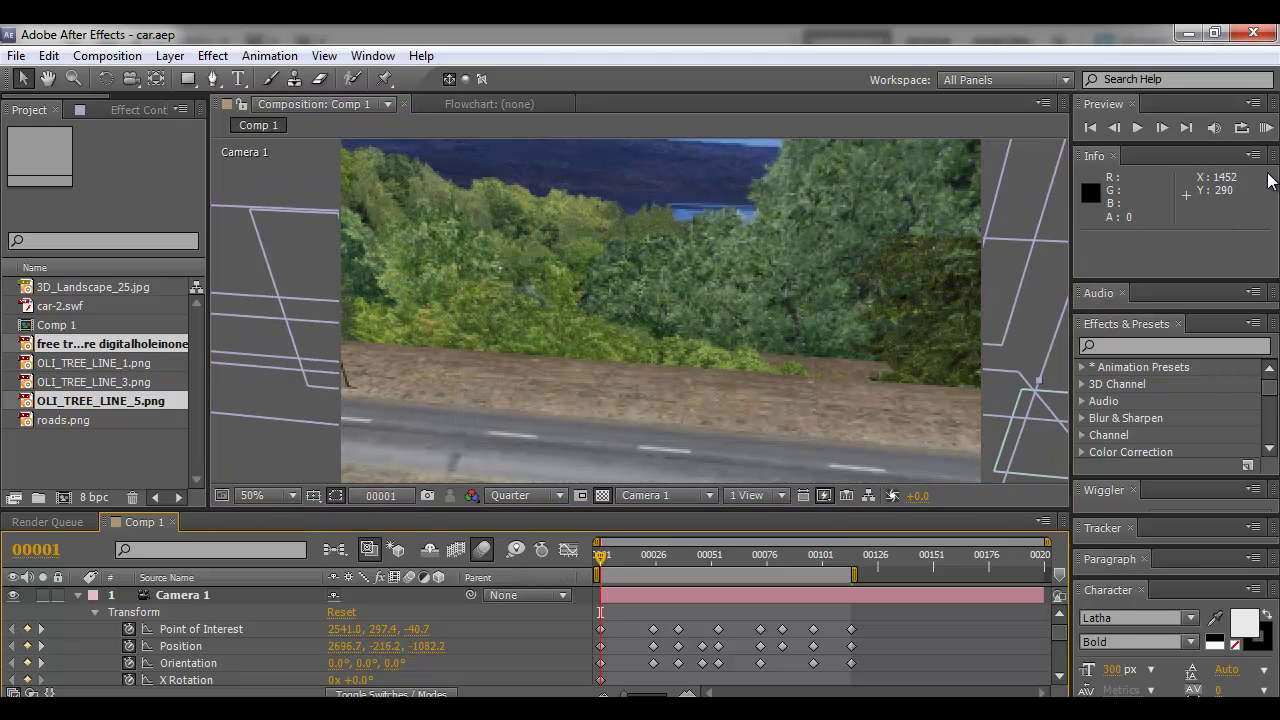
click(1262, 128)
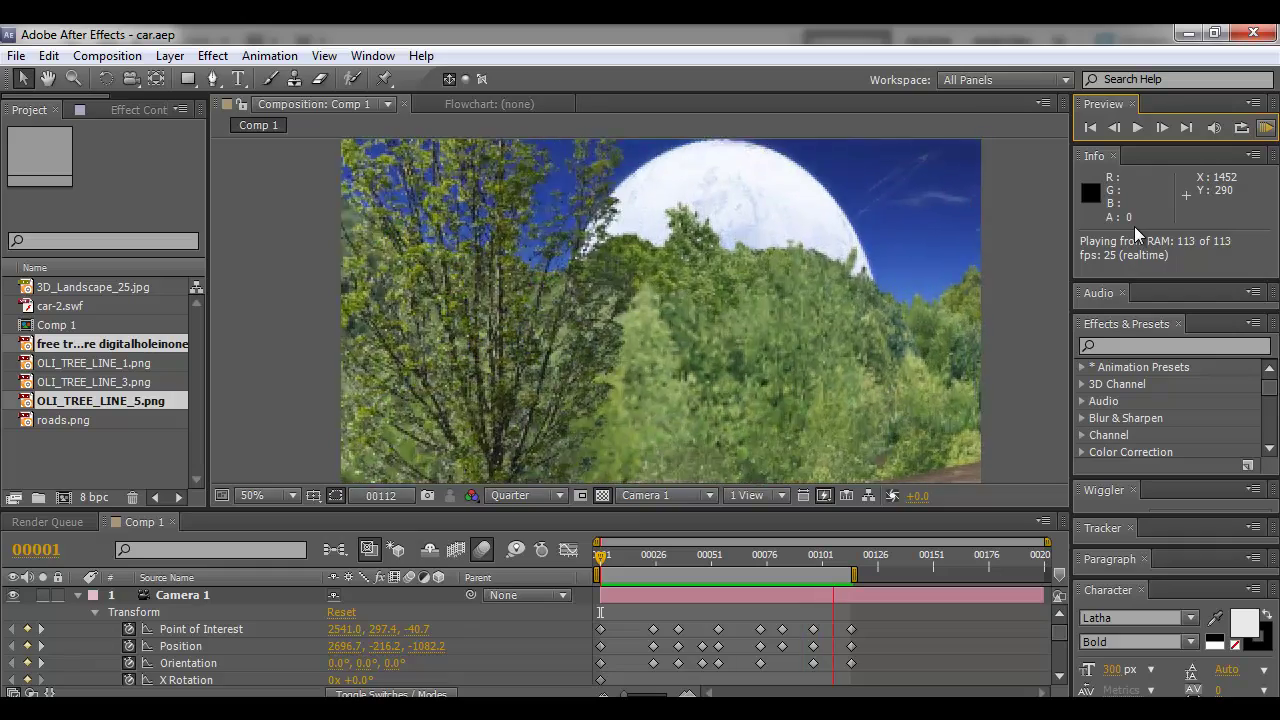
click(603, 560)
drag(603, 566, 589, 604)
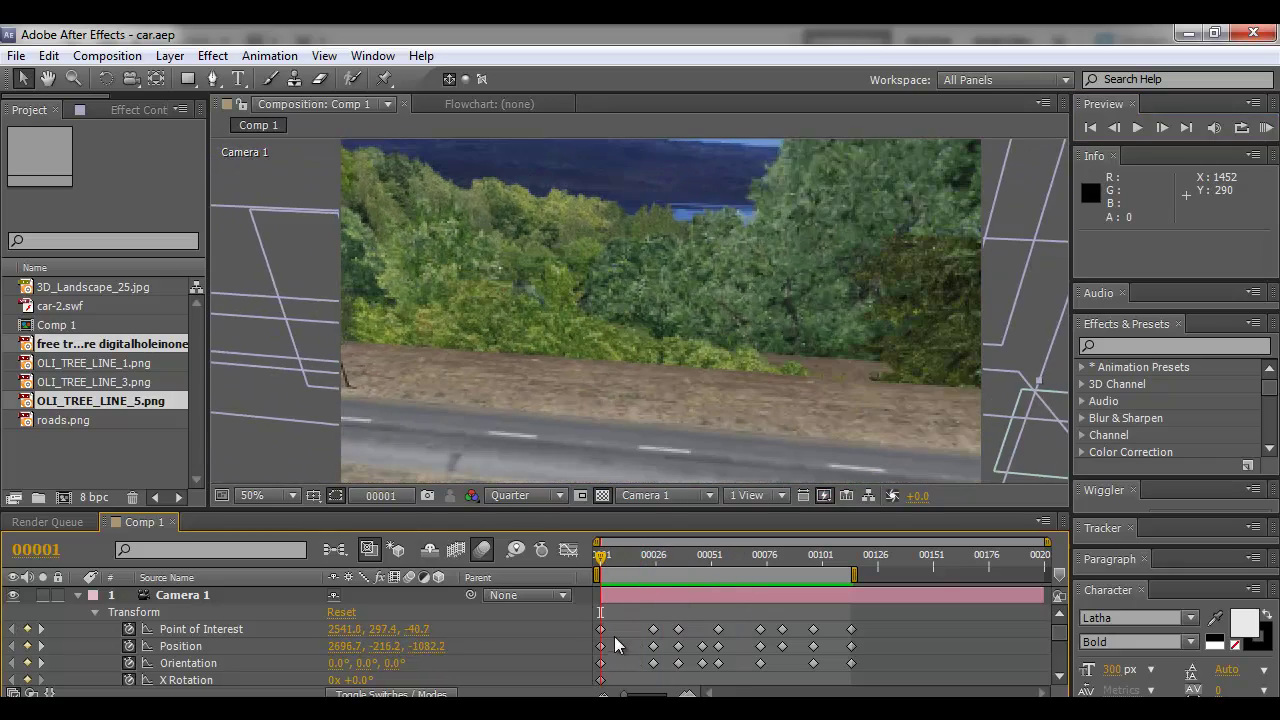
Start keyframing Camera 1's Focus Distance and Aperture at frame 1
scroll(583, 683, down, 3)
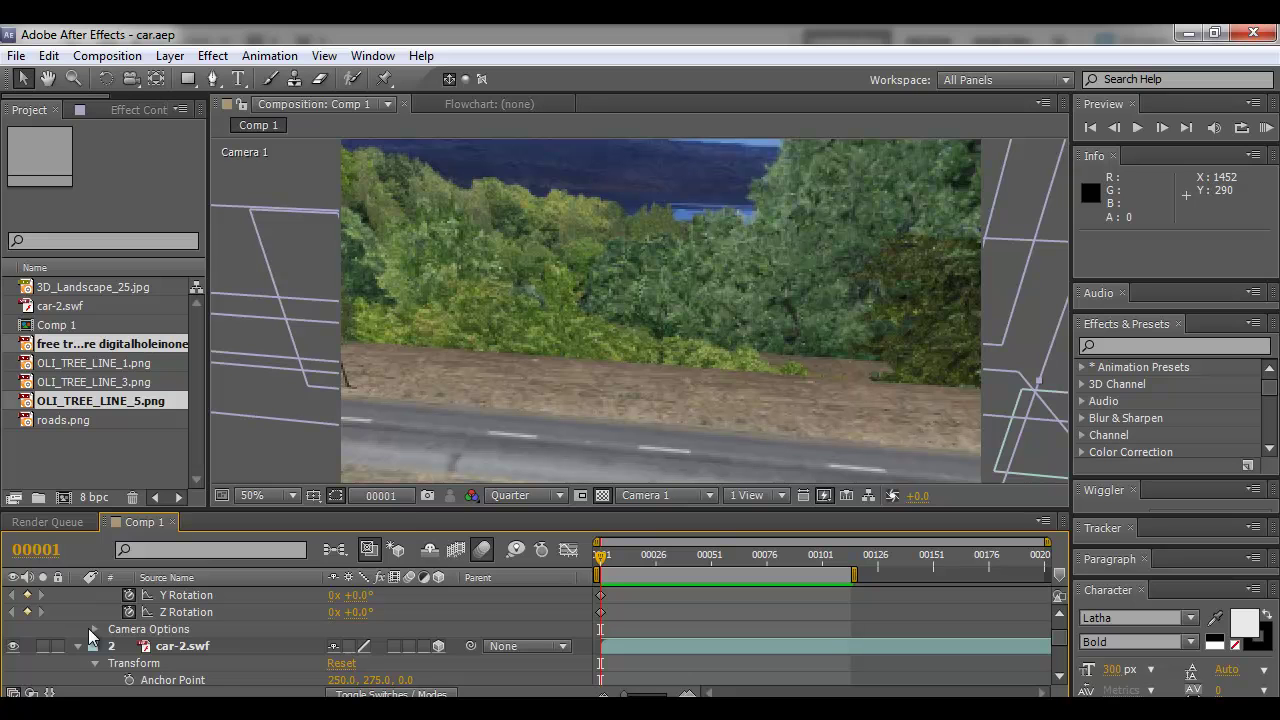
click(93, 630)
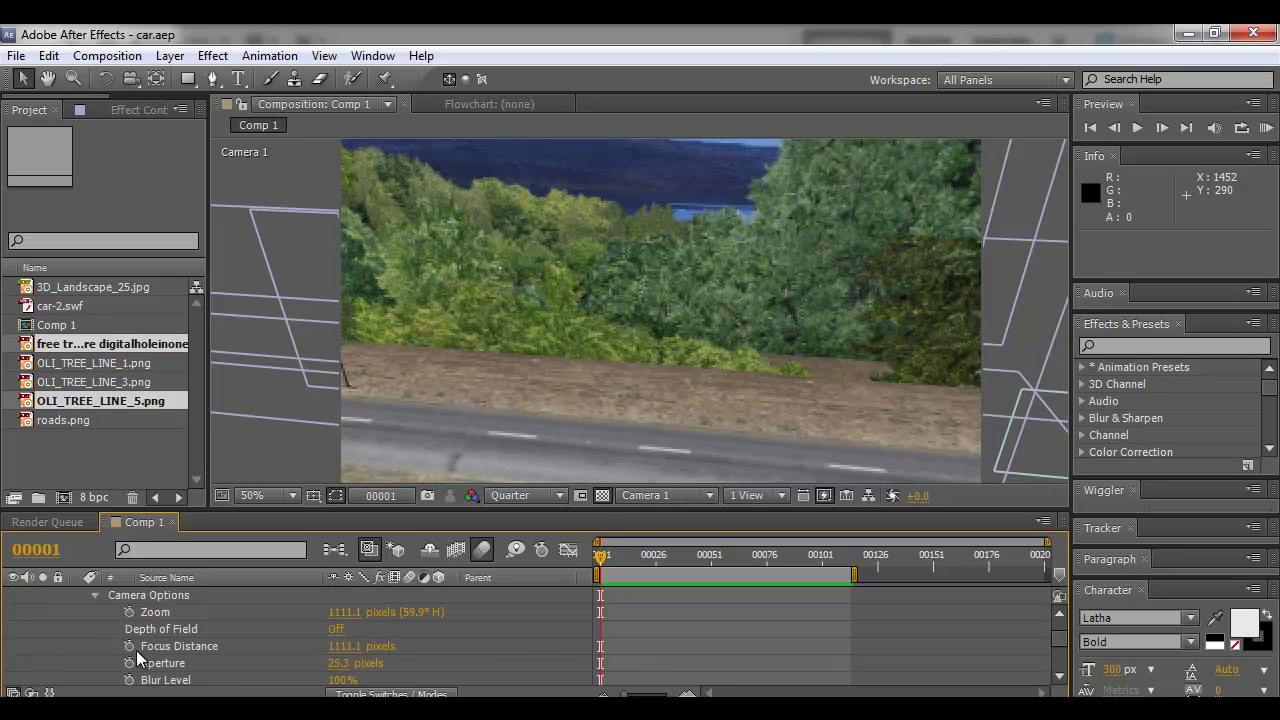
click(129, 646)
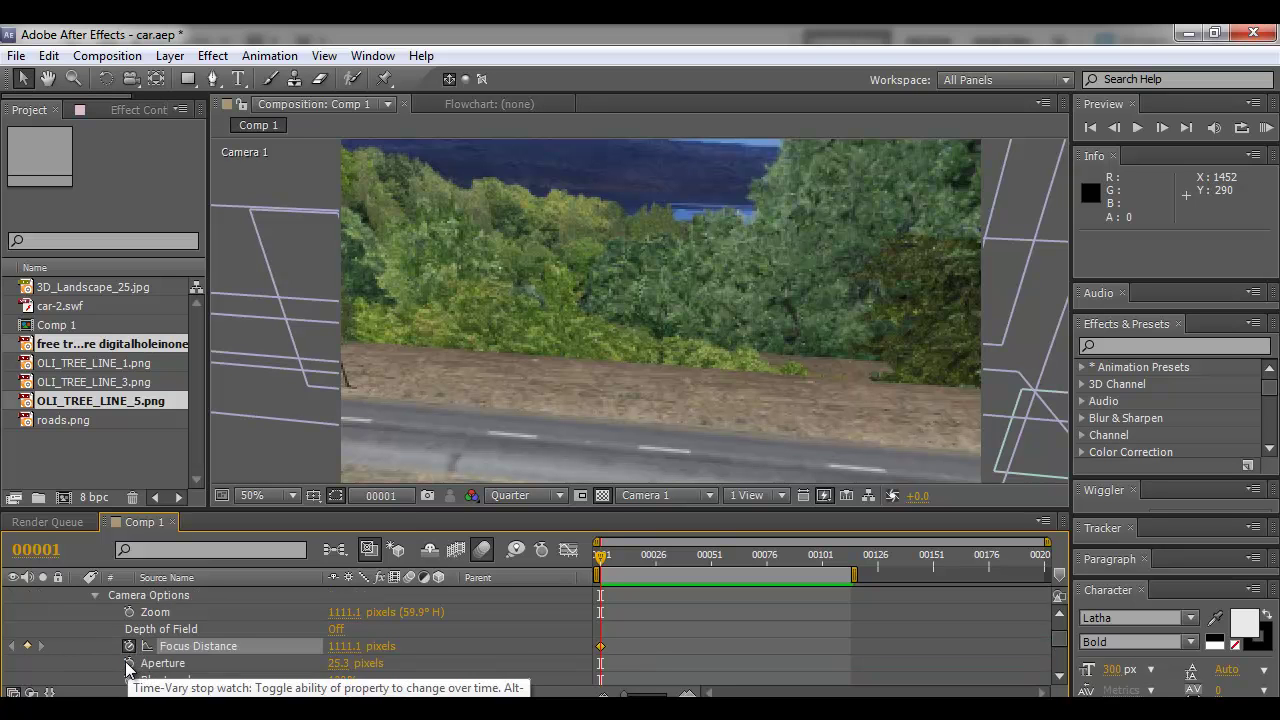
click(128, 663)
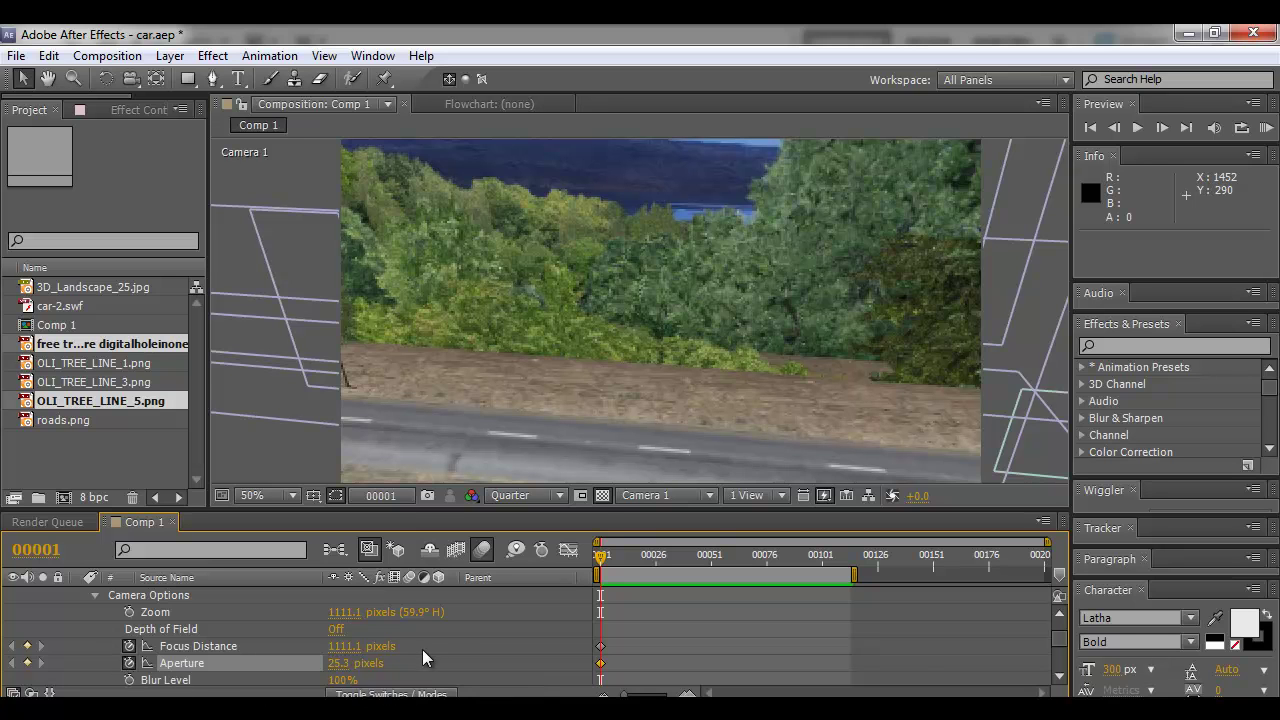
Turn on Camera 1's Depth of Field and set its Aperture to 643.3 pixels at frame 1
scroll(325, 668, down, 1)
scroll(330, 660, up, 1)
scroll(124, 631, down, 1)
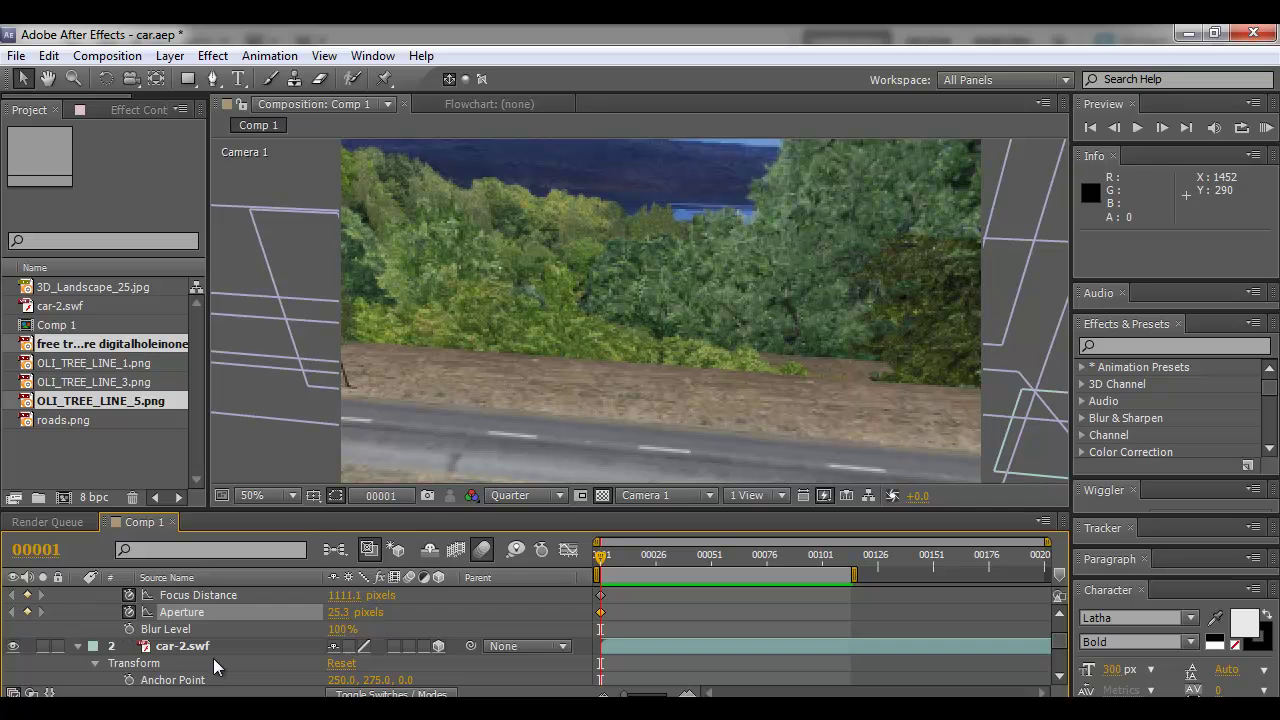
scroll(214, 667, up, 1)
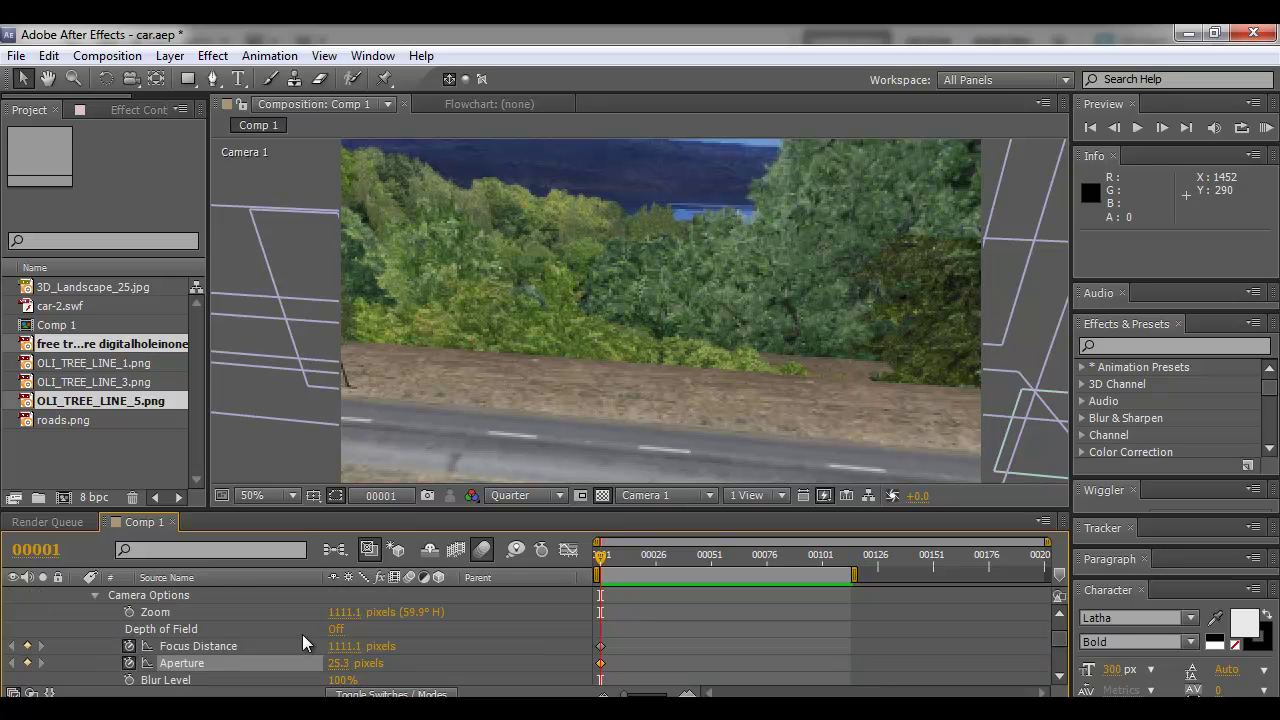
click(338, 630)
click(334, 630)
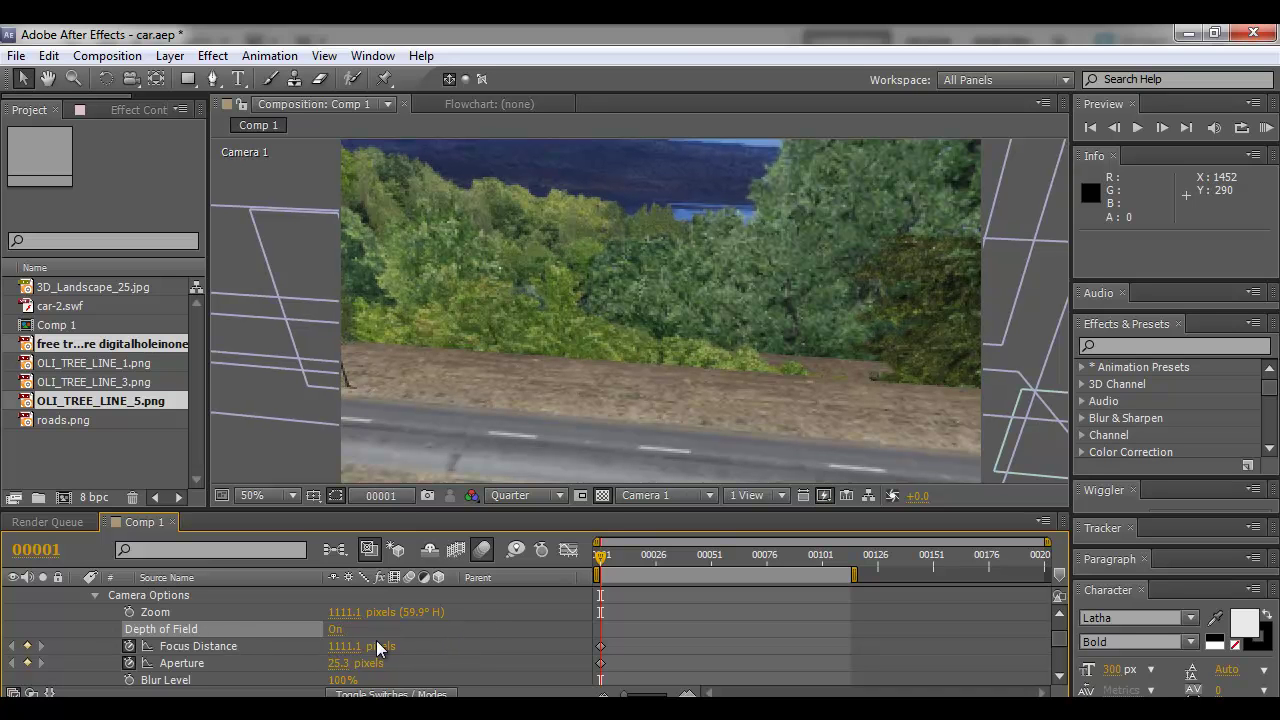
drag(338, 663, 711, 648)
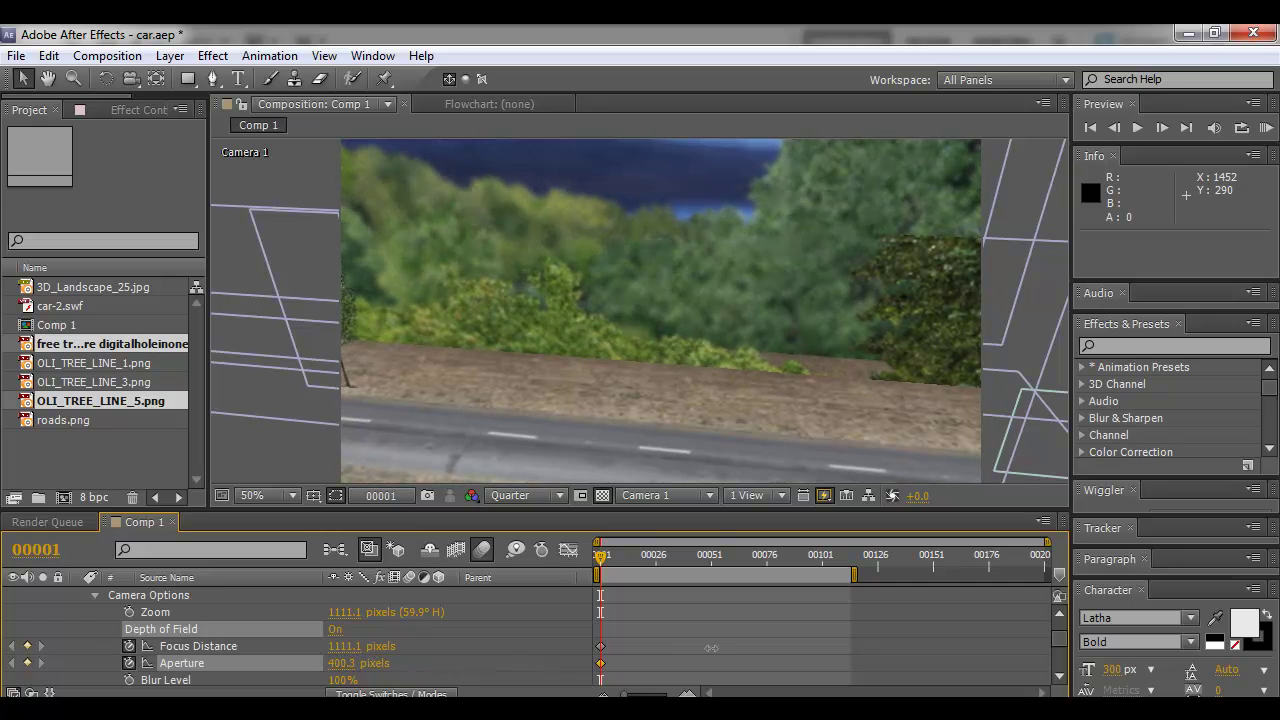
drag(790, 647, 934, 632)
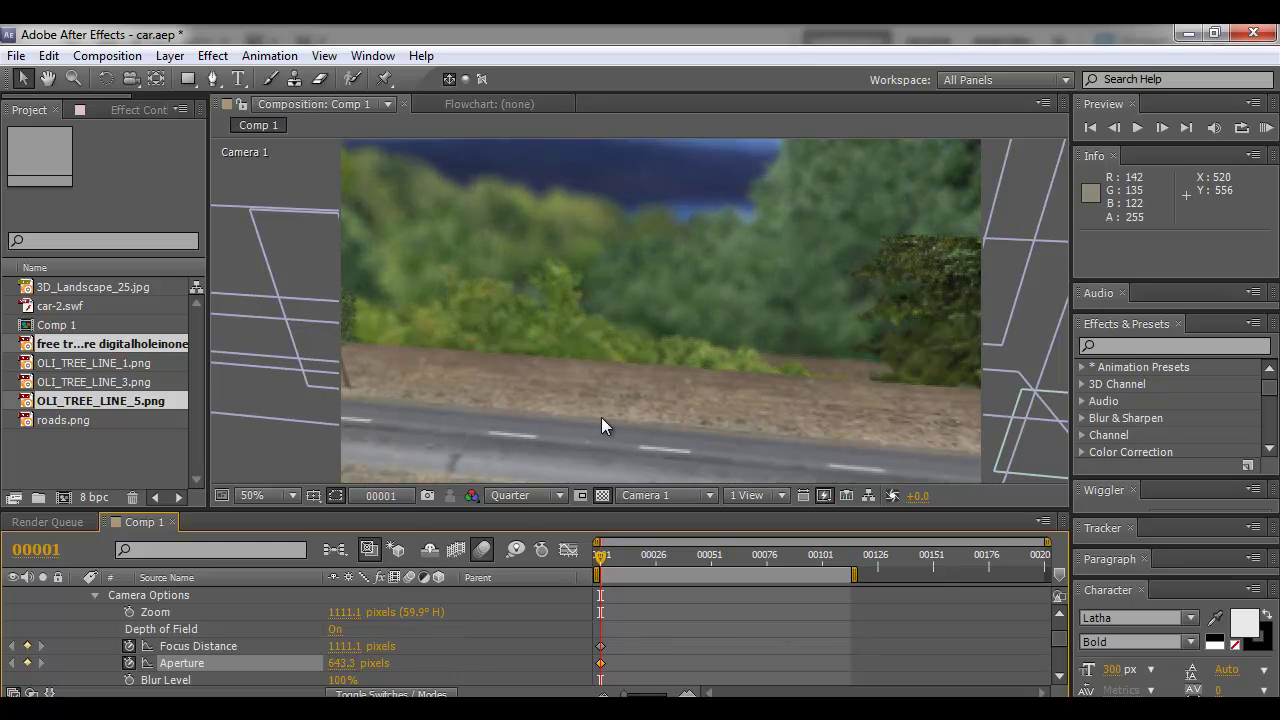
Adjust Camera 1's Focus Distance at frame 1 to 1392.1 pixels to bring the roadside bushes into focus
drag(343, 646, 807, 615)
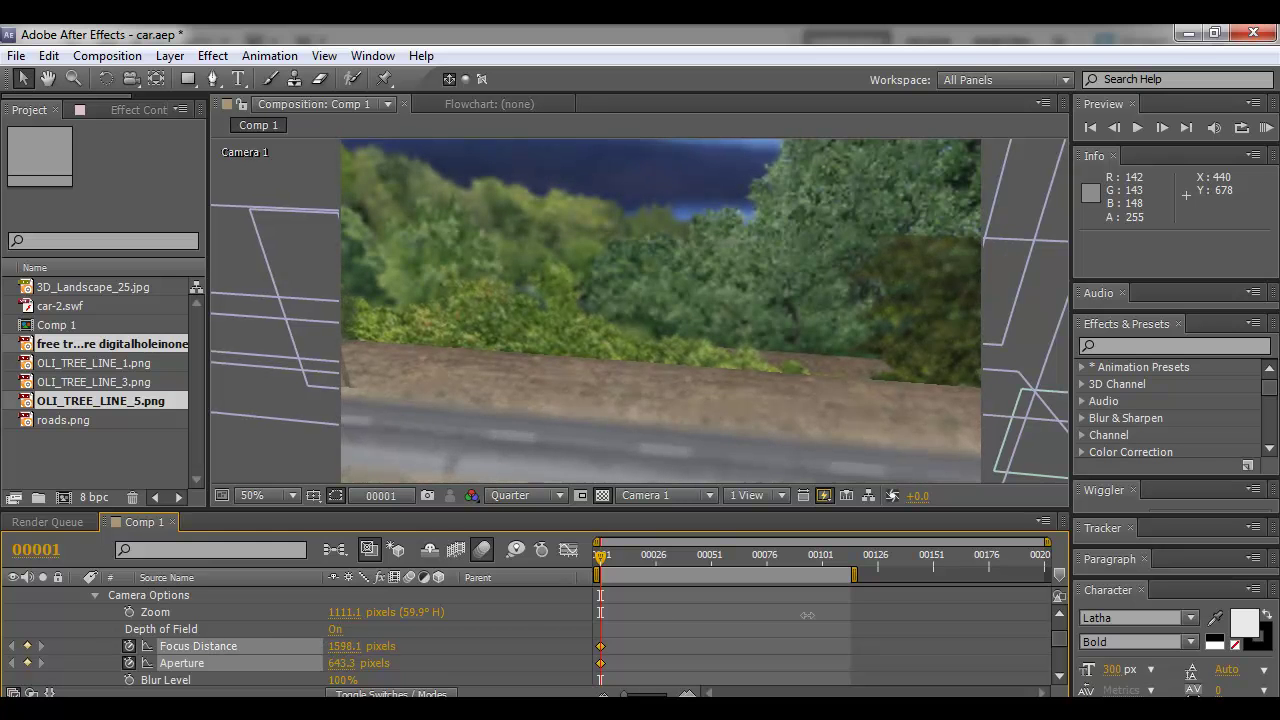
mouse_move(563, 621)
mouse_down()
mouse_move(505, 616)
mouse_move(582, 616)
mouse_up()
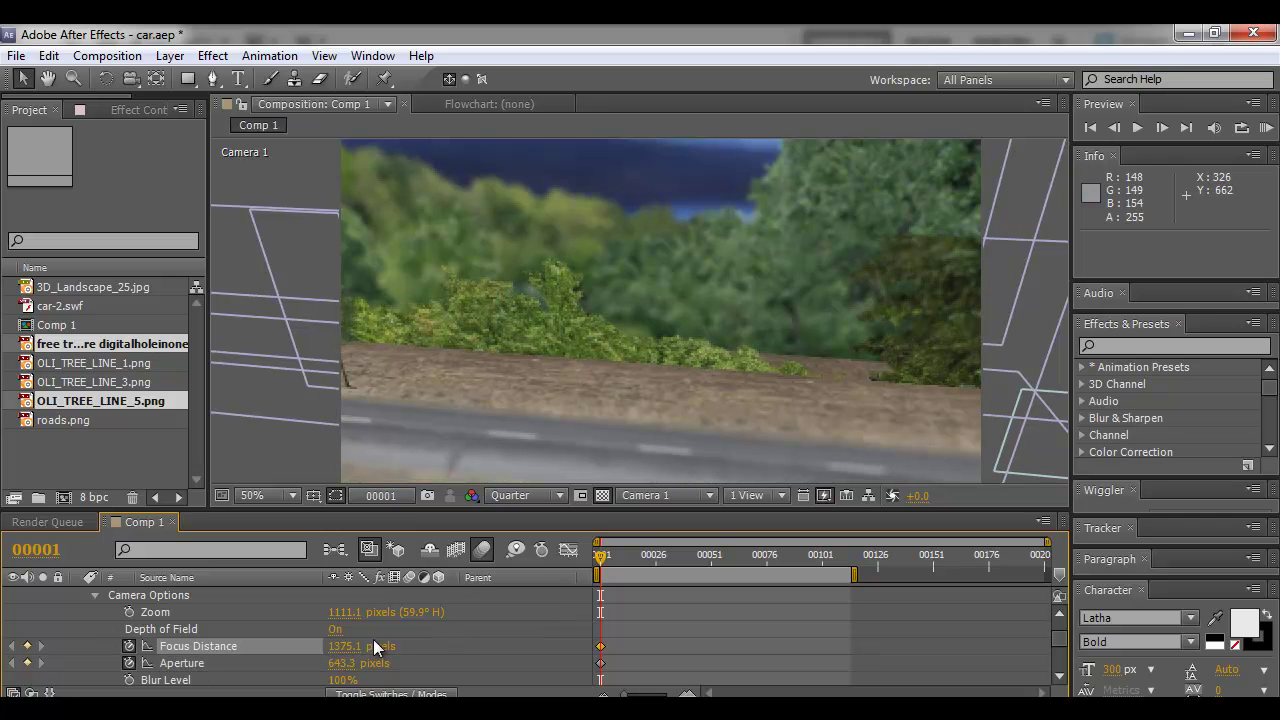
drag(338, 645, 1069, 592)
drag(346, 648, 790, 625)
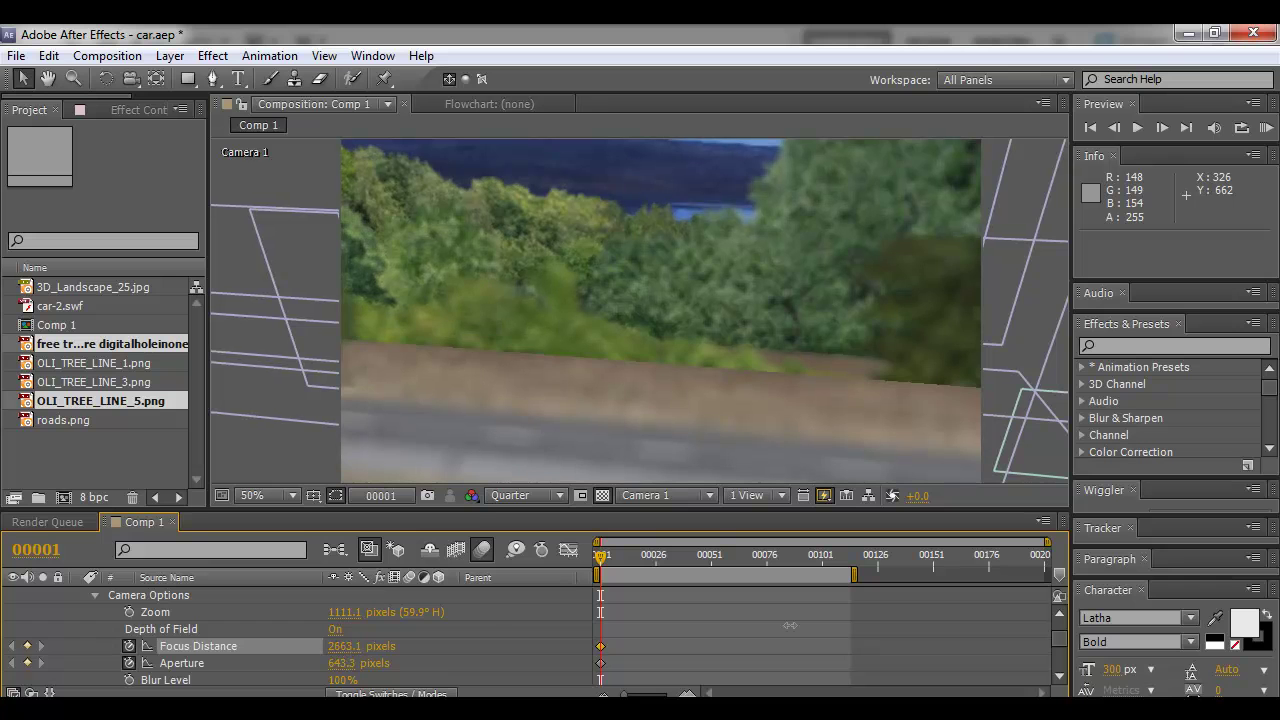
drag(360, 646, 178, 662)
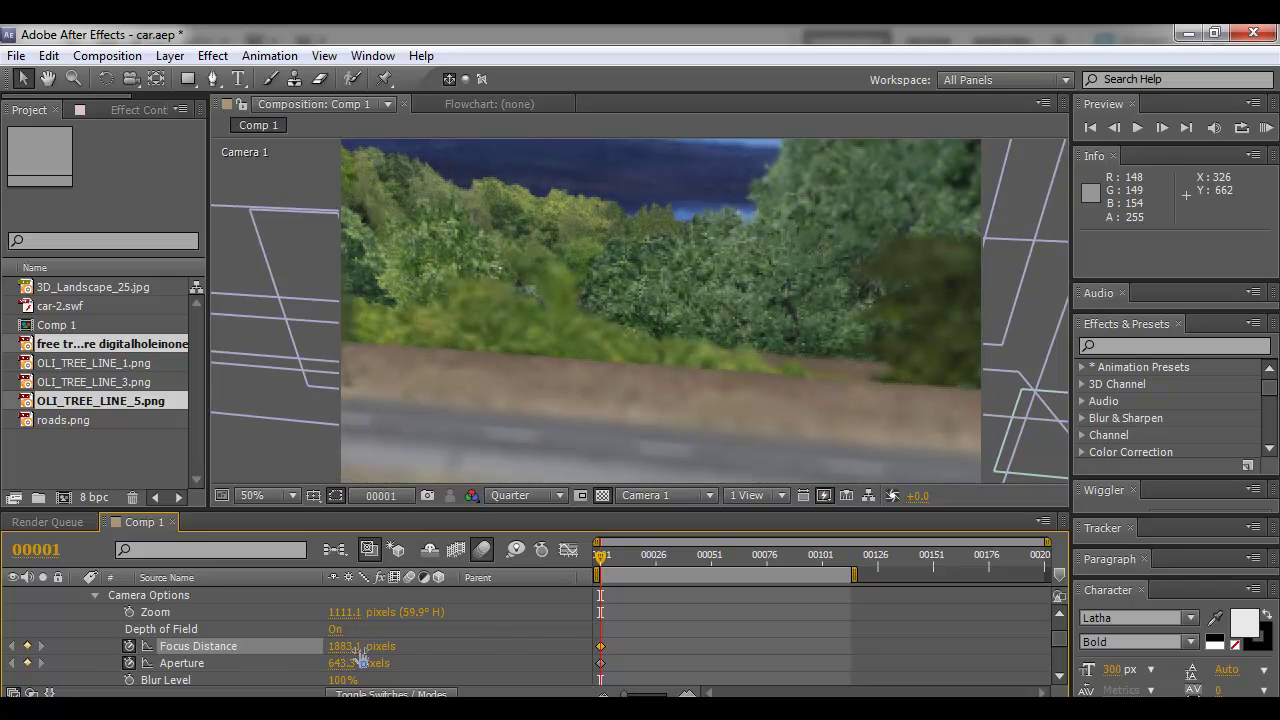
drag(345, 647, 165, 646)
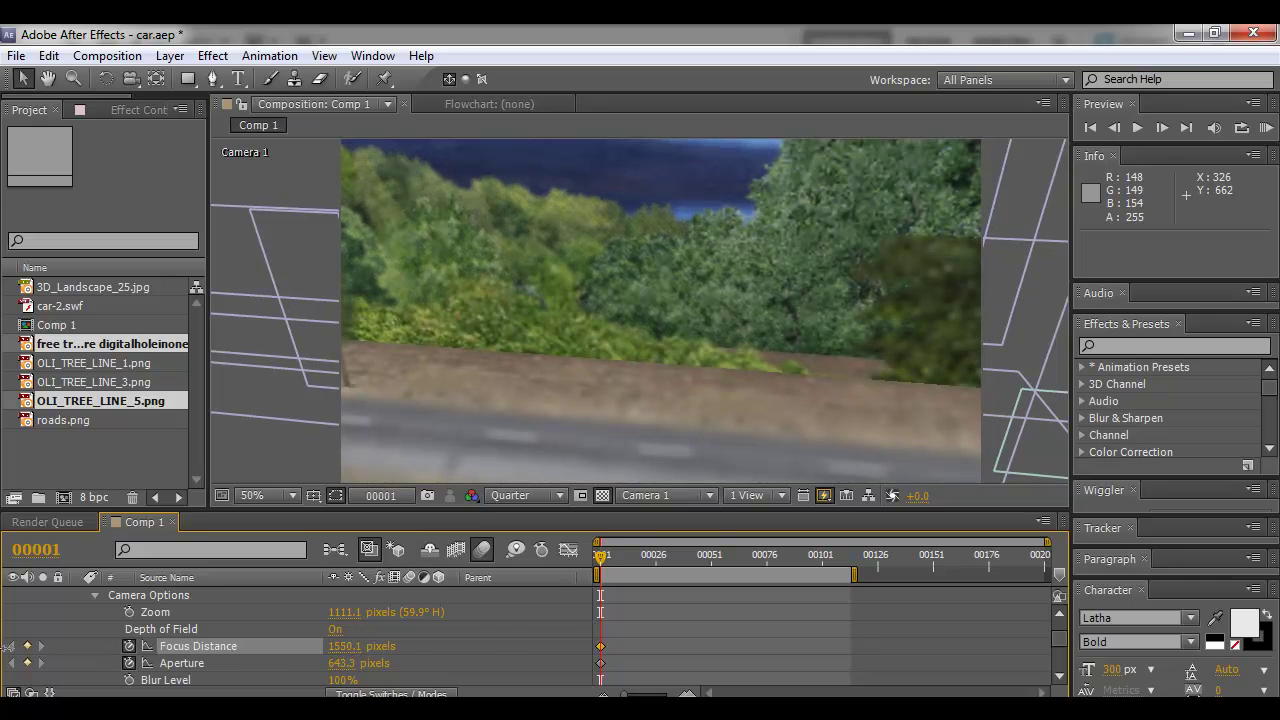
drag(3, 649, 4, 648)
drag(341, 652, 208, 654)
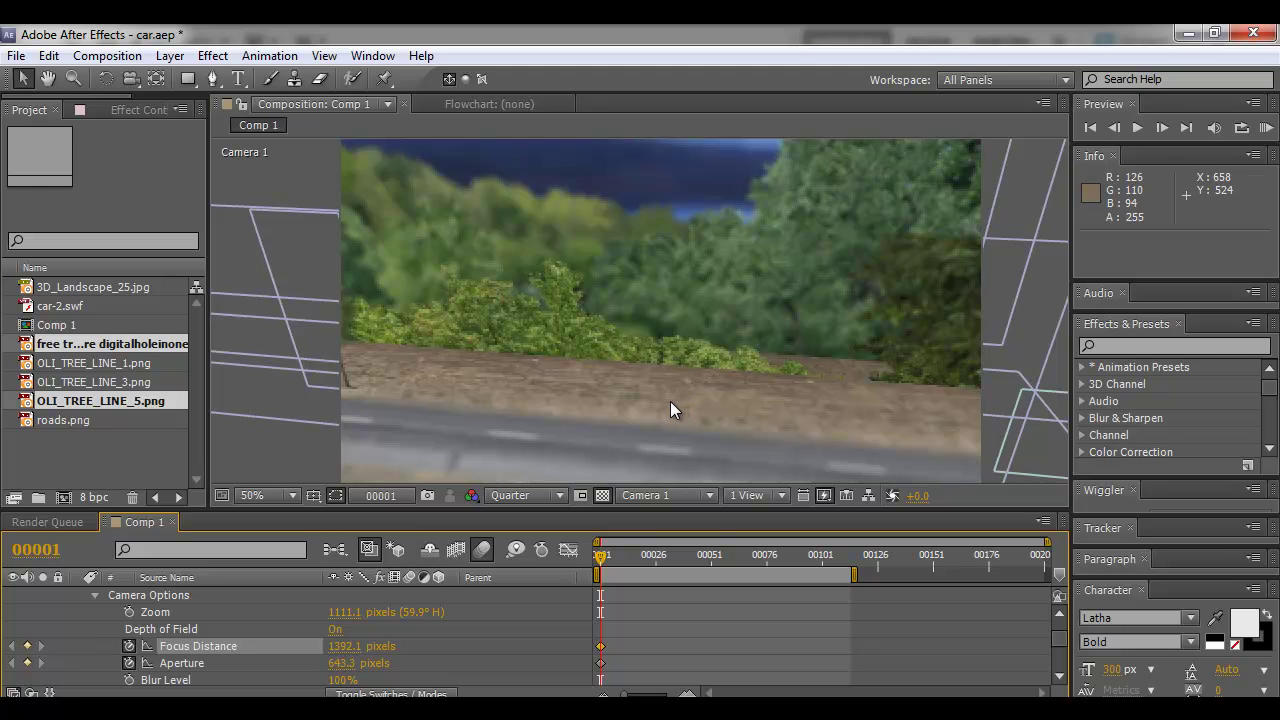
Add a Focus Distance keyframe at frame 23 on Camera 1 and set it to 277.0 pixels
drag(604, 553, 650, 560)
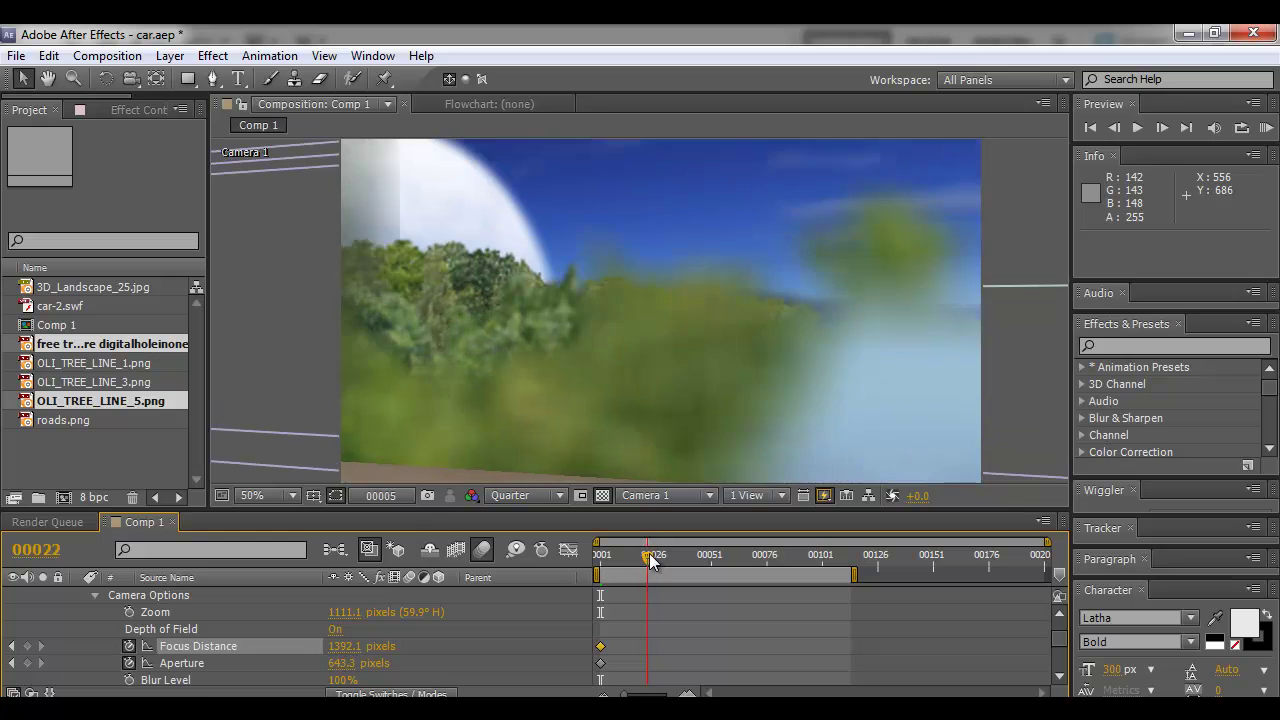
drag(345, 647, 11, 646)
drag(326, 656, 314, 656)
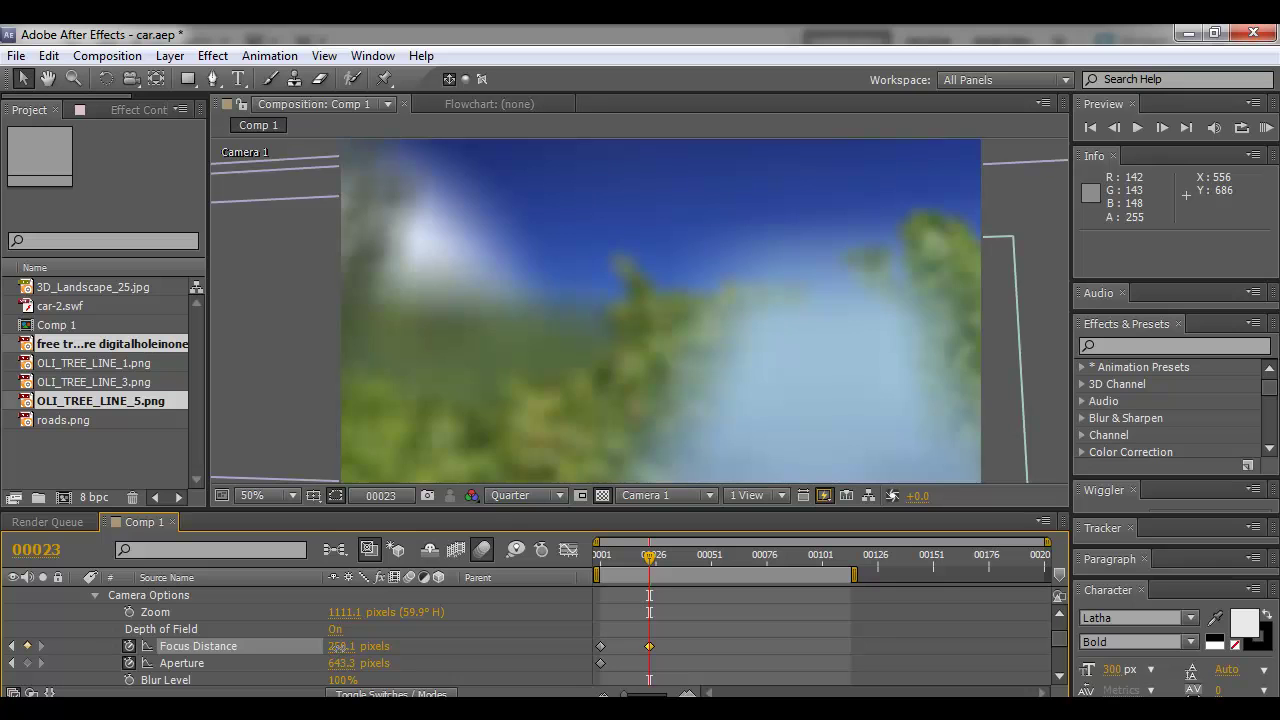
drag(244, 652, 158, 661)
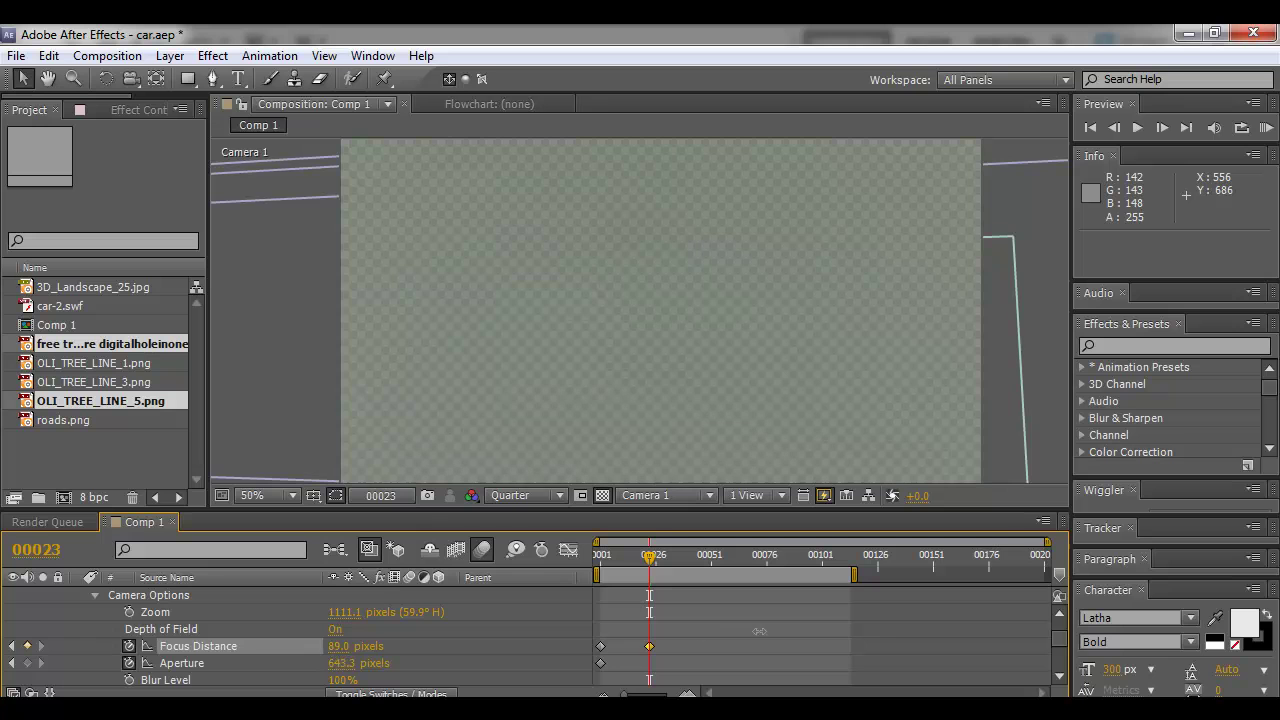
drag(861, 627, 902, 626)
drag(819, 633, 620, 653)
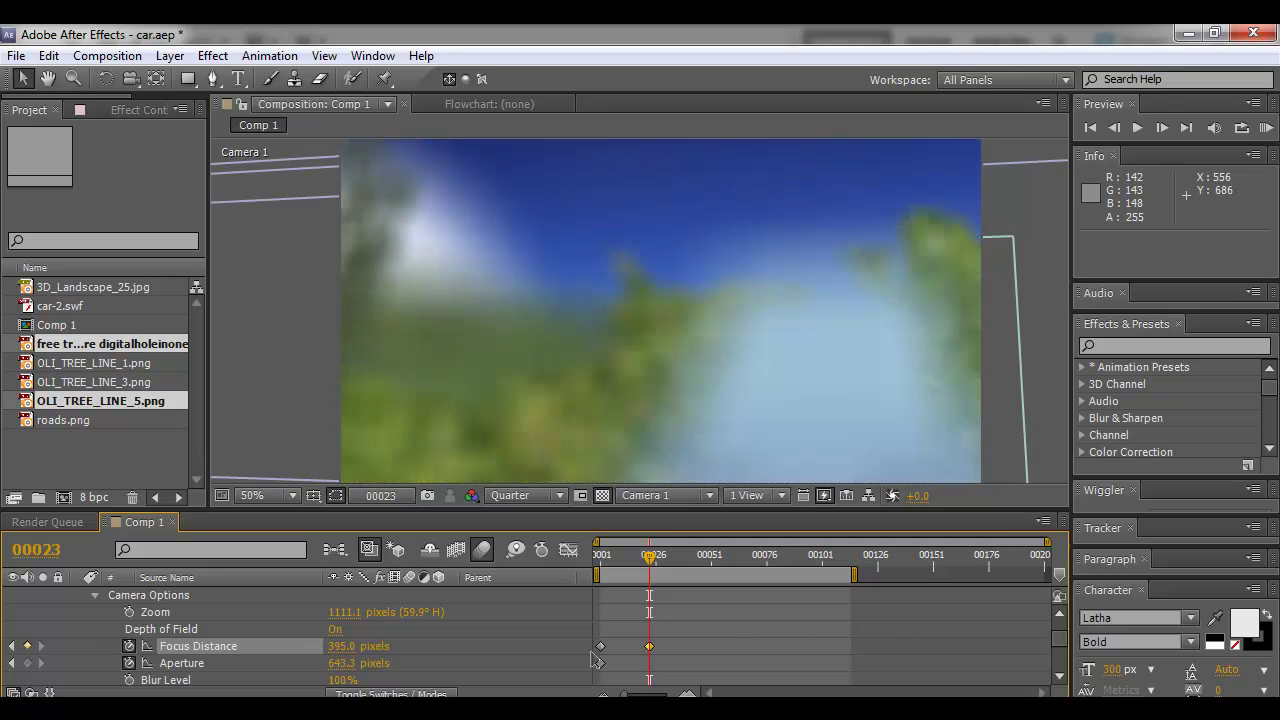
drag(342, 650, 228, 667)
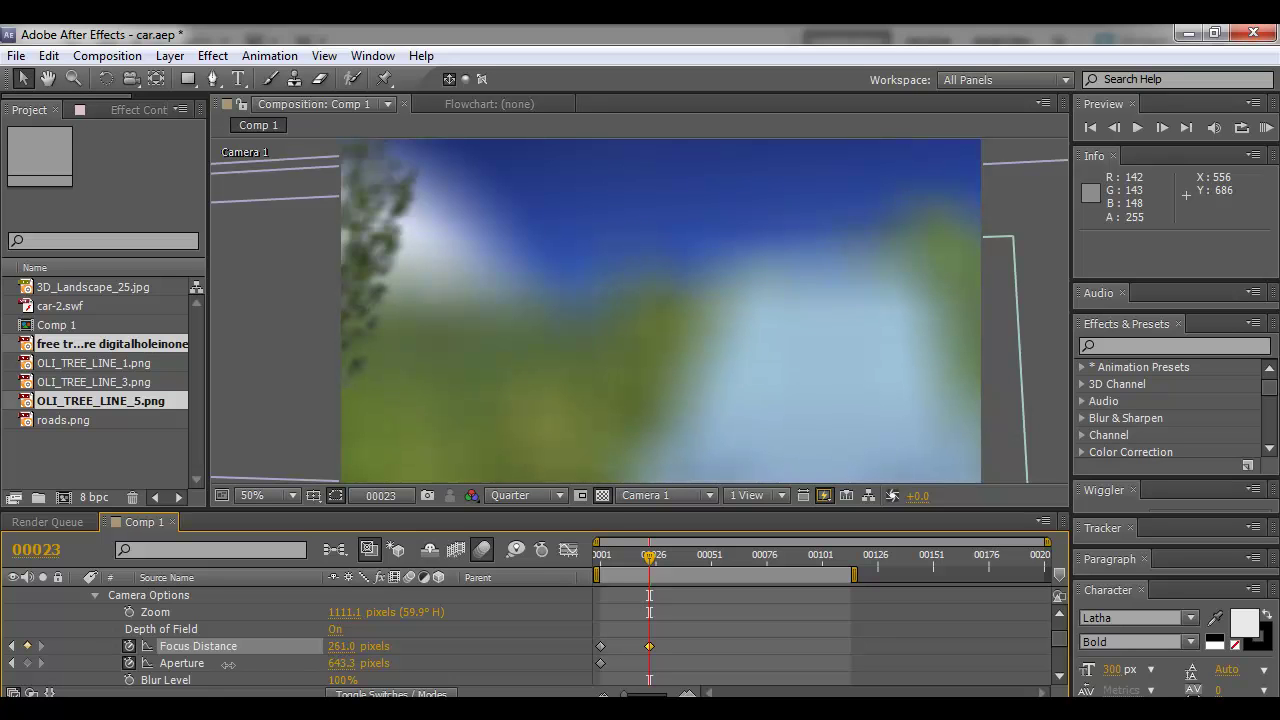
drag(350, 656, 357, 647)
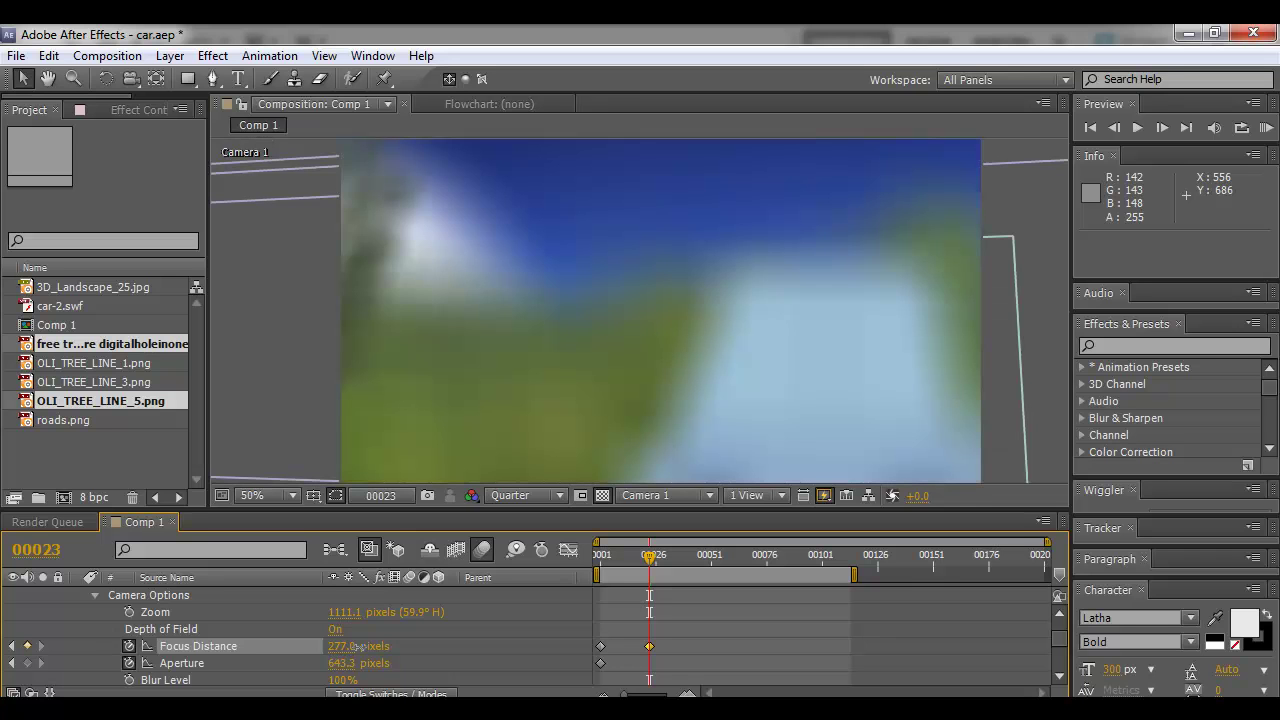
Enlarge the timeline area and solo the car-2.swf layer
scroll(168, 627, up, 3)
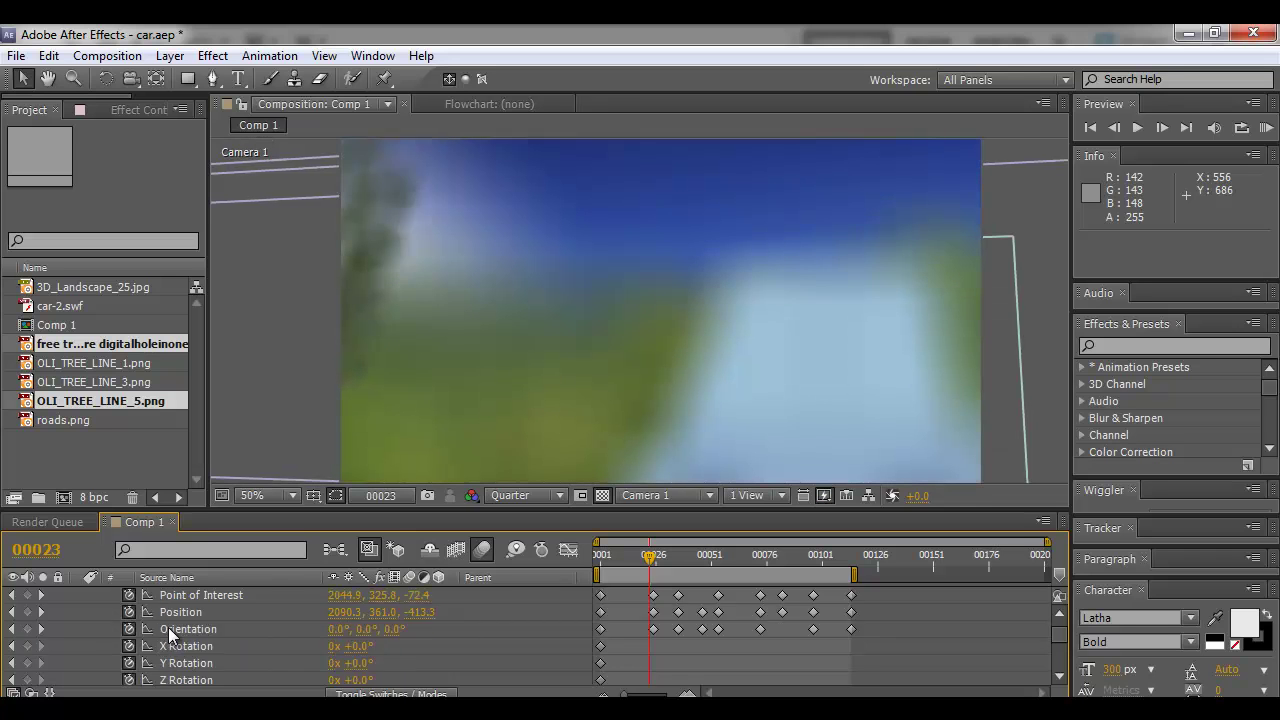
scroll(168, 613, down, 2)
scroll(174, 628, up, 2)
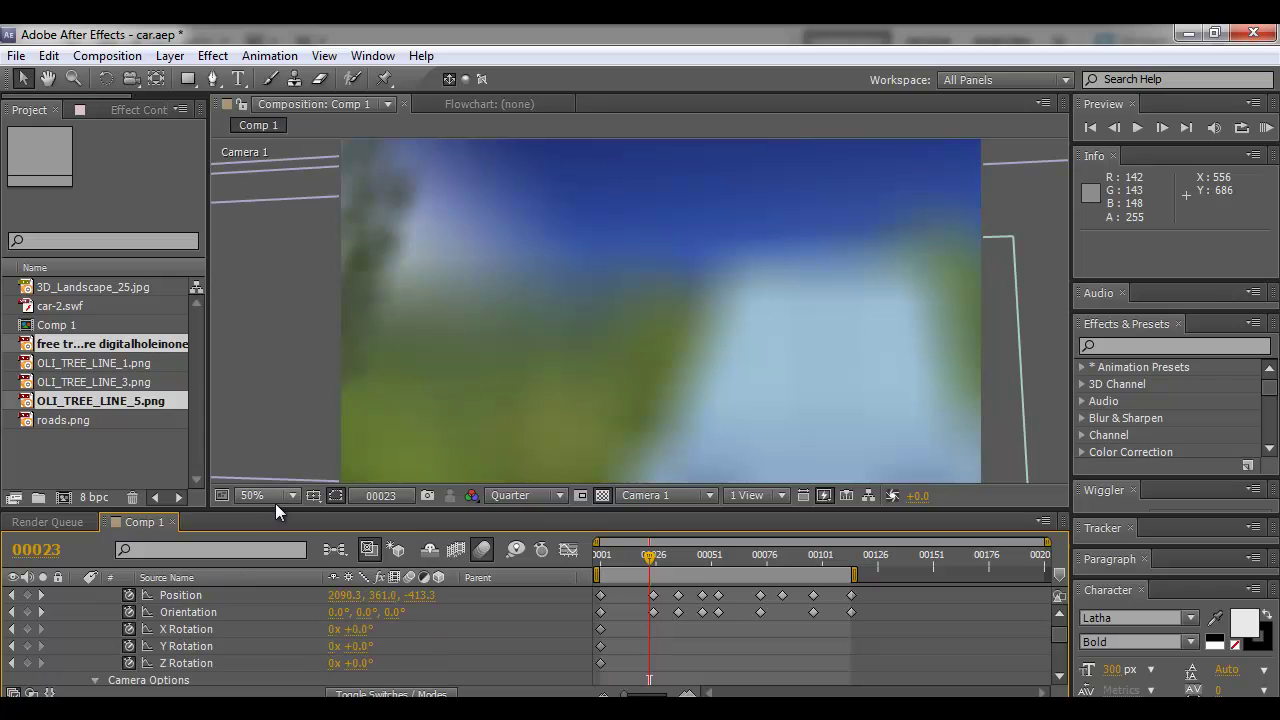
drag(269, 508, 270, 412)
scroll(124, 614, down, 3)
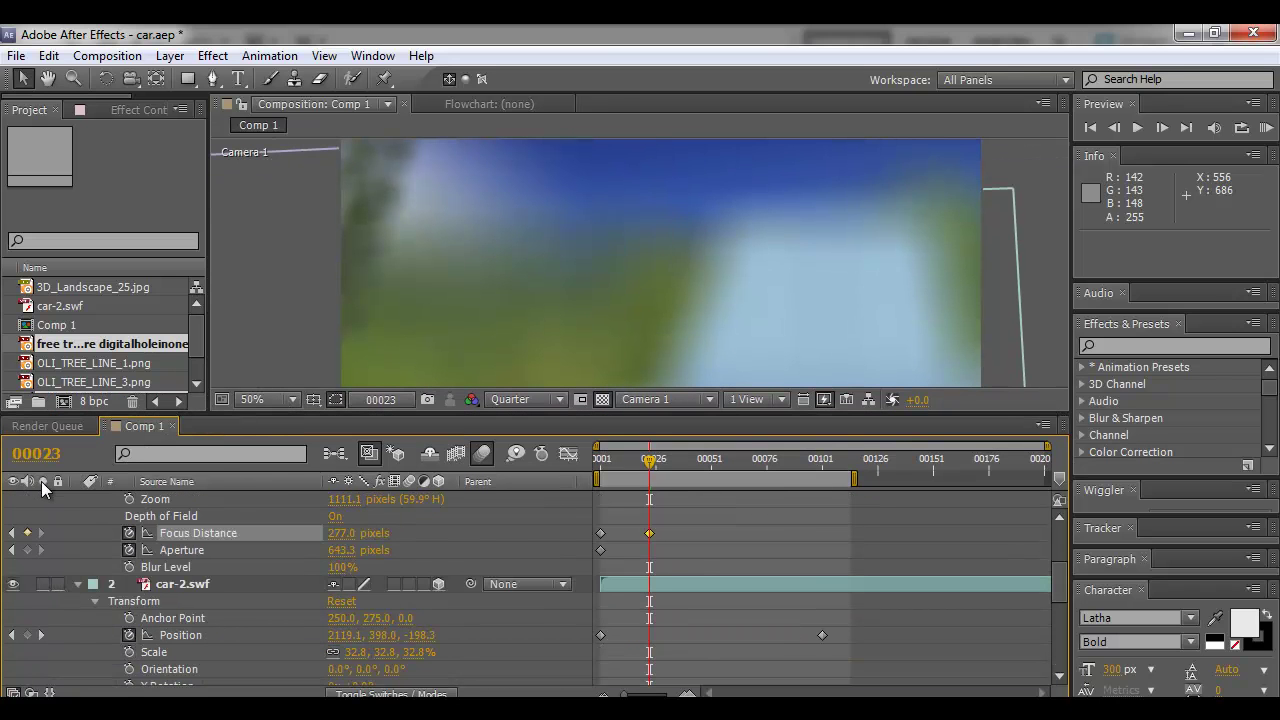
click(42, 585)
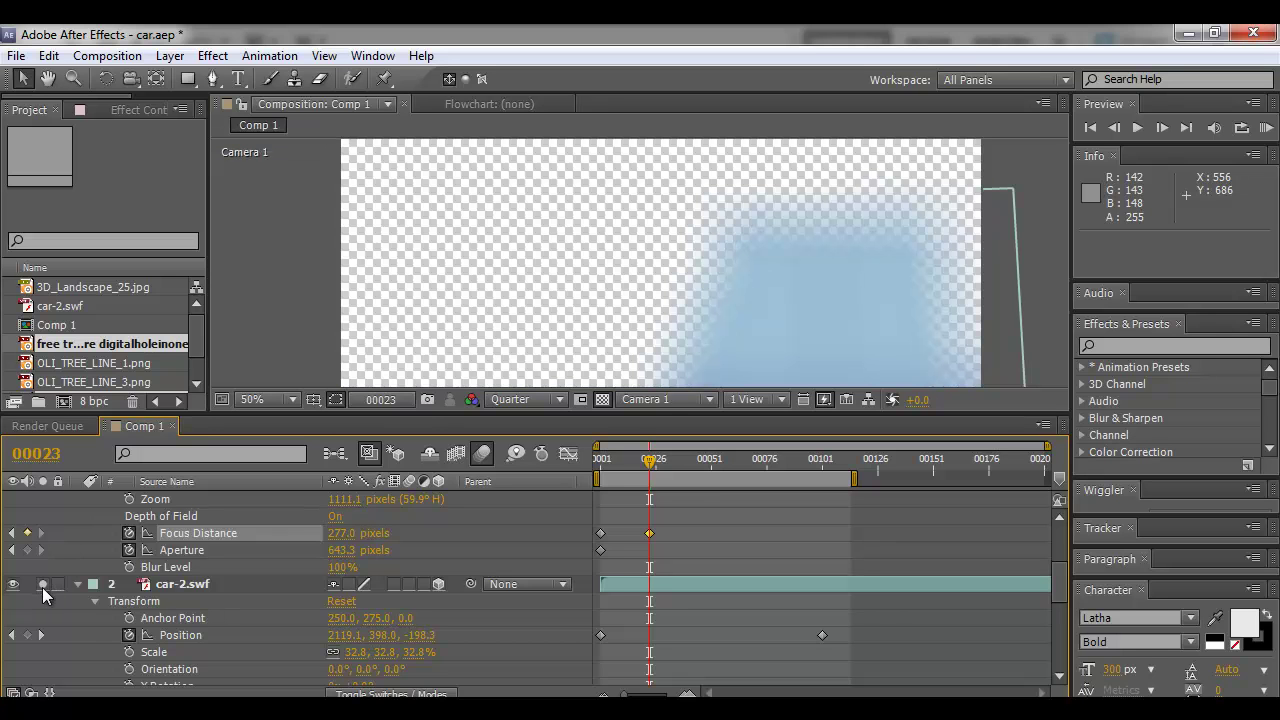
Focus Camera 1 on the car at frame 23 with Focus Distance 202.0 pixels and Aperture 226.3 pixels
scroll(405, 548, up, 3)
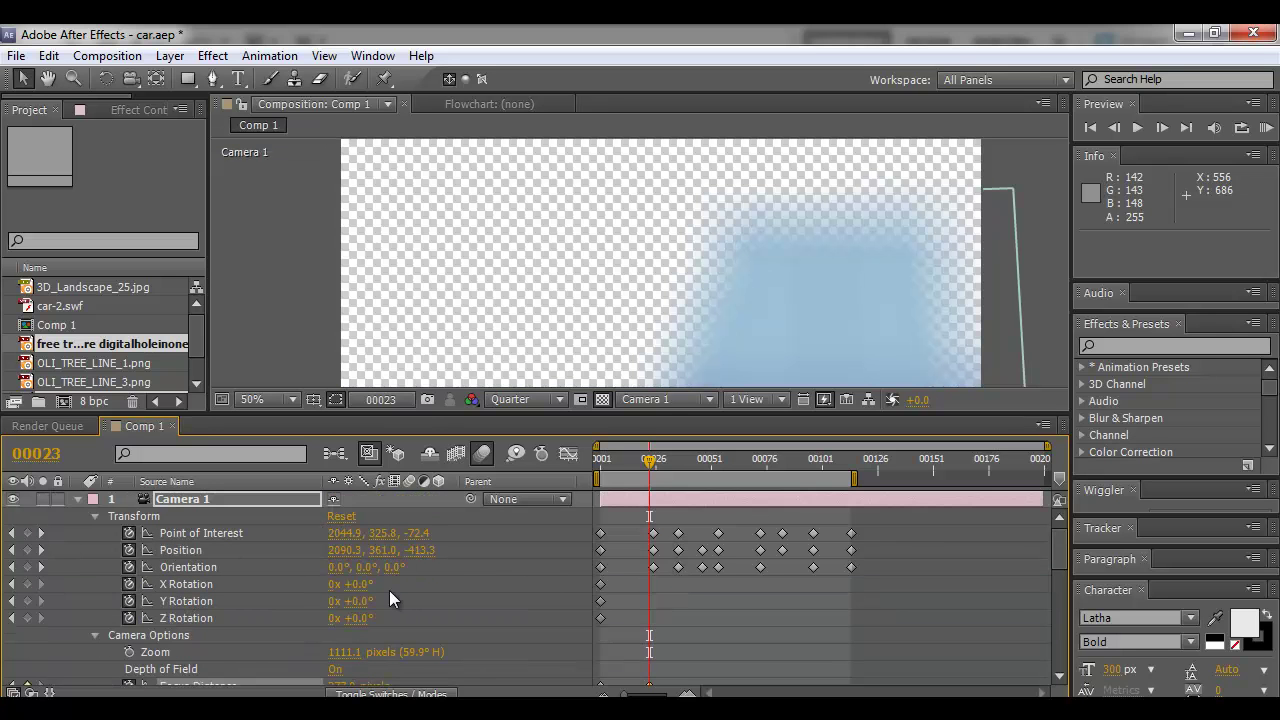
scroll(386, 610, down, 5)
drag(340, 580, 274, 595)
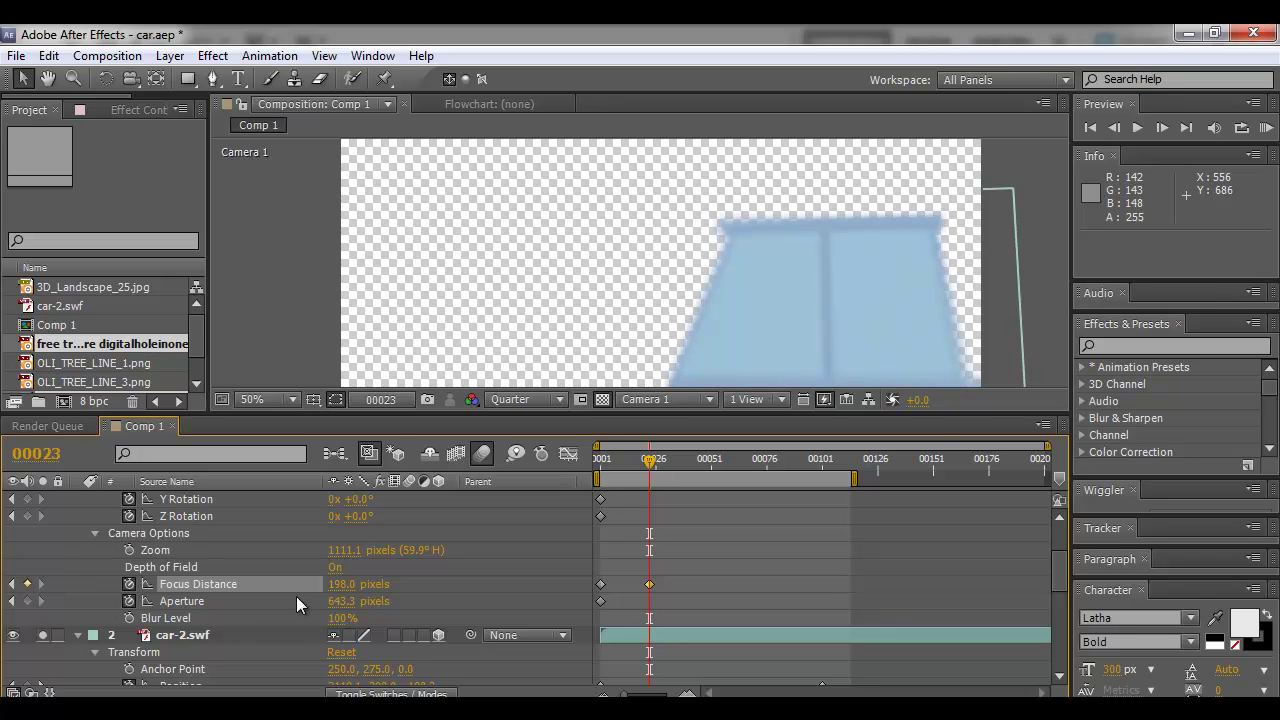
drag(343, 605, 333, 606)
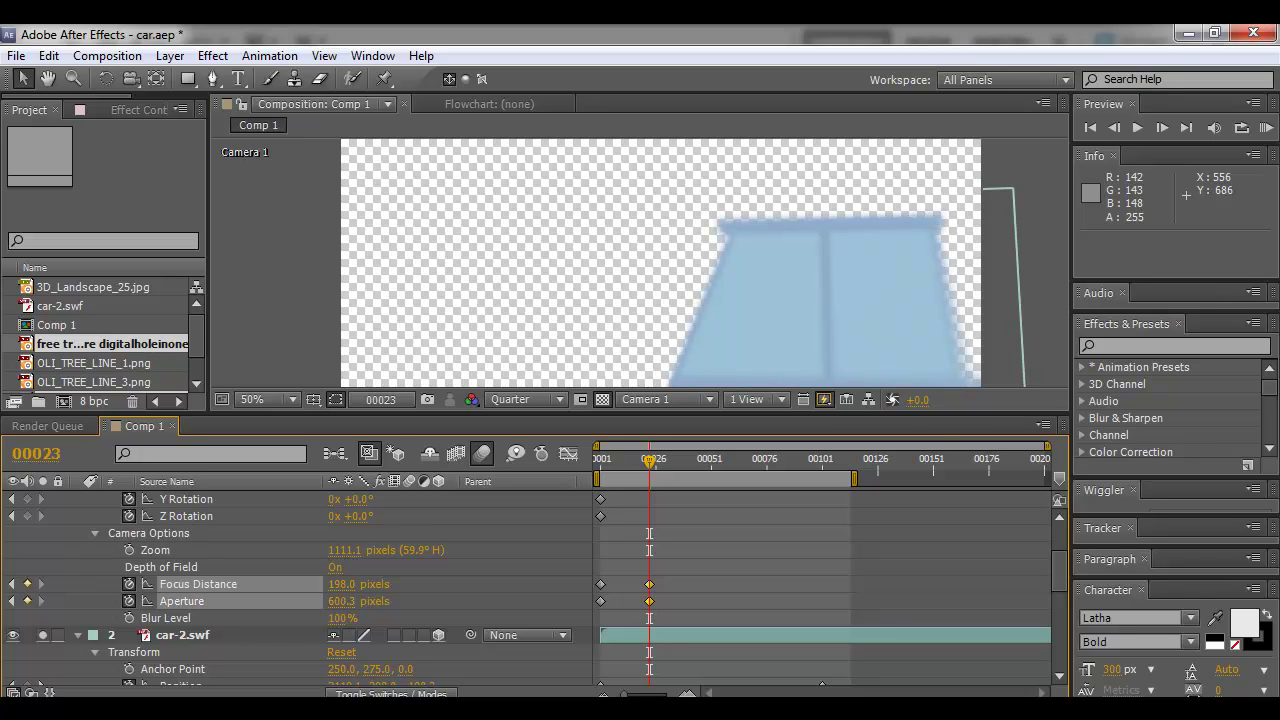
drag(257, 616, 229, 619)
drag(343, 586, 289, 605)
drag(168, 606, 68, 614)
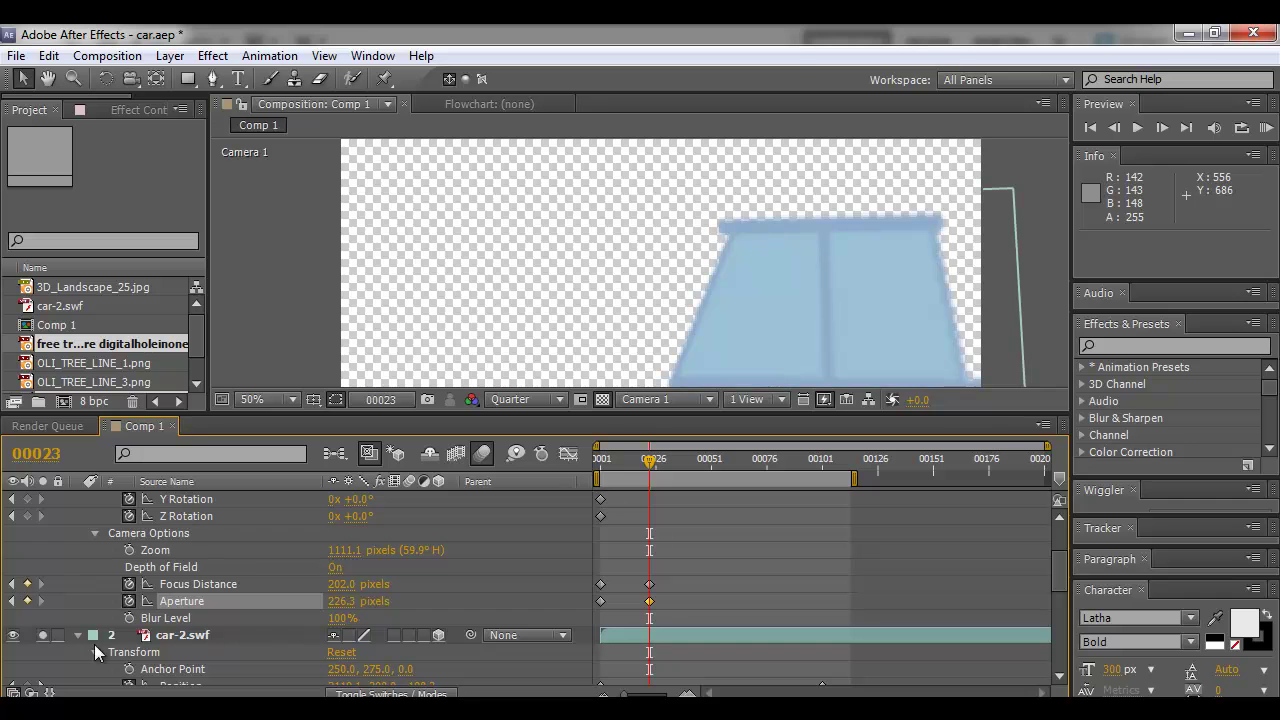
Turn off solo for car-2.swf and check the car's focus through Camera 1 up to frame 41
click(42, 635)
mouse_move(640, 470)
mouse_down()
mouse_move(606, 474)
mouse_move(655, 474)
mouse_up()
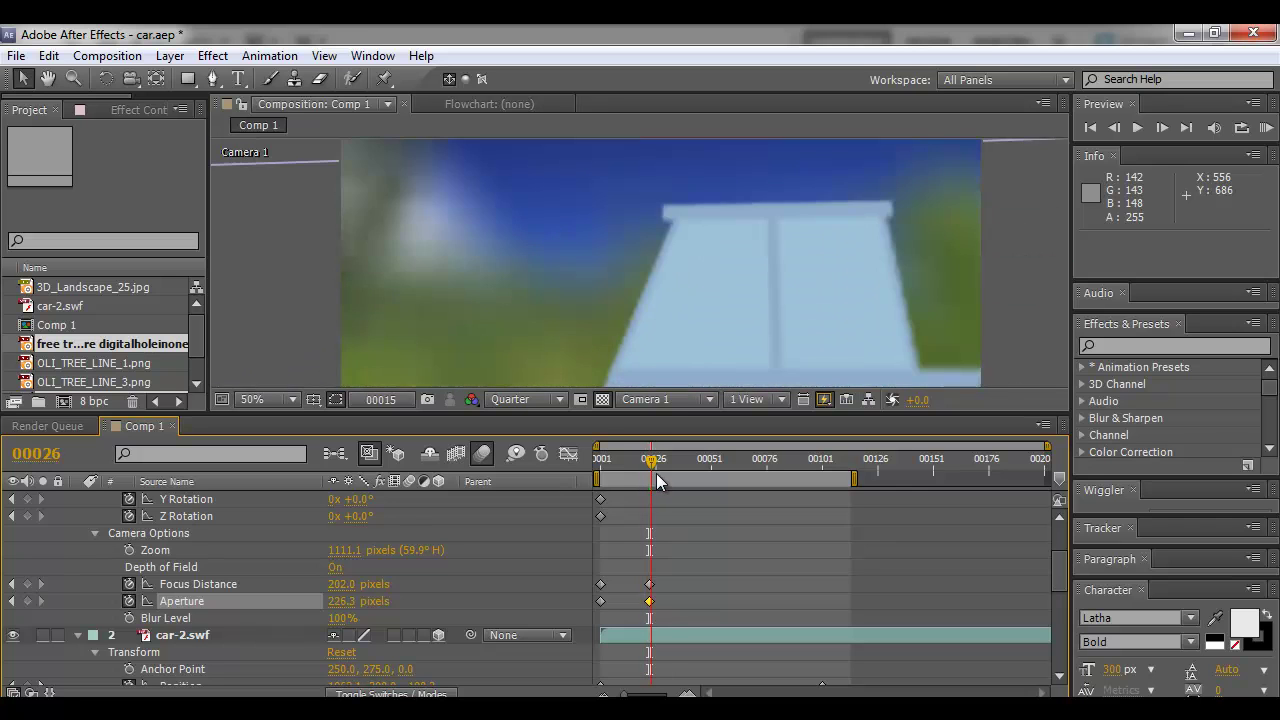
drag(656, 473, 691, 466)
click(690, 462)
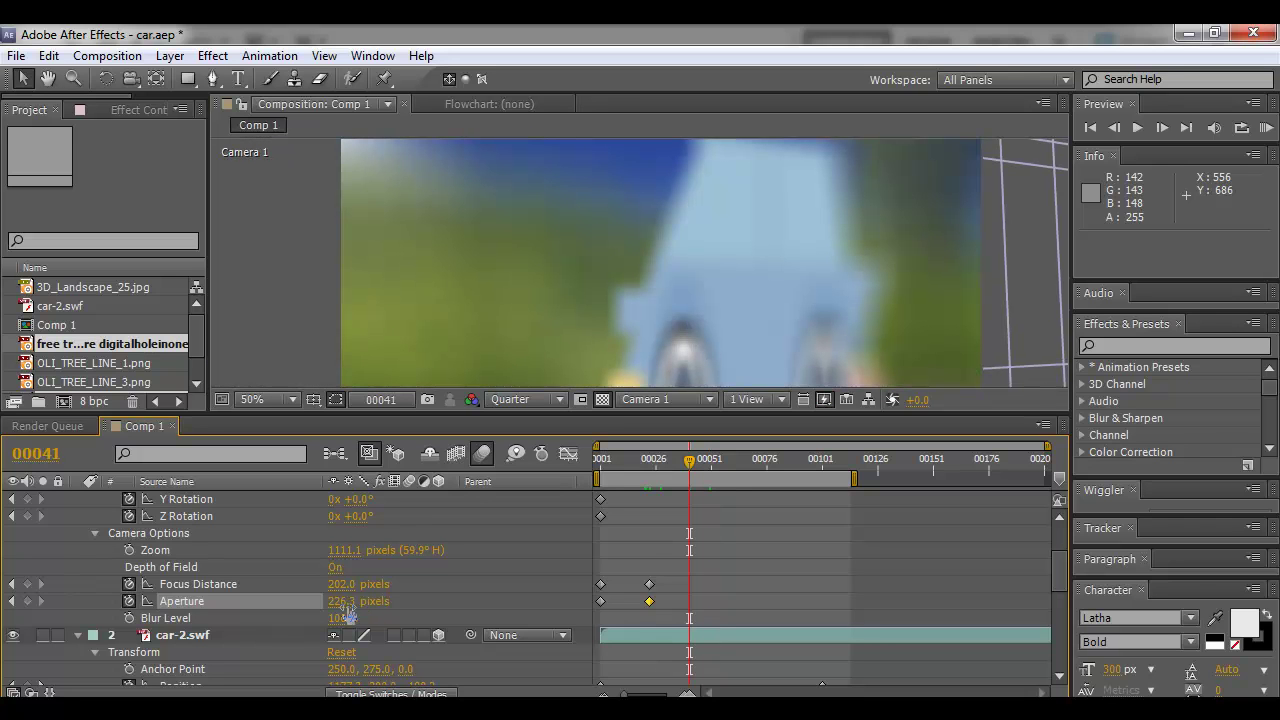
Solo car-2.swf and refocus Camera 1 on it with Focus Distance keyframes at frame 41 (247.0 pixels) and frame 32
drag(341, 585, 411, 573)
click(42, 635)
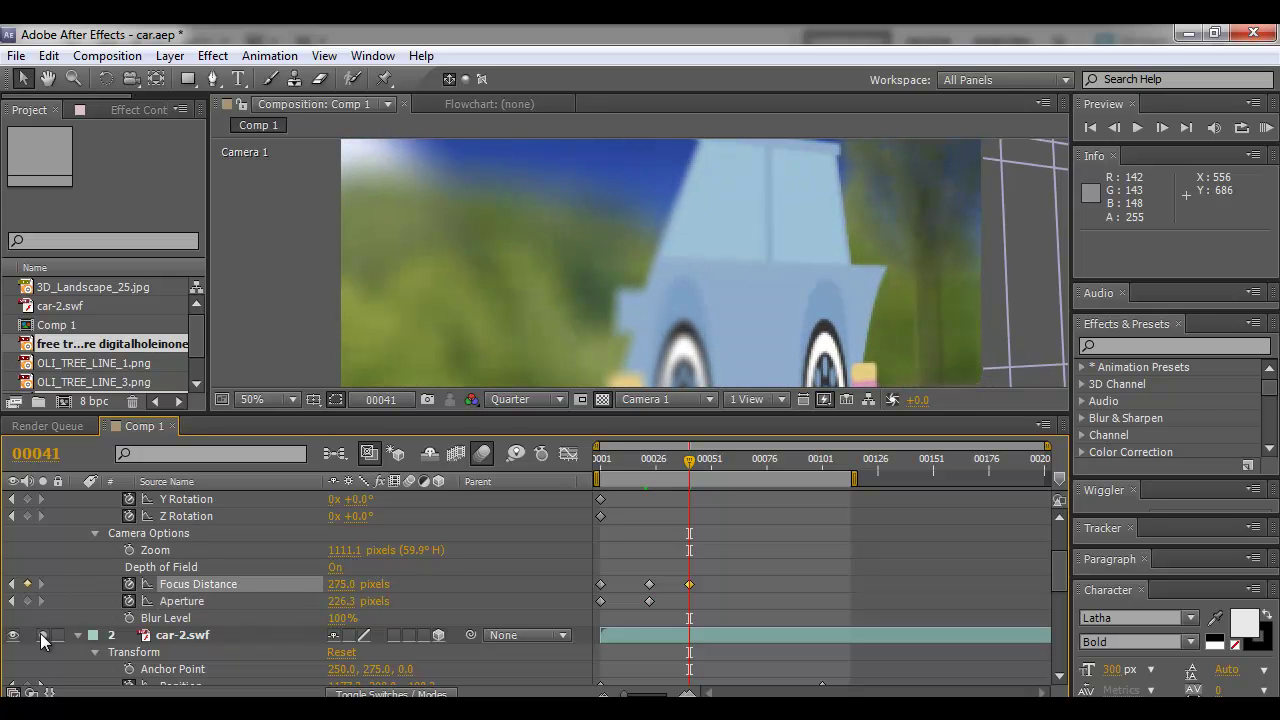
drag(332, 578, 322, 602)
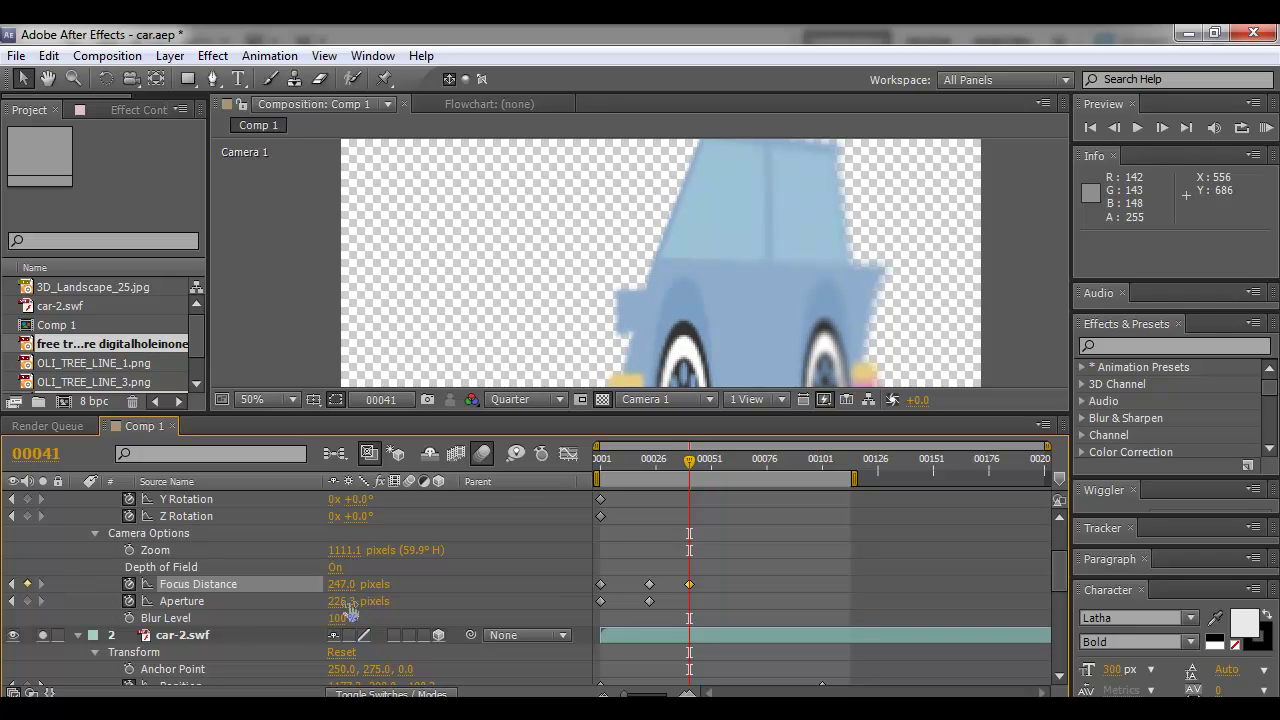
mouse_move(686, 463)
mouse_down()
mouse_move(656, 463)
mouse_move(669, 463)
mouse_up()
mouse_move(335, 594)
mouse_down()
mouse_move(296, 597)
mouse_move(311, 594)
mouse_up()
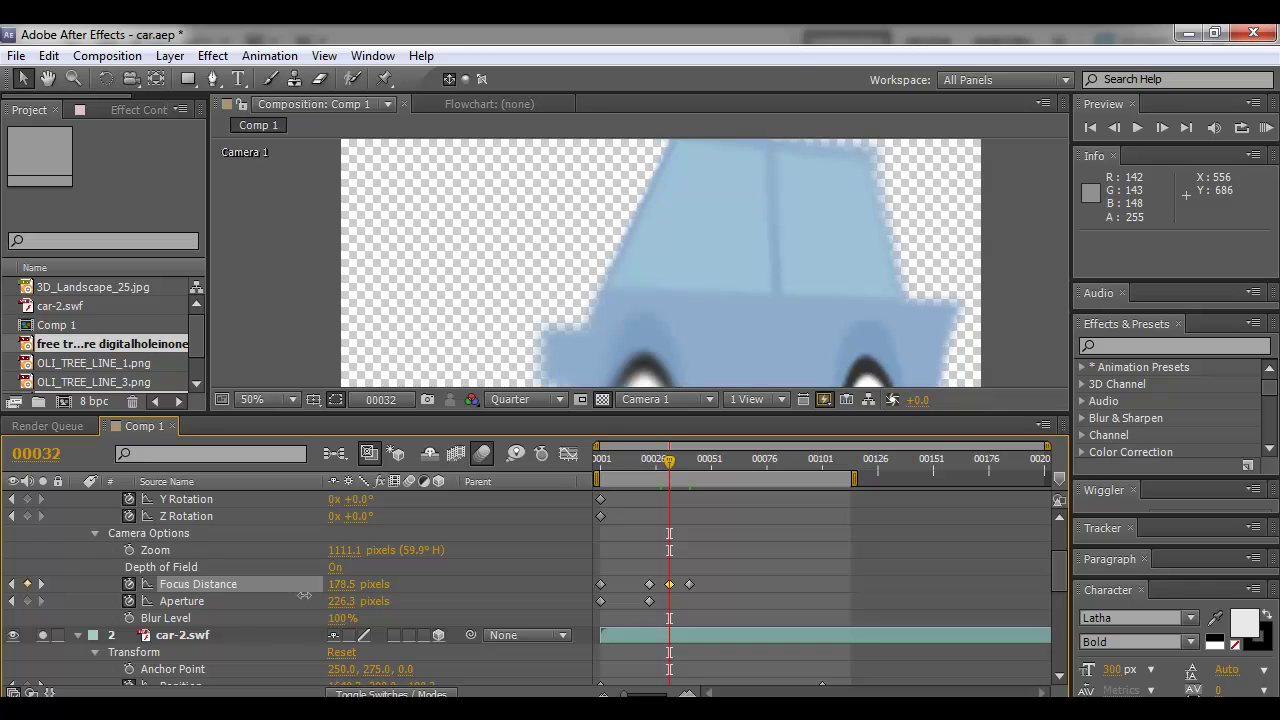
Sharpen the car at frame 28 by setting Camera 1's Focus Distance to 169.8 pixels and Aperture to 139.3 pixels
drag(643, 465, 661, 463)
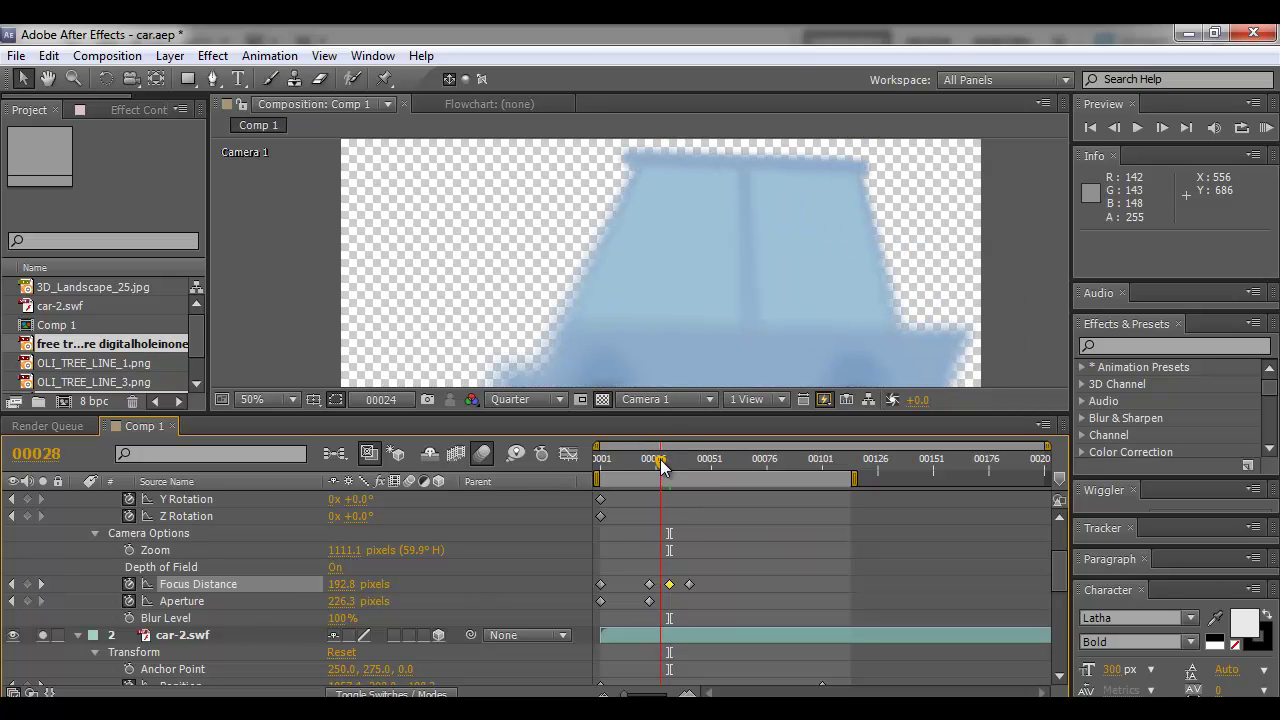
drag(345, 585, 322, 590)
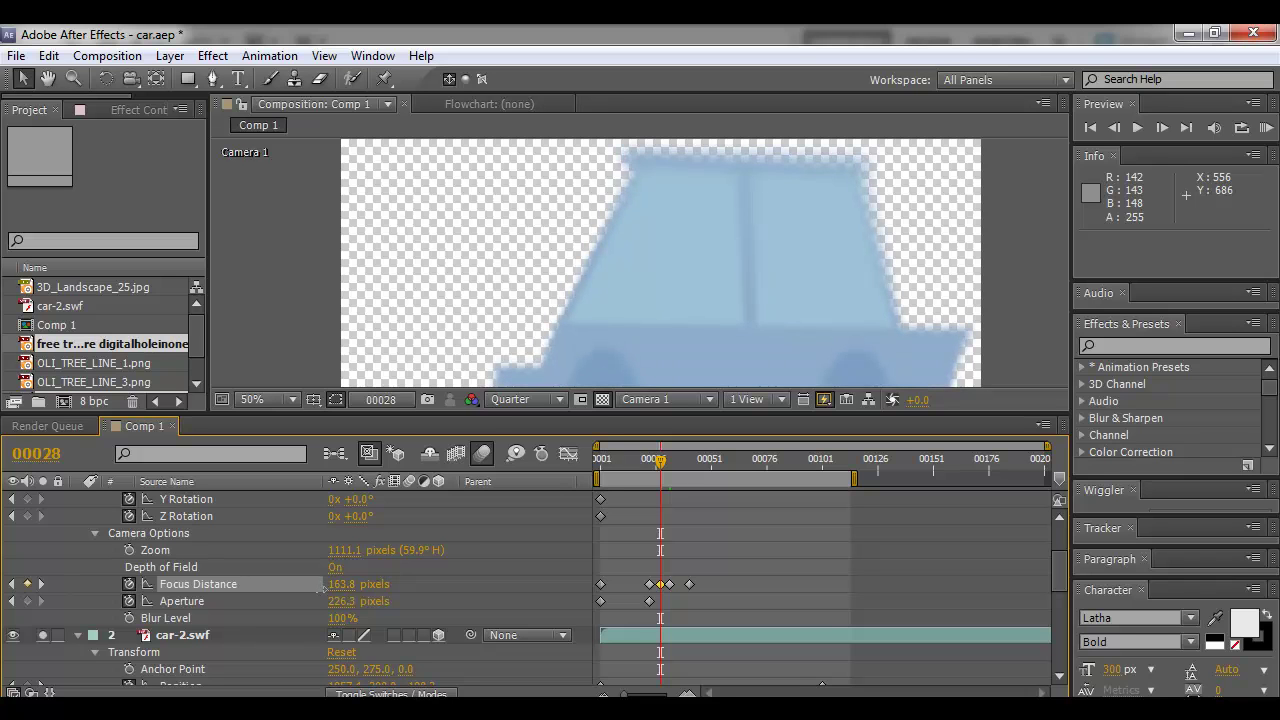
drag(345, 602, 274, 602)
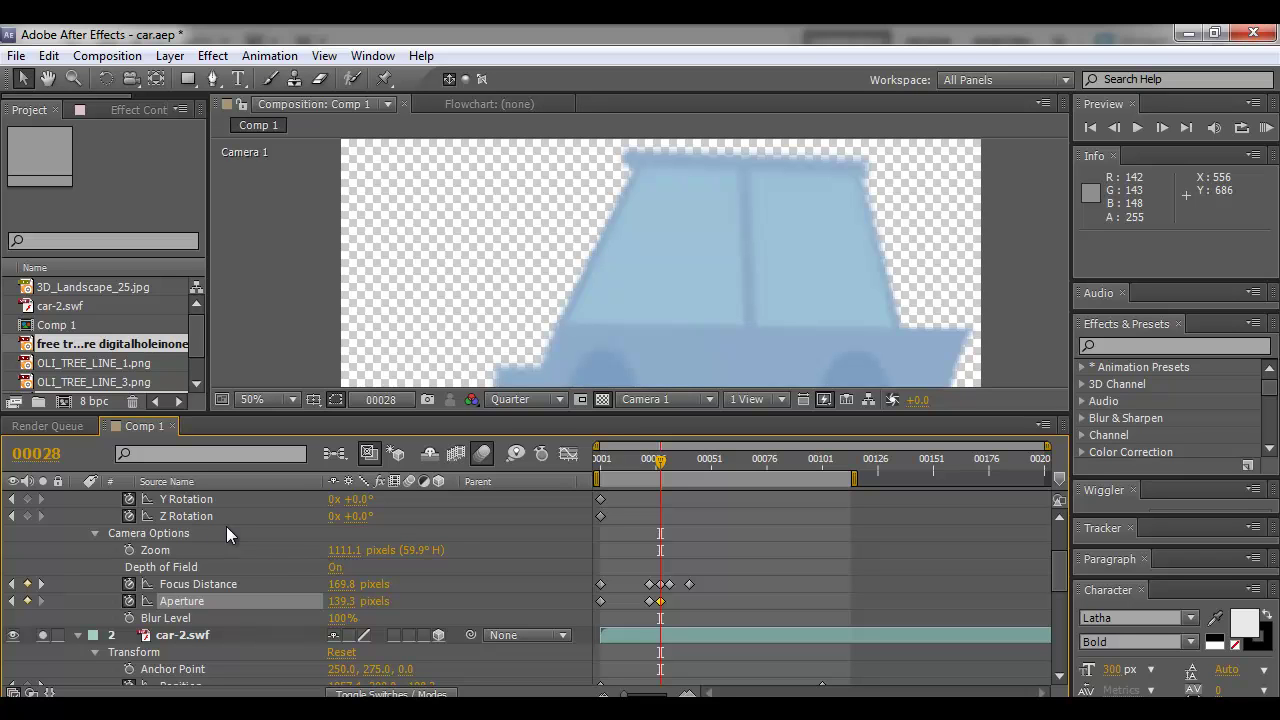
Add a Focus Distance keyframe of 290.5 pixels on Camera 1 at frame 18, where the car enters the view
click(684, 464)
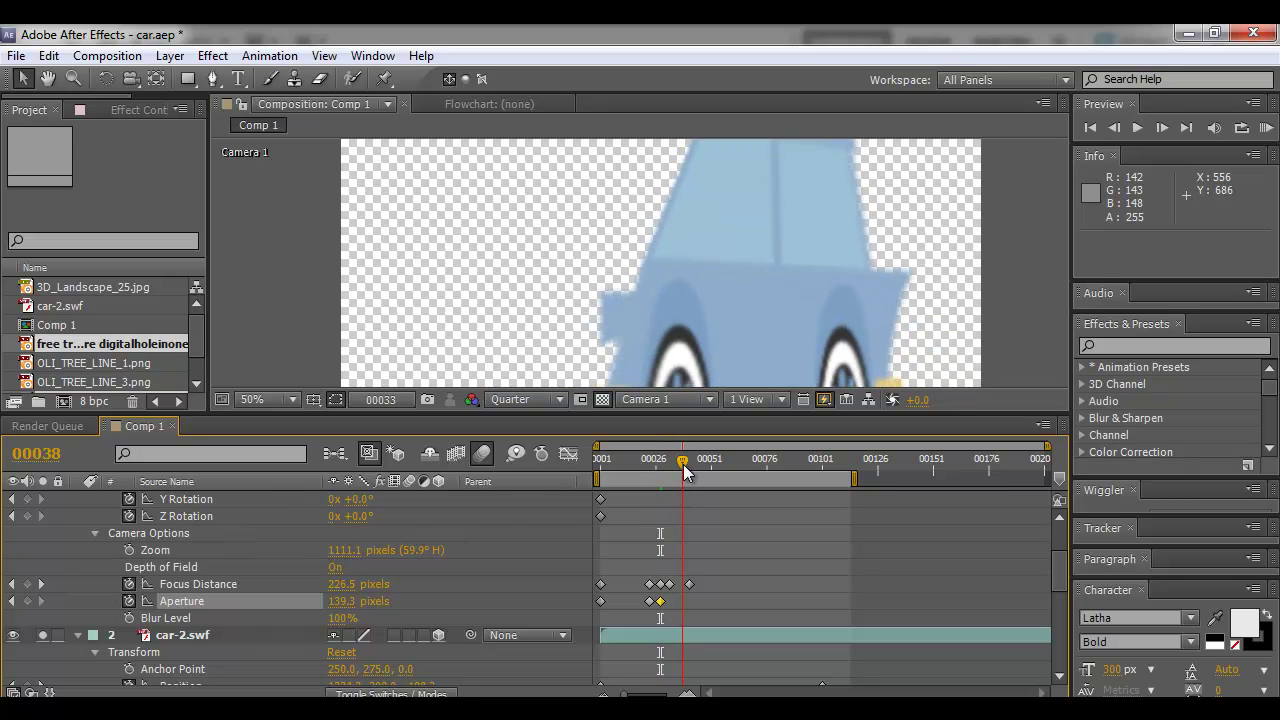
drag(684, 466, 638, 474)
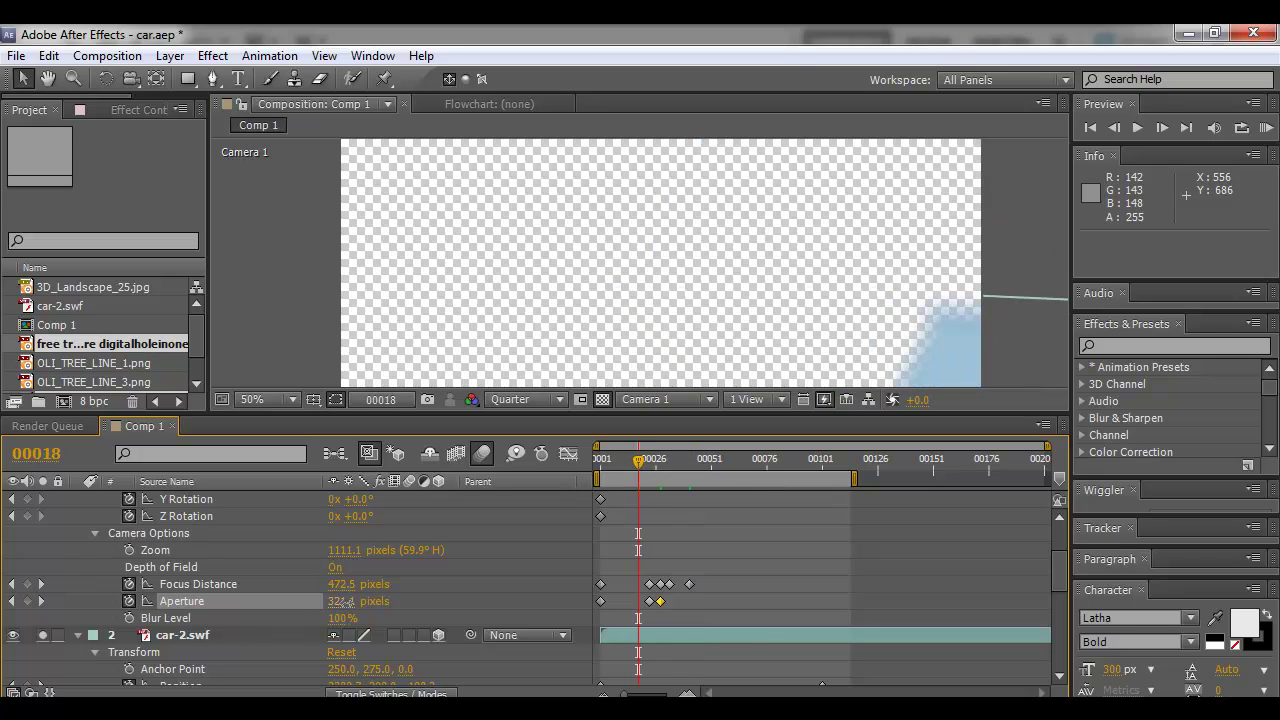
drag(352, 584, 165, 601)
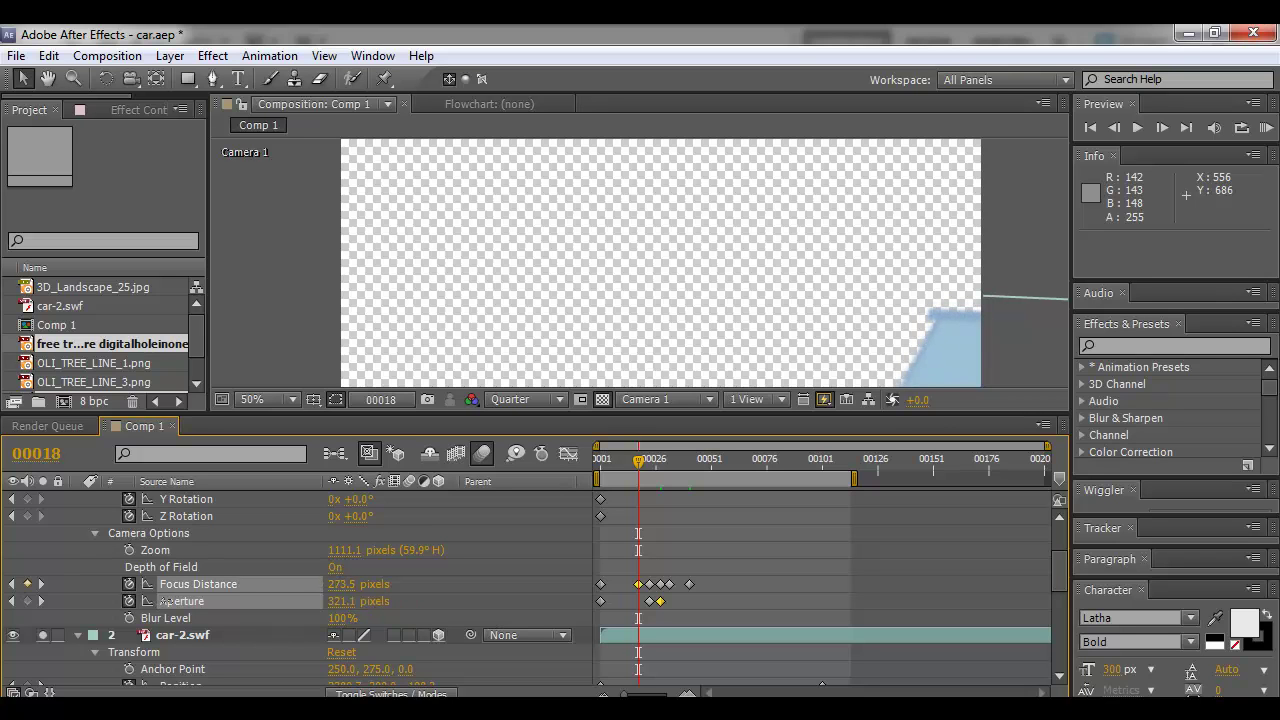
click(278, 582)
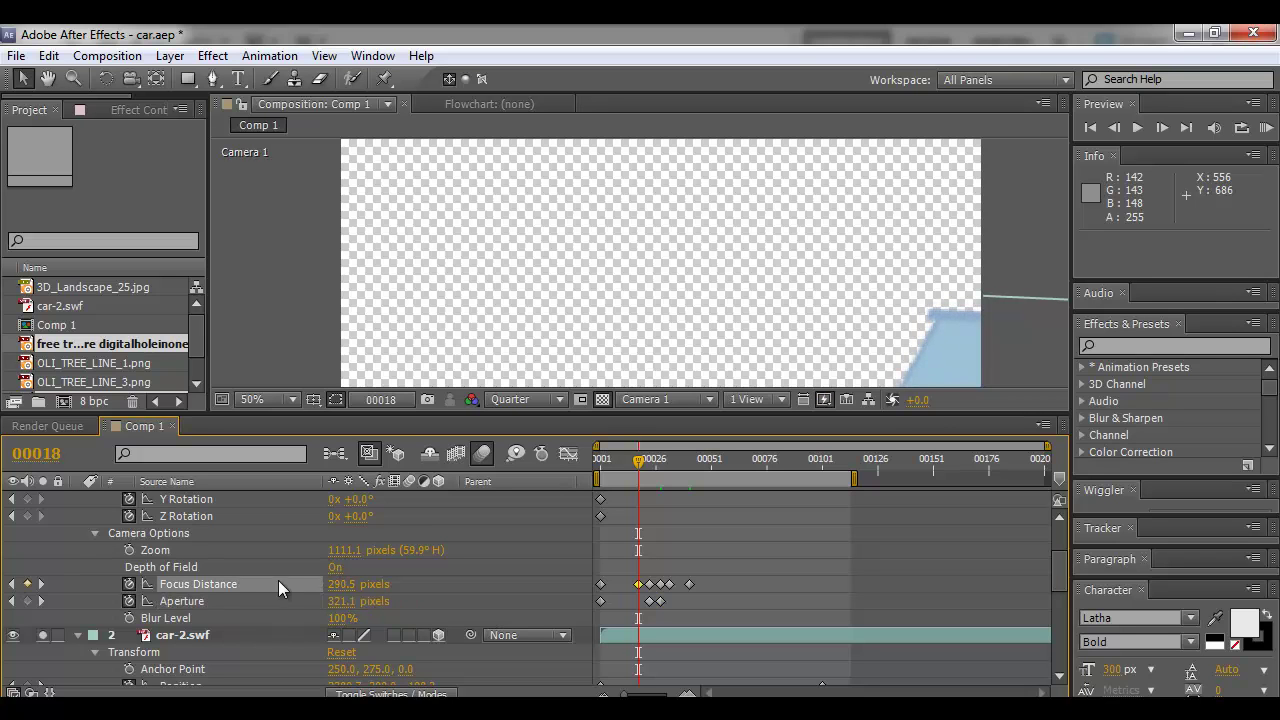
Keyframe Camera 1's Focus Distance at 364.0 pixels on frame 51 and at 277.0 pixels on frame 66
click(714, 550)
drag(654, 468, 711, 474)
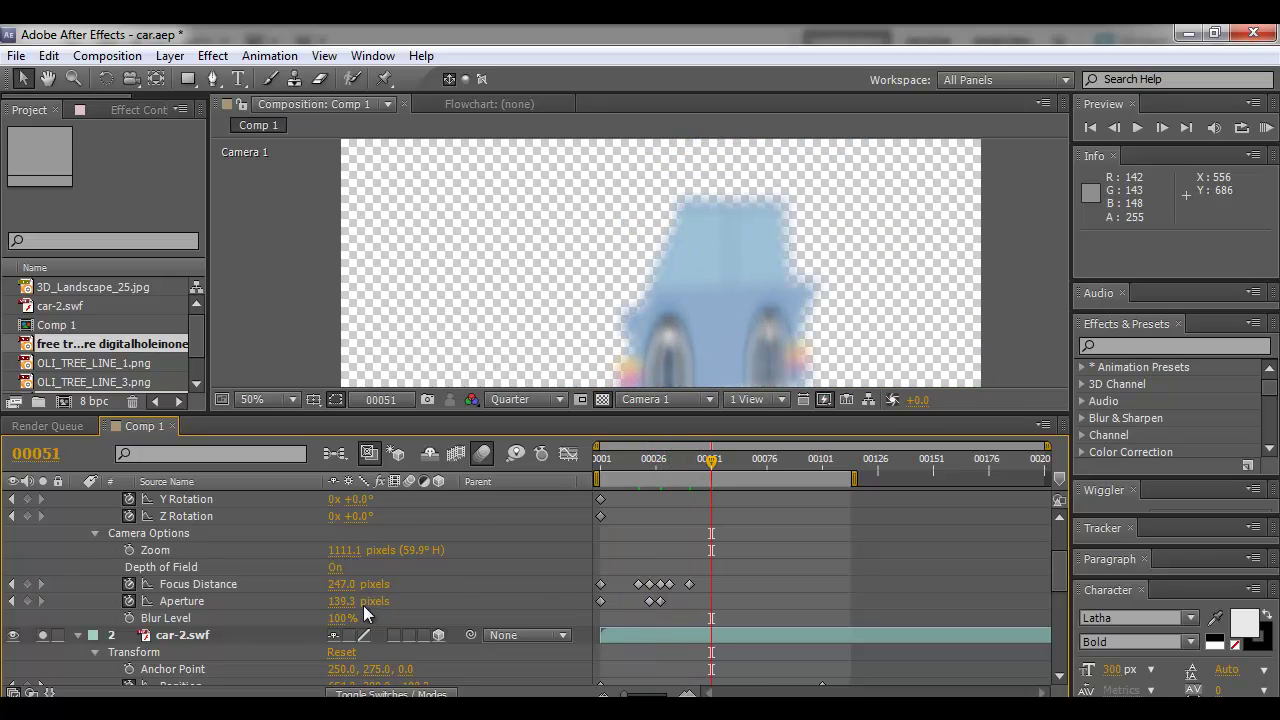
drag(344, 584, 443, 567)
click(700, 465)
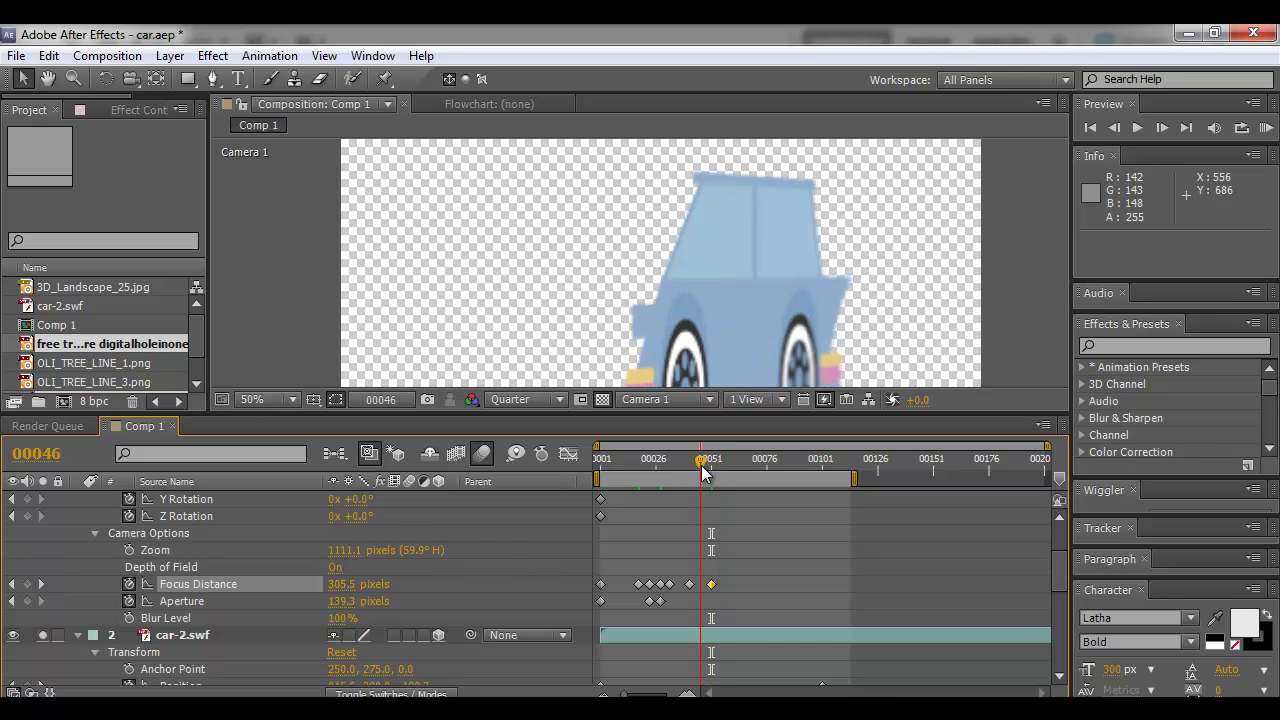
drag(714, 463, 744, 463)
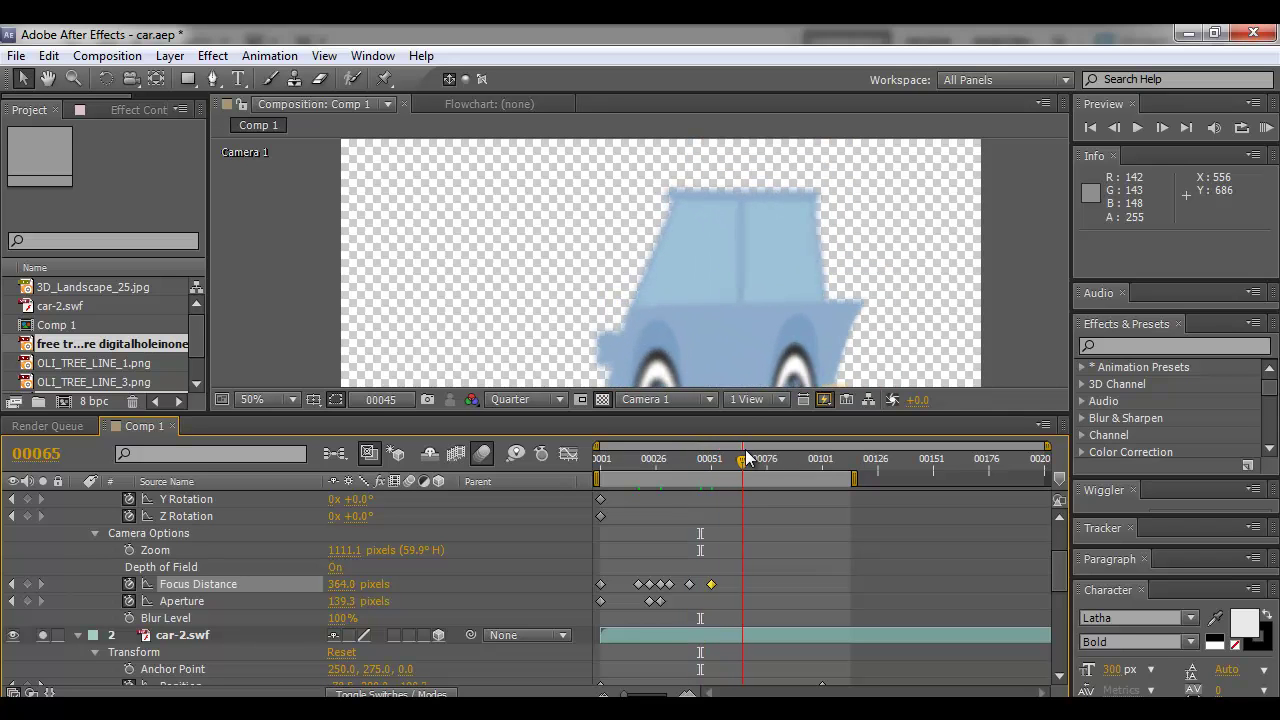
drag(342, 584, 278, 592)
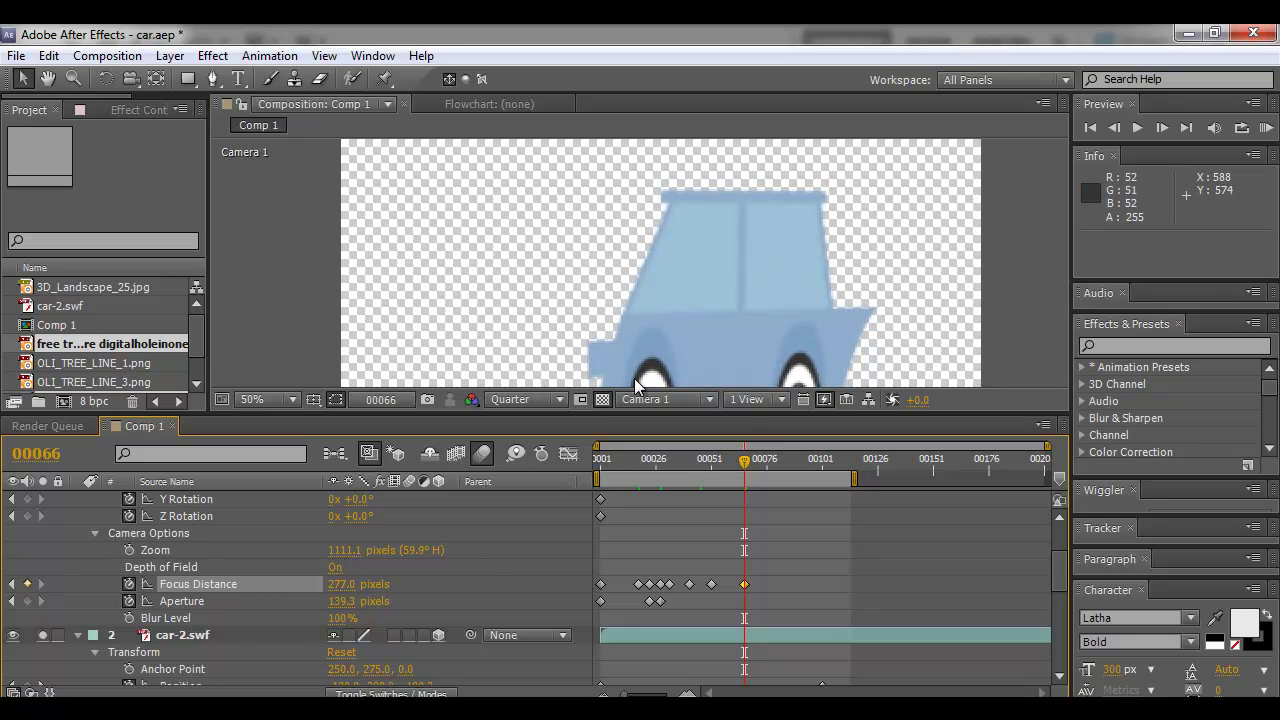
Switch the view to Full resolution and focus on the car at frame 73 with Focus Distance 133.0 pixels and Aperture 36.0 pixels
drag(747, 459, 763, 458)
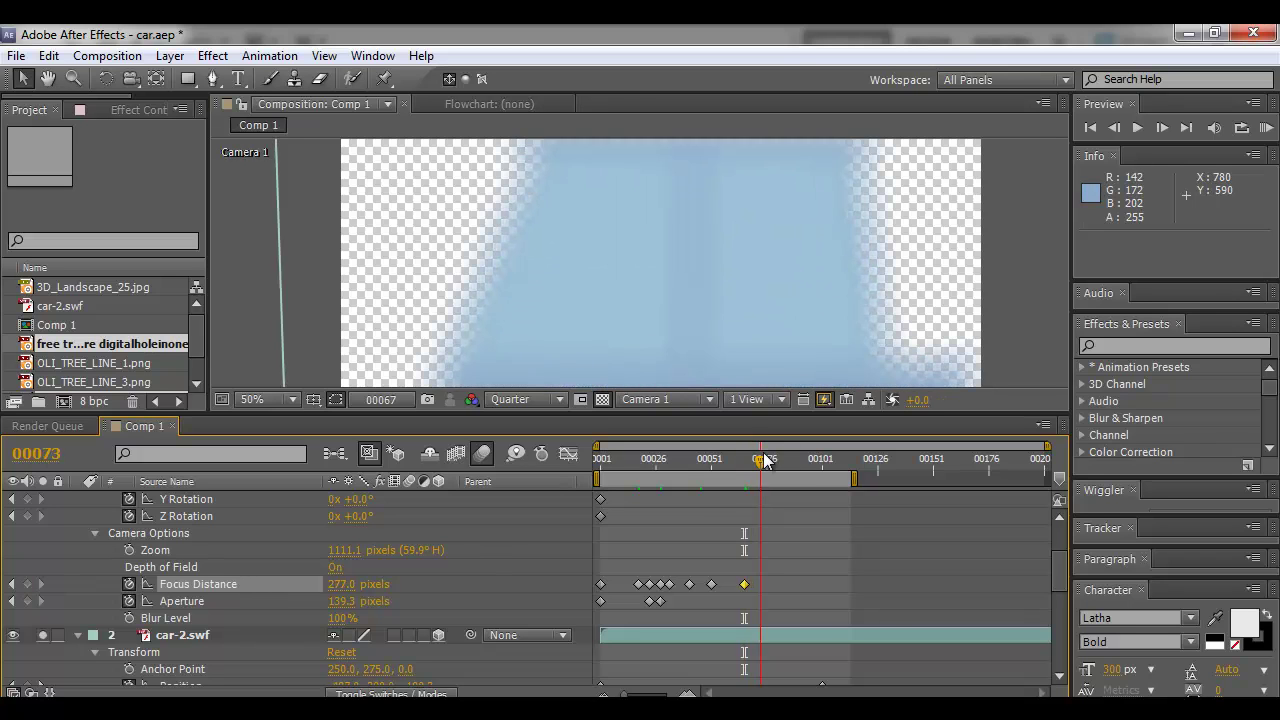
drag(342, 584, 197, 584)
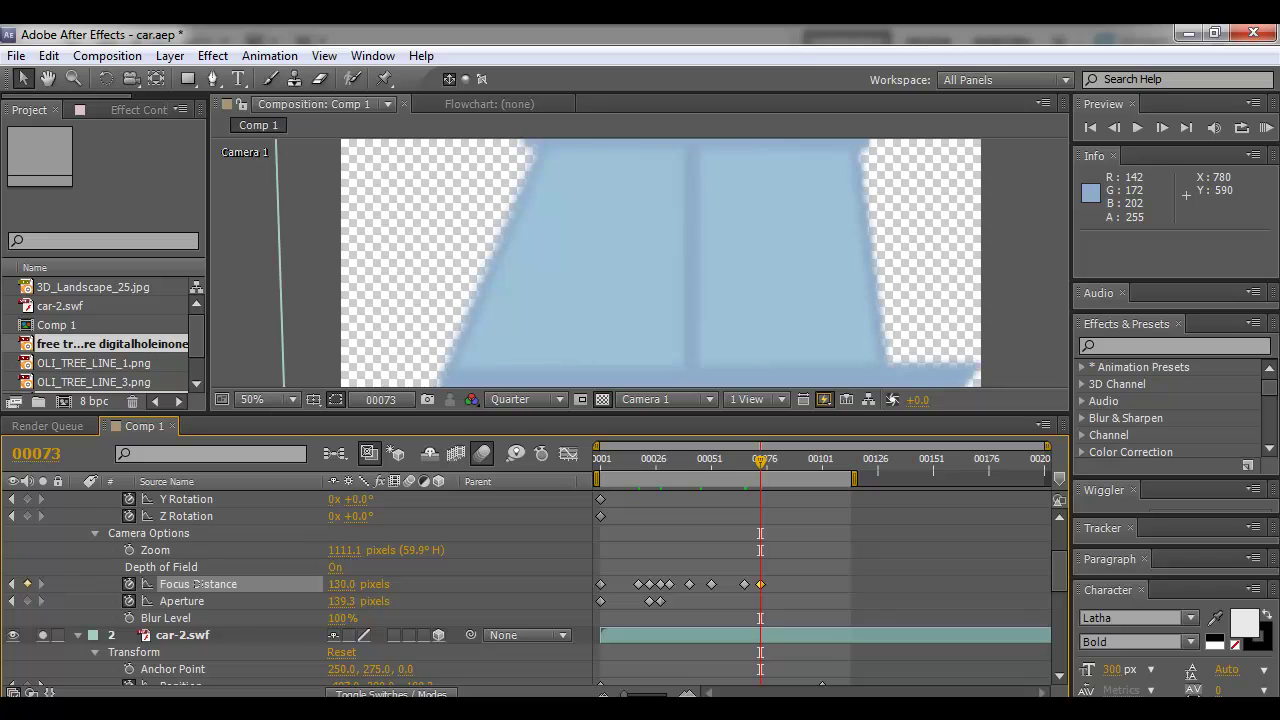
drag(333, 584, 340, 594)
click(551, 403)
click(534, 449)
mouse_move(340, 584)
mouse_down()
mouse_move(360, 584)
mouse_move(331, 584)
mouse_move(350, 583)
mouse_move(320, 601)
mouse_move(386, 597)
mouse_move(336, 585)
mouse_move(344, 595)
mouse_up()
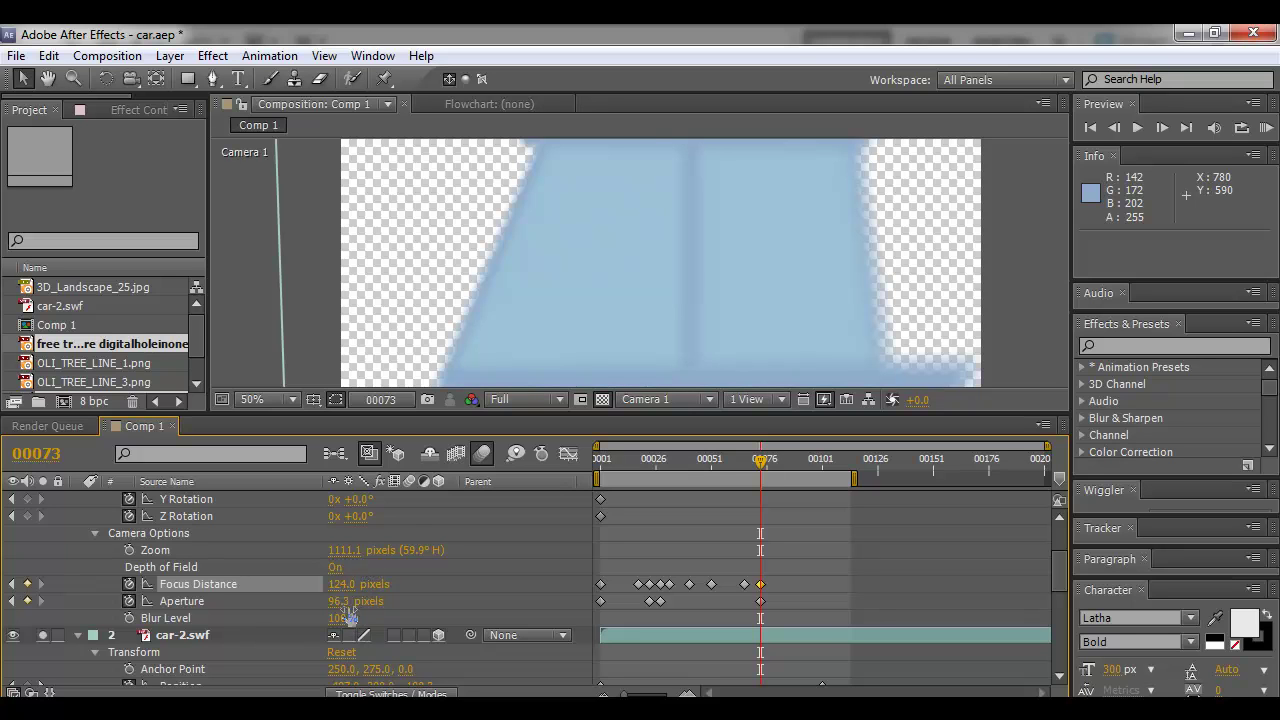
drag(343, 604, 225, 616)
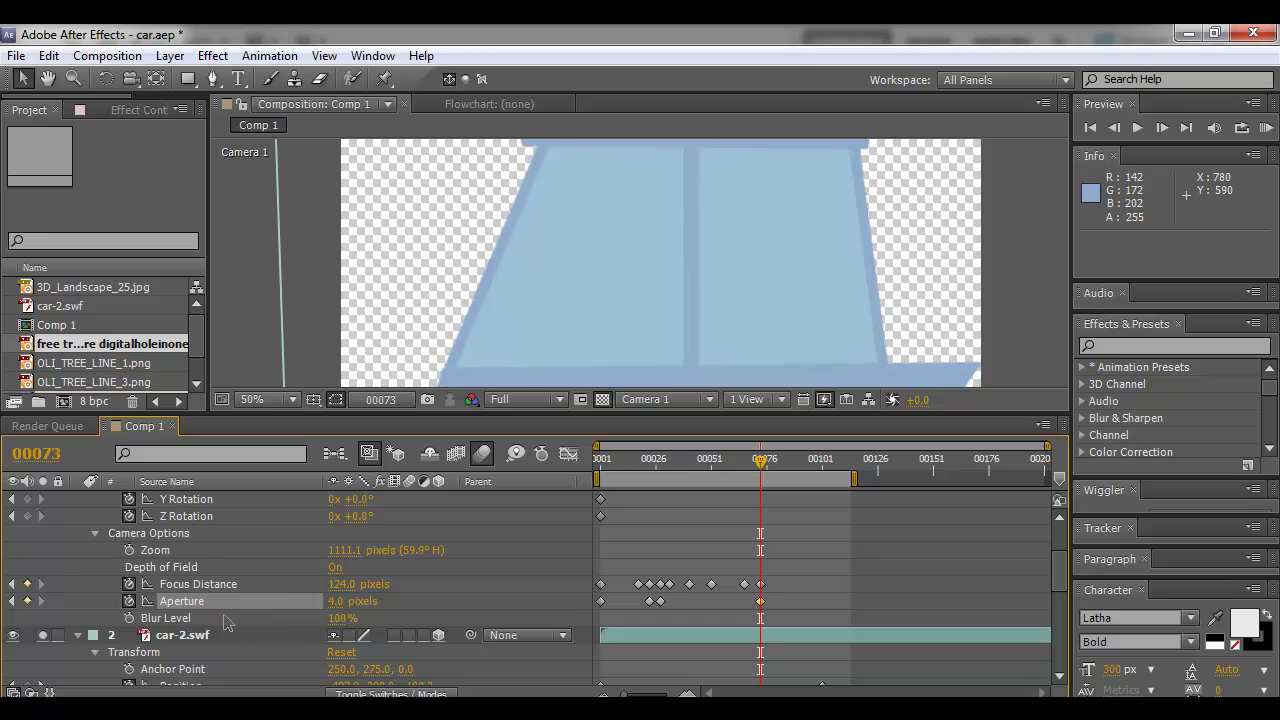
drag(334, 612, 357, 592)
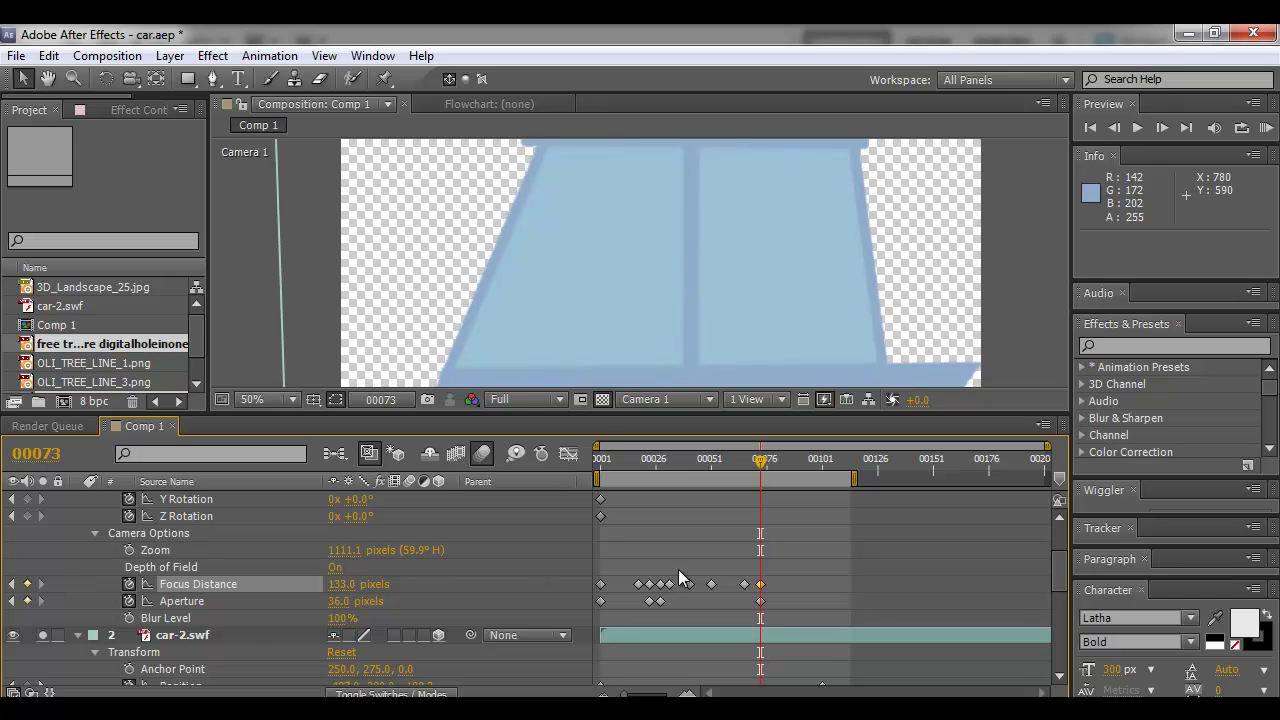
Focus Camera 1 on the car at frame 91 with Focus Distance 199.0 pixels and Aperture 129.0 pixels
drag(761, 462, 800, 456)
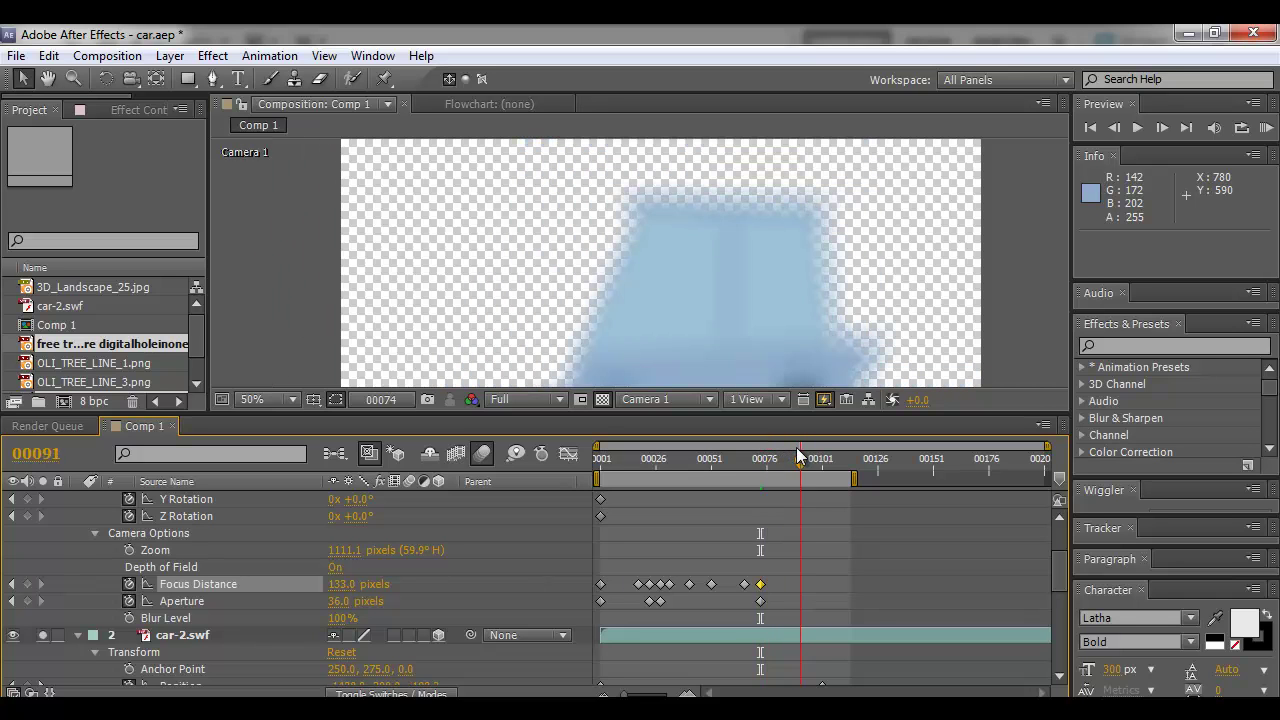
drag(350, 590, 363, 588)
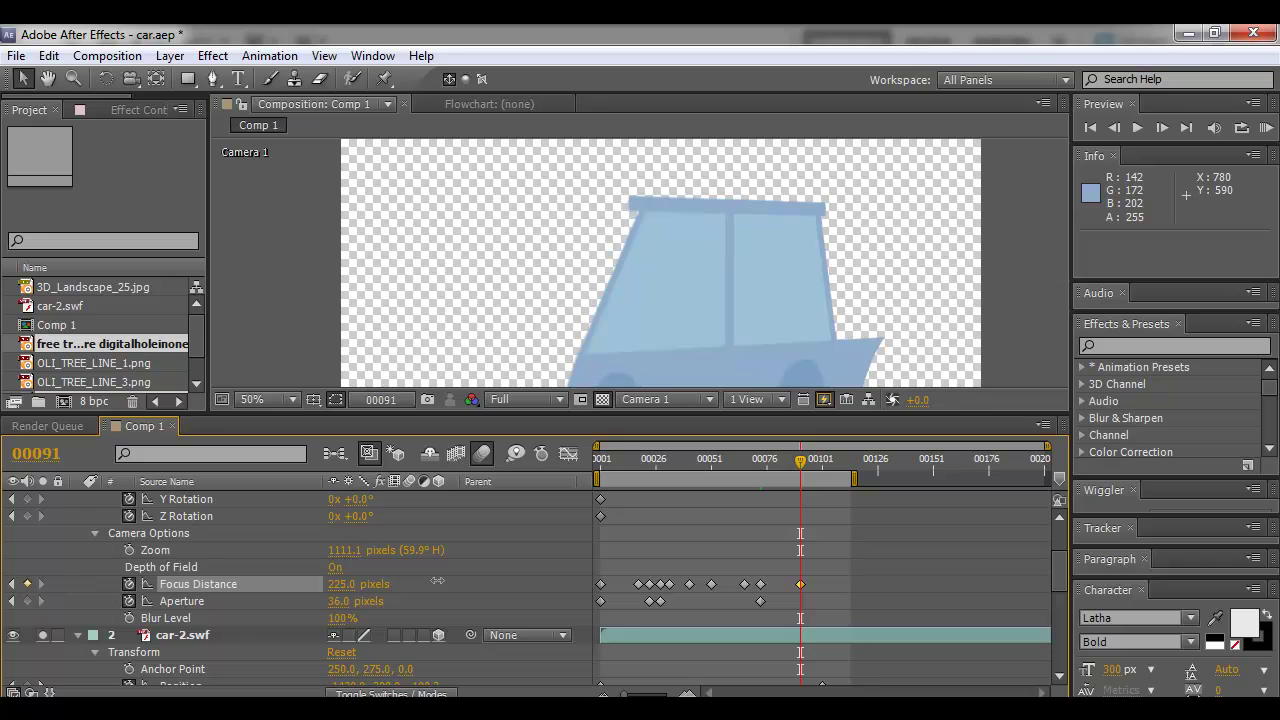
drag(331, 601, 424, 597)
mouse_move(335, 586)
mouse_down()
mouse_move(345, 589)
mouse_move(320, 603)
mouse_up()
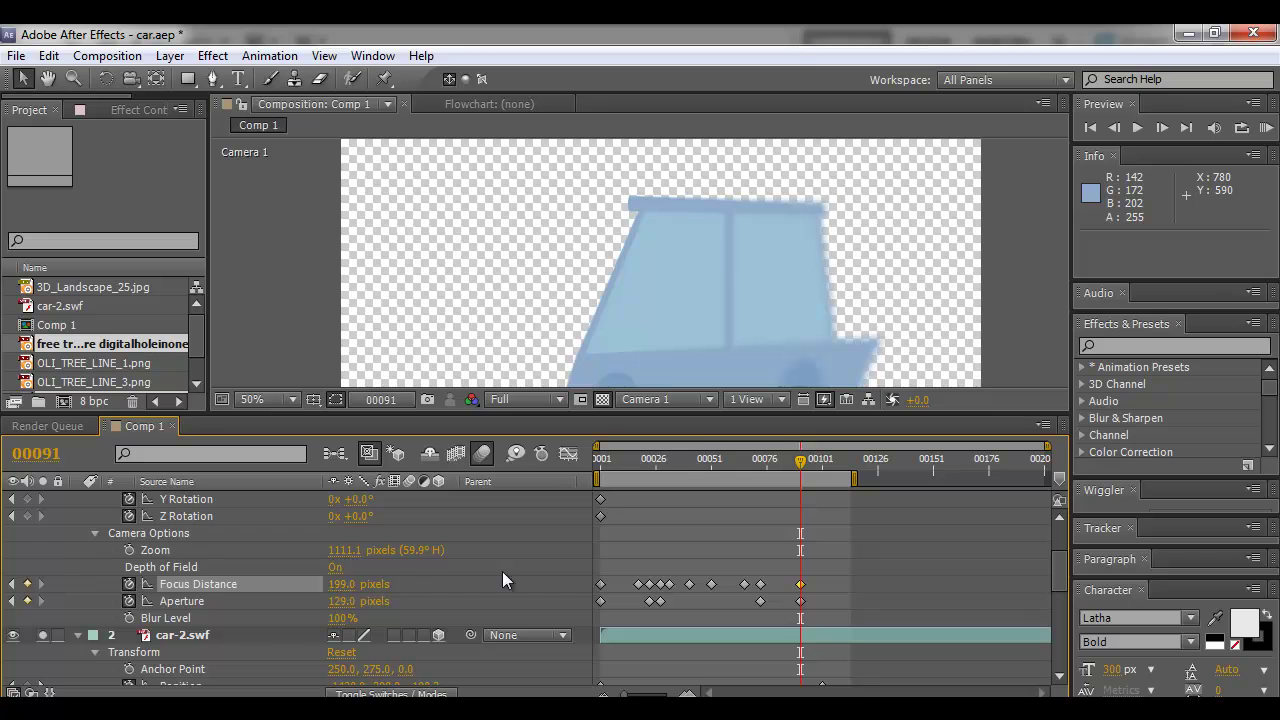
Set Camera 1's Focus Distance to 216.0 pixels at frame 99 and check the view at frame 101
mouse_move(800, 460)
mouse_down()
mouse_move(837, 457)
mouse_move(818, 460)
mouse_up()
drag(352, 592, 367, 578)
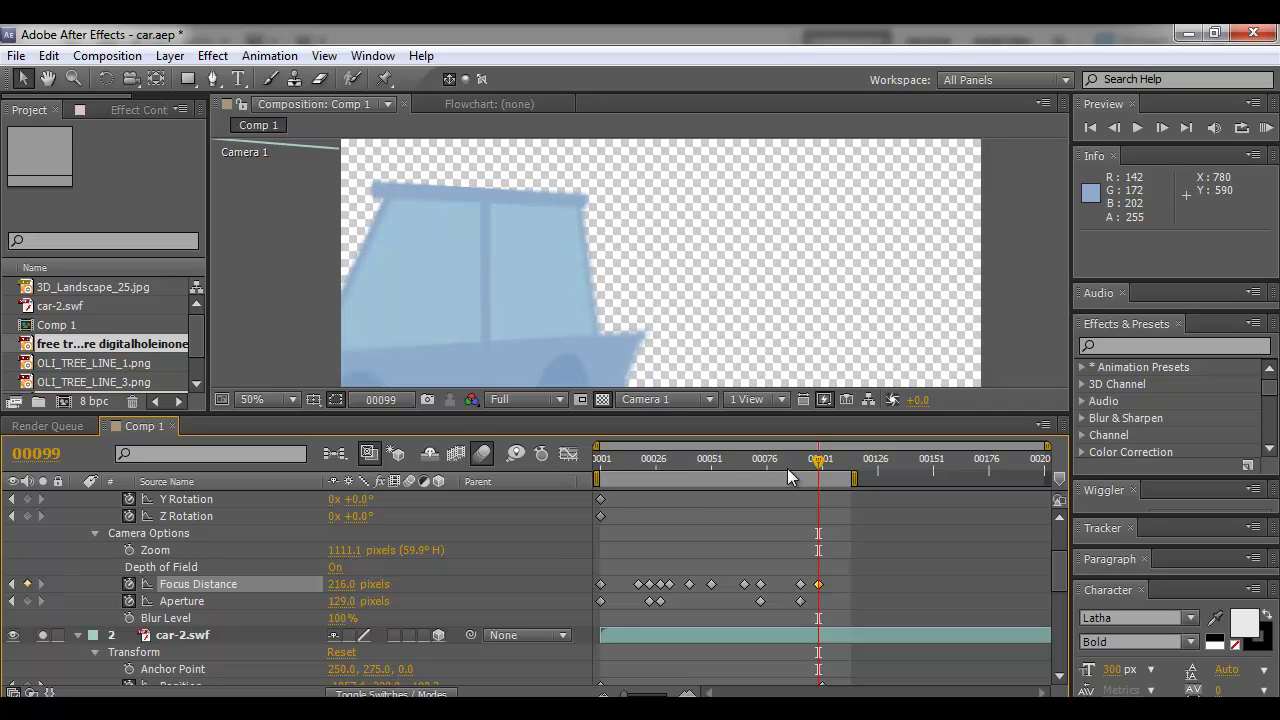
drag(818, 460, 822, 462)
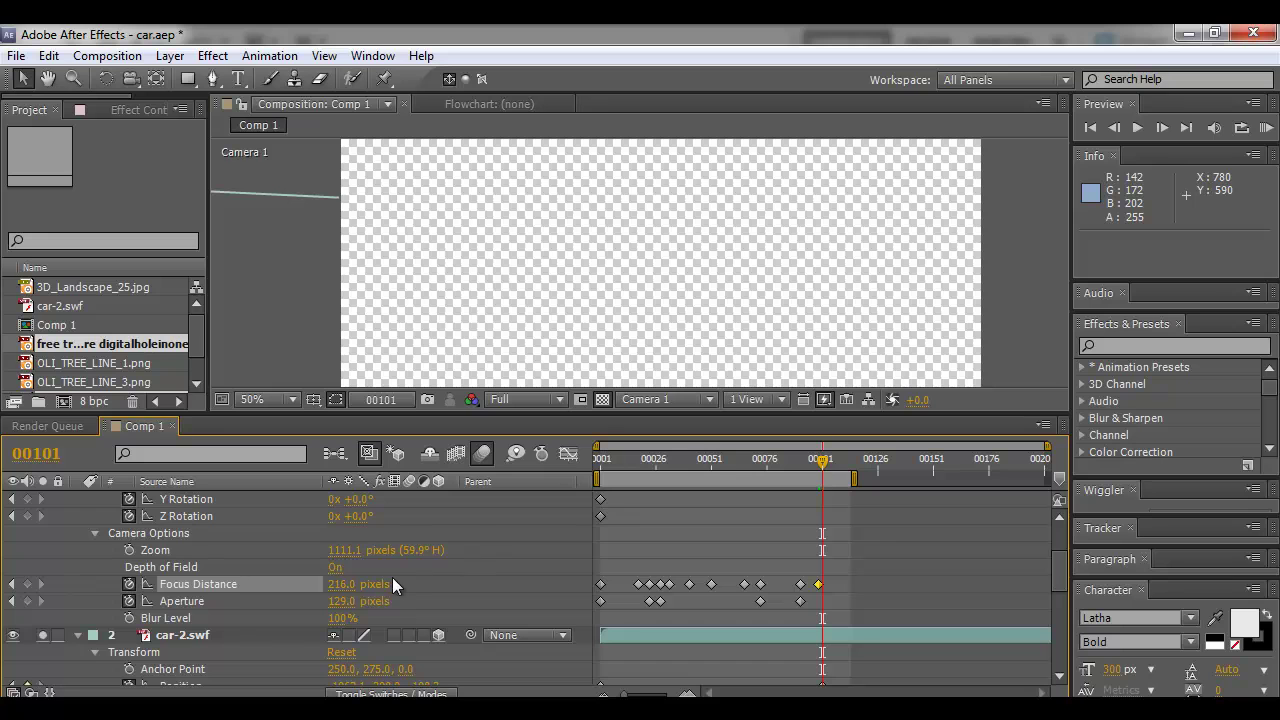
Turn off solo for car-2.swf and preview the animation with the whole landscape
click(42, 635)
drag(821, 468, 668, 474)
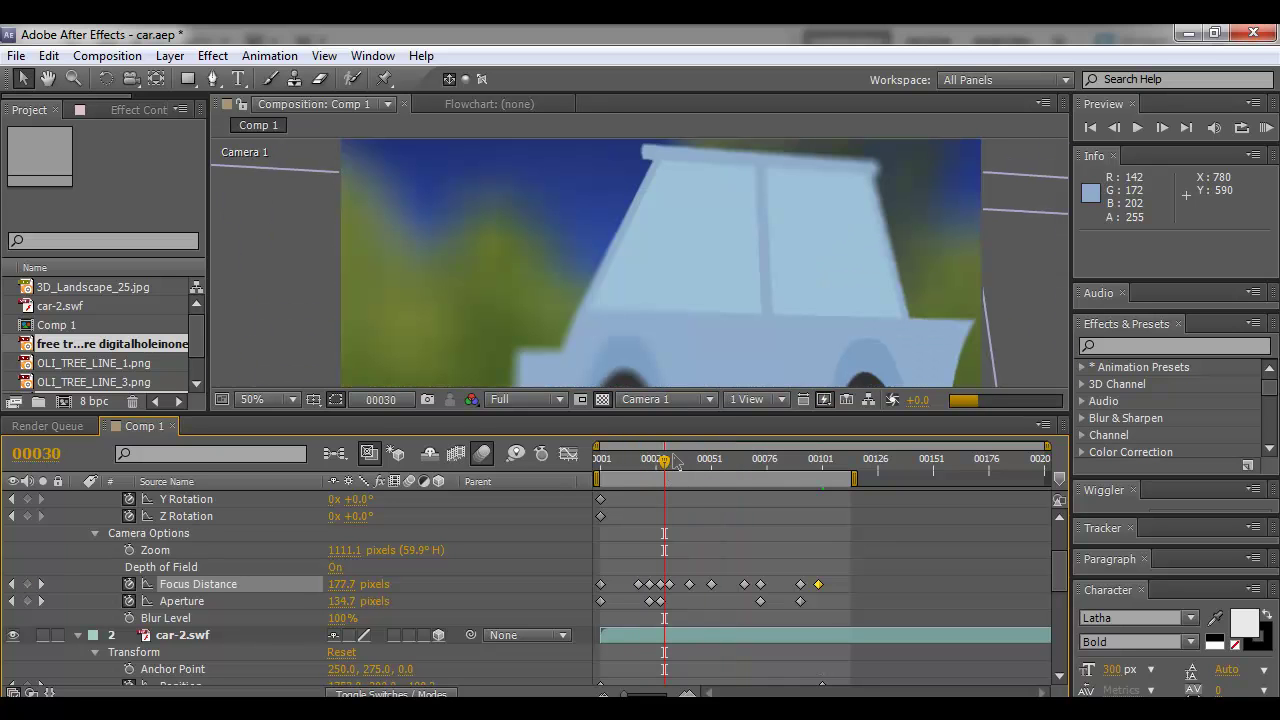
click(1265, 127)
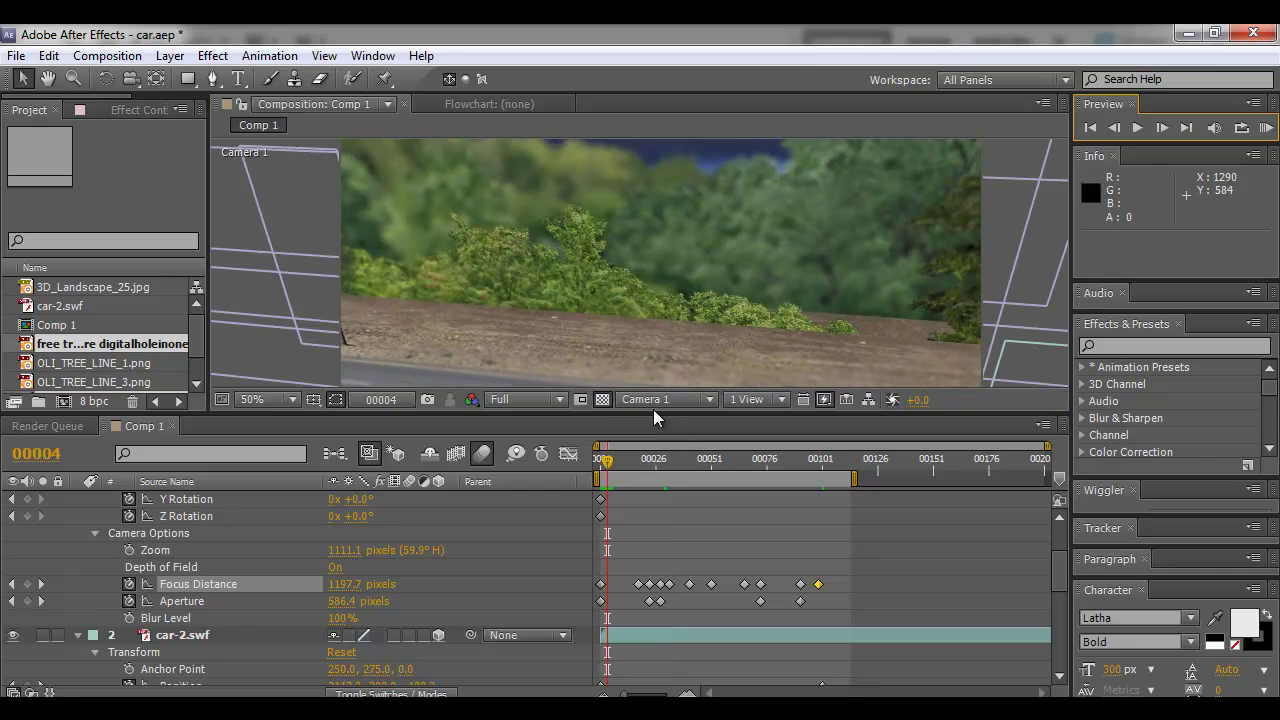
Enlarge the composition view, lower its resolution to Quarter and run a RAM preview of the animation
drag(655, 413, 549, 528)
click(549, 516)
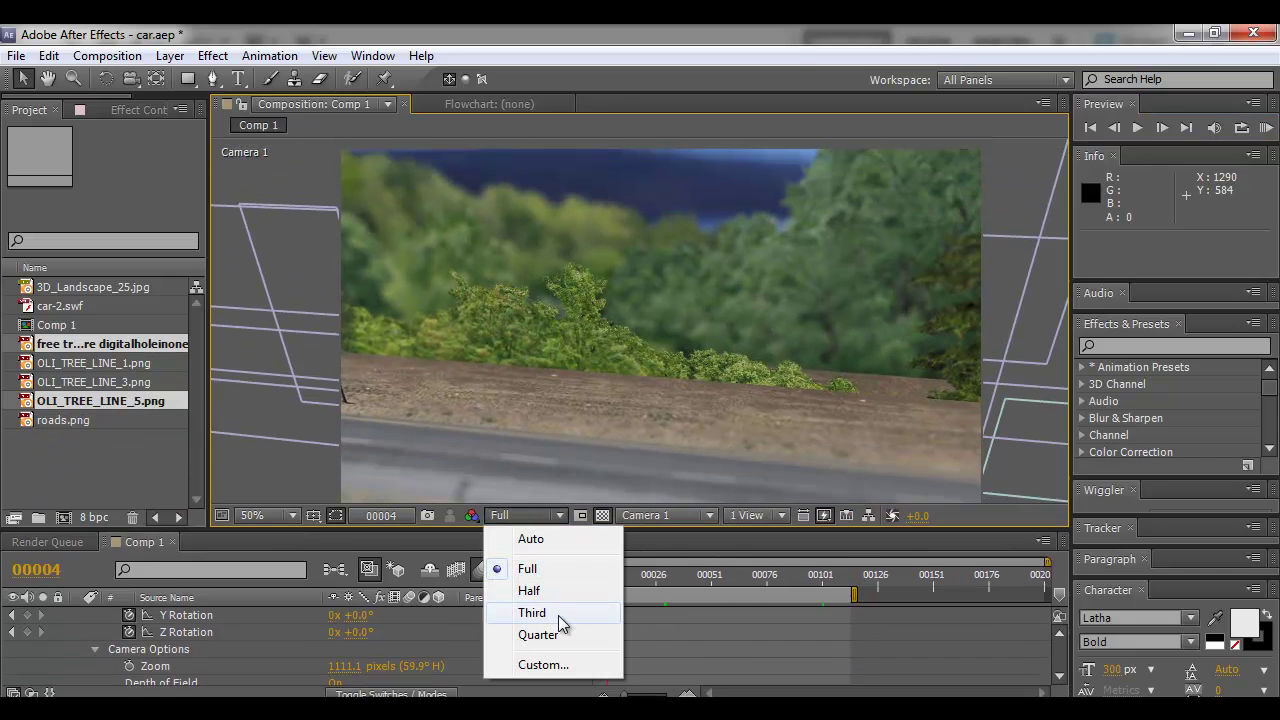
click(553, 641)
click(1266, 128)
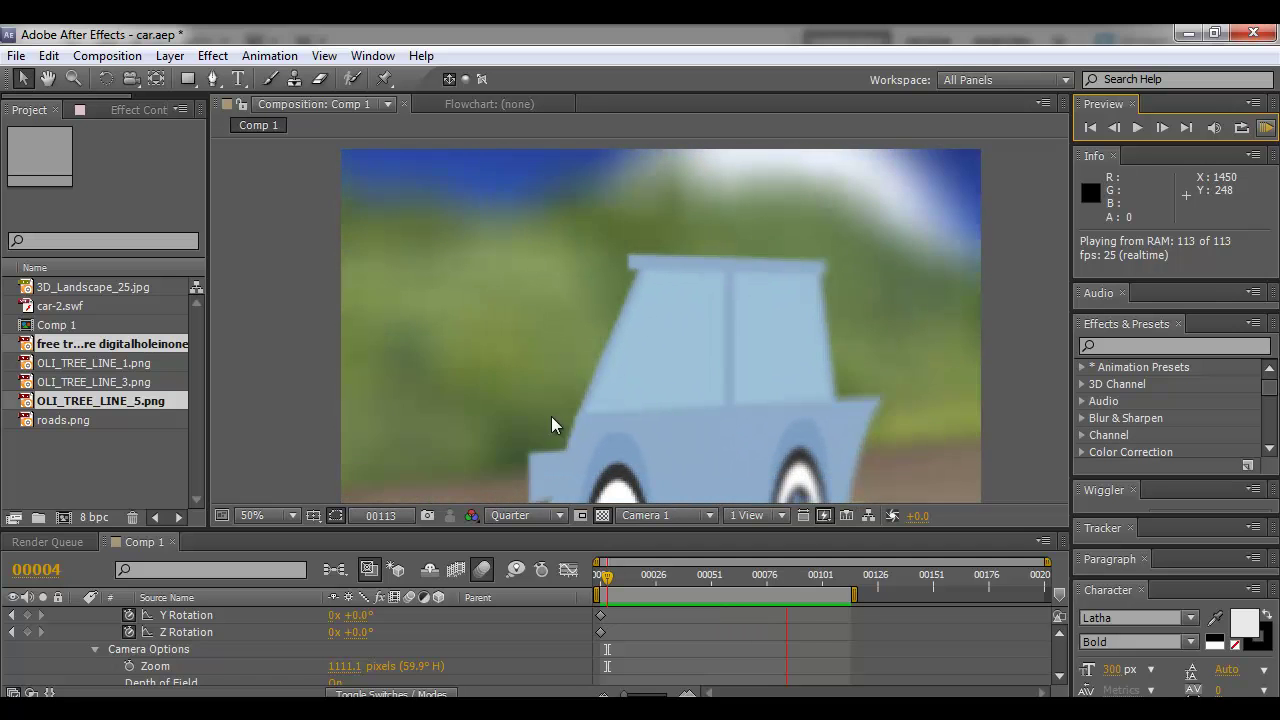
Stop the preview, set Camera 1's Blur Level to 44% at frame 38 and check the softened background across the earlier frames
key(space)
scroll(762, 596, down, 3)
scroll(750, 598, up, 1)
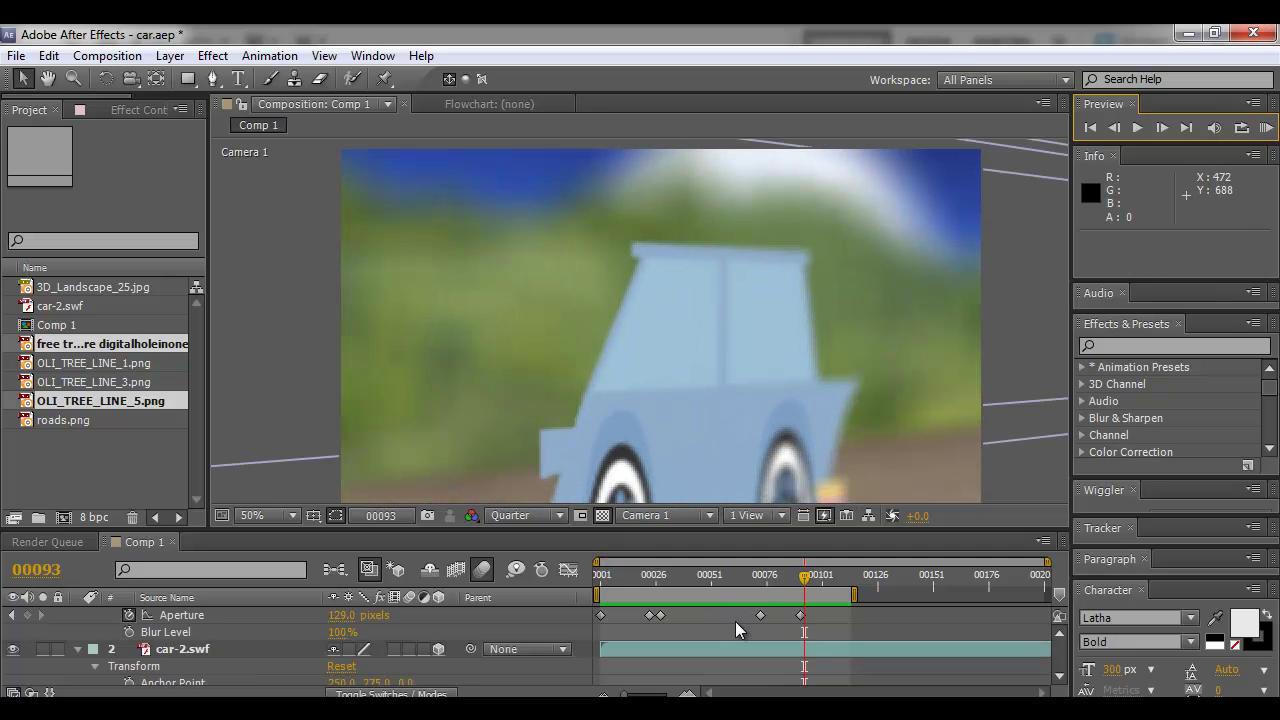
scroll(737, 628, up, 1)
drag(762, 585, 682, 585)
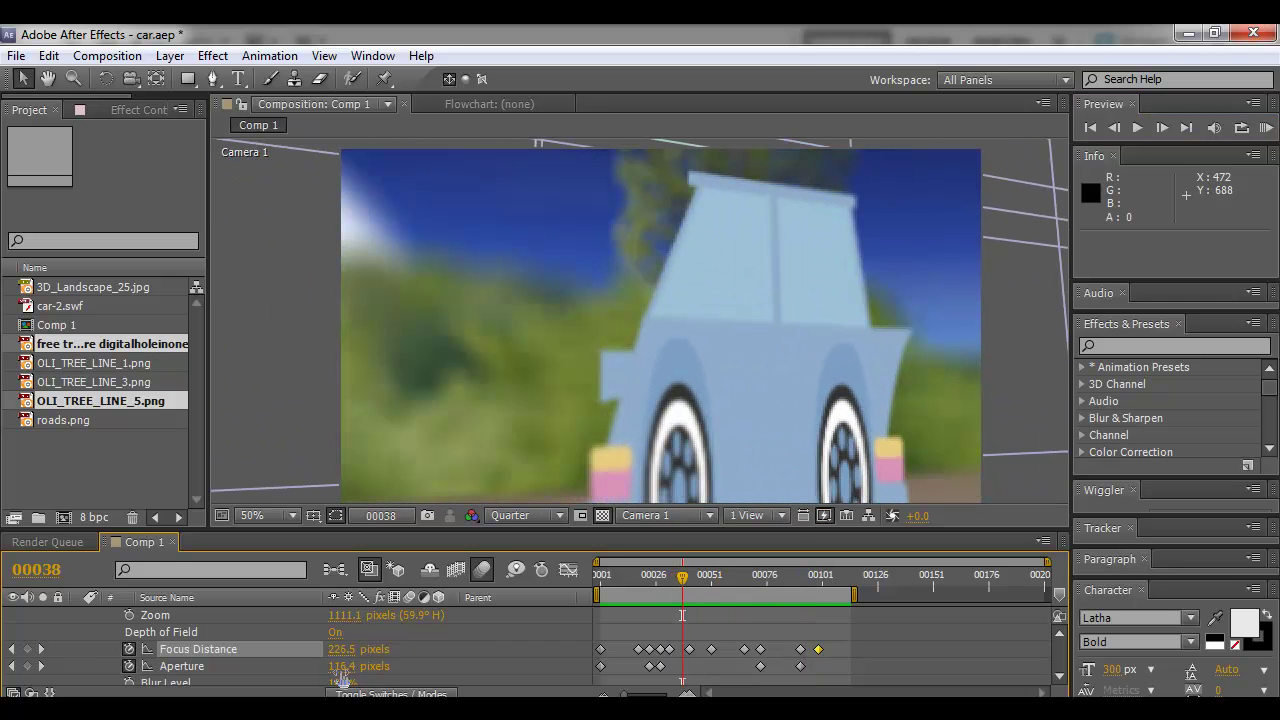
drag(340, 682, 314, 682)
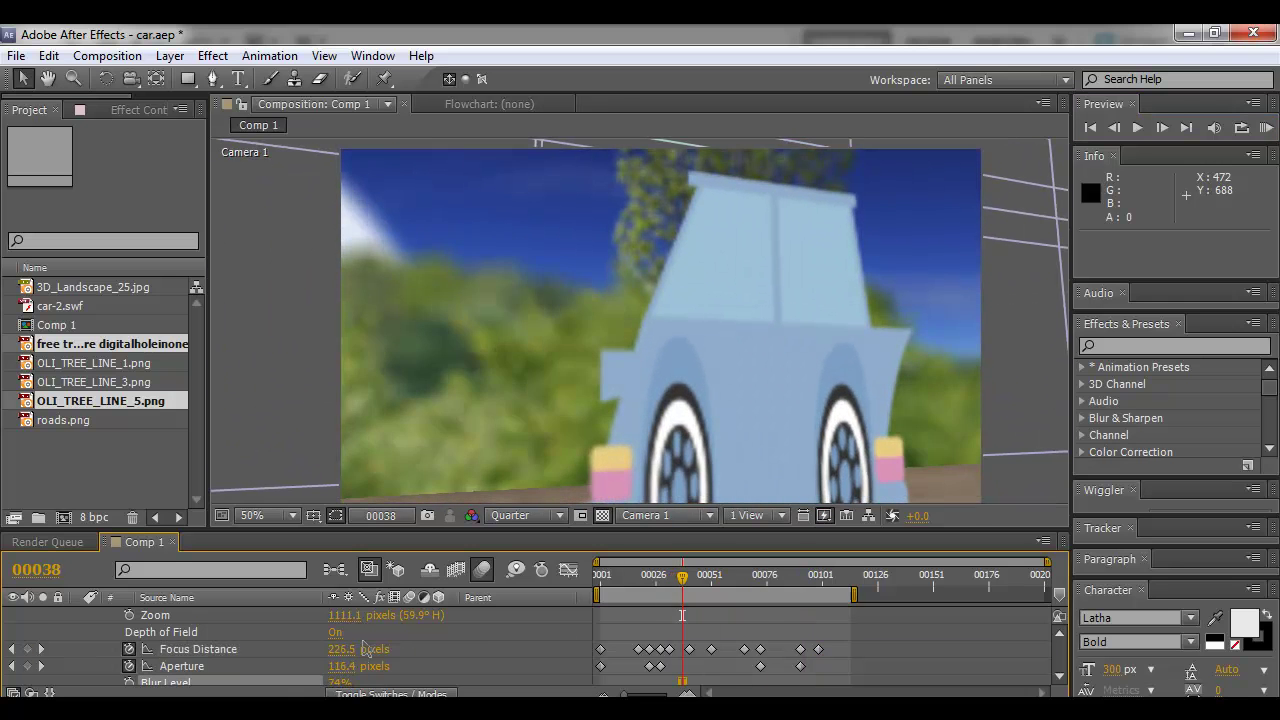
scroll(368, 650, down, 1)
scroll(360, 665, up, 1)
scroll(362, 668, down, 1)
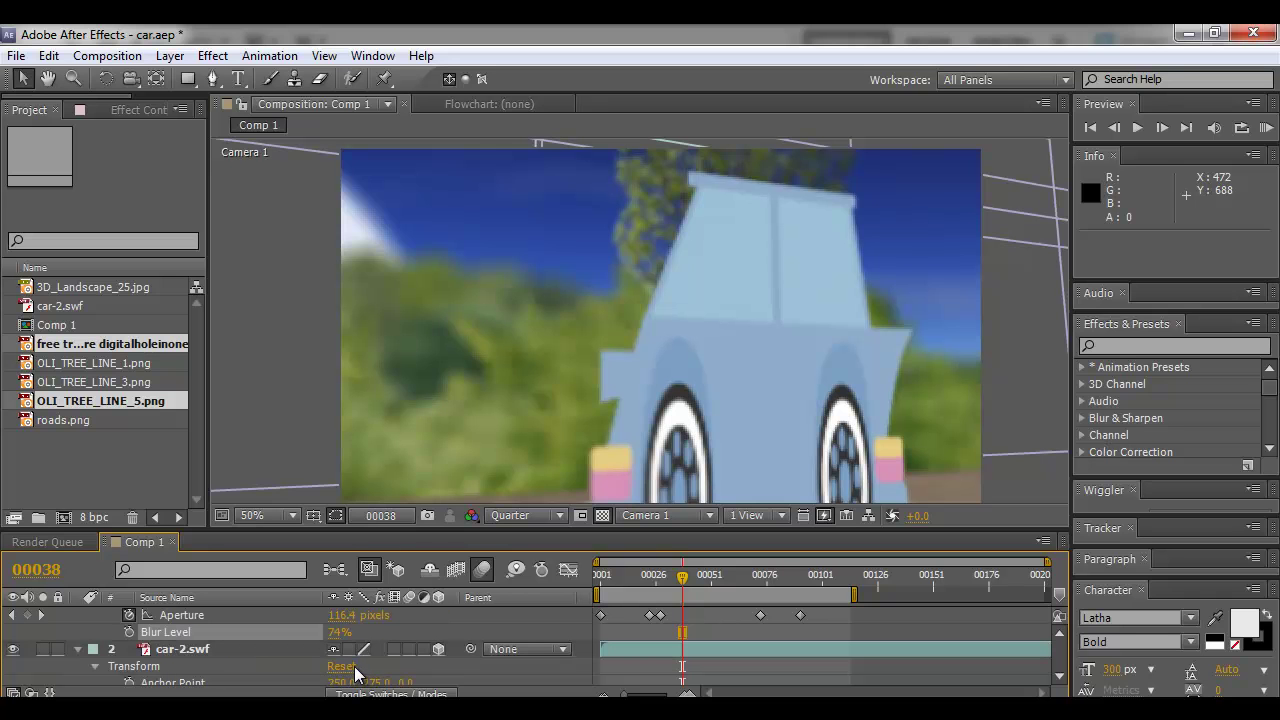
drag(338, 632, 287, 642)
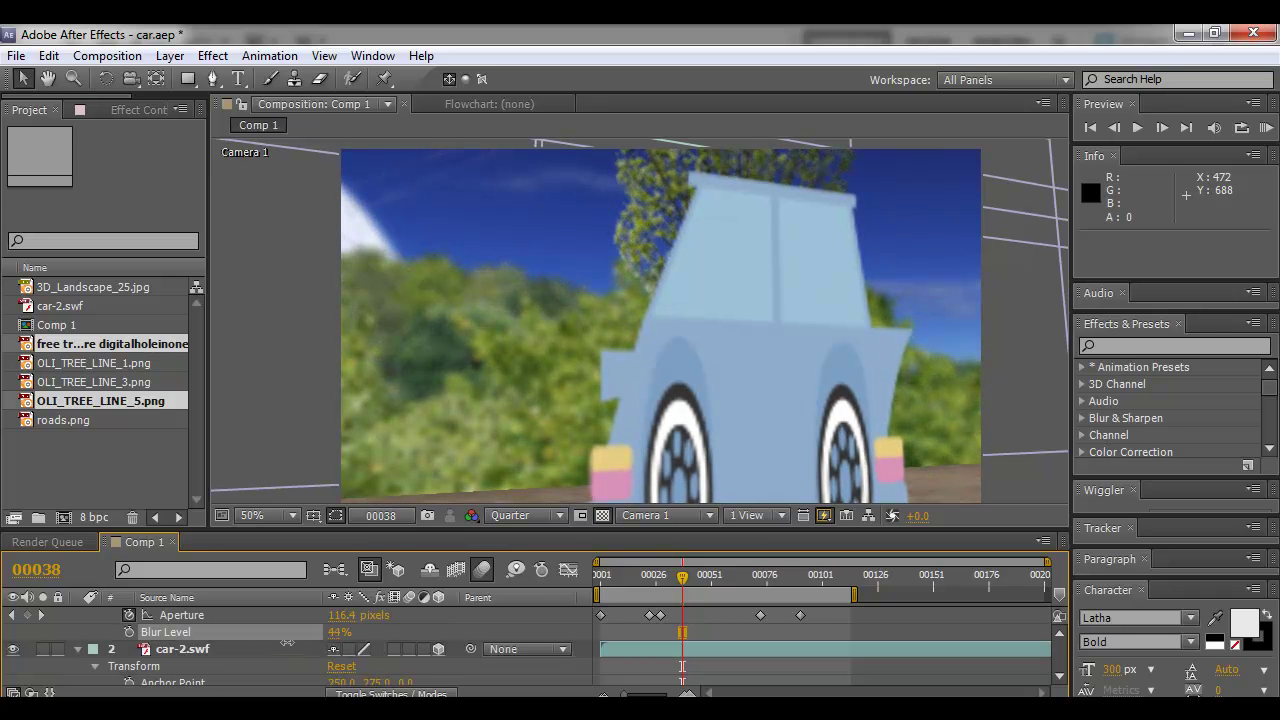
click(622, 576)
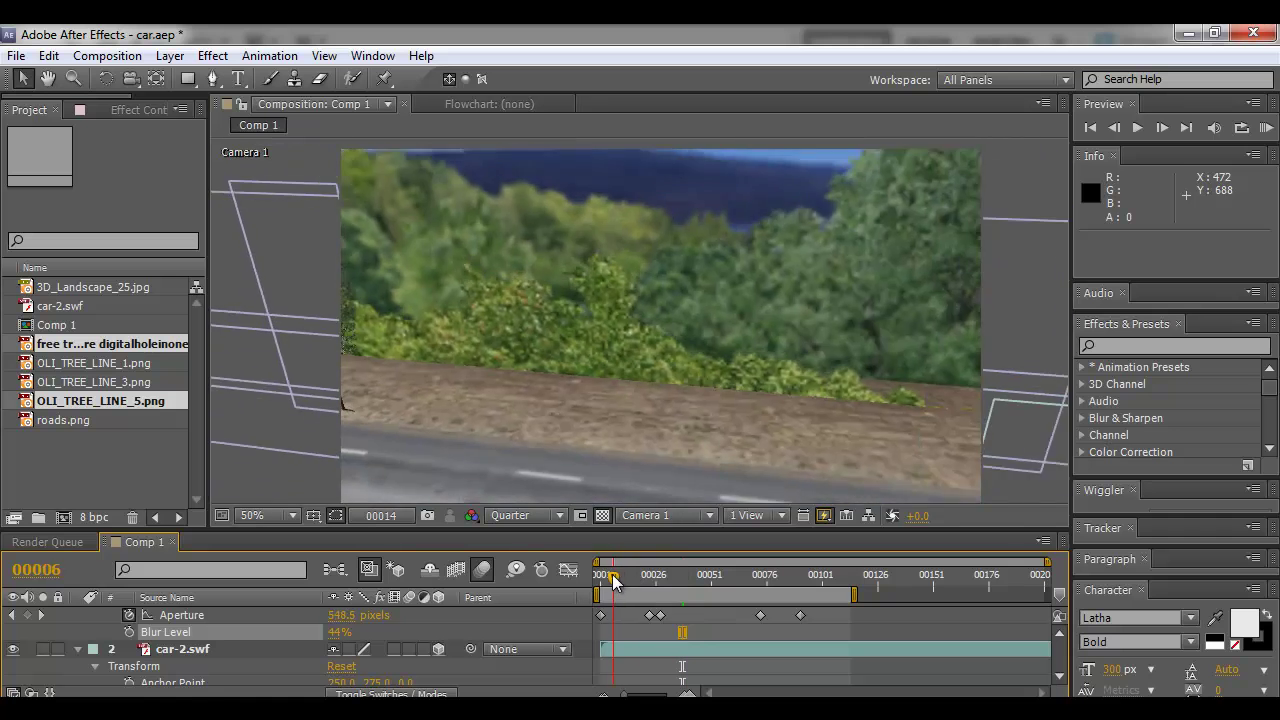
drag(626, 580, 684, 568)
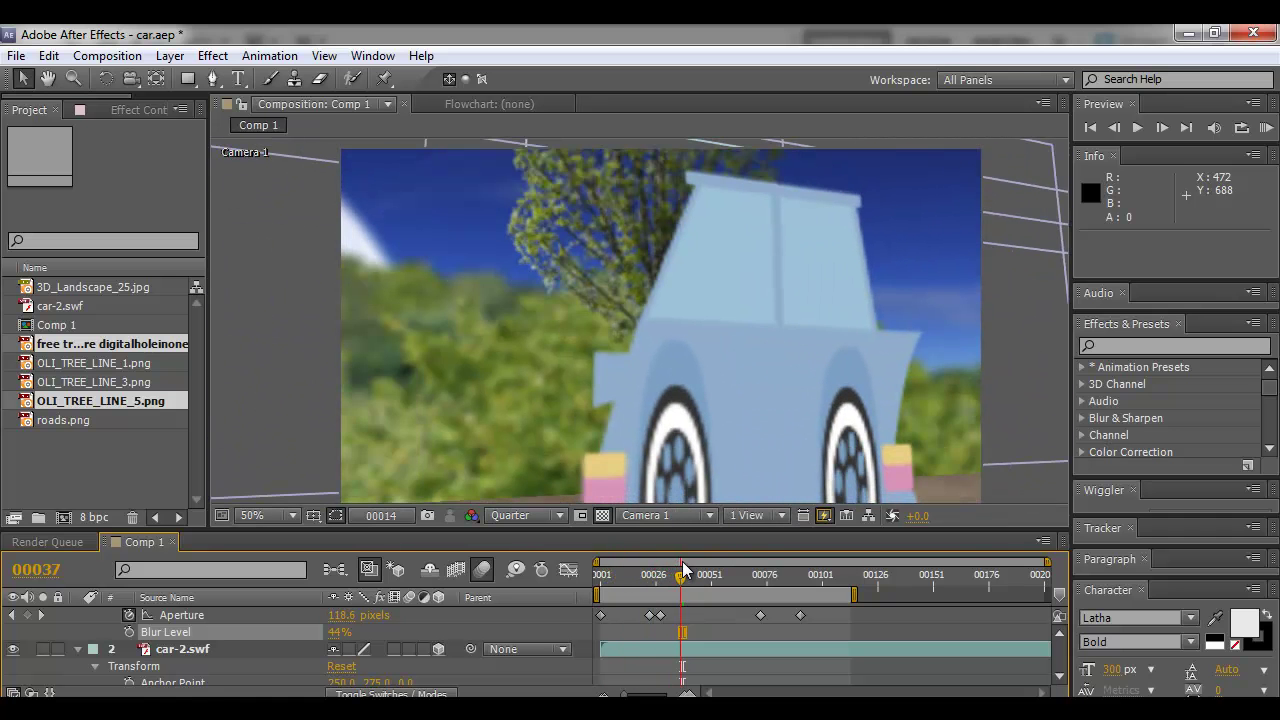
Set Camera 1's Blur Level to 50% at frame 37, check the view at a further frame and save the project
drag(338, 640, 504, 638)
drag(597, 638, 878, 617)
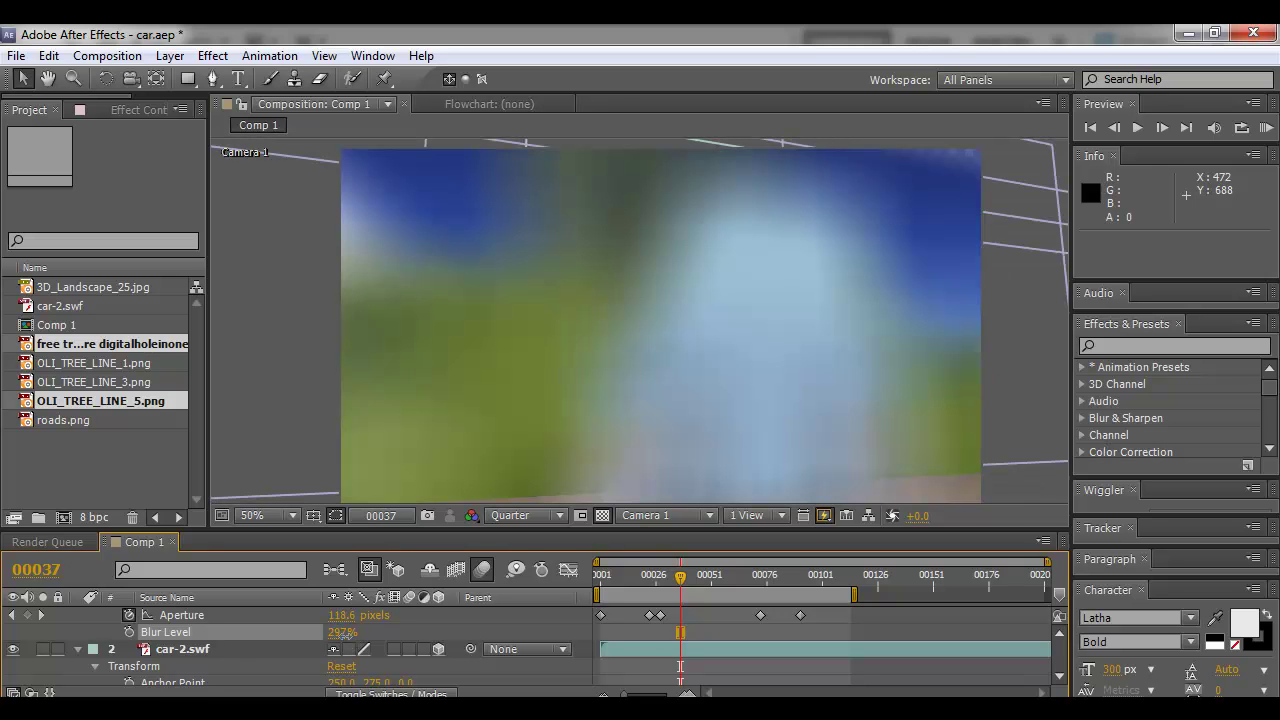
click(342, 632)
text(50)
key(Return)
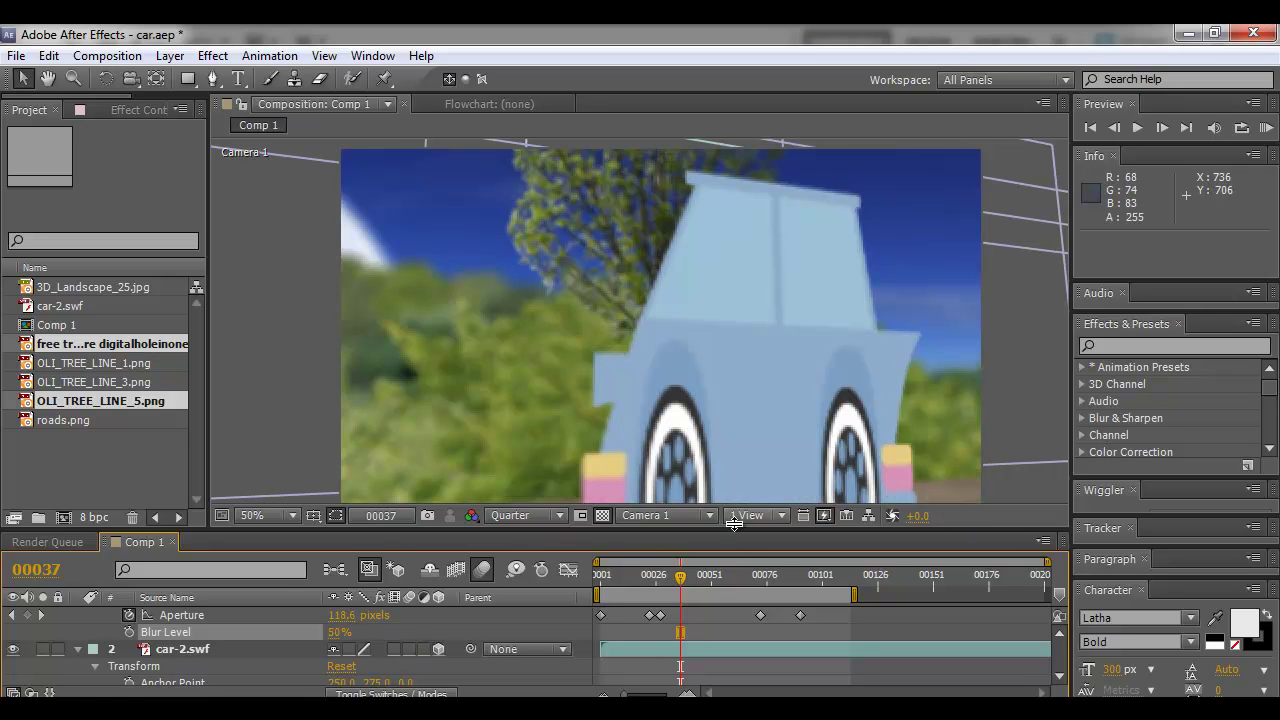
drag(681, 577, 809, 577)
key(ctrl+s)
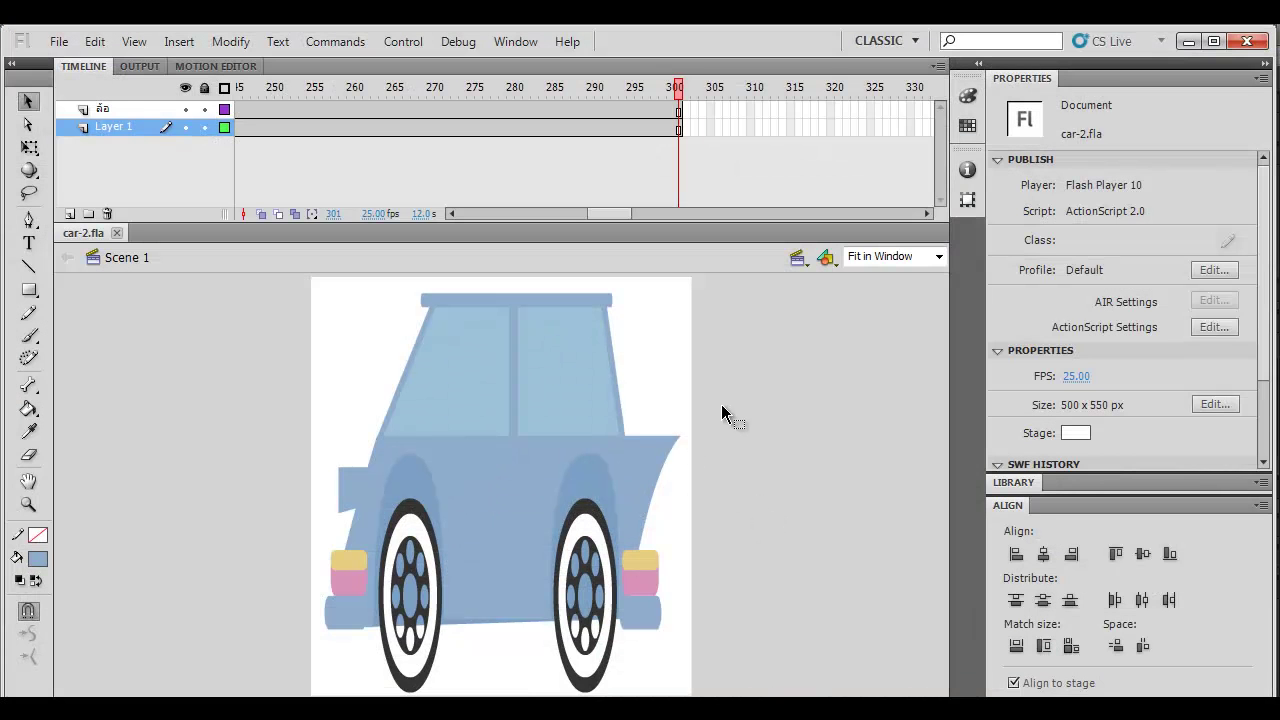
Switch to car-2.fla in Flash, open the car body symbol, scrub through its first frames and return to the main scene
click(586, 434)
drag(628, 213, 443, 232)
double_click(472, 390)
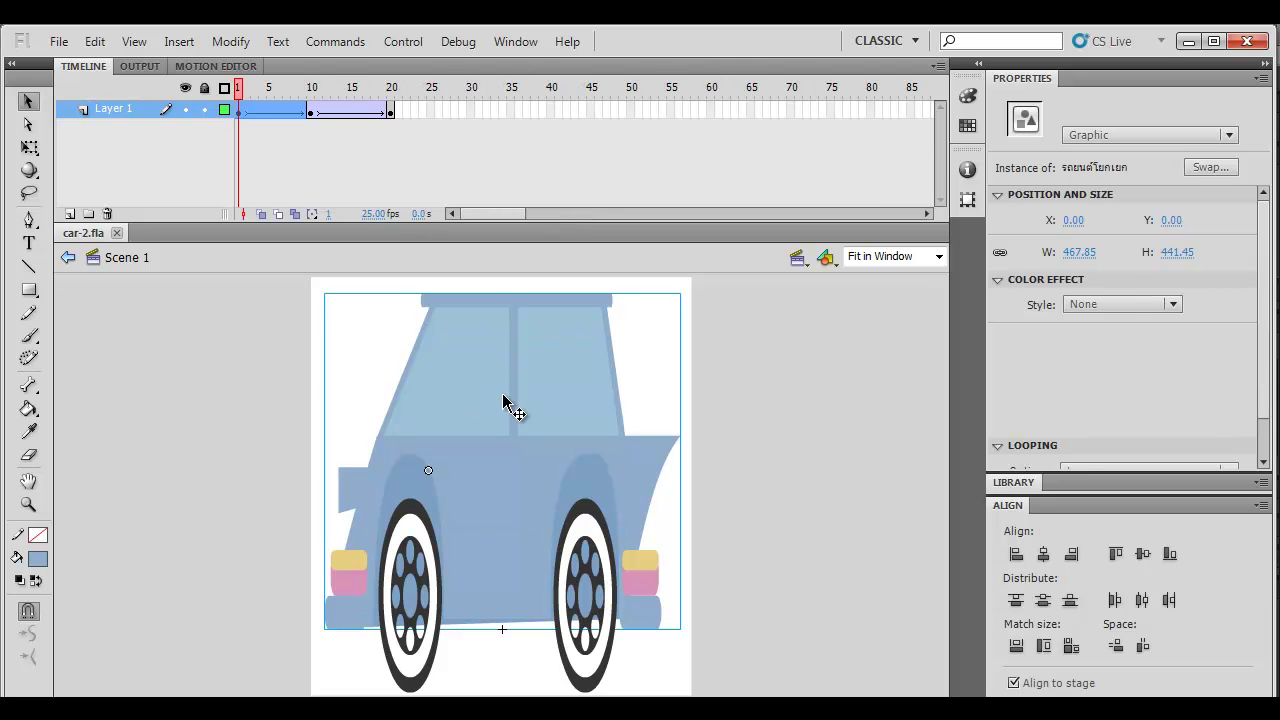
click(277, 88)
drag(274, 85, 238, 108)
double_click(244, 372)
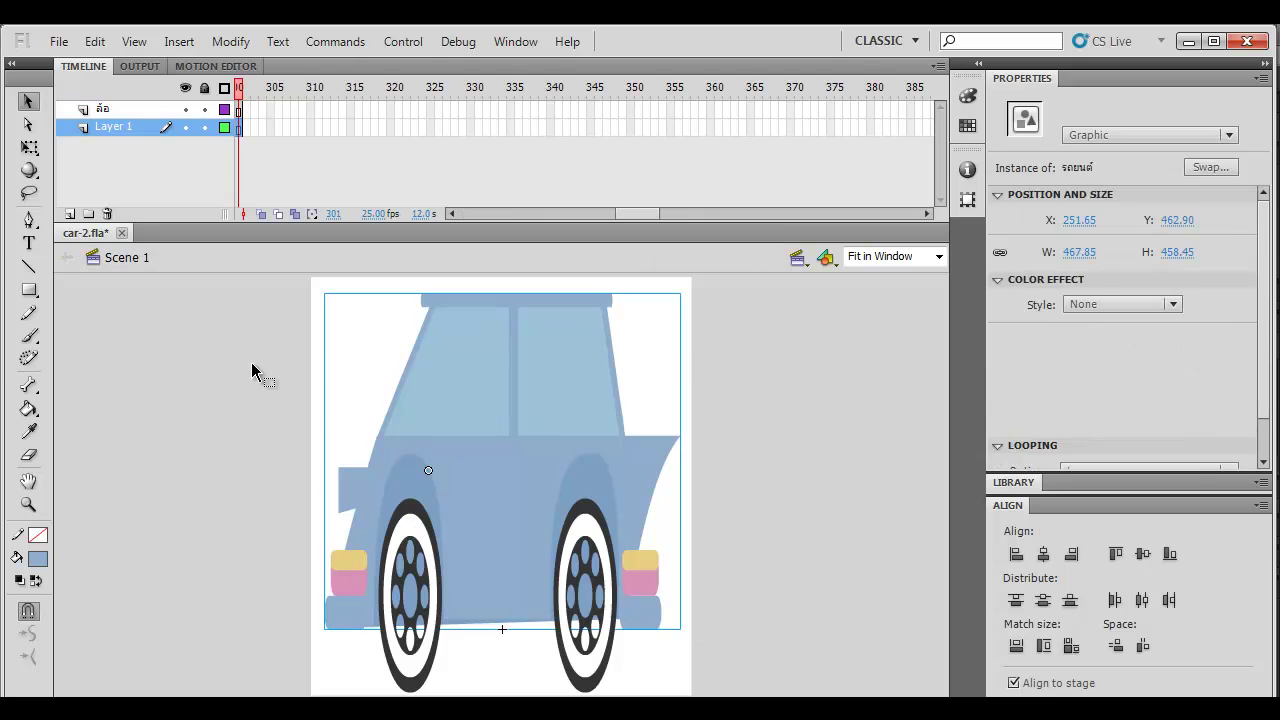
click(443, 366)
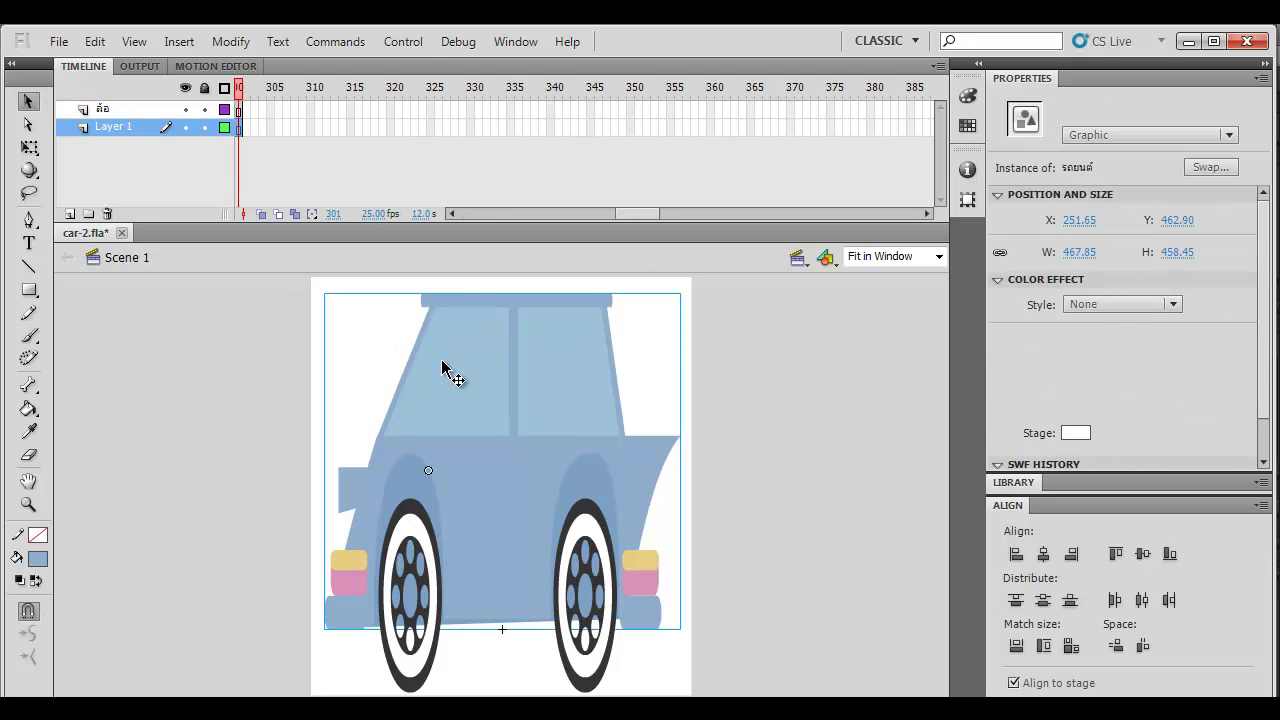
click(212, 391)
click(31, 289)
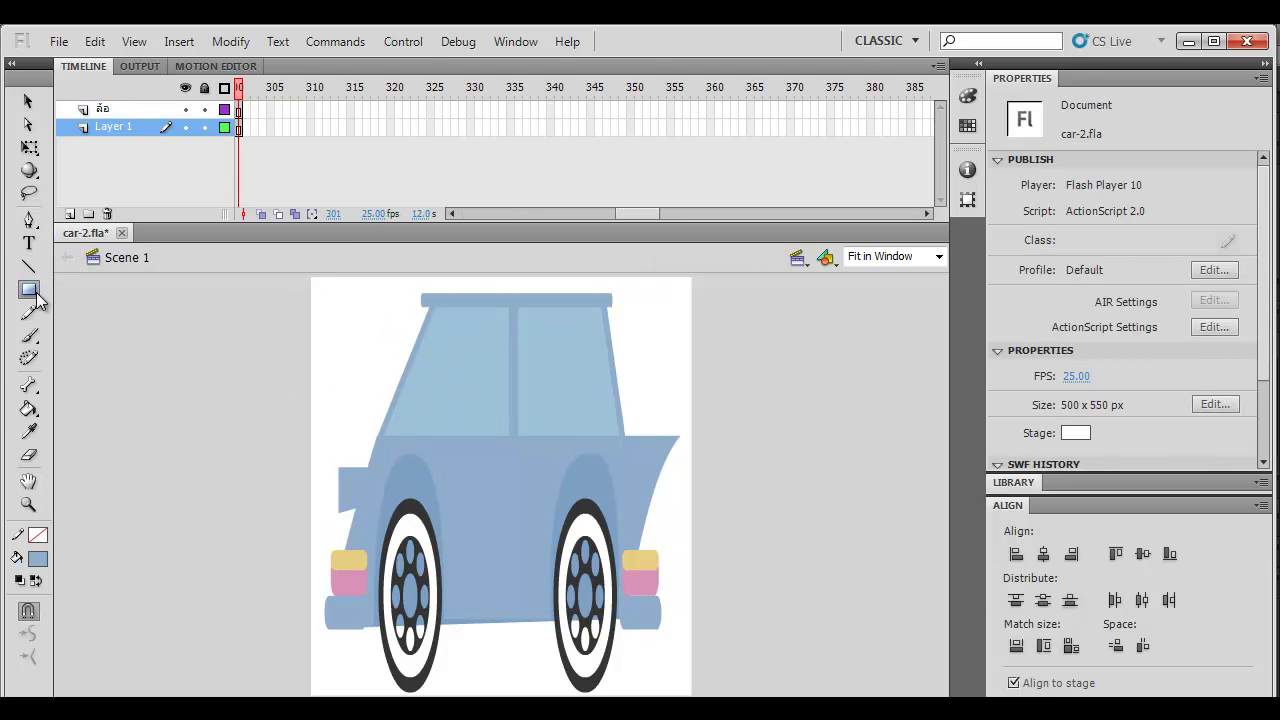
click(96, 318)
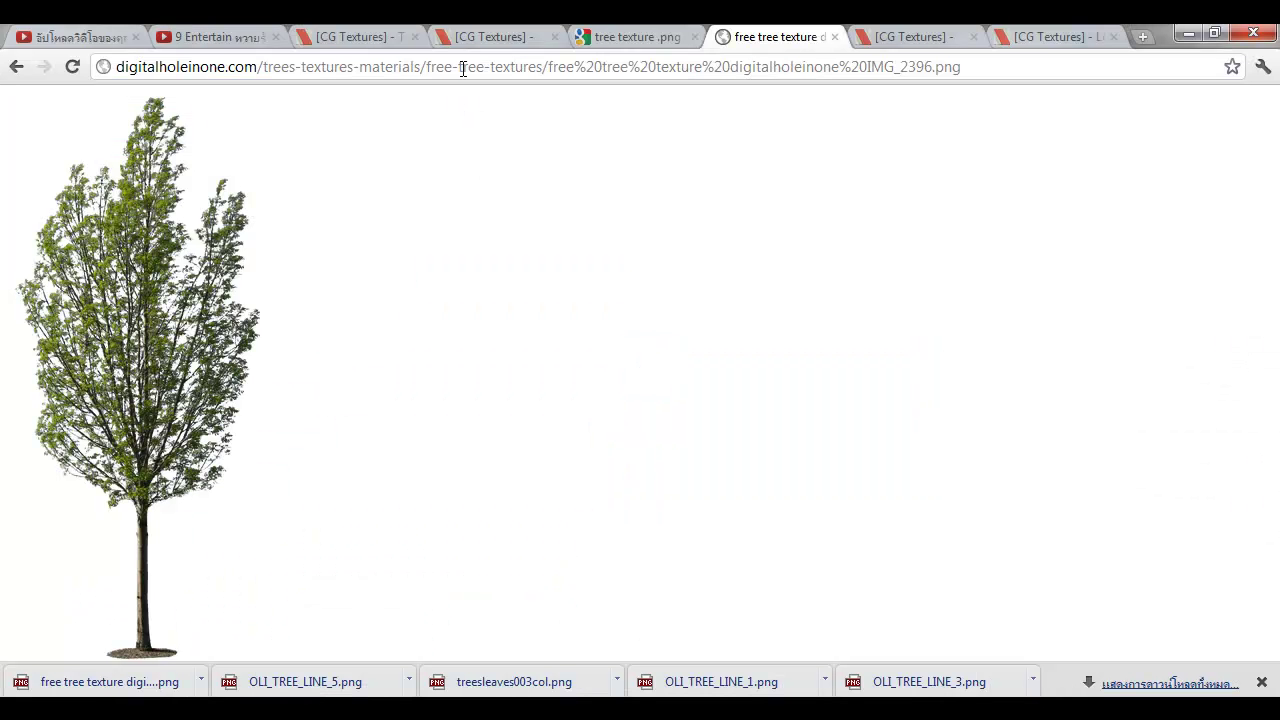
Switch to the browser and search Google for images of "9 gag"
click(462, 68)
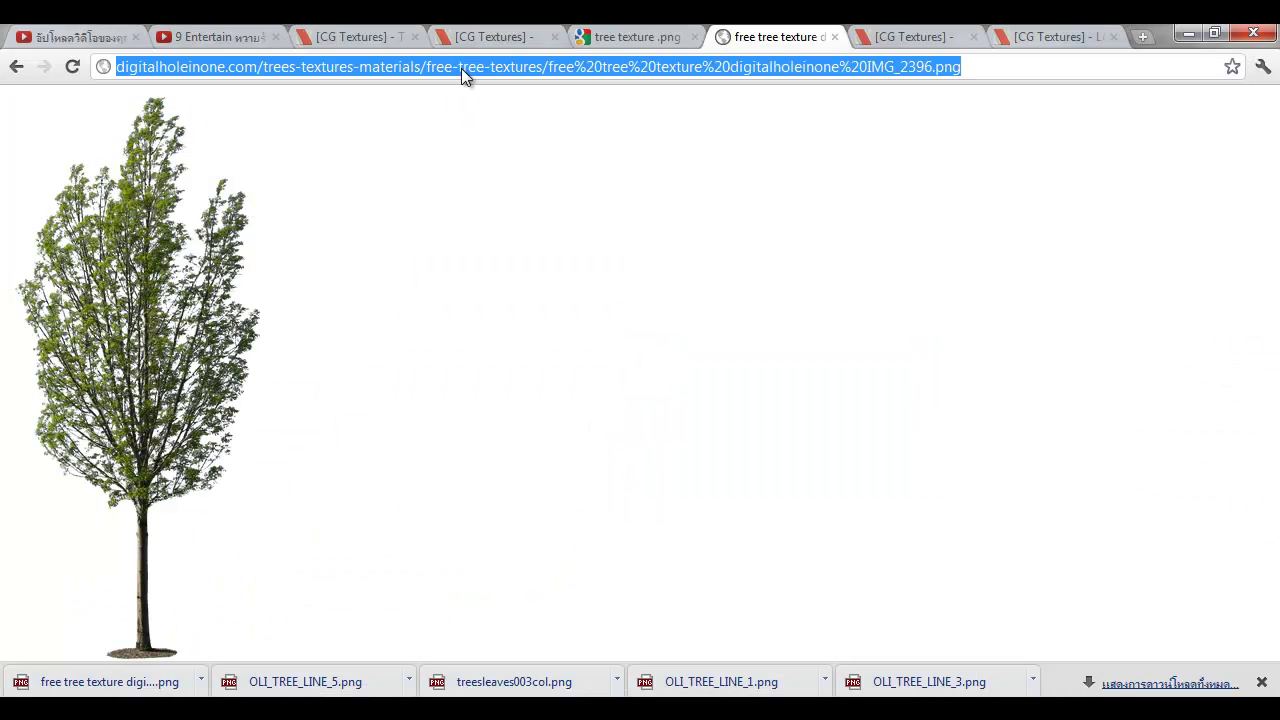
text(9 gag)
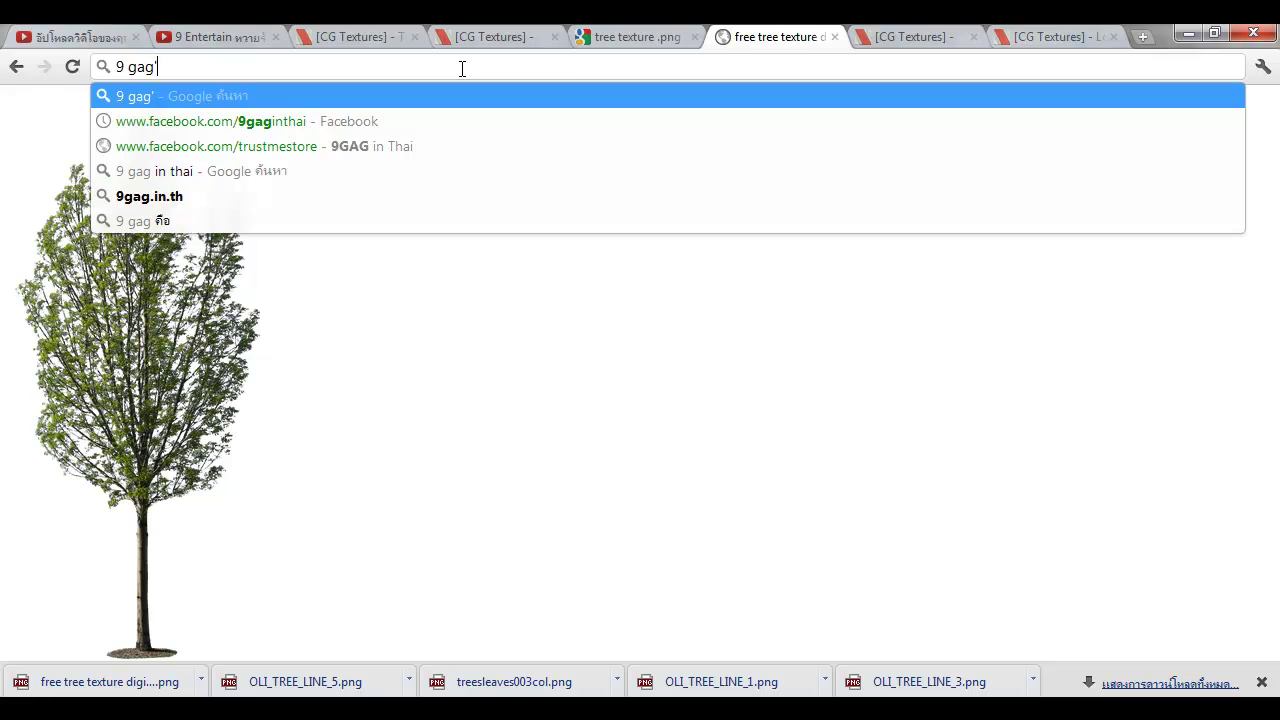
key(Return)
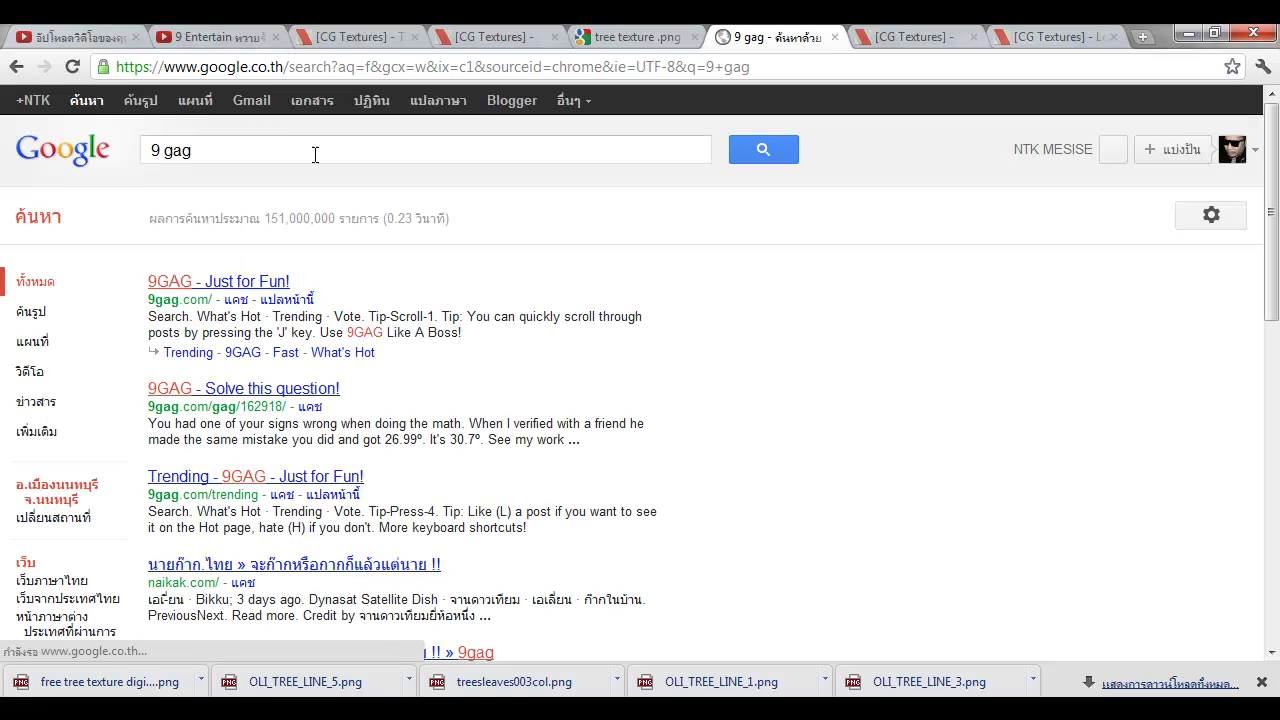
click(30, 312)
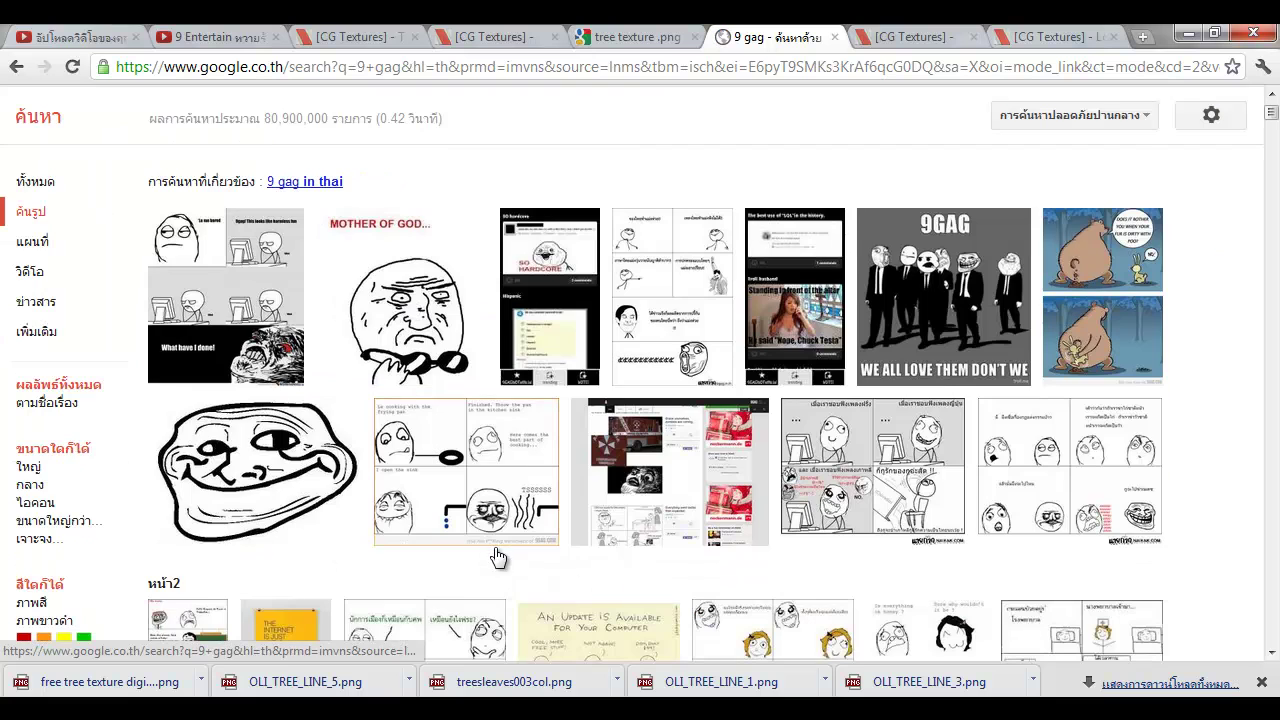
Open the troll face image result in a new tab and copy the image
middle_click(282, 494)
click(785, 32)
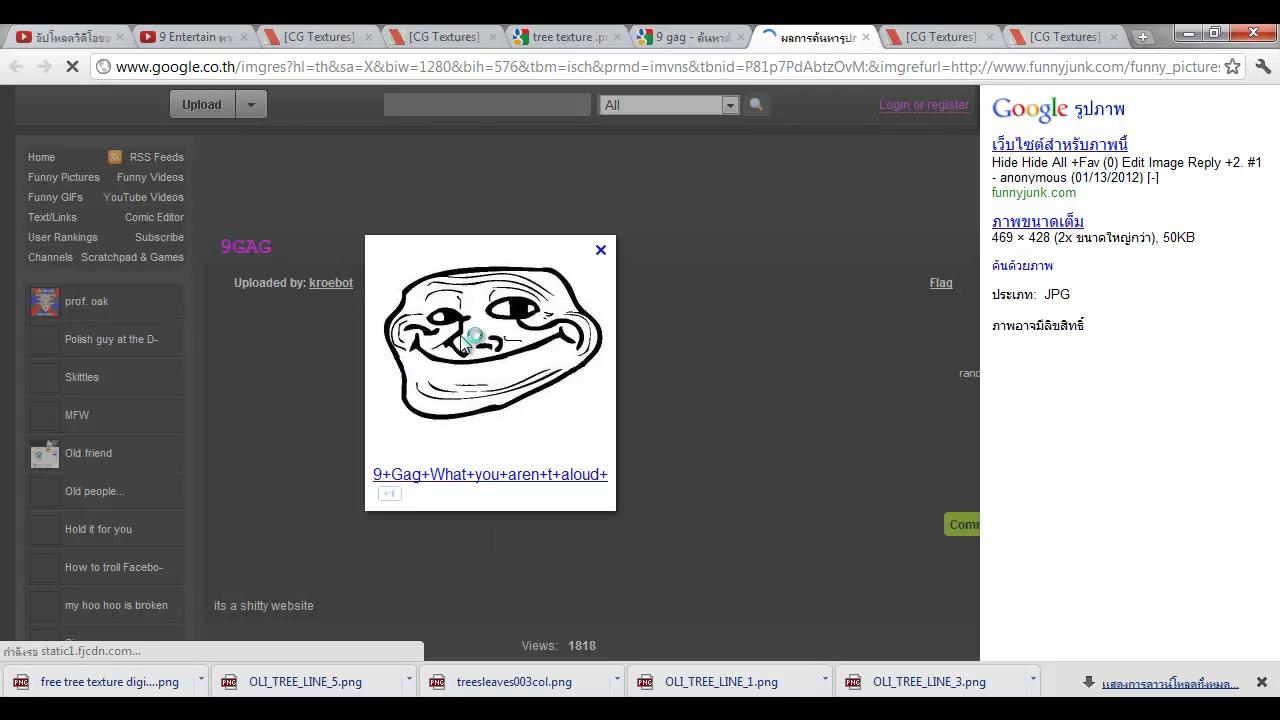
right_click(462, 334)
click(516, 390)
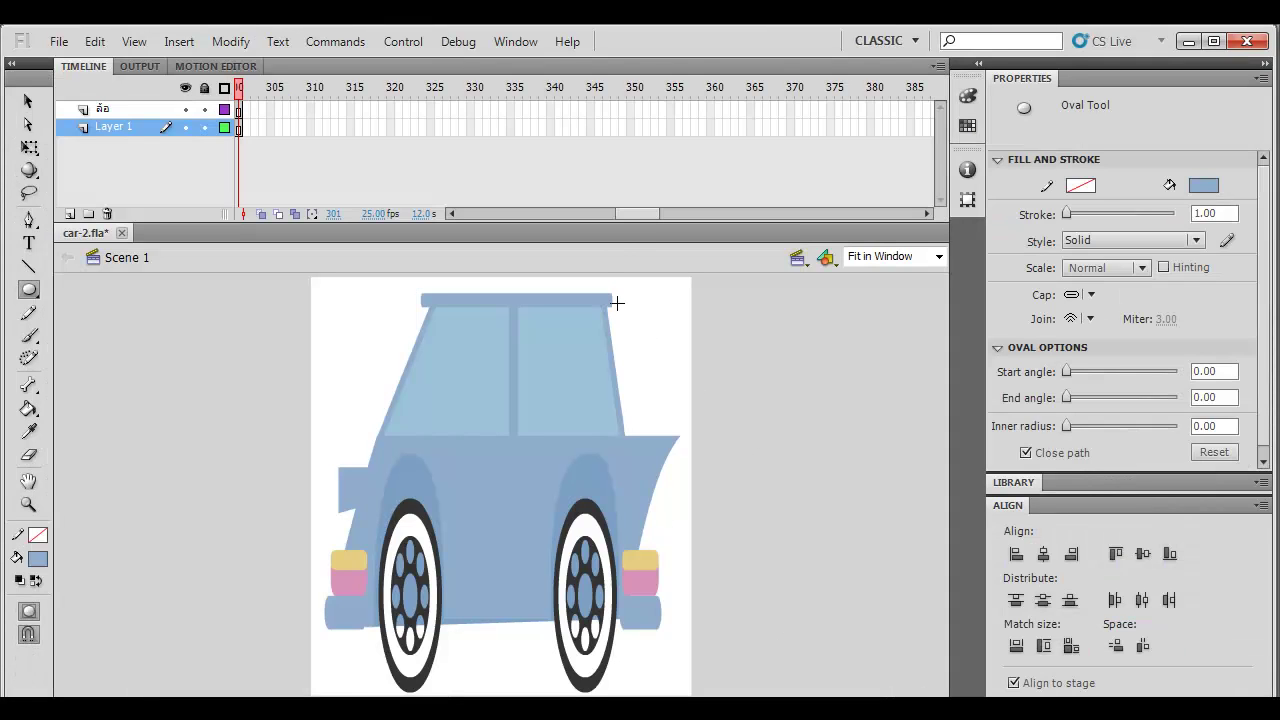
Back in Flash, lock the existing layers and try placing the copied troll face on a new layer in the main scene
drag(644, 218, 420, 229)
key(v)
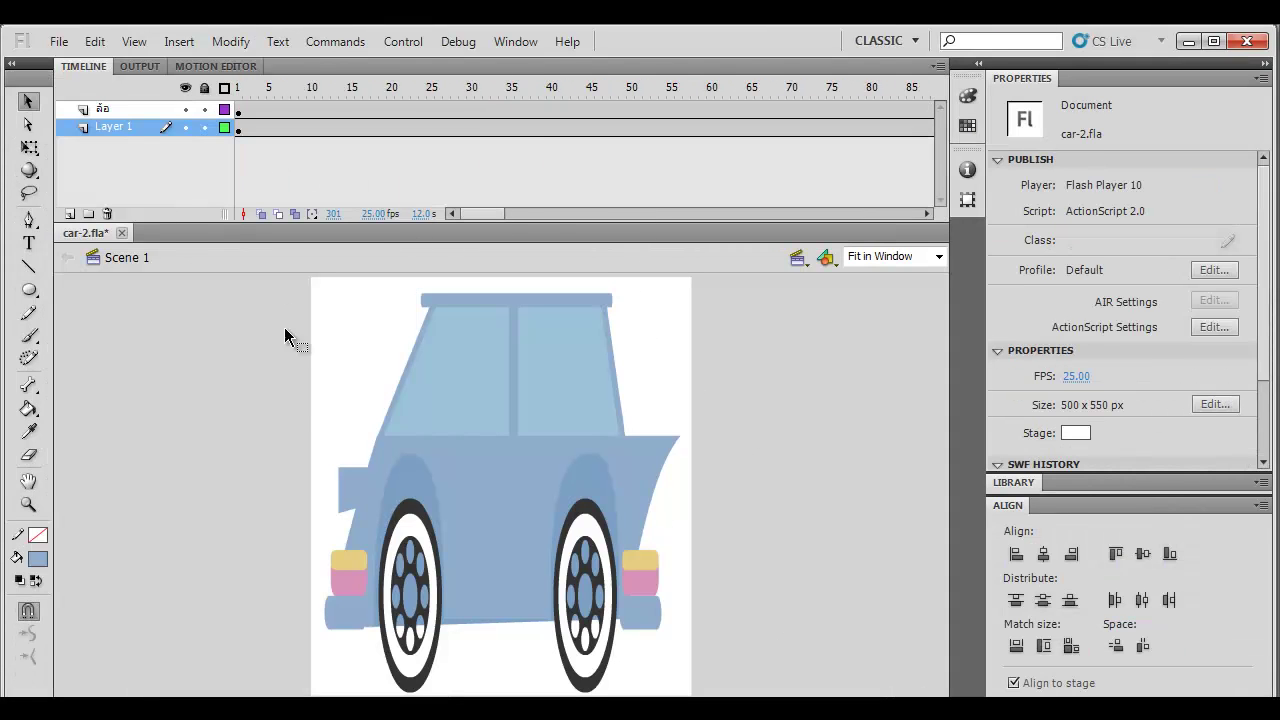
click(140, 110)
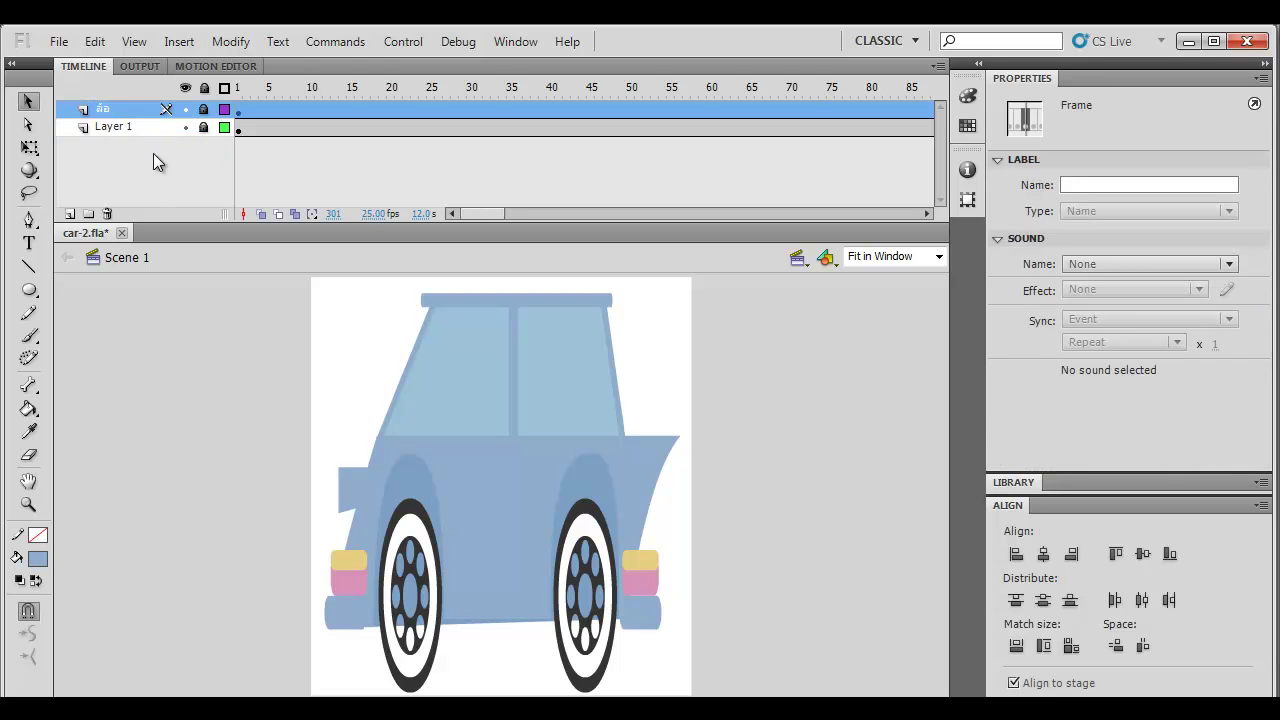
click(69, 214)
key(ctrl+v)
drag(468, 454, 434, 414)
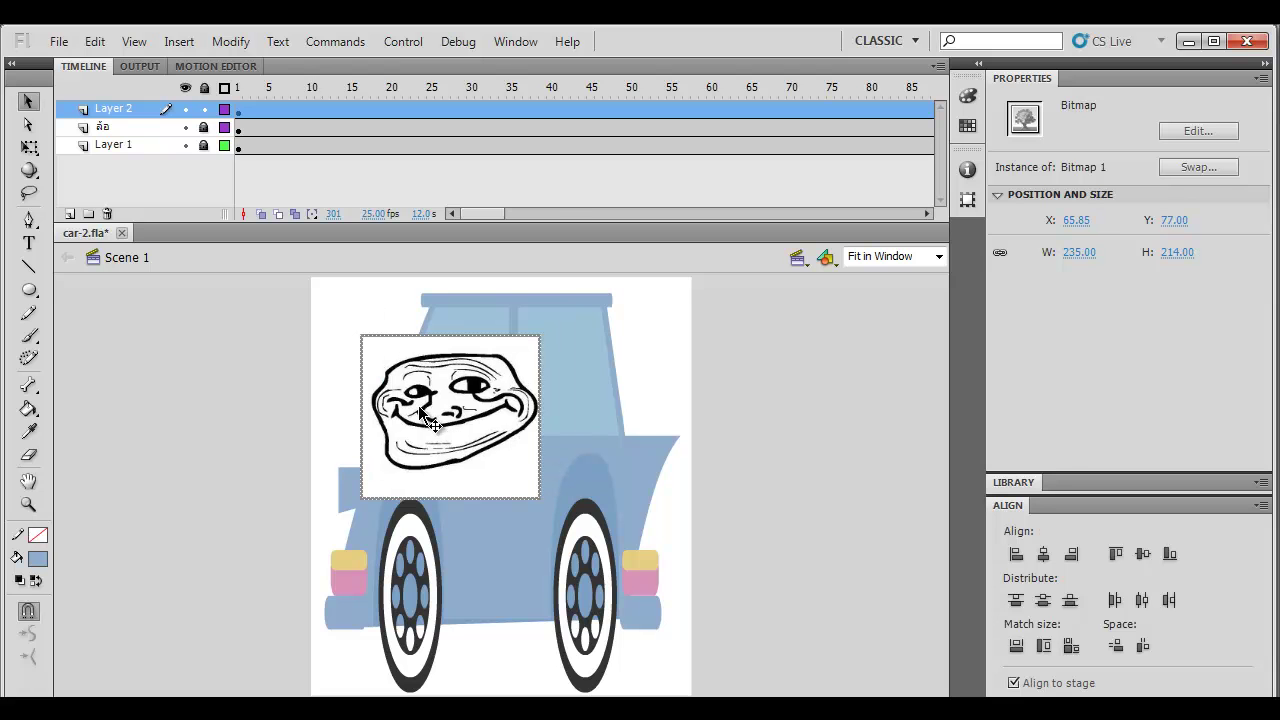
key(Delete)
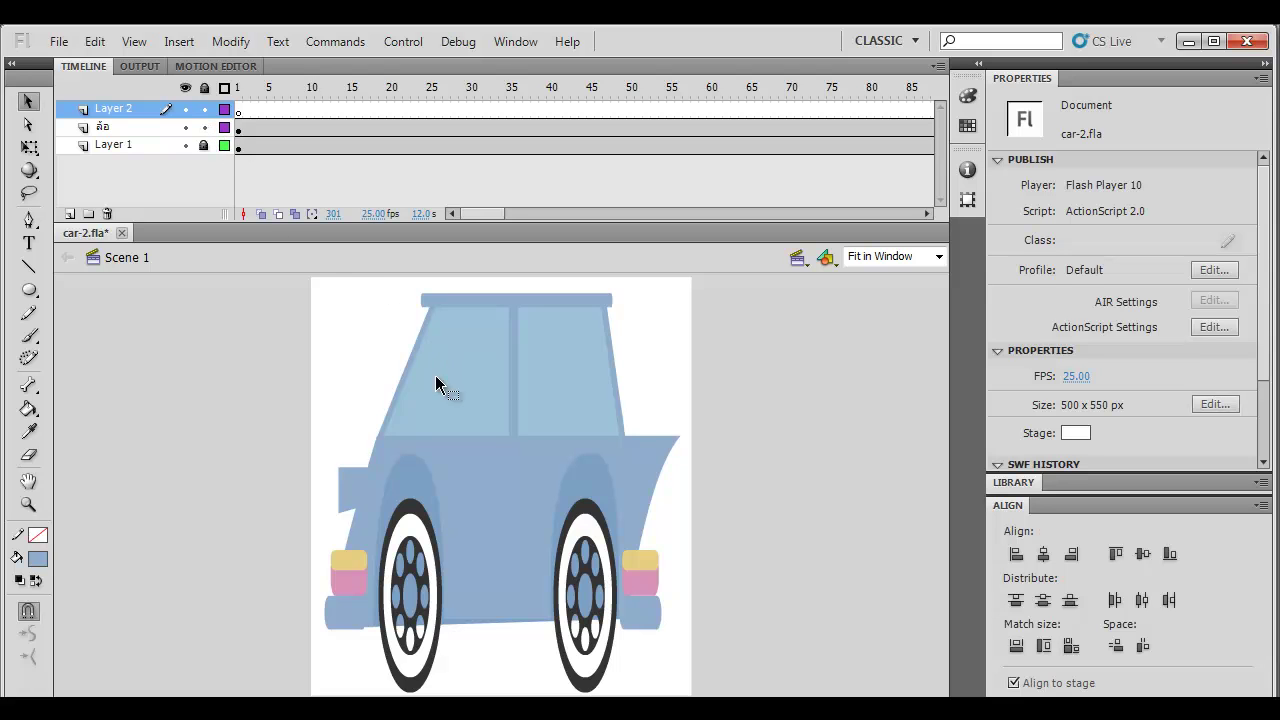
Unlock the body's layer, open the car body symbol for editing, add a new layer inside it and lock Layer 1
click(203, 145)
click(443, 349)
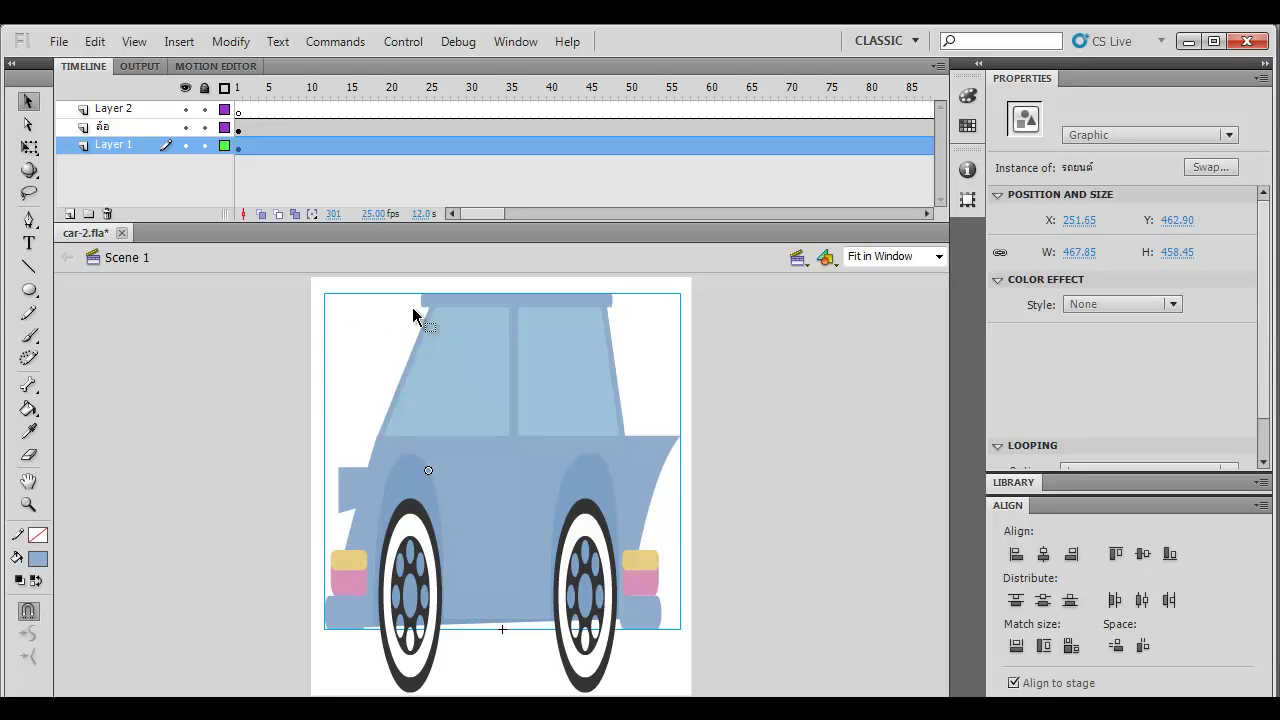
double_click(444, 360)
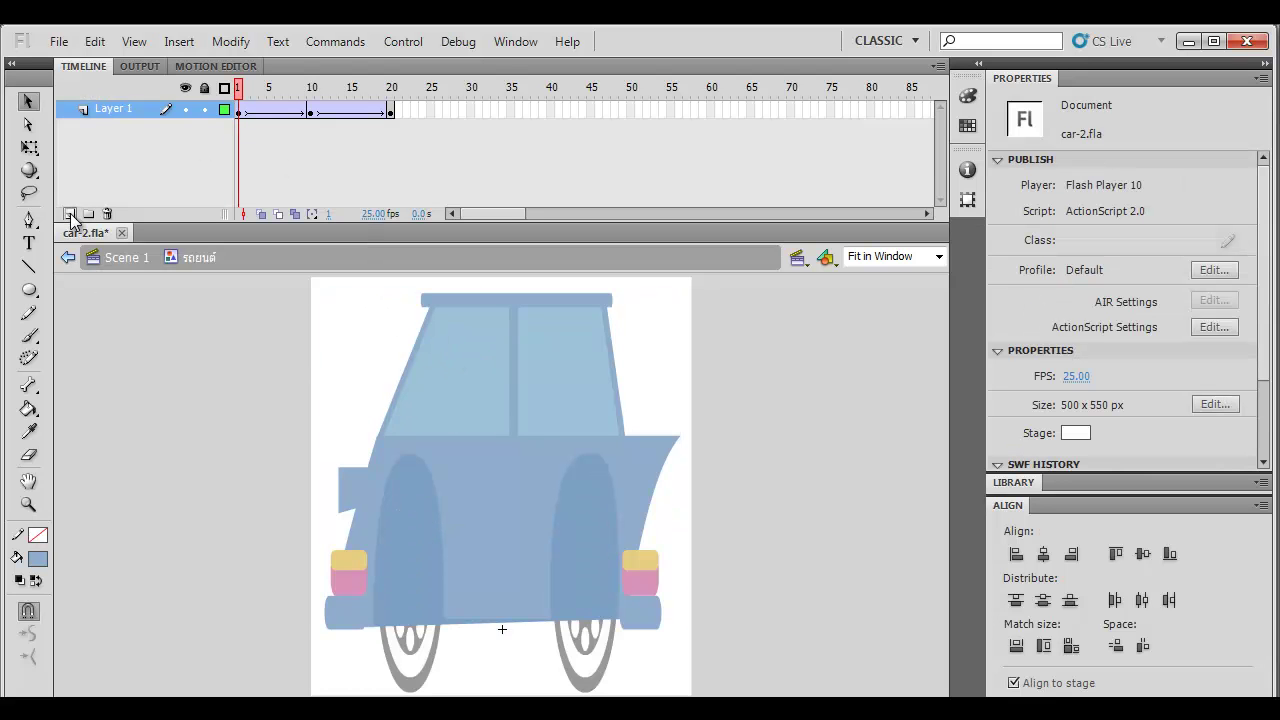
click(70, 213)
click(204, 127)
Paste the copied troll face onto the symbol's new layer and position it over the car's windows
click(240, 112)
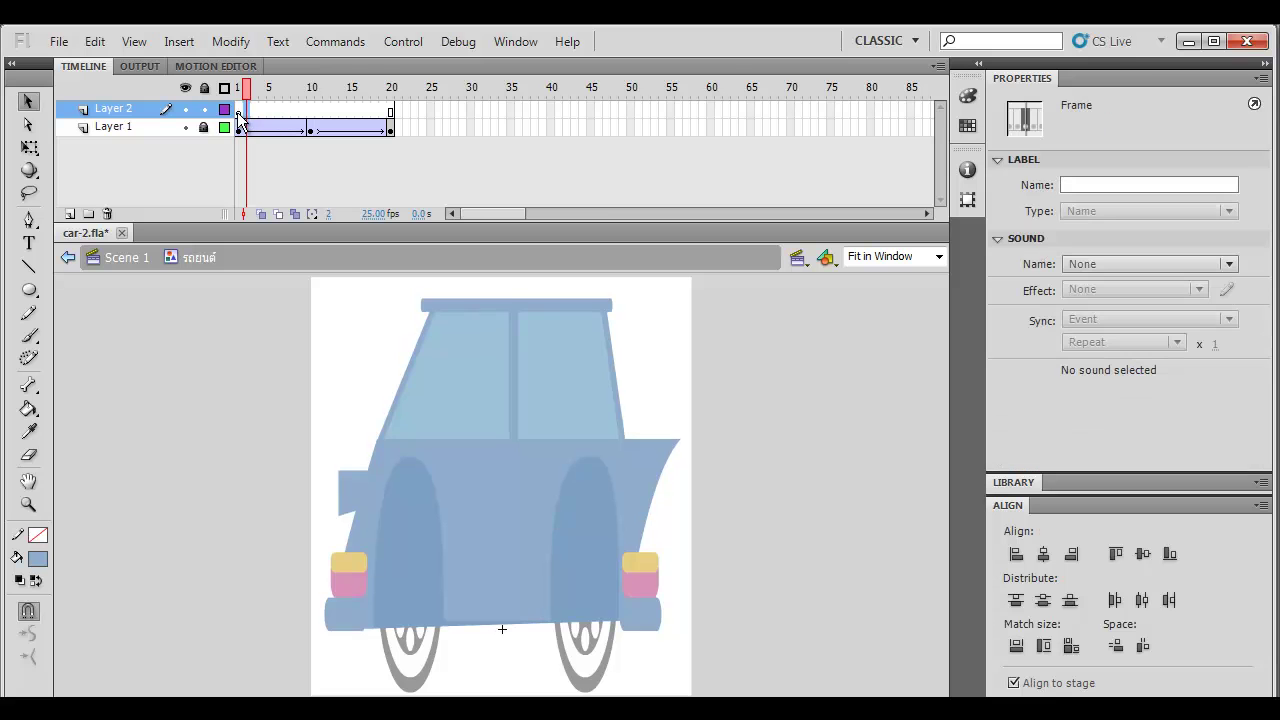
click(265, 90)
drag(266, 92, 244, 103)
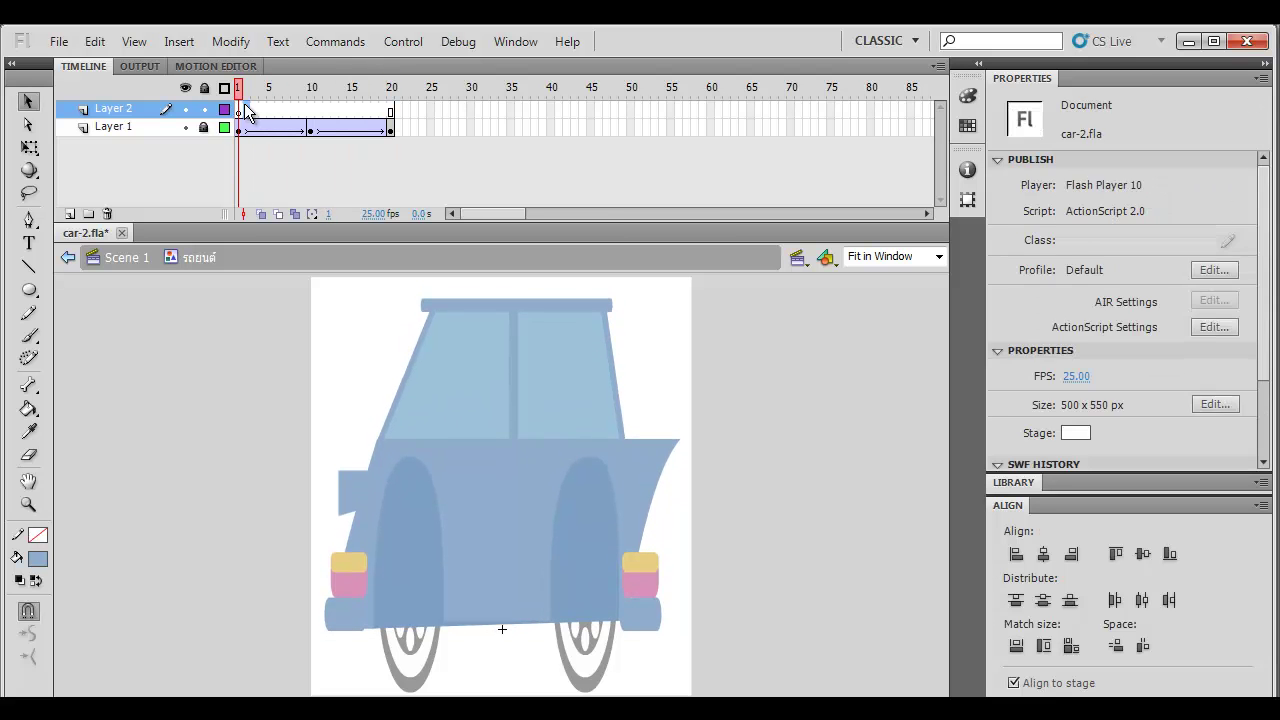
key(ctrl+v)
drag(485, 455, 418, 370)
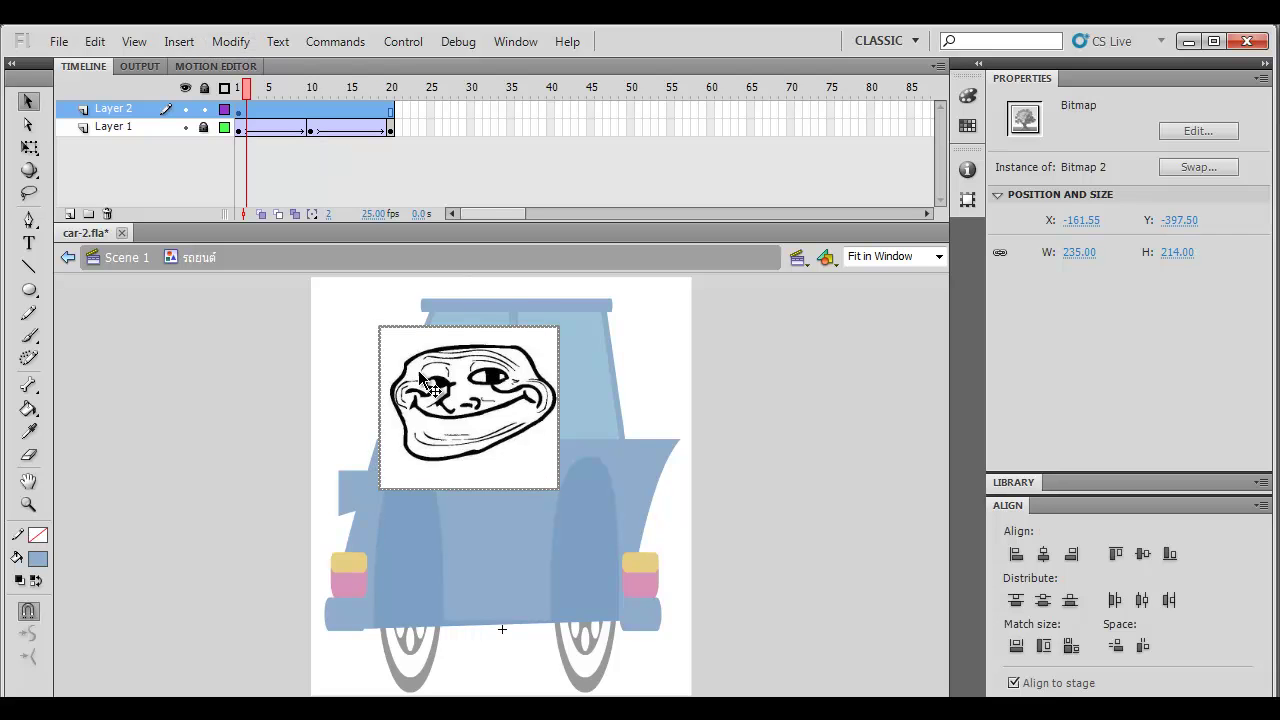
Start Trace Bitmap on the troll face and preview it with color threshold 100 and minimum area 8 pixels
click(249, 40)
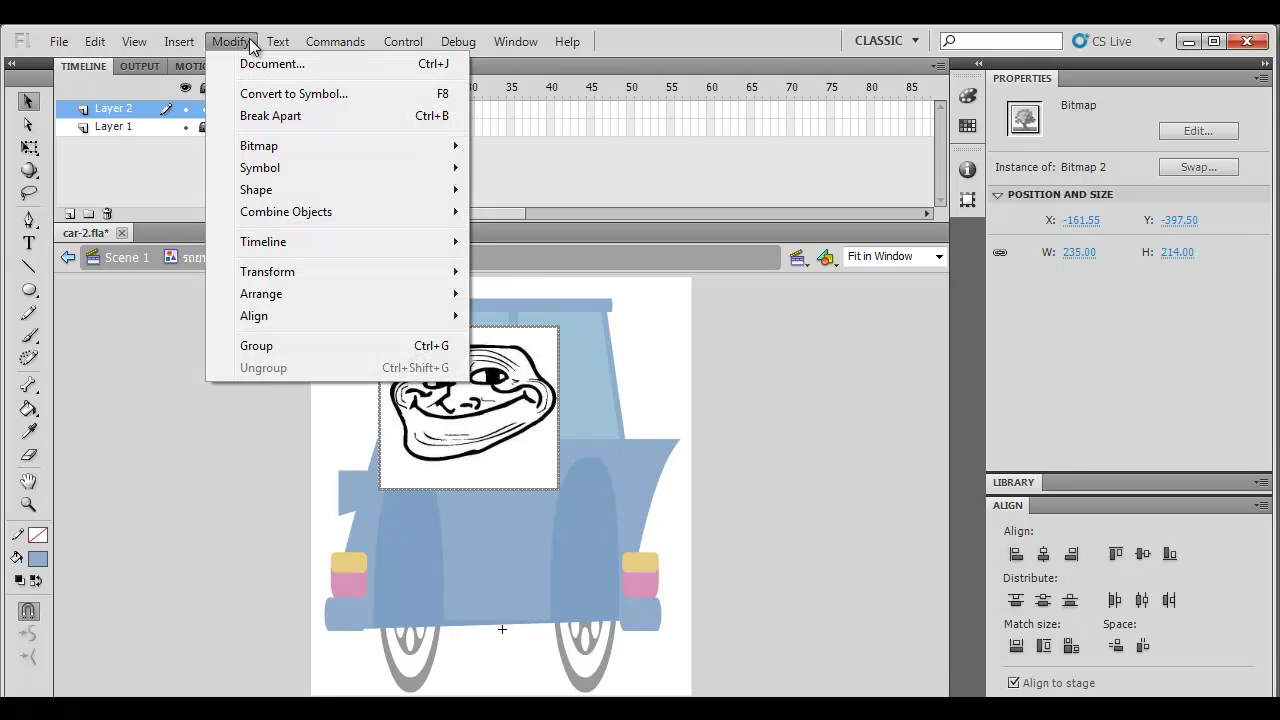
mouse_move(297, 145)
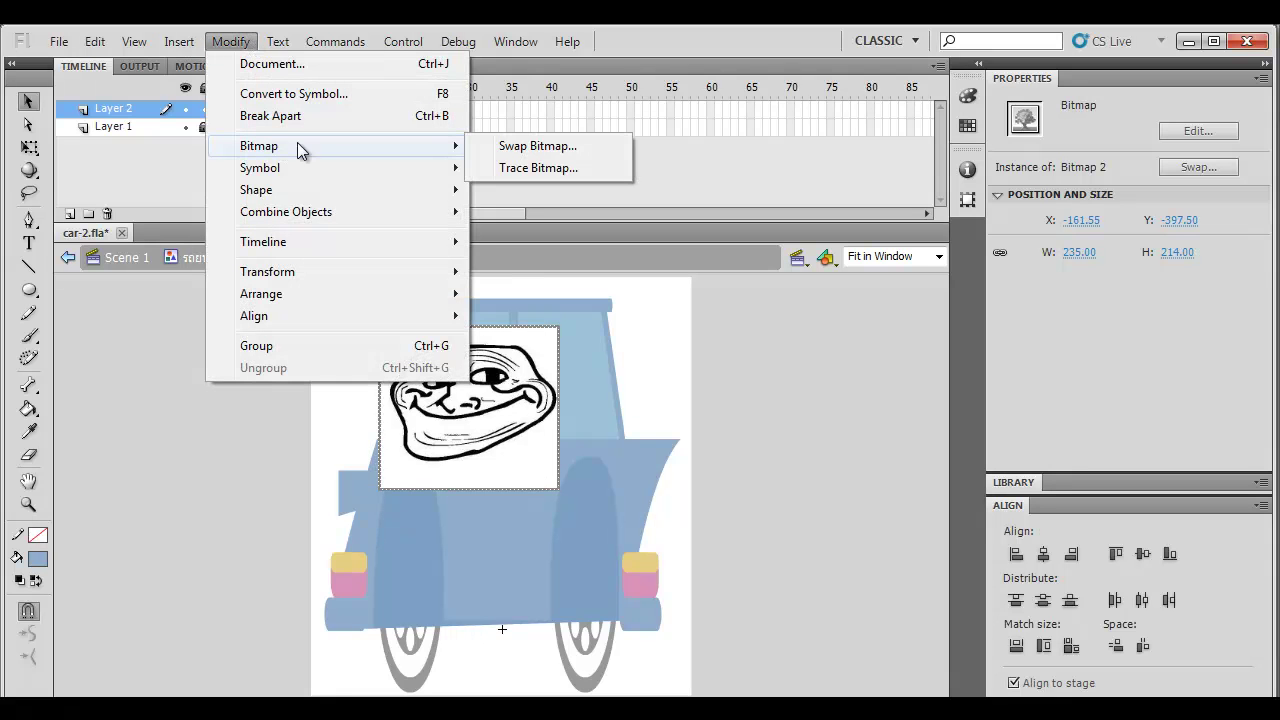
click(533, 168)
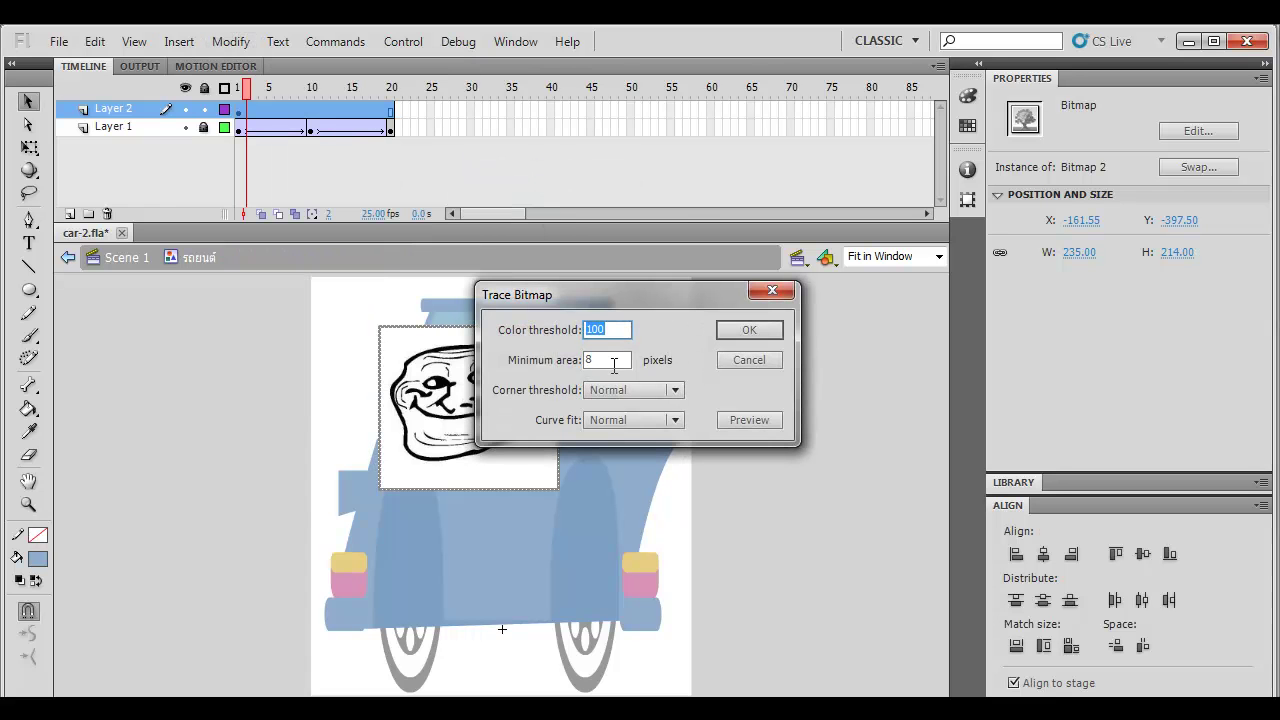
mouse_move(626, 300)
mouse_down()
mouse_move(696, 309)
mouse_move(745, 344)
mouse_up()
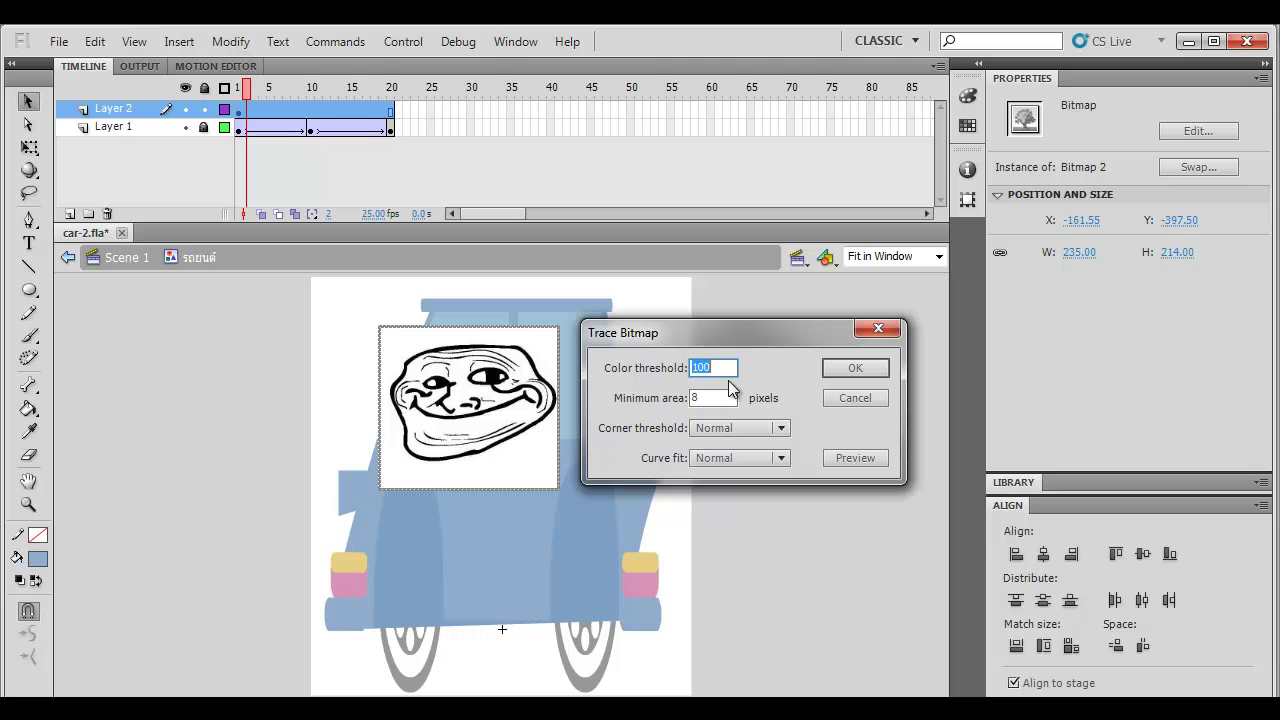
click(645, 402)
click(868, 460)
drag(662, 335, 699, 333)
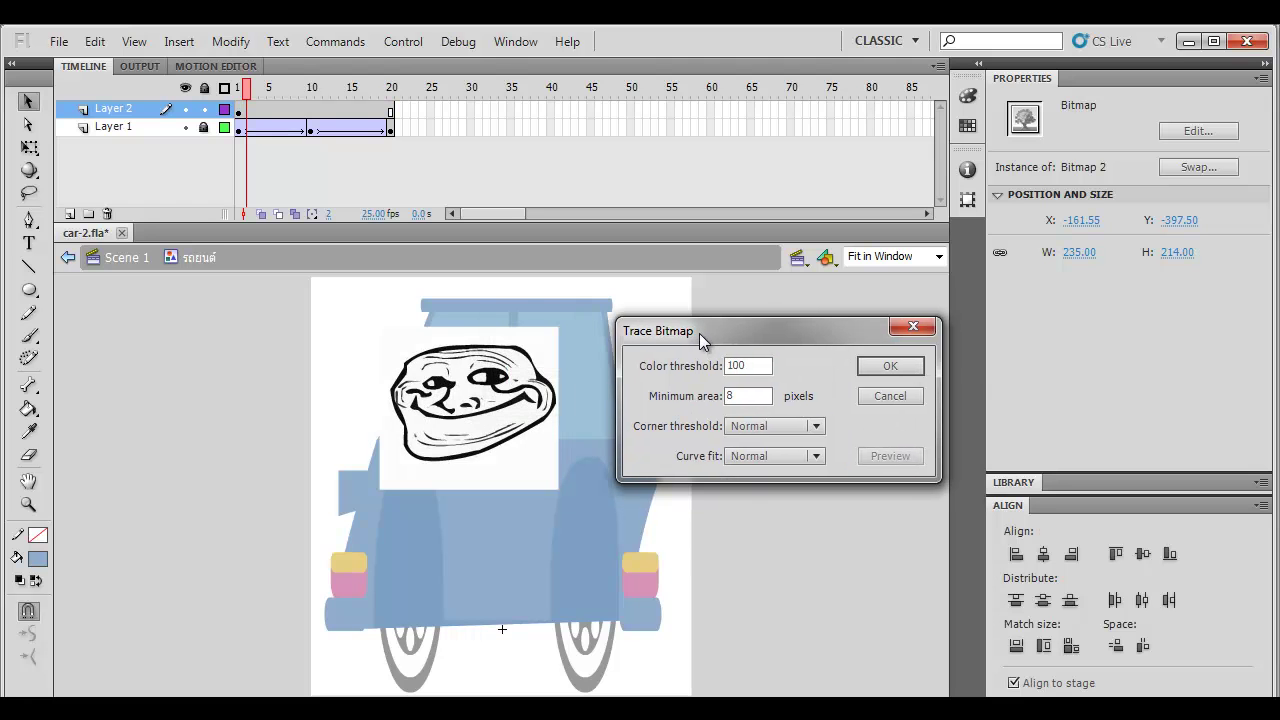
Preview the bitmap trace with a minimum area of 1 pixel and of 3 pixels
double_click(770, 400)
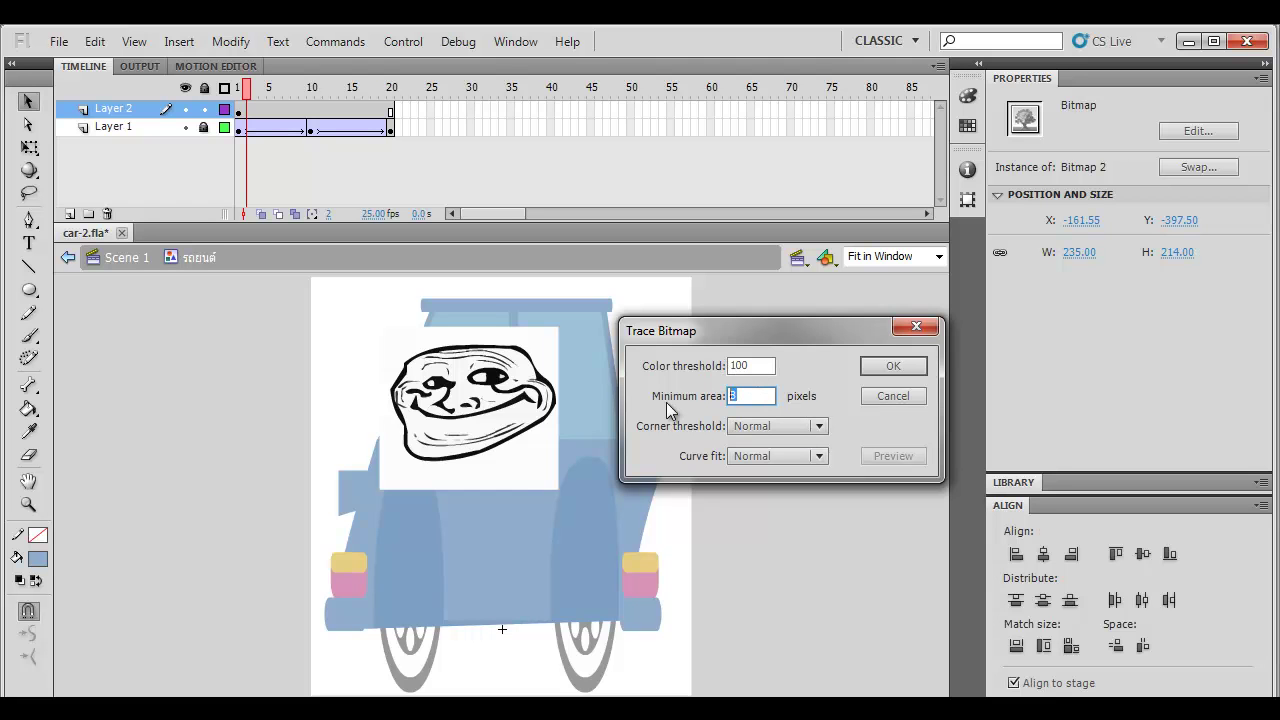
text(1)
click(895, 460)
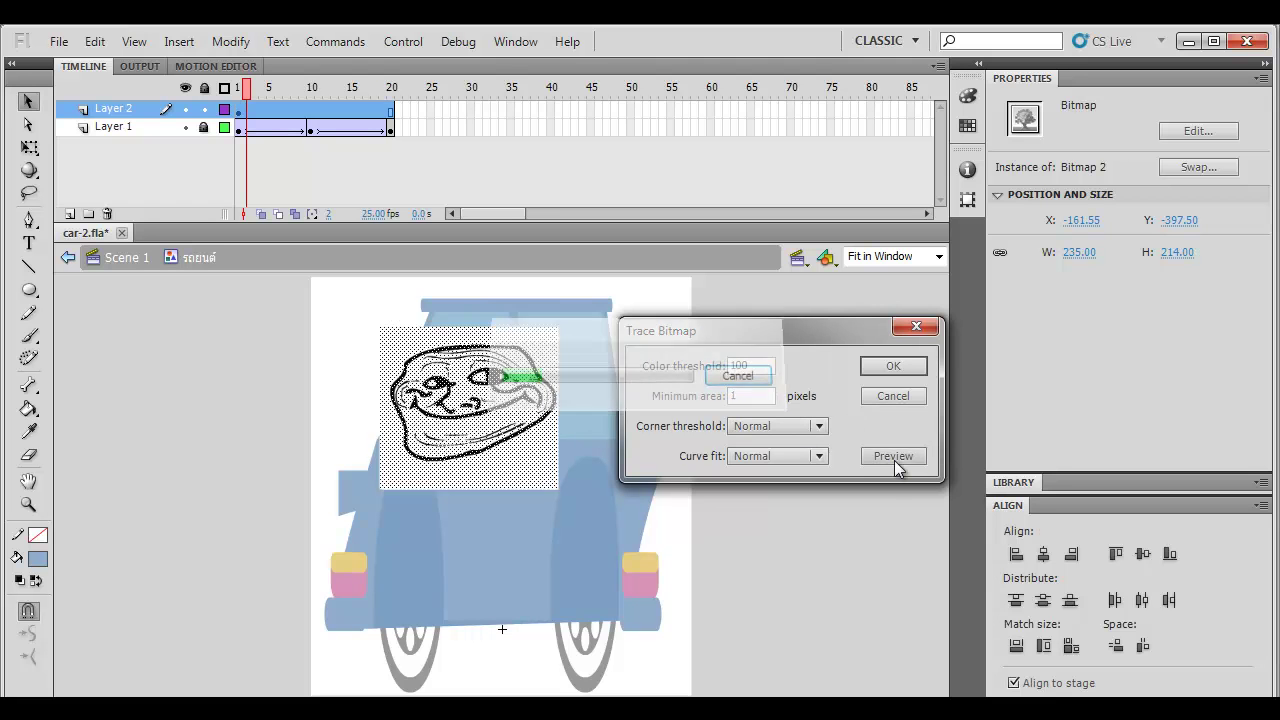
double_click(736, 398)
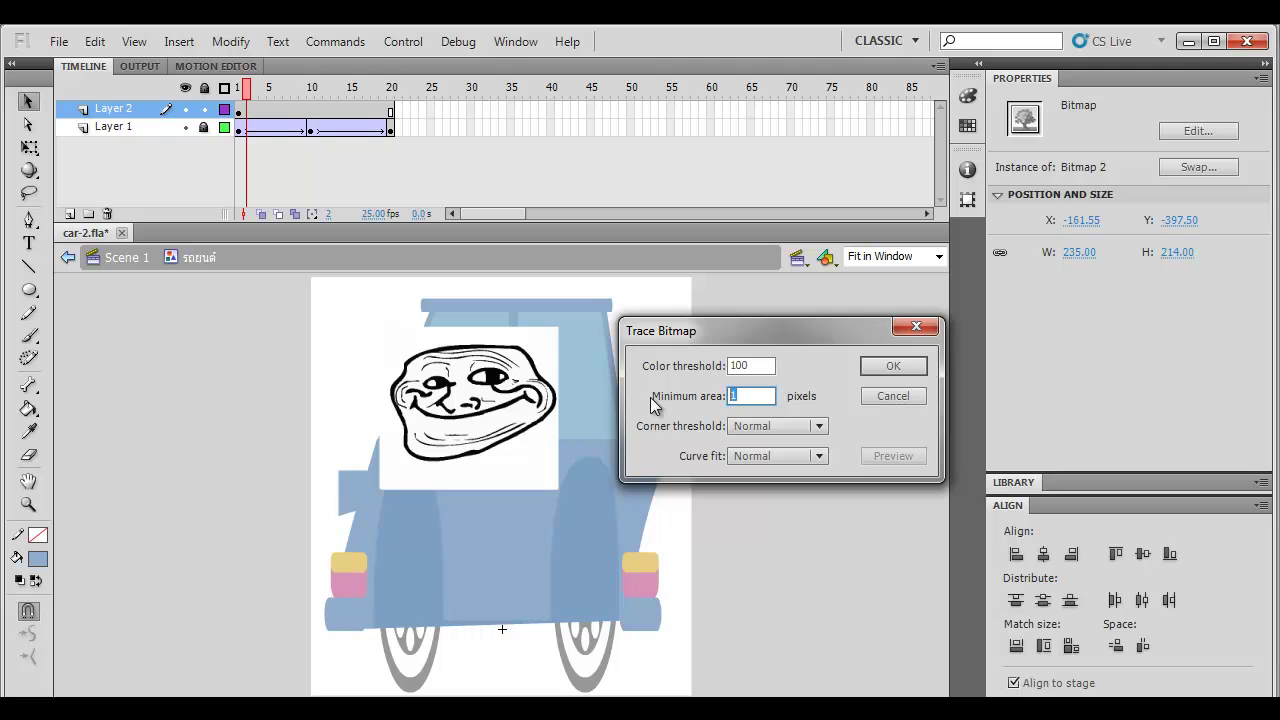
text(3)
click(896, 460)
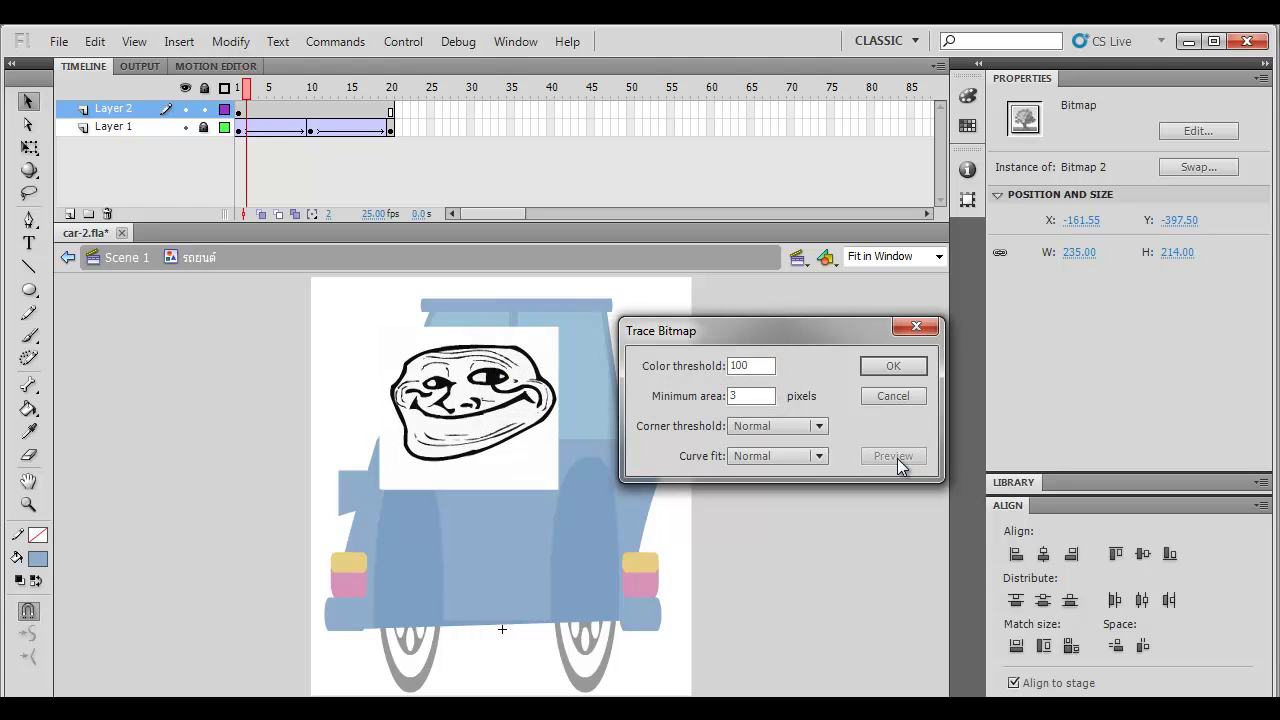
Set the trace's minimum area to 10 pixels, preview it, apply the trace to the face and deselect it
double_click(752, 396)
text(10)
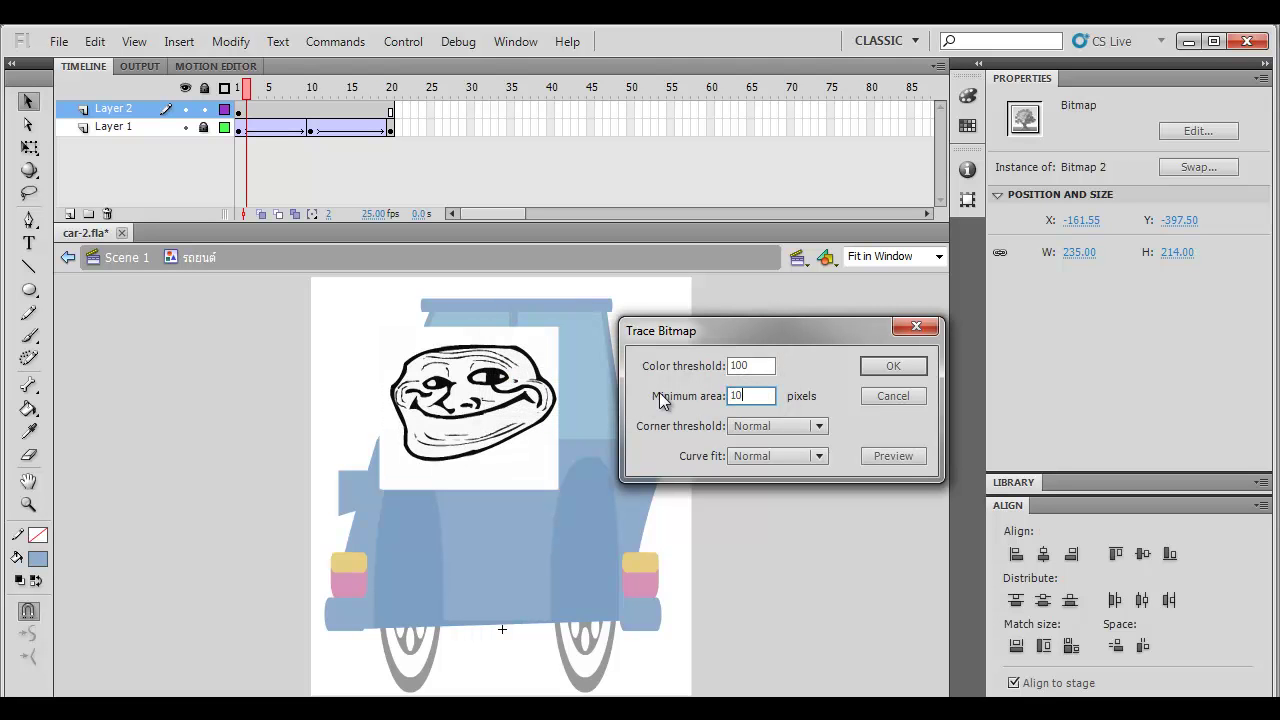
click(896, 458)
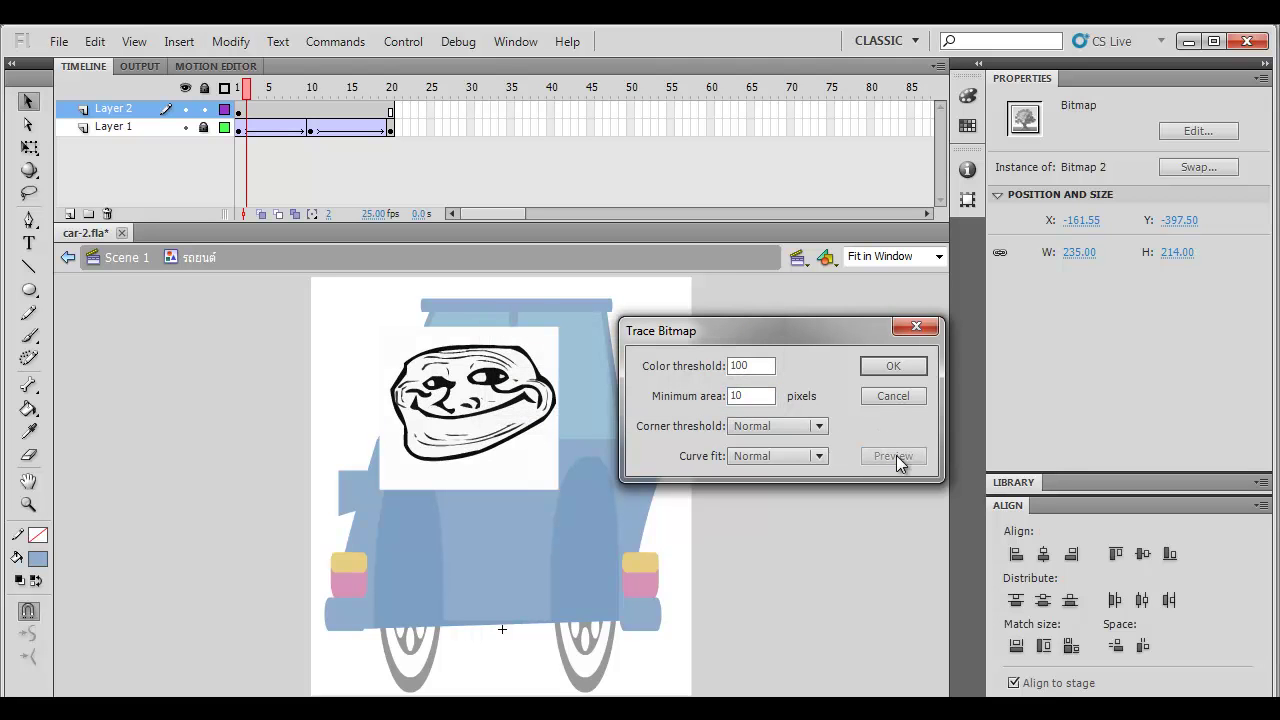
click(892, 368)
click(771, 391)
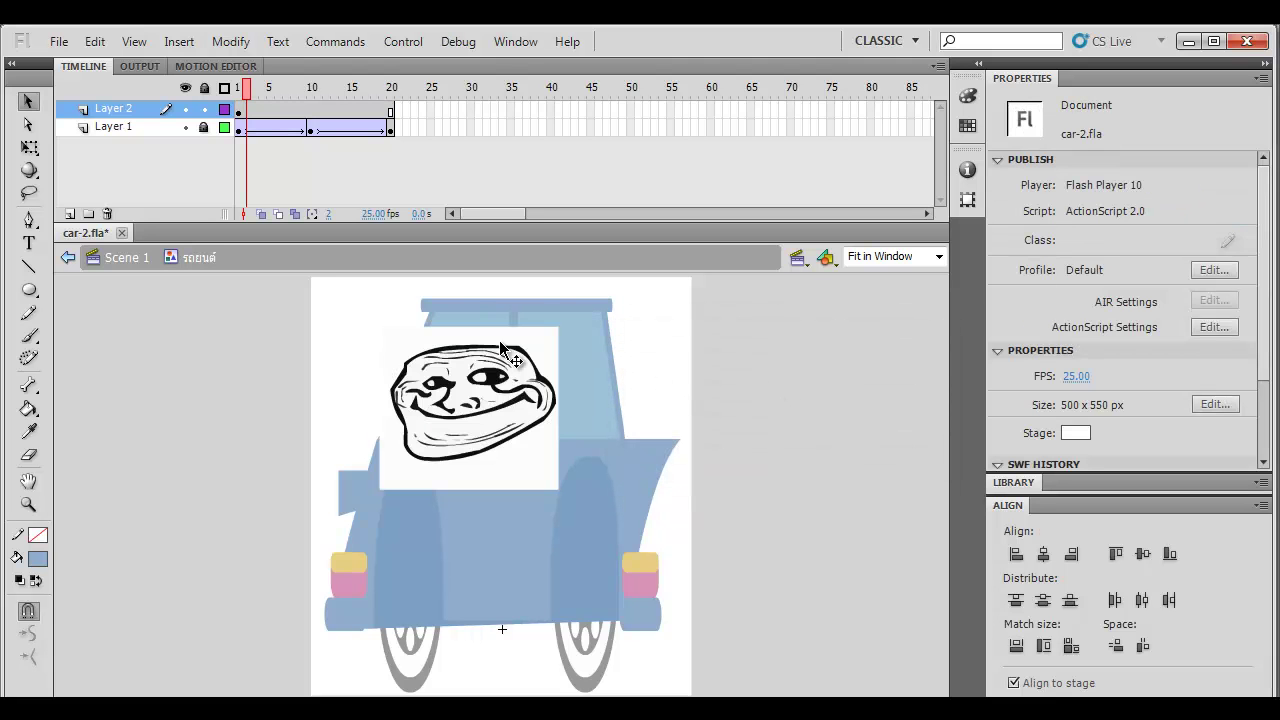
Delete the white background around the traced troll face and convert the remaining face to a graphic symbol
click(530, 350)
key(Delete)
drag(605, 327, 343, 486)
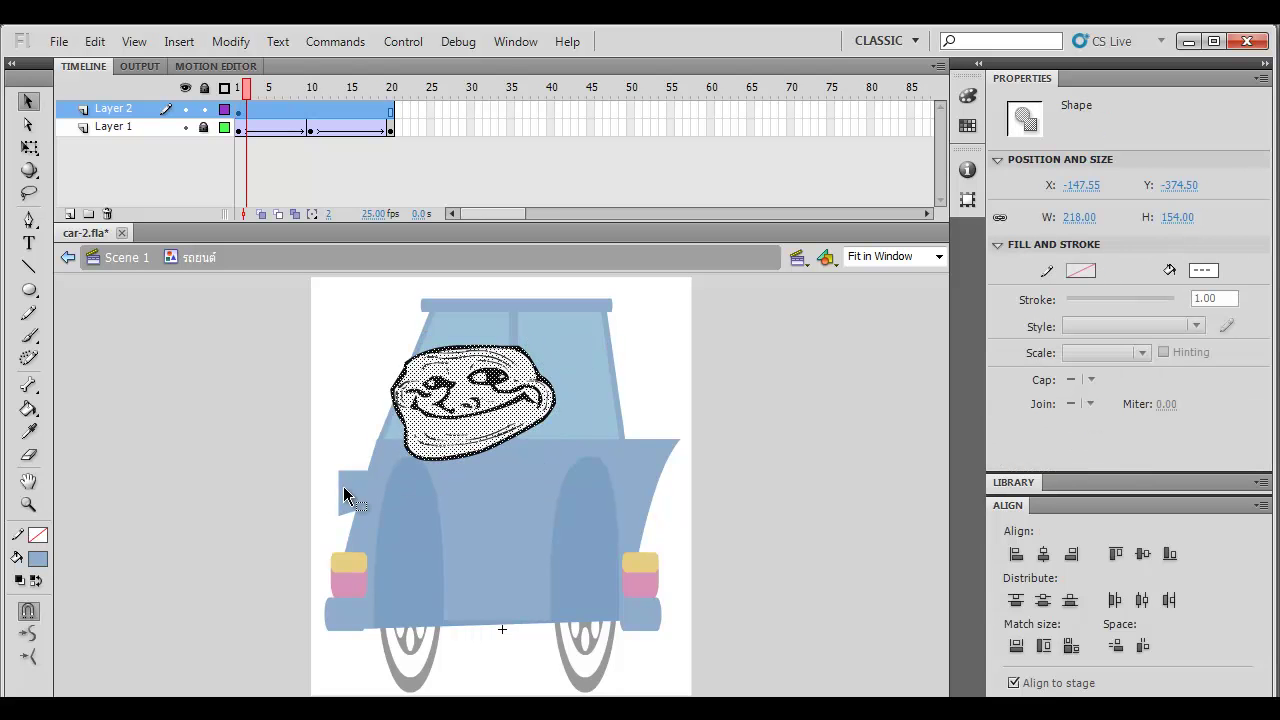
key(F8)
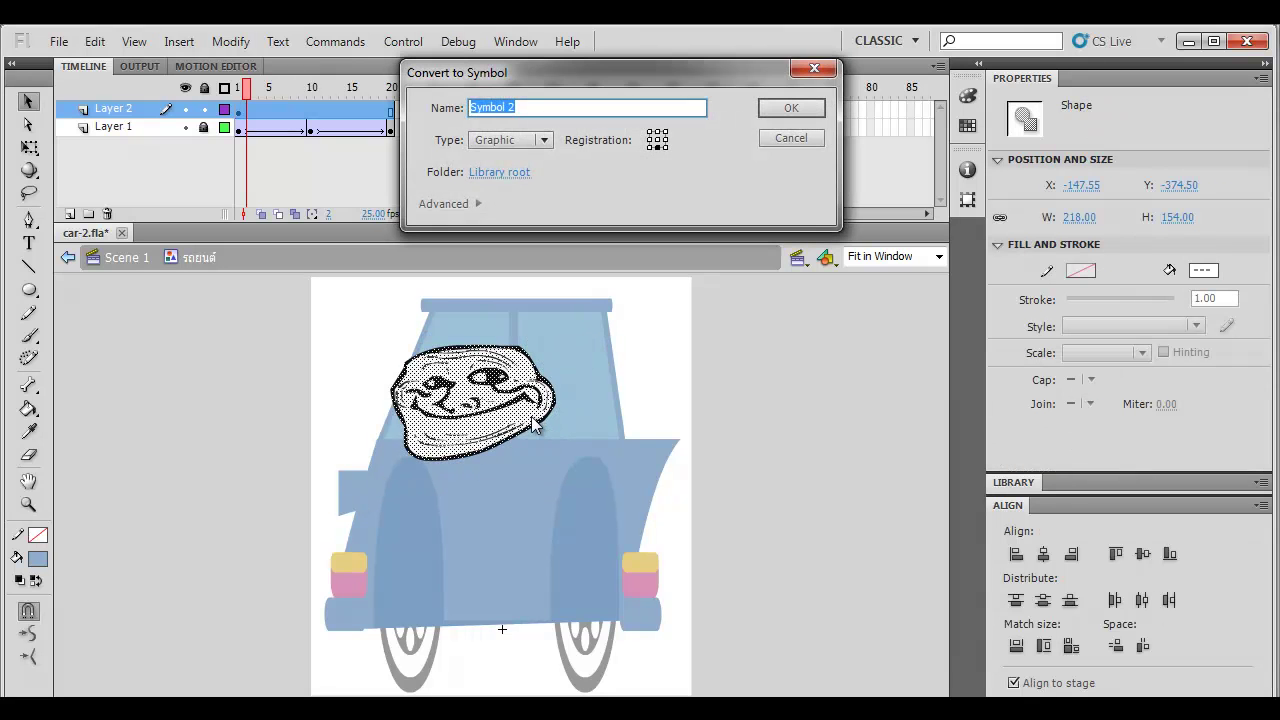
key(Return)
Rotate the face clockwise, narrow it and fit it inside the car's left window with Free Transform
key(q)
drag(565, 322, 600, 348)
drag(525, 414, 517, 414)
mouse_move(565, 357)
mouse_down()
mouse_move(497, 380)
mouse_move(484, 413)
mouse_move(541, 350)
mouse_up()
mouse_move(484, 416)
mouse_down()
mouse_move(488, 403)
mouse_move(494, 416)
mouse_up()
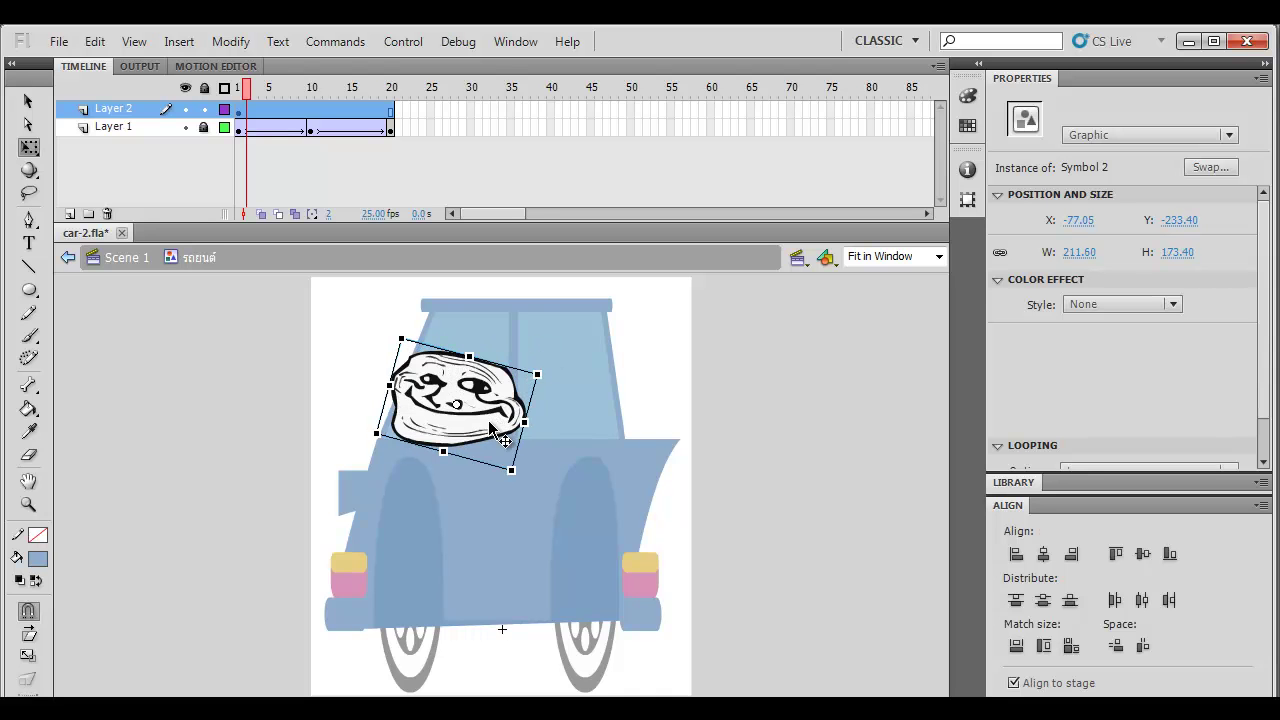
Add keyframes at frames 10 and 20 of the face layer and create classic tweens between the keyframes
click(391, 116)
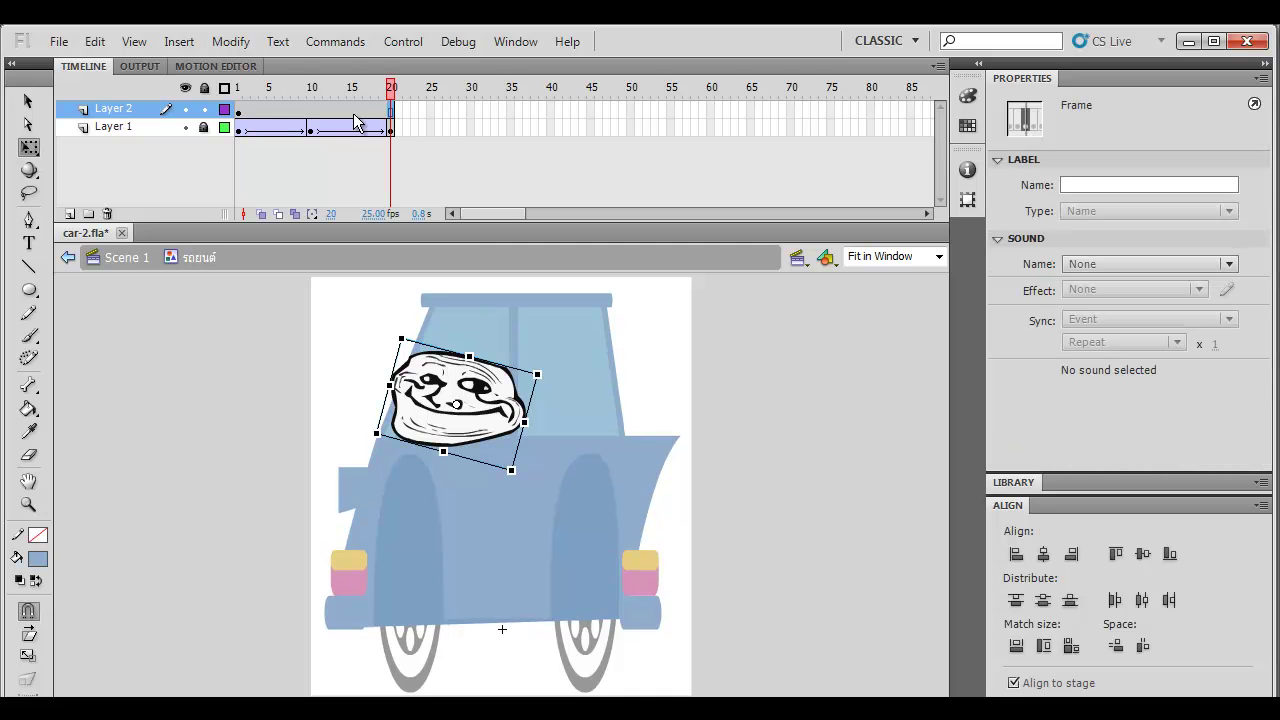
click(310, 112)
key(F6)
drag(296, 112, 335, 112)
right_click(334, 113)
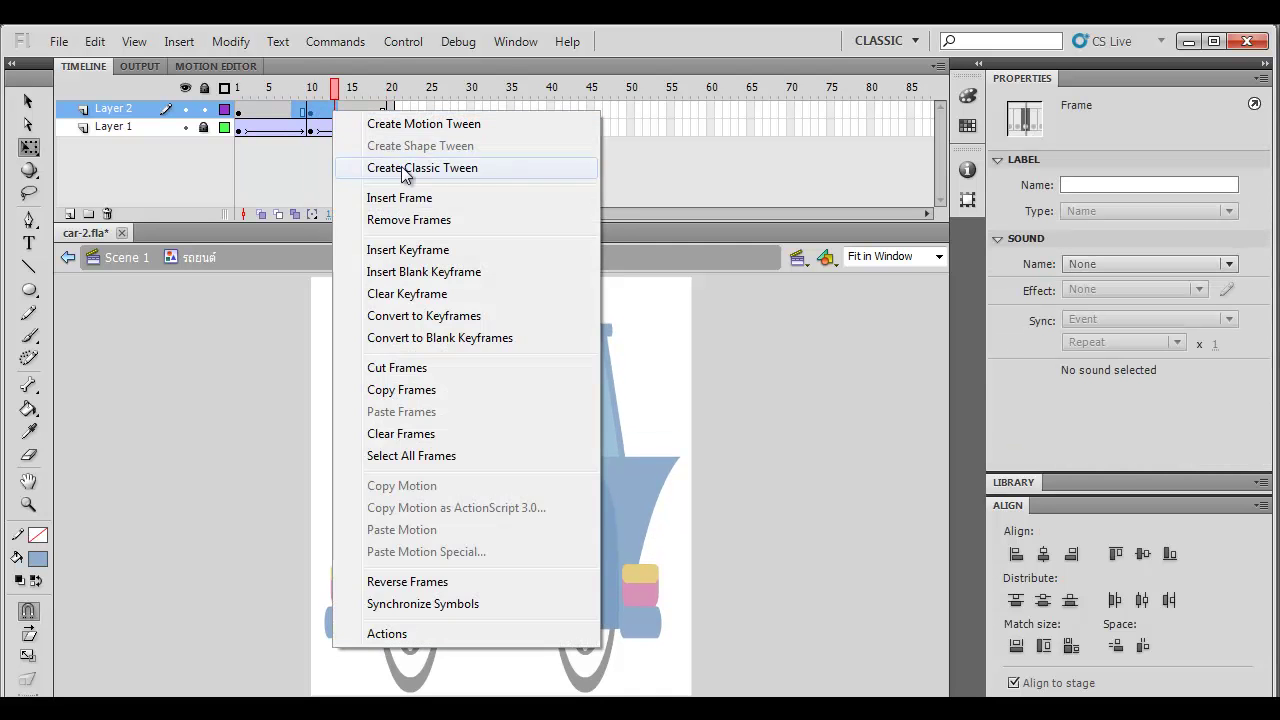
click(405, 170)
Lower the face at frame 10 to follow the car body and play the animation
click(312, 114)
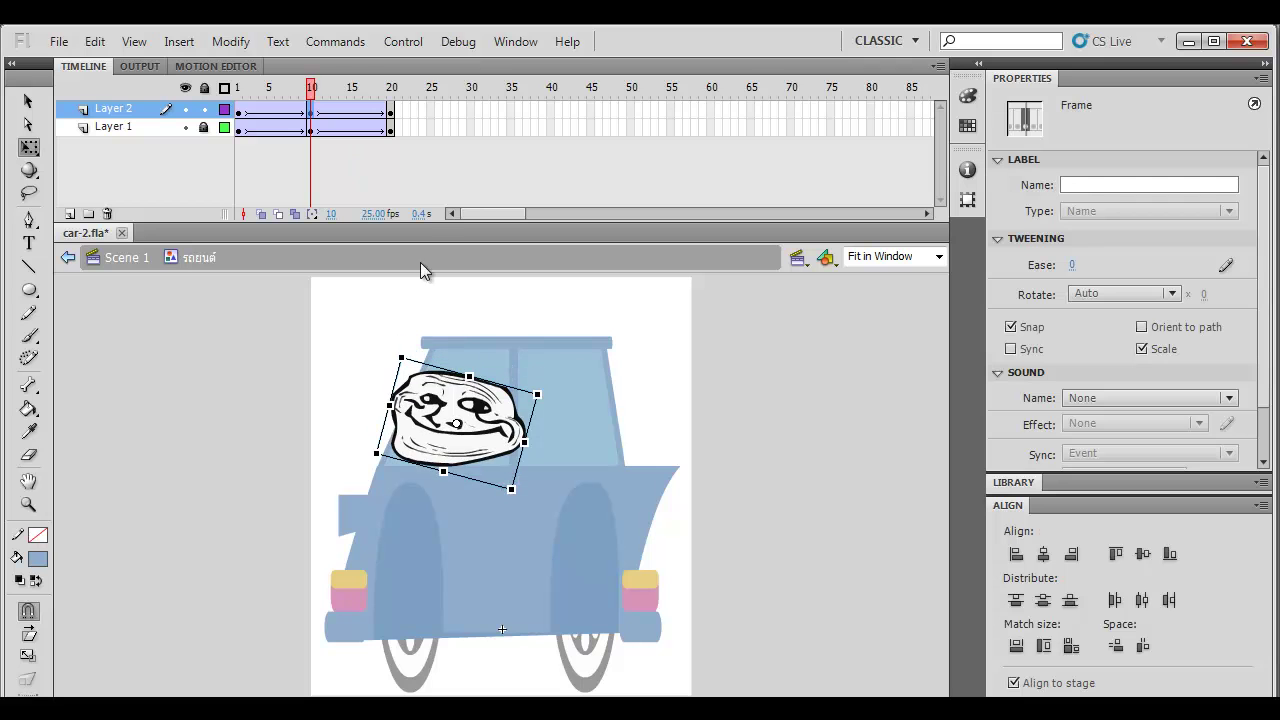
click(472, 390)
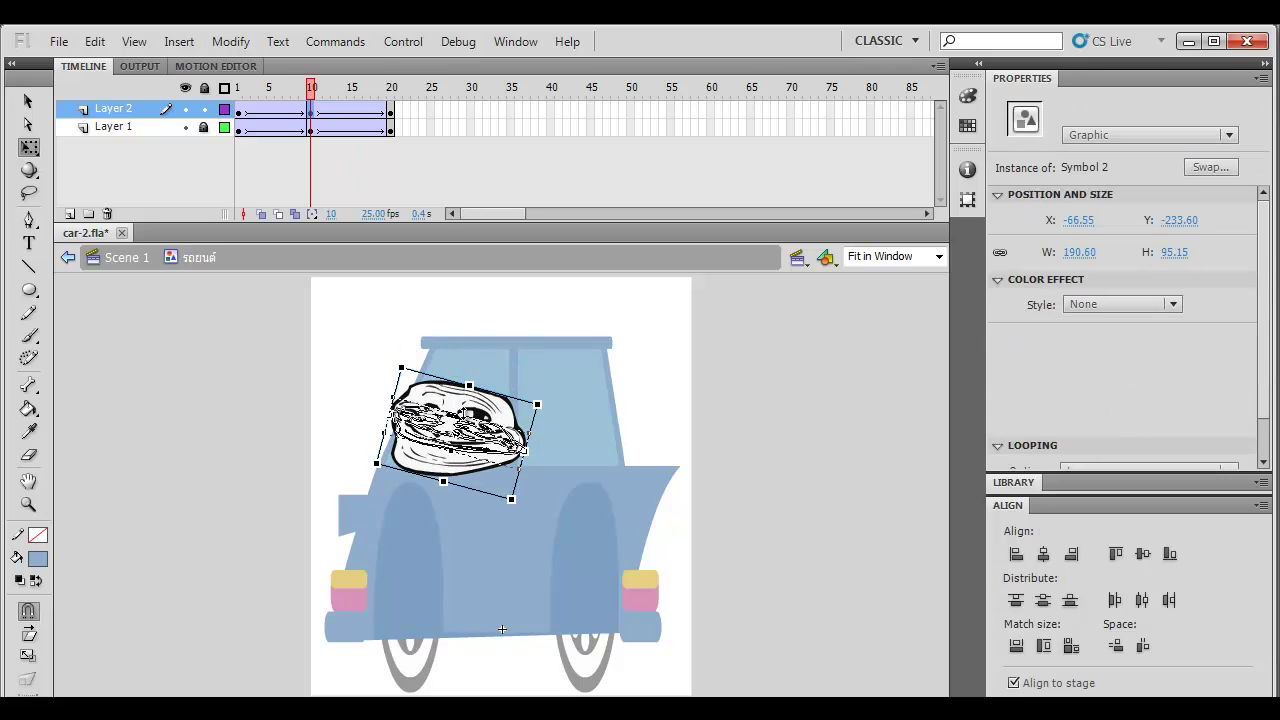
drag(469, 388, 476, 377)
key(Return)
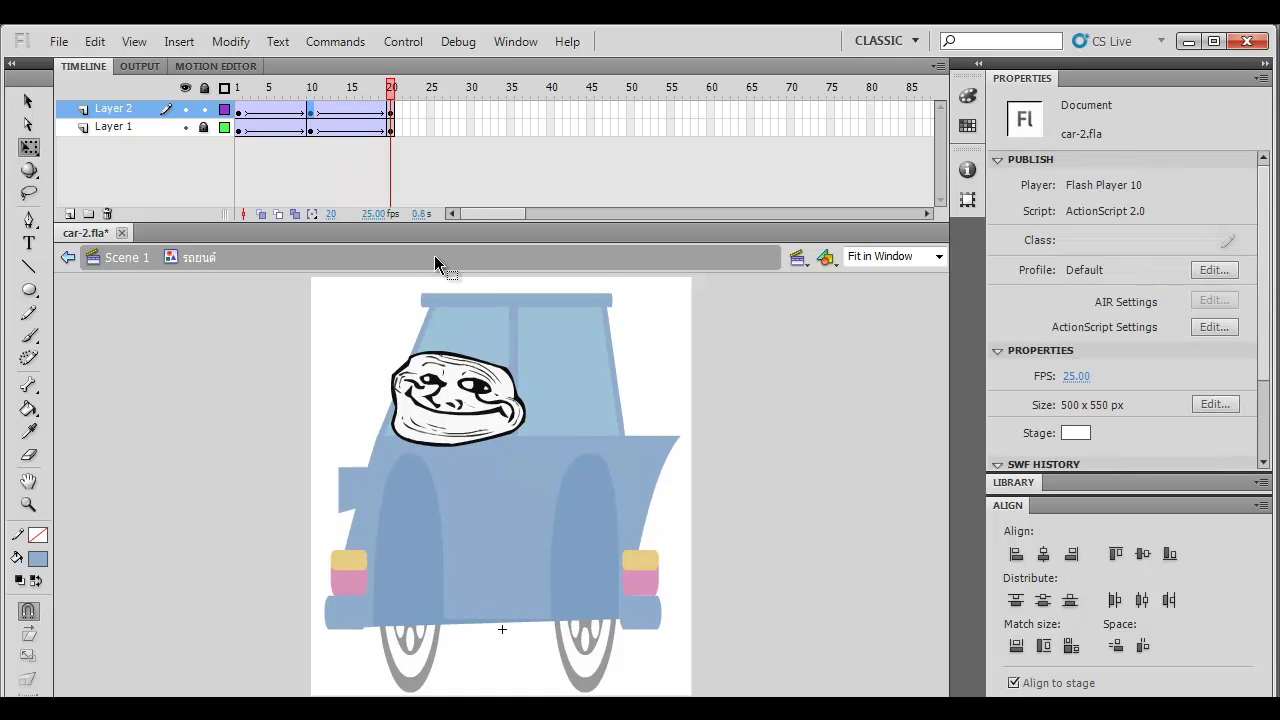
Nudge the face's vertical position at frame 10 to match the car's bounce
click(310, 109)
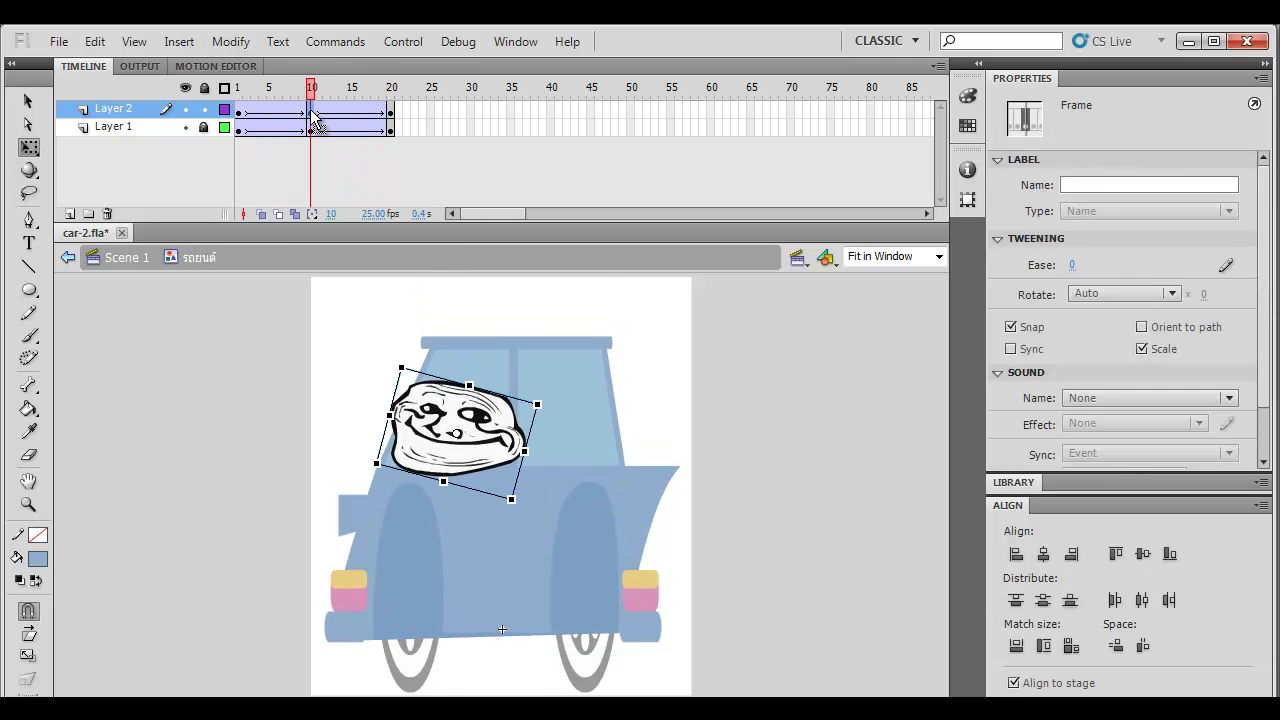
key(shift+Up)
key(shift+Up)
key(shift+Down)
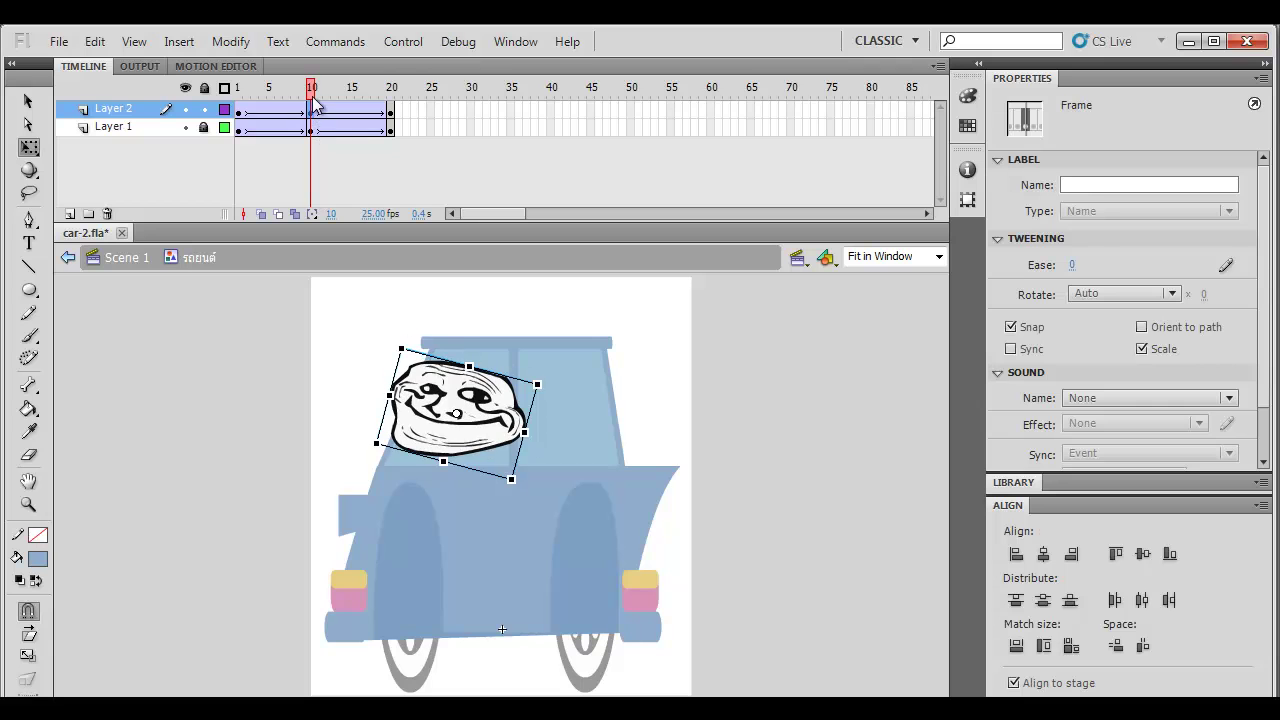
key(shift+Down)
Replay the face animation from frame 1 and save the document
click(239, 109)
key(Return)
key(Return)
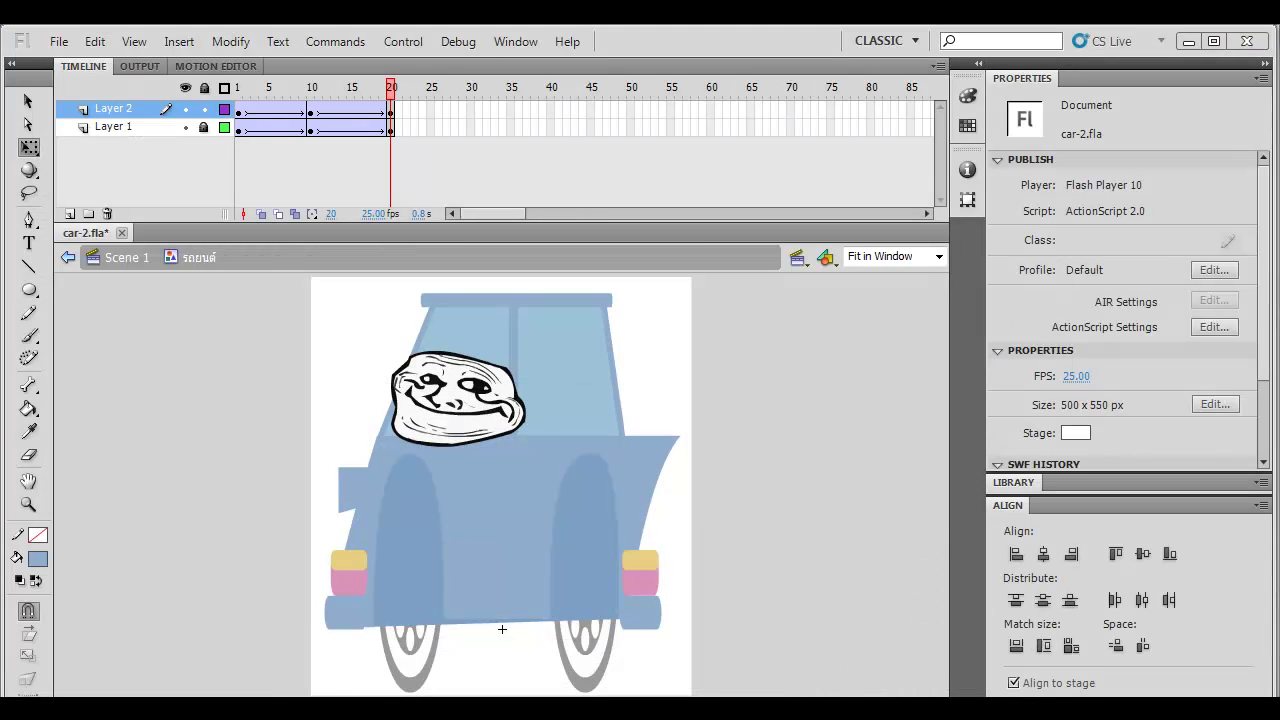
click(1200, 600)
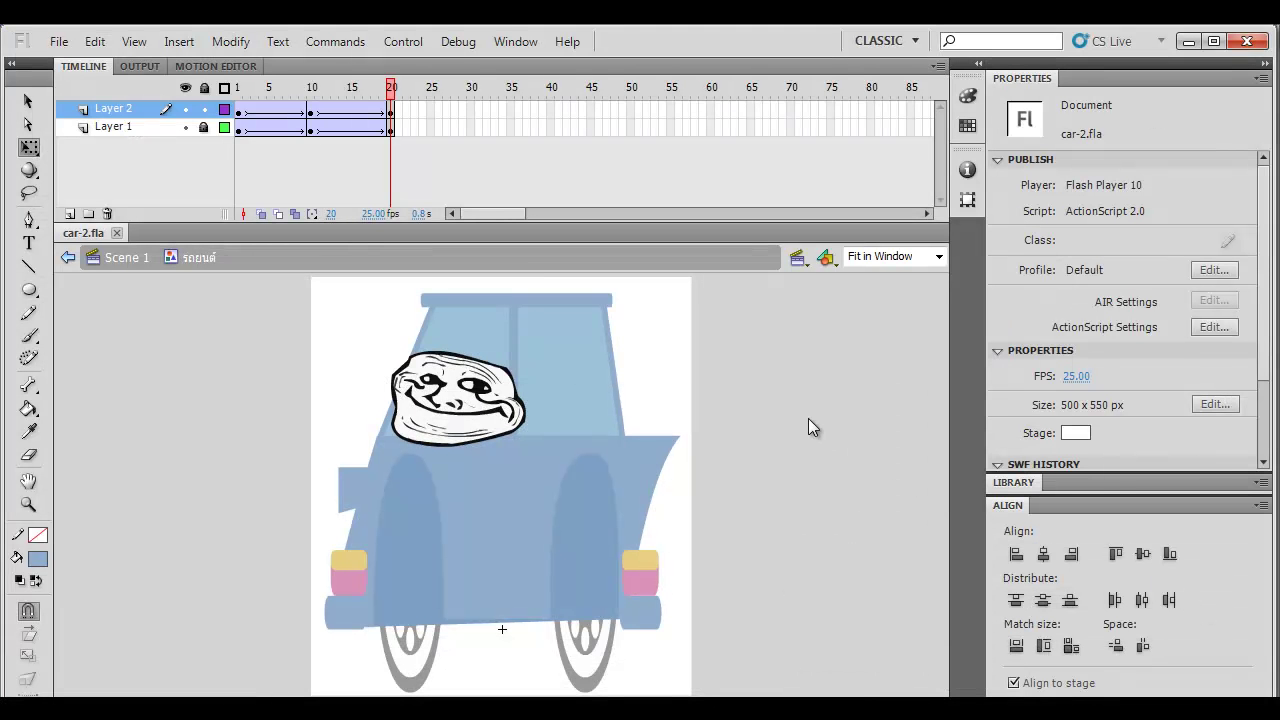
key(Return)
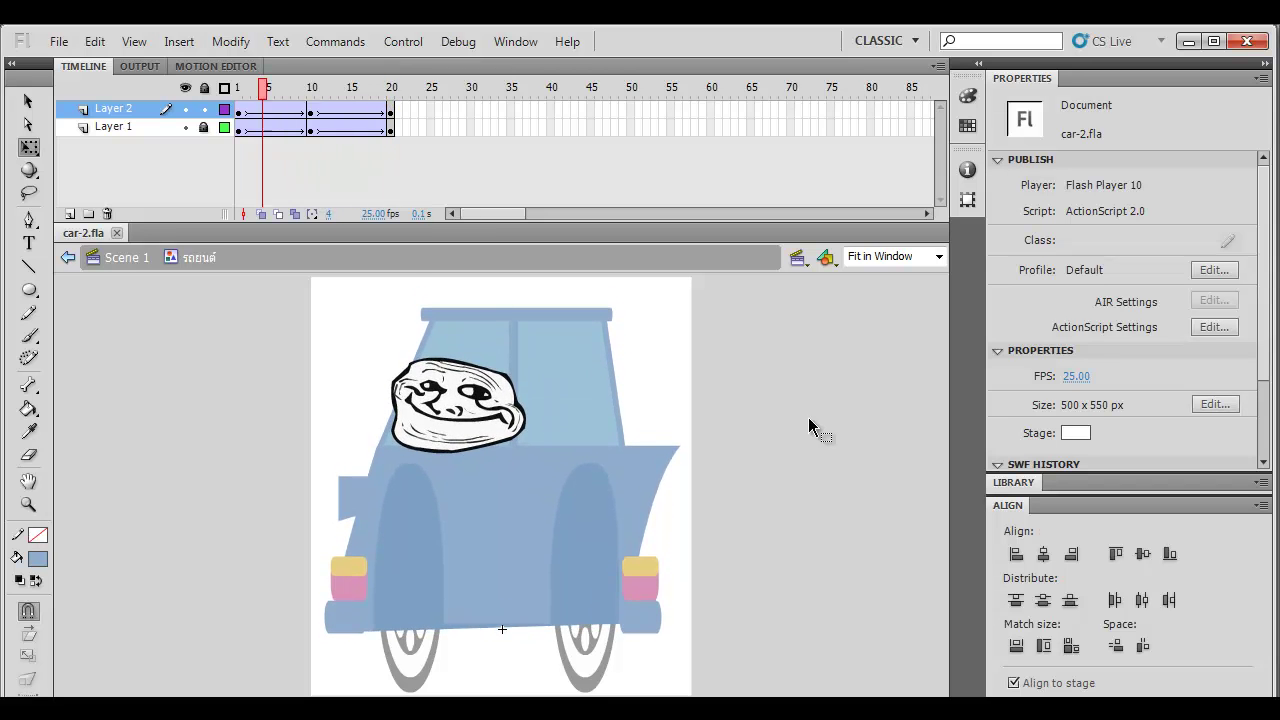
Open the face symbol for editing, add a keyframe at frame 5 and extend its layer to frame 9
click(455, 420)
double_click(460, 437)
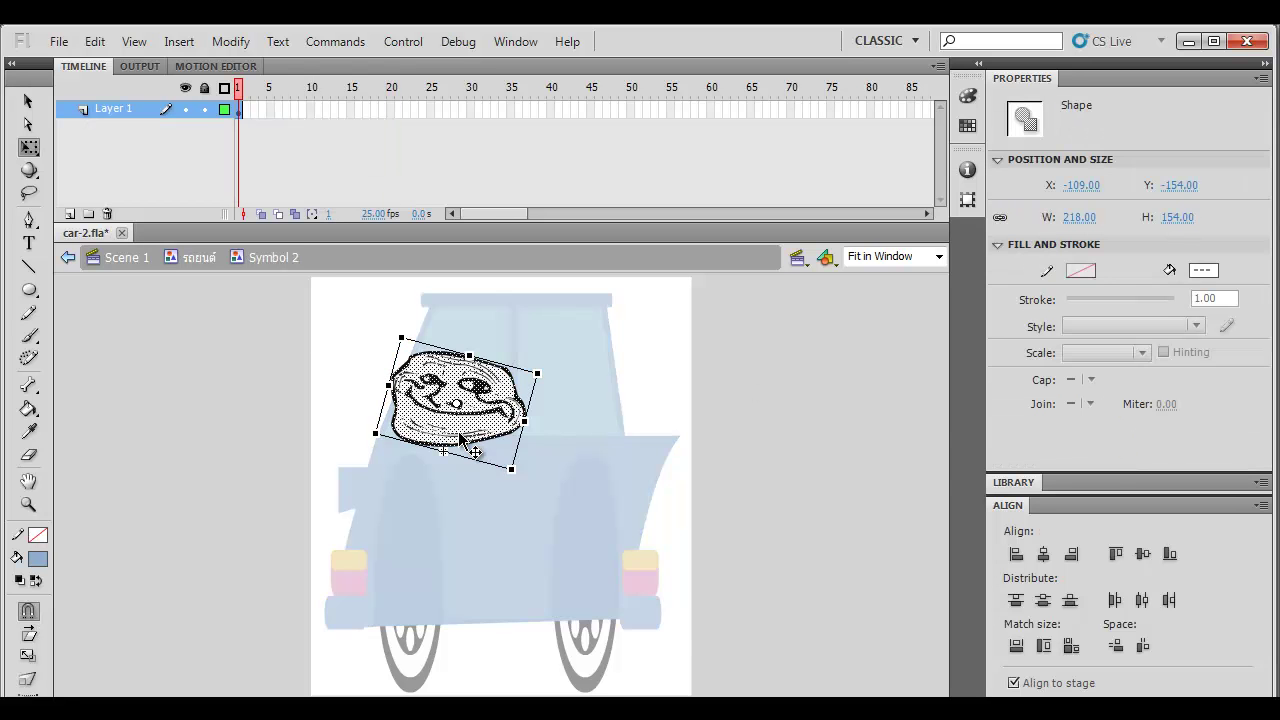
click(737, 420)
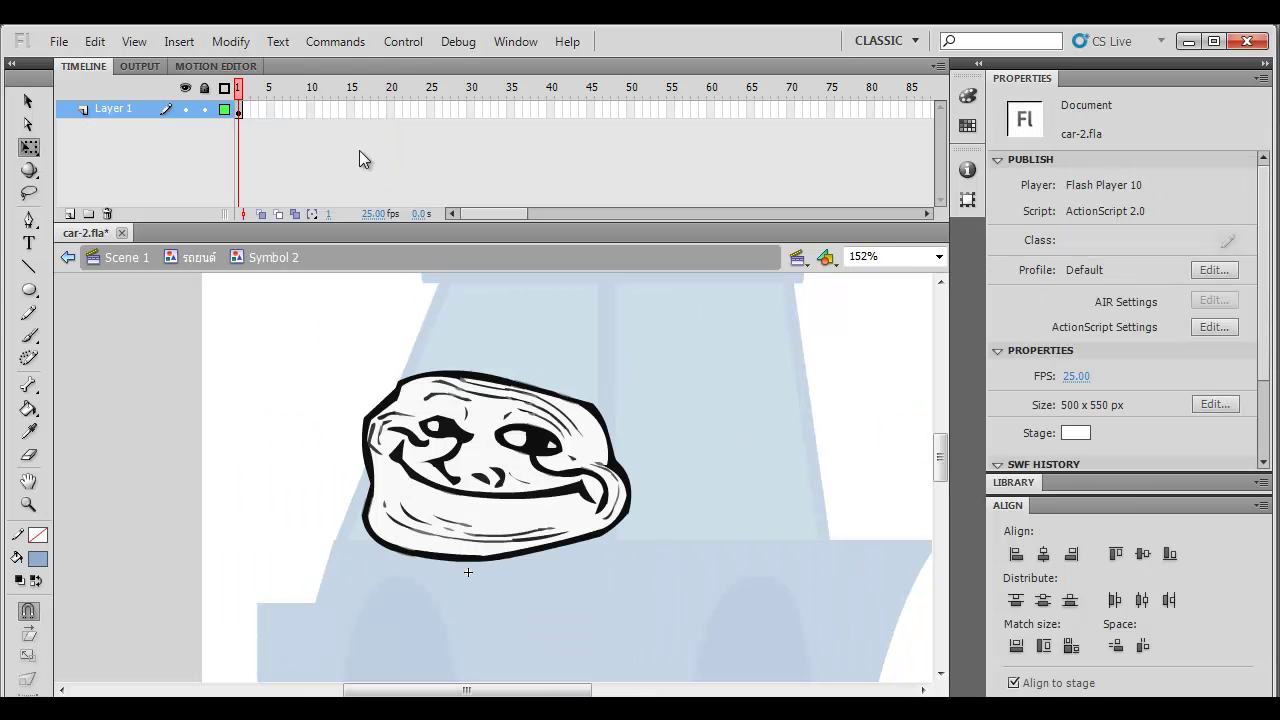
click(272, 107)
key(F6)
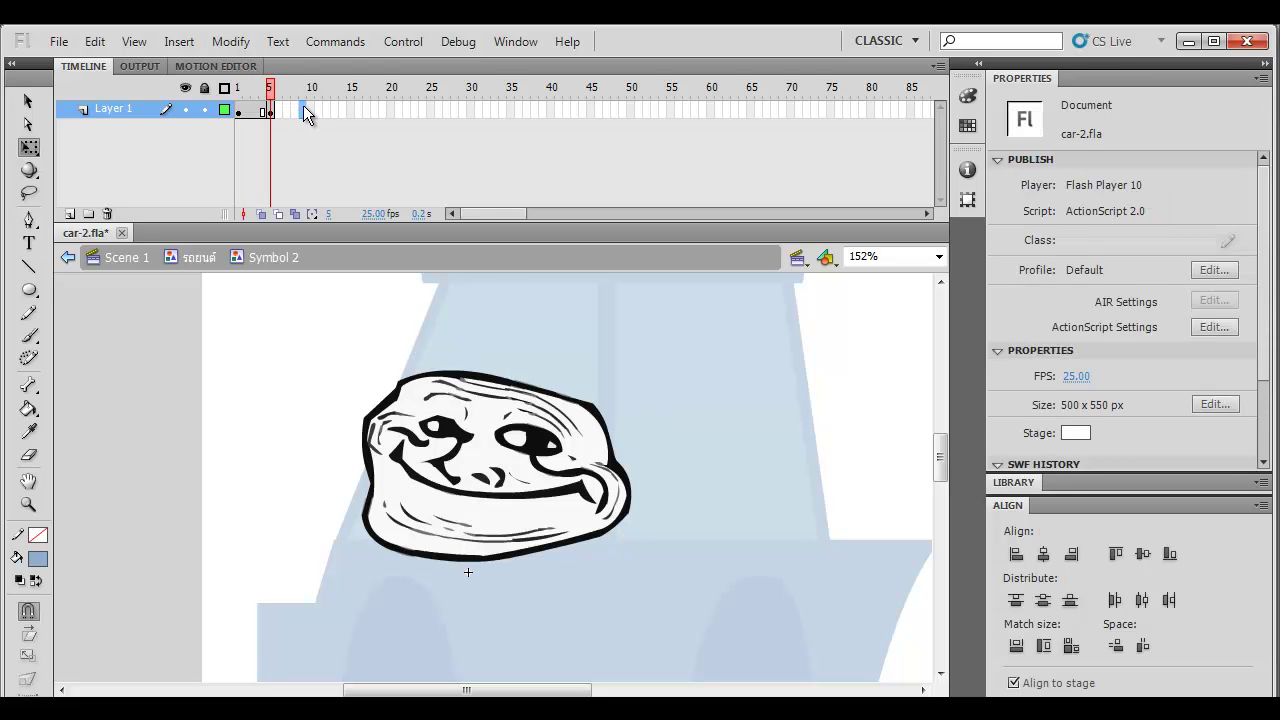
click(303, 108)
key(F6)
click(344, 282)
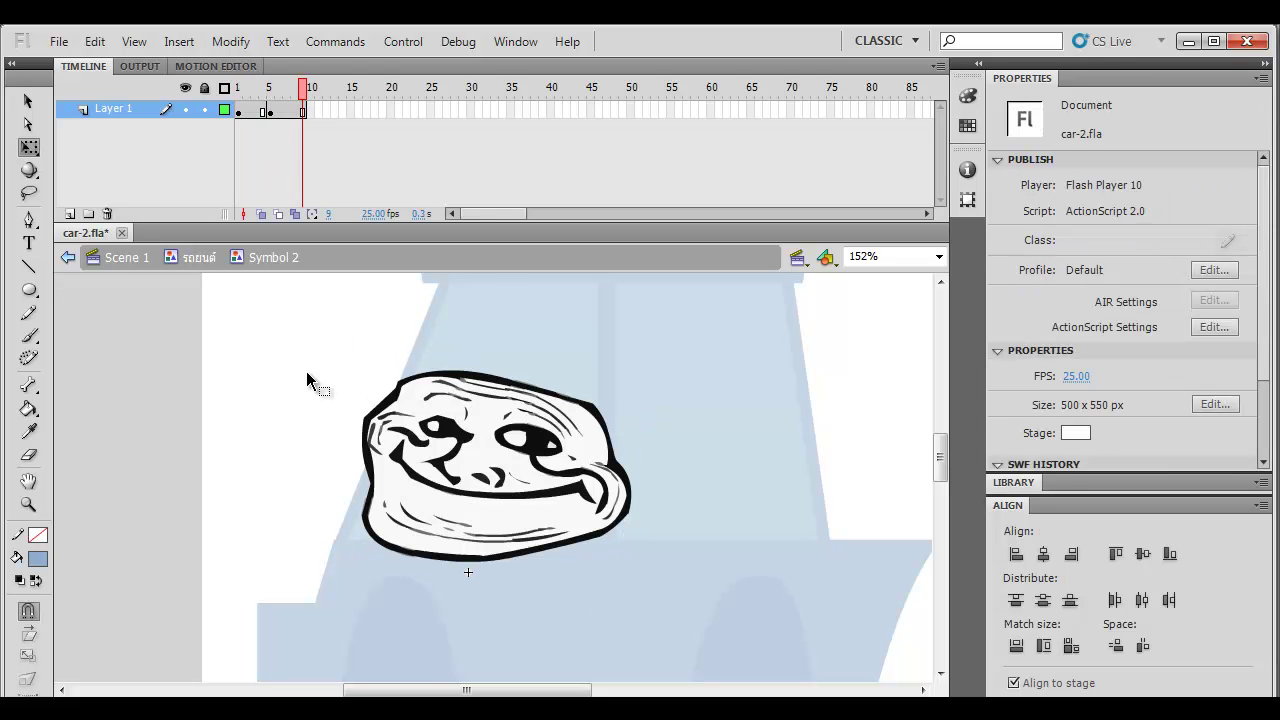
On a new layer with a keyframe at frame 5, brush a black open-mouth outline below the face's smile
click(70, 214)
click(270, 110)
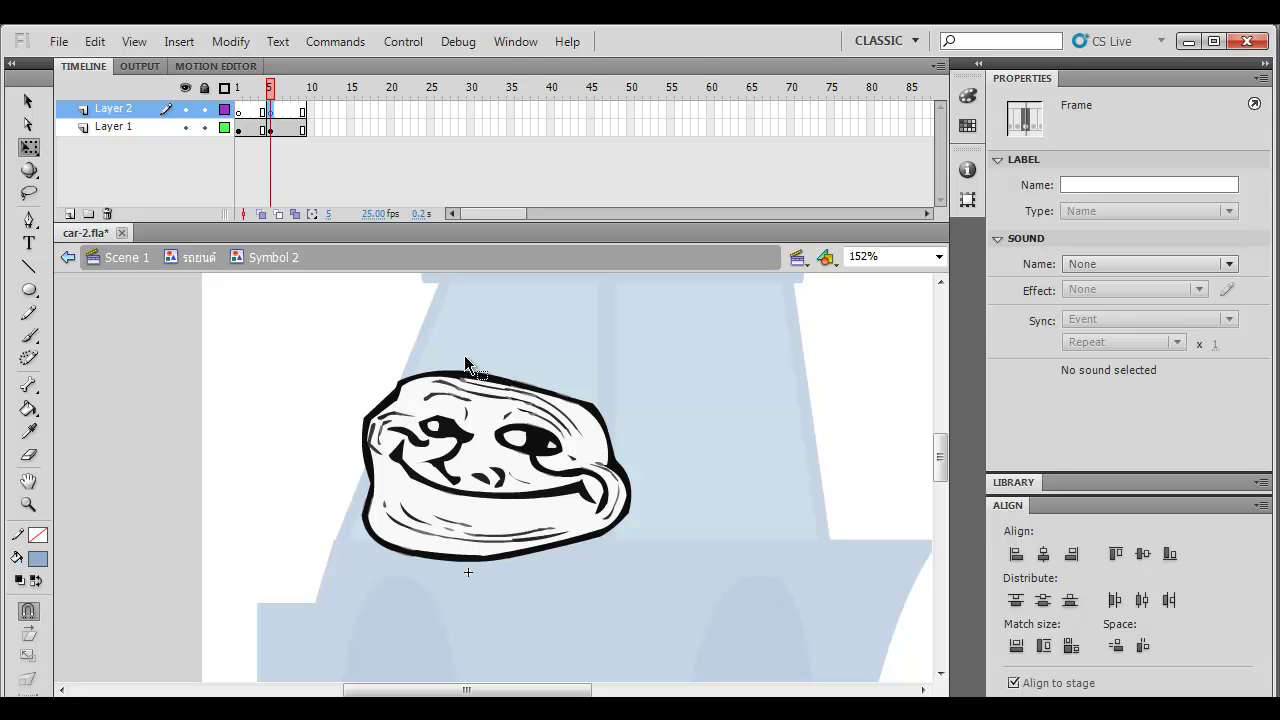
key(b)
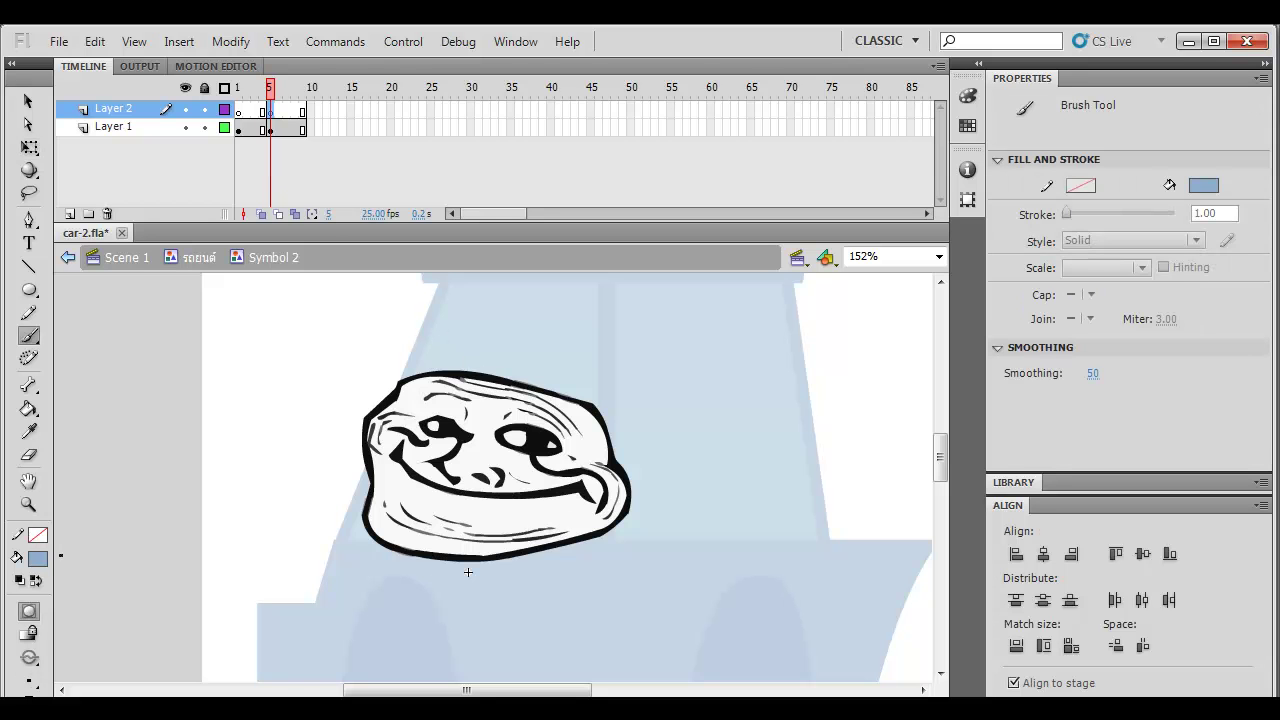
click(37, 560)
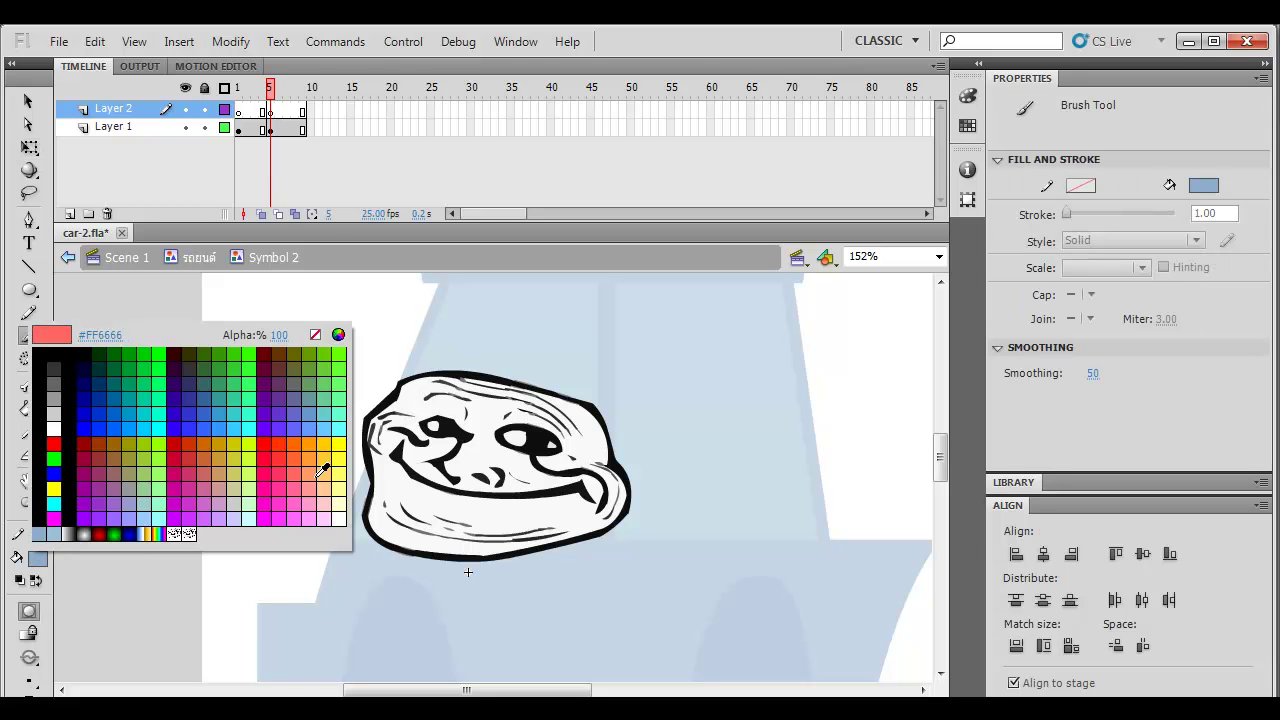
click(396, 458)
mouse_move(418, 524)
mouse_down()
mouse_move(473, 539)
mouse_move(542, 534)
mouse_up()
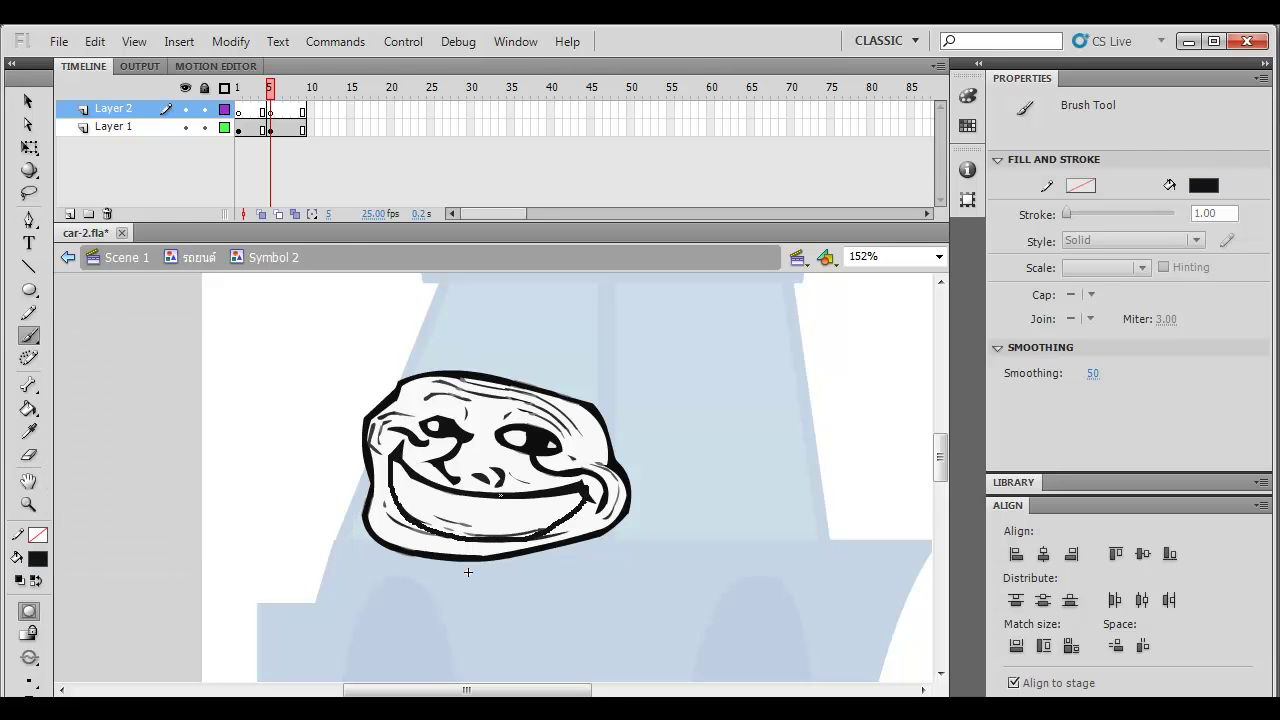
drag(393, 458, 394, 456)
Try to fill the mouth area with the Paint Bucket and undo the fill
key(k)
click(454, 494)
key(ctrl+z)
Lock Layer 1 and fill the open-mouth drawing on Layer 2 with black
key(v)
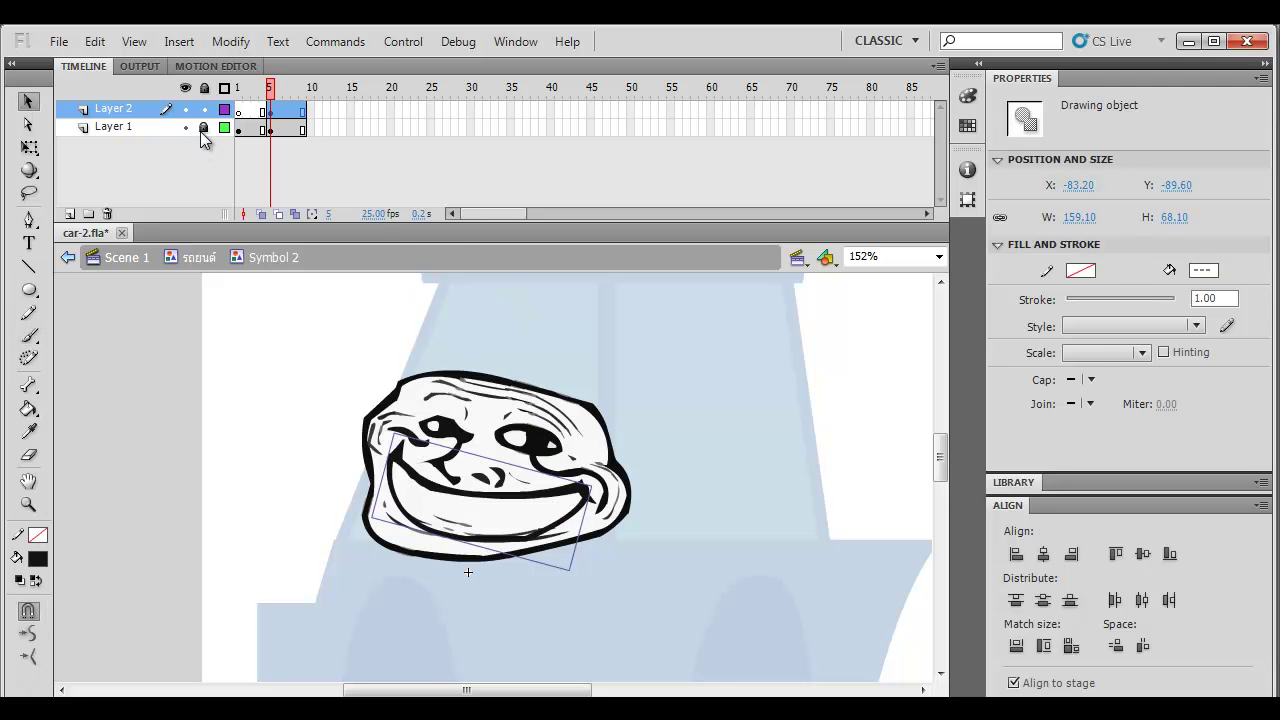
click(204, 127)
click(508, 538)
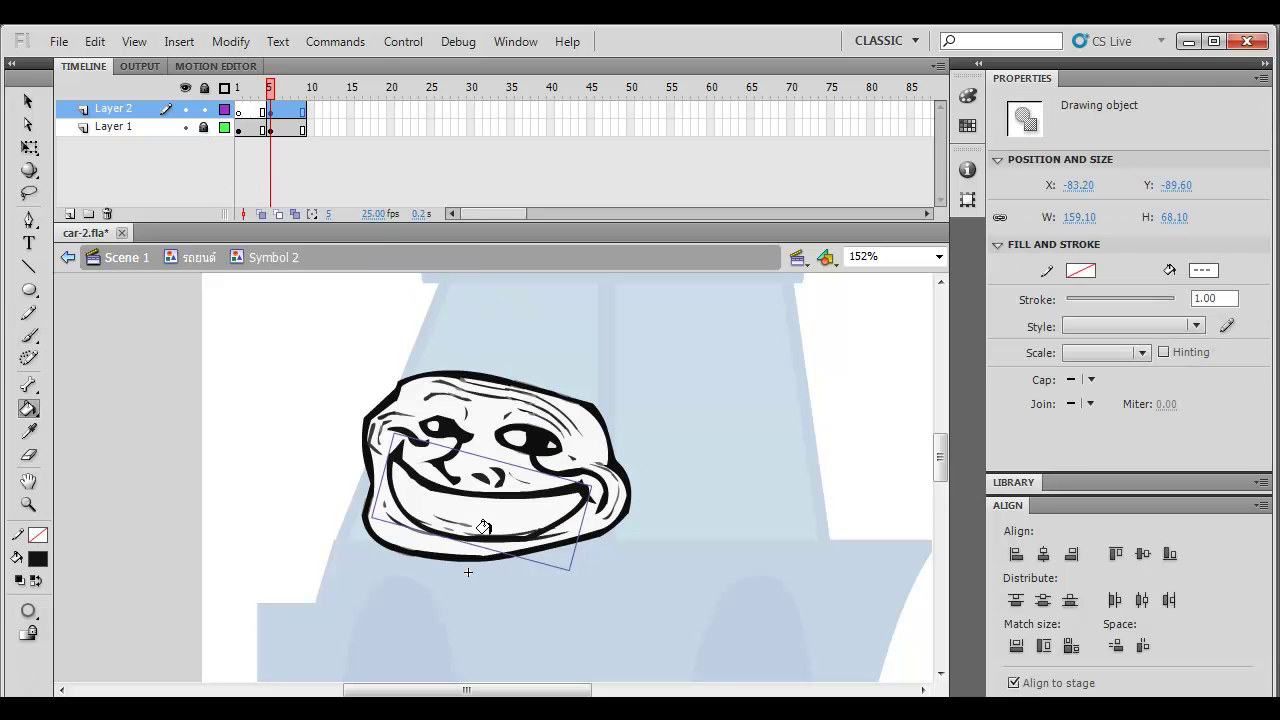
click(606, 386)
Play the laughing mouth from frame 1 and test the movie to check the whole car
click(237, 90)
key(Return)
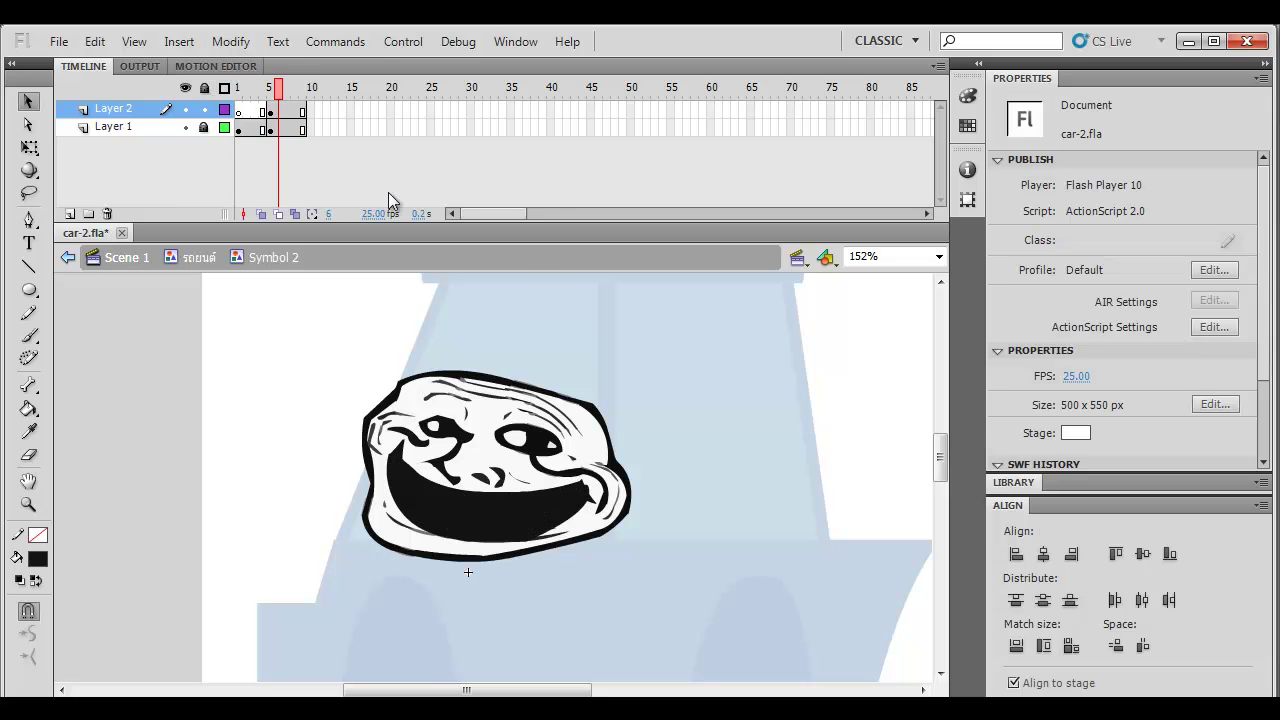
key(ctrl+Return)
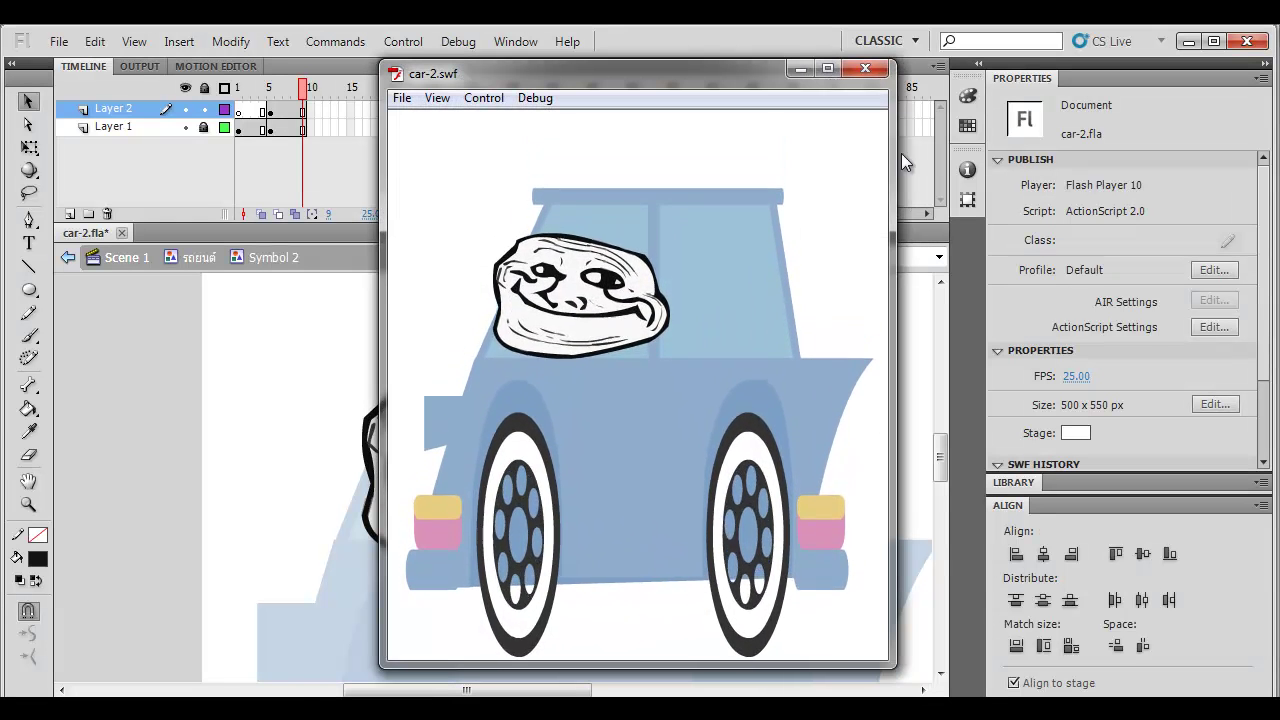
key(ctrl+w)
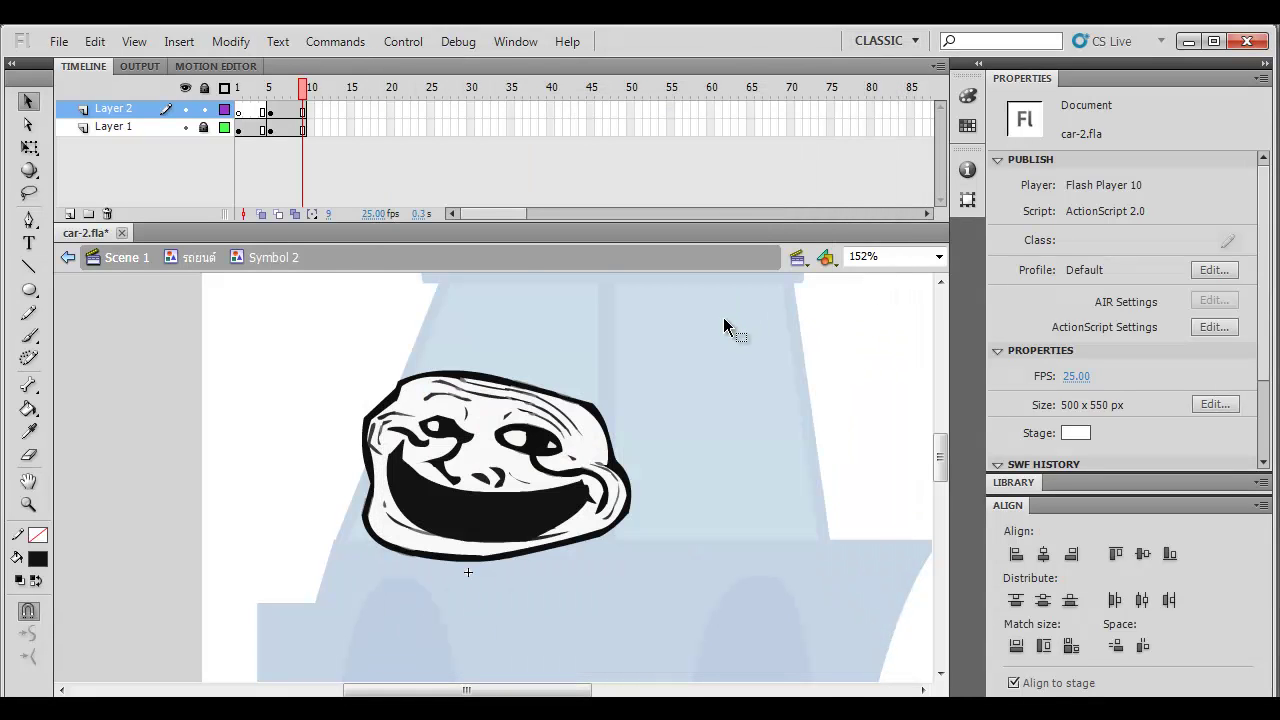
Save the document as car-3.fla and test the movie to export car-3.swf
key(ctrl+s)
key(ctrl+shift+s)
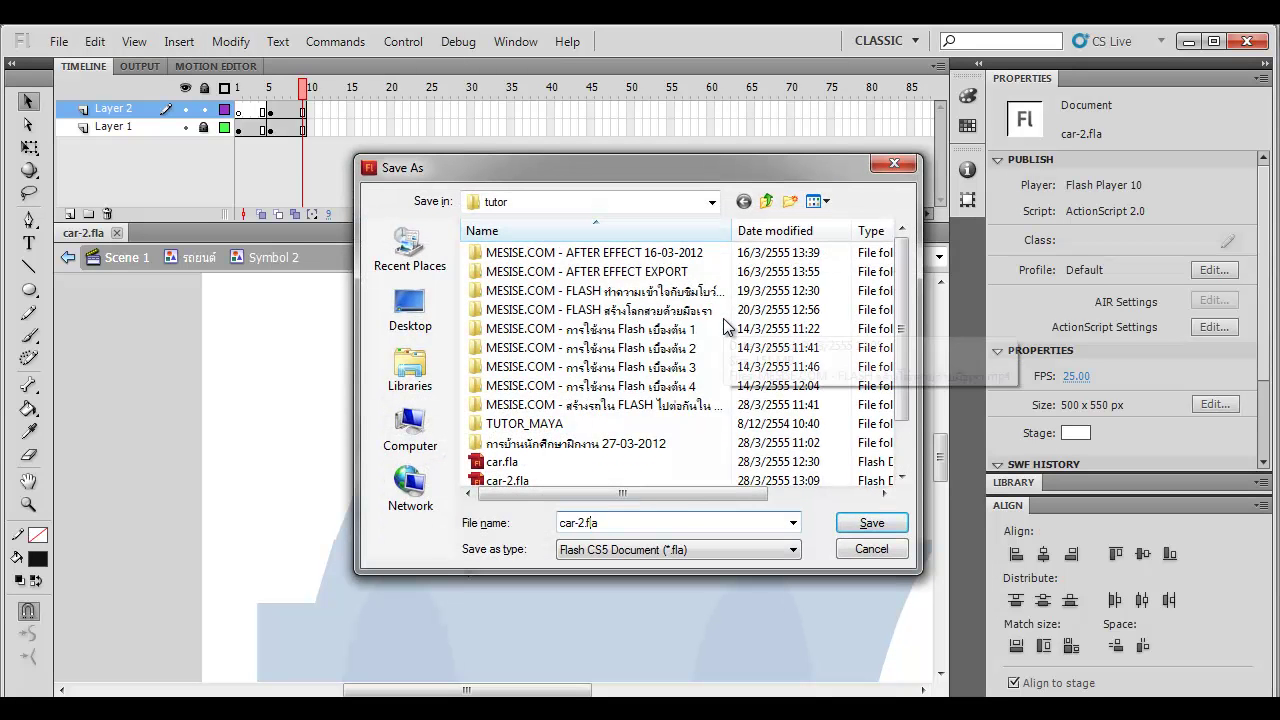
text(3)
key(Return)
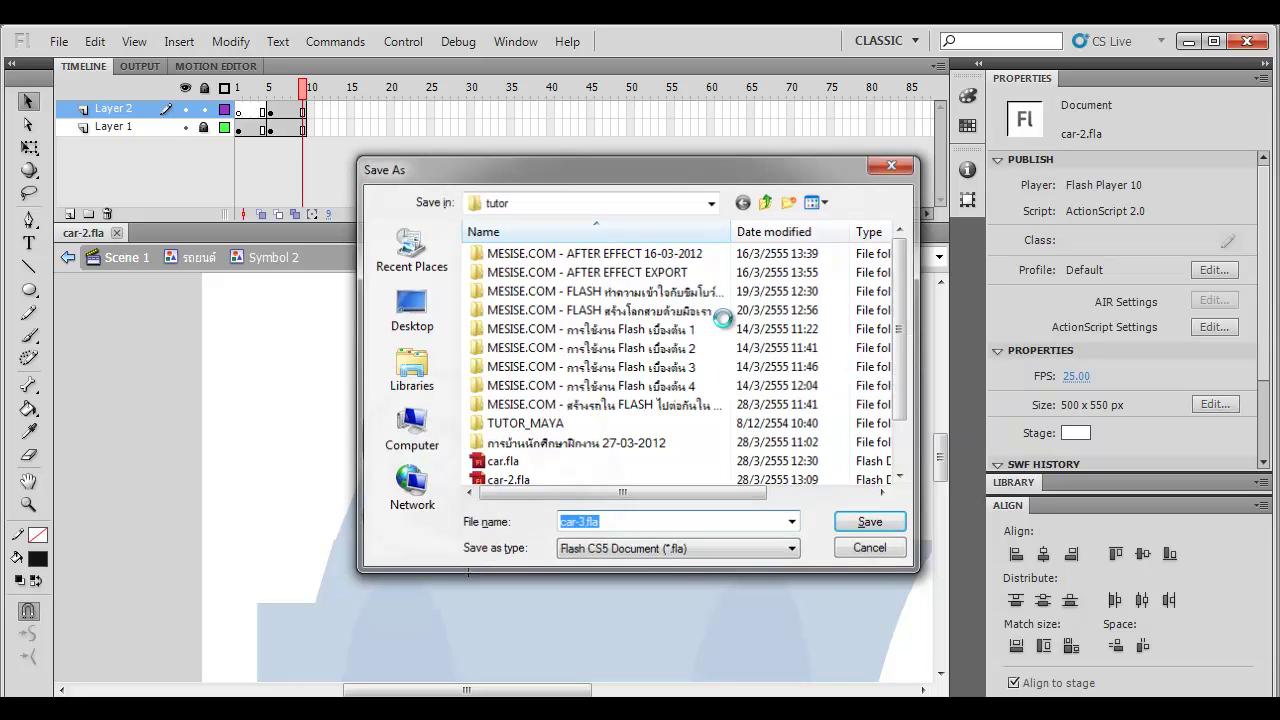
key(ctrl+Return)
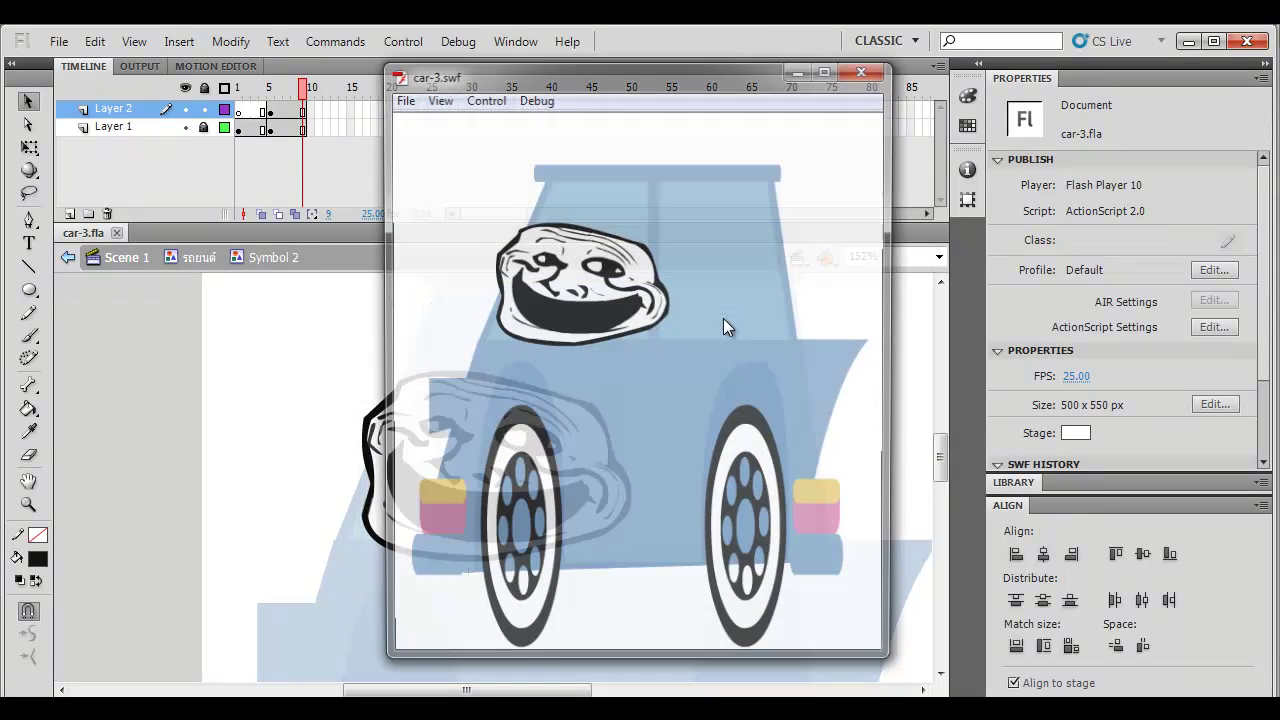
click(866, 67)
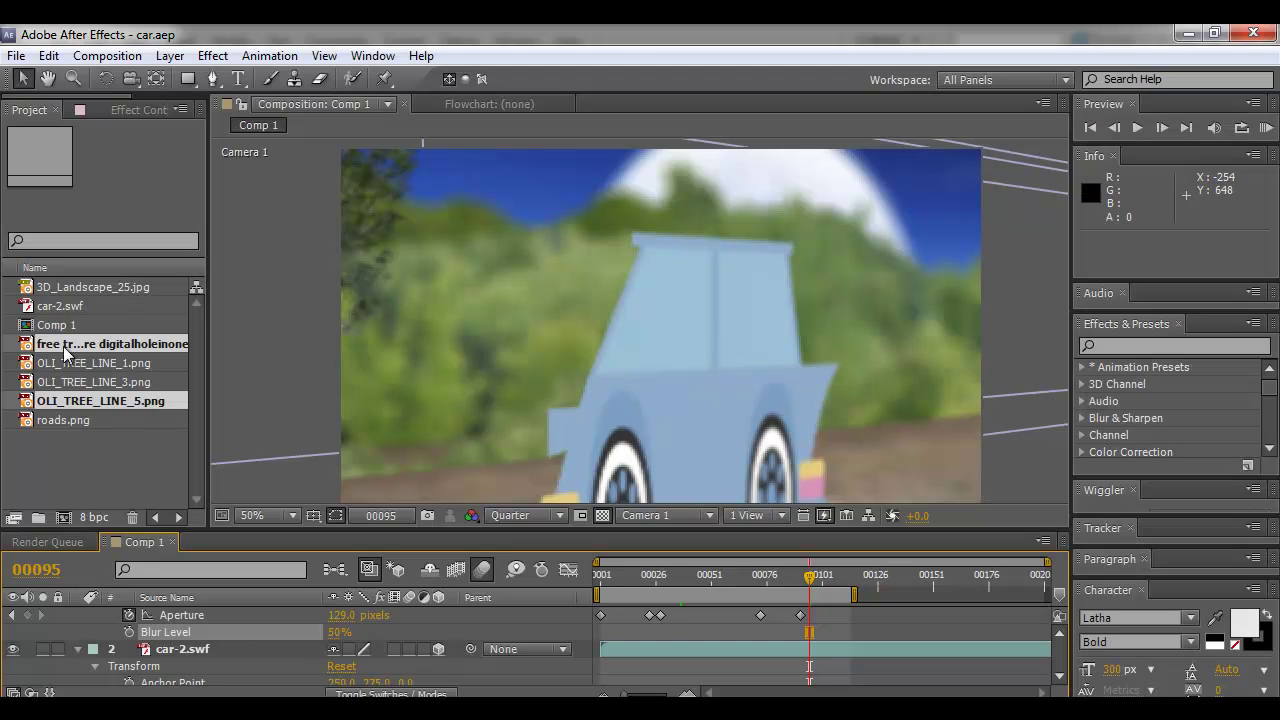
Start replacing the car-2.swf footage in the project with another file
click(47, 306)
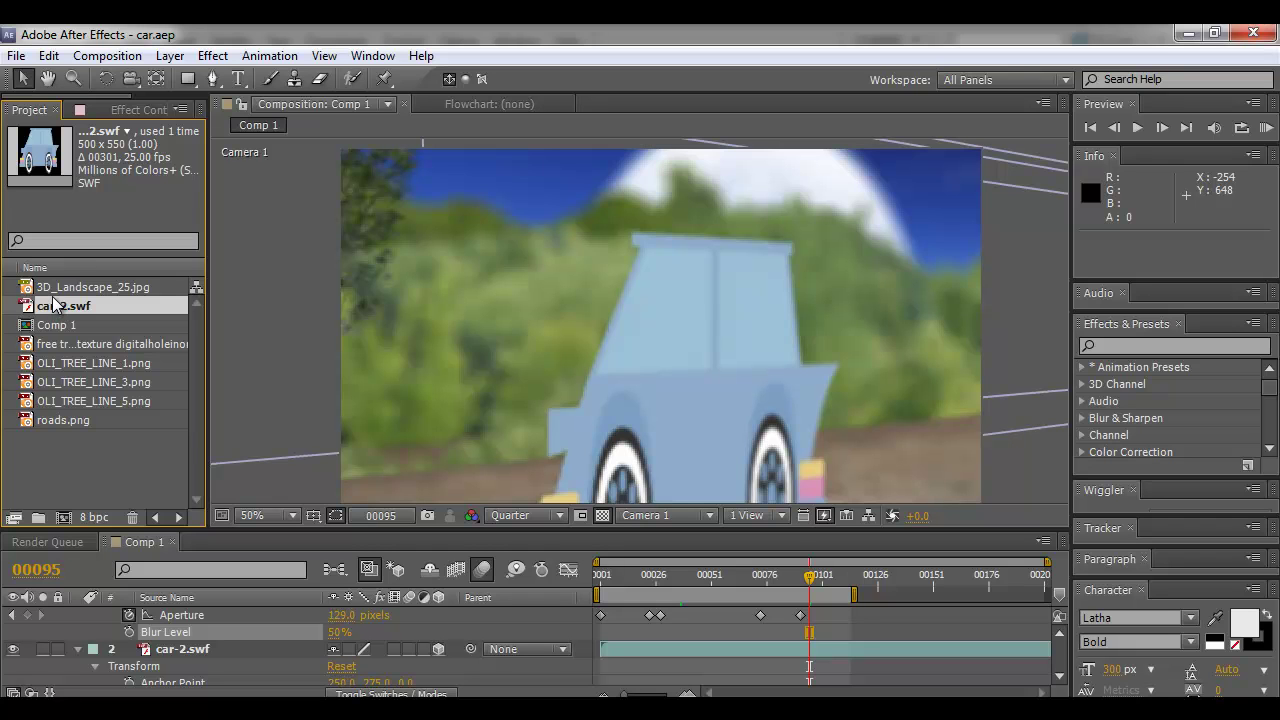
click(94, 480)
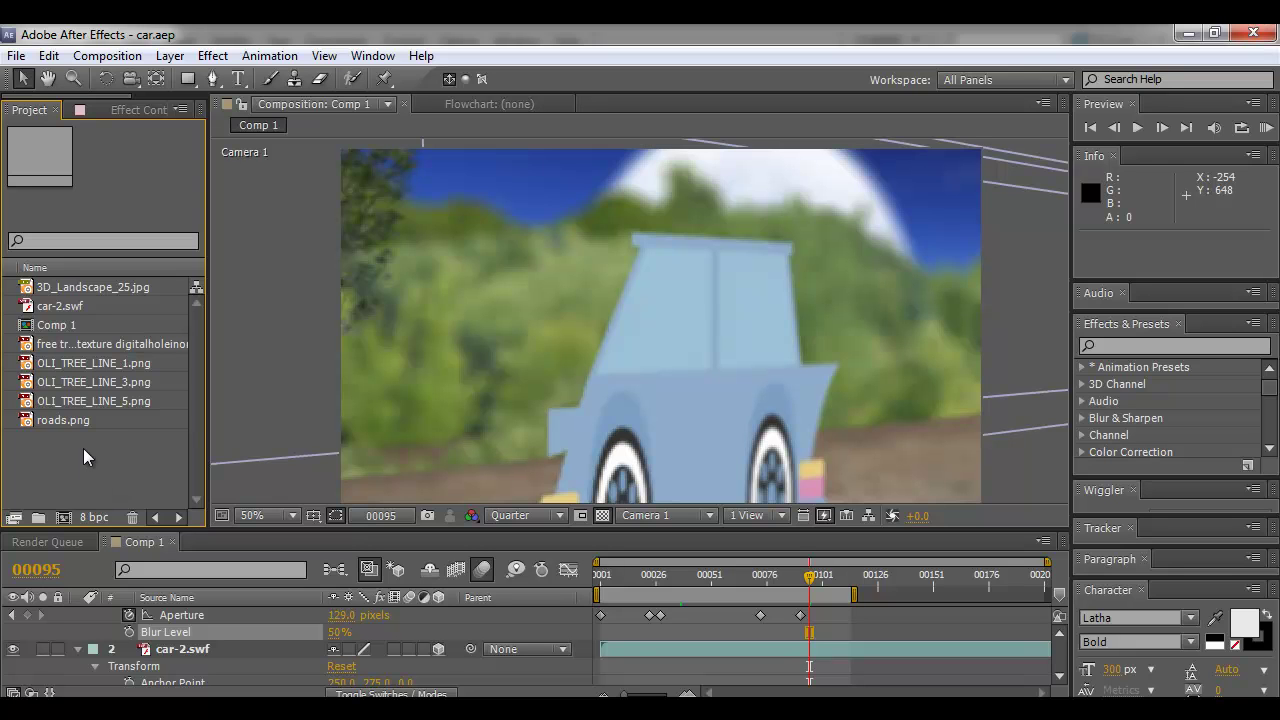
right_click(36, 309)
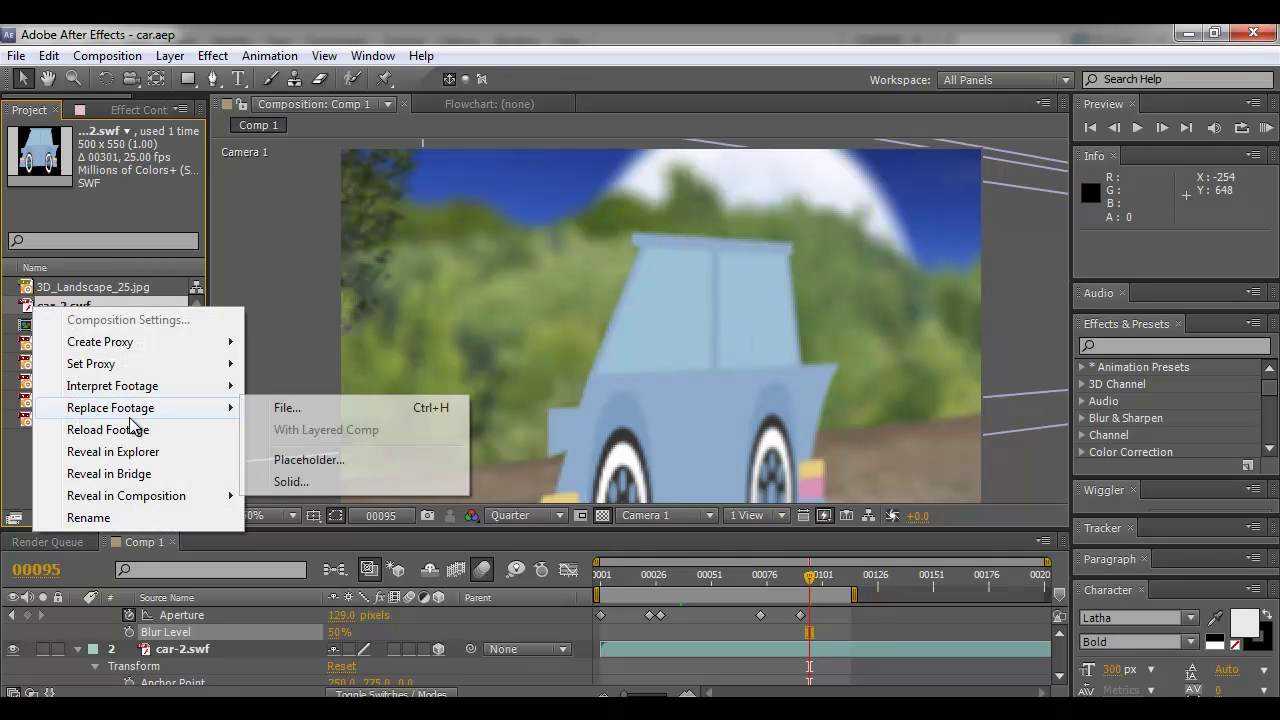
mouse_move(200, 413)
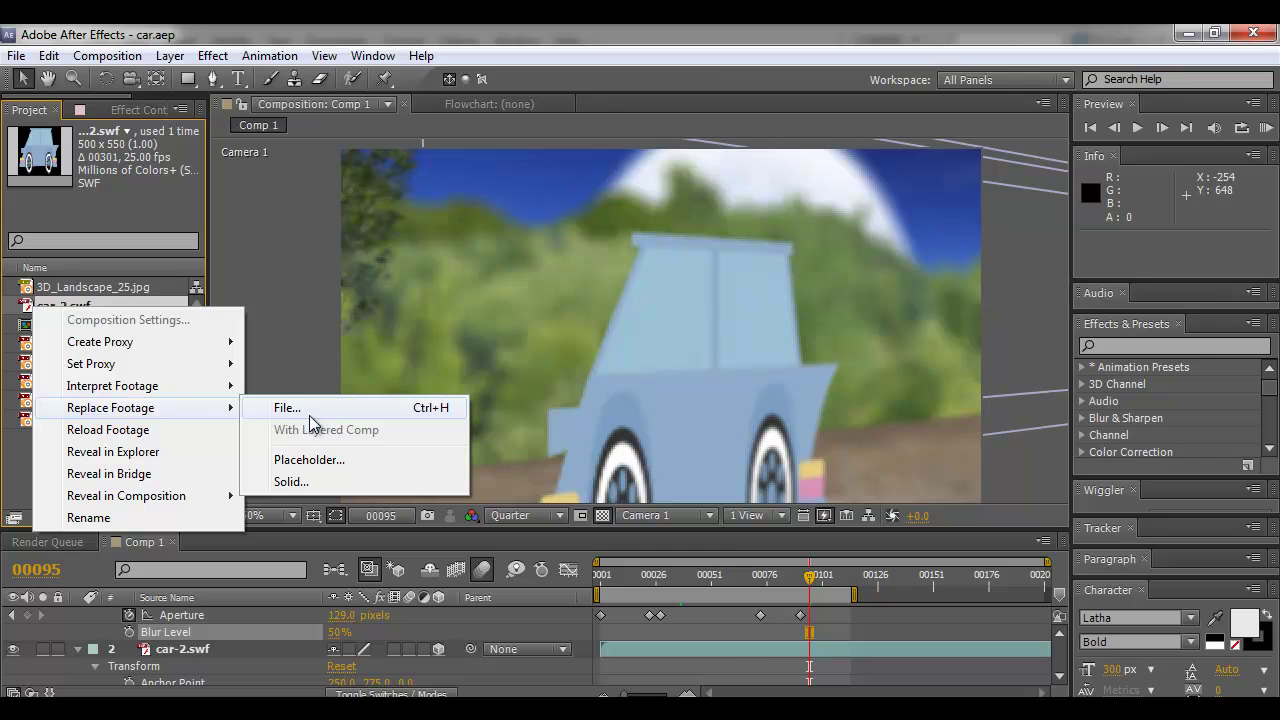
click(278, 407)
click(85, 300)
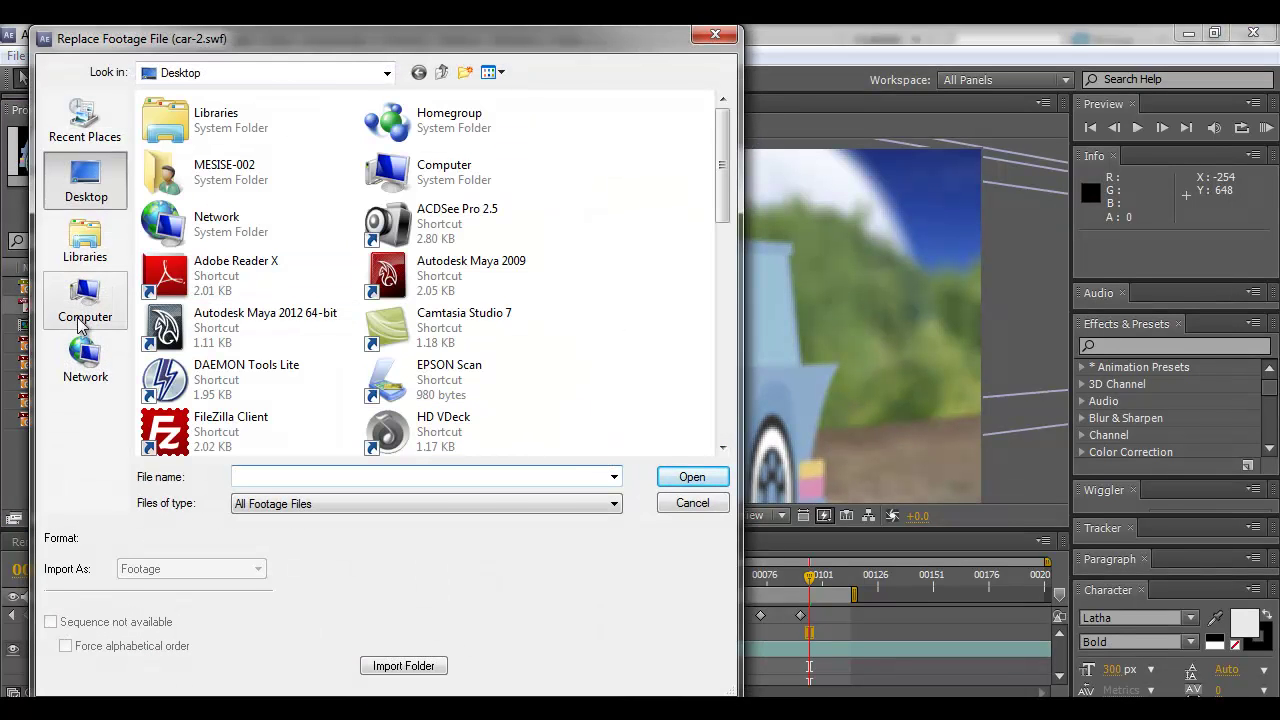
double_click(283, 195)
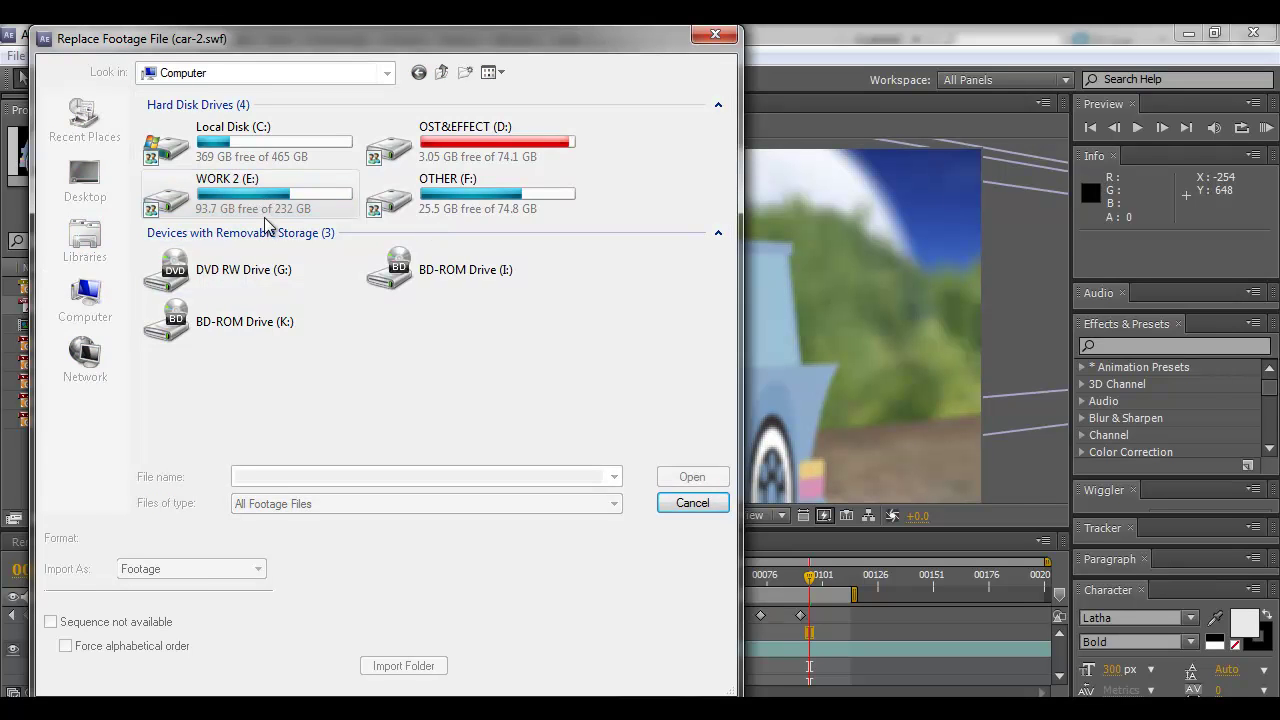
drag(328, 47, 341, 52)
scroll(429, 420, down, 5)
scroll(440, 390, up, 5)
double_click(420, 332)
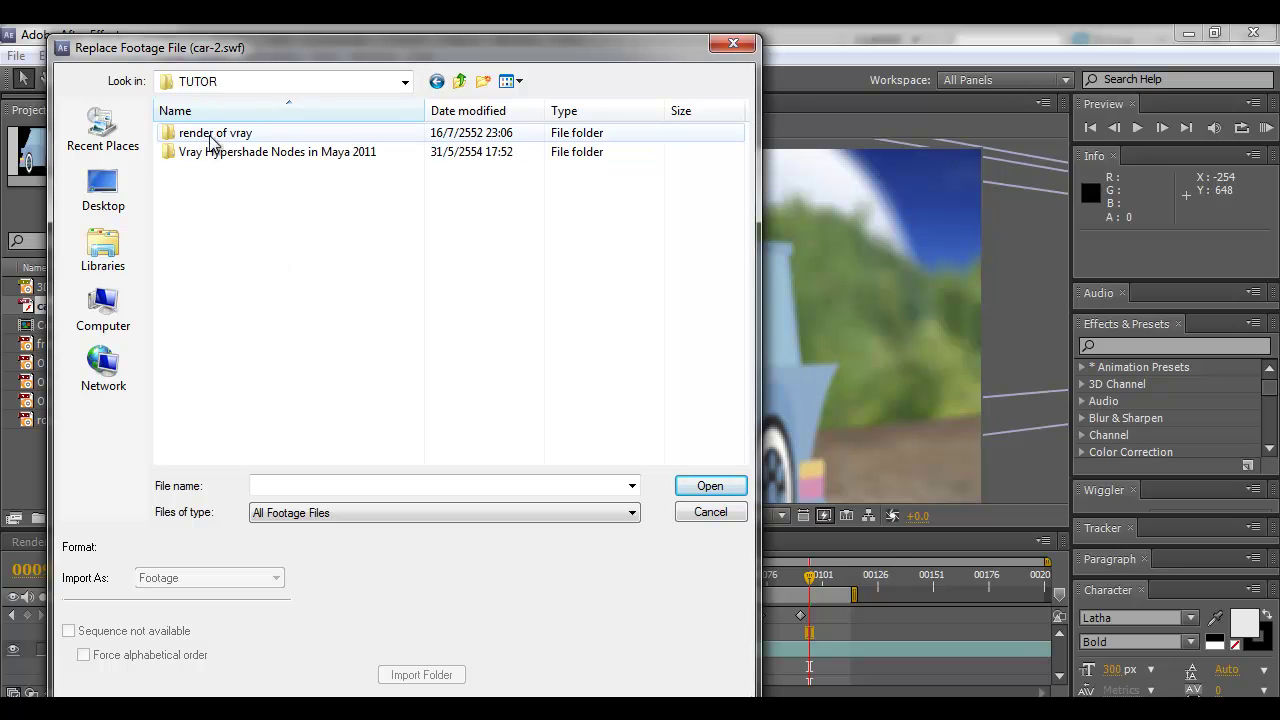
Choose car-3.swf from the tutor folder on drive F: as the replacement for the car footage
click(103, 310)
double_click(452, 200)
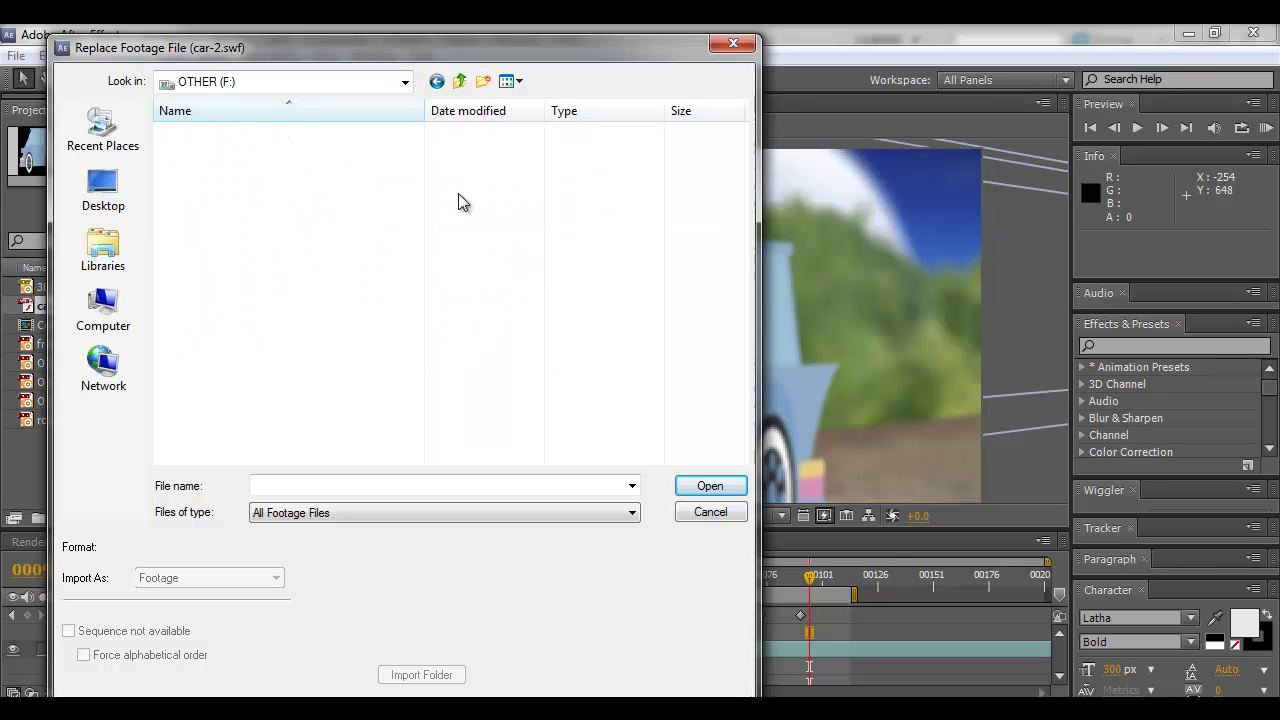
double_click(225, 266)
scroll(225, 340, down, 2)
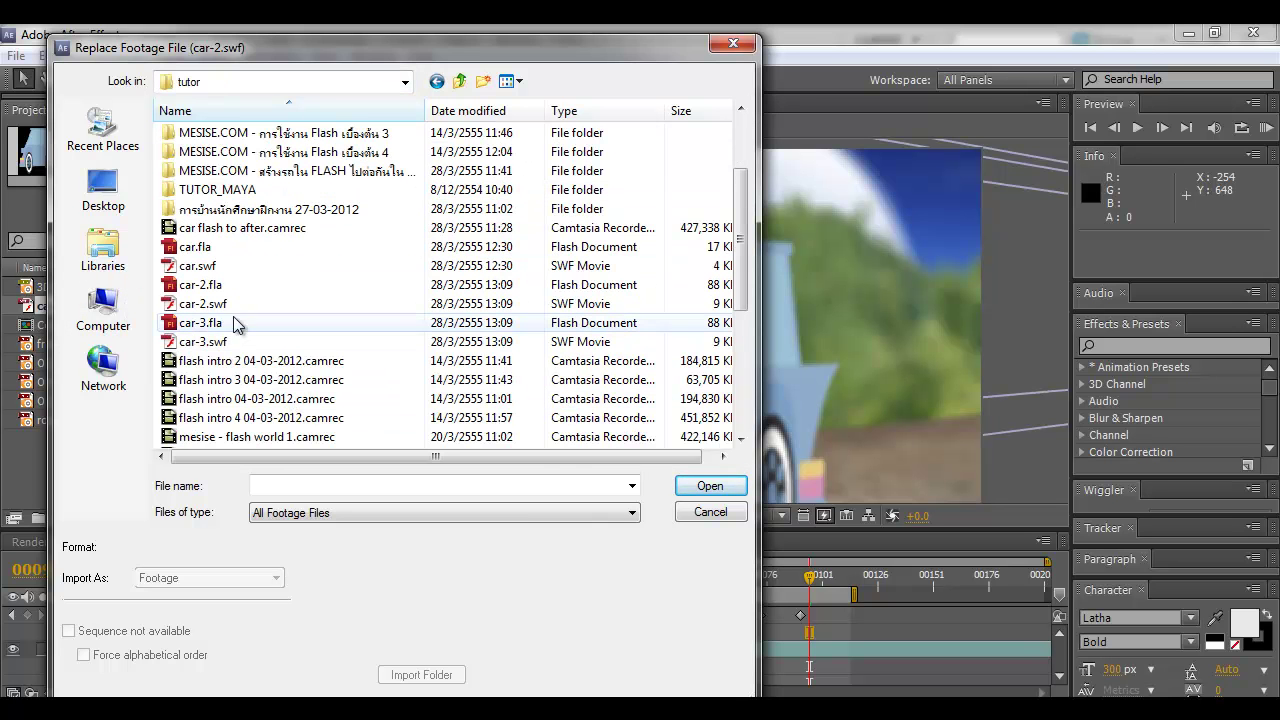
click(226, 343)
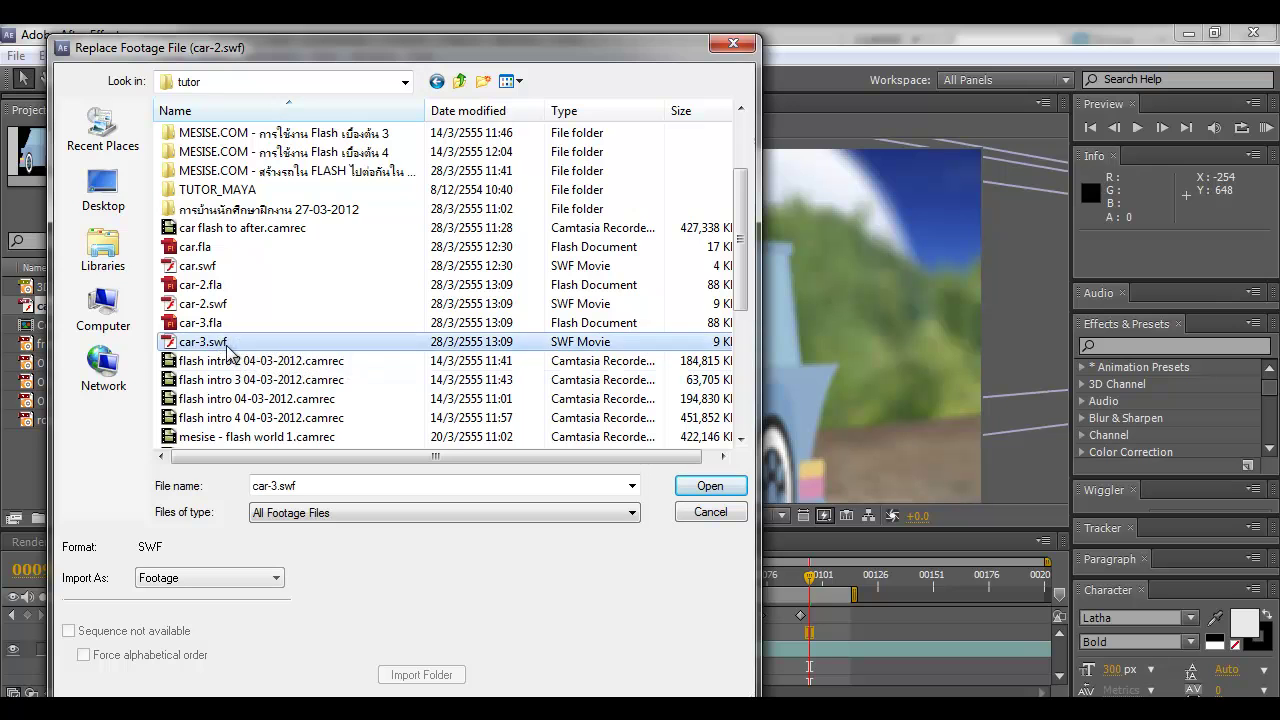
click(708, 486)
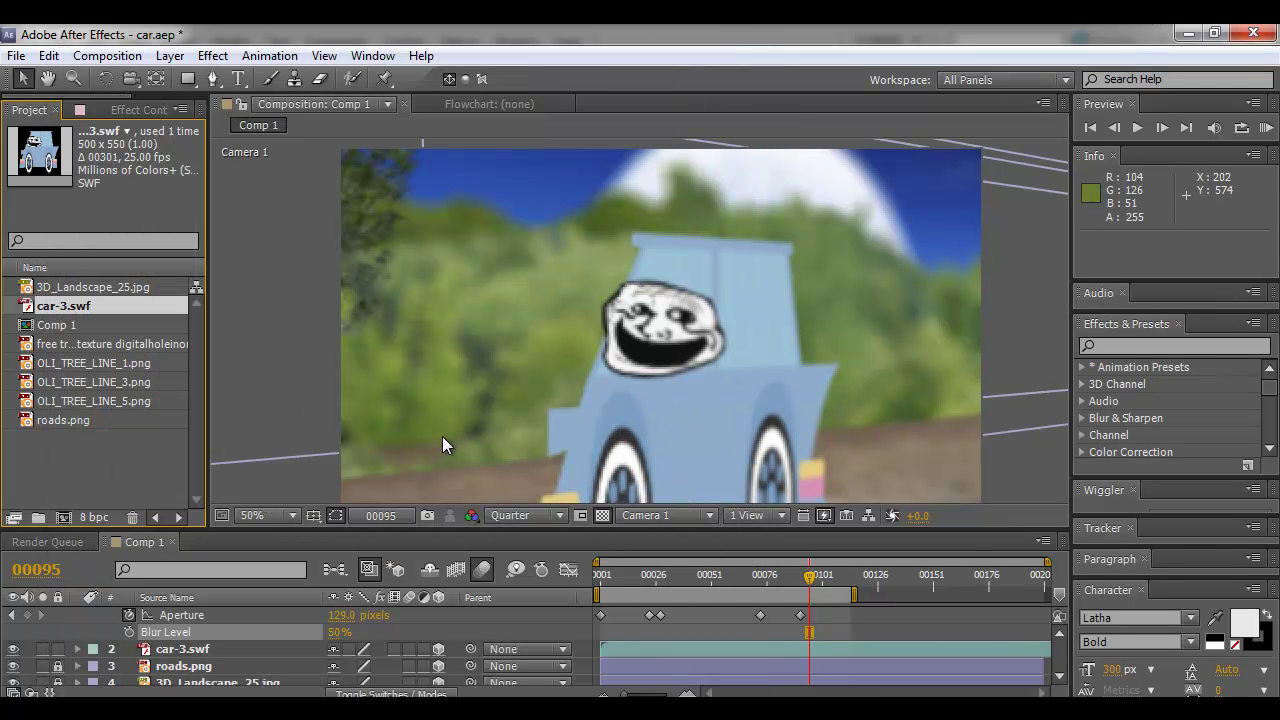
Set the composition's preview resolution to Full and play a RAM preview of the car with its new driver
drag(809, 575, 792, 597)
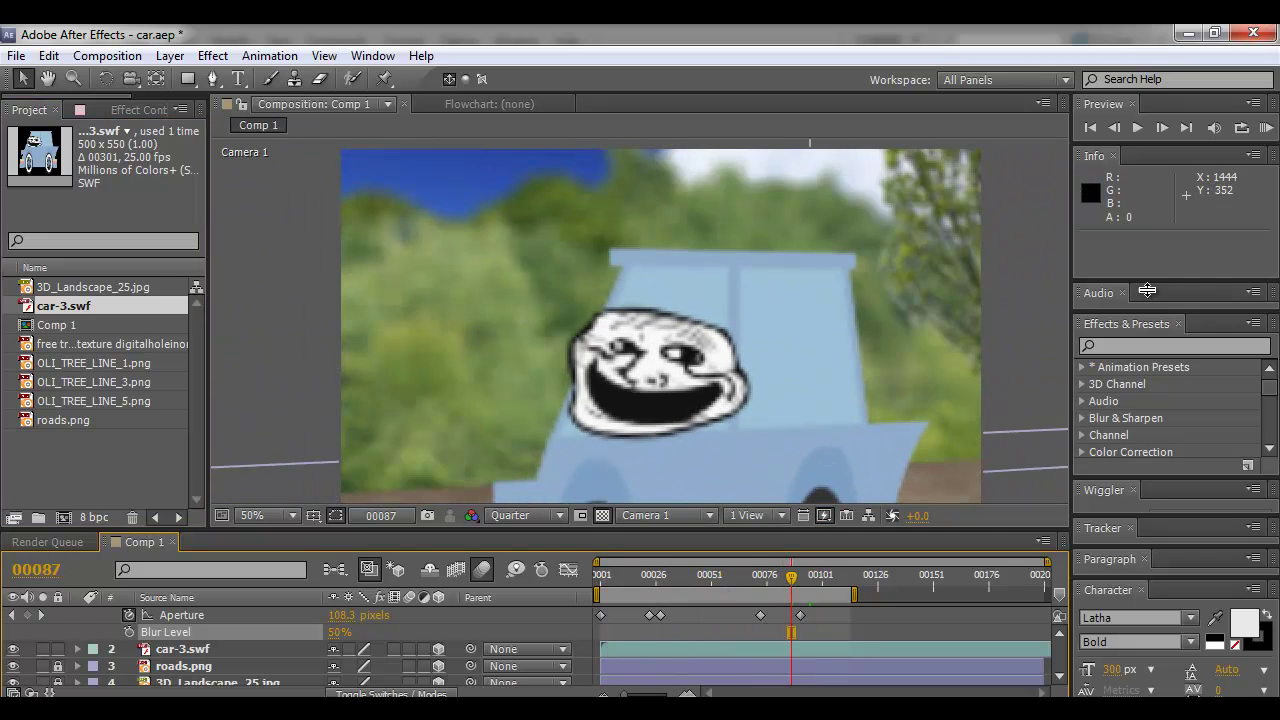
click(540, 515)
click(545, 569)
click(1265, 128)
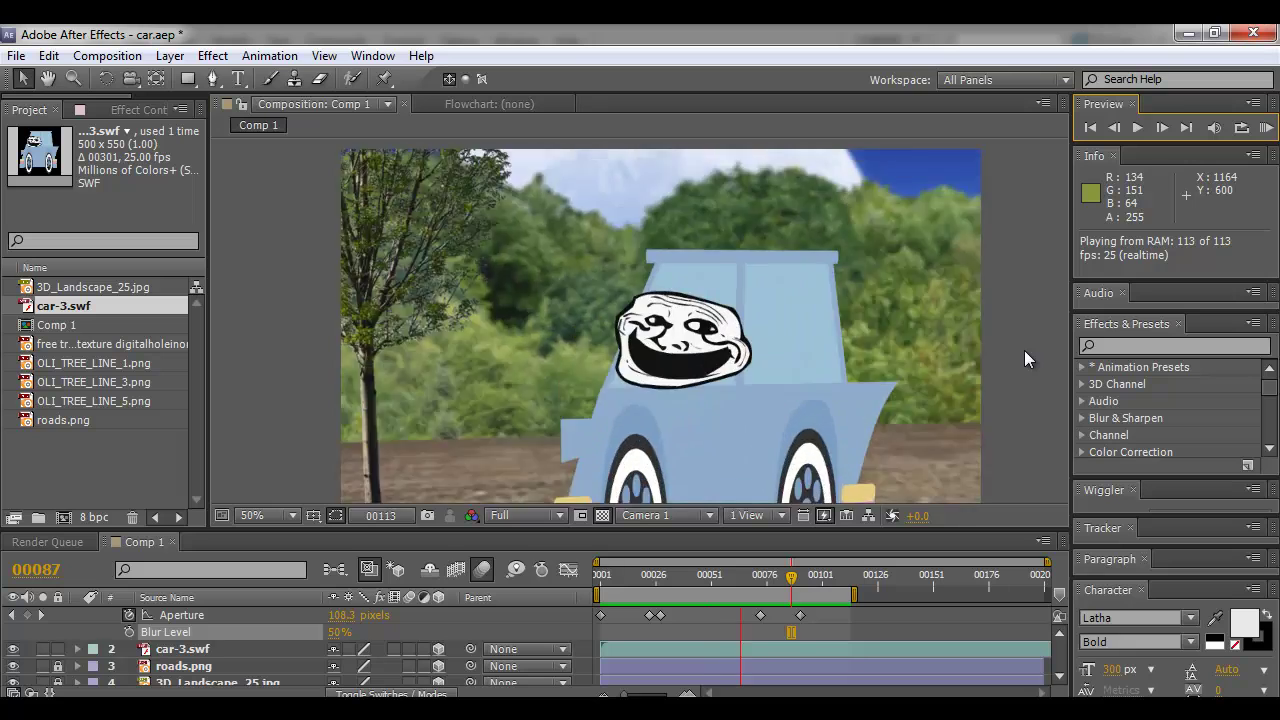
Check the car and driver at frames 53 and 32, with the timeline area enlarged to show more layers
click(720, 578)
drag(720, 582, 716, 578)
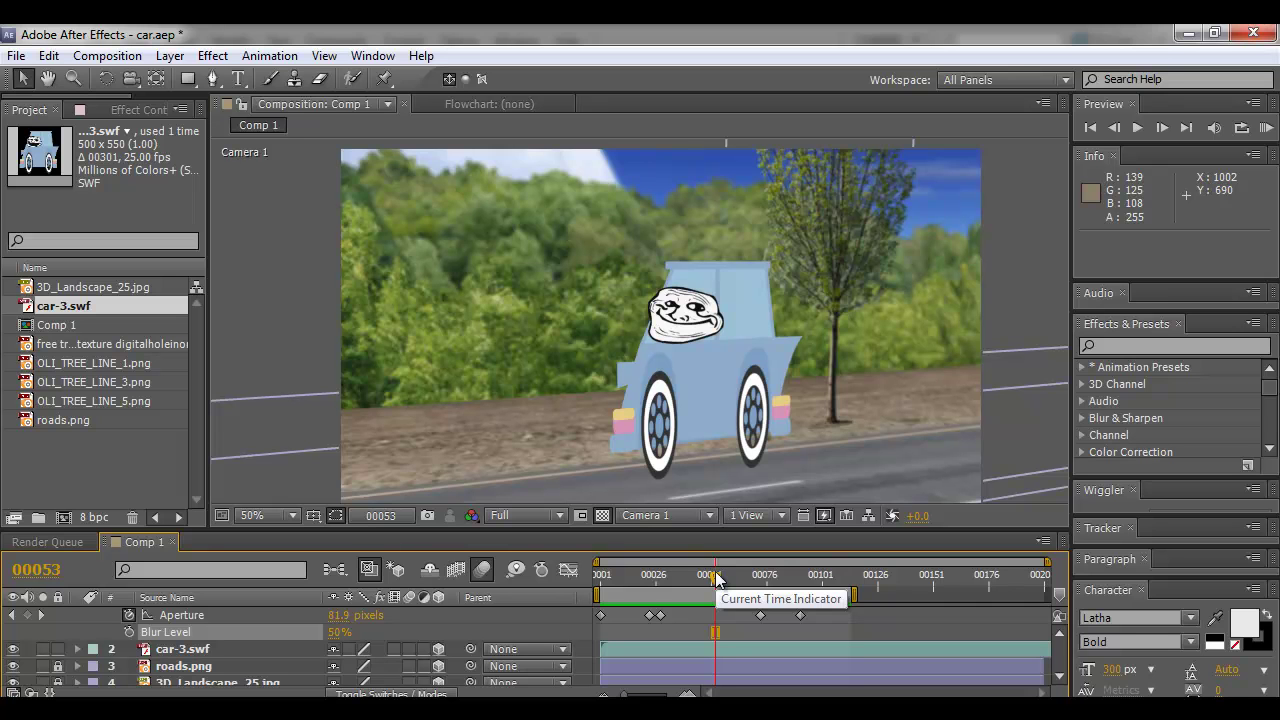
drag(674, 530, 686, 442)
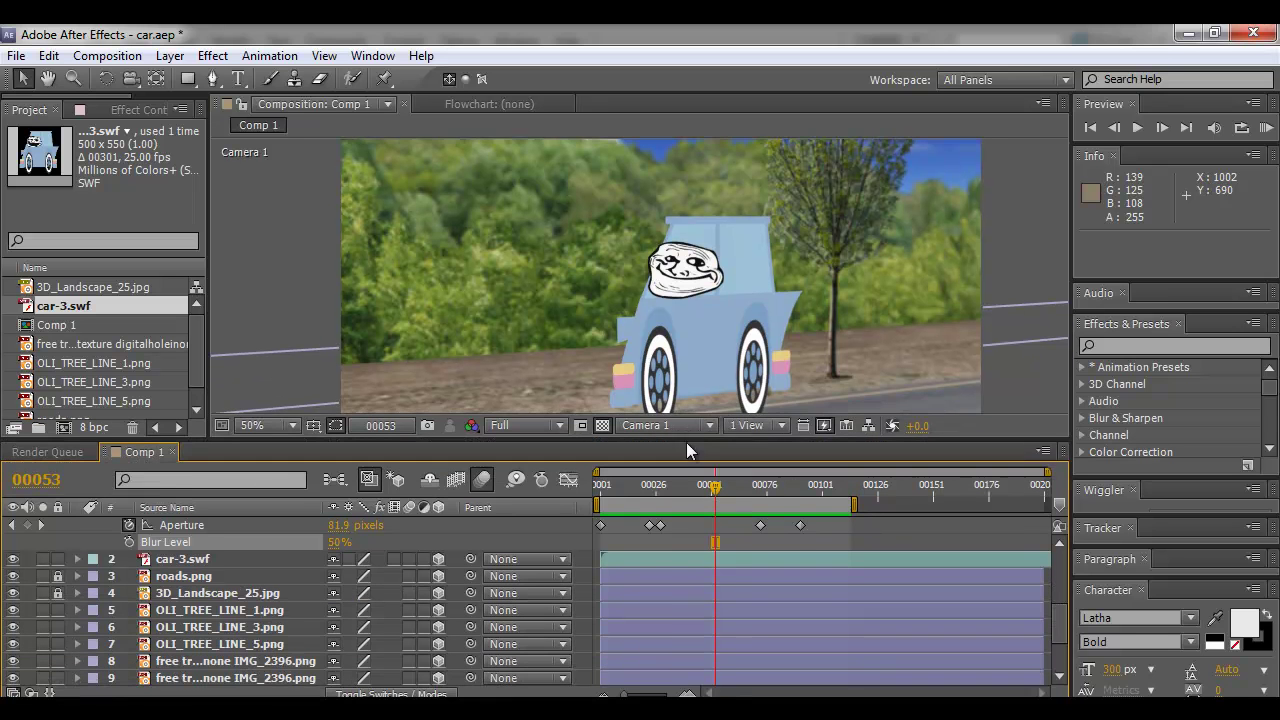
click(669, 484)
Queue Comp 1 for rendering with Make Movie and set its output format to AVI
click(106, 56)
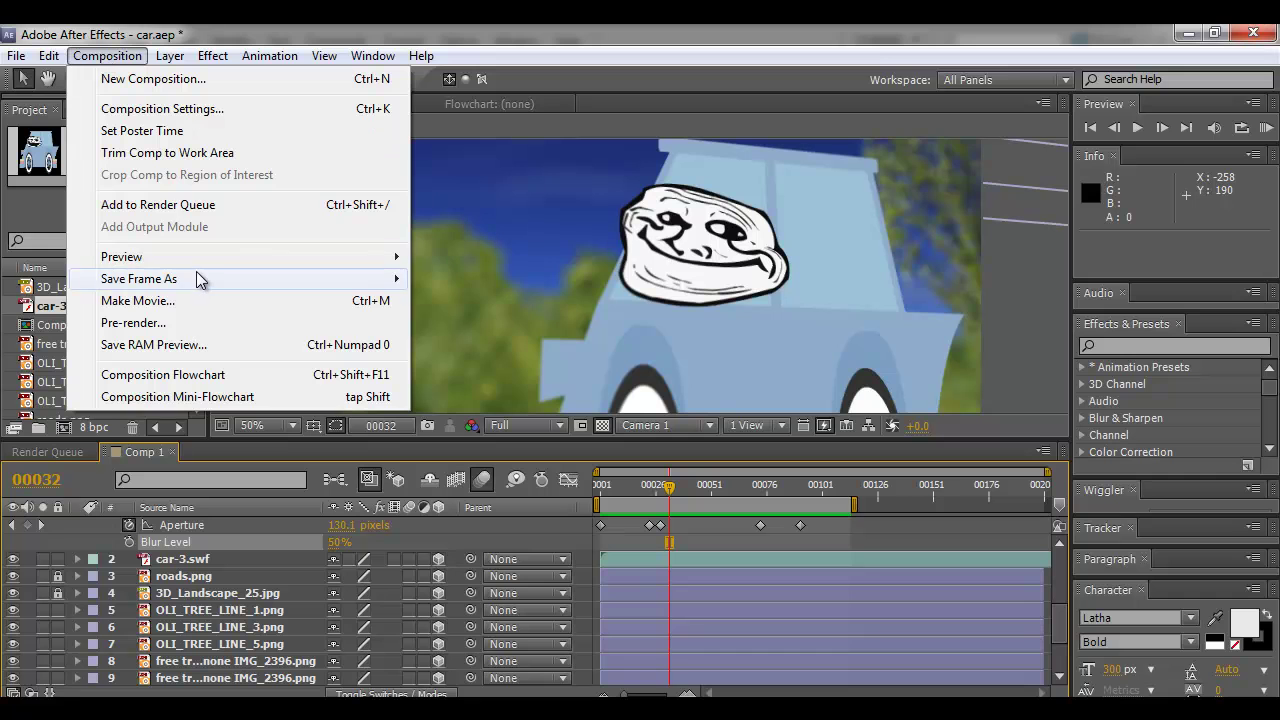
click(200, 300)
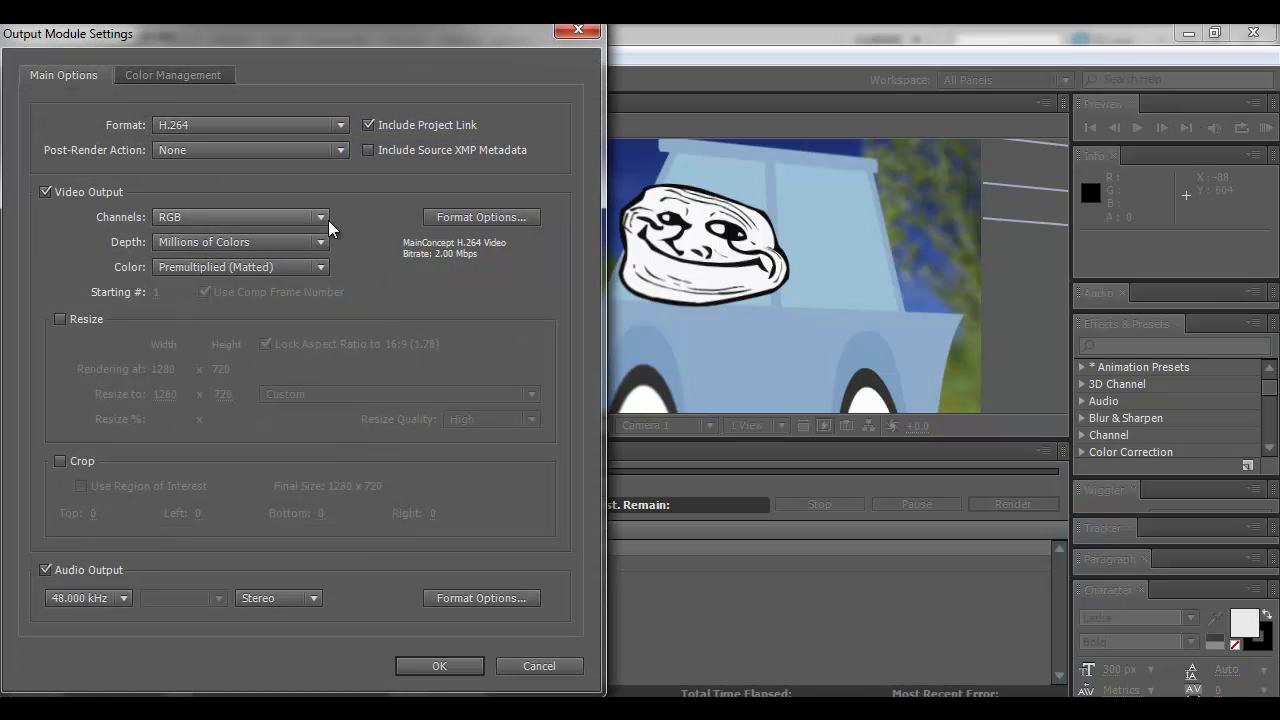
click(330, 124)
click(255, 170)
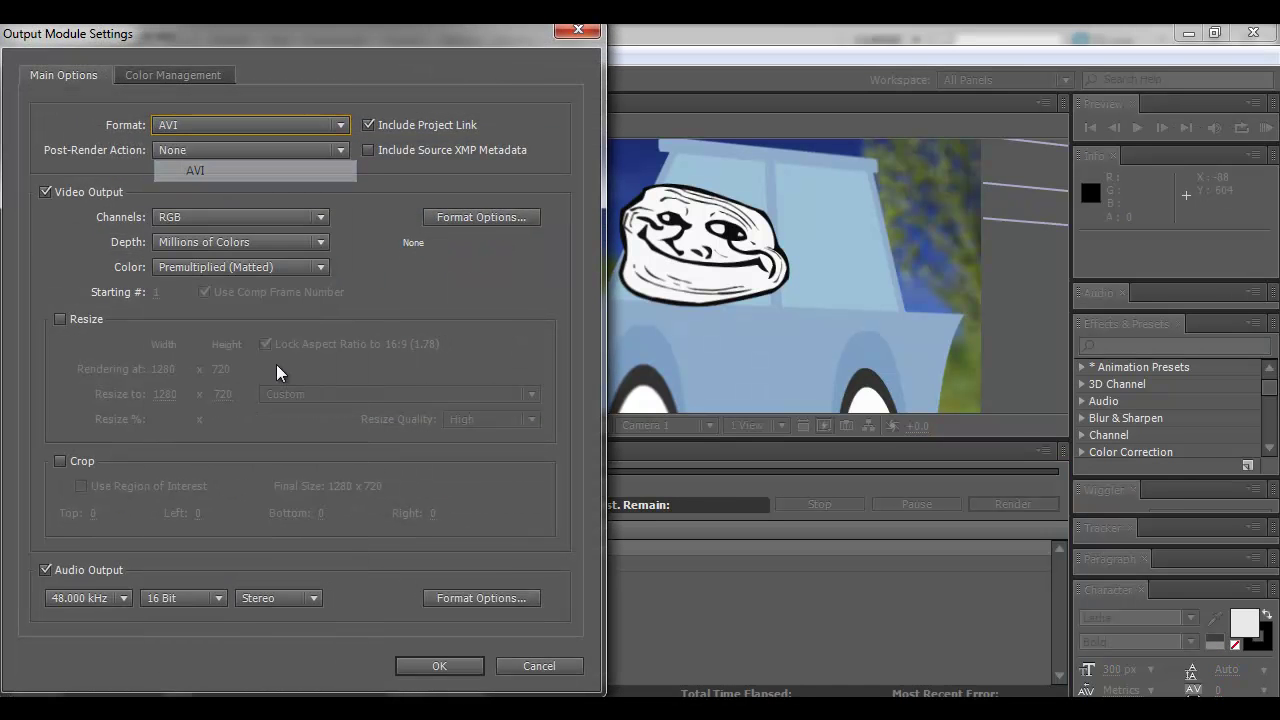
click(405, 667)
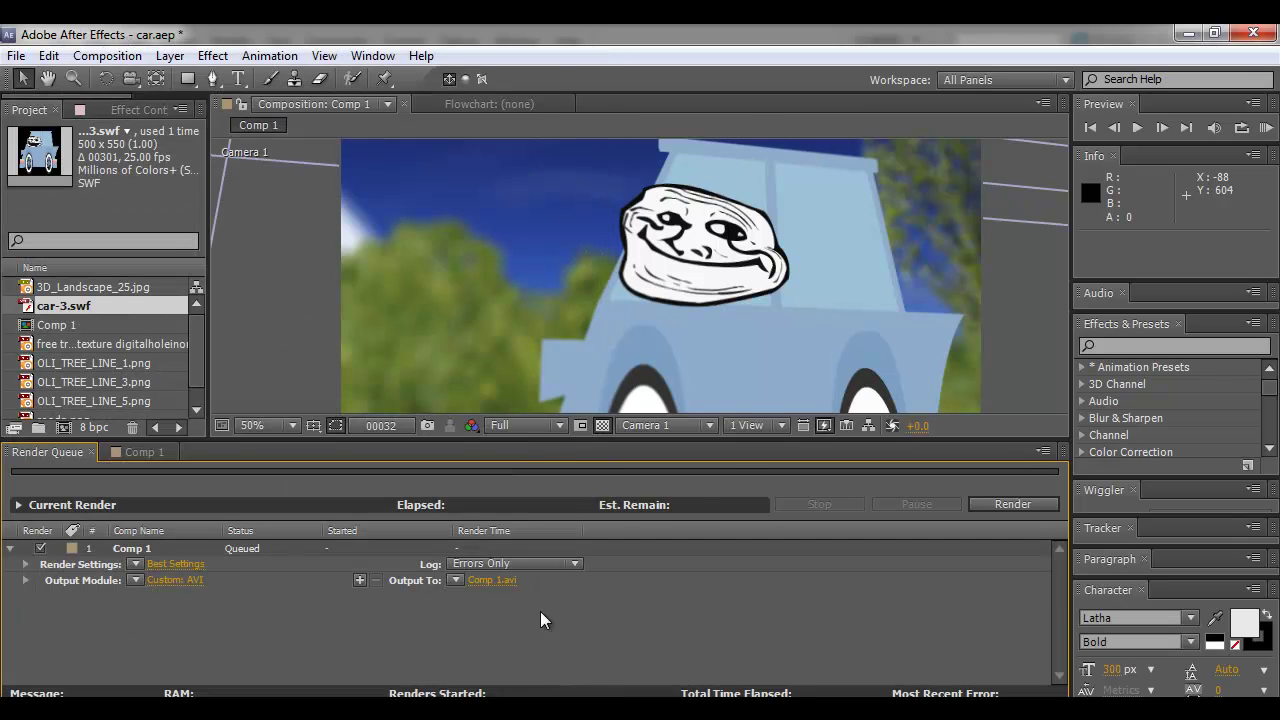
Name the output movie car in the tutor folder on drive F: and render Comp 1
click(479, 582)
text(car)
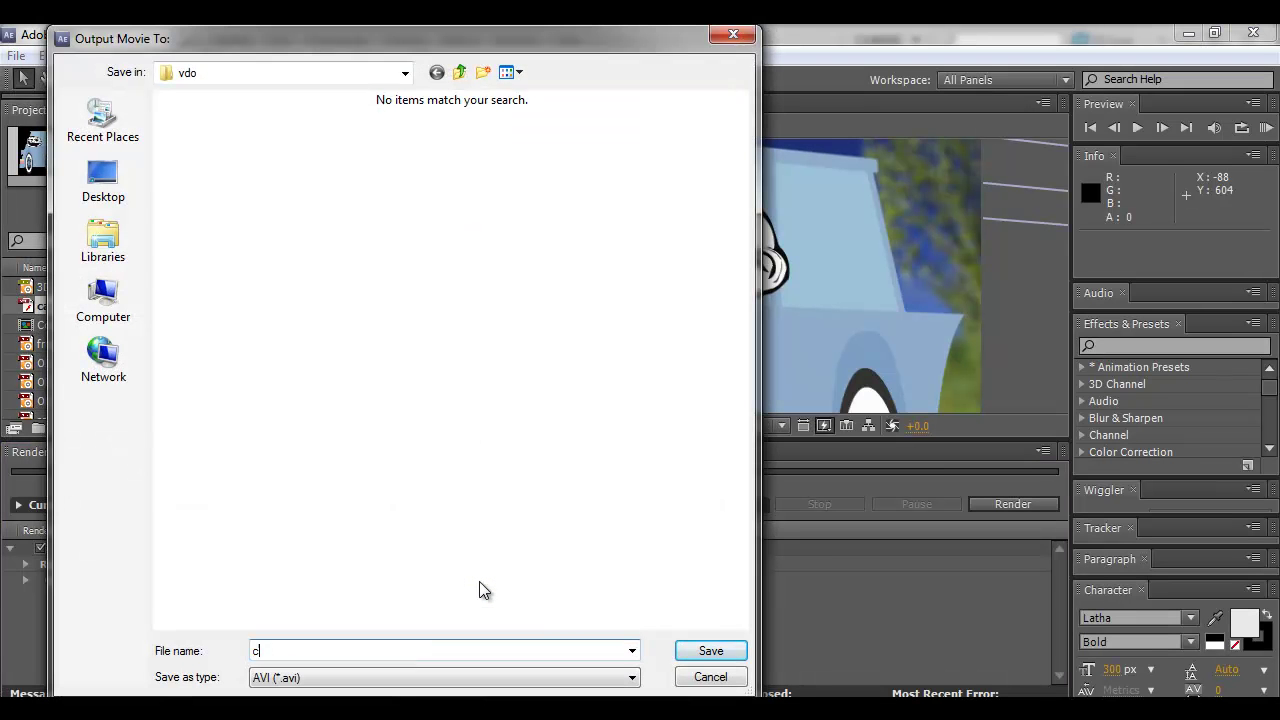
click(103, 300)
double_click(430, 200)
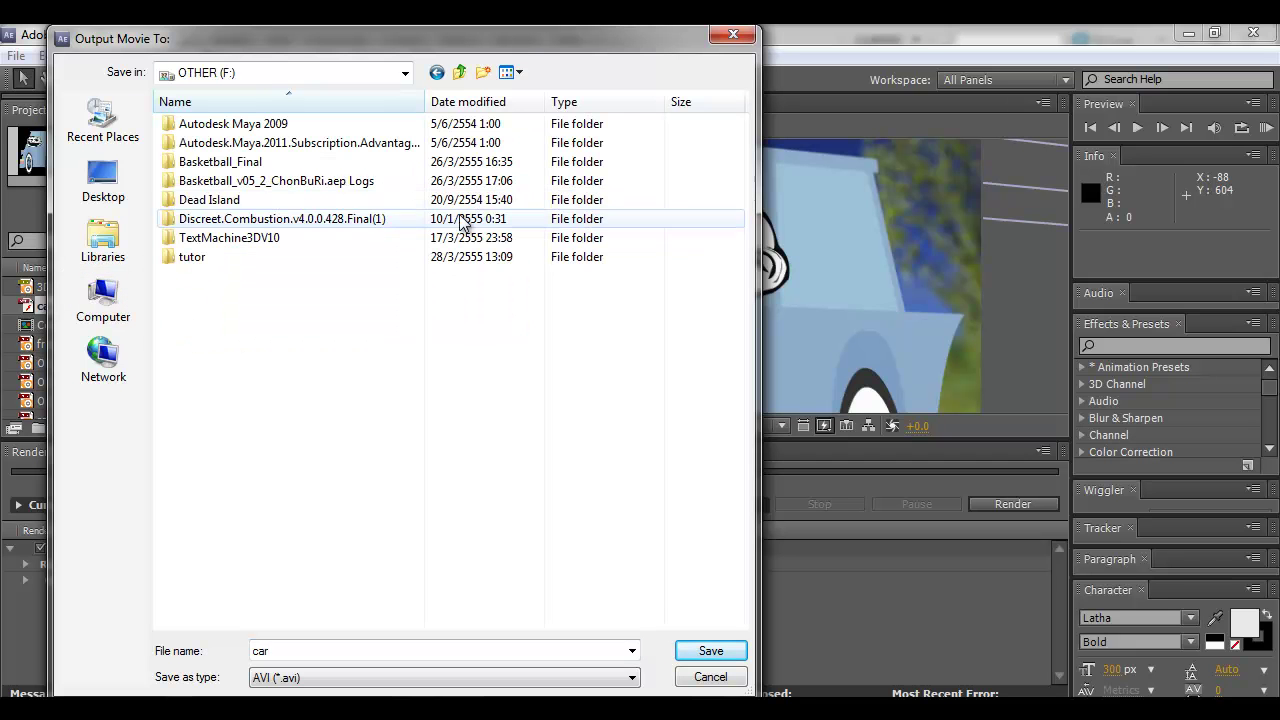
double_click(205, 257)
click(710, 652)
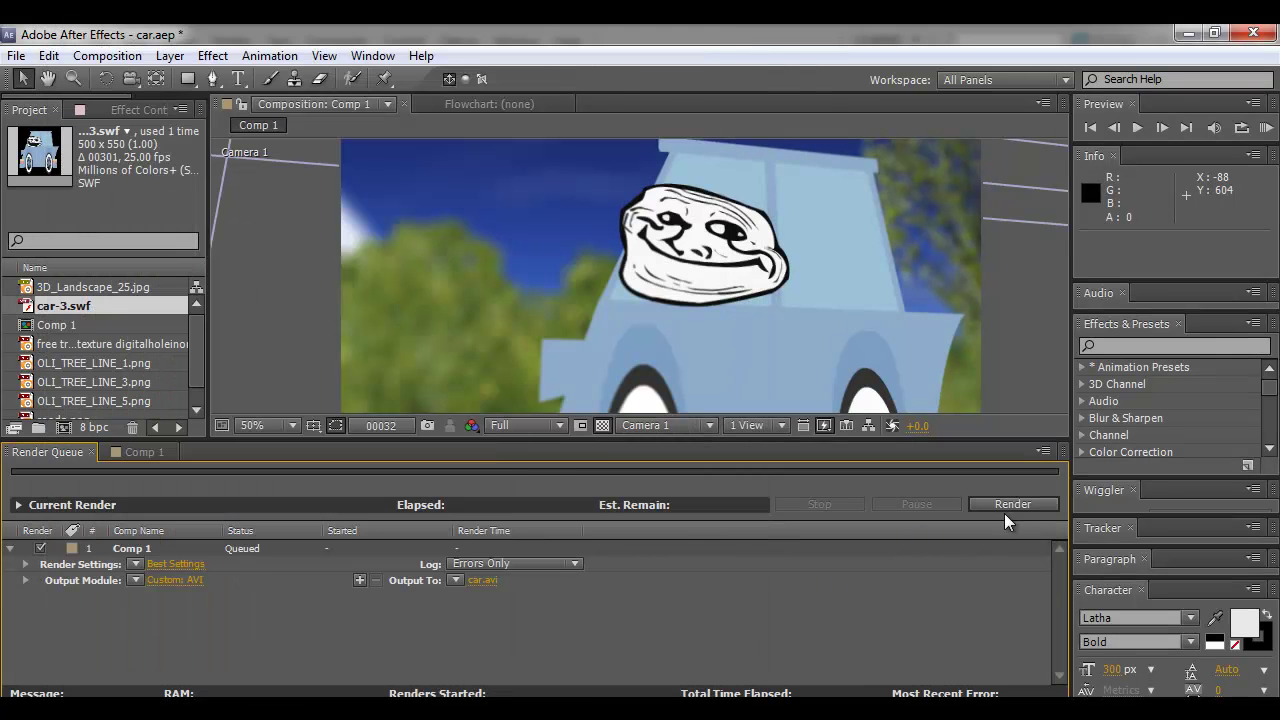
click(1020, 506)
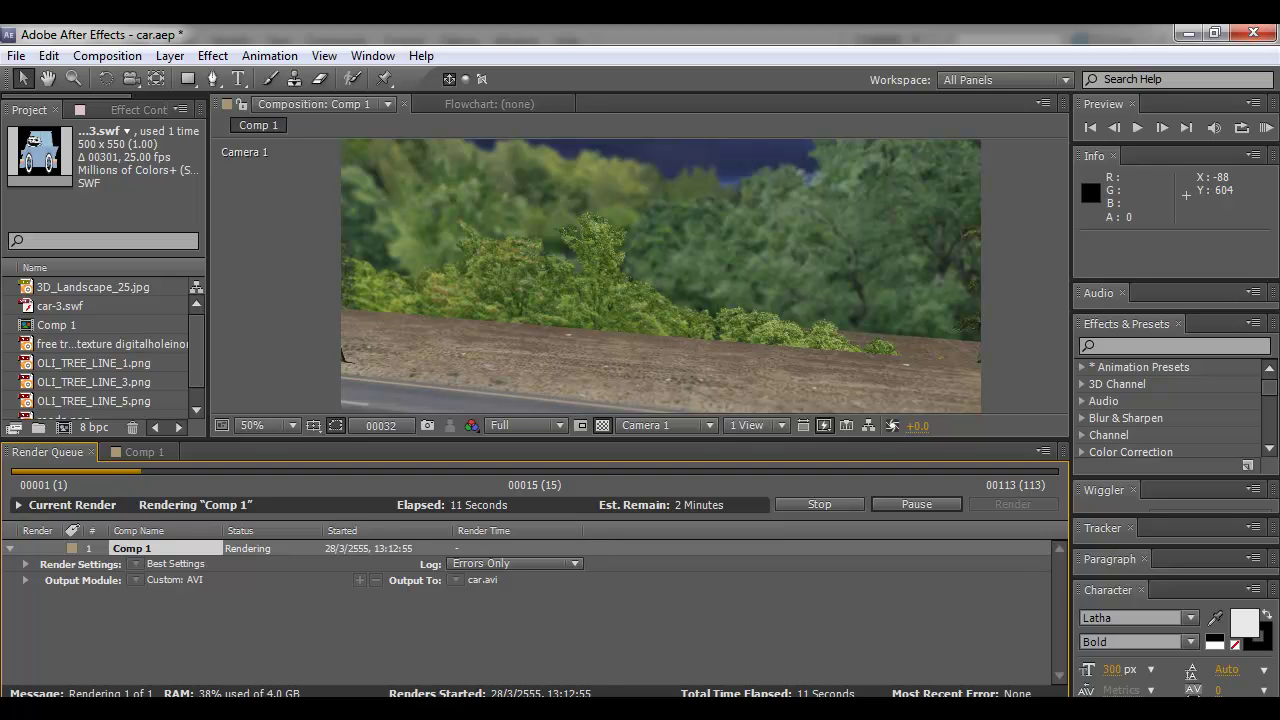
click(995, 708)
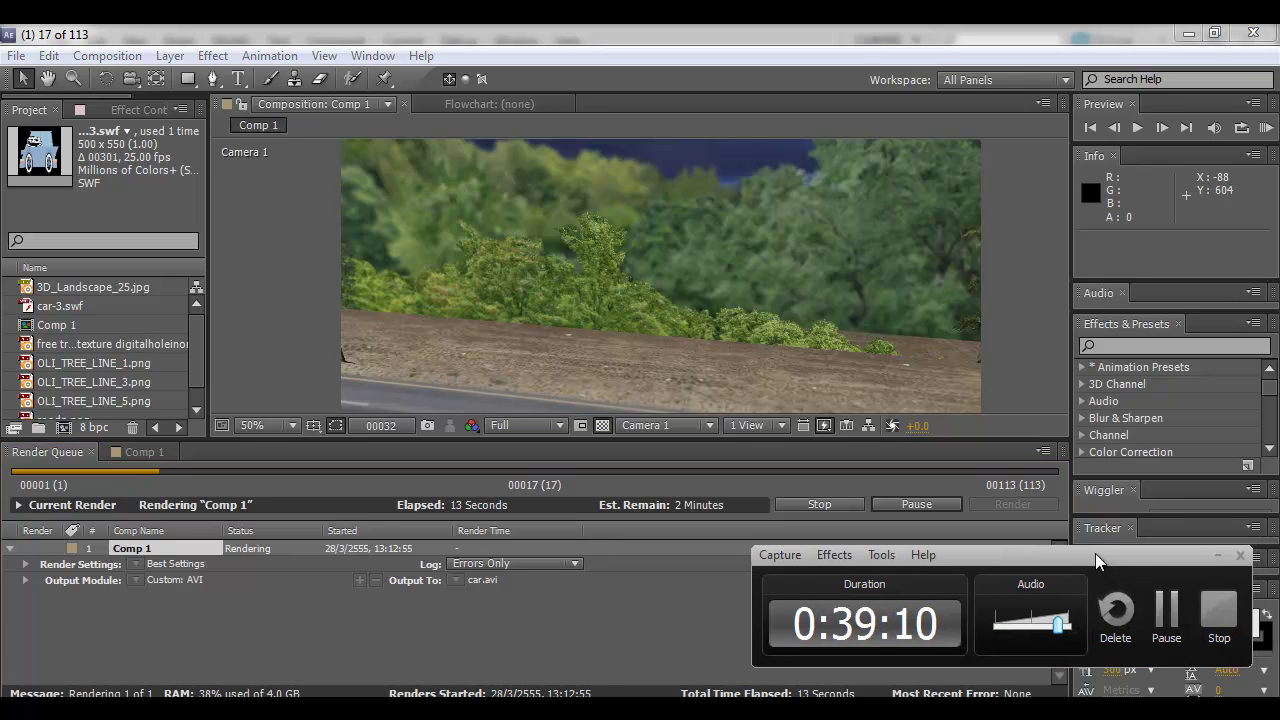